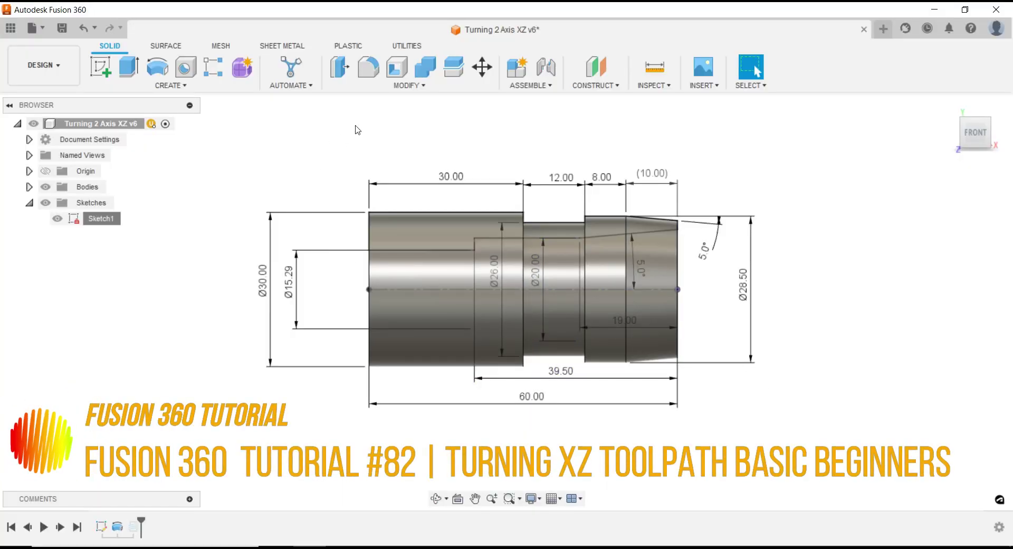
Create a section analysis through the part on the chosen cut plane to inspect the bore
left_click(407, 45)
left_click(391, 85)
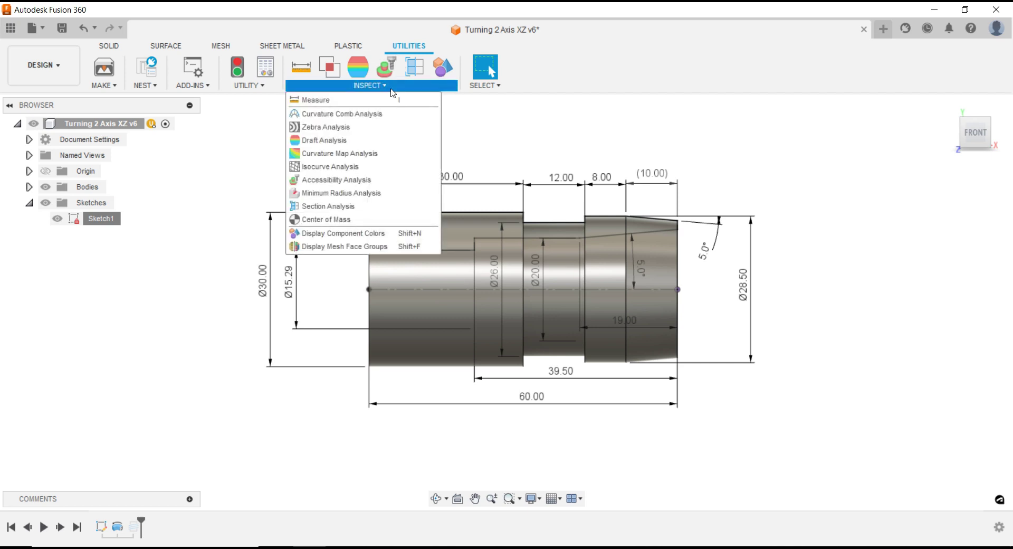
left_click(354, 209)
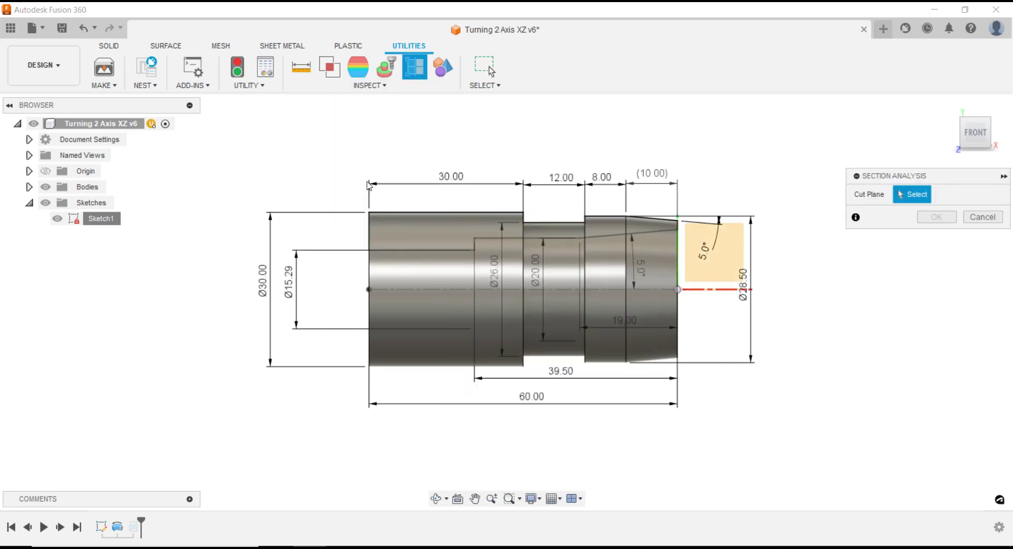
left_click(738, 256)
left_click(933, 343)
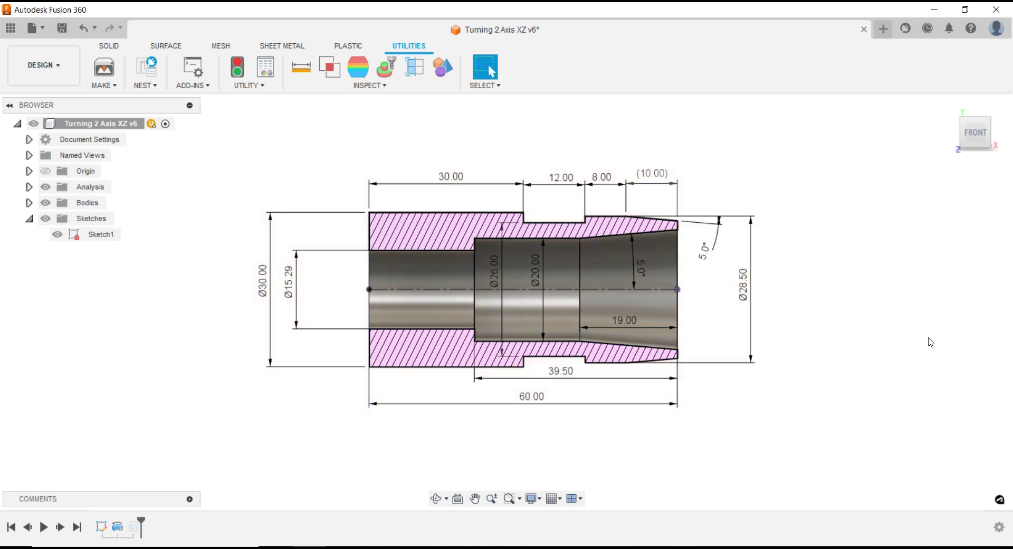
scroll(616, 298, "up", 1)
scroll(617, 299, "up", 1)
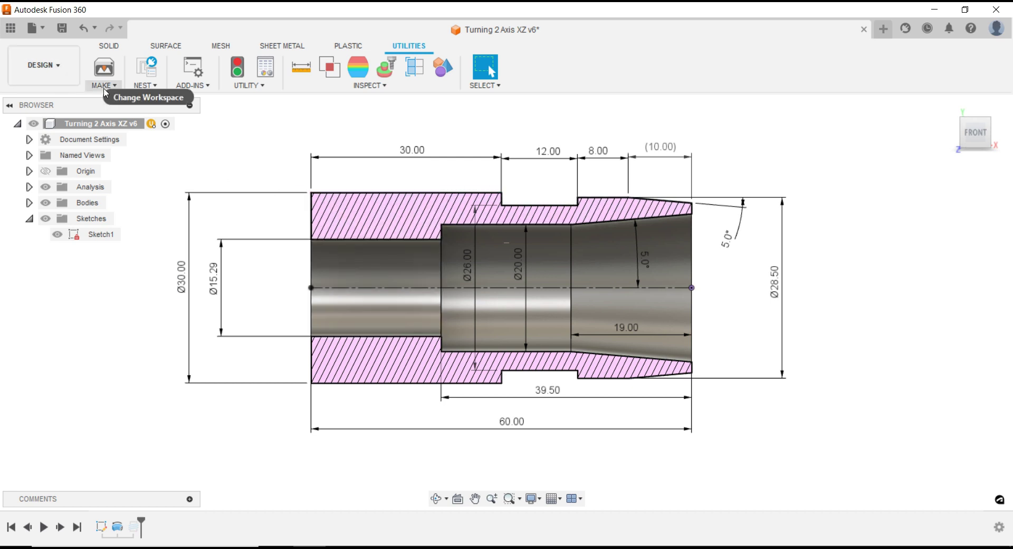
Hide Section1 and Sketch1 in the browser so only the plain solid shows
left_click(29, 187)
left_click(55, 205)
left_click(56, 203)
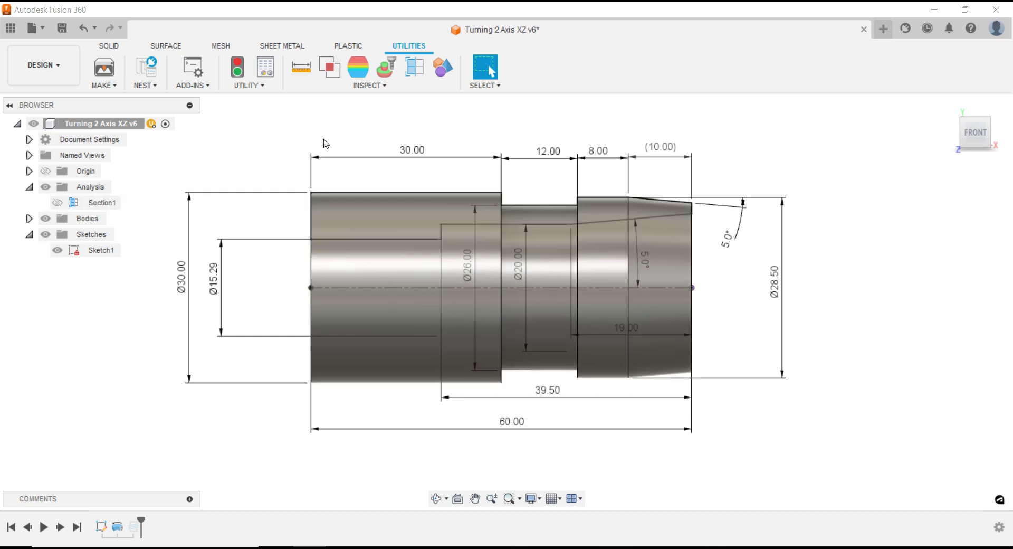
left_click(60, 252)
left_click(59, 253)
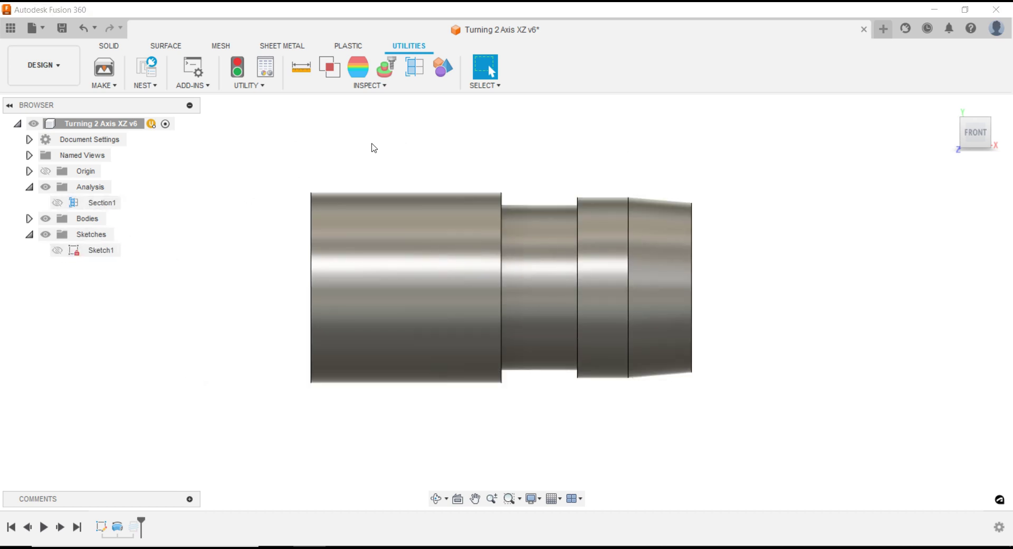
left_click(58, 75)
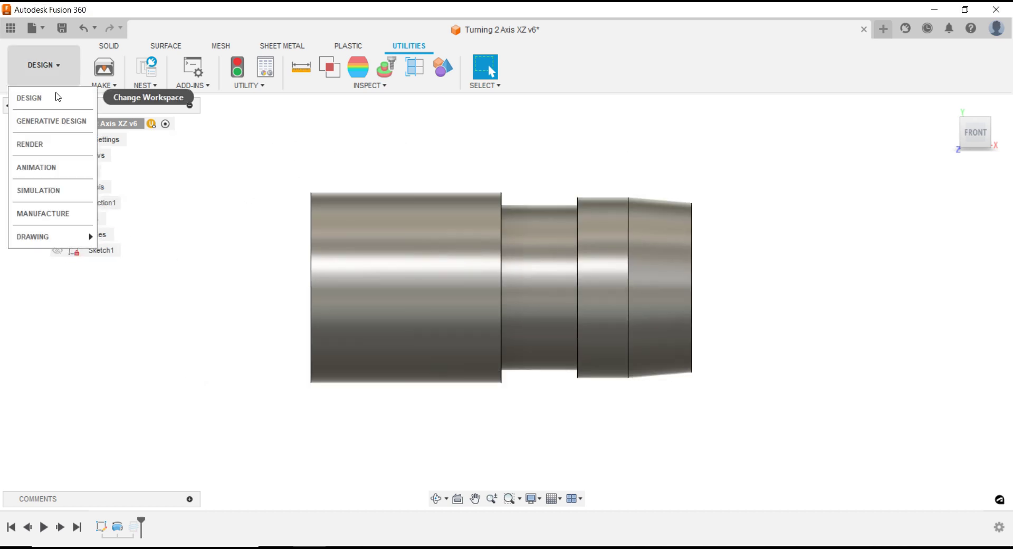
Switch to the Manufacture workspace and start a new turning setup
left_click(64, 214)
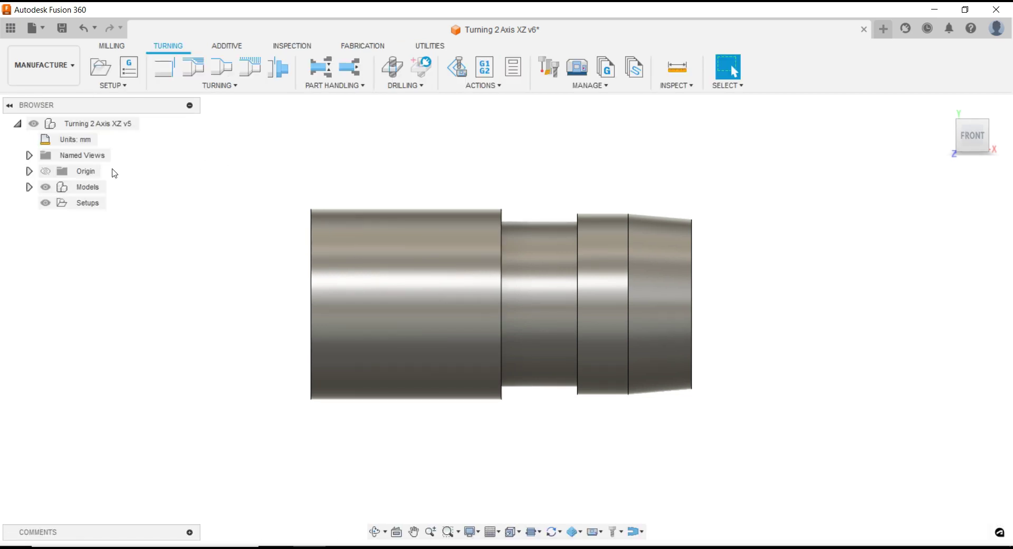
right_click(86, 203)
left_click(97, 214)
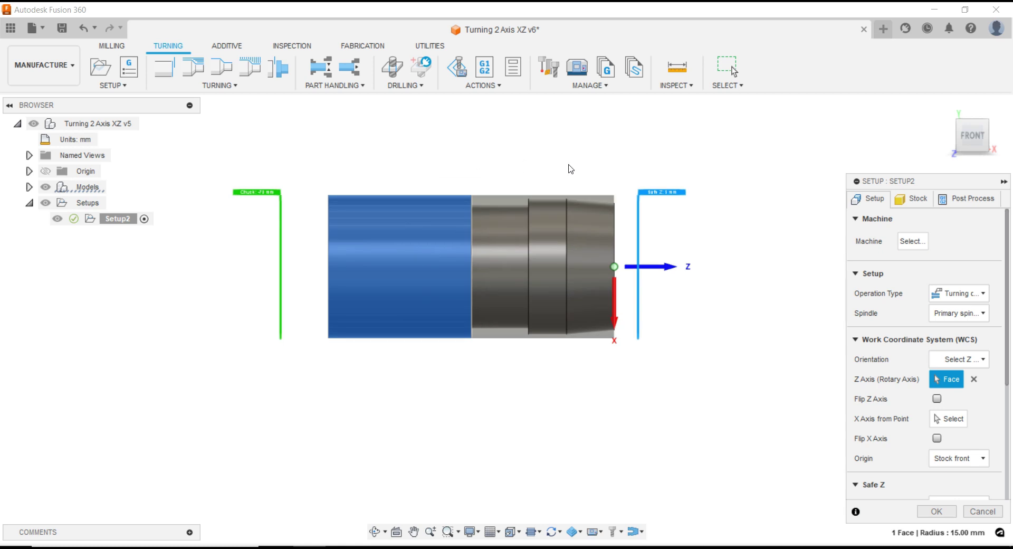
scroll(569, 167, "up", 1)
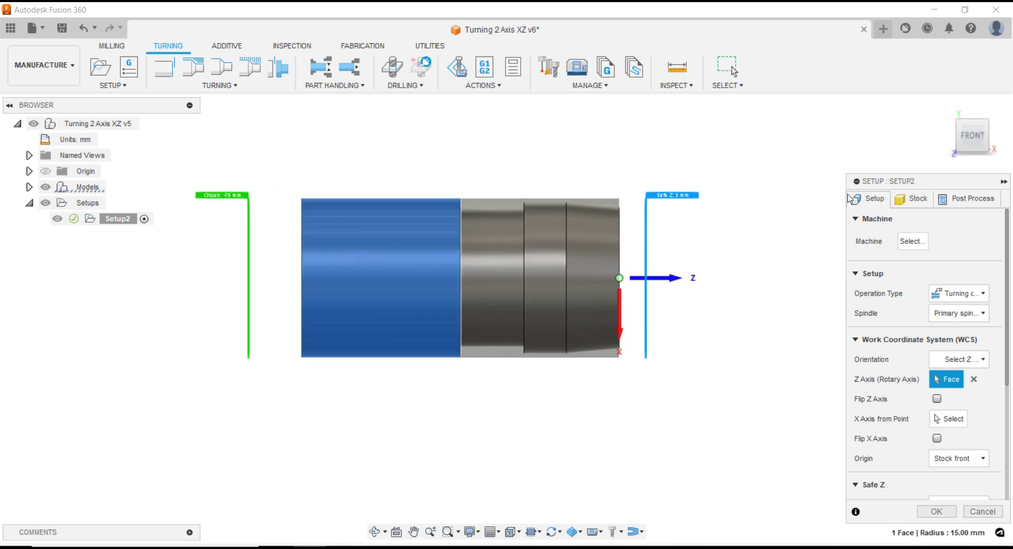
left_click_drag(902, 190, 846, 144)
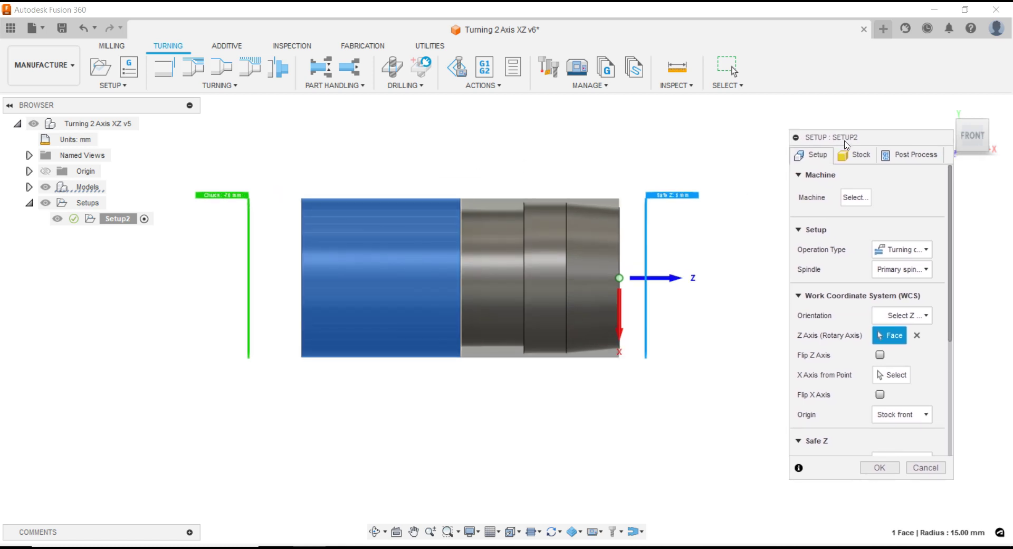
key("F6")
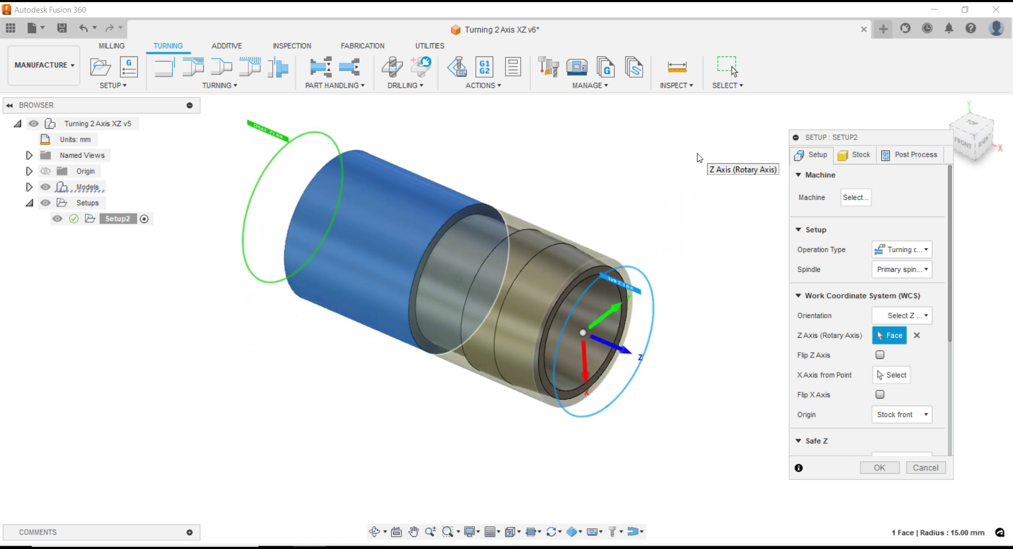
Orient the setup by Z axis and X axis: Z from the end face edge, X flipped
left_click(587, 371)
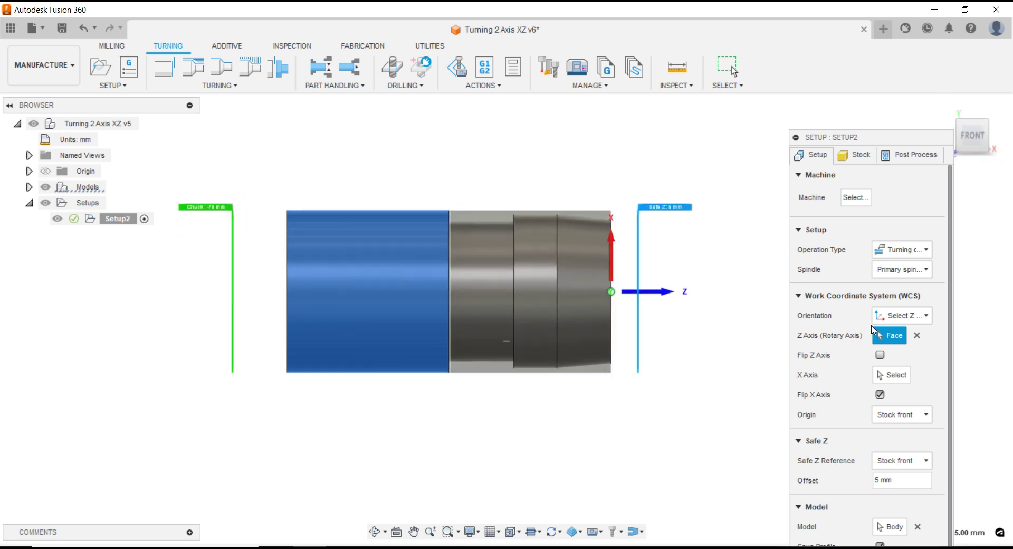
left_click(895, 316)
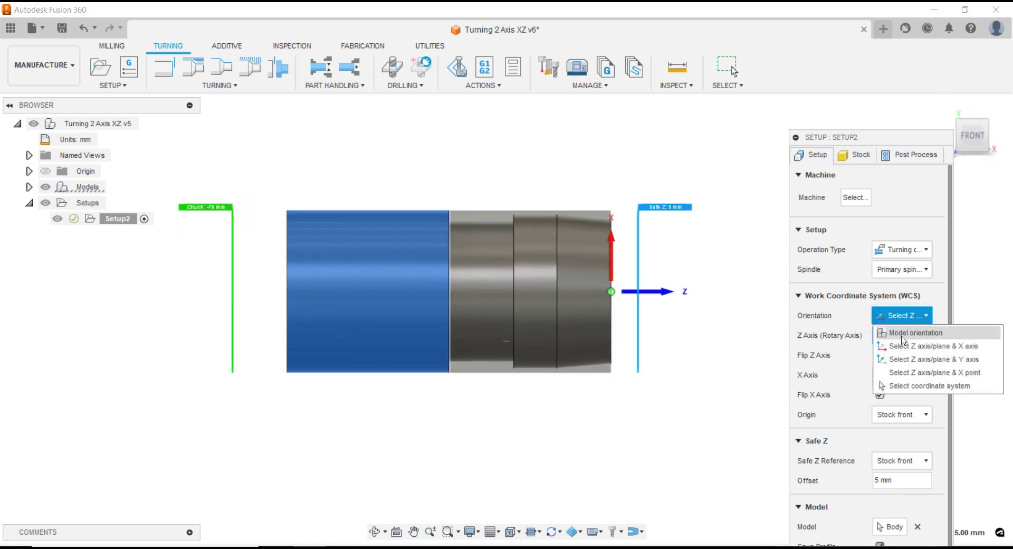
left_click(902, 344)
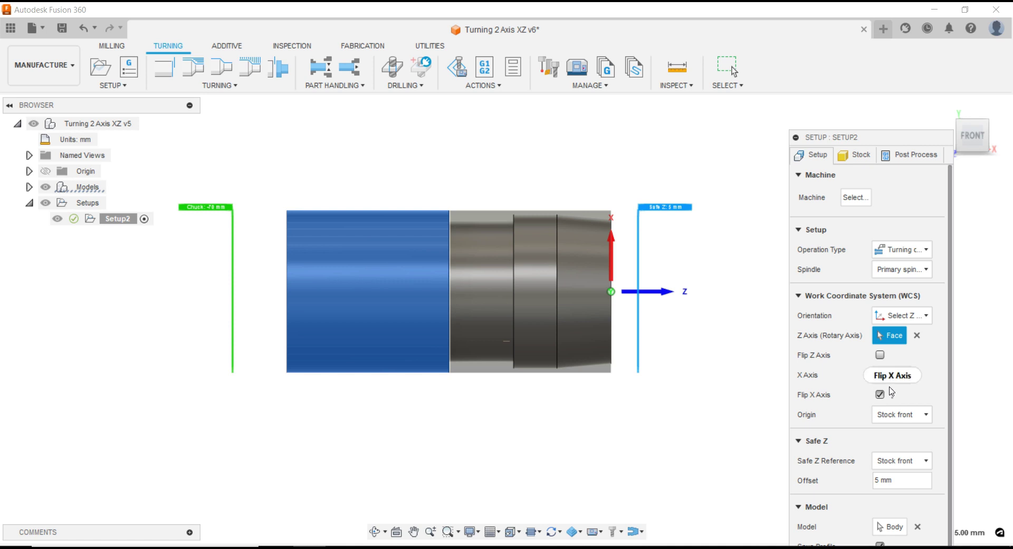
left_click(917, 336)
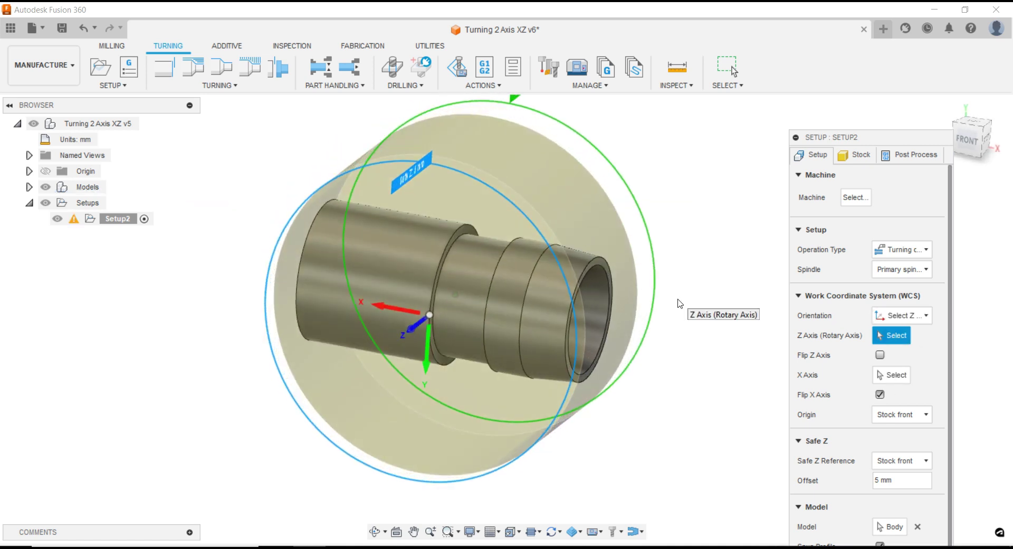
left_click(880, 395)
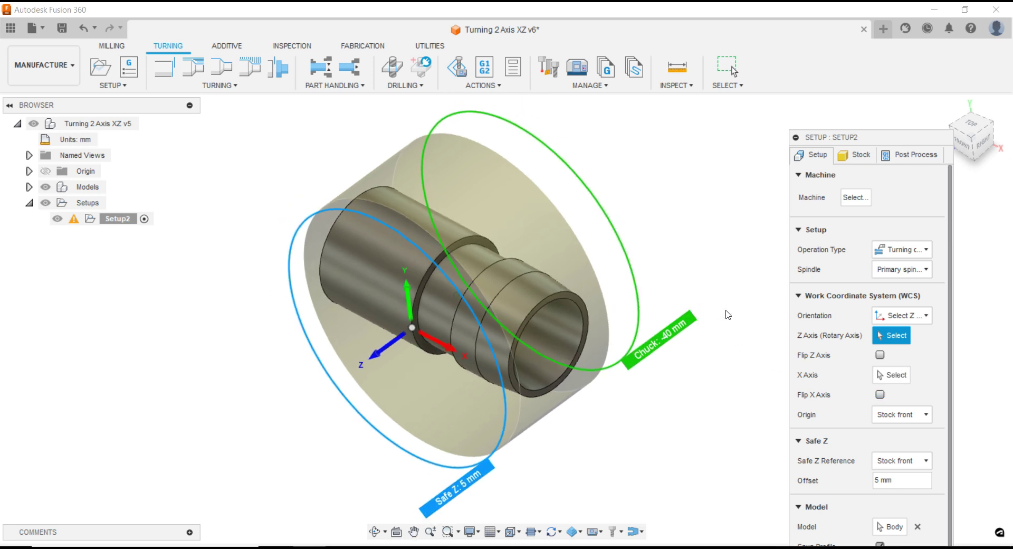
left_click(902, 316)
left_click(896, 333)
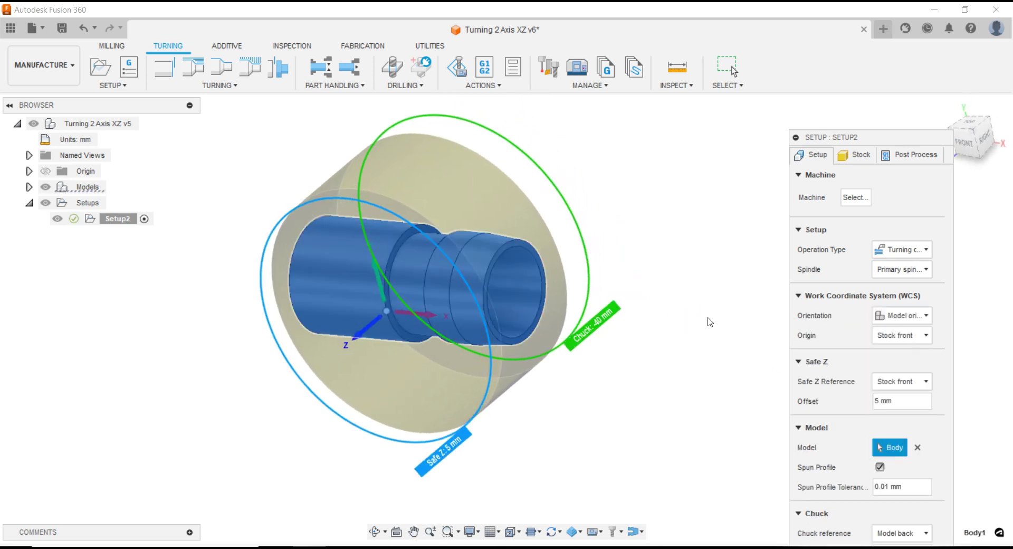
left_click(902, 316)
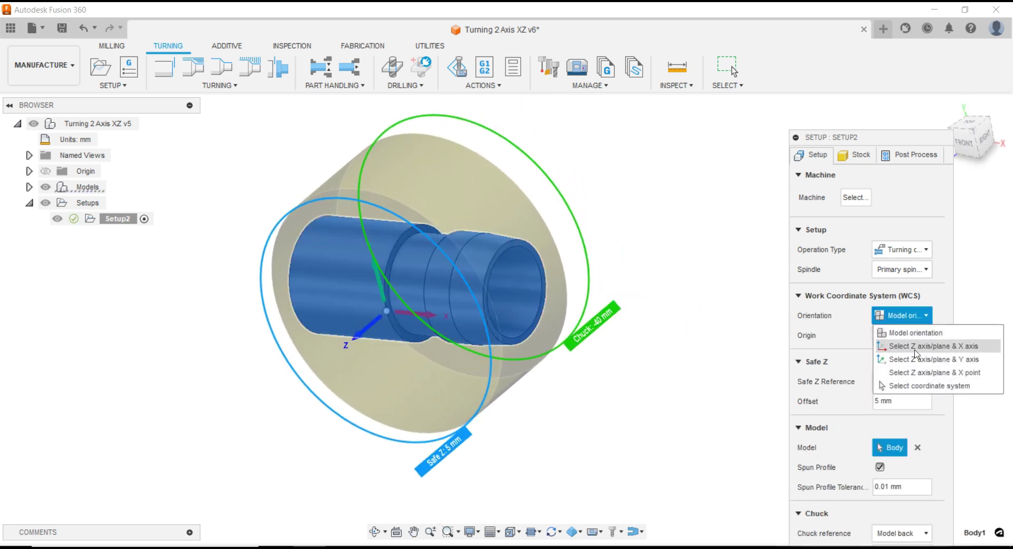
left_click(916, 346)
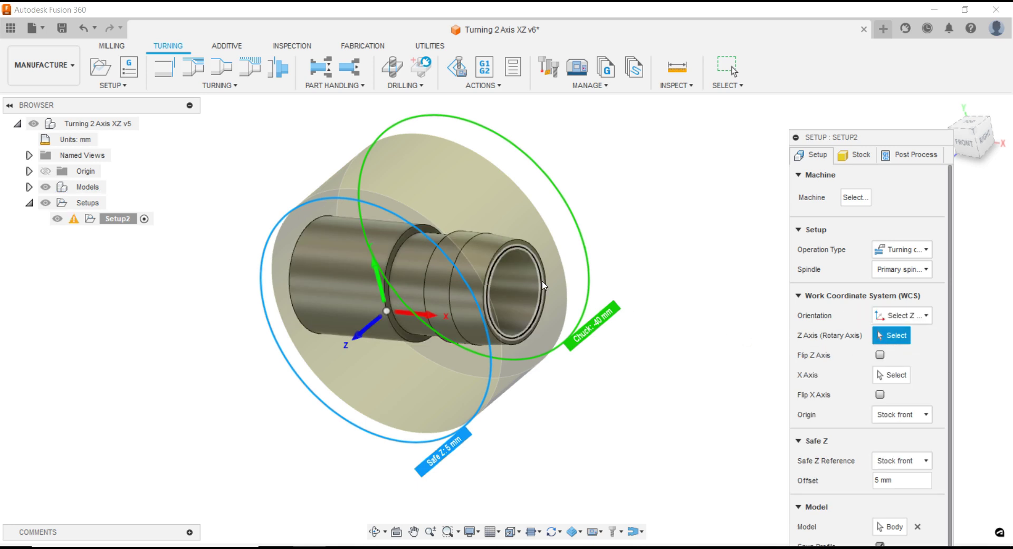
scroll(530, 252, "up", 2)
left_click(529, 252)
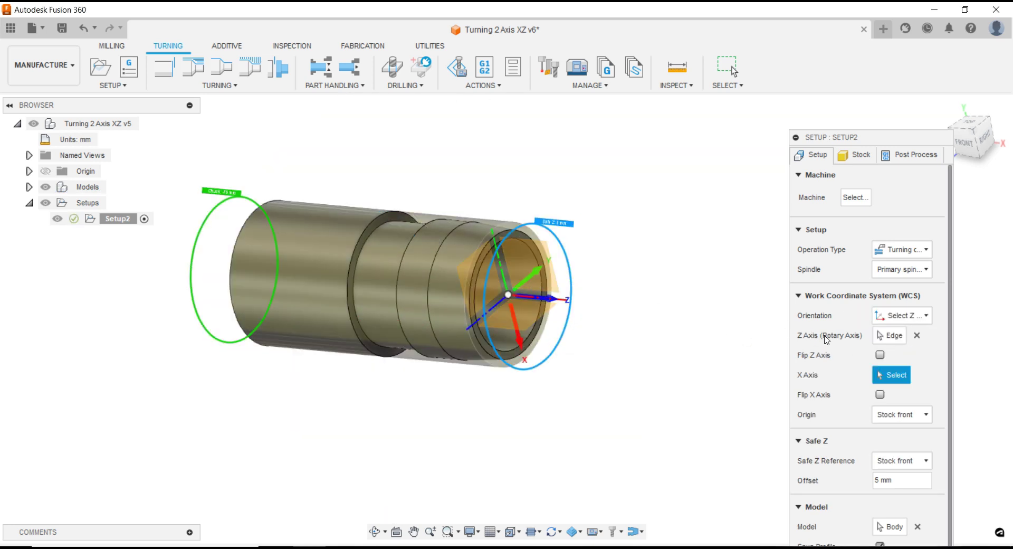
left_click(521, 346)
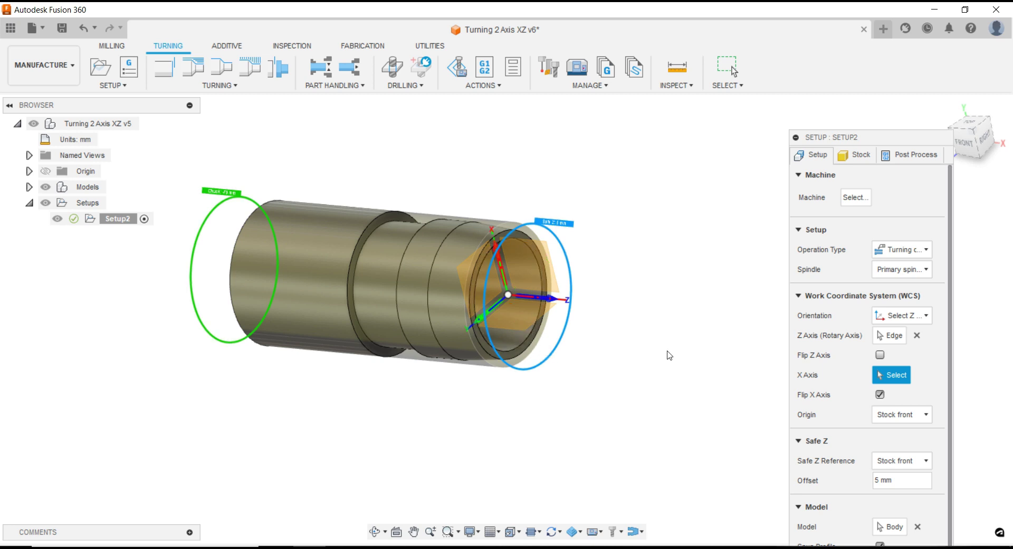
Place the setup origin at Model front and choose the part body as the model
left_click(969, 138)
left_click_drag(876, 139, 836, 59)
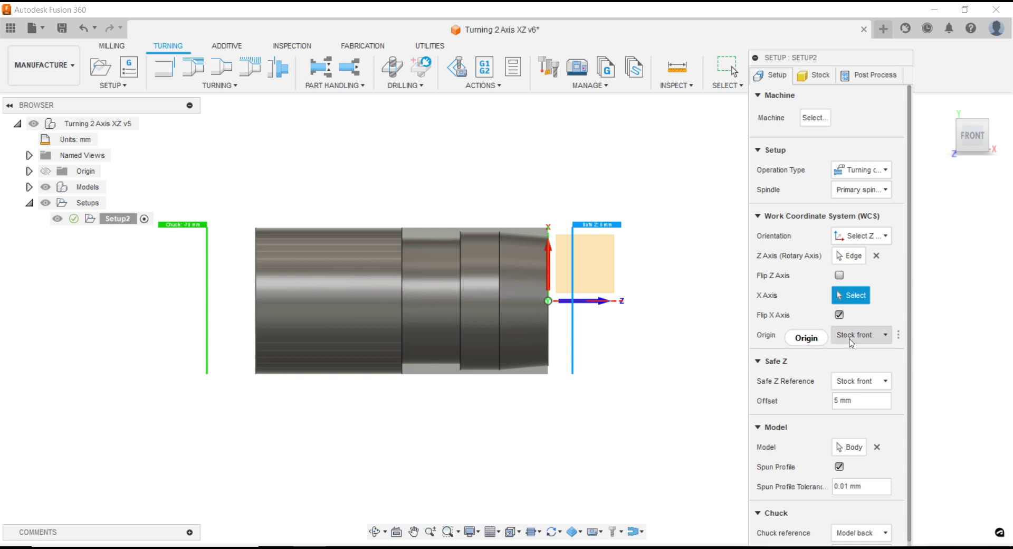
left_click(860, 335)
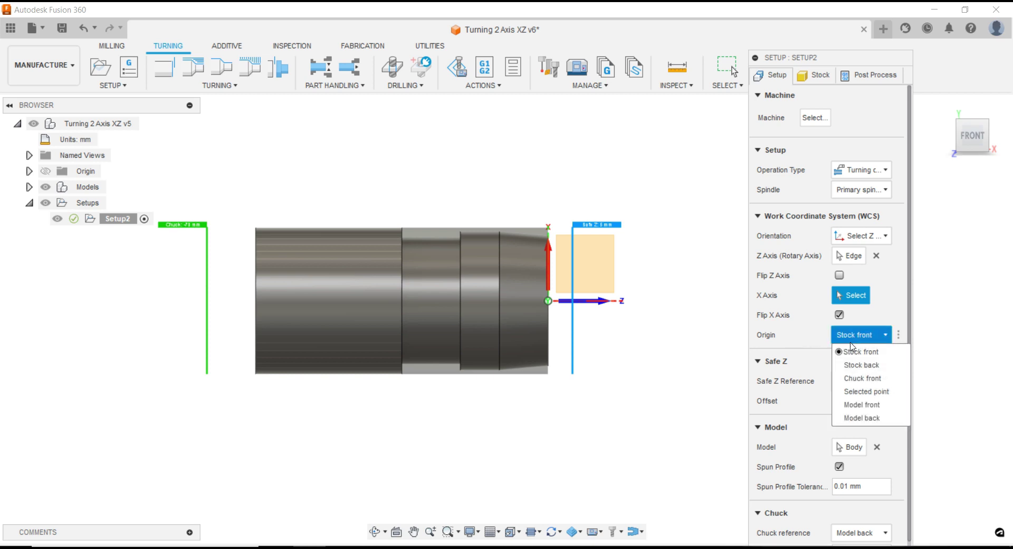
left_click(860, 405)
left_click(848, 447)
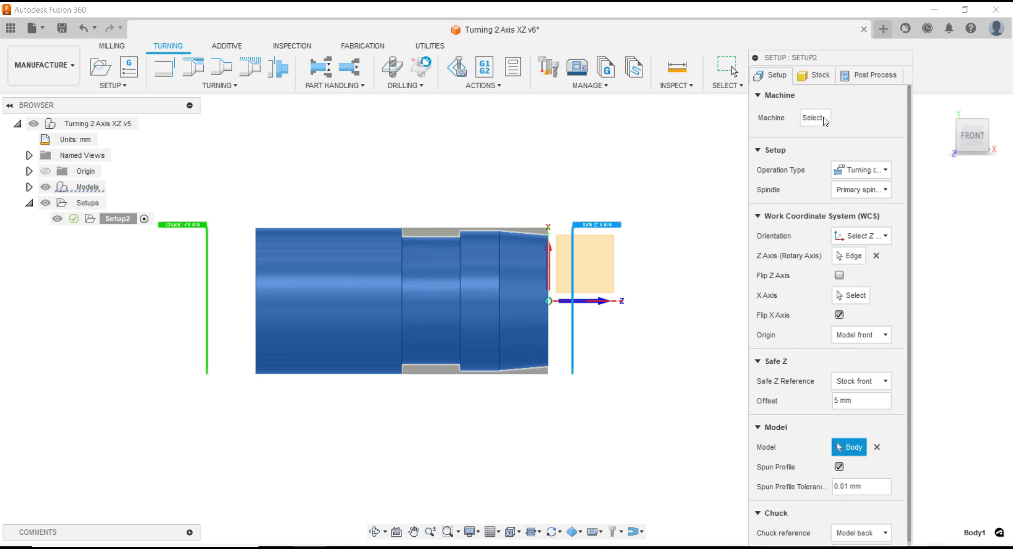
Make the stock a relative cylinder: 2 mm radial and frontside offsets, 30 mm backside offset
left_click(822, 83)
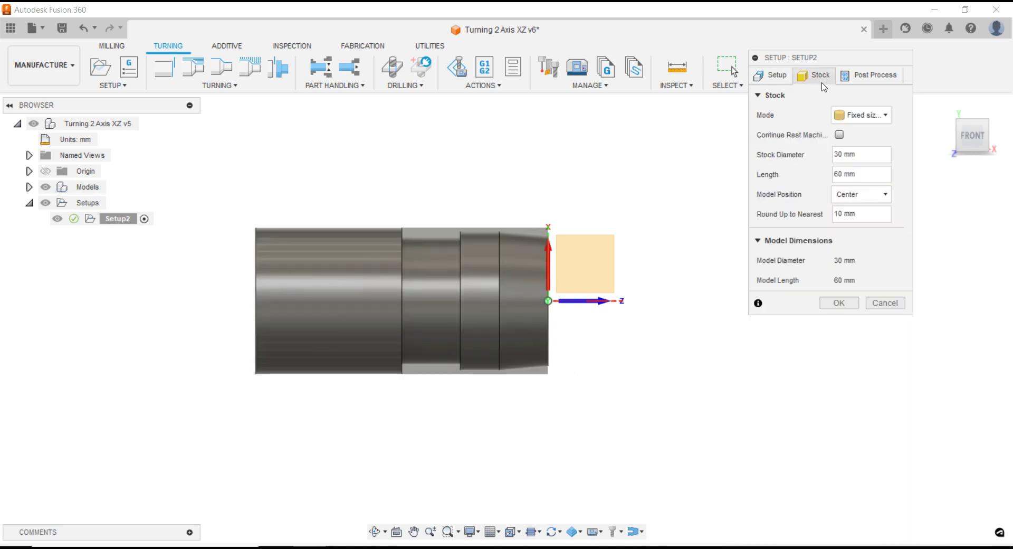
left_click(861, 115)
left_click(863, 173)
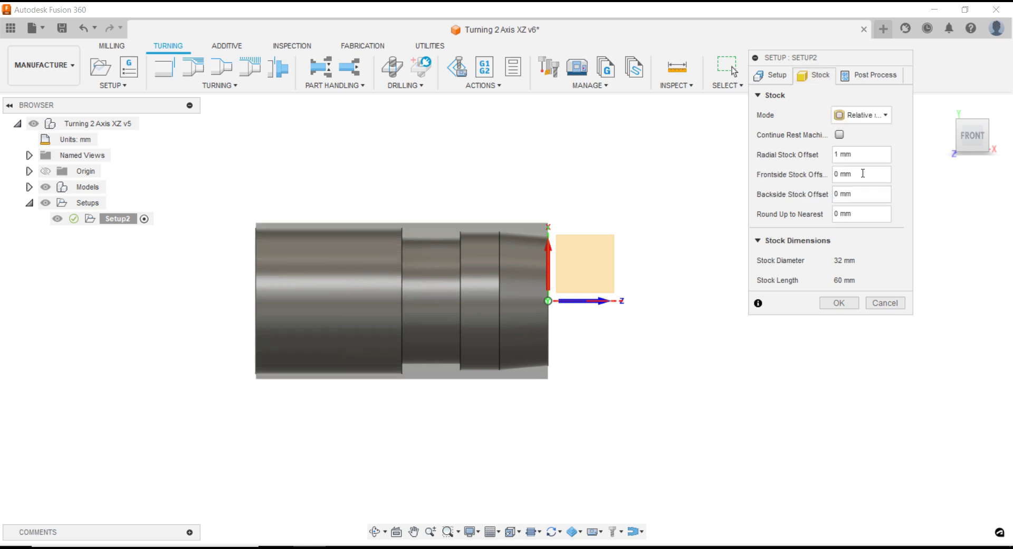
double_click(835, 153)
type("2")
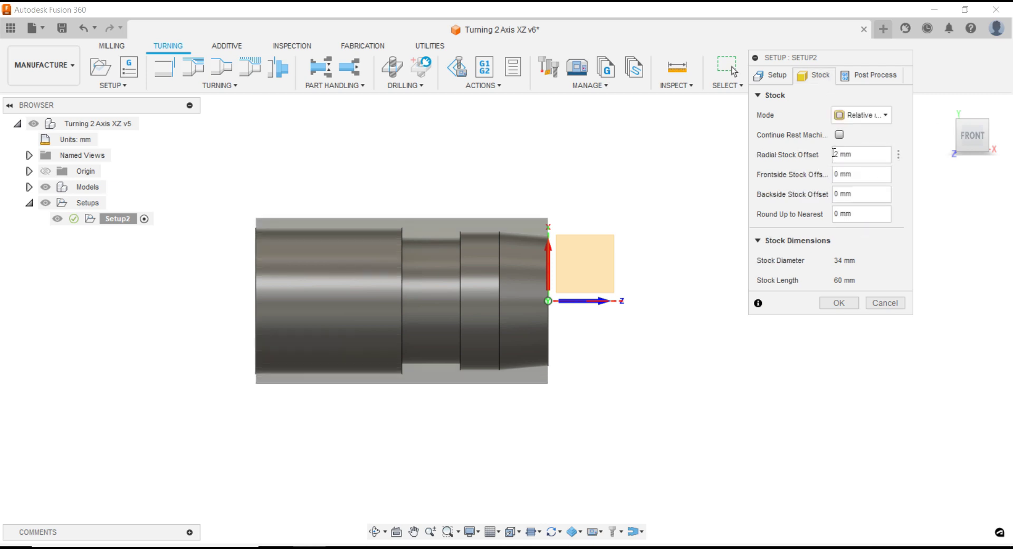
double_click(838, 174)
type("2")
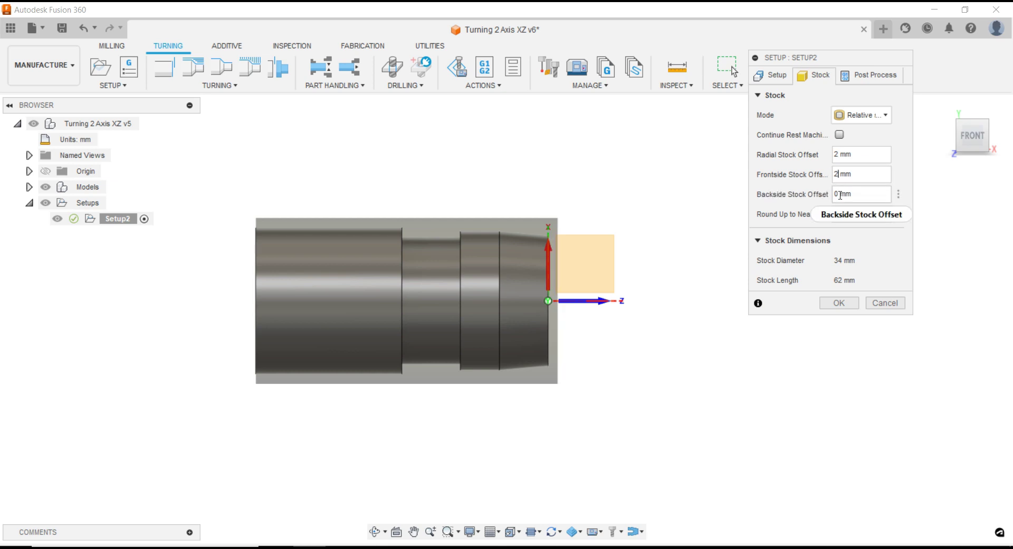
double_click(834, 195)
type("30")
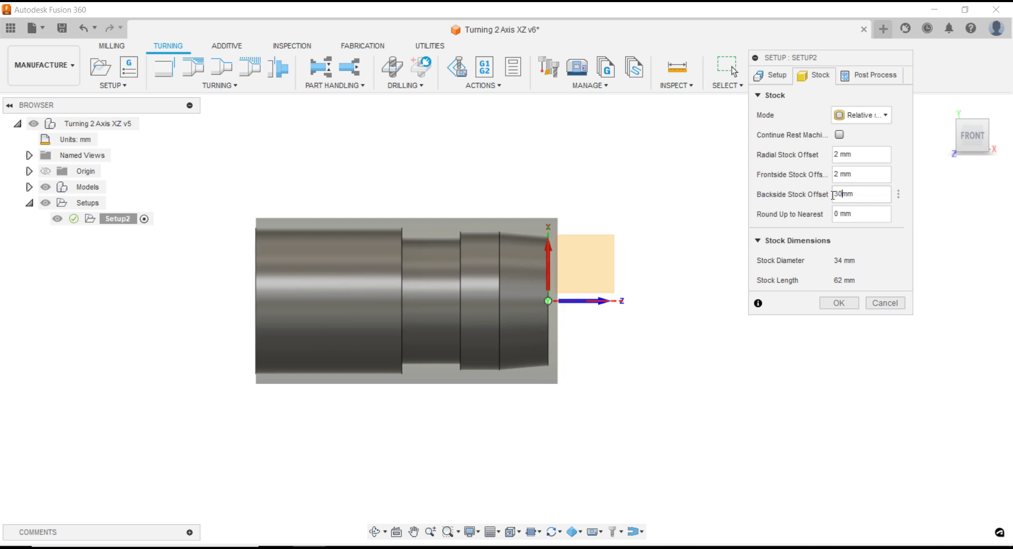
Set the program number to 1234 and finish the setup
left_click(856, 84)
double_click(855, 115)
type("1234")
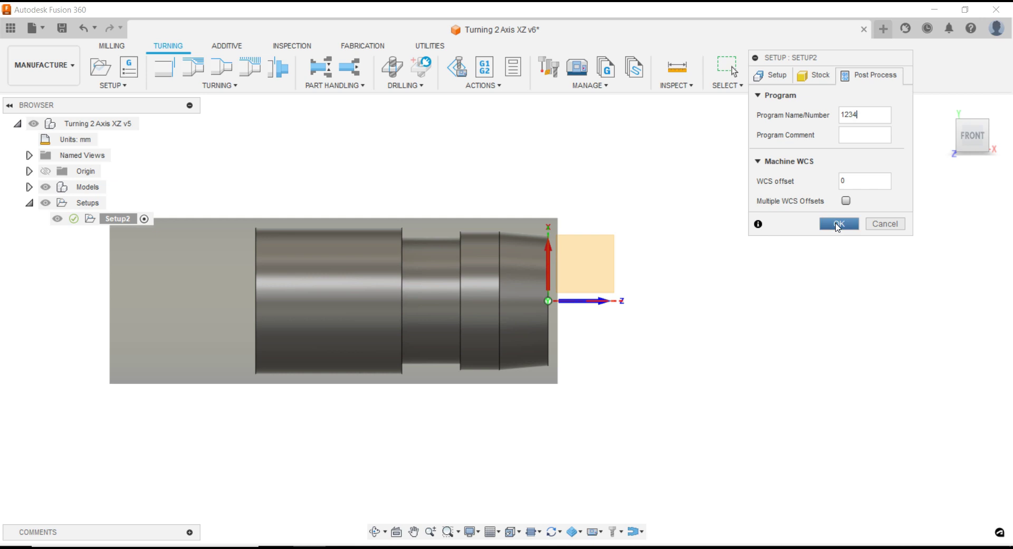
left_click(838, 223)
scroll(812, 240, "down", 3)
scroll(362, 284, "up", 2)
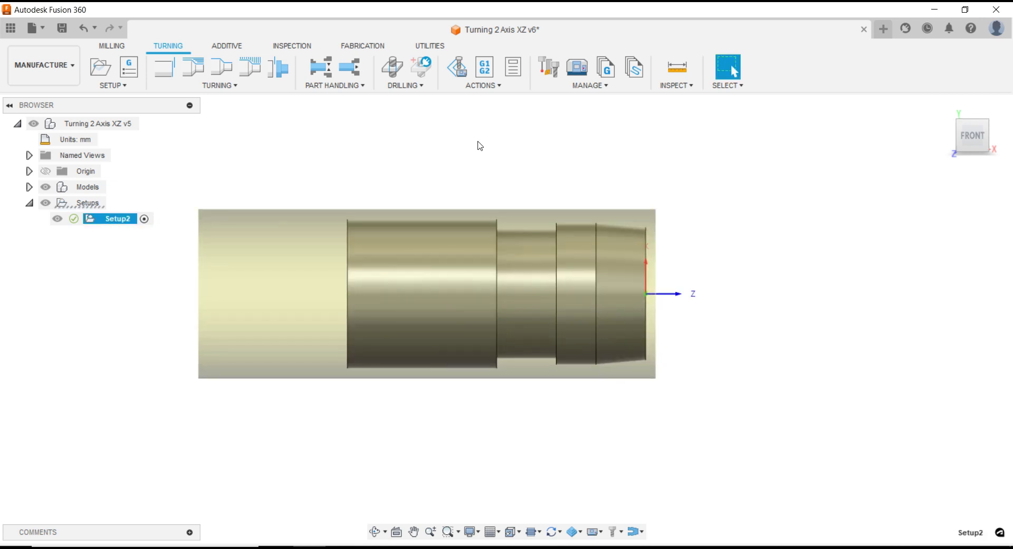
Section the part lengthwise on the XY plane to expose its stepped internal bore
left_click(433, 48)
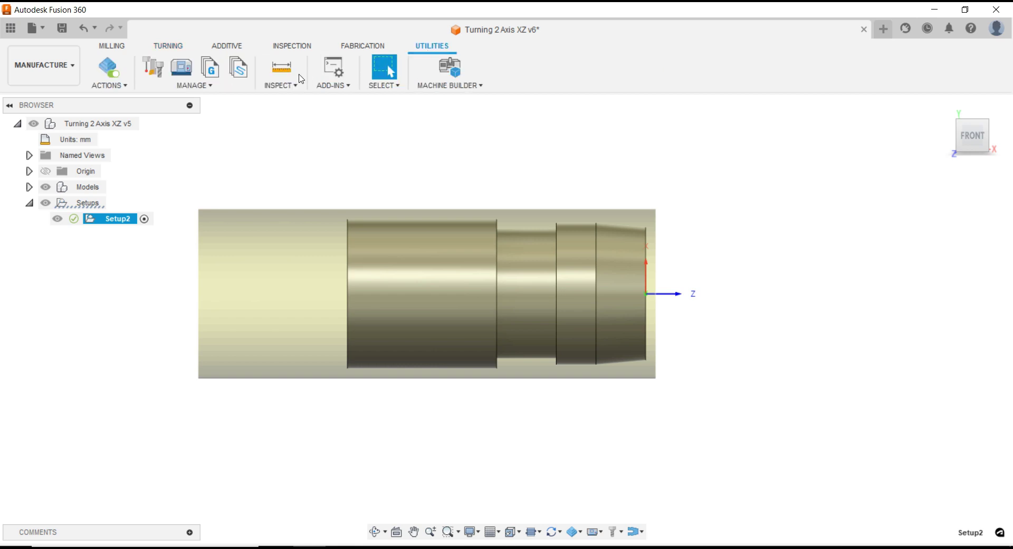
left_click(384, 85)
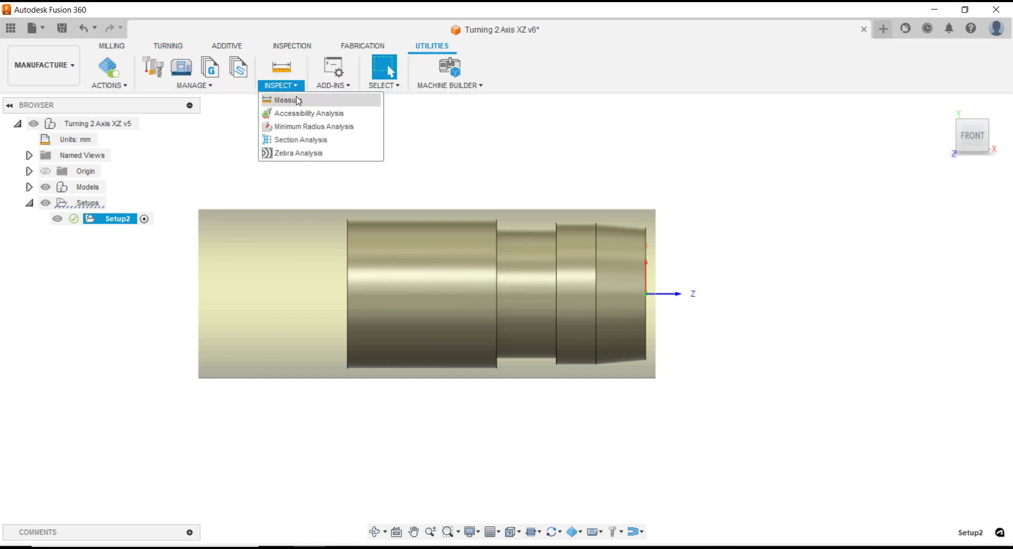
left_click(301, 139)
left_click(713, 242)
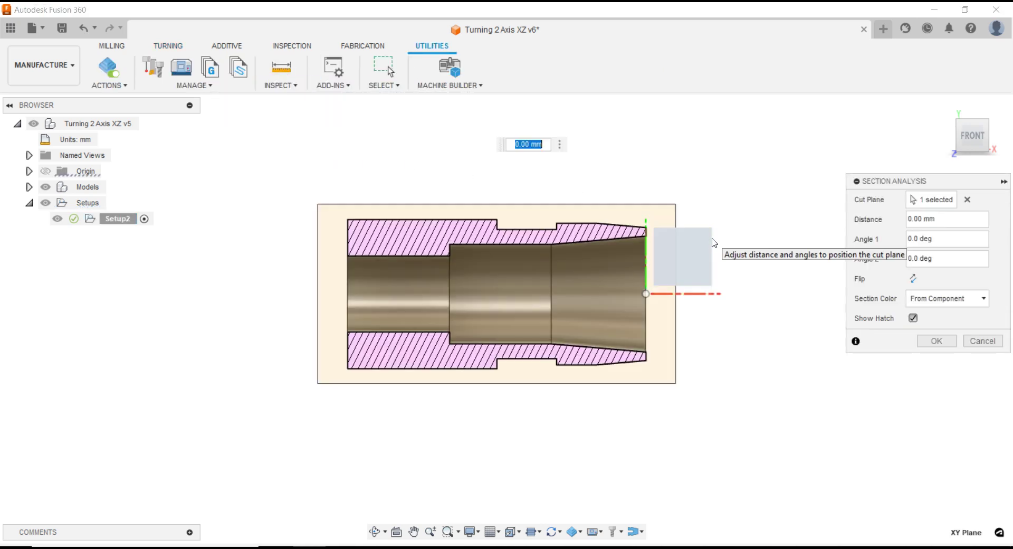
left_click(923, 343)
scroll(477, 185, "up", 2)
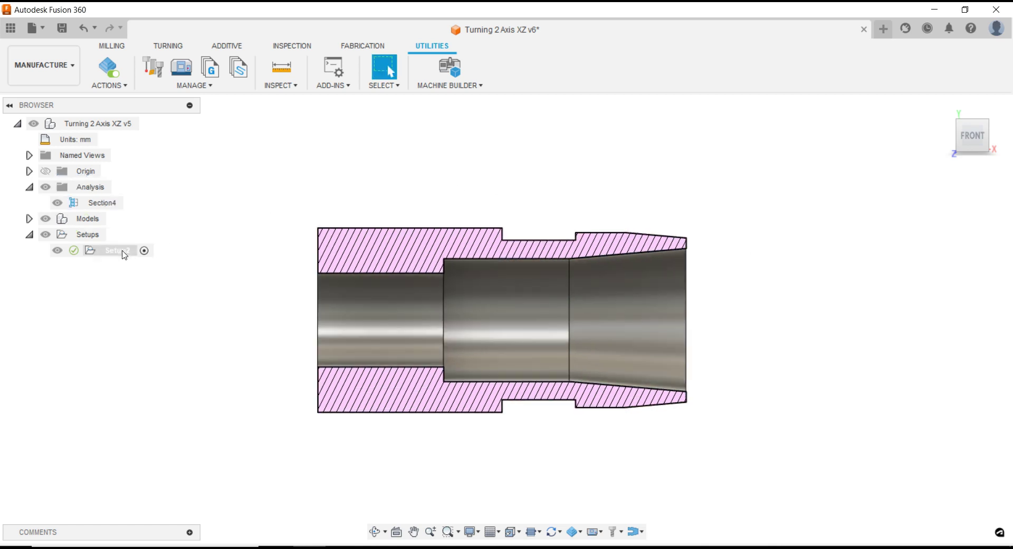
left_click(169, 46)
Start a Turning Face operation using the 1 - CNMT09T304 tool
left_click(220, 89)
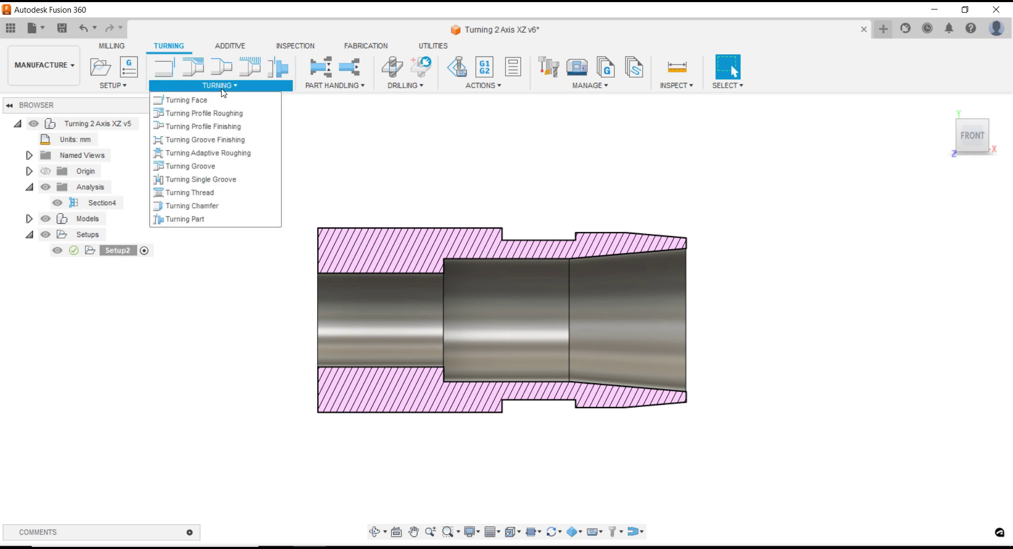
left_click(220, 99)
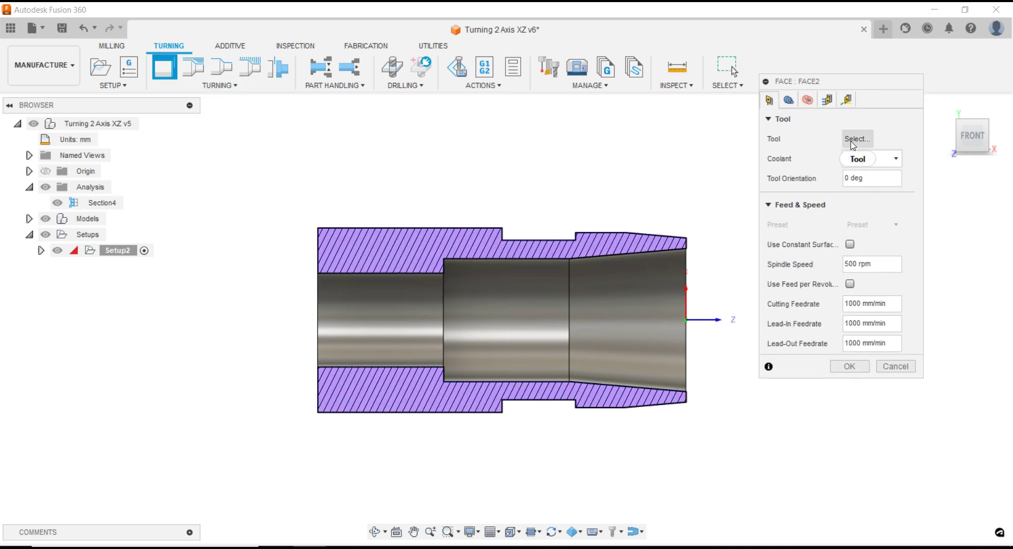
left_click(854, 138)
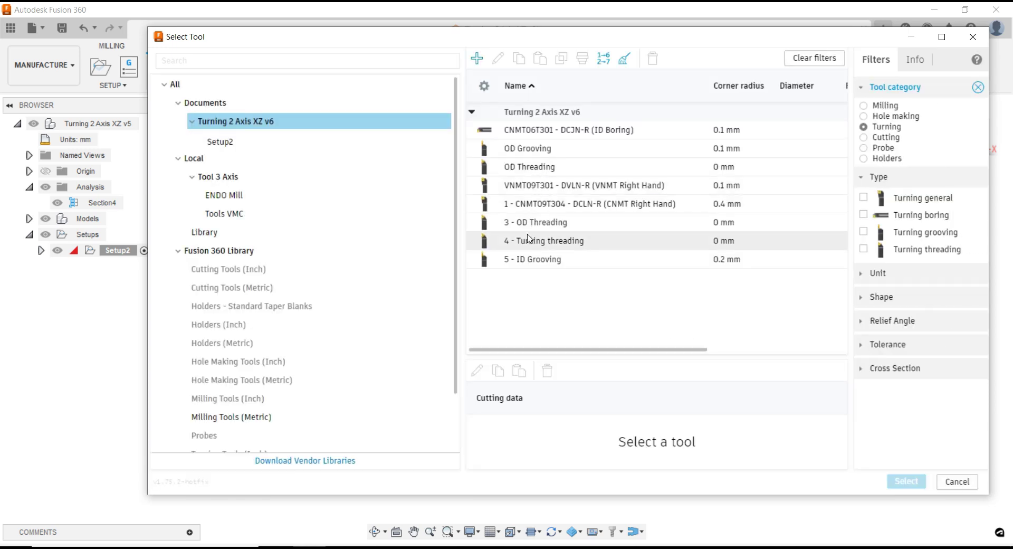
left_click(528, 185)
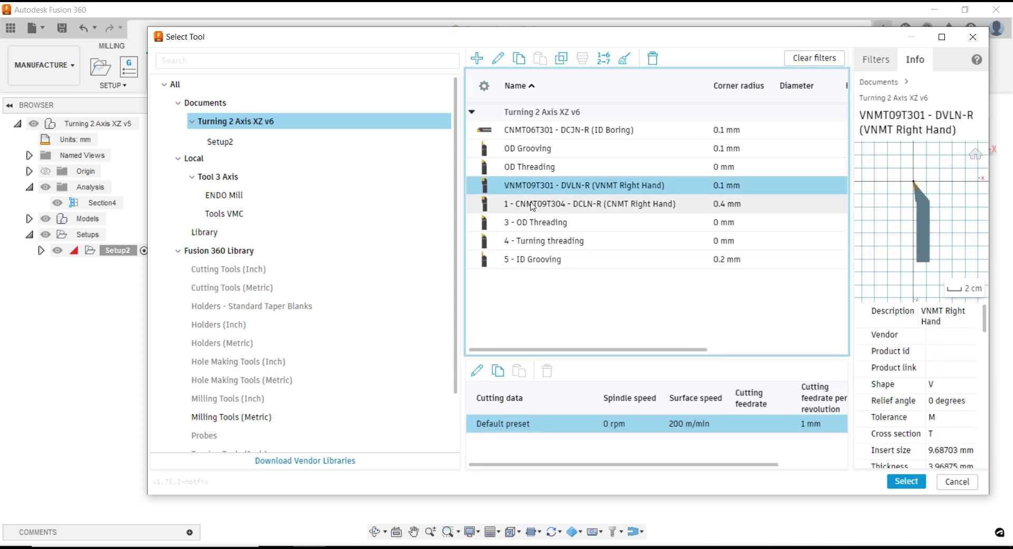
left_click(533, 205)
left_click(898, 482)
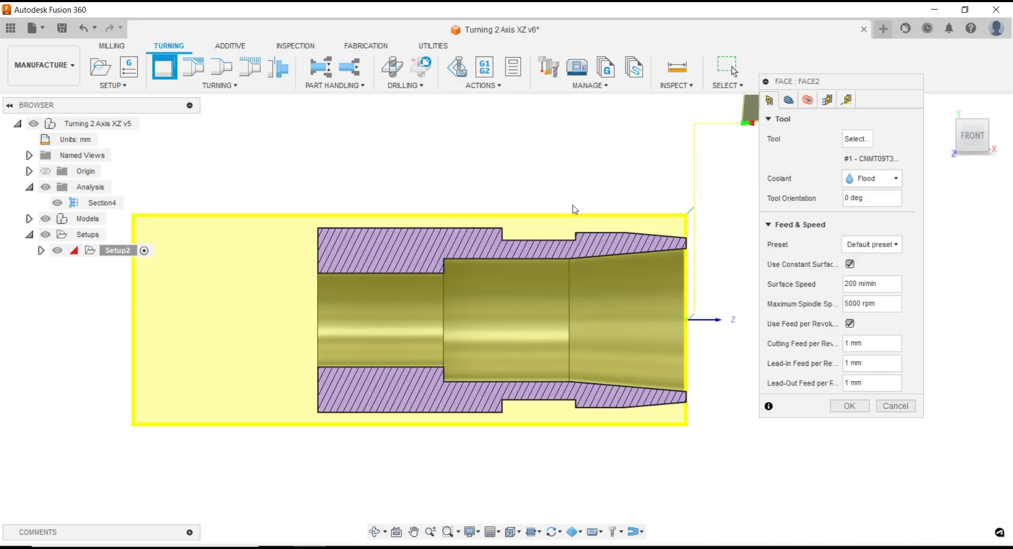
scroll(445, 224, "down", 3)
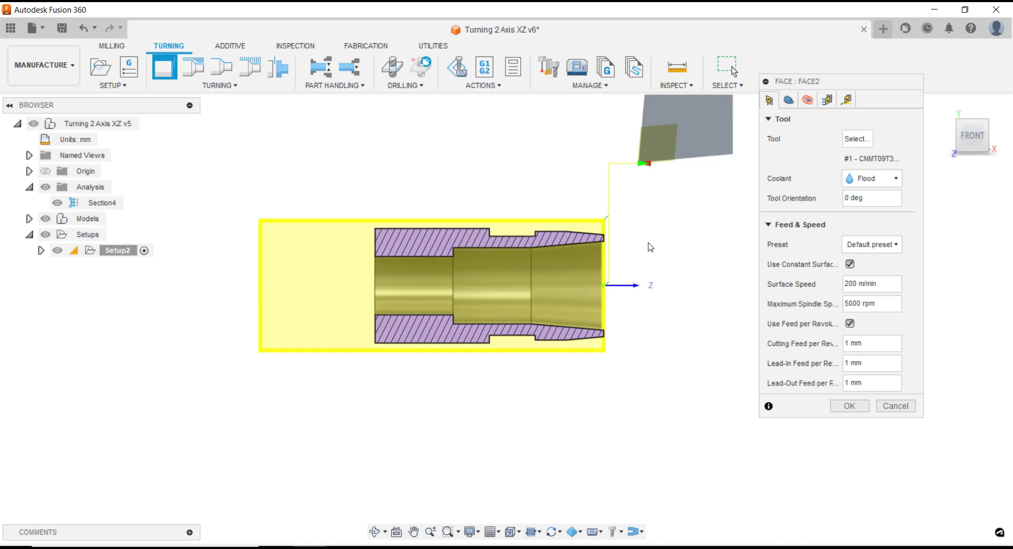
scroll(648, 248, "up", 1)
scroll(646, 249, "up", 1)
scroll(643, 249, "up", 1)
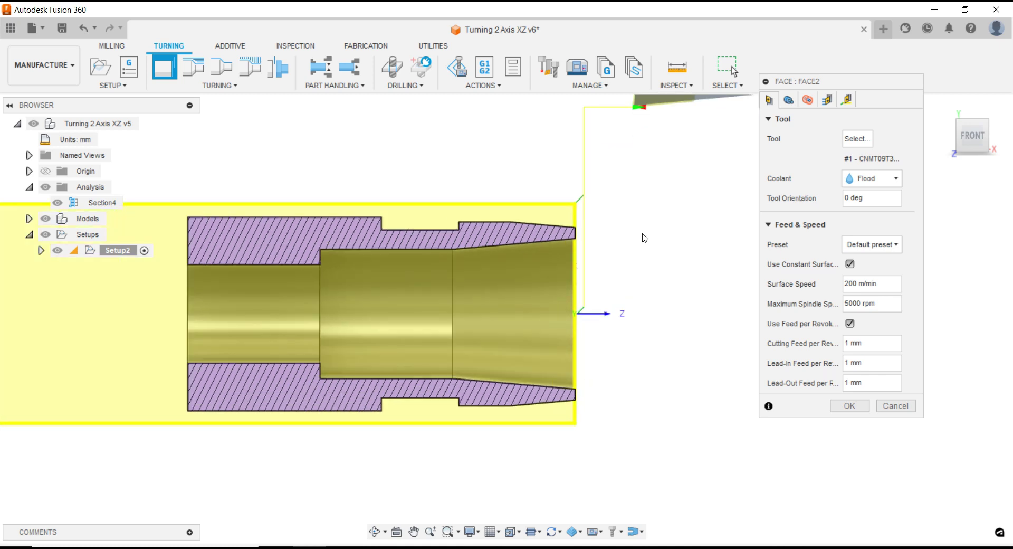
scroll(631, 249, "up", 1)
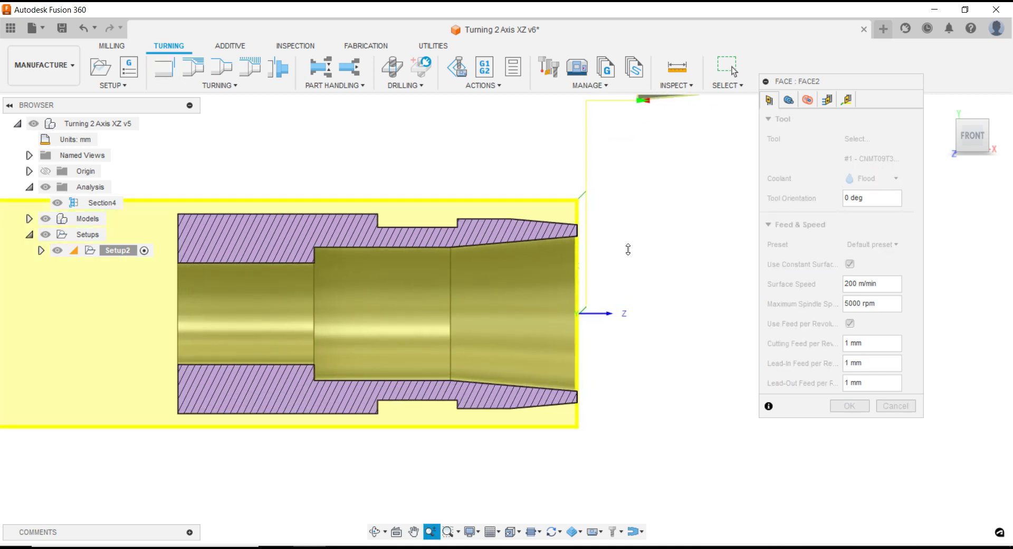
scroll(641, 253, "up", 1)
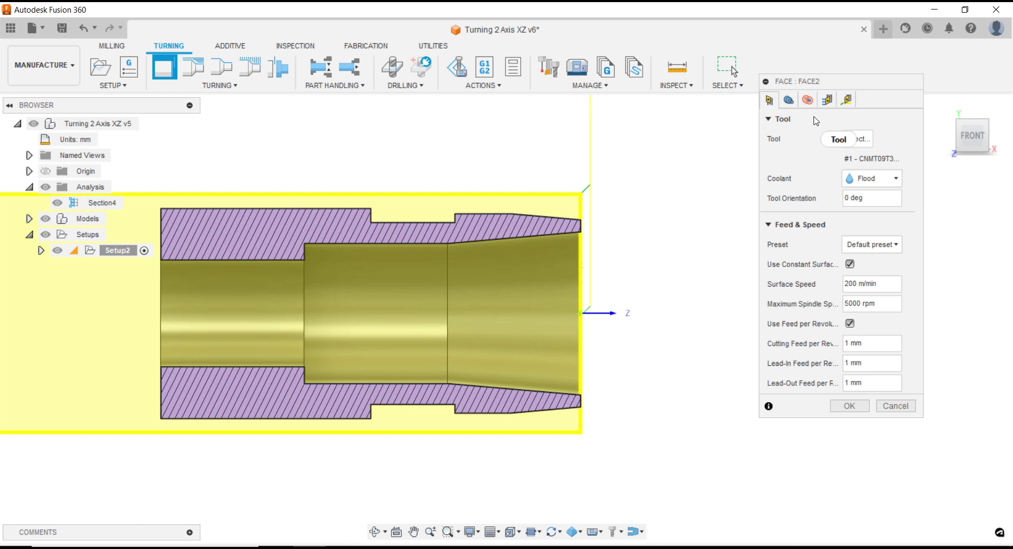
Set max spindle speed 1200 rpm, cutting and lead-in feeds 0.2 mm, lead-out 0.5 mm
double_click(855, 304)
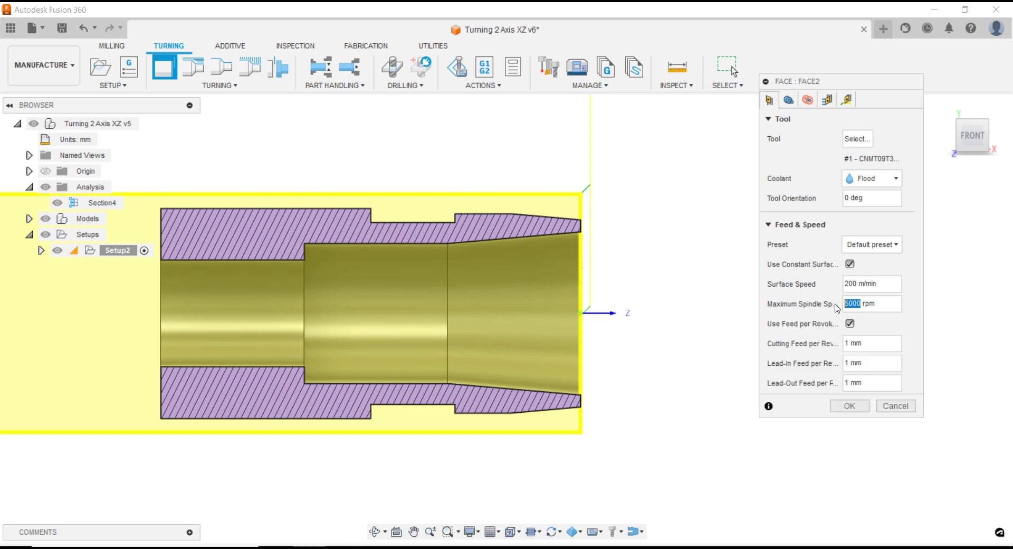
double_click(846, 343)
double_click(846, 362)
type("2")
double_click(846, 382)
type("0.5")
Keep Face2's outer radius at Stock OD and inner radius at Stock ID
left_click(789, 101)
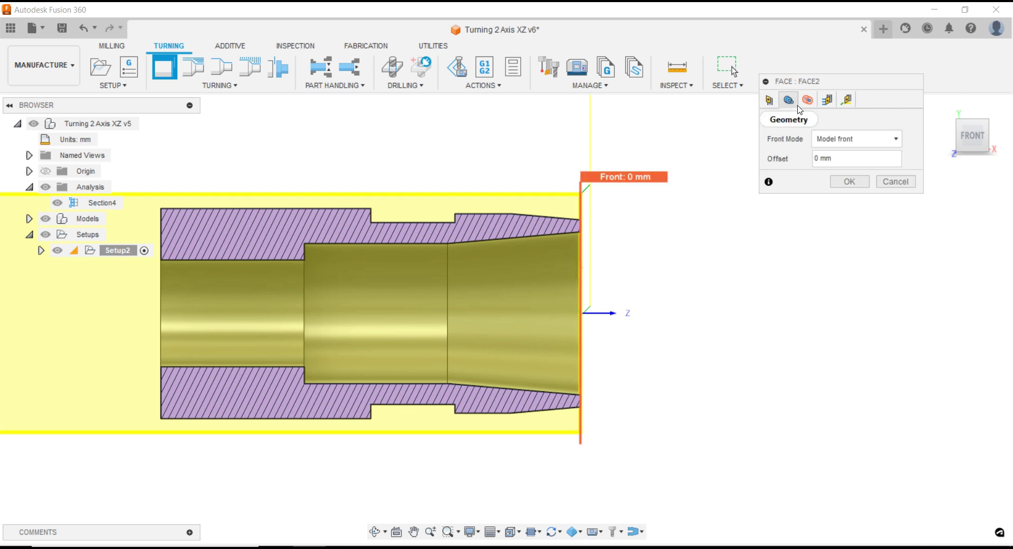
left_click(807, 100)
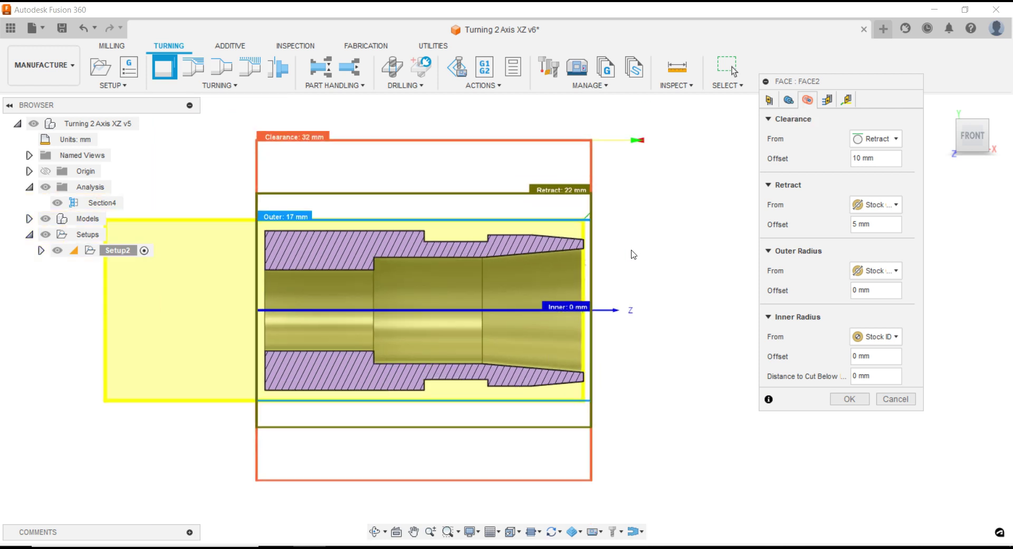
scroll(633, 255, "up", 1)
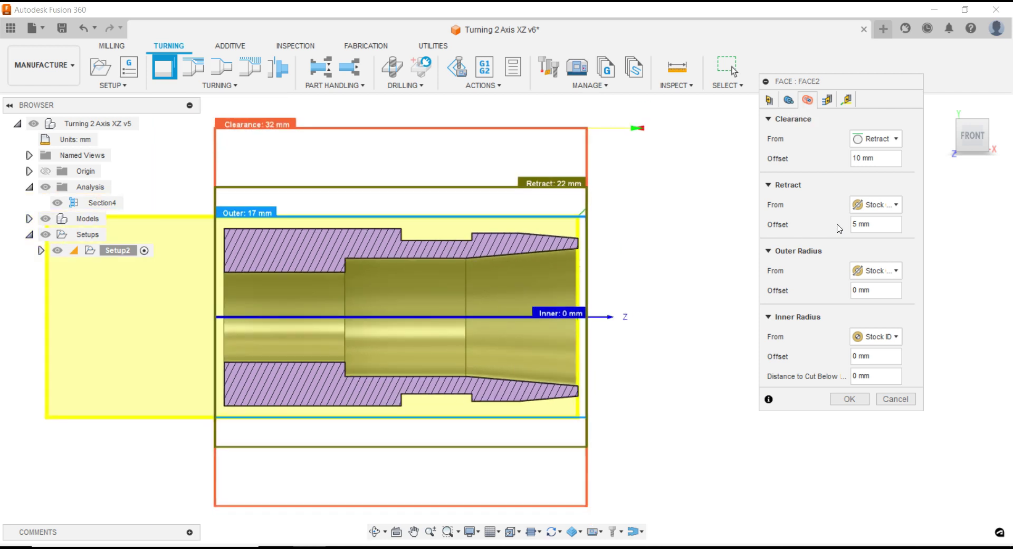
left_click(878, 278)
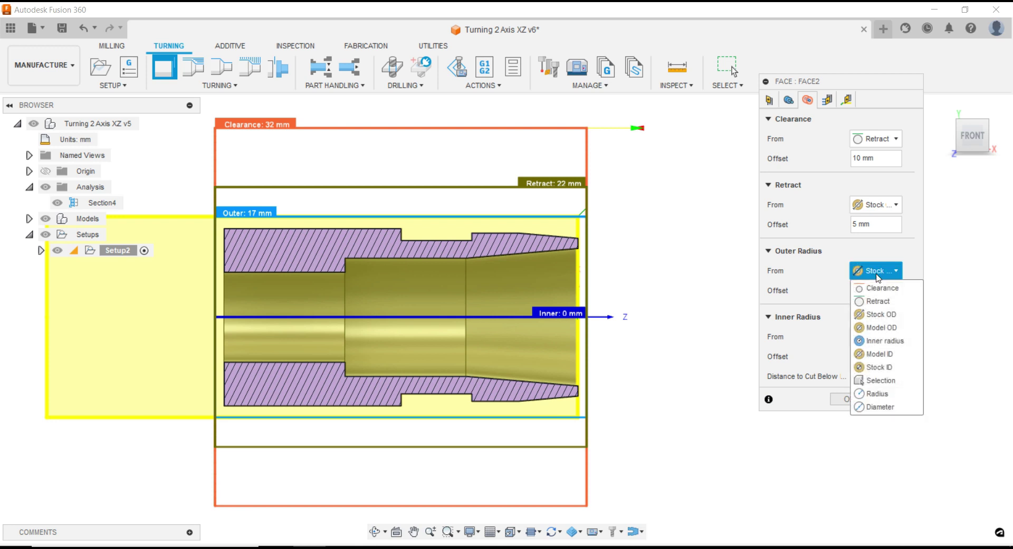
left_click(880, 316)
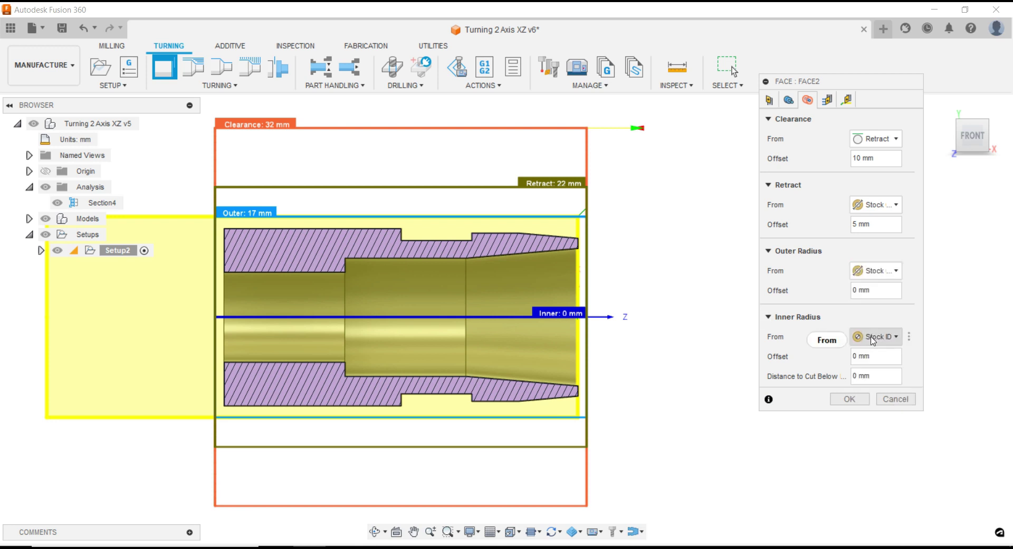
left_click(876, 337)
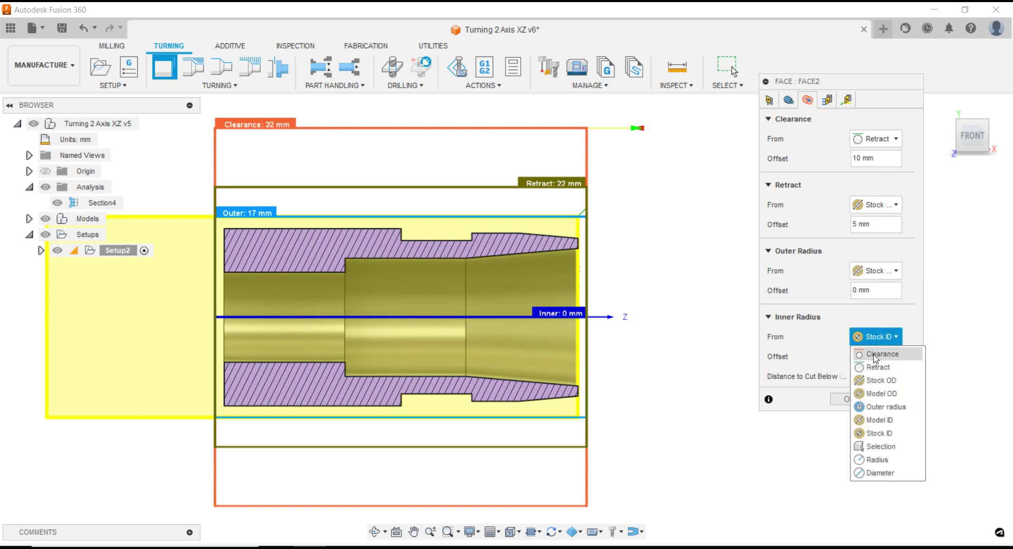
left_click(882, 434)
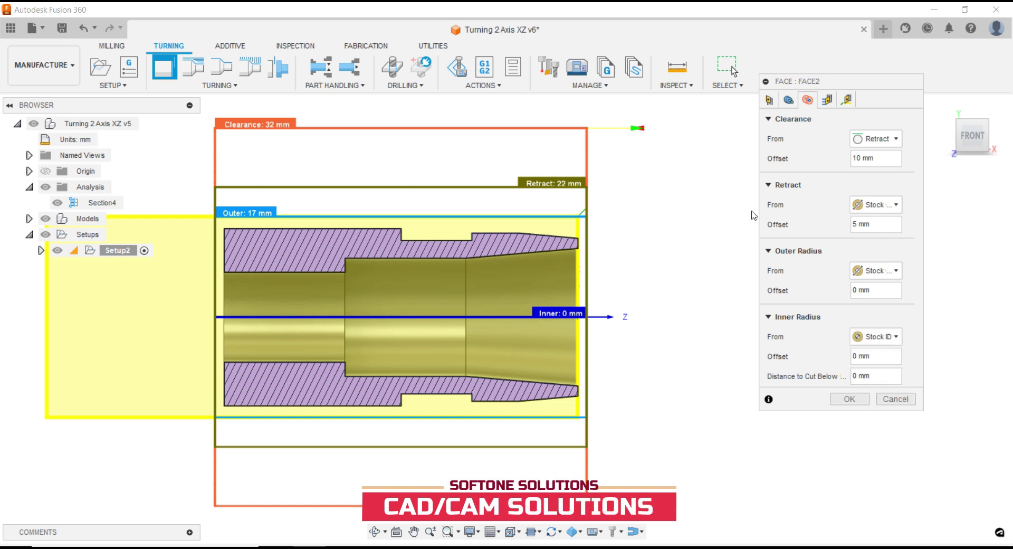
left_click(827, 102)
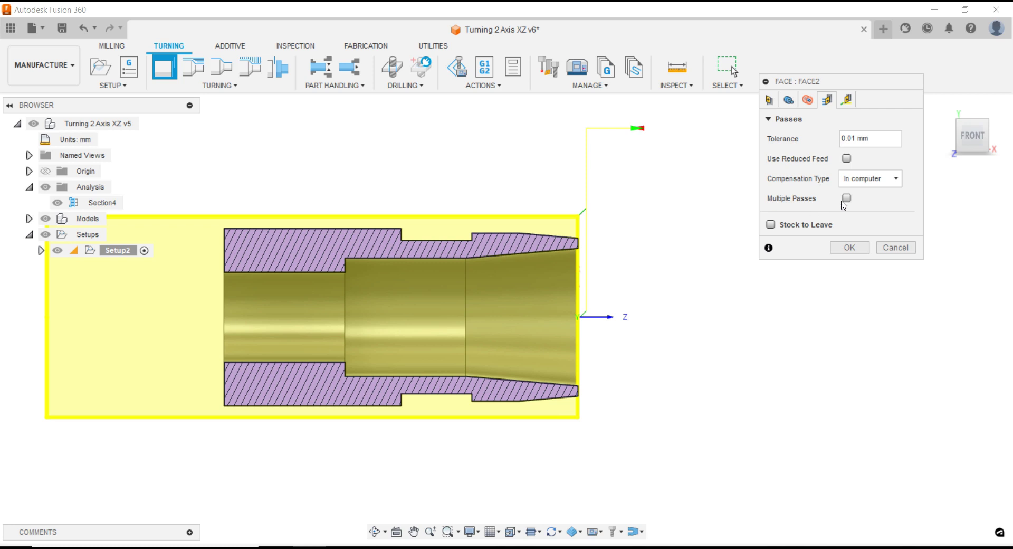
Enable multiple and finishing passes with a 0.1 mm finishing stepover
left_click(845, 198)
mouse_move(875, 237)
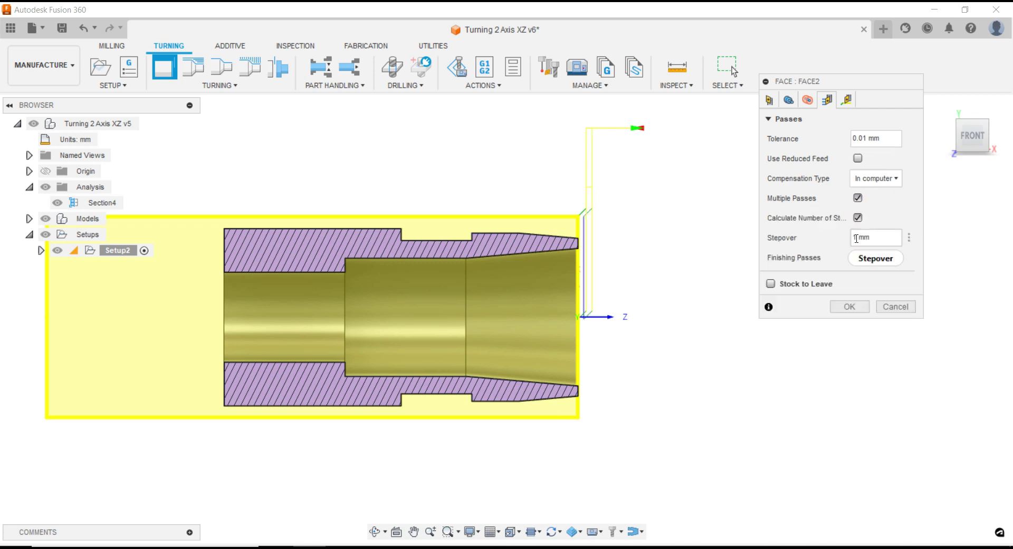
left_click(858, 258)
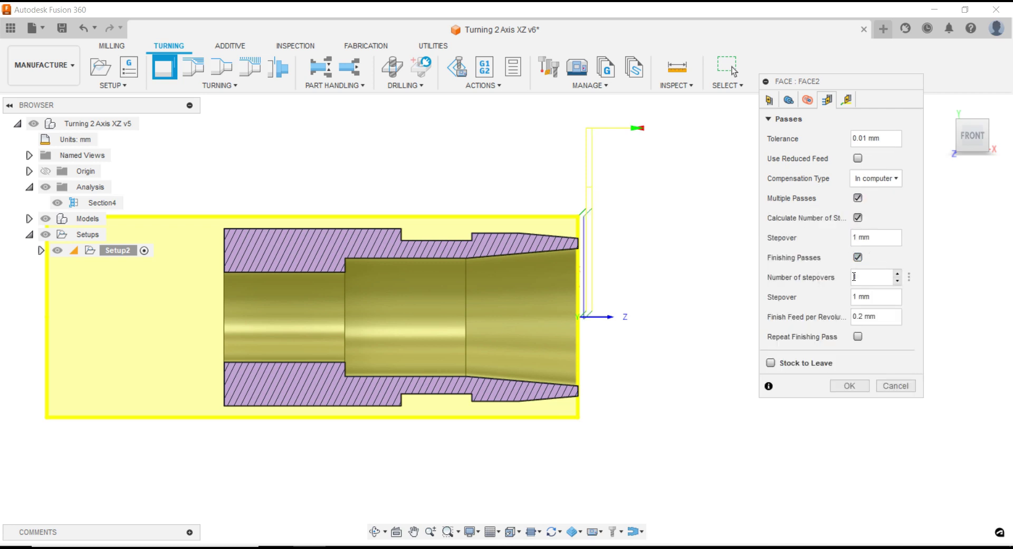
double_click(857, 238)
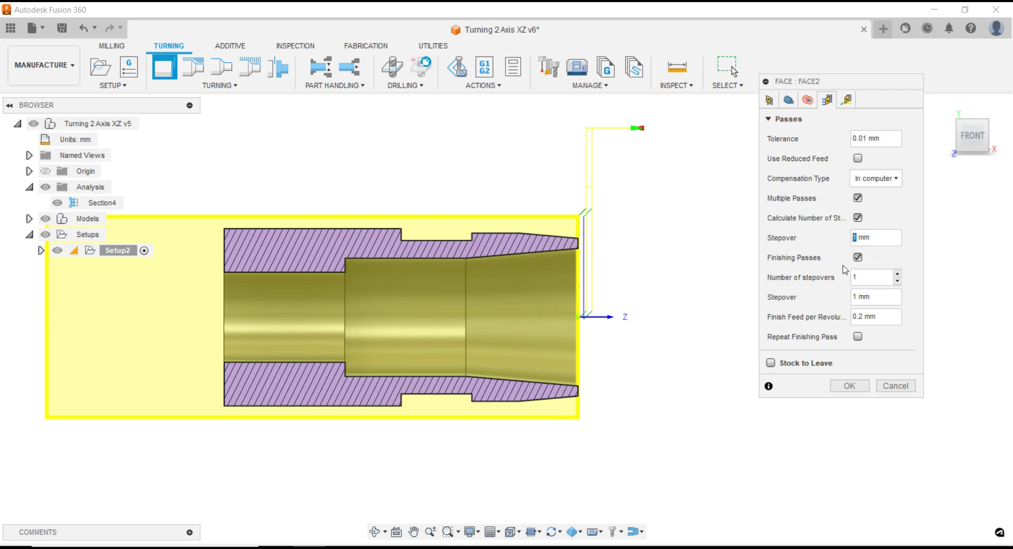
double_click(856, 297)
type("1")
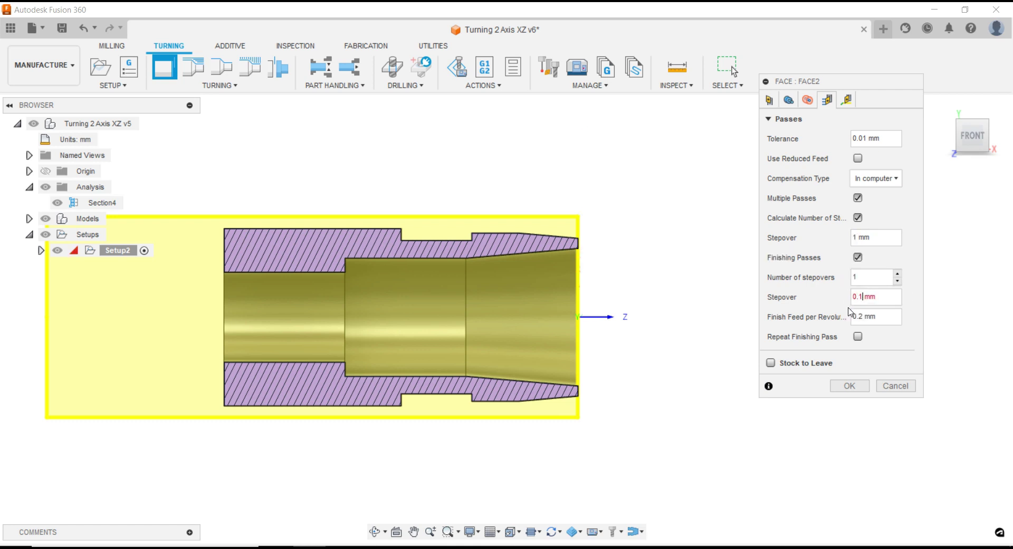
left_click(861, 316)
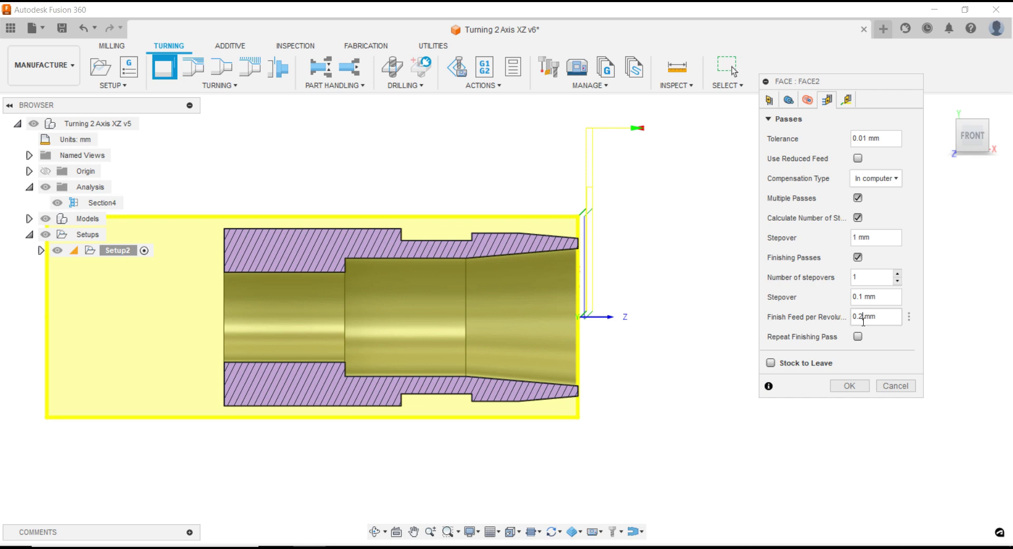
left_click(847, 99)
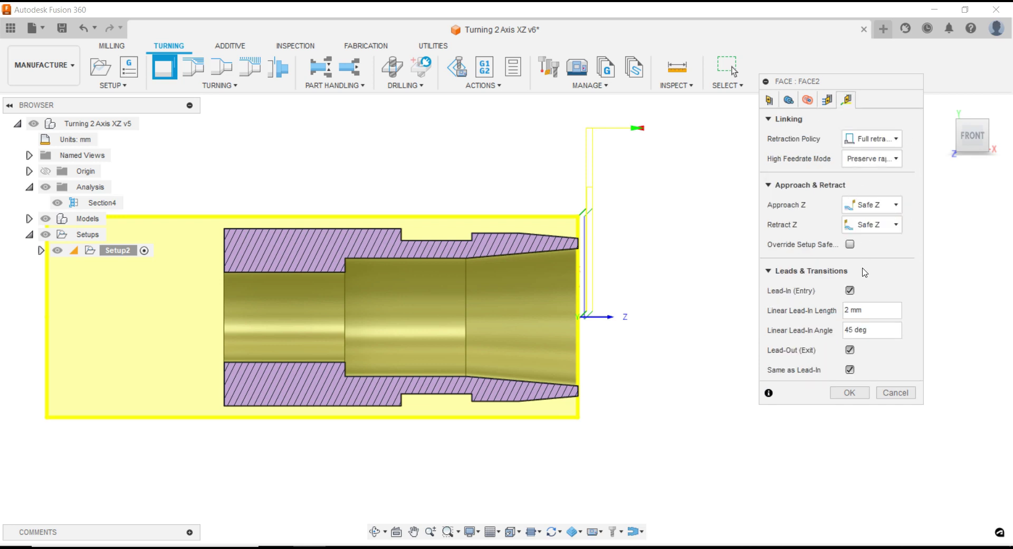
mouse_move(870, 309)
left_click(830, 104)
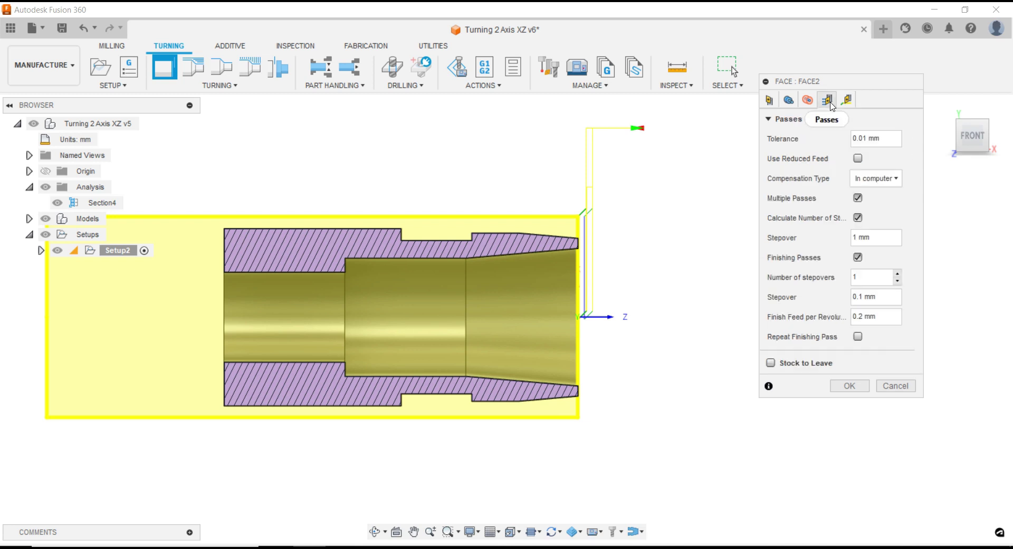
Set the facing distance to cut below to 0.5 mm on the Heights tab
left_click(808, 100)
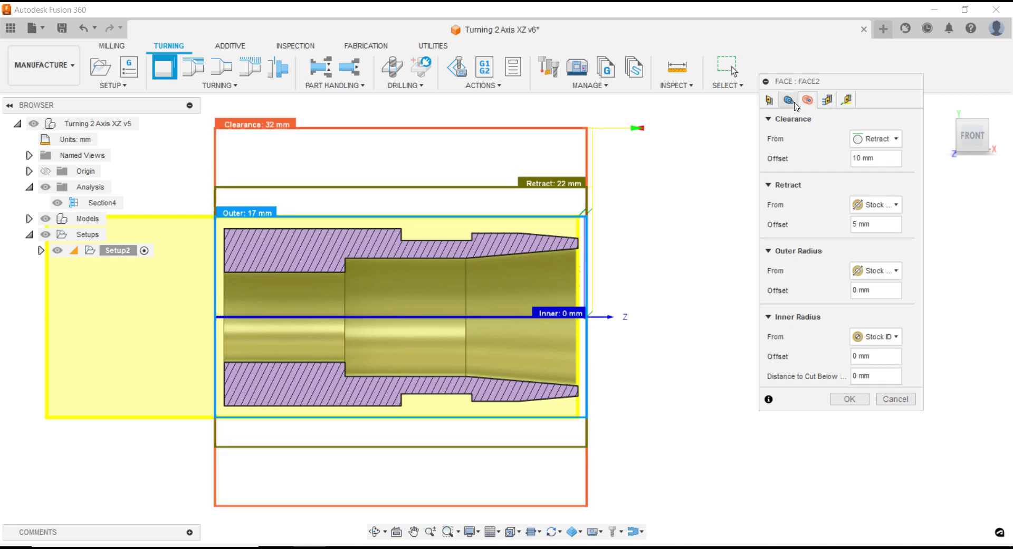
double_click(858, 373)
scroll(629, 323, "up", 1)
scroll(595, 323, "up", 2)
scroll(594, 326, "up", 2)
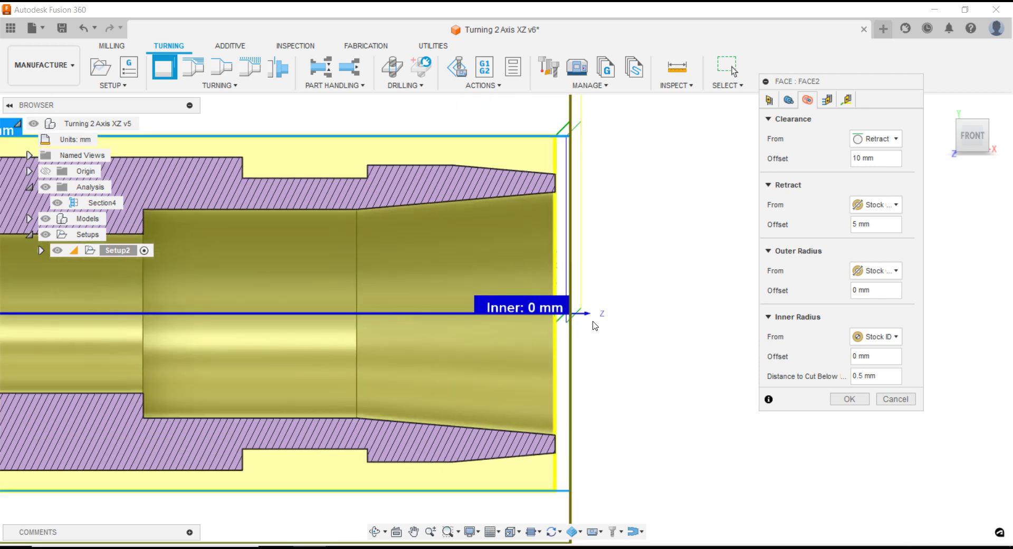
scroll(658, 333, "down", 3)
scroll(658, 333, "down", 1)
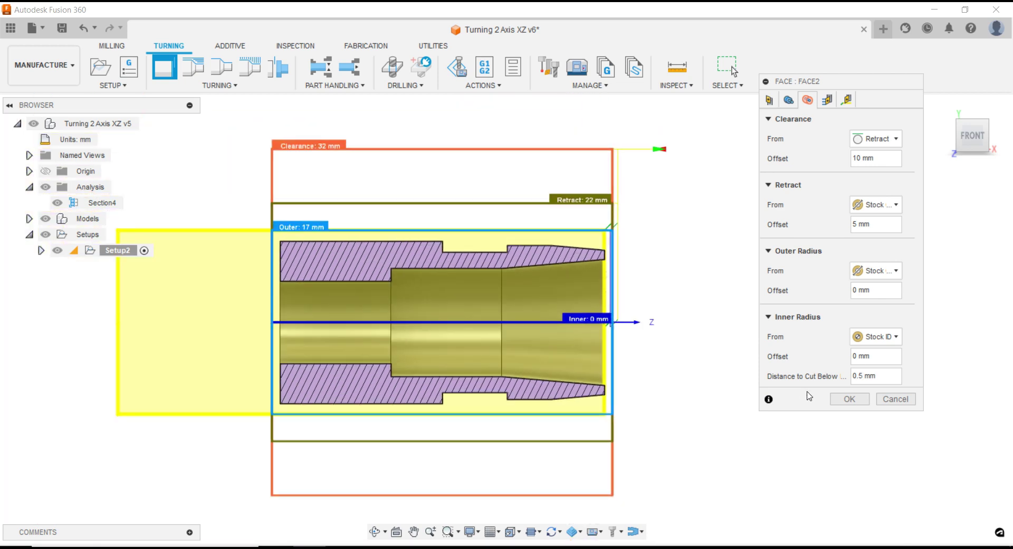
Accept the facing settings to generate the Face2 toolpath
left_click(849, 399)
scroll(628, 261, "up", 2)
scroll(597, 232, "up", 3)
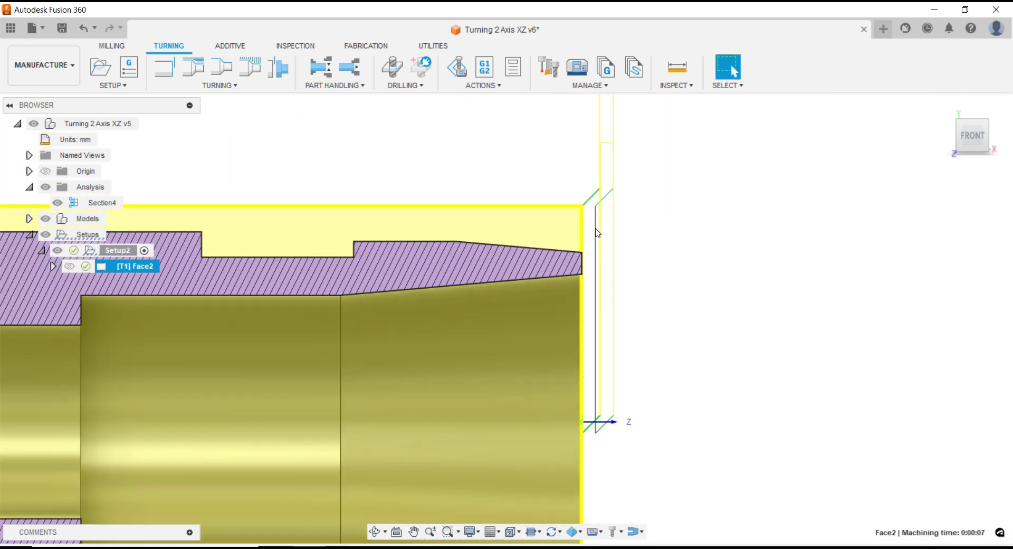
scroll(591, 222, "up", 1)
scroll(586, 214, "up", 1)
scroll(585, 215, "up", 1)
scroll(632, 194, "up", 1)
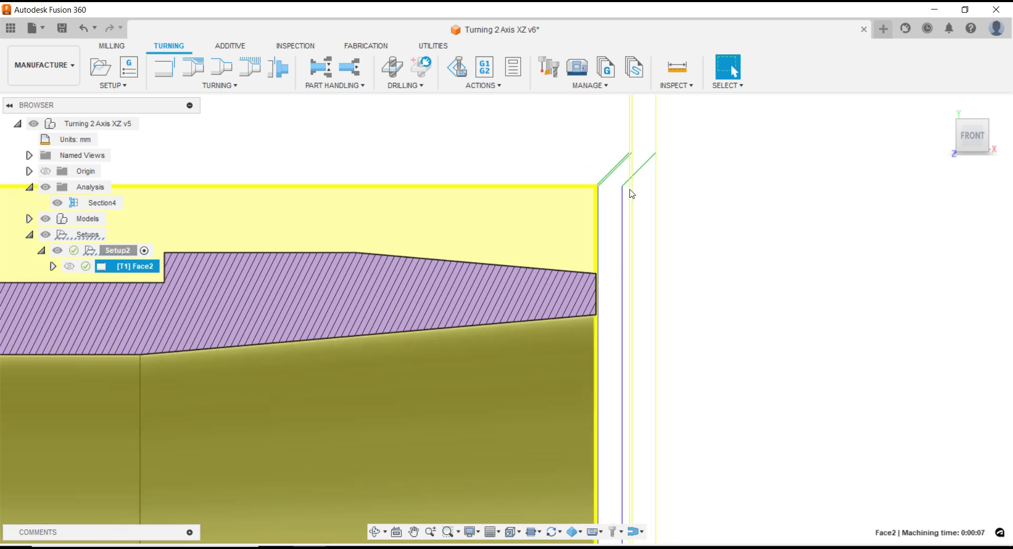
Select Setup2 and Face2 in the browser to inspect the stock and toolpath
left_click(114, 251)
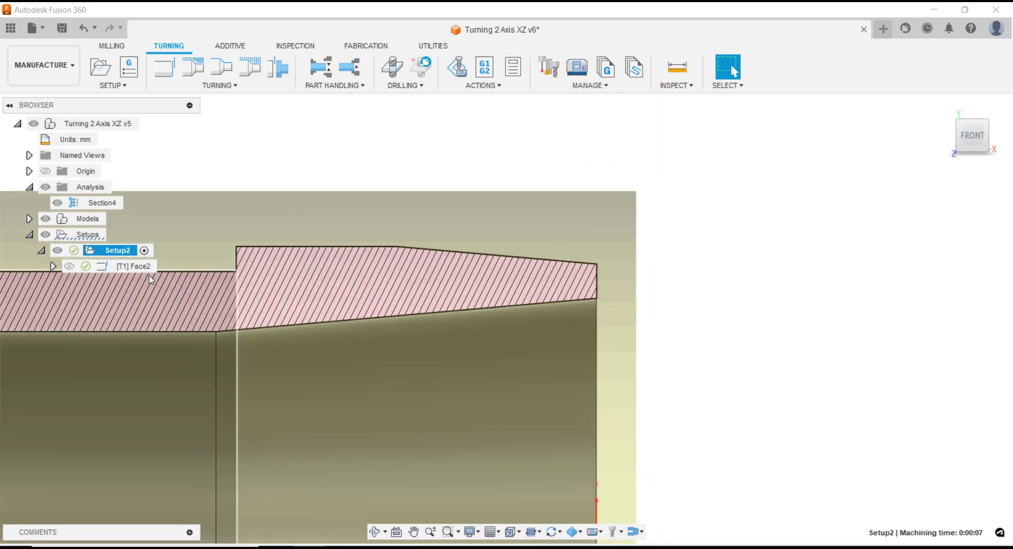
left_click(72, 268)
left_click(701, 224)
scroll(702, 223, "down", 2)
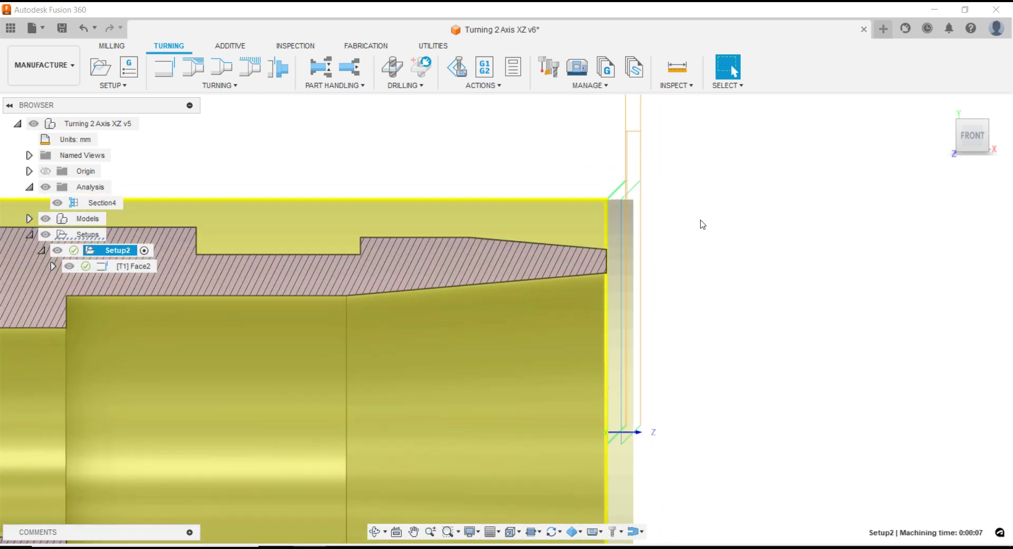
scroll(701, 223, "down", 2)
scroll(701, 223, "down", 2)
scroll(701, 223, "down", 1)
scroll(702, 224, "down", 1)
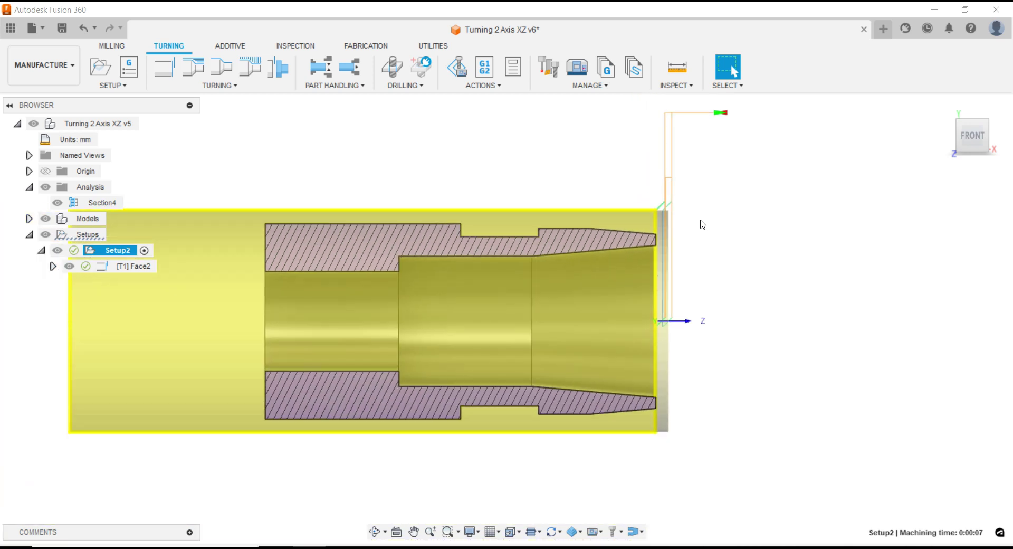
scroll(699, 219, "up", 3)
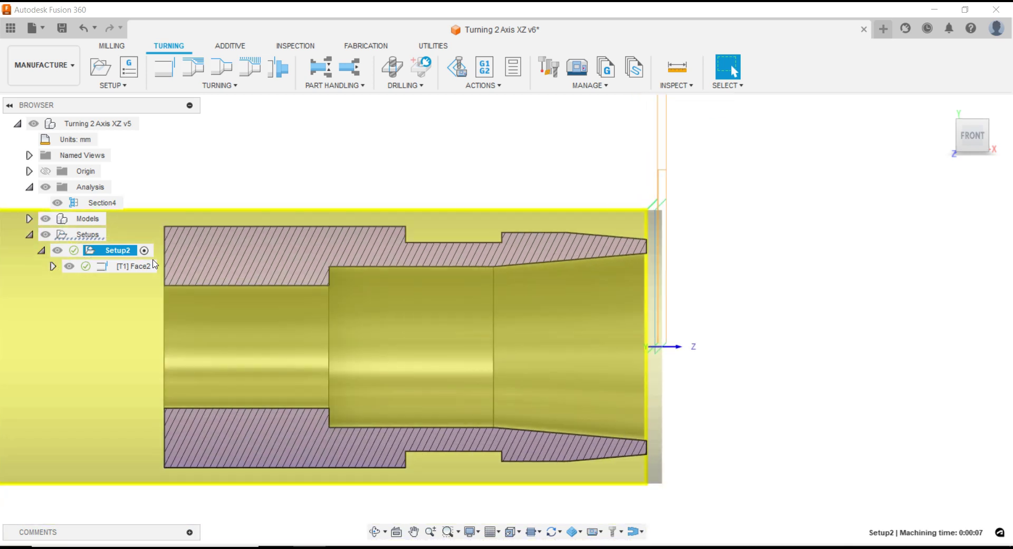
Edit Face2 and change its linear lead-in angle to 90 deg
left_click(119, 267)
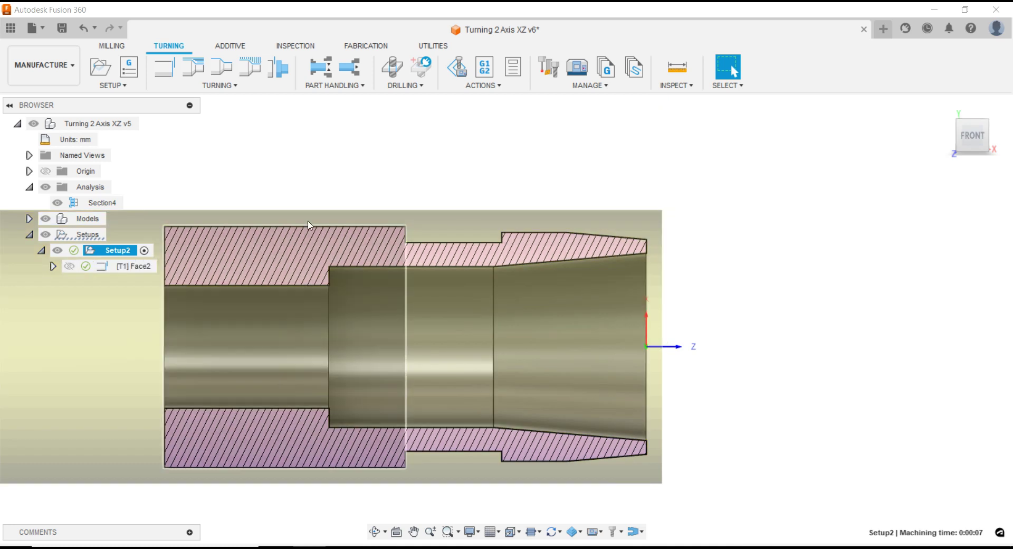
right_click(119, 270)
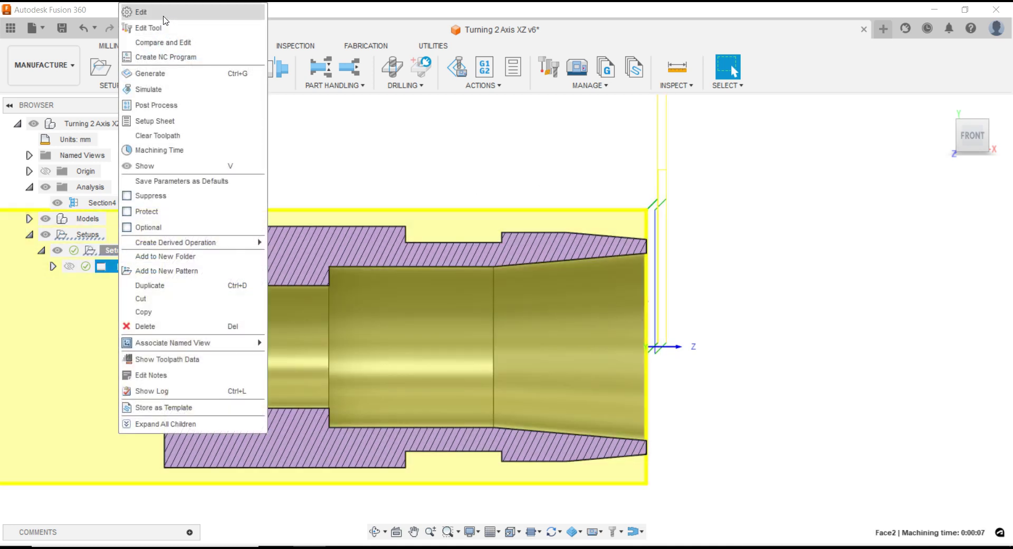
left_click(132, 9)
left_click(846, 99)
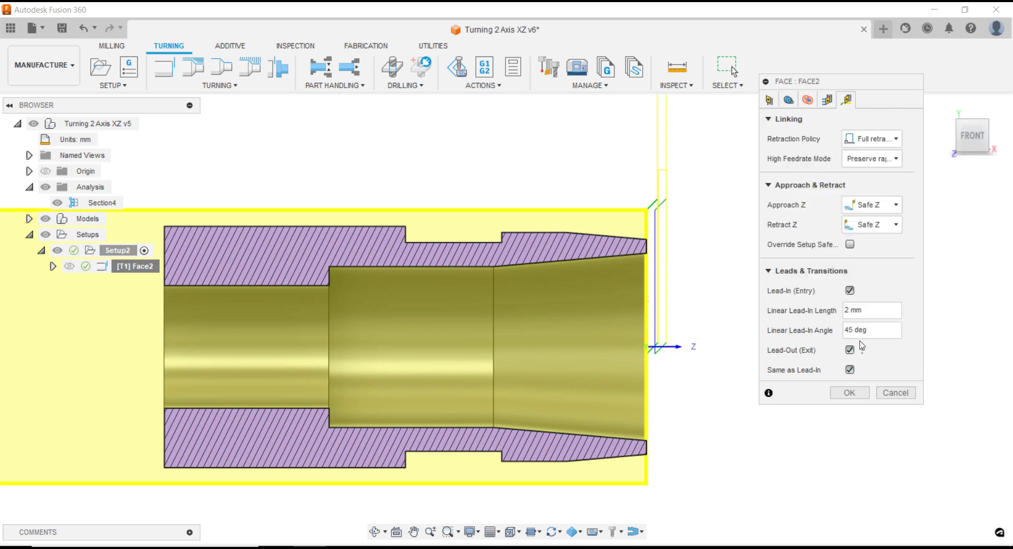
double_click(848, 330)
type("90")
left_click(849, 392)
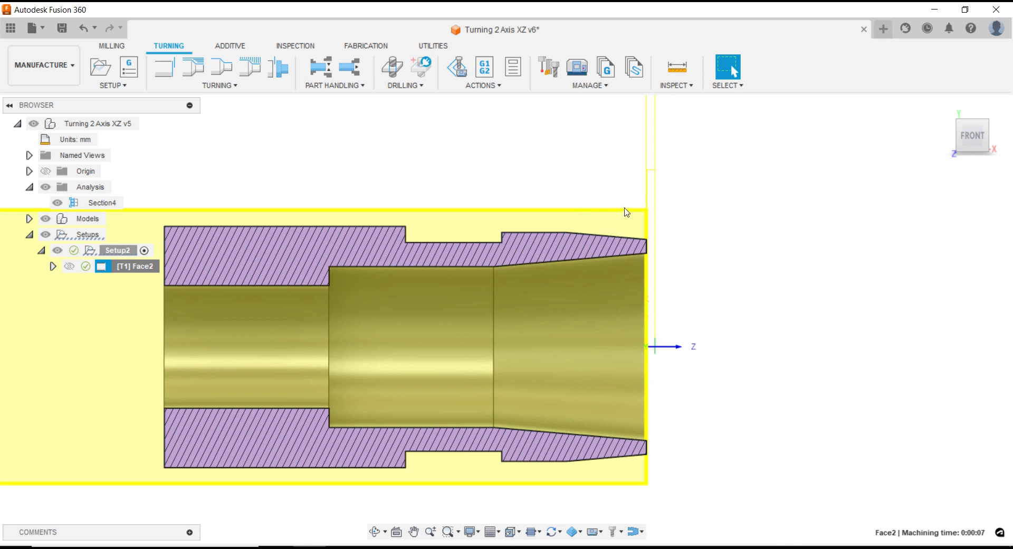
Edit Face2 so the lead-out has its own settings with a 0 deg angle
right_click(141, 266)
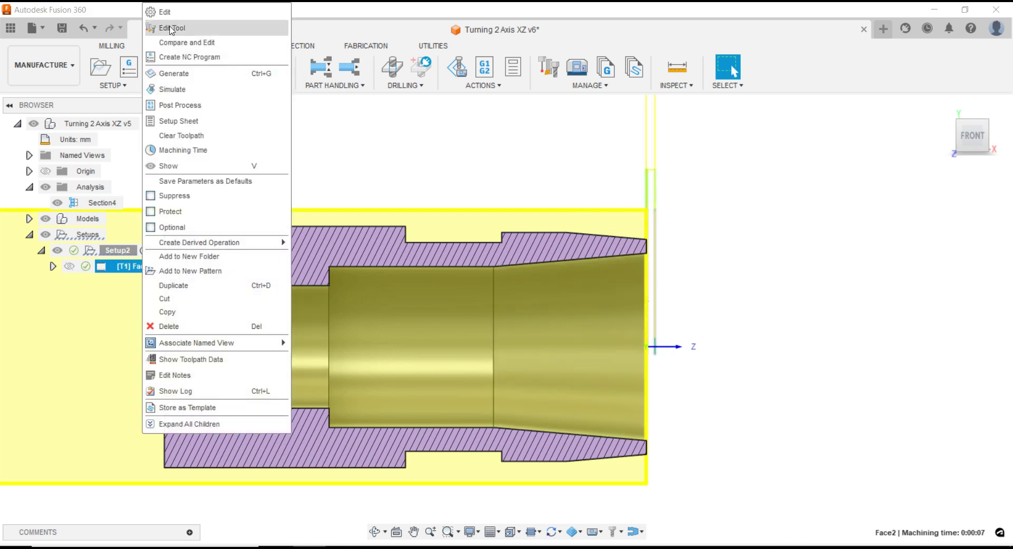
left_click(172, 14)
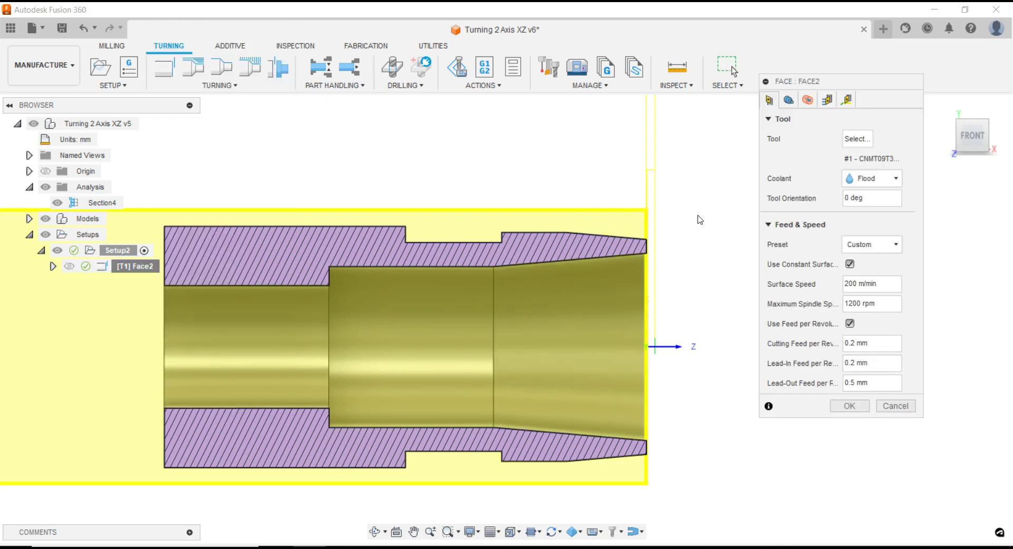
scroll(688, 221, "up", 2)
scroll(687, 221, "up", 1)
scroll(688, 221, "up", 1)
scroll(688, 222, "up", 1)
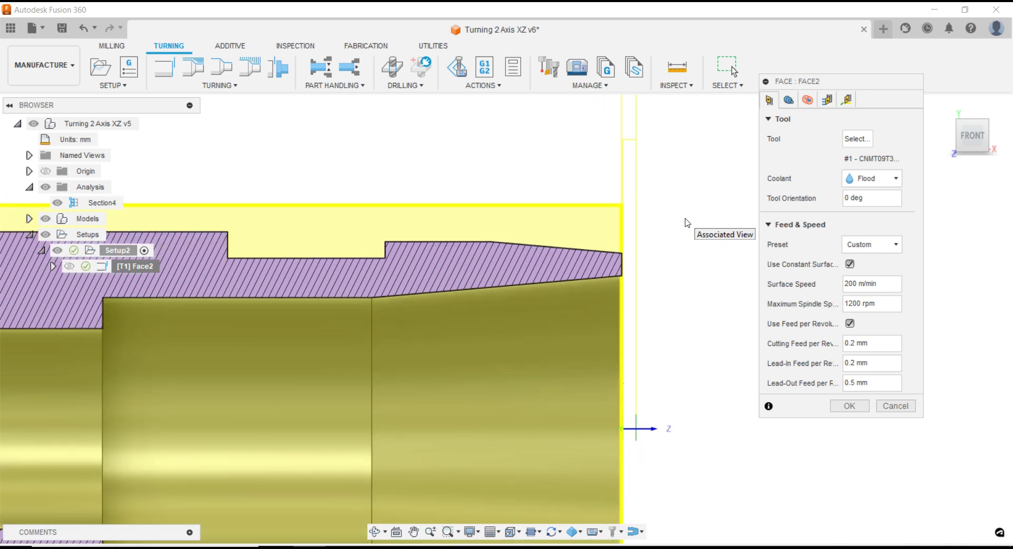
left_click(846, 99)
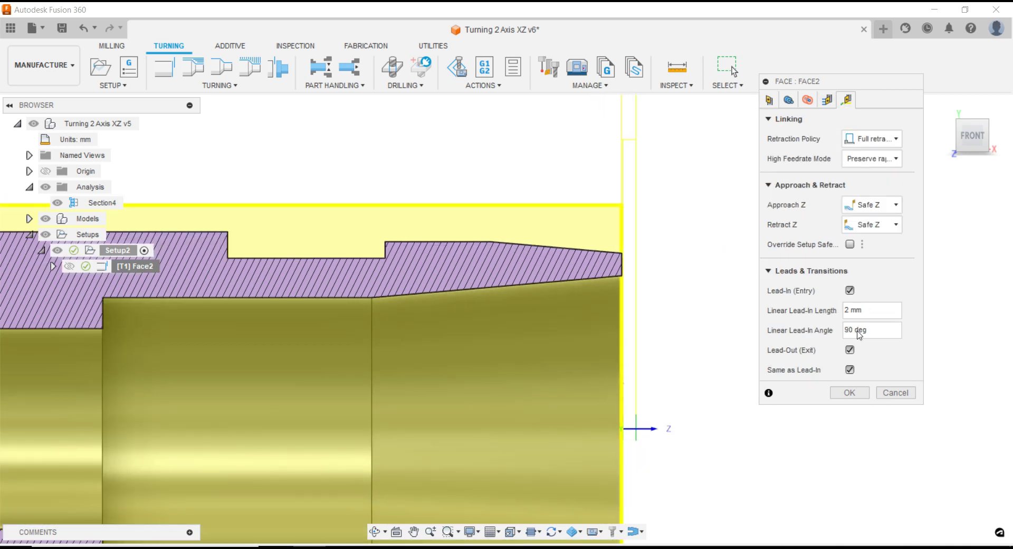
left_click(850, 370)
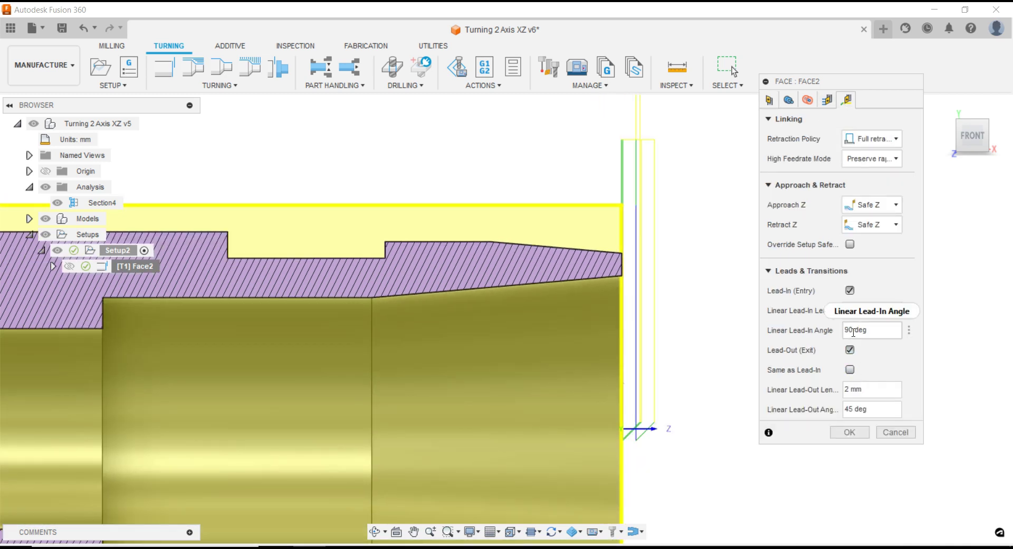
left_click_drag(853, 330, 840, 335)
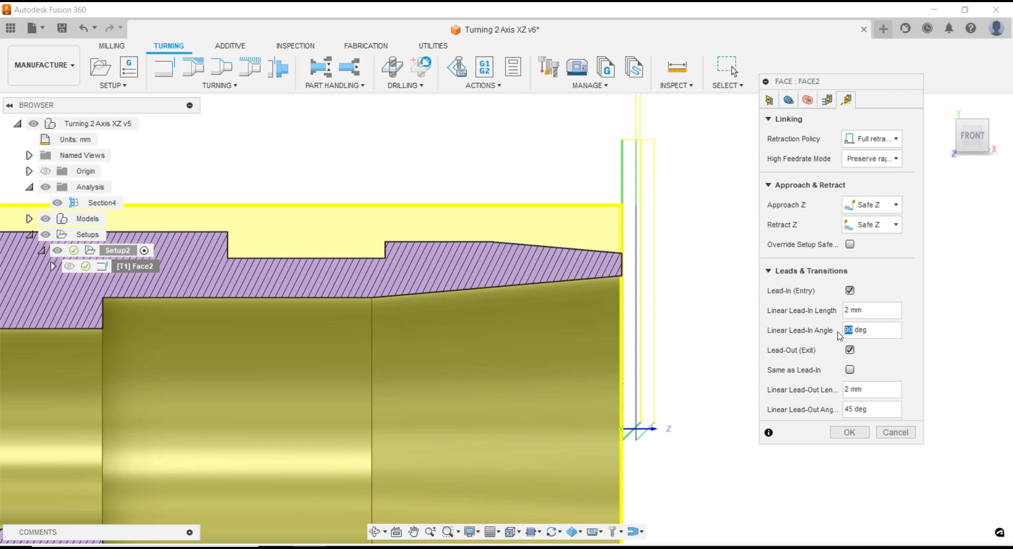
left_click(852, 409)
type("0")
left_click(850, 432)
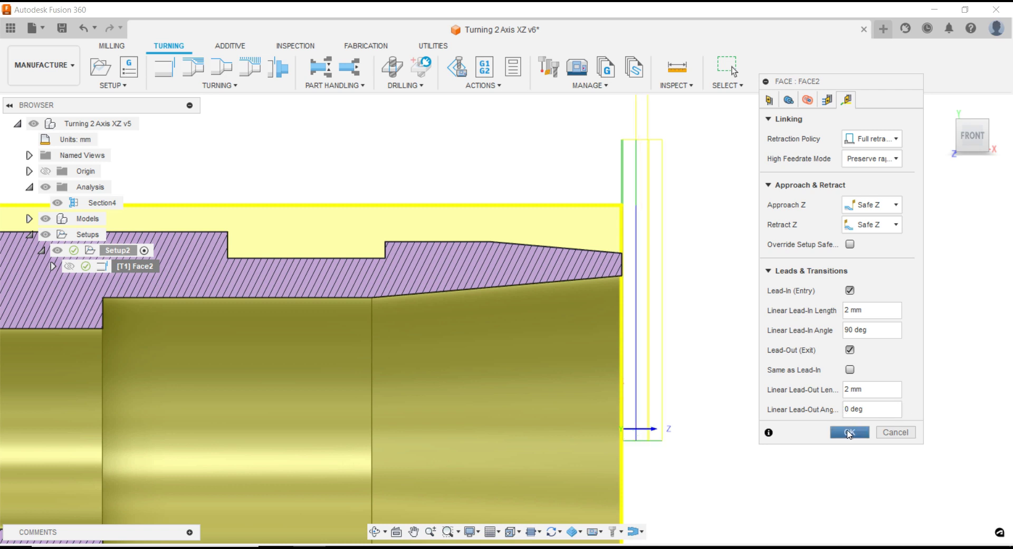
Open the Face2 toolpath in simulation
scroll(728, 333, "down", 2)
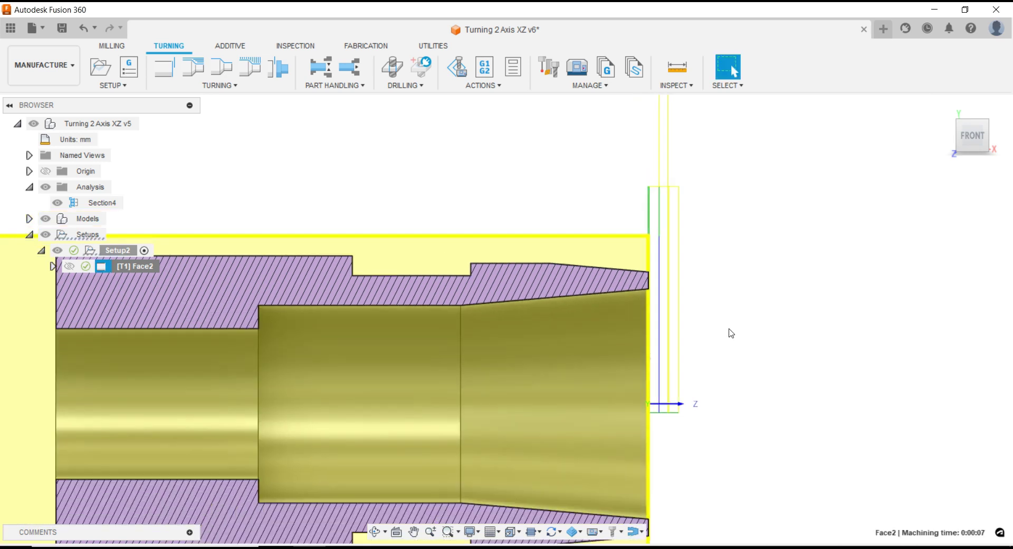
scroll(767, 299, "down", 2)
scroll(769, 301, "down", 1)
scroll(769, 301, "up", 1)
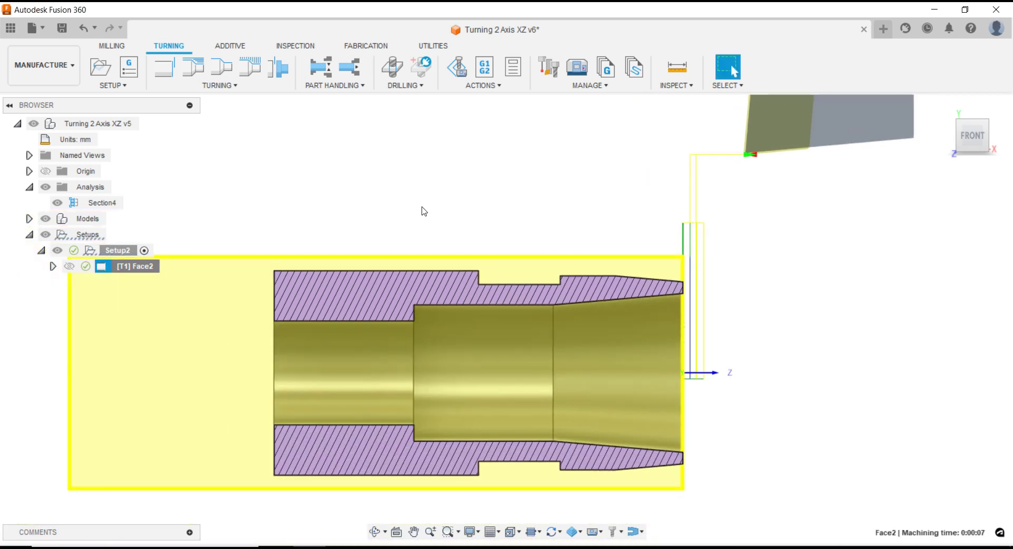
right_click(139, 266)
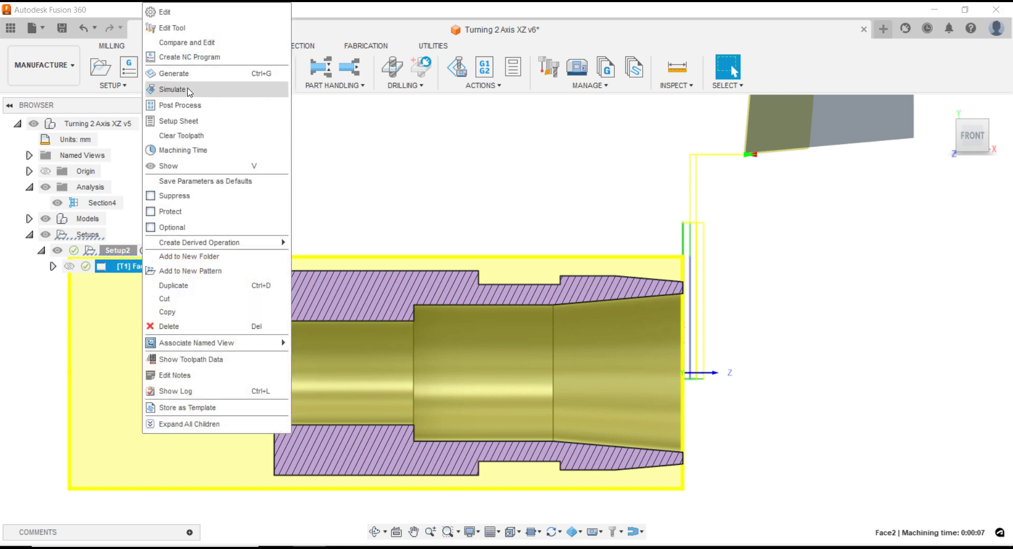
left_click(158, 89)
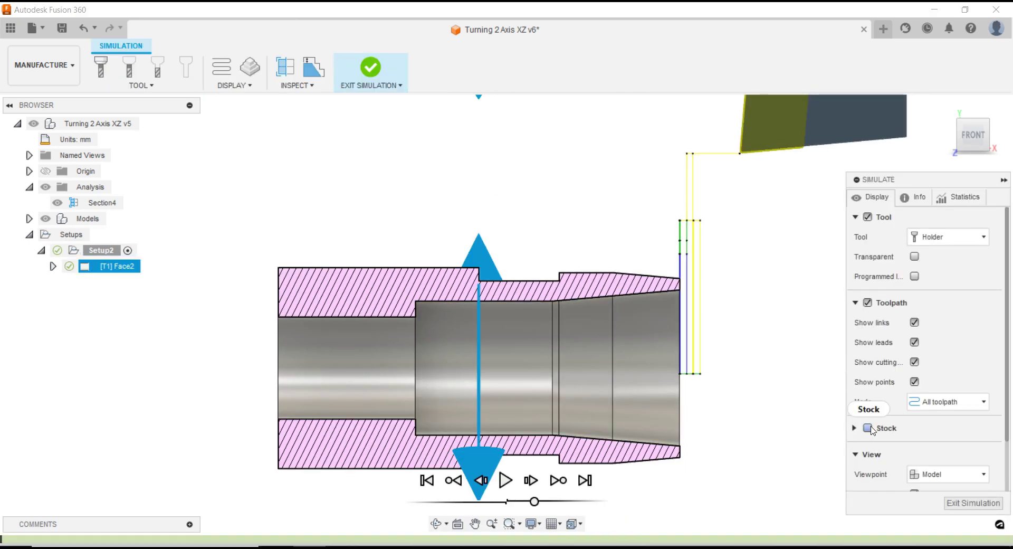
Show the stock and play the Face2 facing simulation
left_click(867, 428)
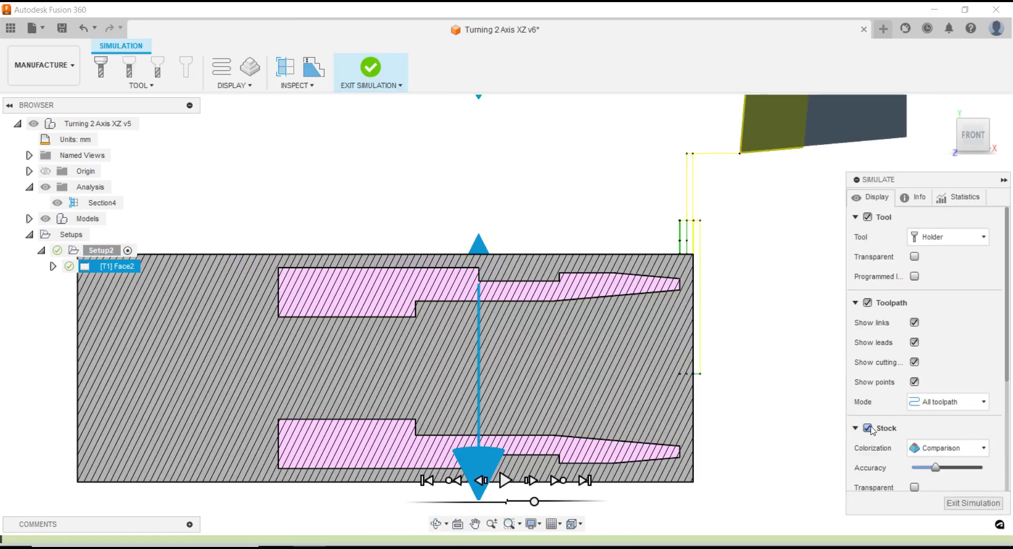
left_click(506, 480)
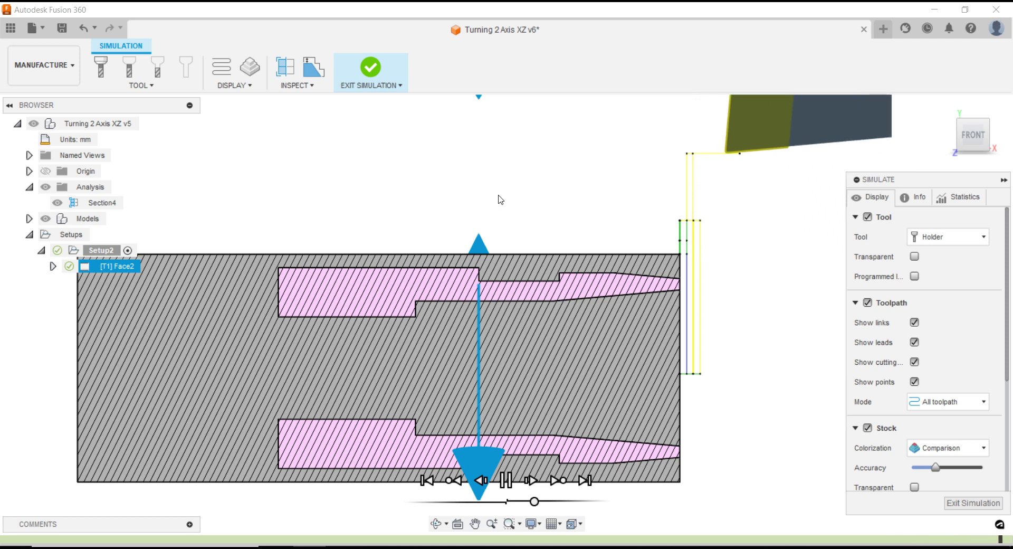
Exit the simulation and start a Profile Roughing operation with 1000 rpm maximum spindle speed
left_click(956, 504)
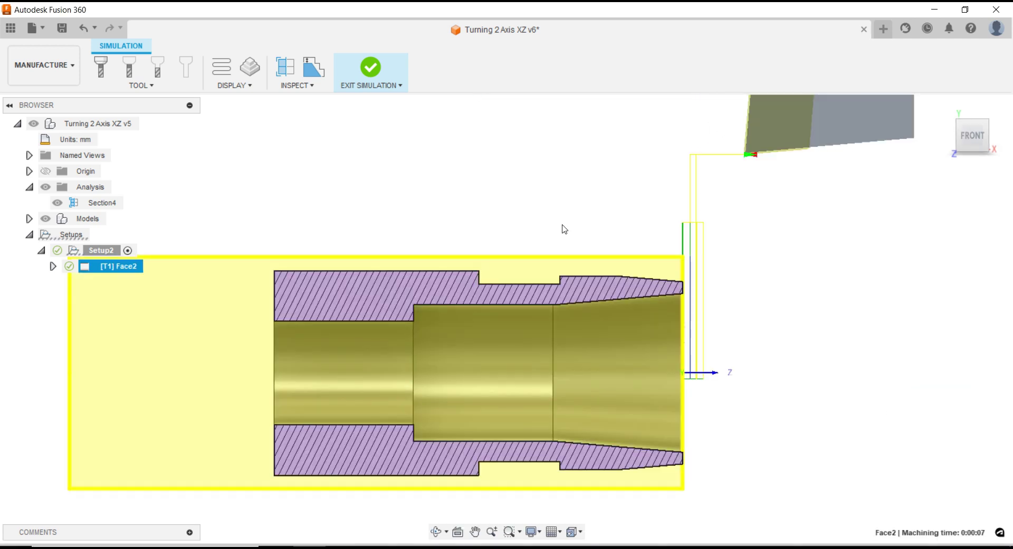
scroll(470, 244, "up", 1)
scroll(470, 246, "up", 2)
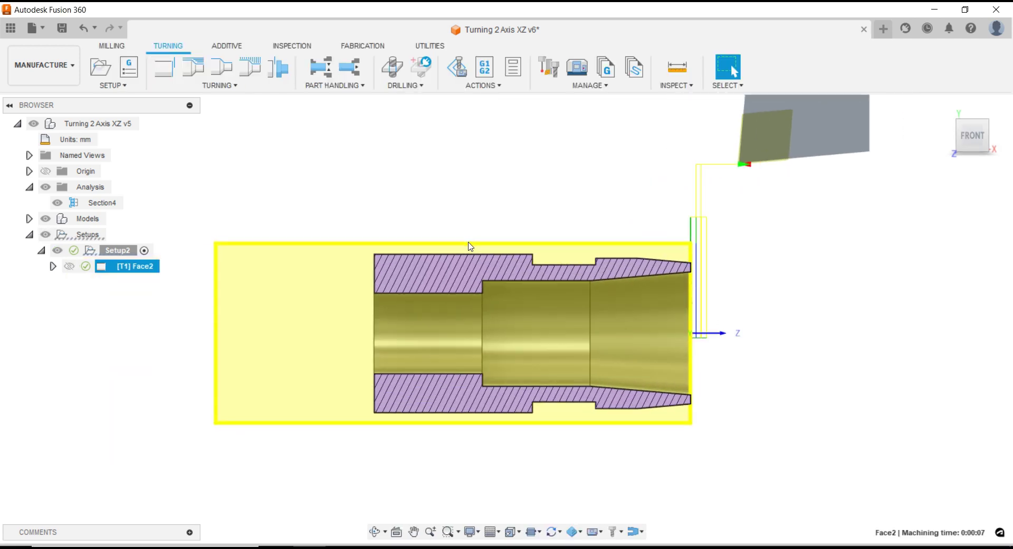
left_click(219, 85)
left_click(216, 109)
scroll(469, 208, "down", 1)
scroll(617, 232, "up", 1)
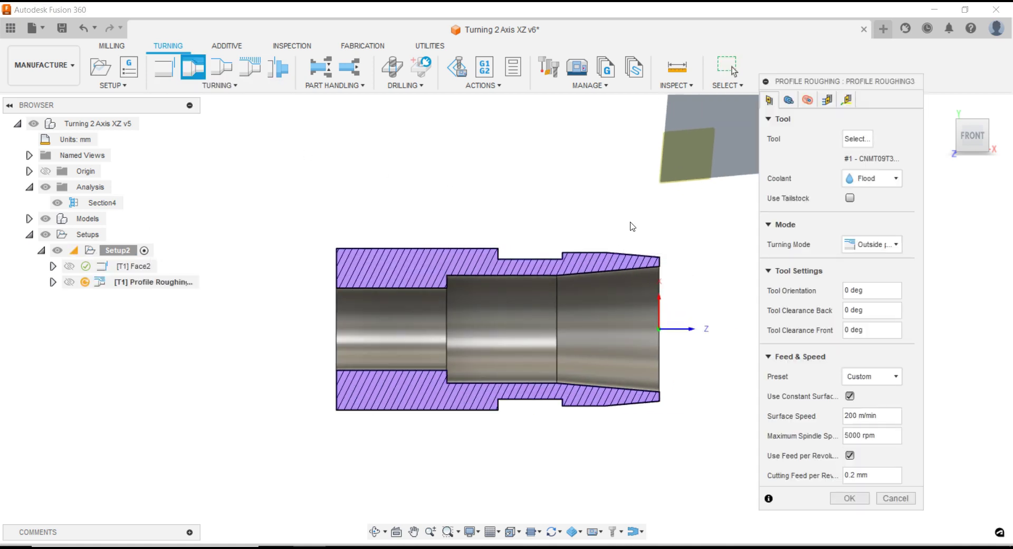
double_click(843, 435)
type("1000")
Keep Outside profiling and set tangential extensions to 1.5 mm front and 5 mm back
left_click(792, 104)
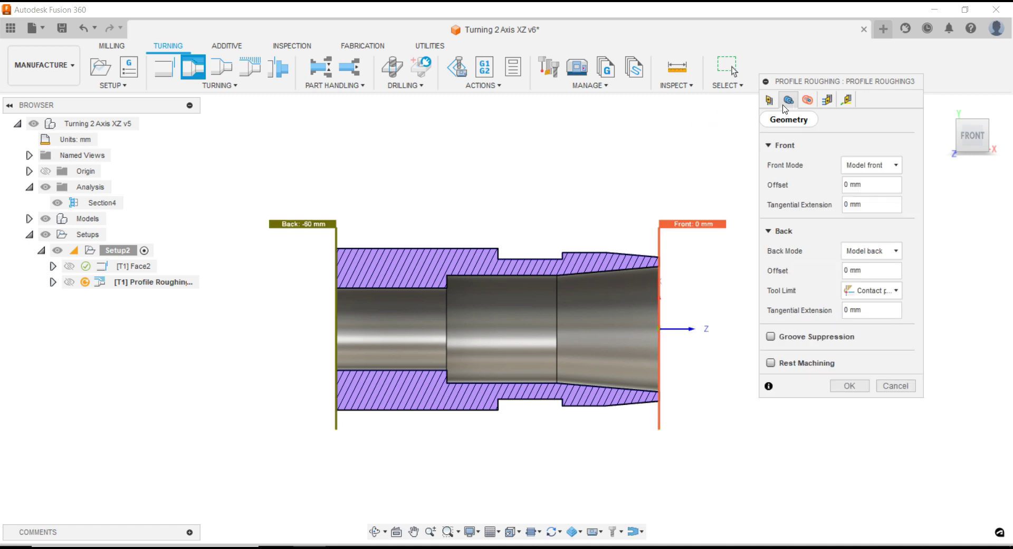
left_click(769, 100)
left_click(872, 244)
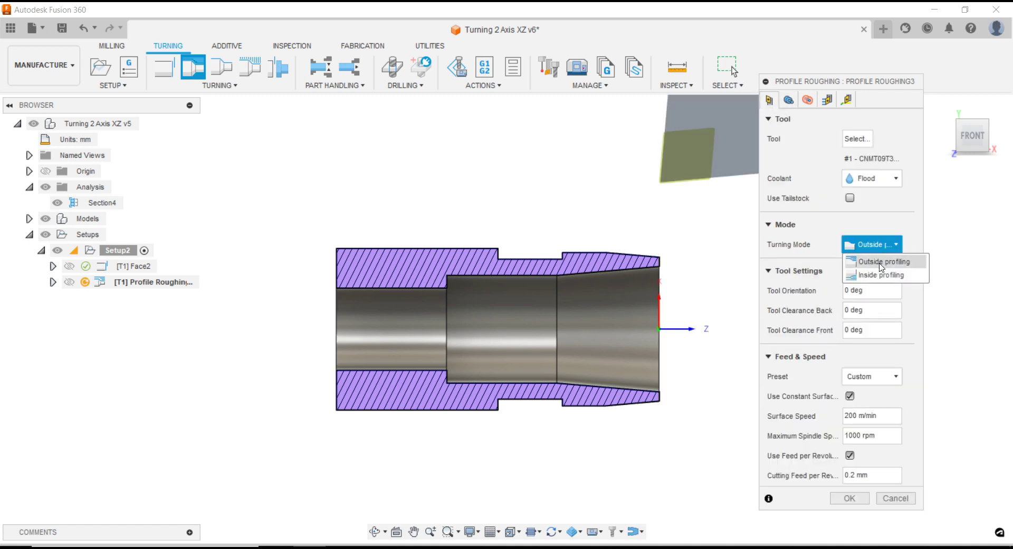
left_click(880, 262)
left_click(787, 103)
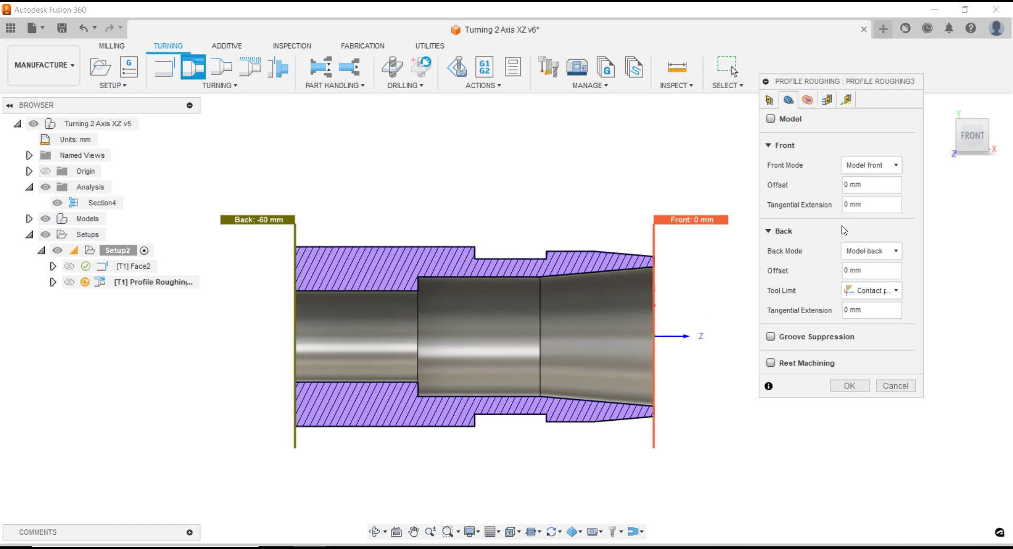
double_click(845, 205)
double_click(845, 309)
type("5")
left_click(807, 100)
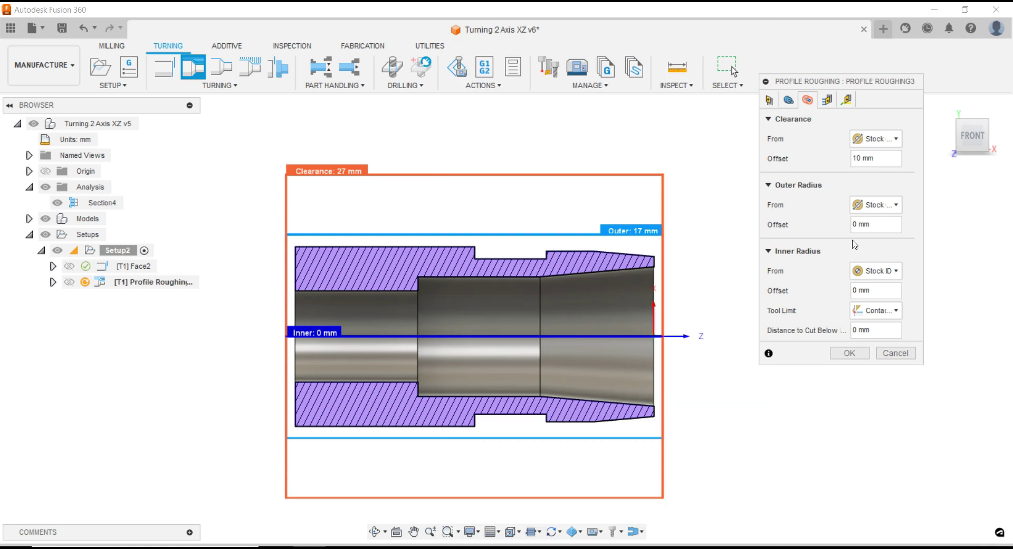
left_click(873, 207)
left_click(886, 249)
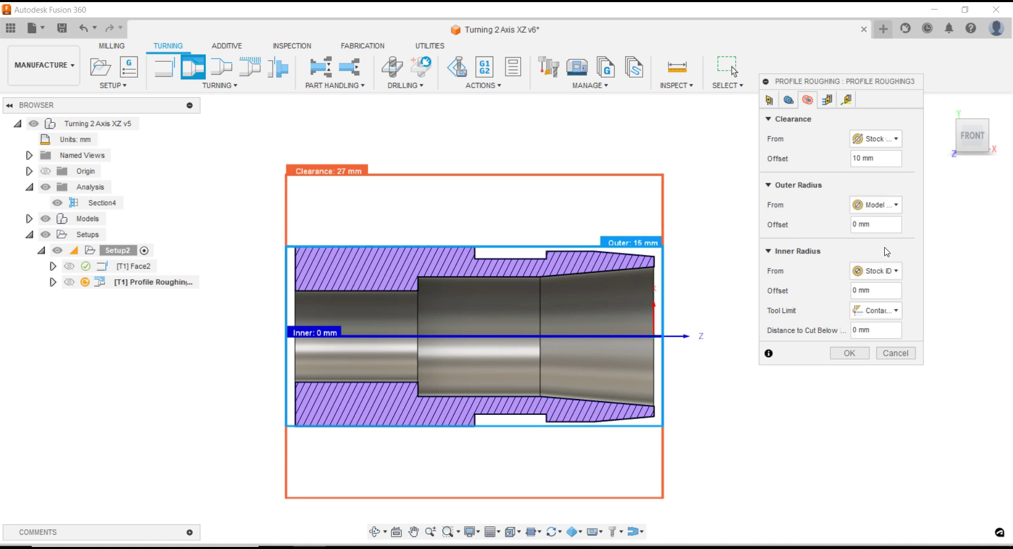
left_click(876, 205)
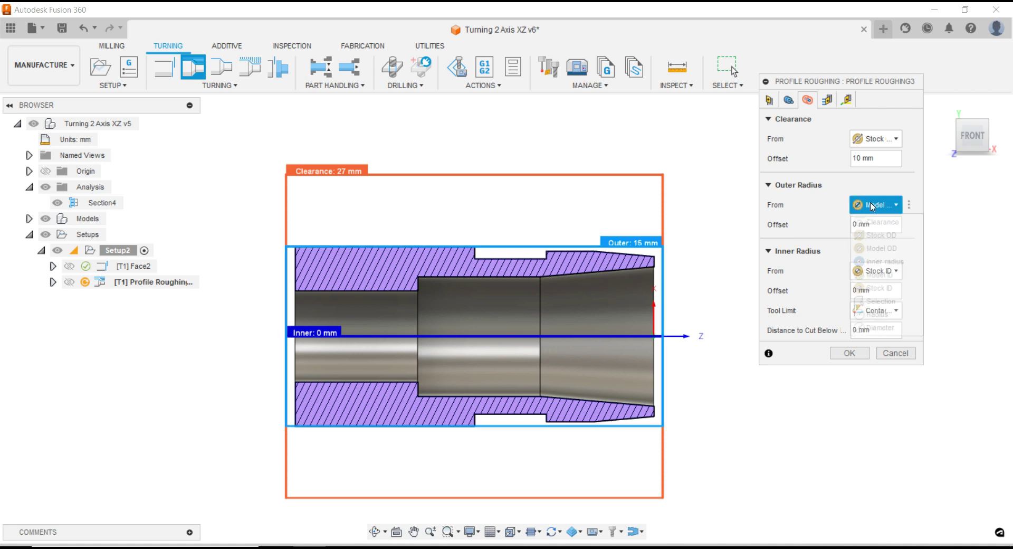
left_click(883, 285)
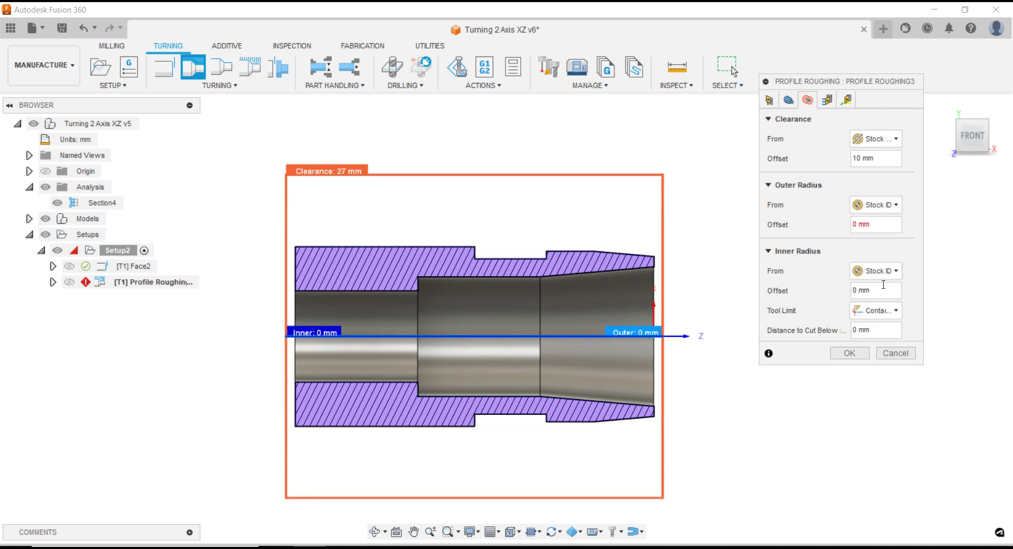
left_click(876, 205)
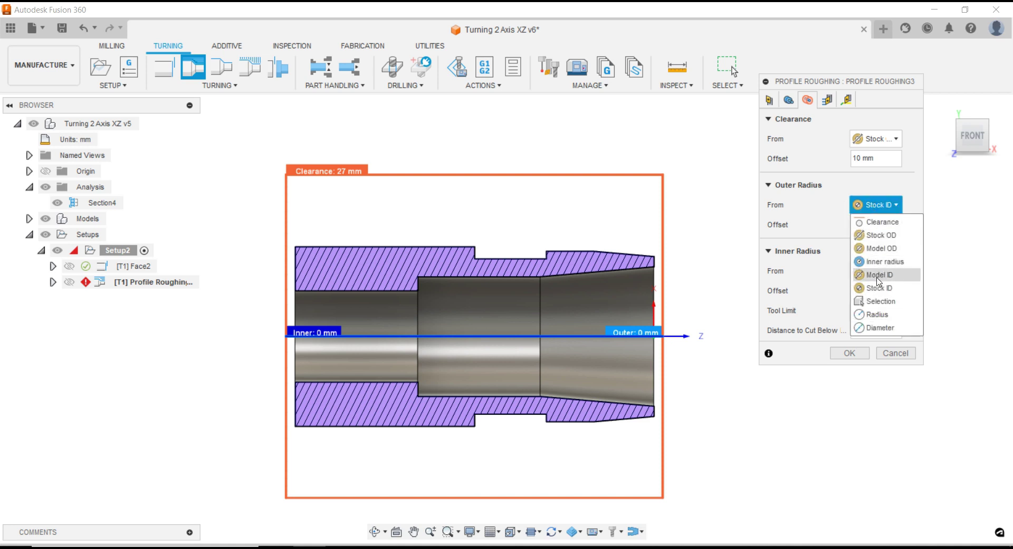
left_click(880, 235)
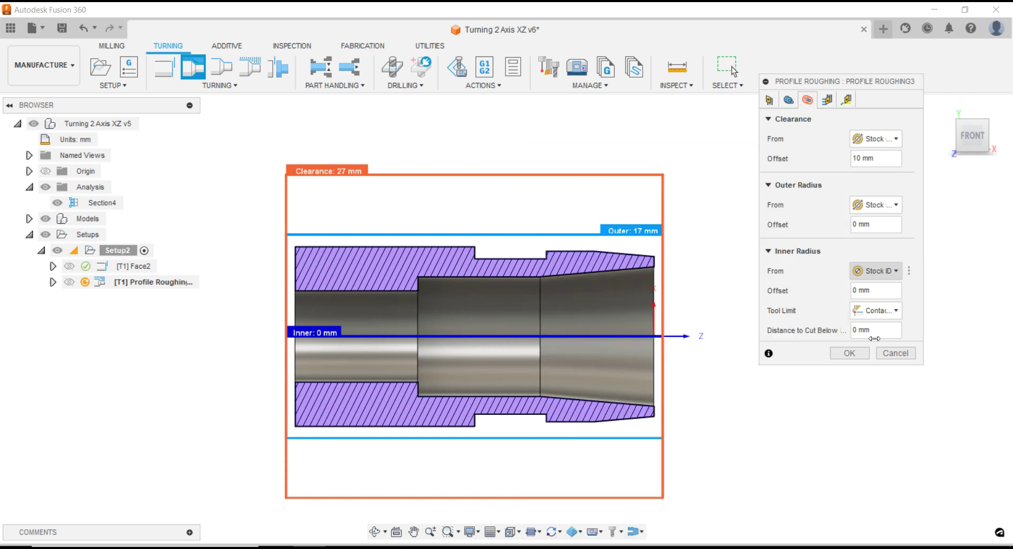
left_click(826, 100)
Keep horizontal passes, set Don't allow grooving, and use a 0.5 mm maximum depth of cut
left_click(873, 138)
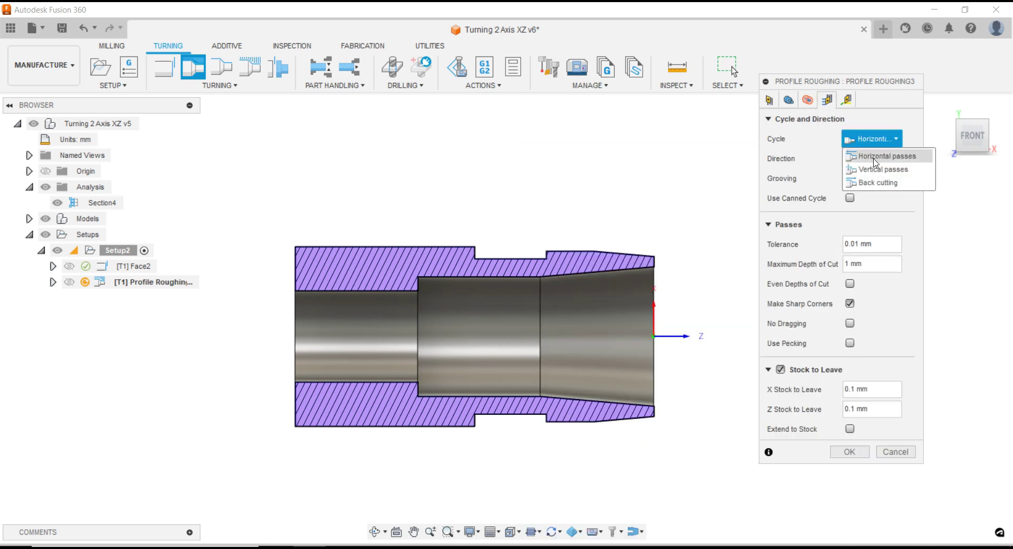
left_click(876, 152)
left_click(875, 179)
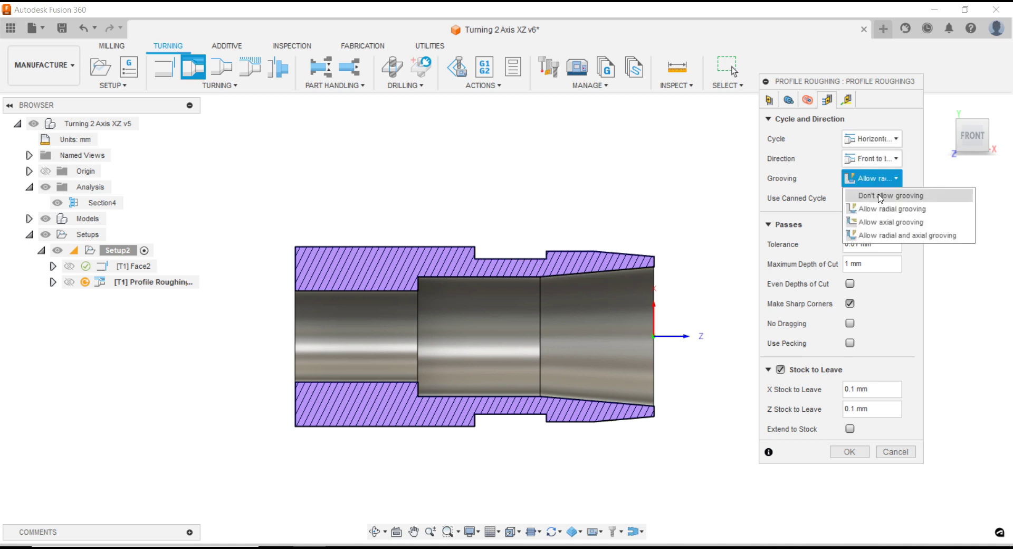
left_click(878, 196)
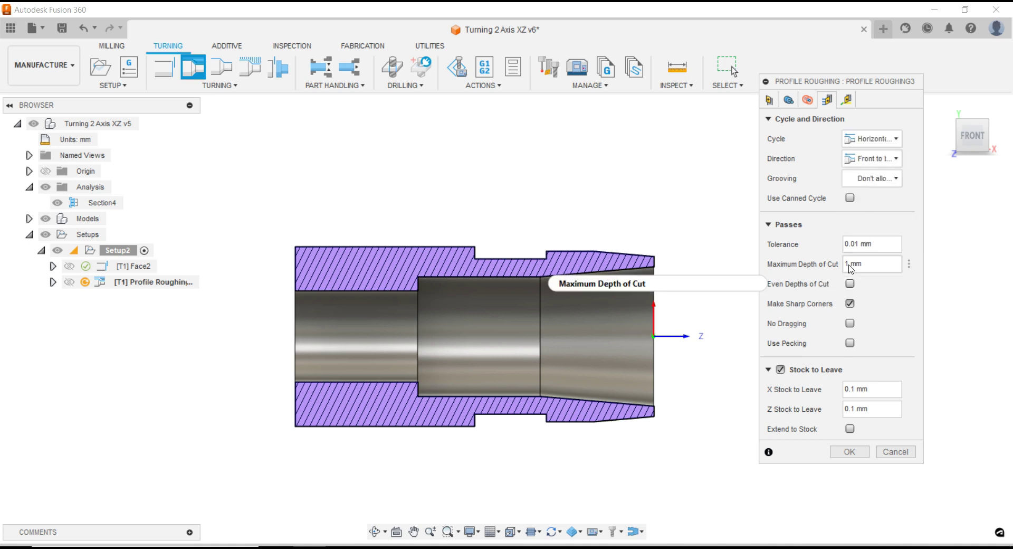
mouse_move(870, 263)
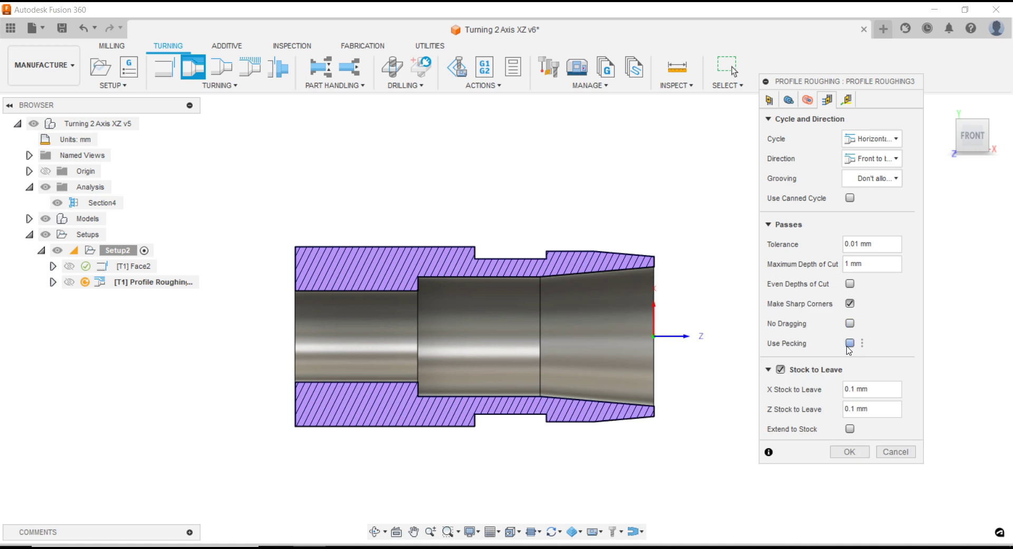
double_click(846, 264)
type("0.5")
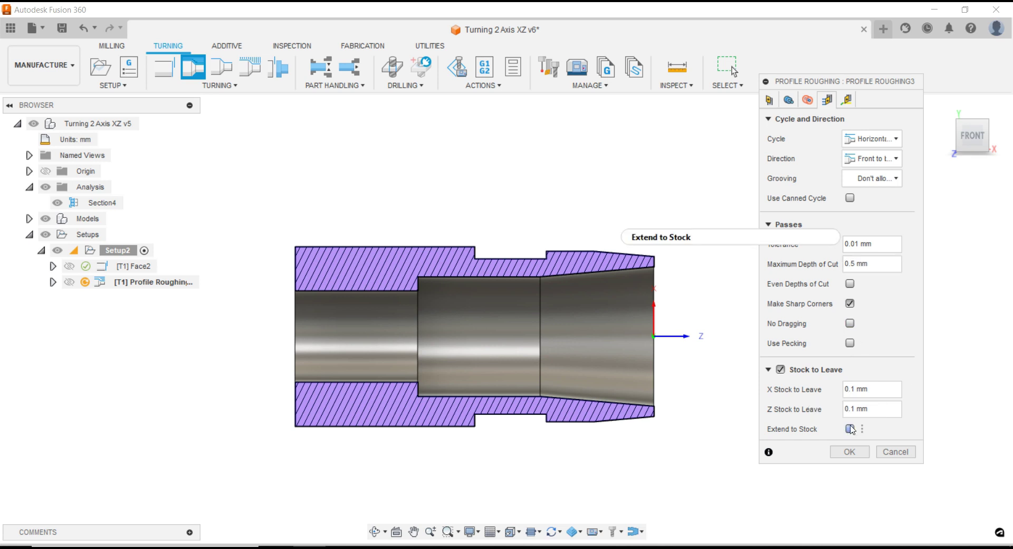
Accept the profile roughing to generate its toolpath along the outer profile
left_click(846, 101)
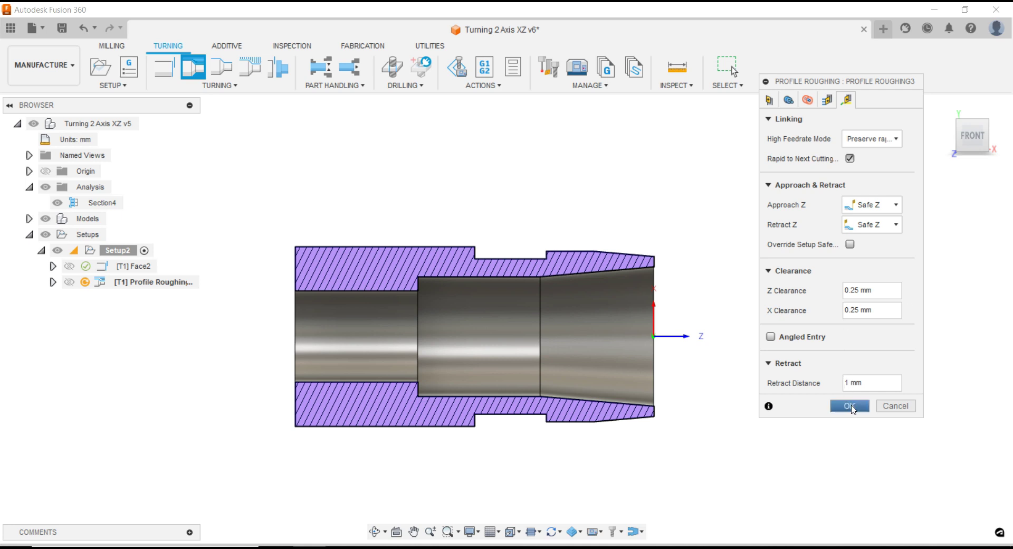
left_click(850, 405)
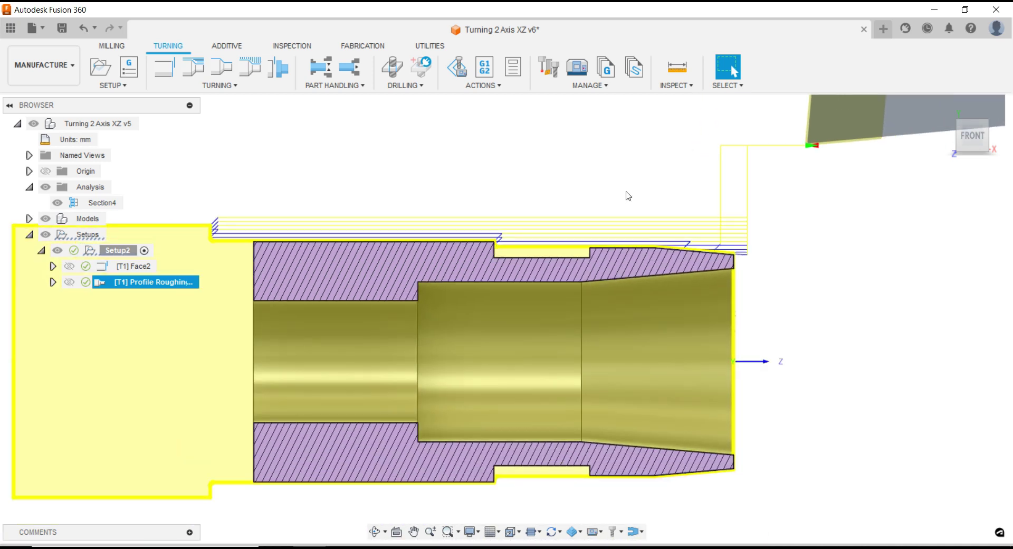
scroll(628, 196, "down", 2)
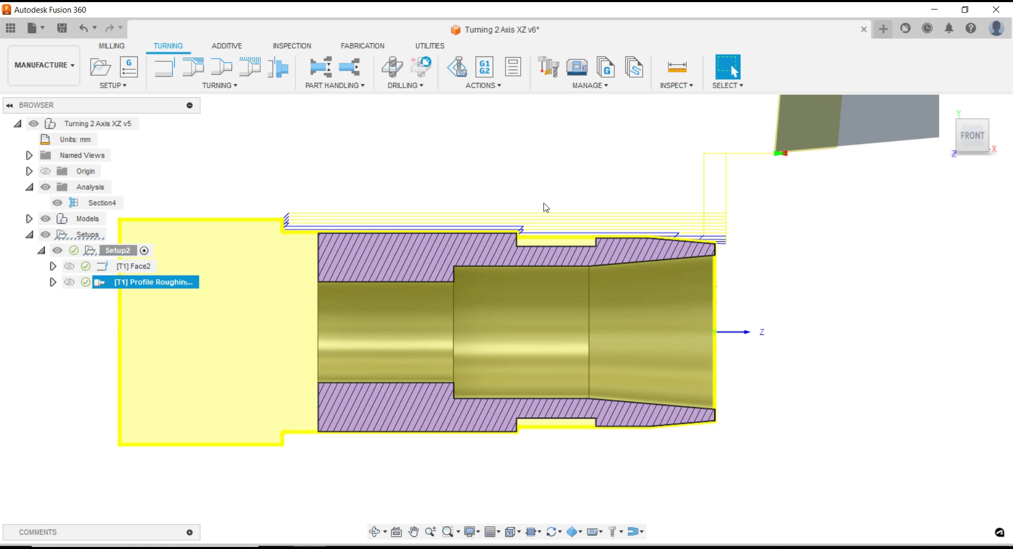
scroll(546, 206, "down", 2)
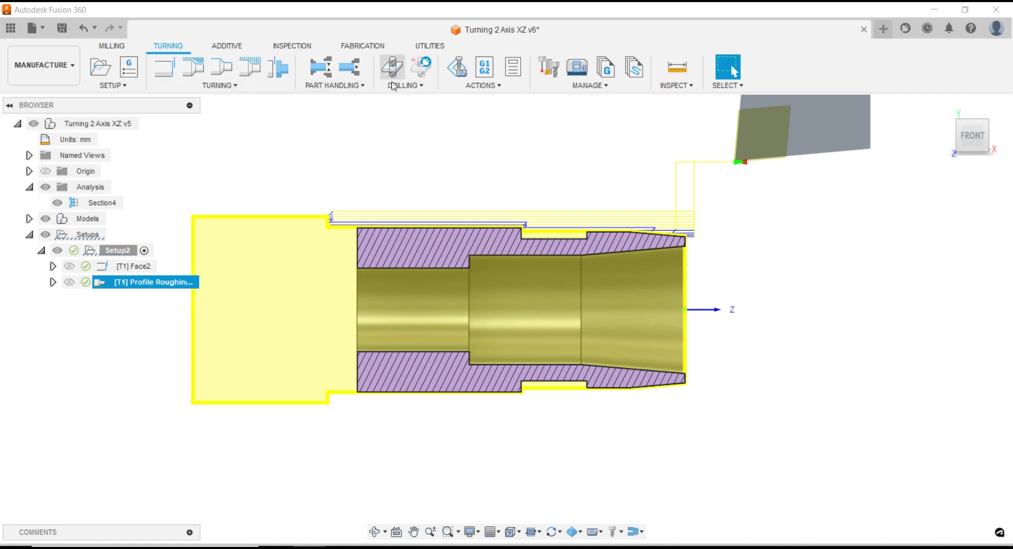
Start a Drill operation and select the Ø15mm drill as its tool
left_click(393, 68)
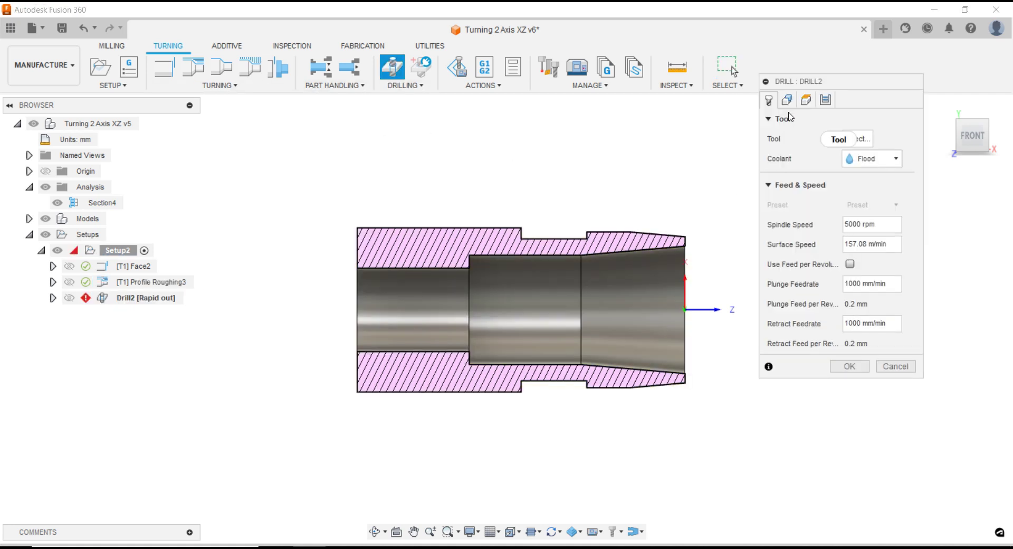
left_click(858, 139)
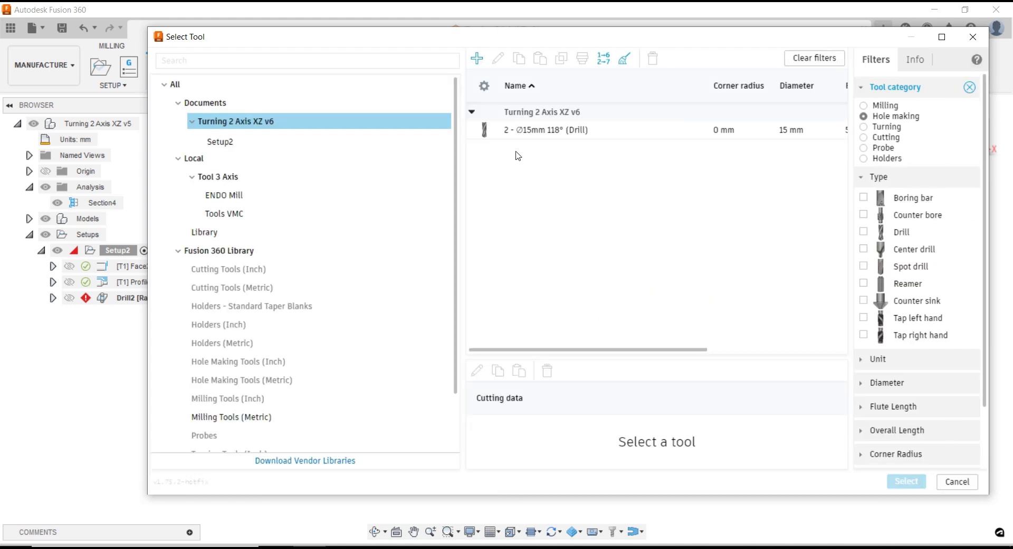
left_click(527, 130)
left_click(906, 481)
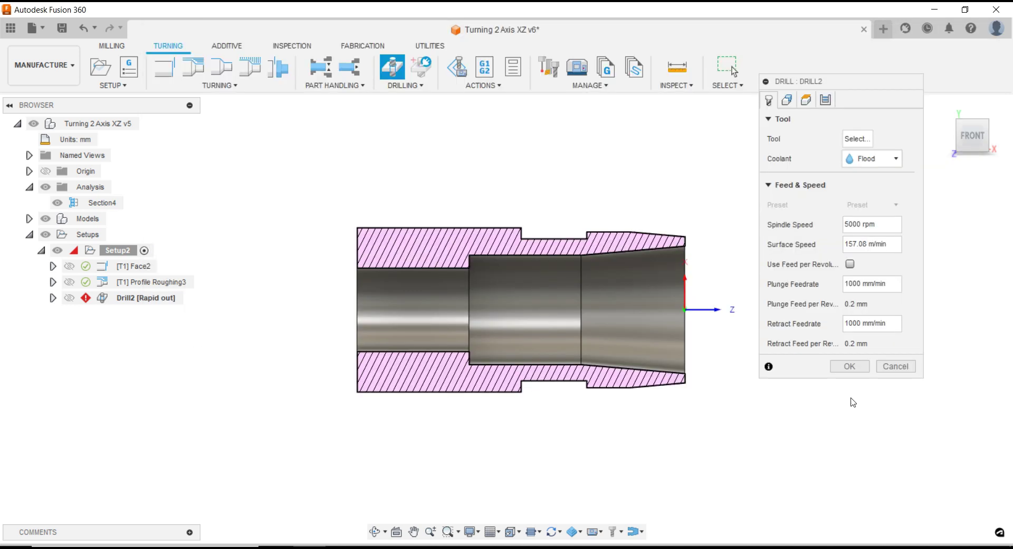
Set spindle speed to 1200 rpm and plunge feedrate to 120 mm/min
scroll(710, 258, "up", 2)
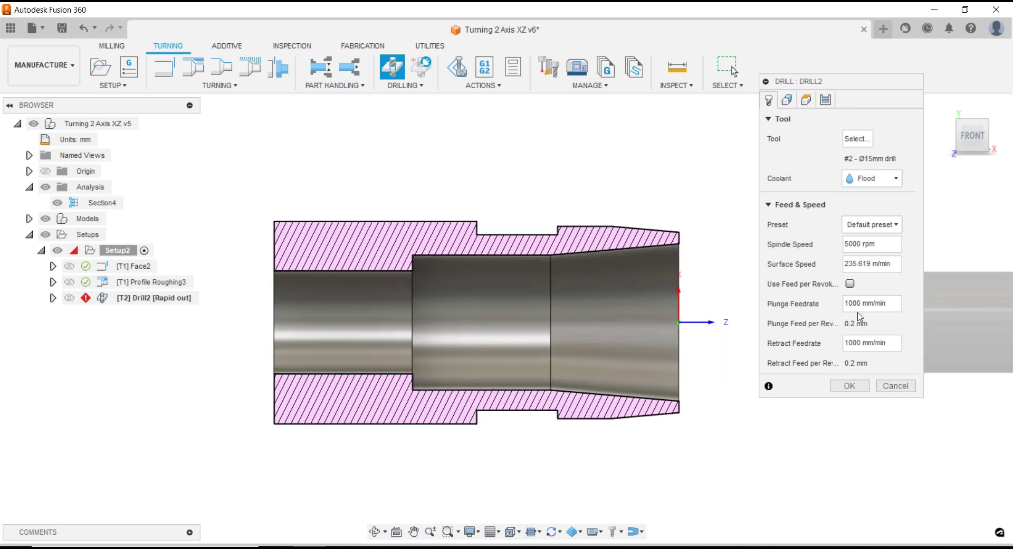
double_click(857, 244)
type("12")
key("Return")
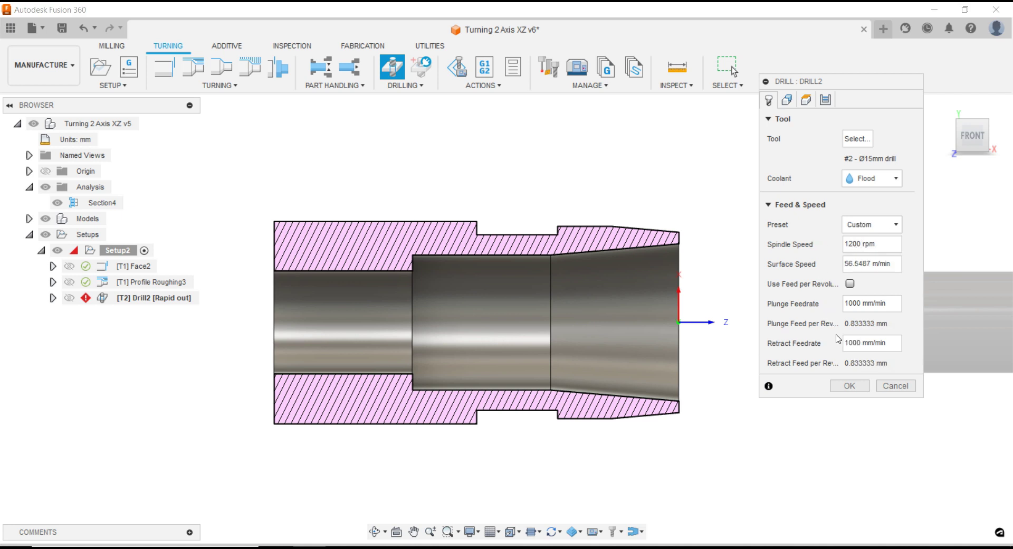
double_click(847, 304)
type("120")
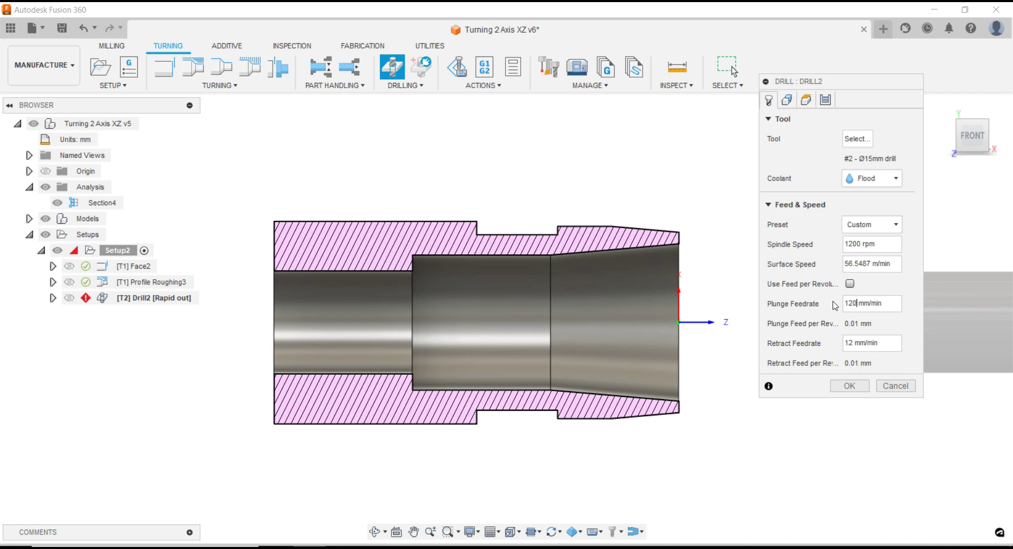
key("Return")
Define the hole by Selected points, picking the point on the part's axis
left_click(787, 99)
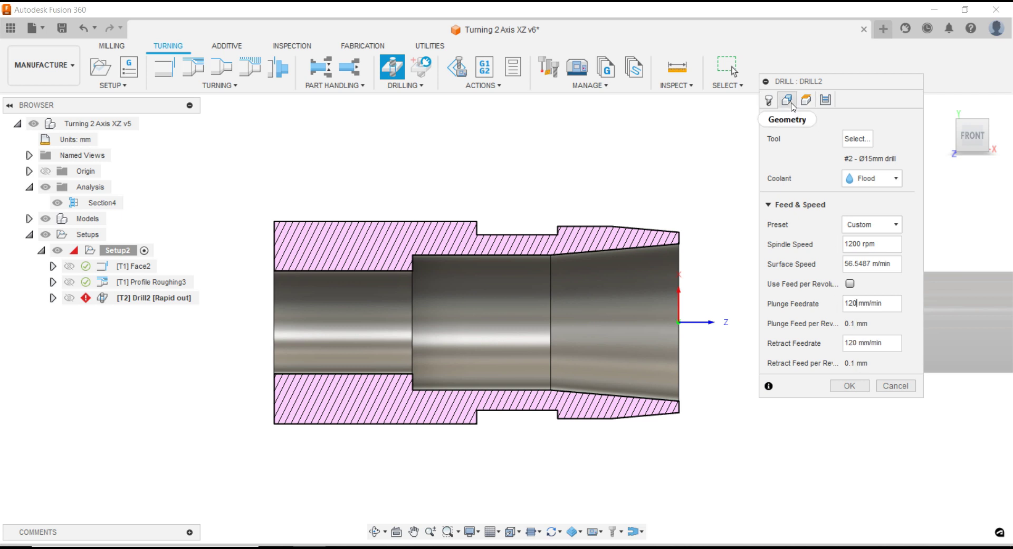
mouse_move(702, 240)
middle_mouse_down("shift")
mouse_move(671, 258)
mouse_move(686, 248)
middle_mouse_up("shift")
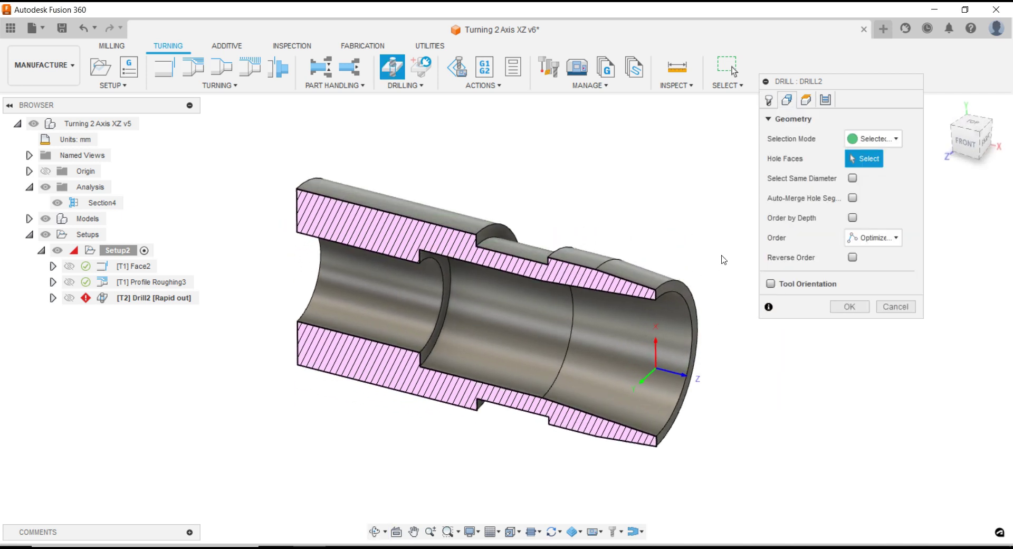
left_click(873, 138)
left_click(877, 175)
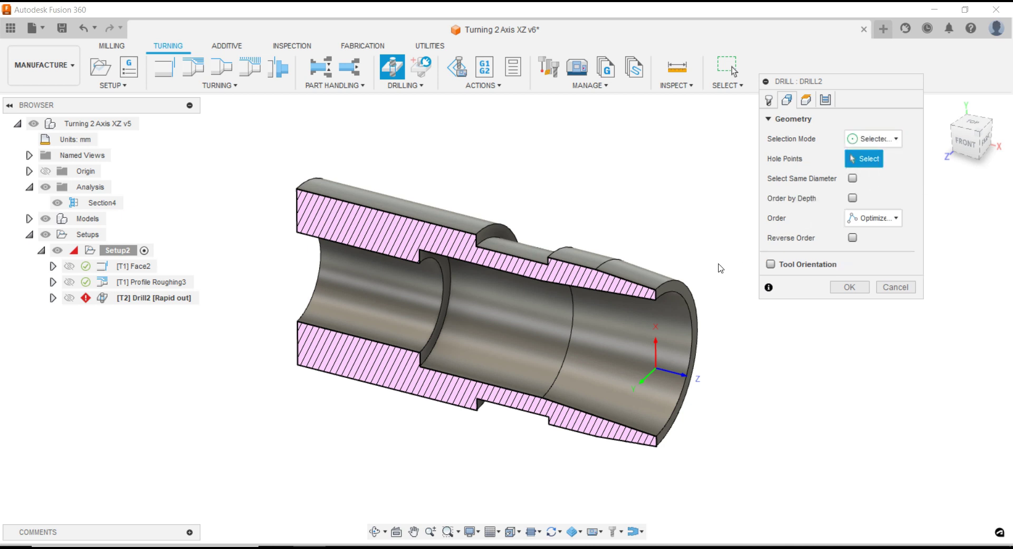
left_click(684, 292)
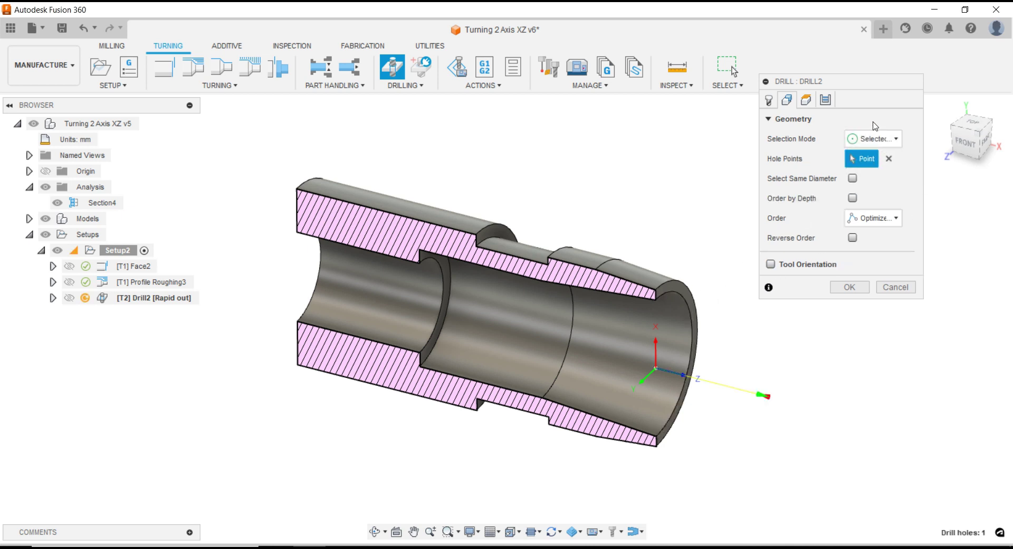
left_click(966, 142)
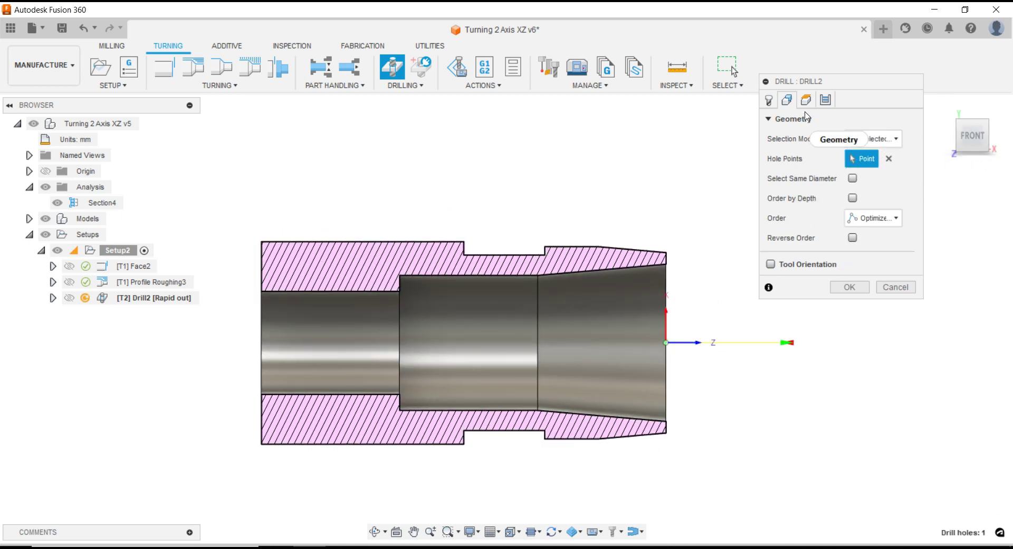
Measure the bottom height from Hole top at -68 mm, with Drill Tip Through Bottom on
left_click(805, 100)
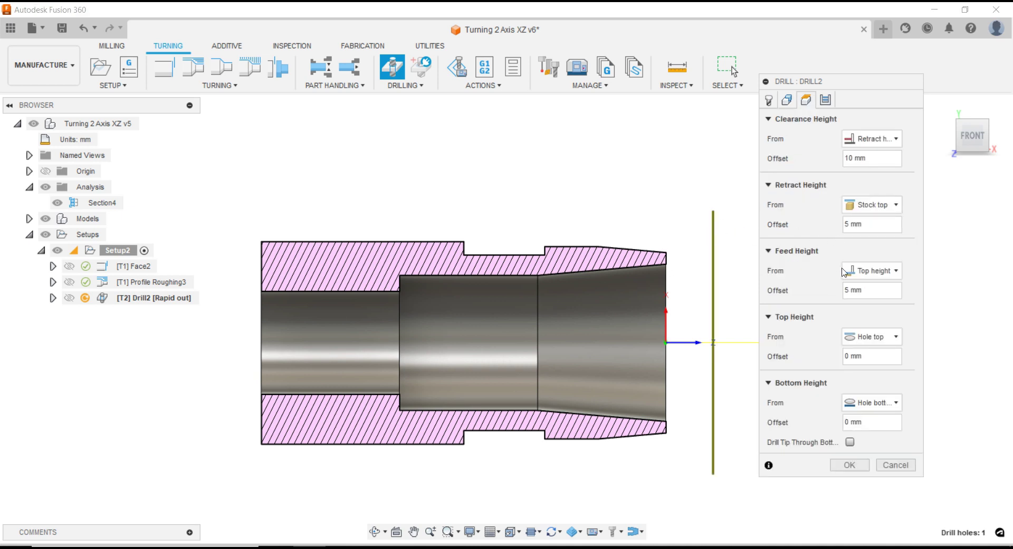
scroll(631, 264, "down", 2)
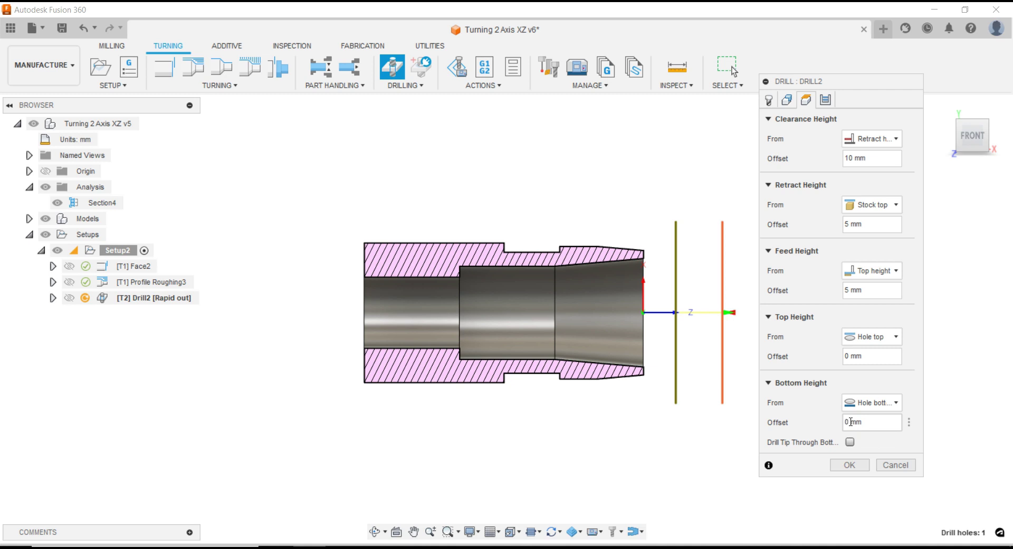
left_click(871, 403)
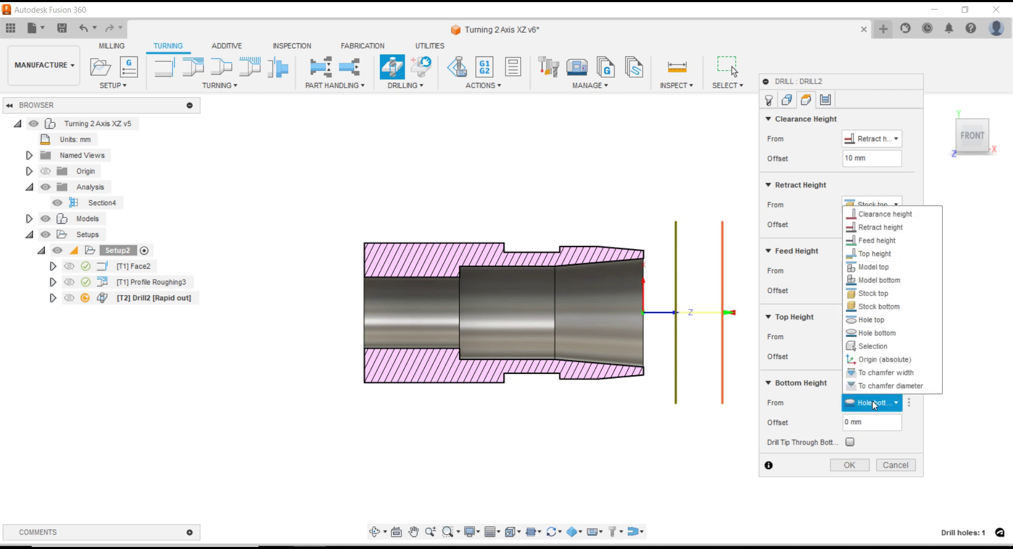
left_click(866, 325)
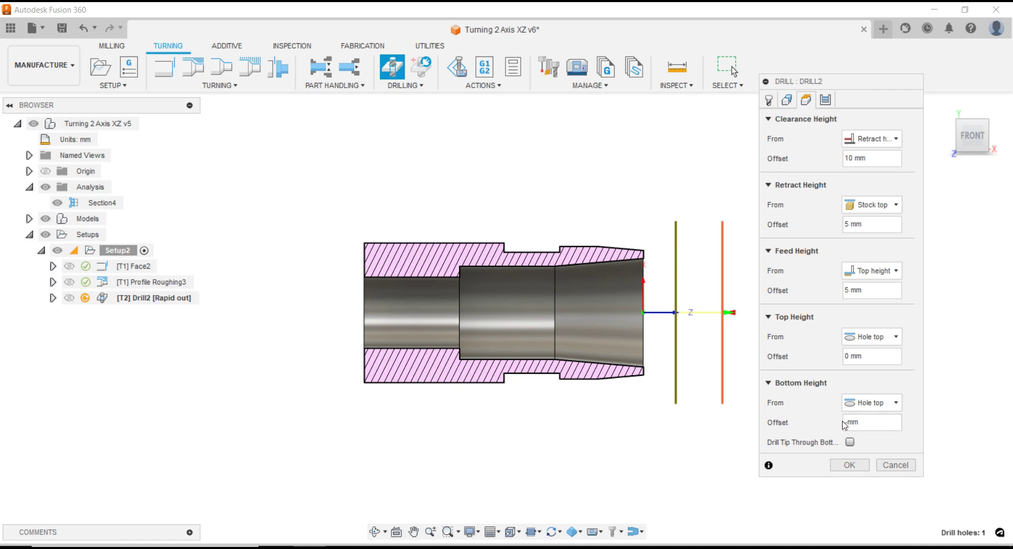
left_click(846, 423)
type("-68")
left_click(850, 441)
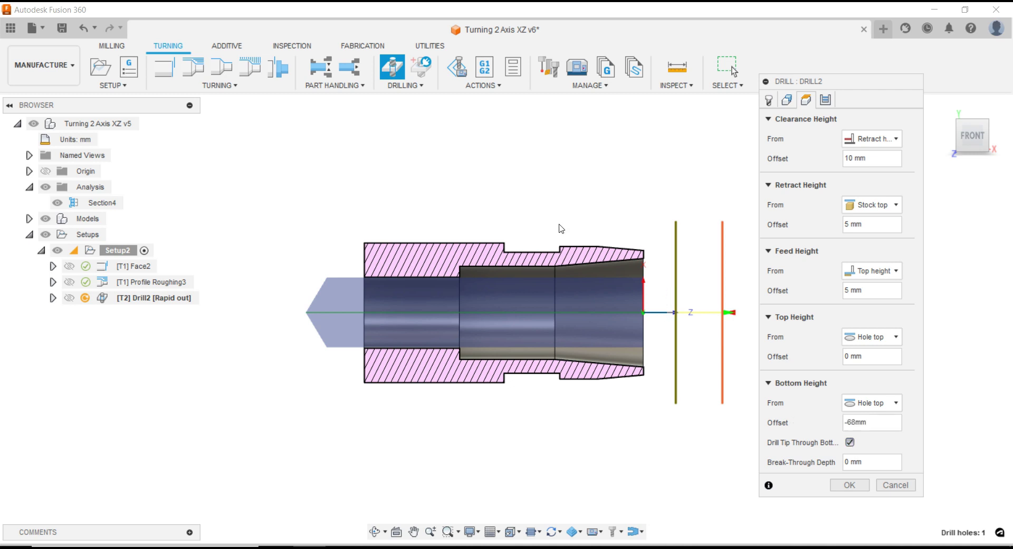
Use the Deep drilling cycle with 2 mm pecks, generate it, and move Drill2 above Profile Roughing3
left_click(826, 100)
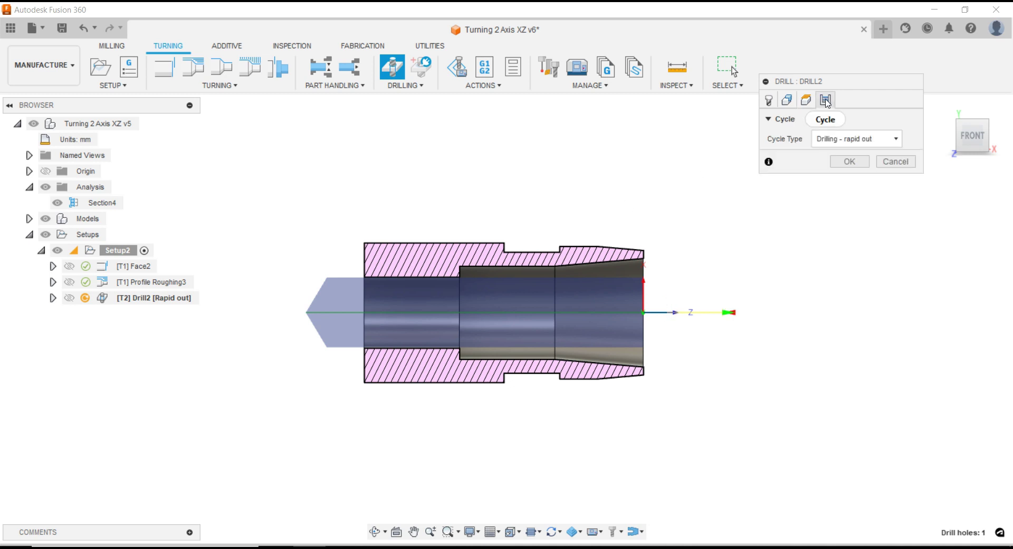
left_click(849, 138)
left_click(850, 196)
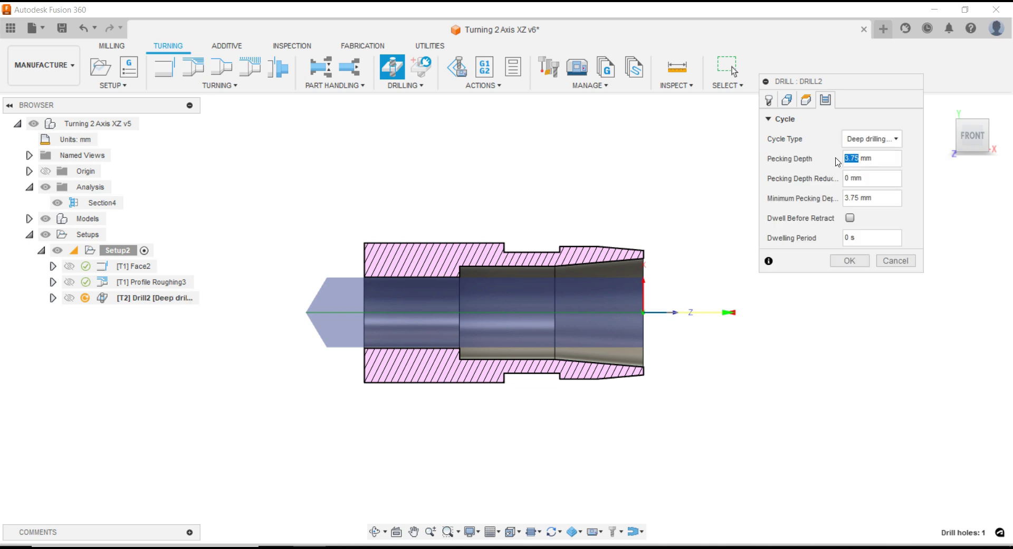
type("2")
left_click(849, 261)
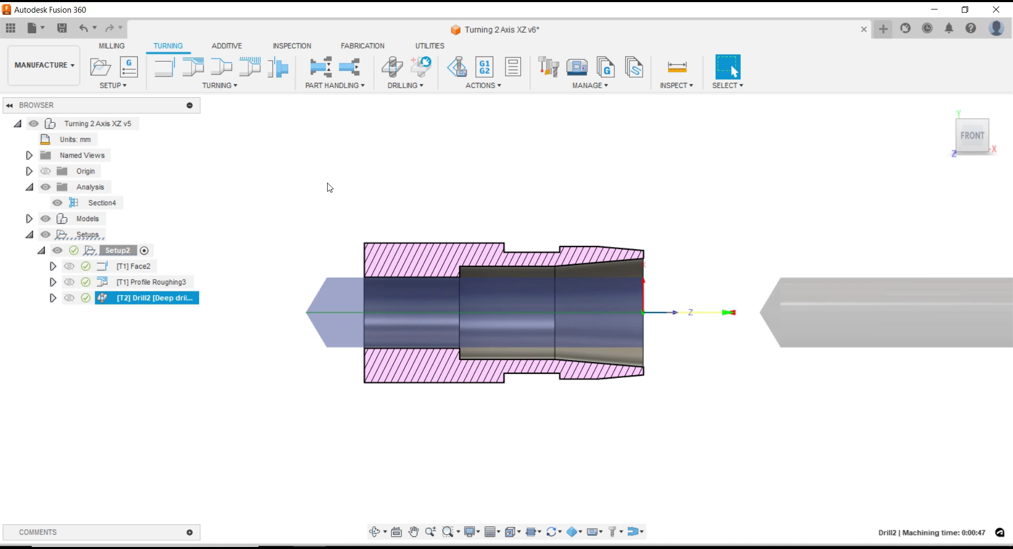
left_click_drag(151, 297, 144, 284)
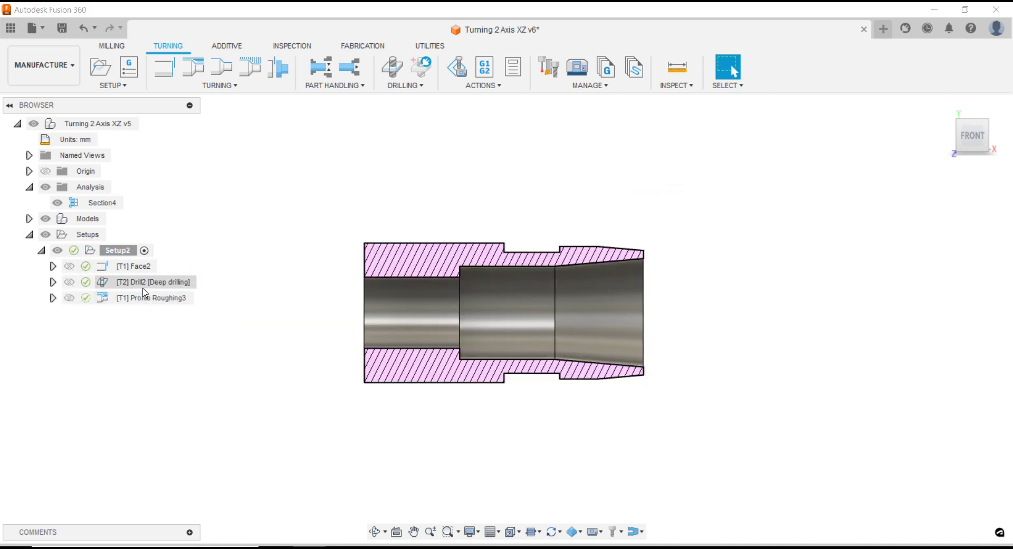
Duplicate Profile Roughing3 and edit the copy, Profile Roughing3 (2)
left_click(150, 297)
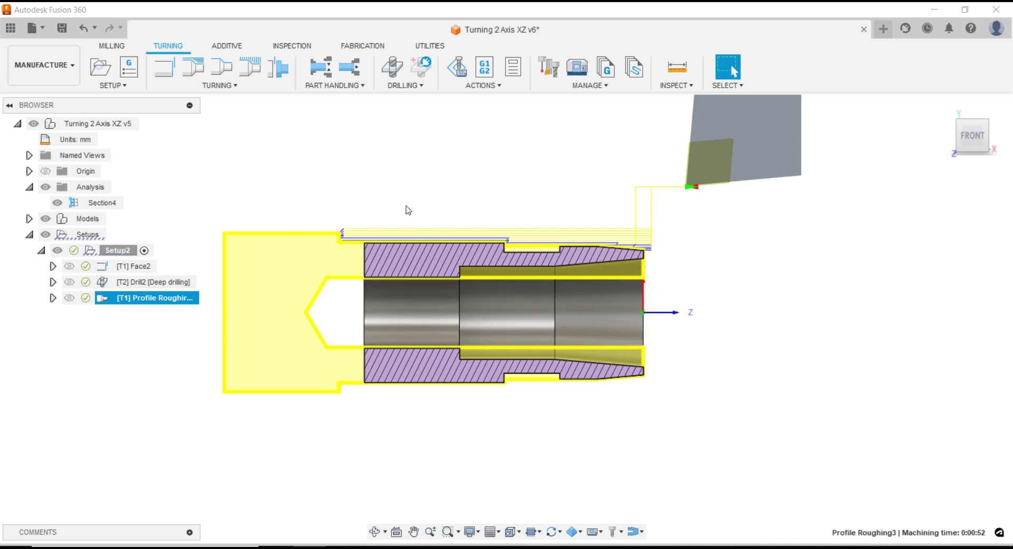
scroll(408, 210, "up", 1)
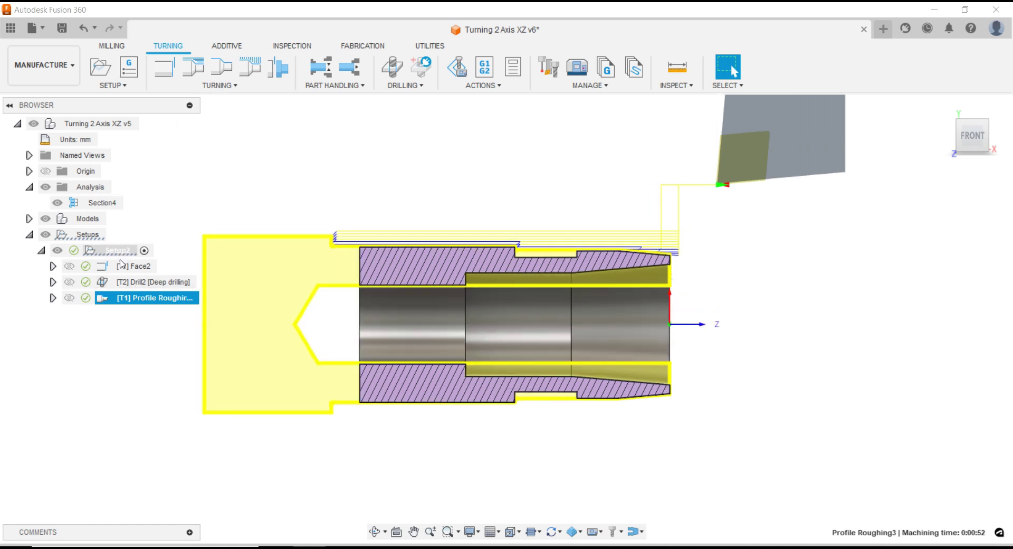
right_click(122, 298)
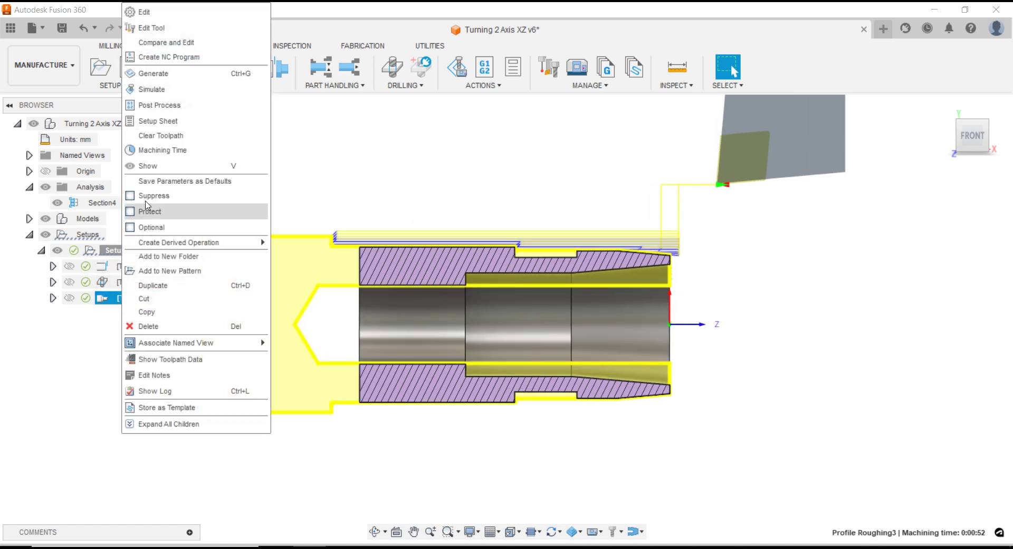
left_click(153, 285)
right_click(149, 316)
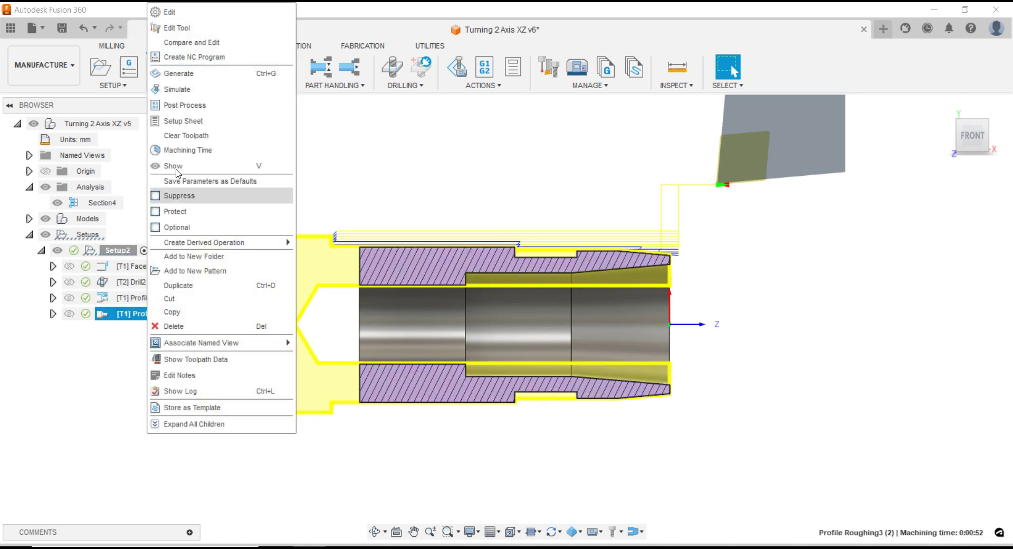
left_click(168, 11)
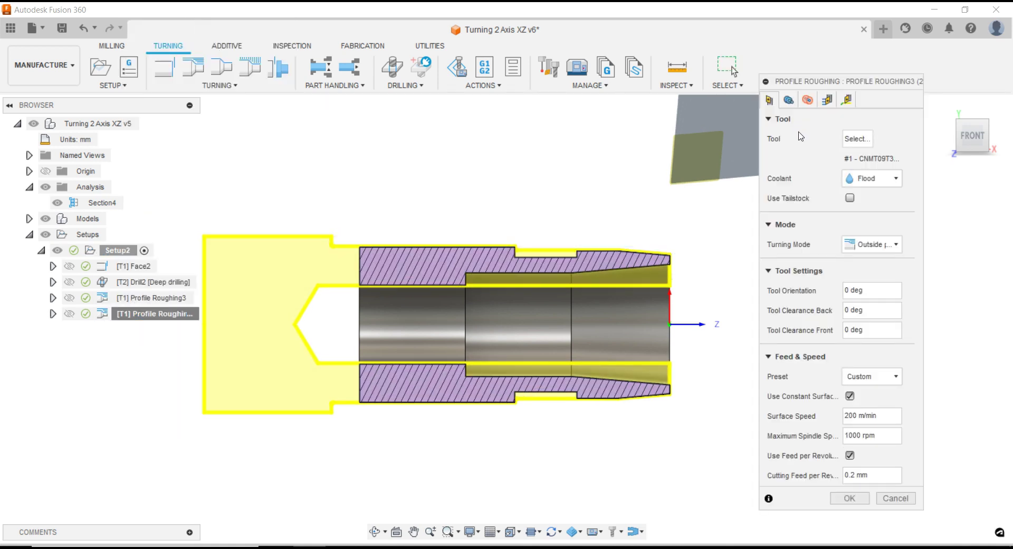
Switch the tool to the CNMT06T301 - DCJN-R ID boring tool
left_click(864, 141)
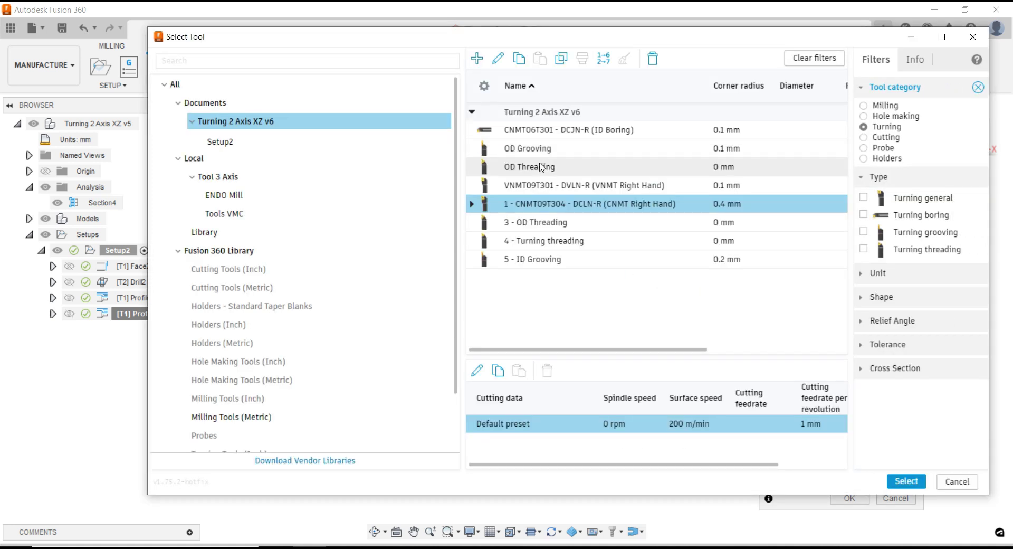
left_click(523, 132)
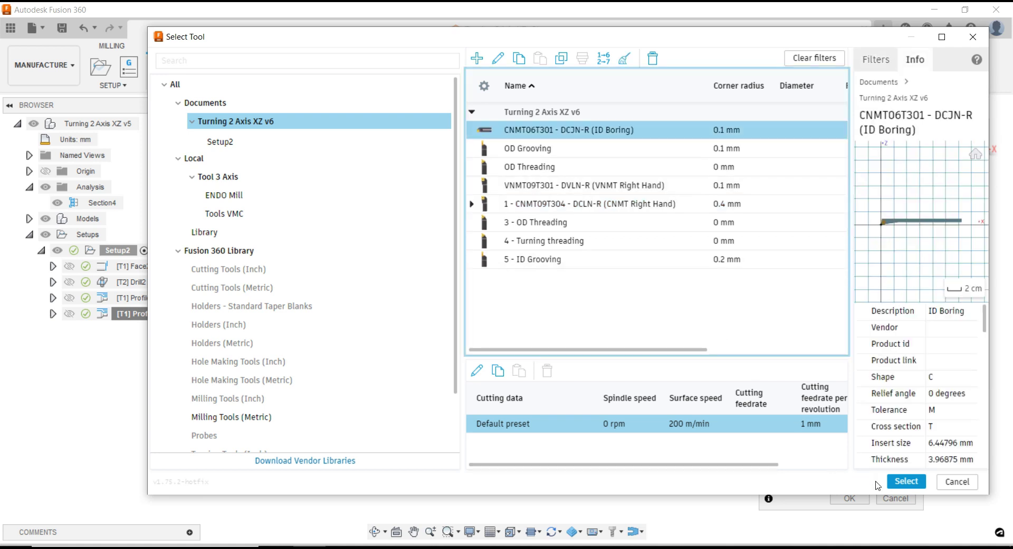
left_click(897, 481)
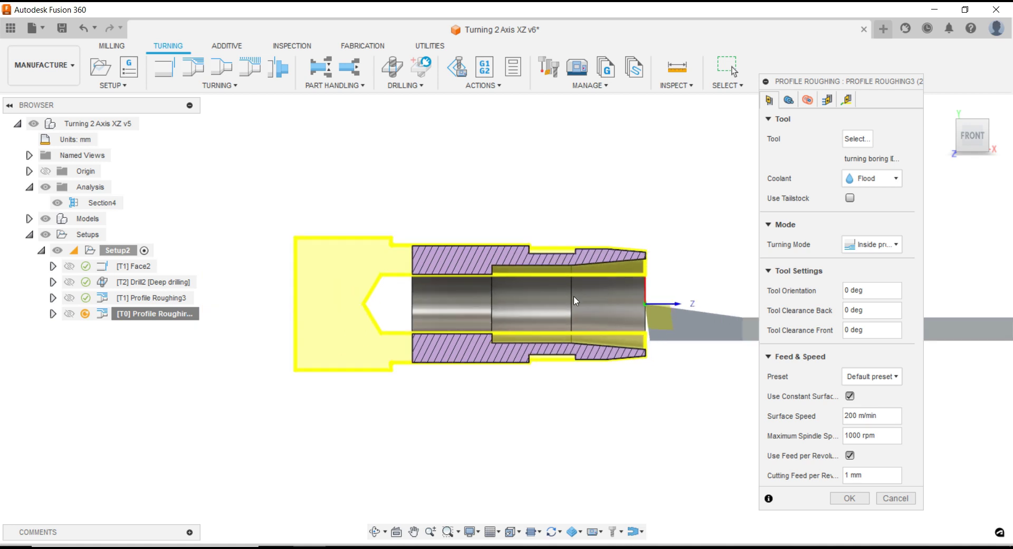
Set the cutting feed per revolution to 0.2 mm
scroll(707, 295, "up", 2)
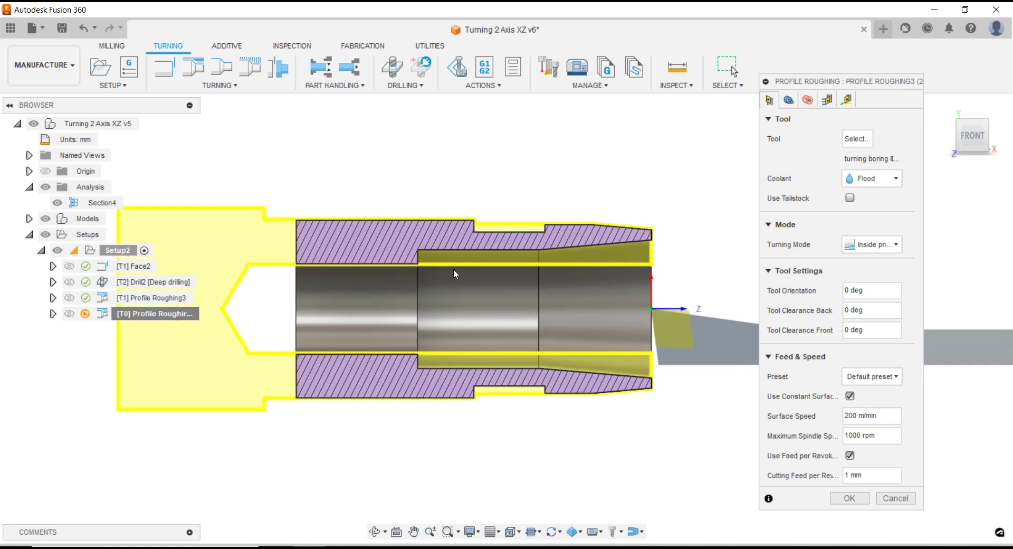
scroll(432, 271, "up", 1)
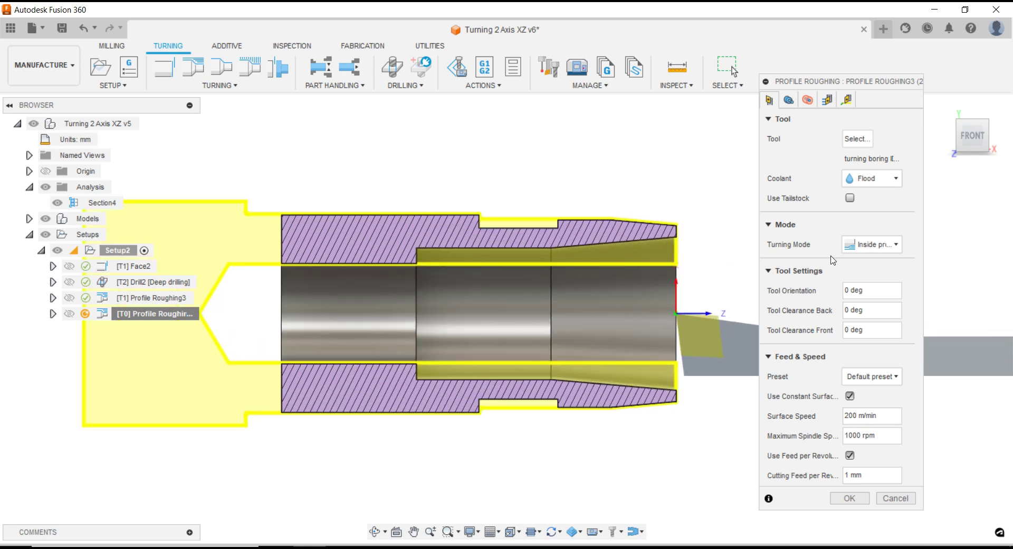
double_click(852, 435)
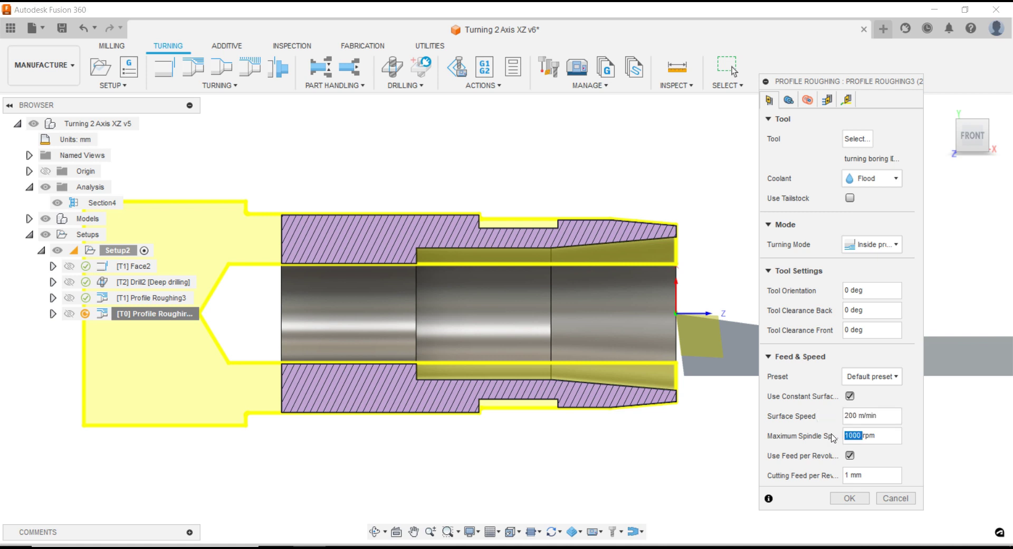
double_click(844, 475)
type(".2")
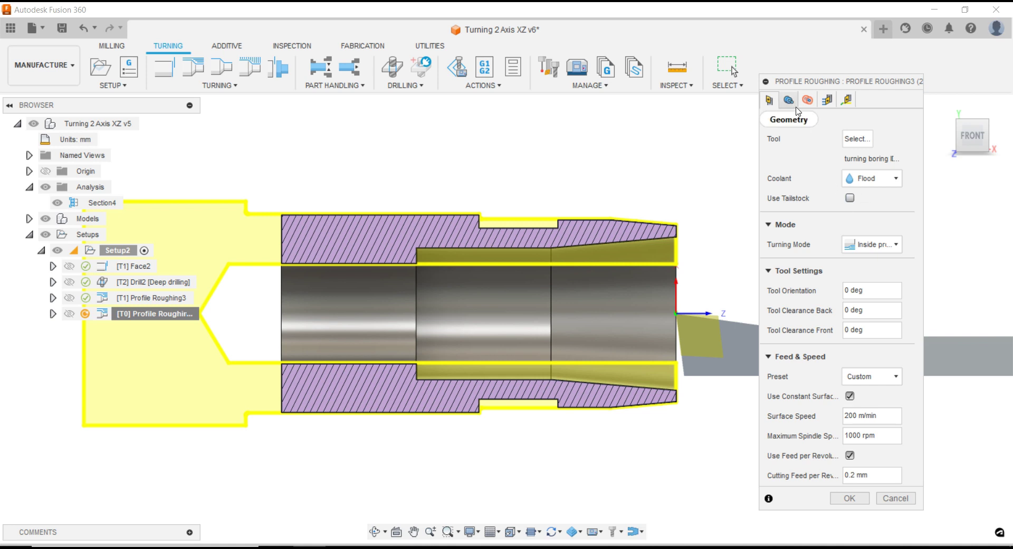
left_click(789, 101)
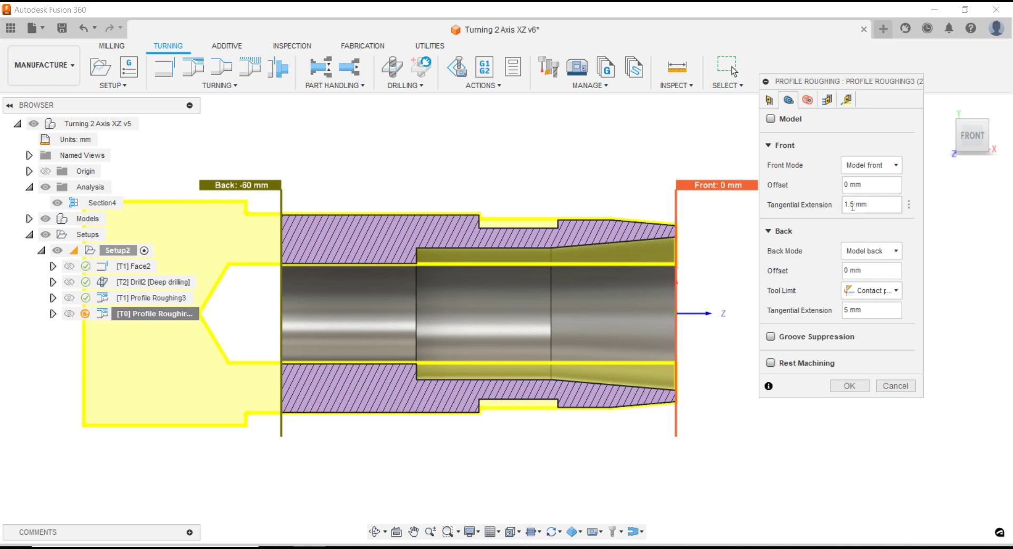
Set both front and back tangential extensions to 0 mm
left_click_drag(854, 205, 838, 207)
type("0")
double_click(846, 309)
type("0")
Keep the front at Model front and take the back limit from the bore step face (-39.5 mm)
left_click(870, 165)
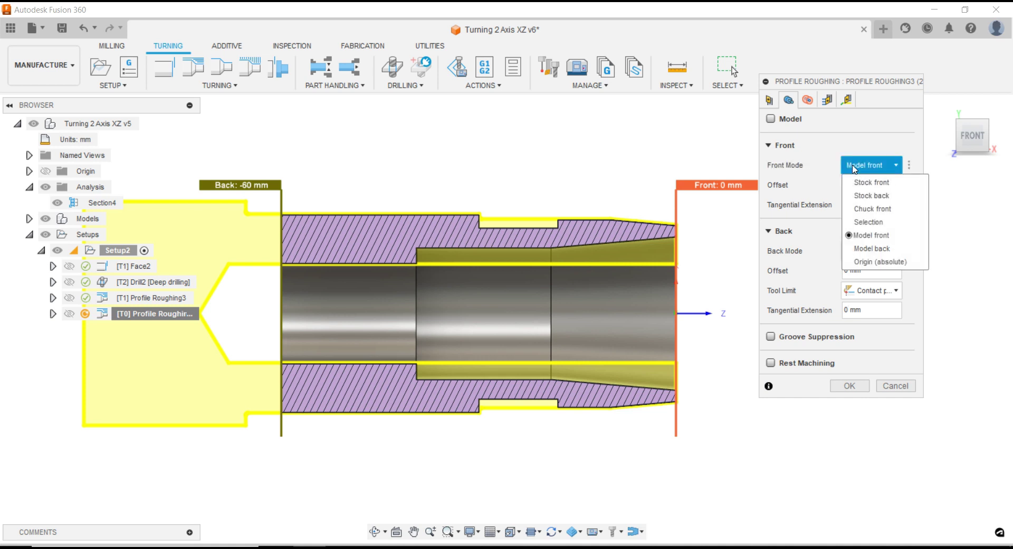
left_click(832, 127)
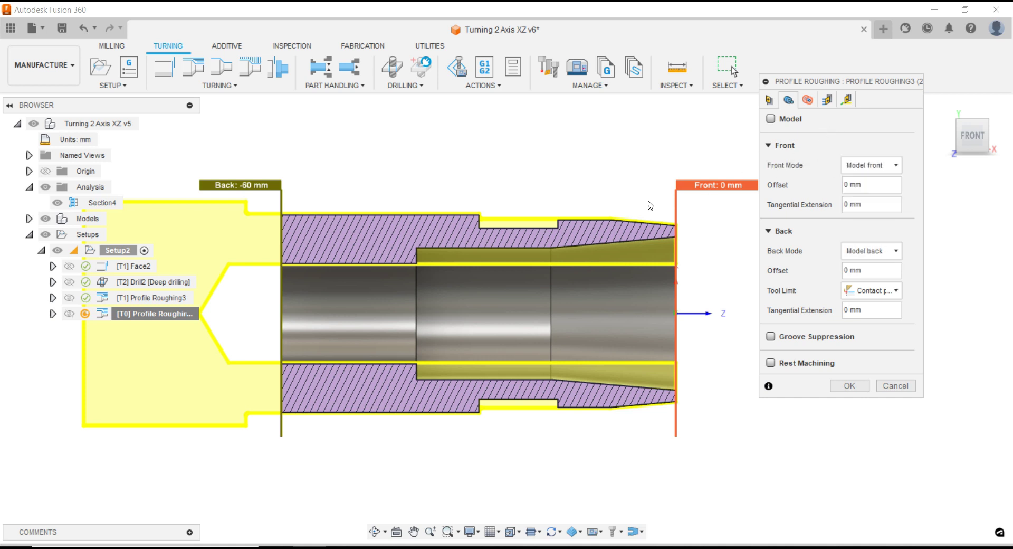
left_click(870, 252)
left_click(871, 308)
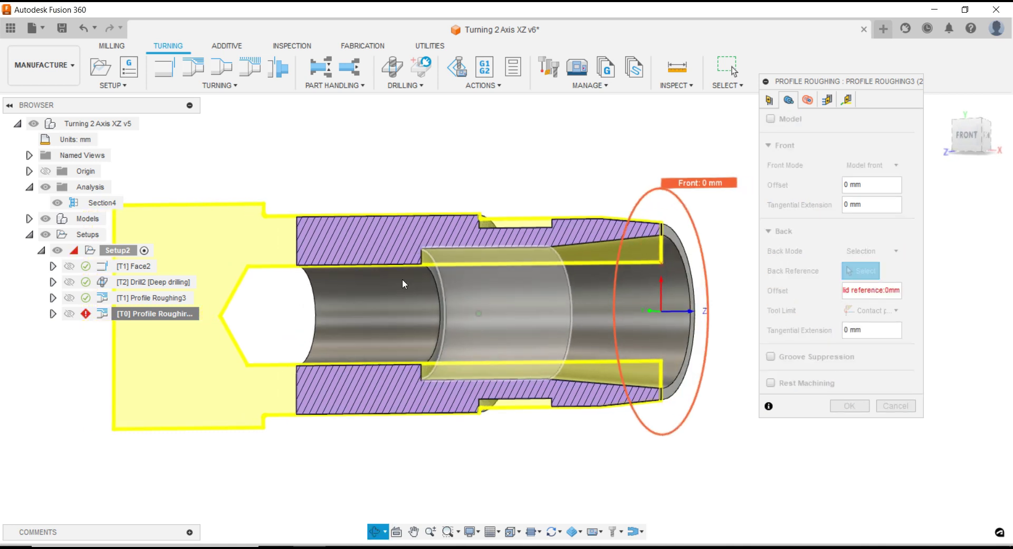
middle_click_drag(402, 278, 441, 281, "shift")
left_click(441, 280)
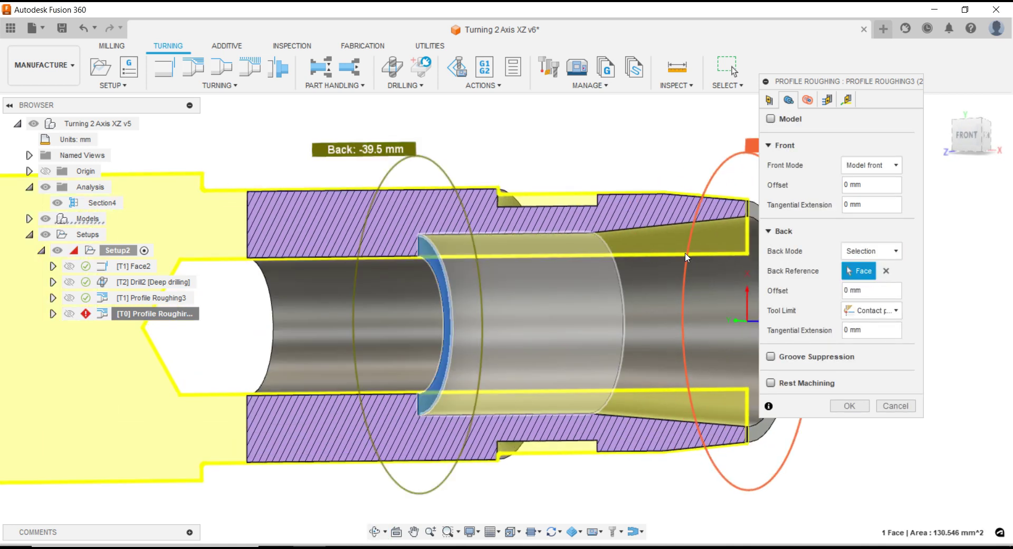
left_click(972, 136)
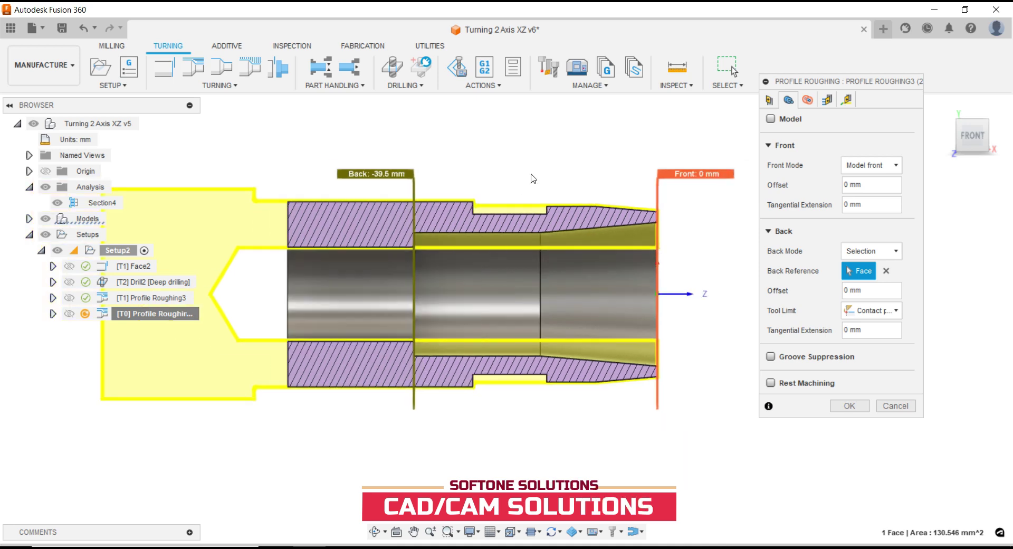
Try basing the clearance on the model's inner diameter with a 3 mm offset
left_click(807, 100)
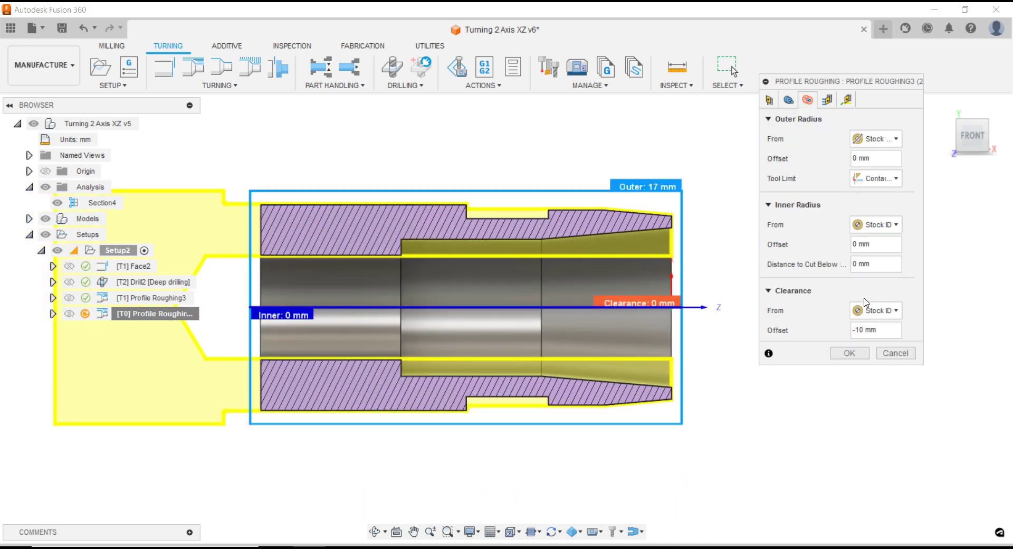
left_click(891, 319)
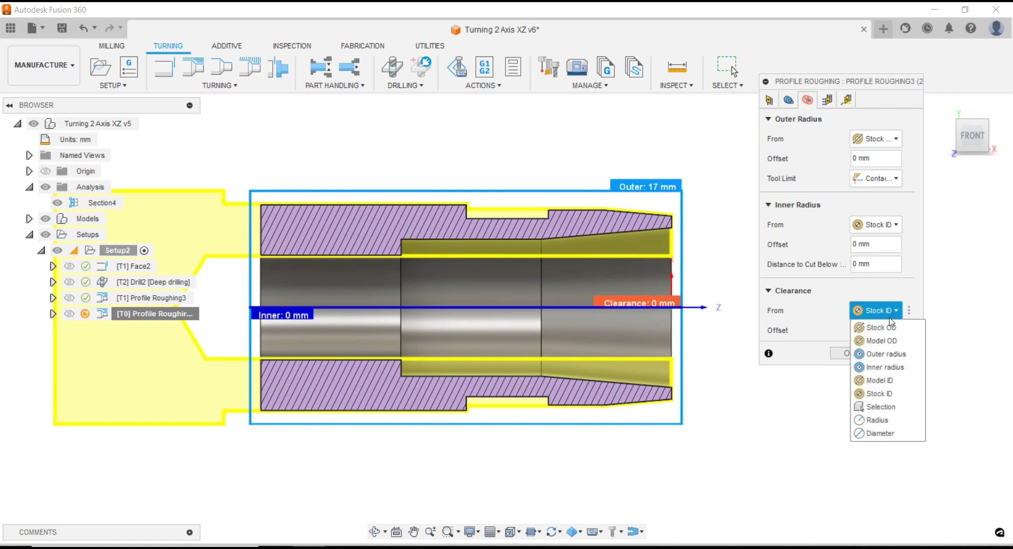
left_click(889, 381)
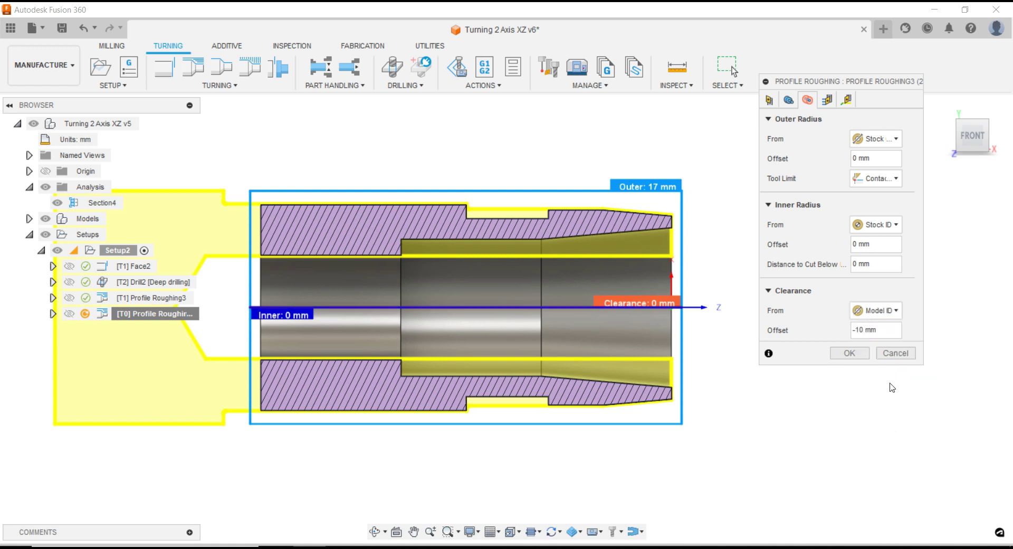
left_click_drag(864, 330, 847, 330)
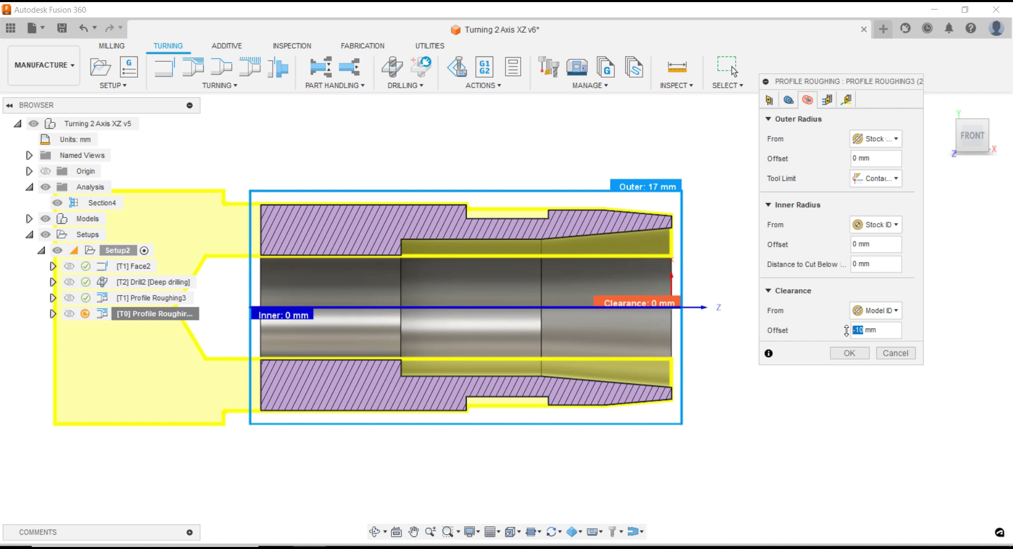
type("3")
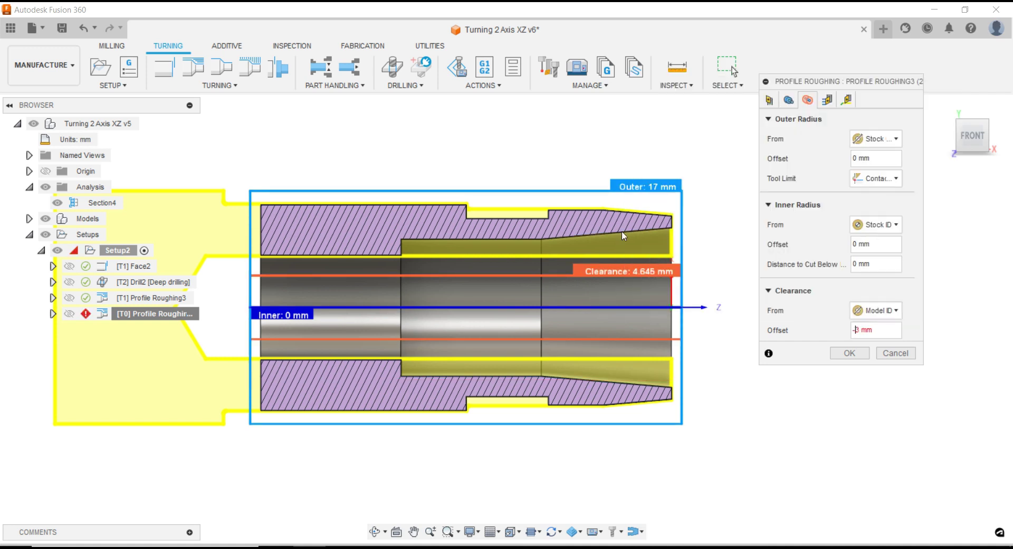
key("Return")
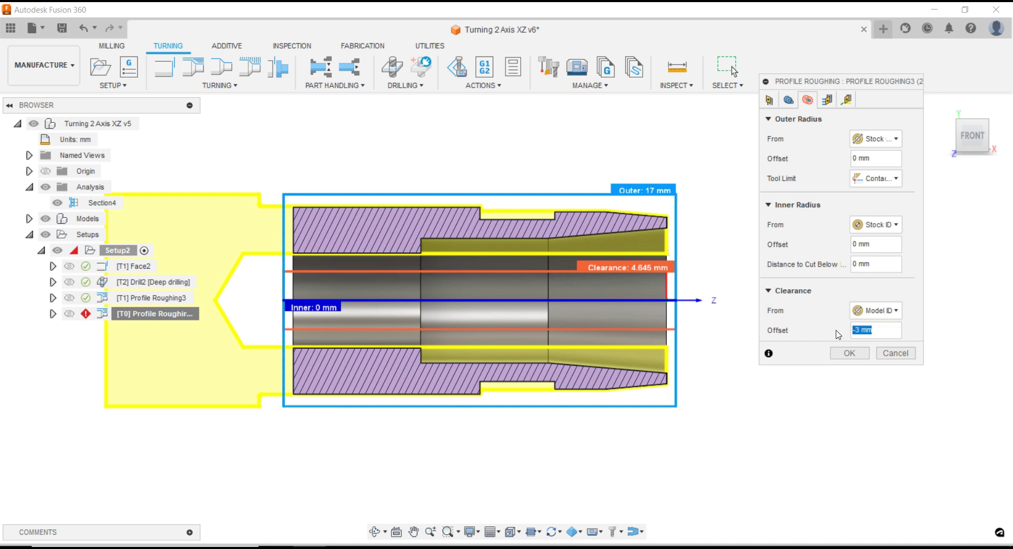
Change the clearance reference to Diameter and set it to 10 mm
left_click(871, 317)
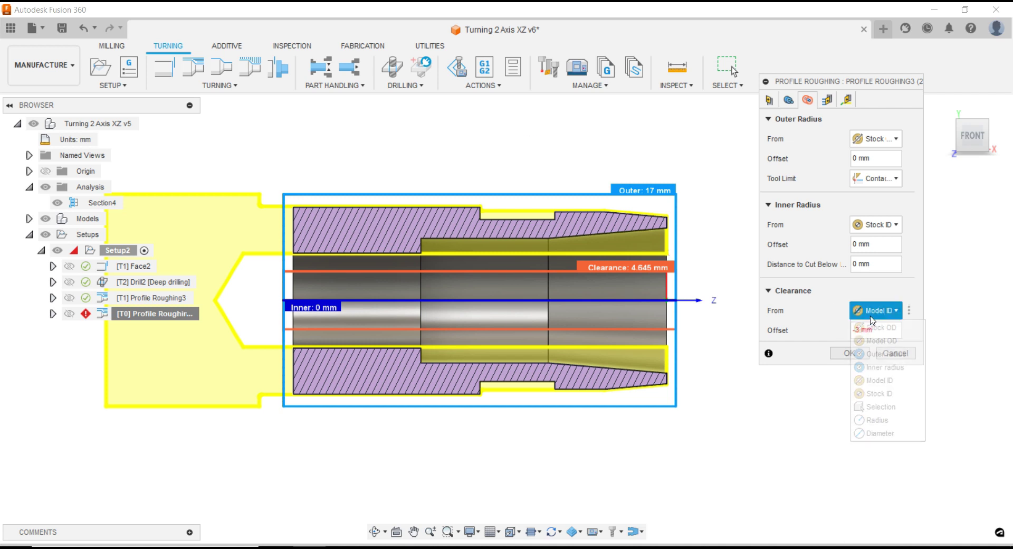
left_click(875, 433)
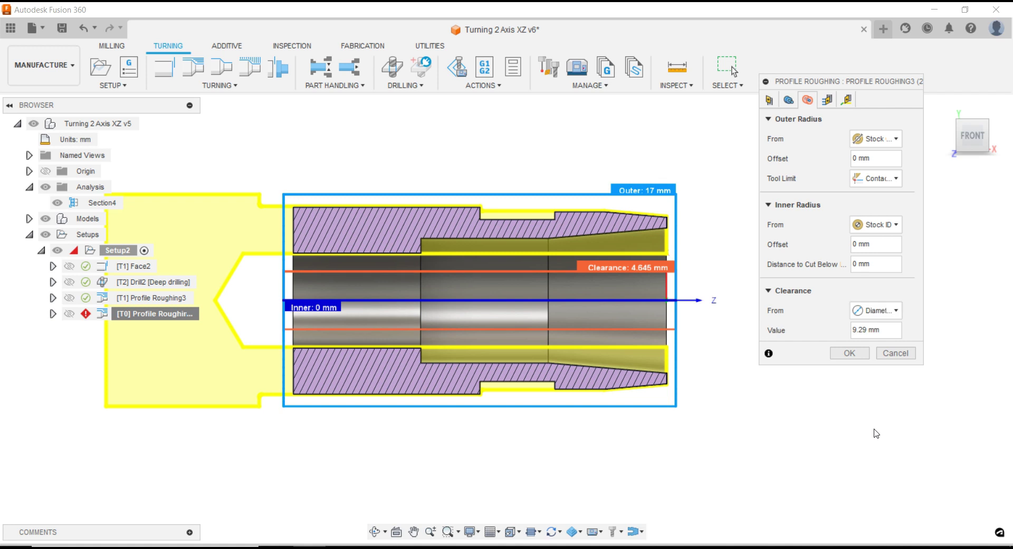
double_click(865, 329)
type("10")
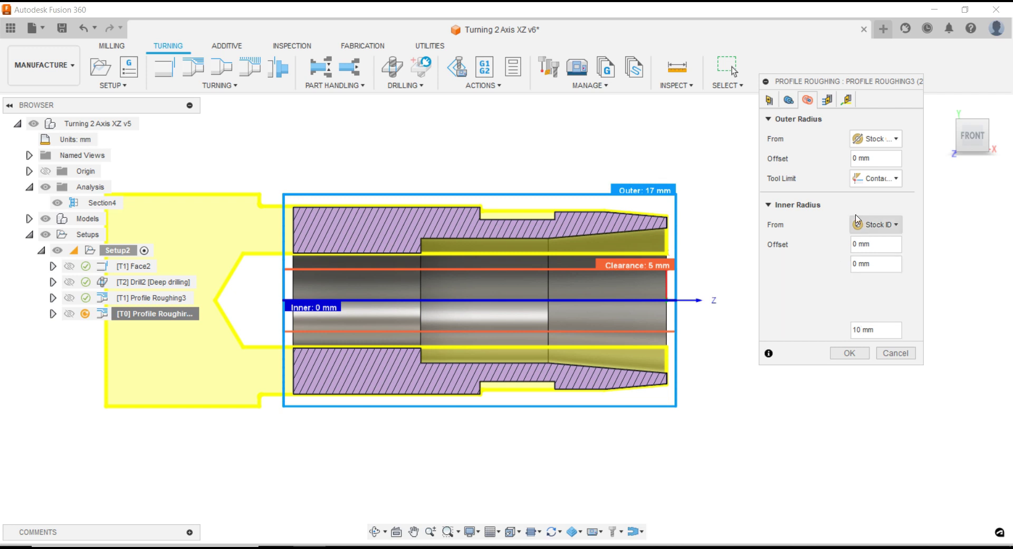
left_click(827, 99)
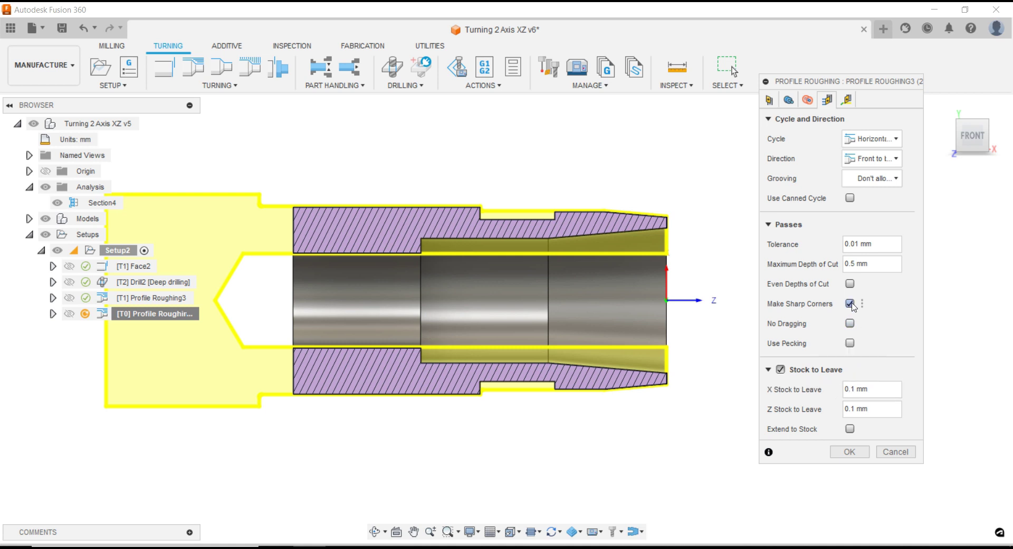
Confirm the 0.5 mm maximum depth of cut and generate the bore roughing toolpath
double_click(849, 263)
left_click(847, 100)
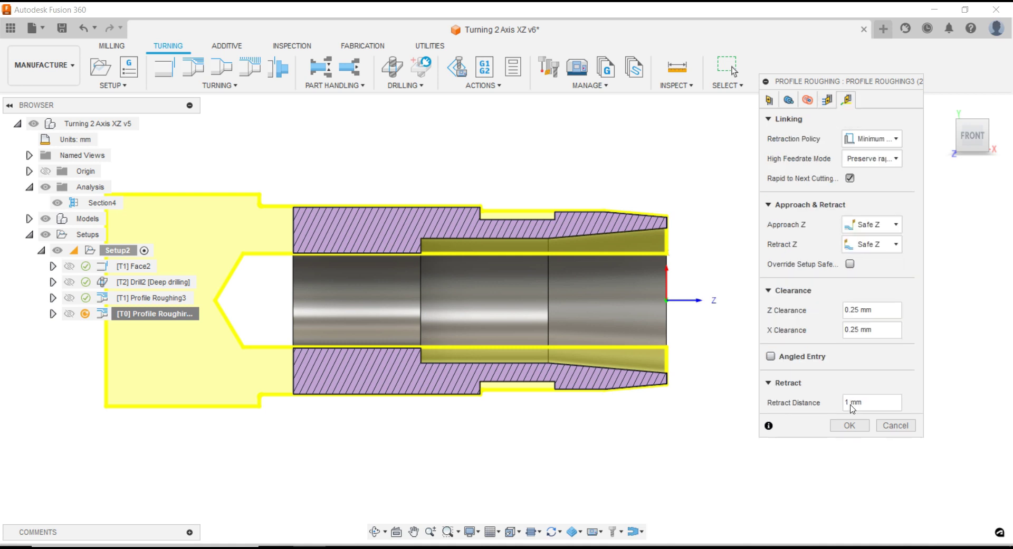
left_click(849, 425)
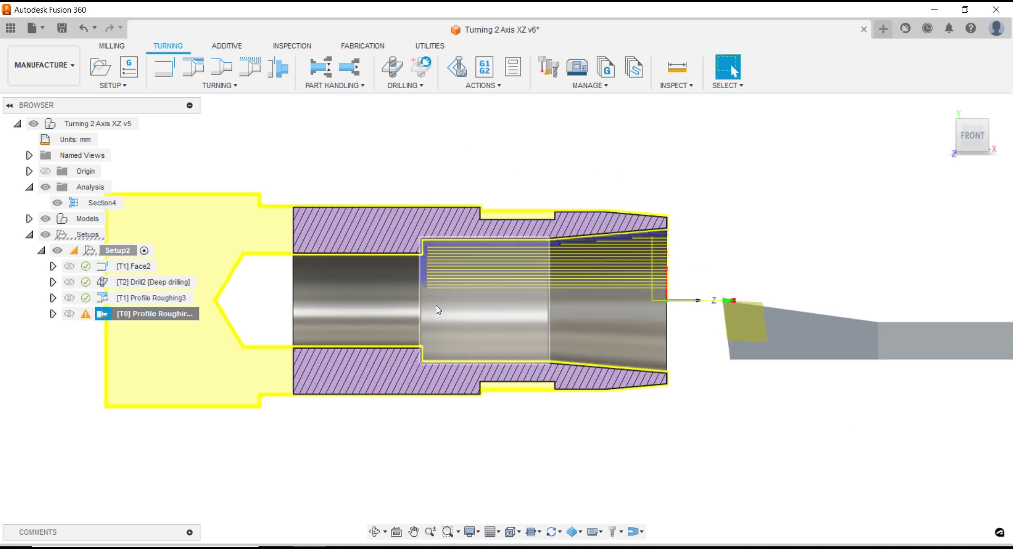
mouse_move(84, 315)
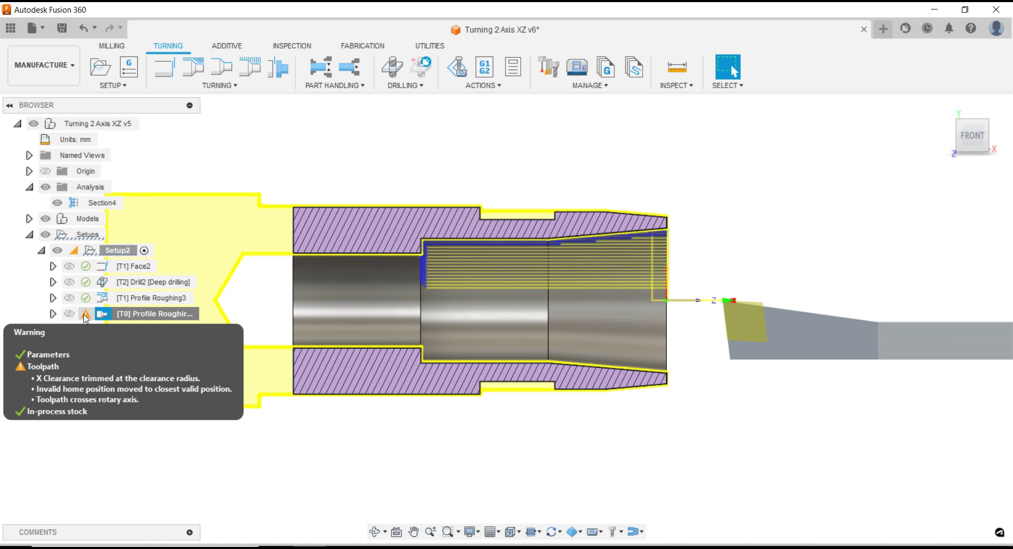
Reopen Profile Roughing3 (2) to review its limits and radii (outer 17 mm, clearance 10 mm diameter)
right_click(129, 314)
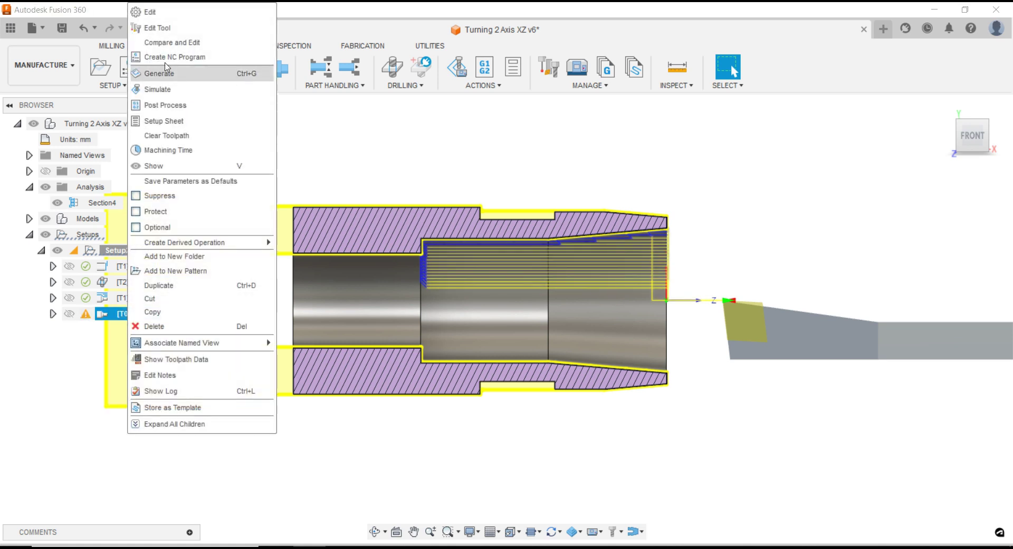
left_click(153, 12)
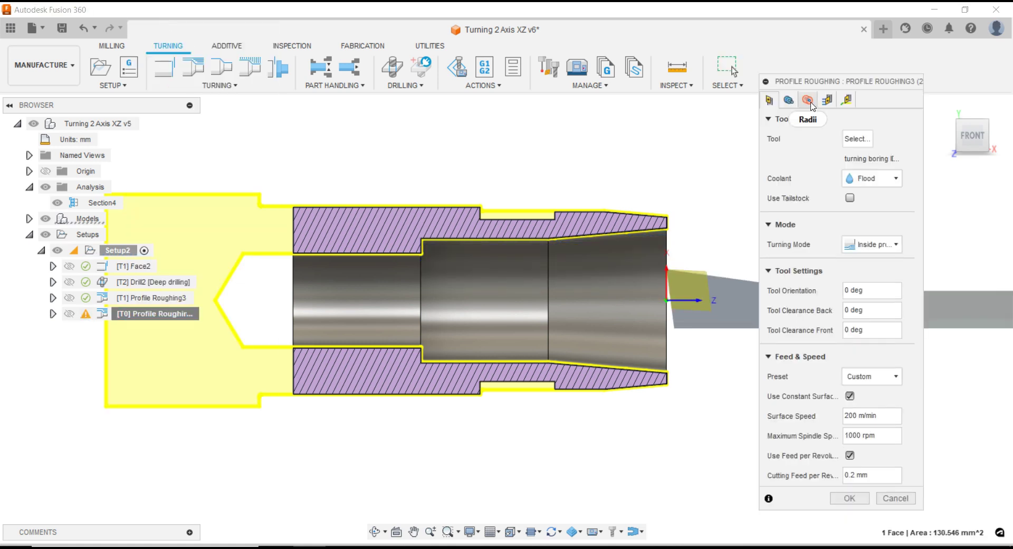
left_click(788, 101)
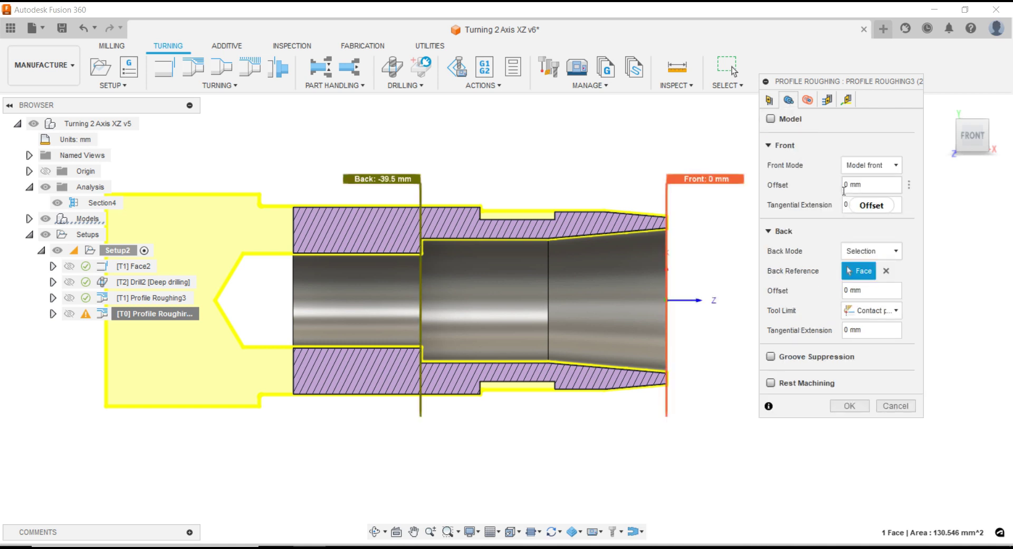
left_click(807, 100)
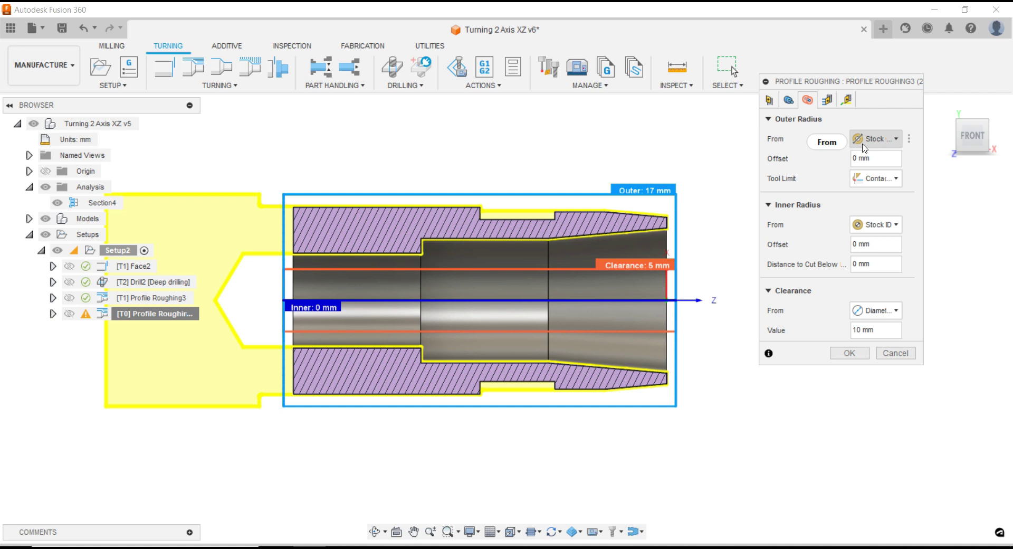
mouse_move(874, 138)
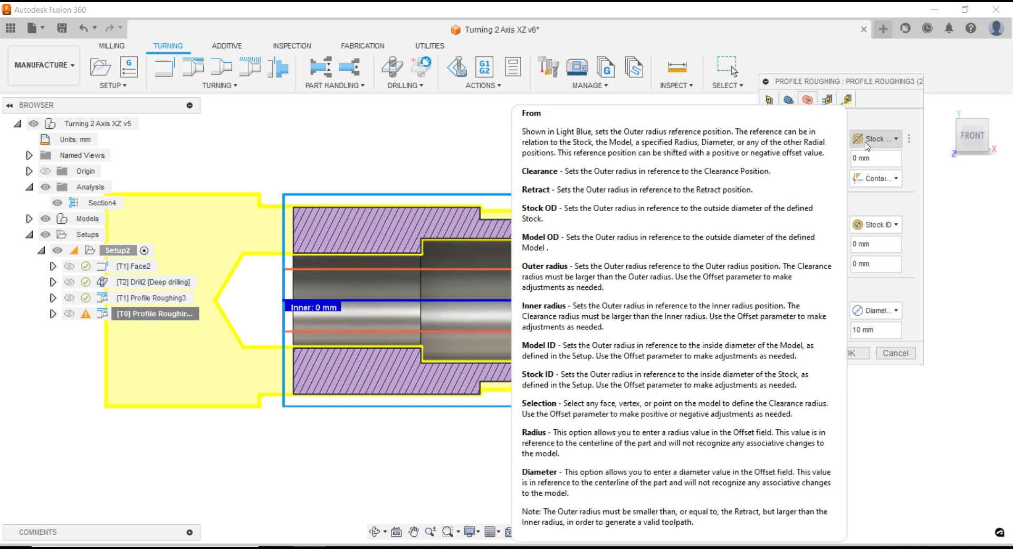
Keep the outer radius at Stock OD and take the inner radius from the smaller bore face
left_click(867, 140)
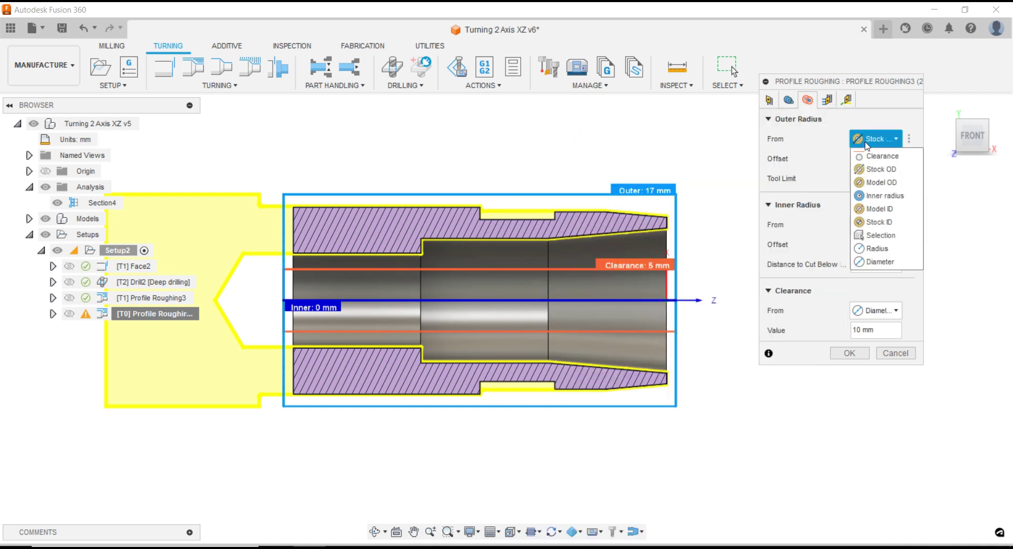
left_click(884, 172)
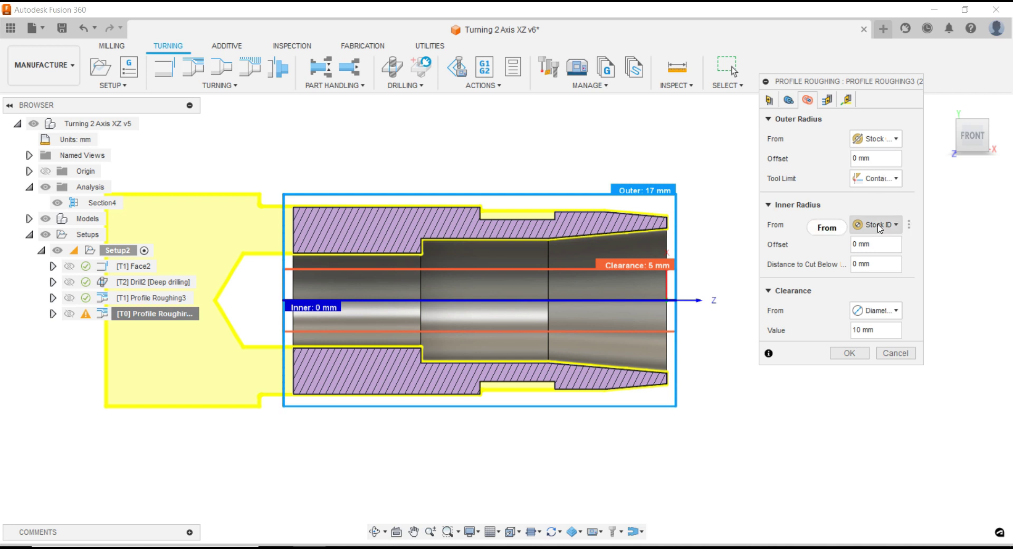
mouse_move(876, 224)
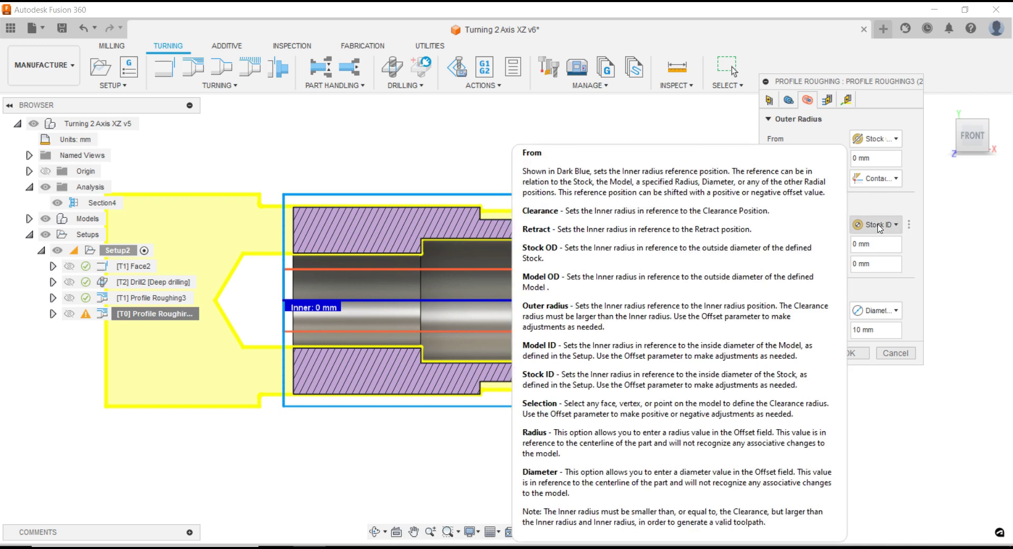
left_click(879, 227)
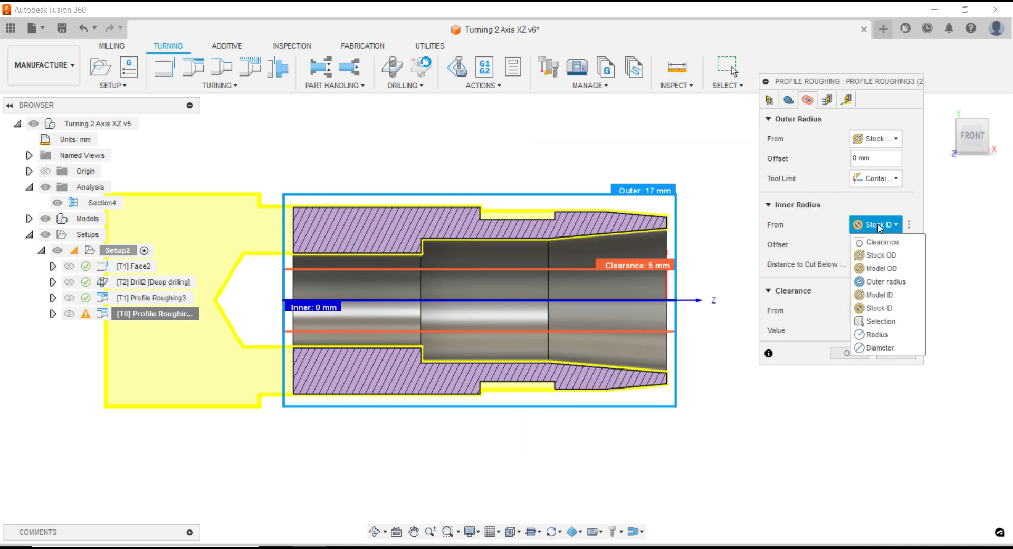
left_click(876, 323)
middle_click_drag(401, 280, 421, 288, "shift")
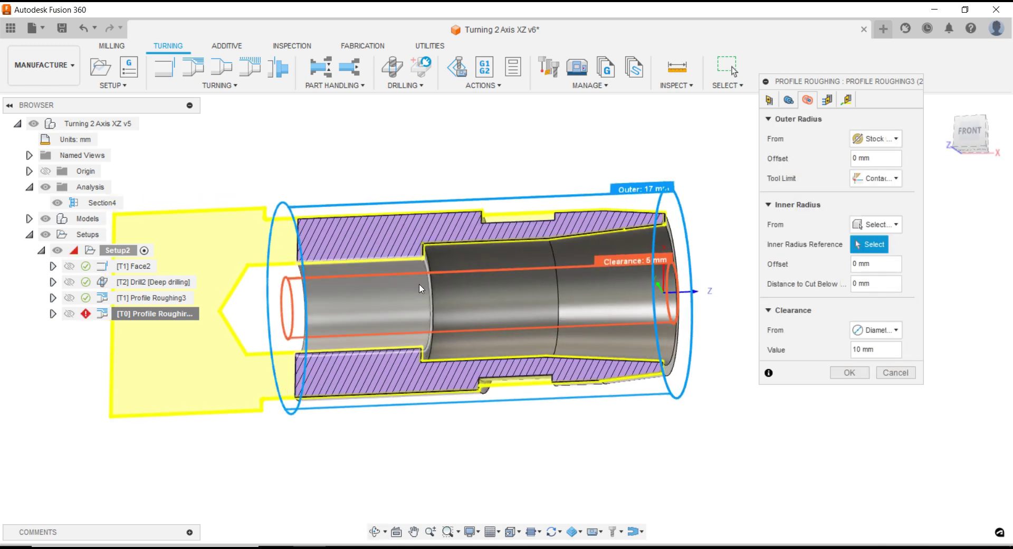
left_click(420, 288)
left_click(971, 141)
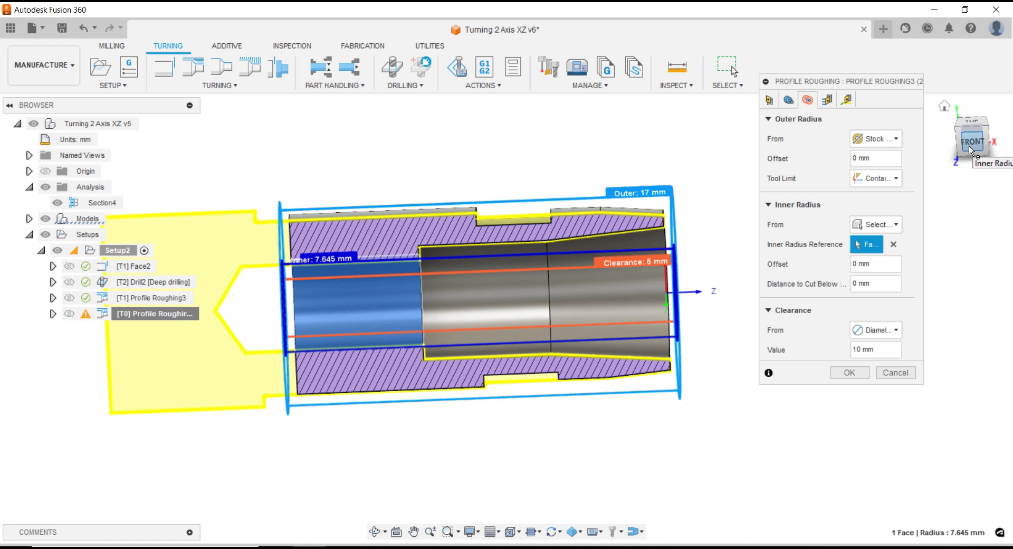
Offset the inner radius by -0.2 mm and regenerate the roughing toolpath
double_click(854, 263)
type("0")
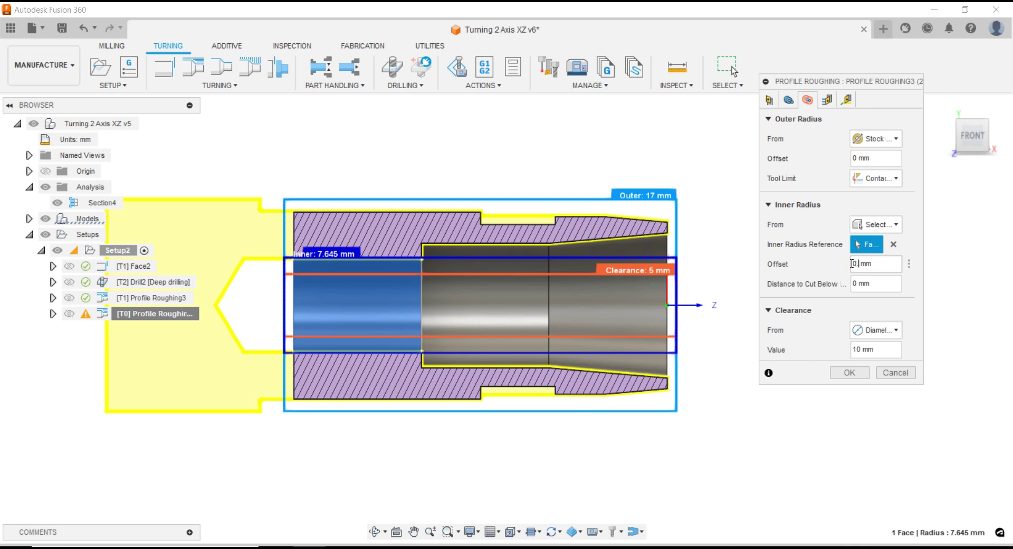
type(".1")
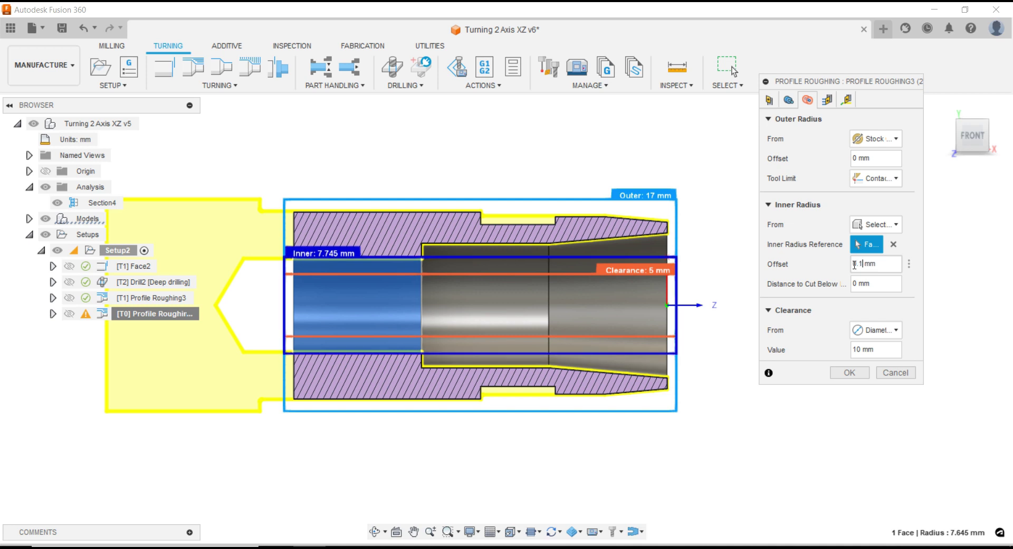
type("-")
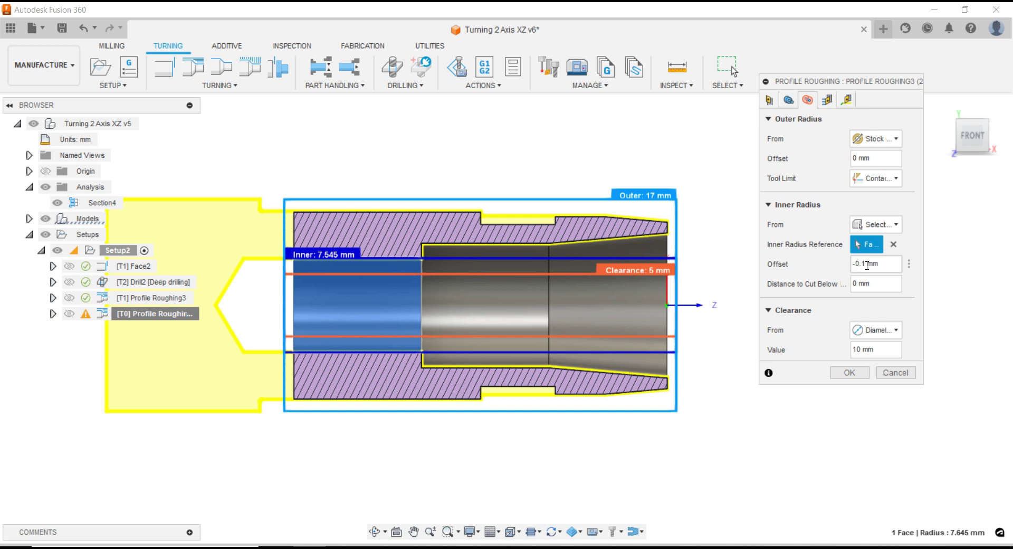
type("2")
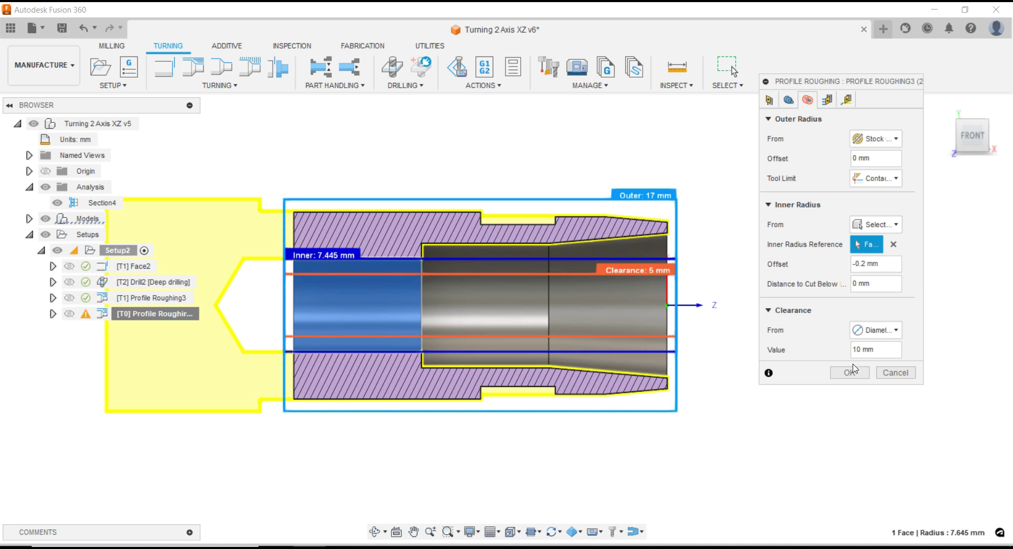
left_click(826, 100)
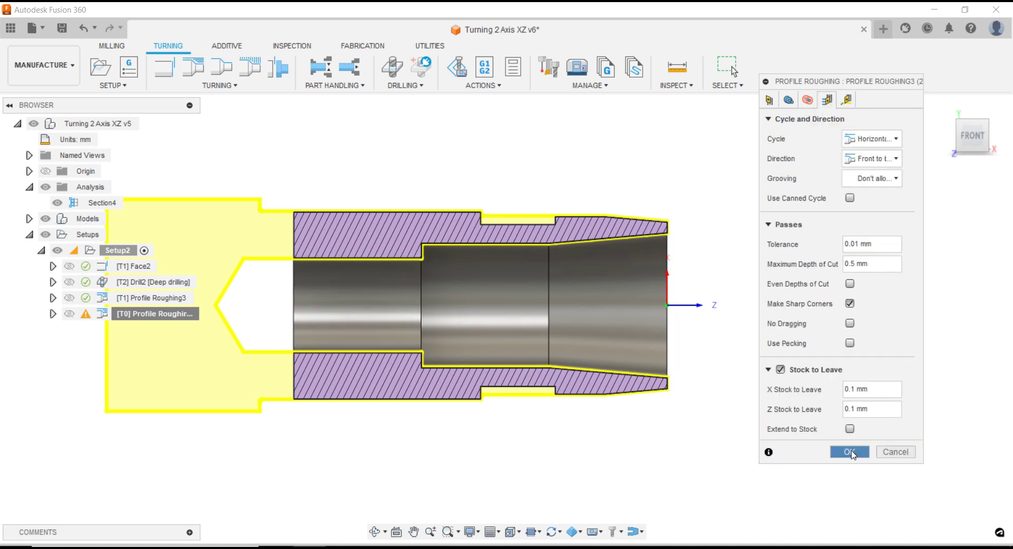
left_click(850, 452)
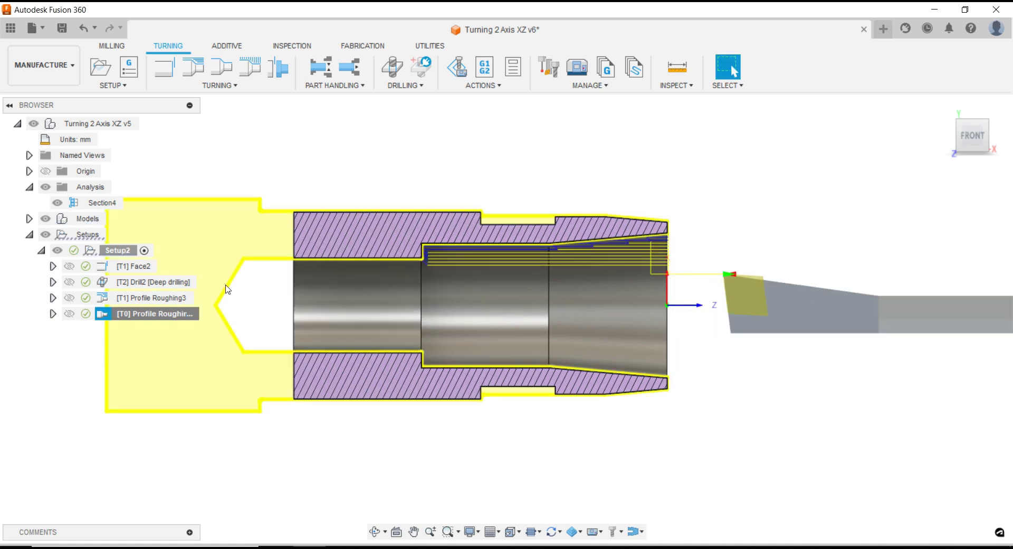
Simulate and play the new roughing operation's cut, then exit the simulation
right_click(159, 313)
left_click(190, 92)
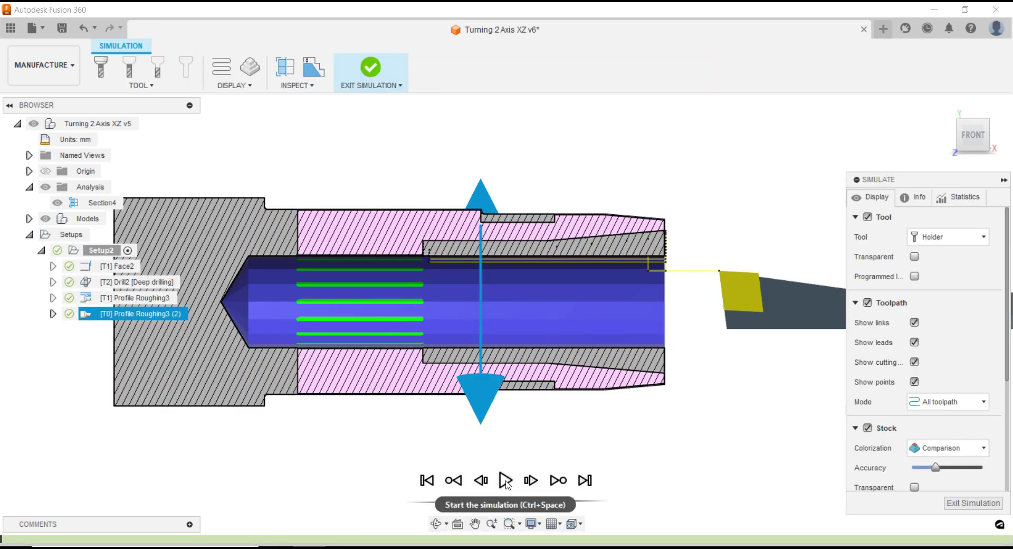
left_click(505, 480)
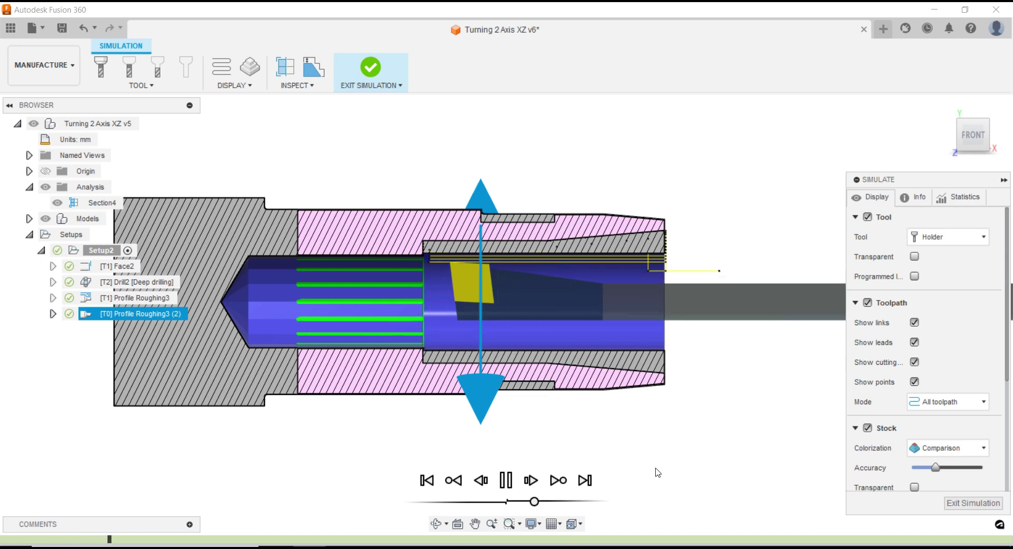
scroll(656, 280, "up", 1)
scroll(656, 278, "up", 1)
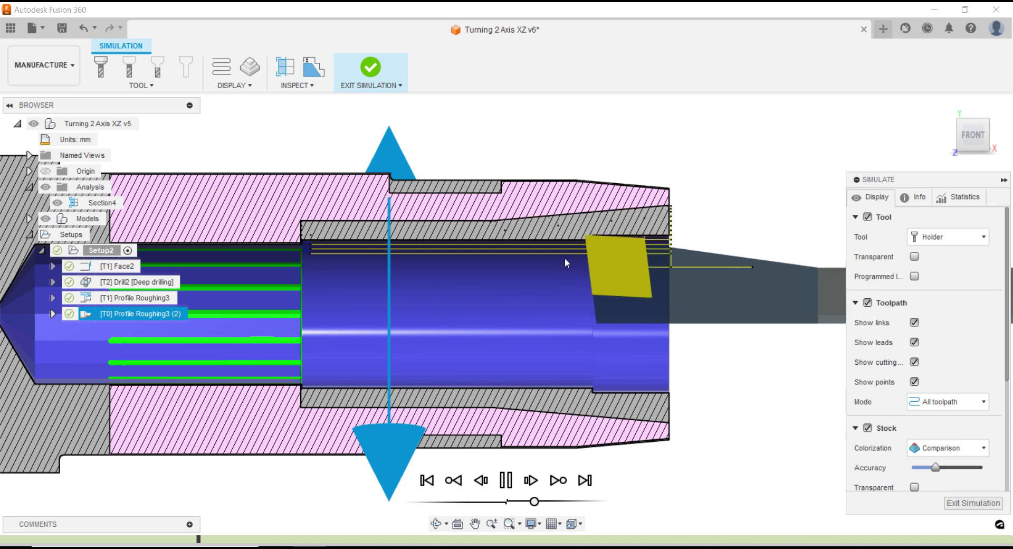
scroll(565, 258, "down", 1)
left_click(972, 502)
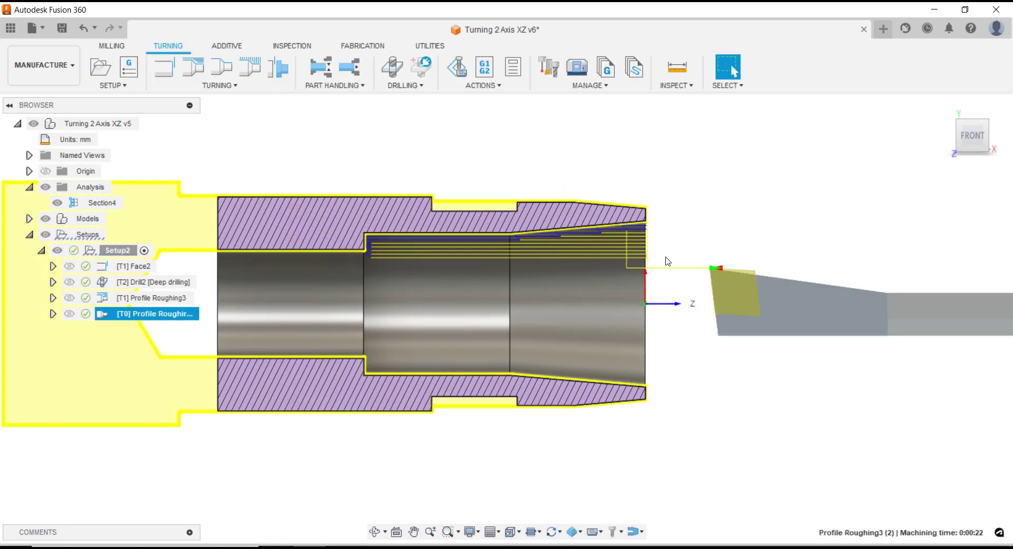
Set the T0 roughing's front tangential extension to 1.5 mm and regenerate it
right_click(192, 315)
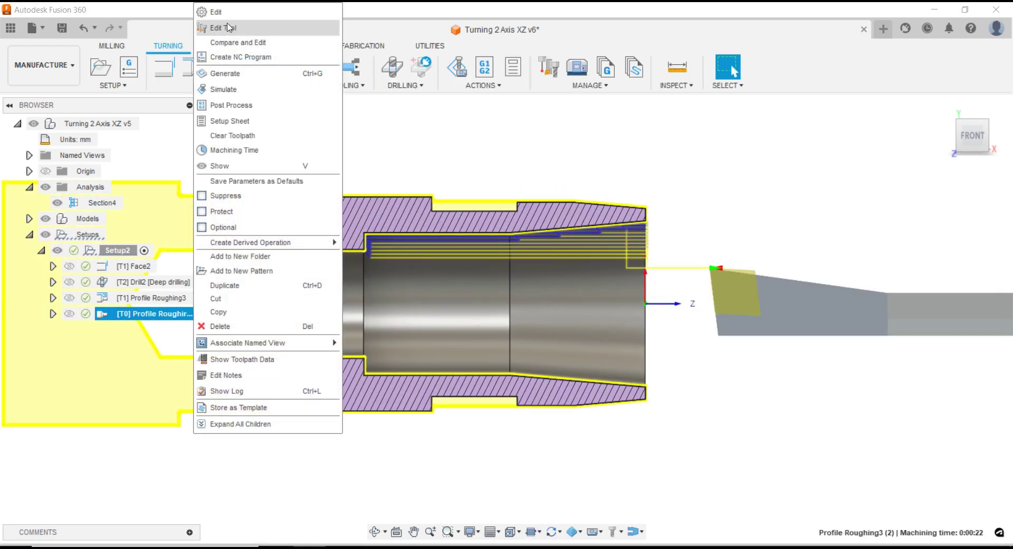
left_click(216, 11)
left_click(789, 99)
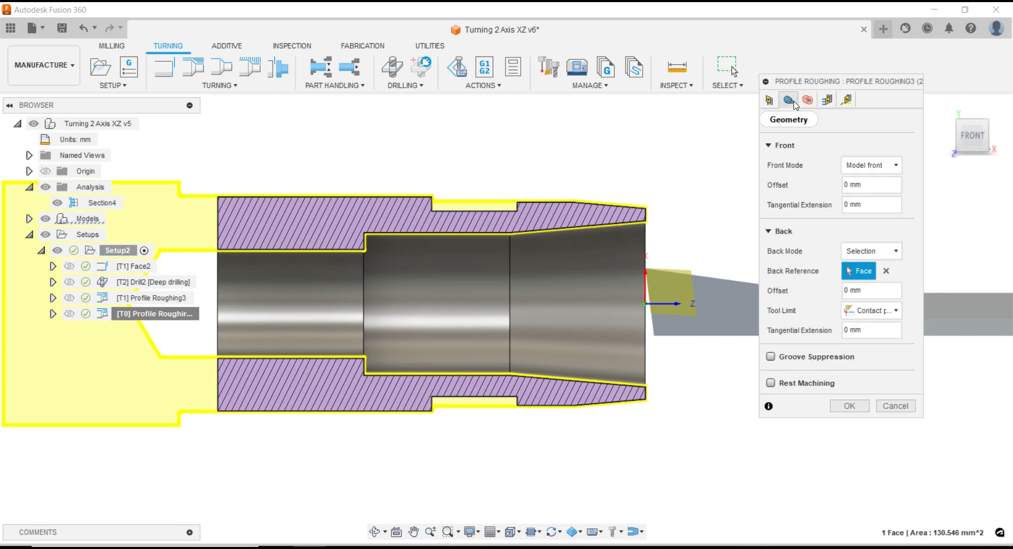
double_click(844, 205)
type("1.5")
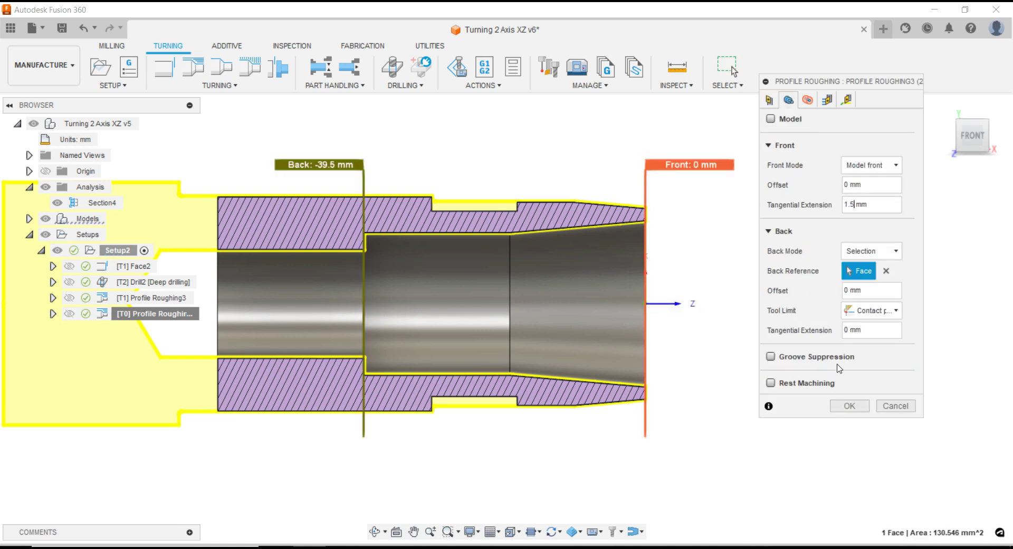
left_click(849, 405)
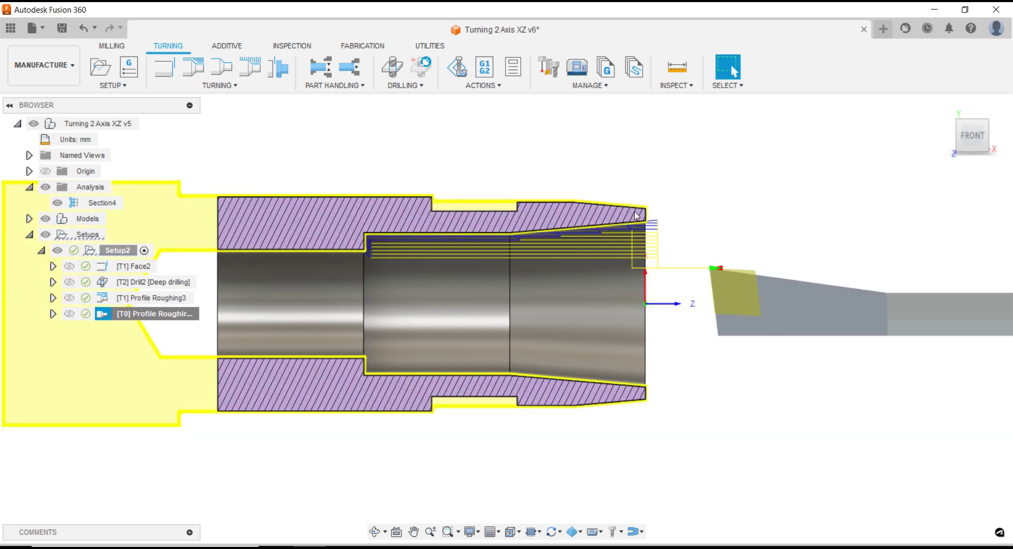
Simulate the regenerated bore roughing clearing the inner bore, then exit and deselect
right_click(168, 313)
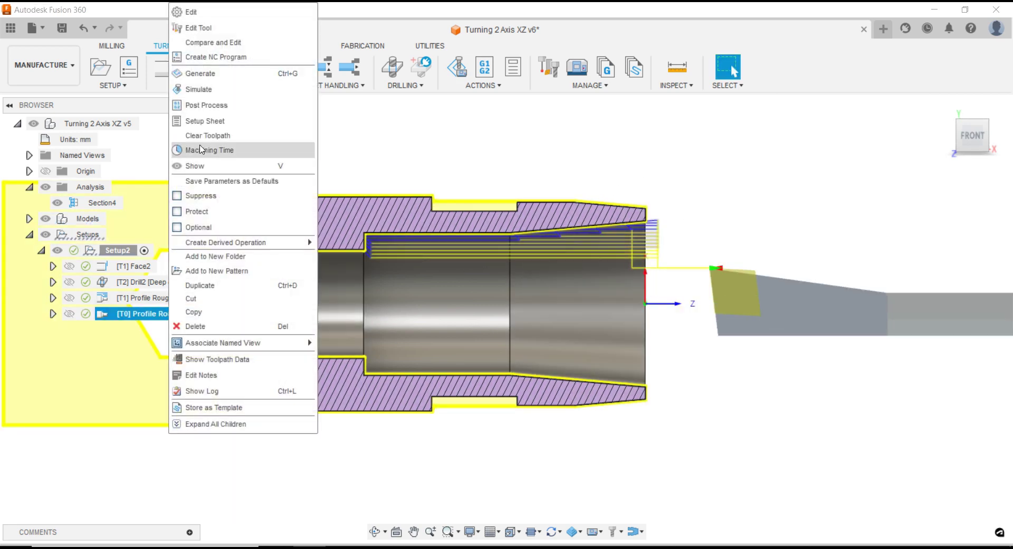
left_click(210, 89)
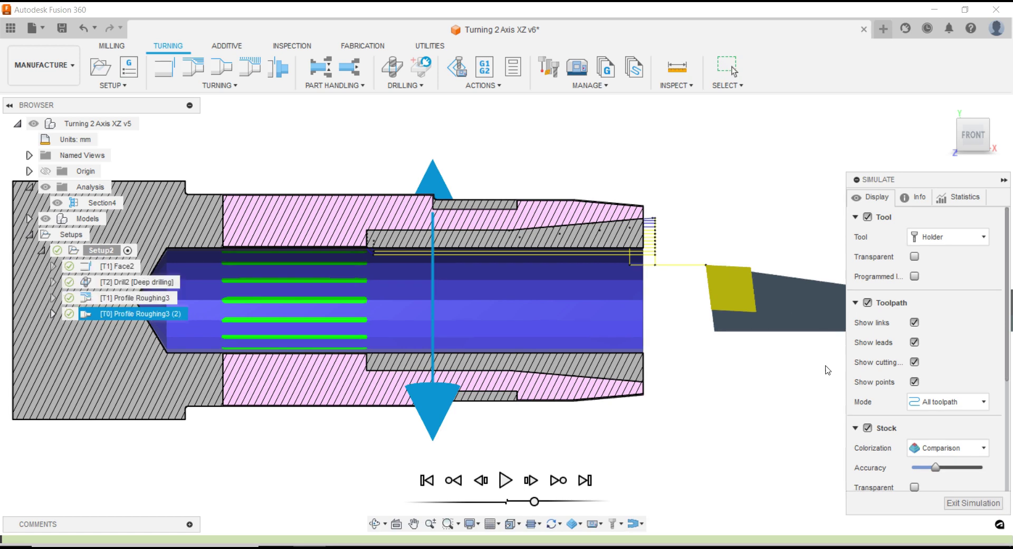
left_click(505, 480)
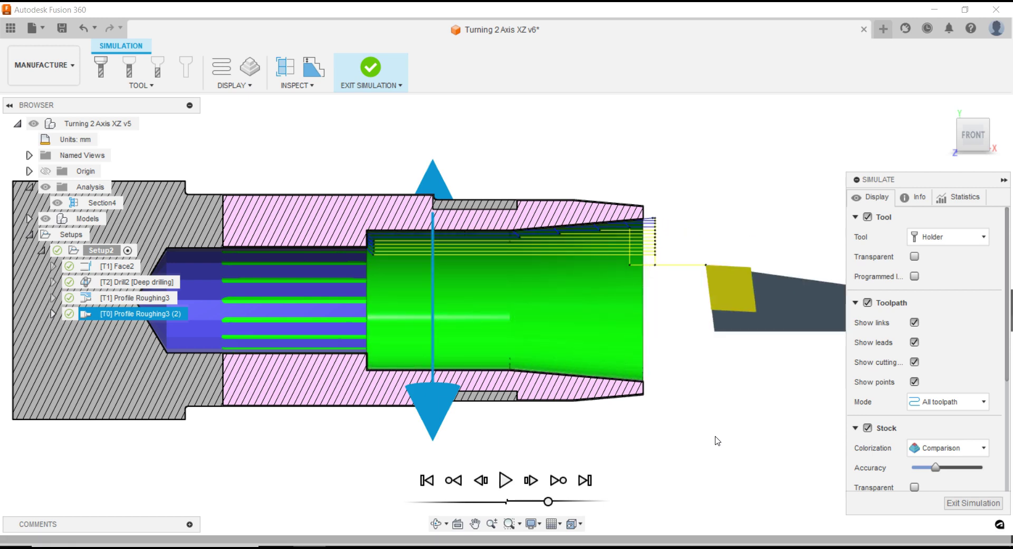
left_click(956, 504)
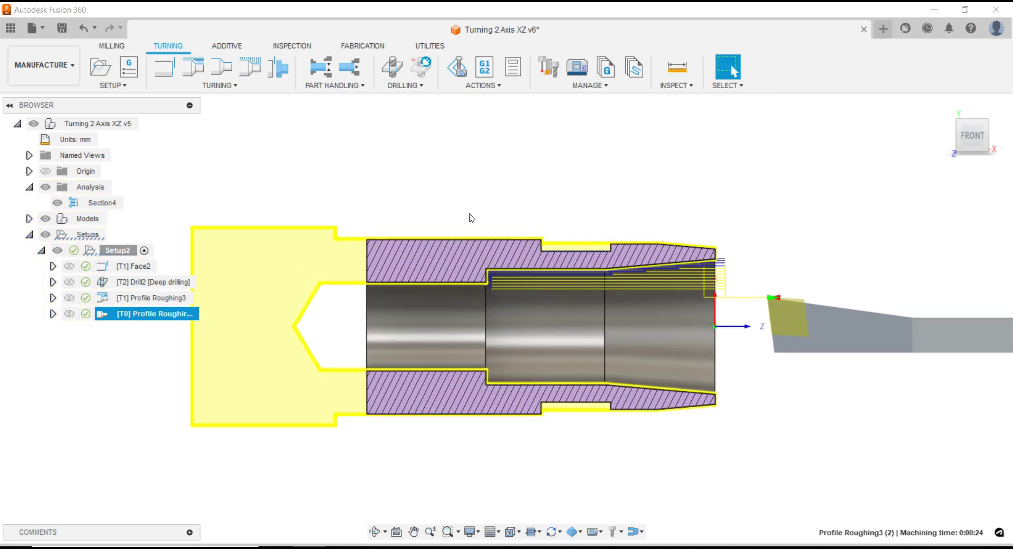
left_click(412, 194)
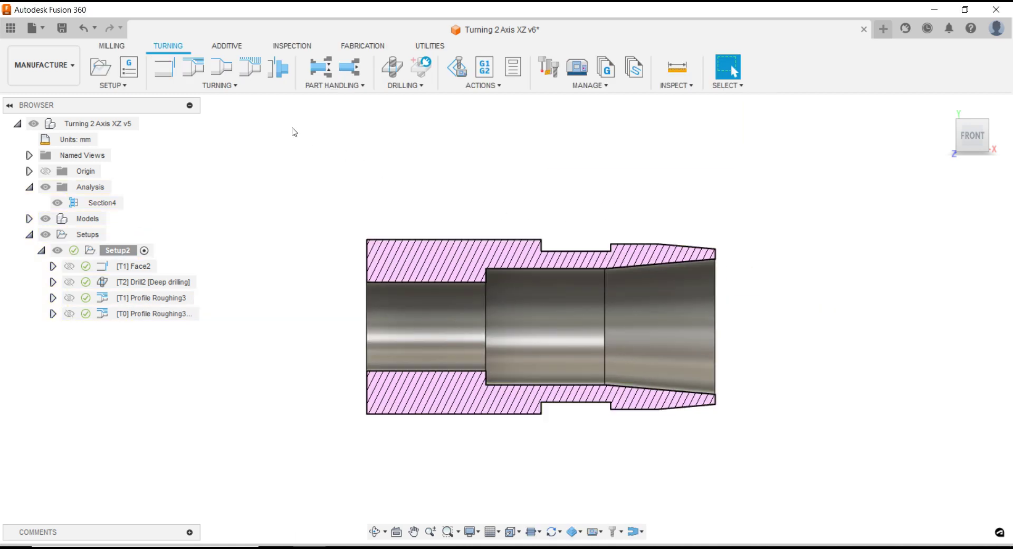
Start a Turning Groove operation using the OD Grooving tool
left_click(237, 91)
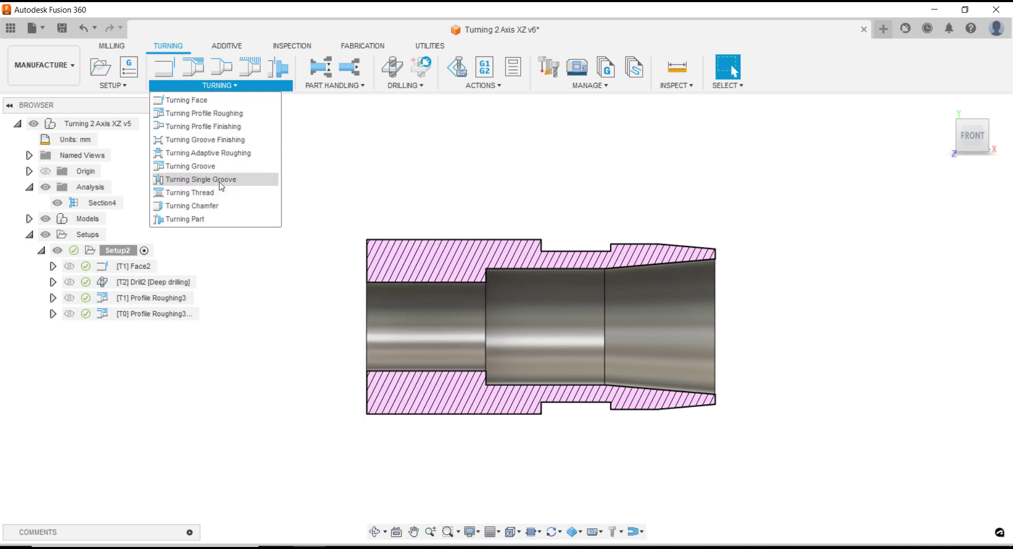
left_click(221, 165)
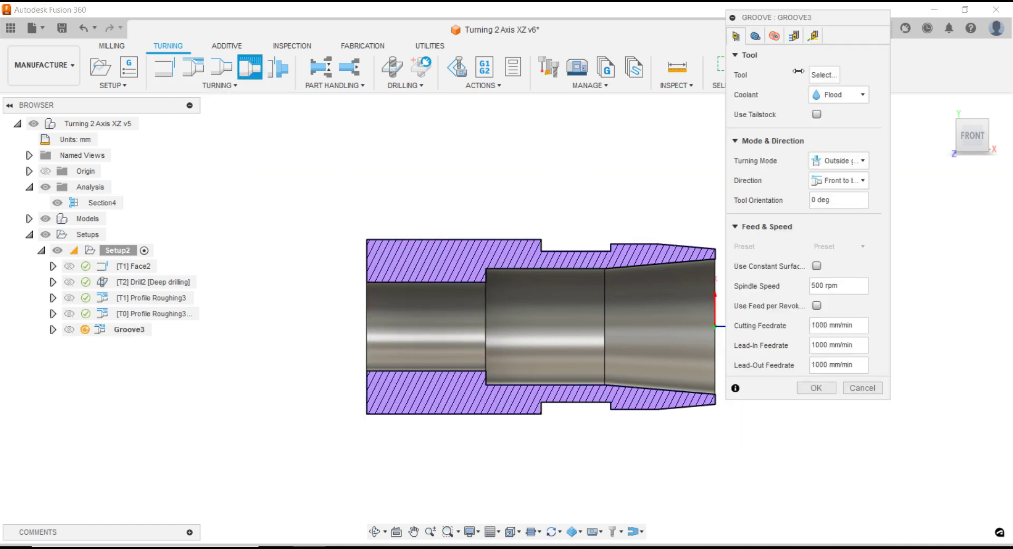
left_click(819, 76)
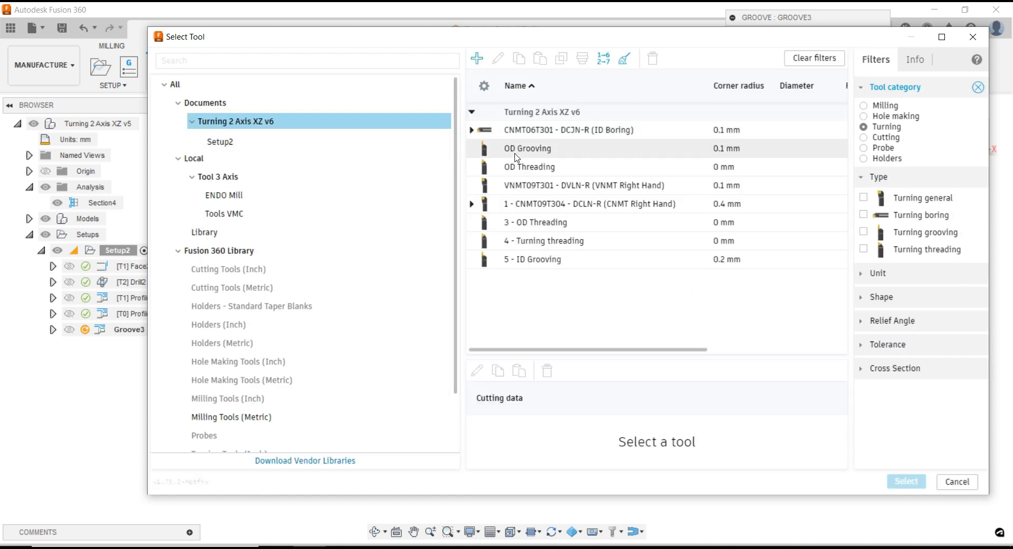
left_click(516, 151)
left_click(906, 481)
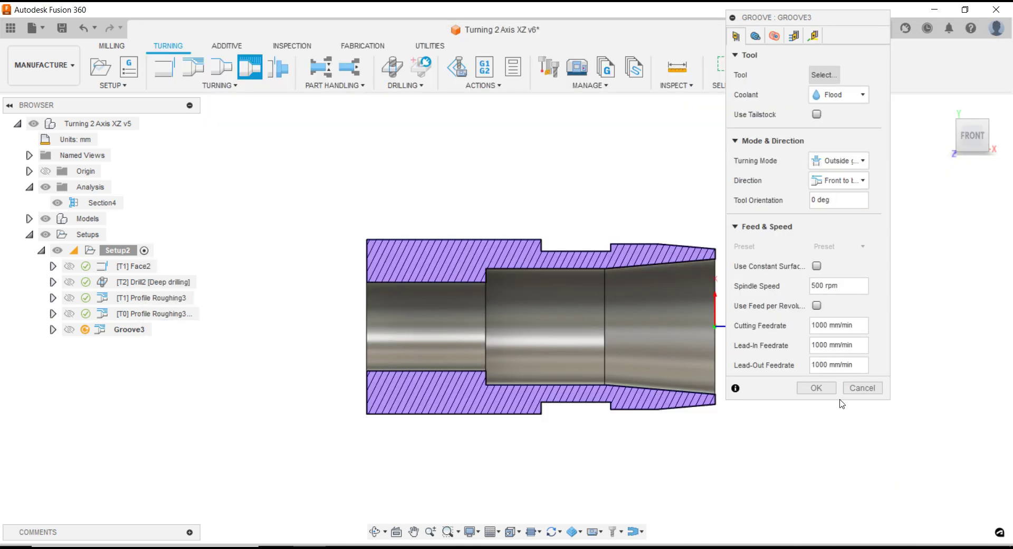
Set max spindle speed 1000 rpm, cutting feed 0.15 mm and lead-in feed 0.1 mm
scroll(621, 214, "up", 2)
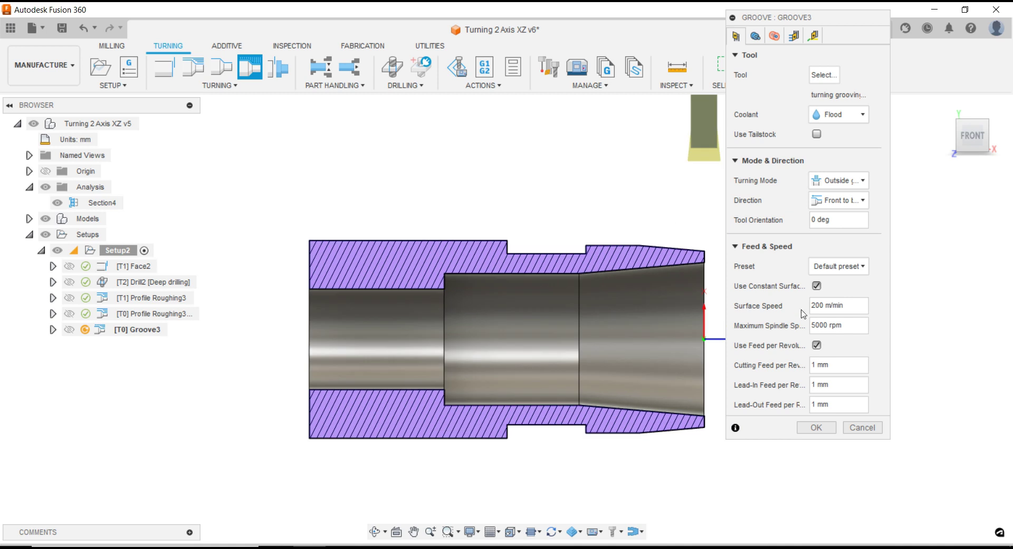
double_click(816, 325)
type("100")
double_click(814, 365)
double_click(813, 384)
type("0.5")
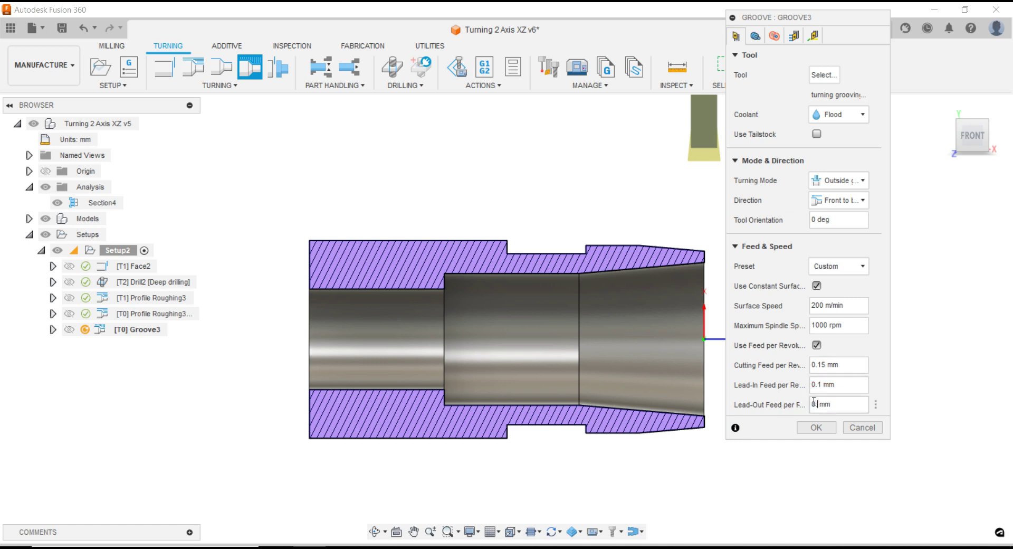
left_click(757, 39)
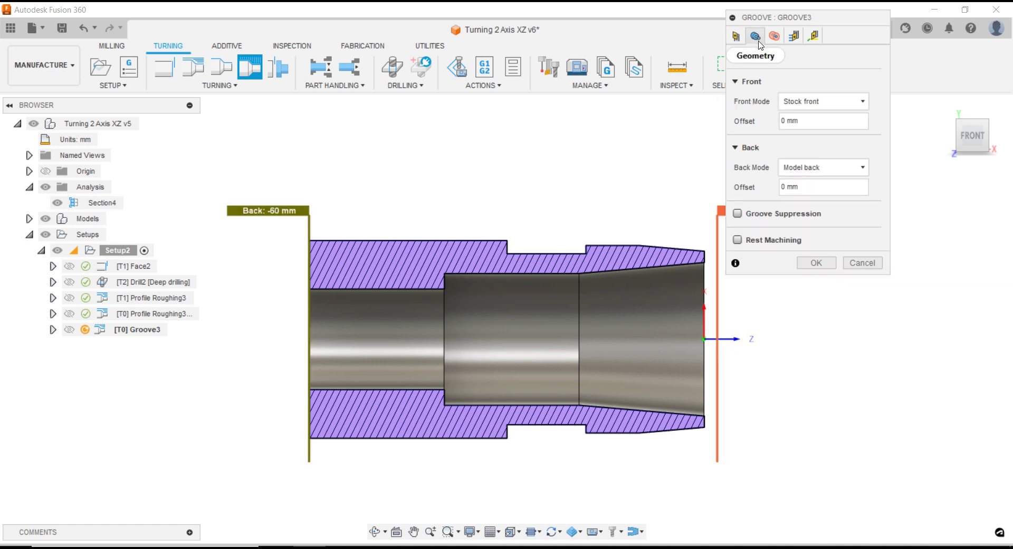
Bound the groove front and back by its two picked side faces (-18 to -30 mm)
left_click(805, 103)
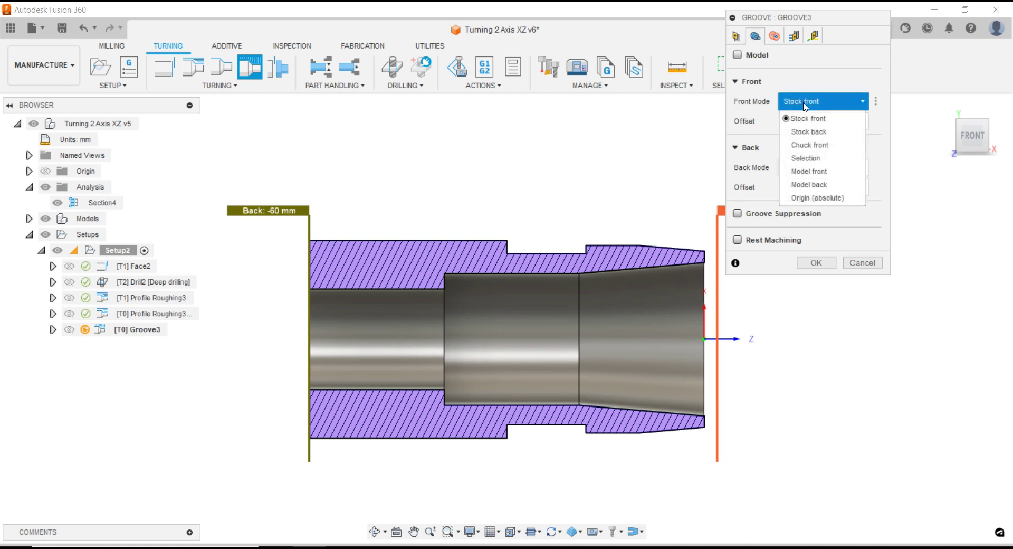
left_click(805, 158)
mouse_move(588, 203)
middle_mouse_down("shift")
mouse_move(615, 219)
mouse_move(577, 253)
middle_mouse_up("shift")
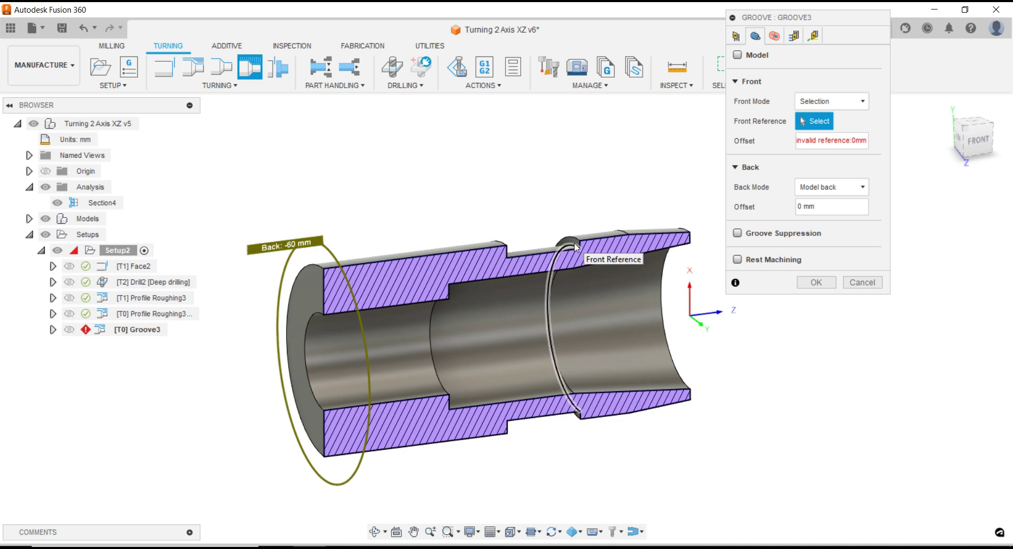
scroll(575, 248, "up", 3)
left_click(571, 243)
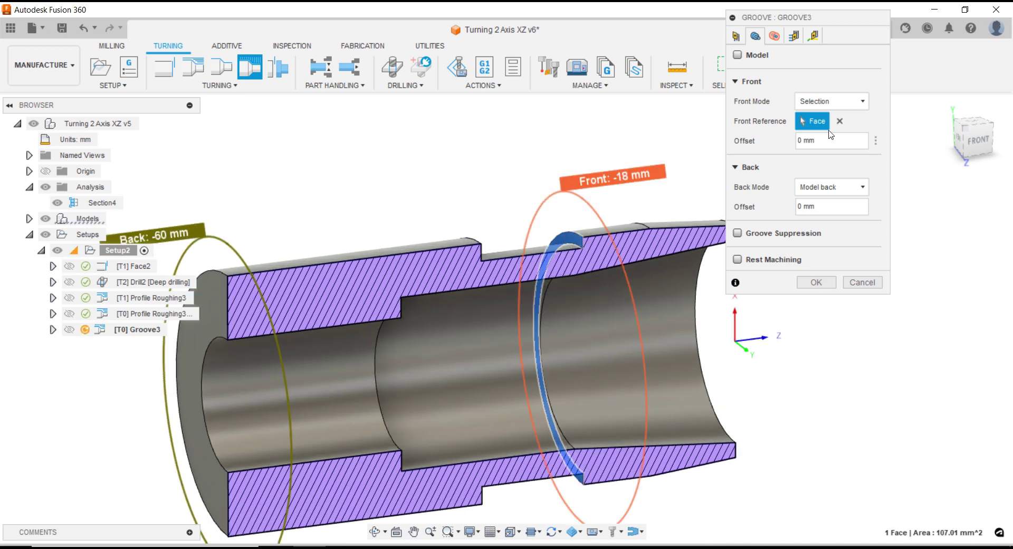
left_click(831, 187)
left_click(822, 245)
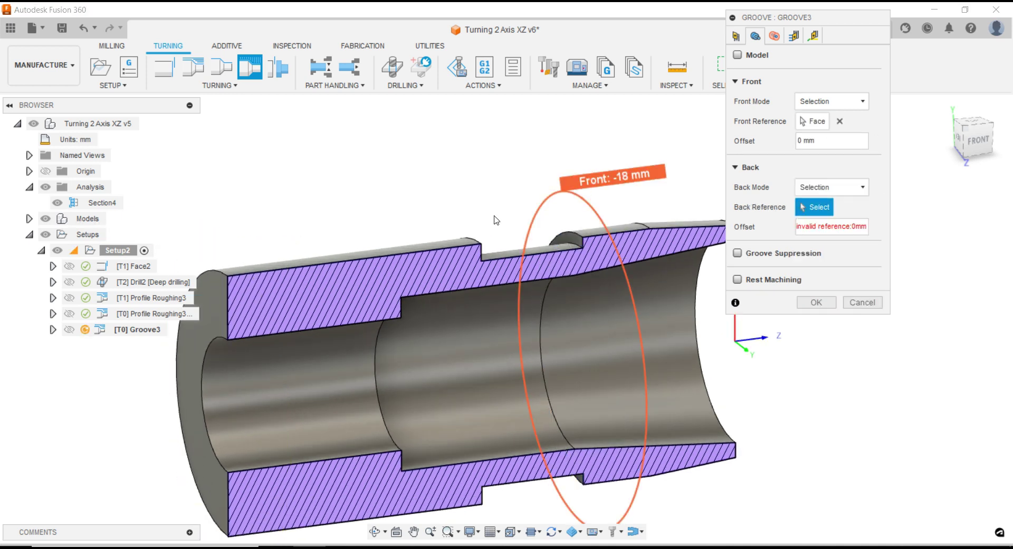
middle_click_drag(493, 219, 459, 230, "shift")
left_click(467, 248)
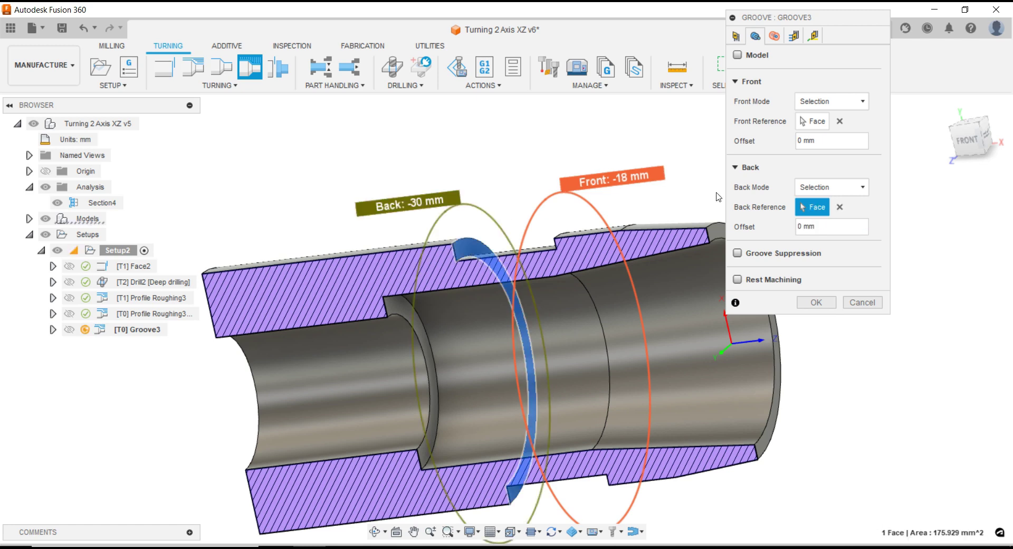
left_click(967, 138)
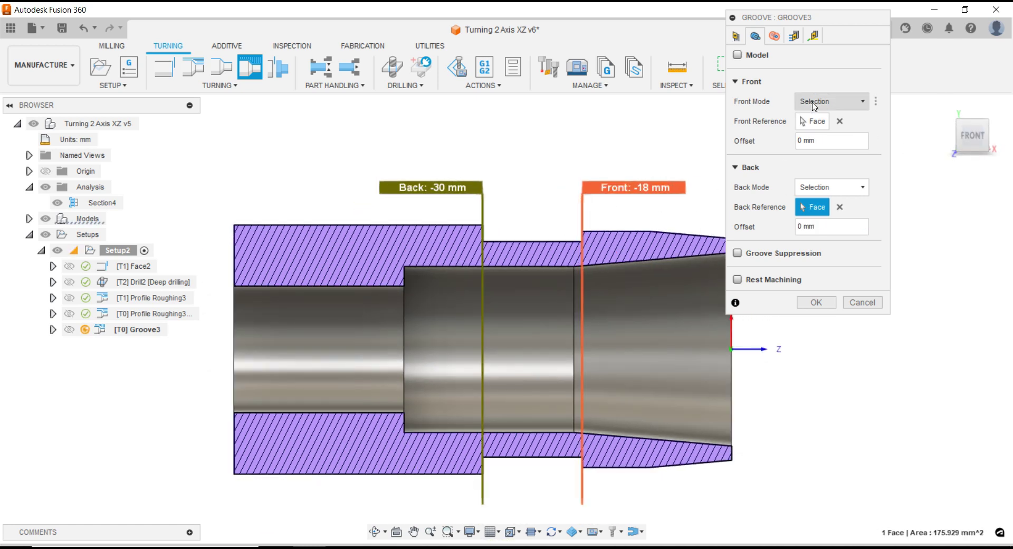
Take the outer radius from the groove bottom (14.25 mm) and inner from the bore face (13 mm)
left_click(774, 35)
middle_click_drag(600, 195, 660, 248, "shift")
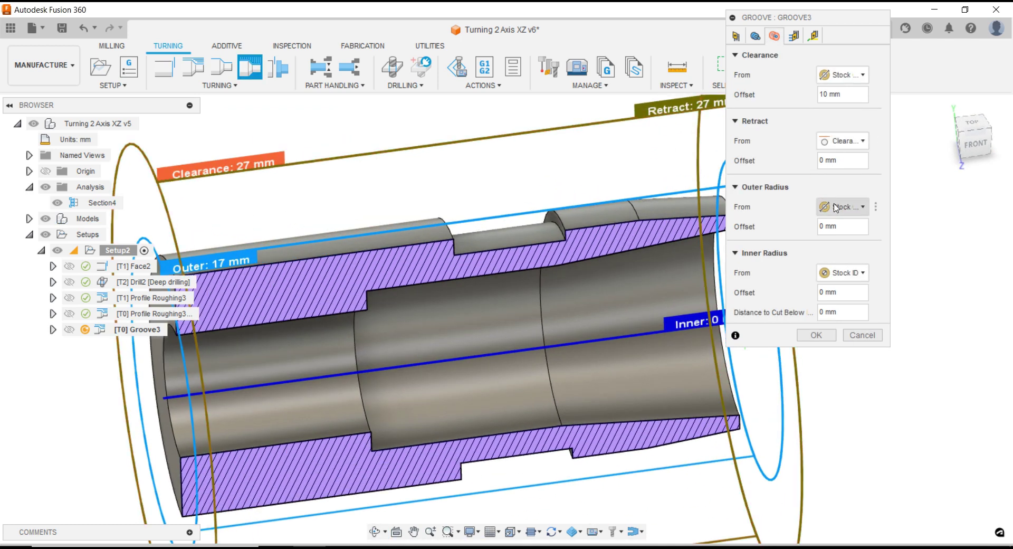
left_click(842, 206)
left_click(829, 313)
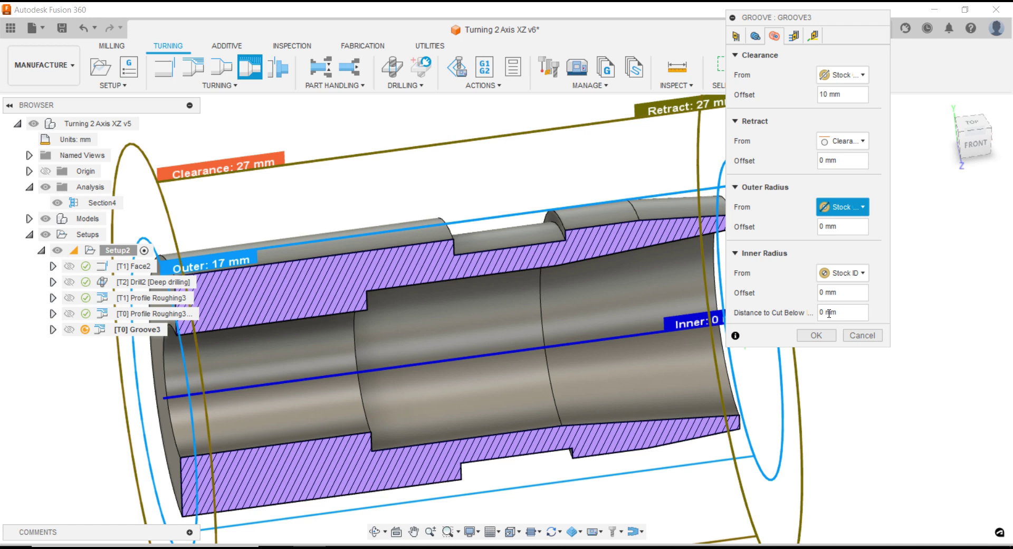
left_click(596, 216)
left_click(842, 293)
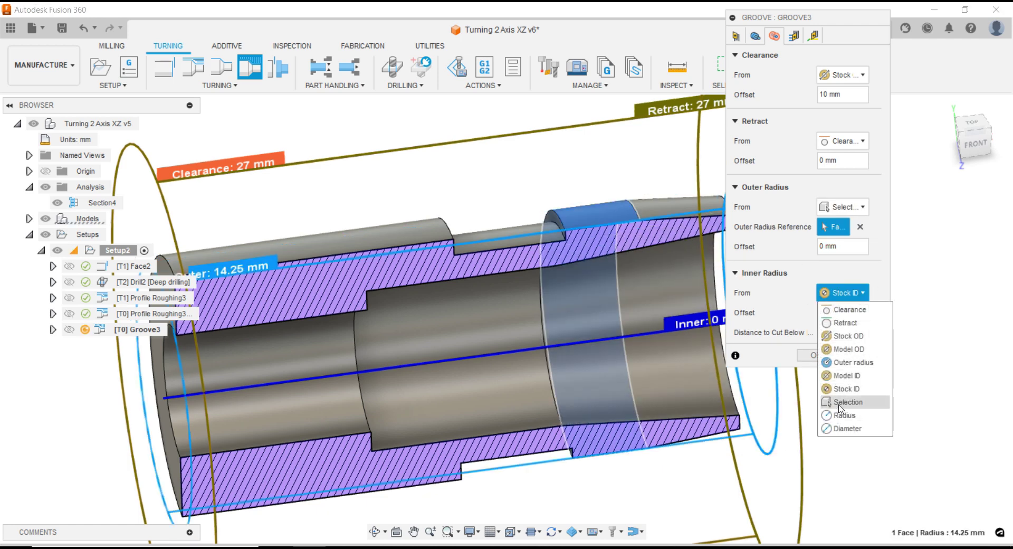
left_click(844, 402)
left_click(482, 289)
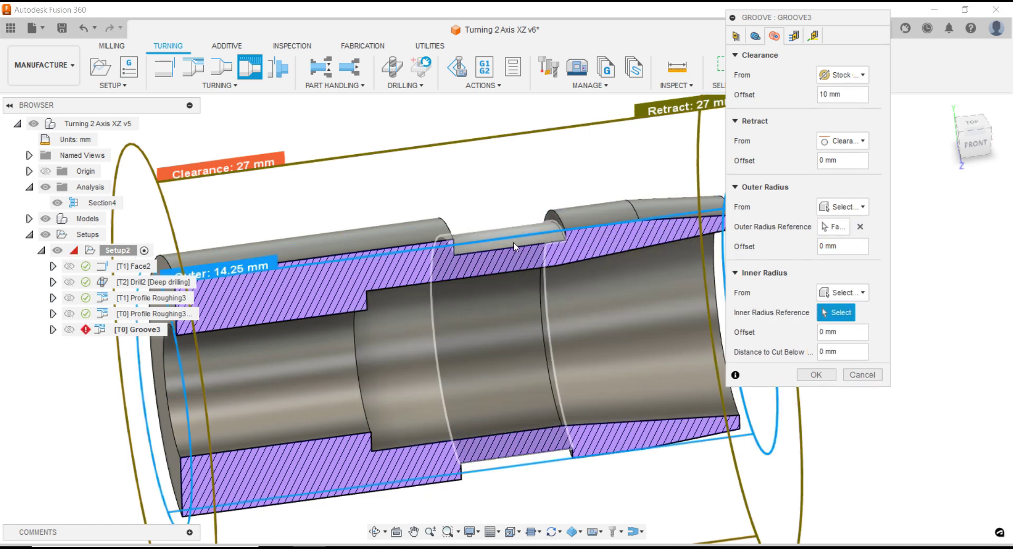
left_click(975, 142)
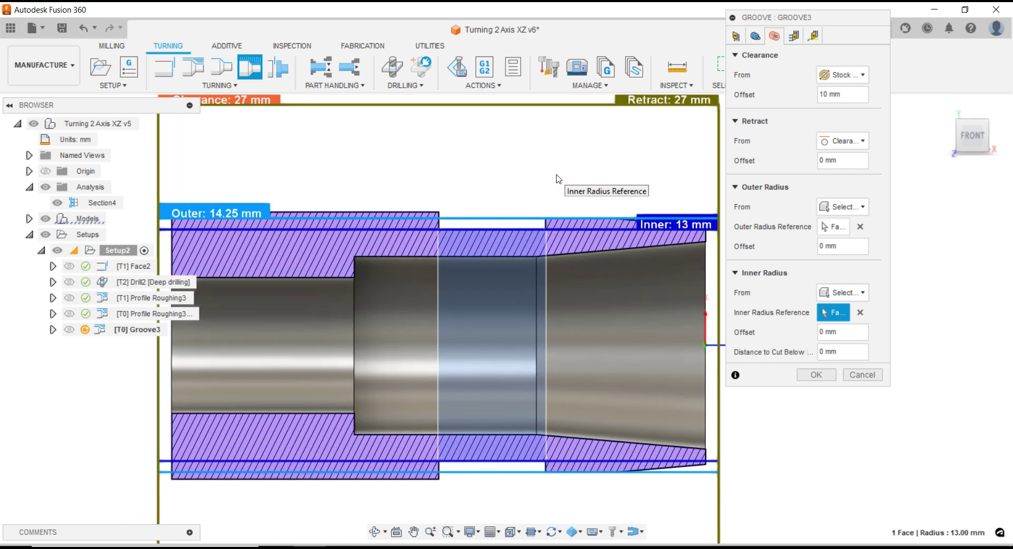
left_click(793, 36)
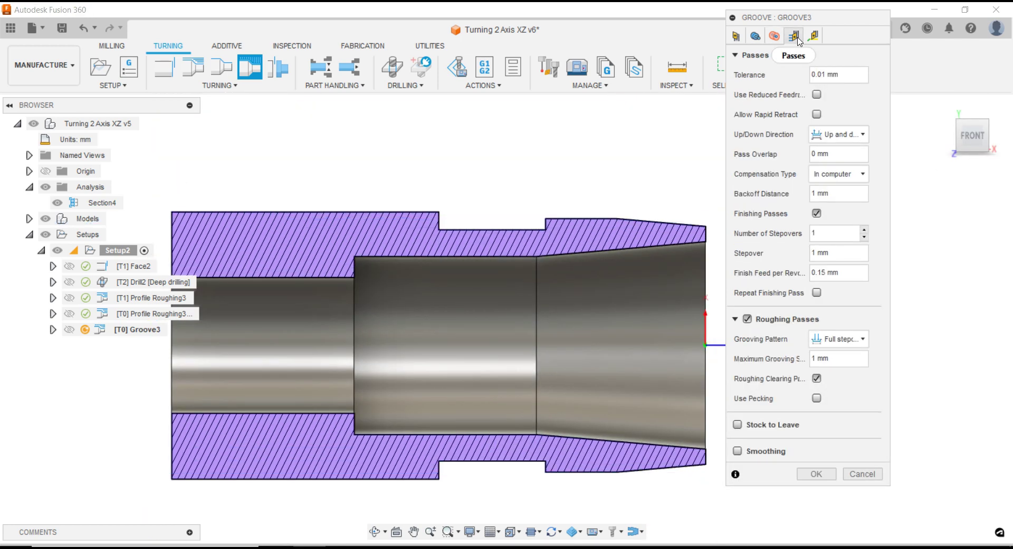
Keep cutting both up and down and set the number of finishing stepovers to 2
left_click(839, 136)
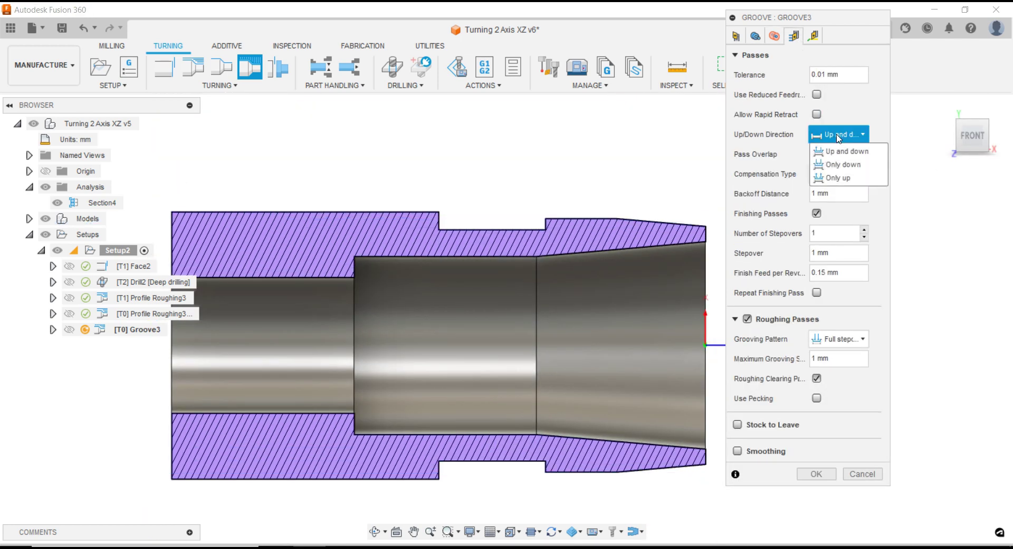
left_click(844, 151)
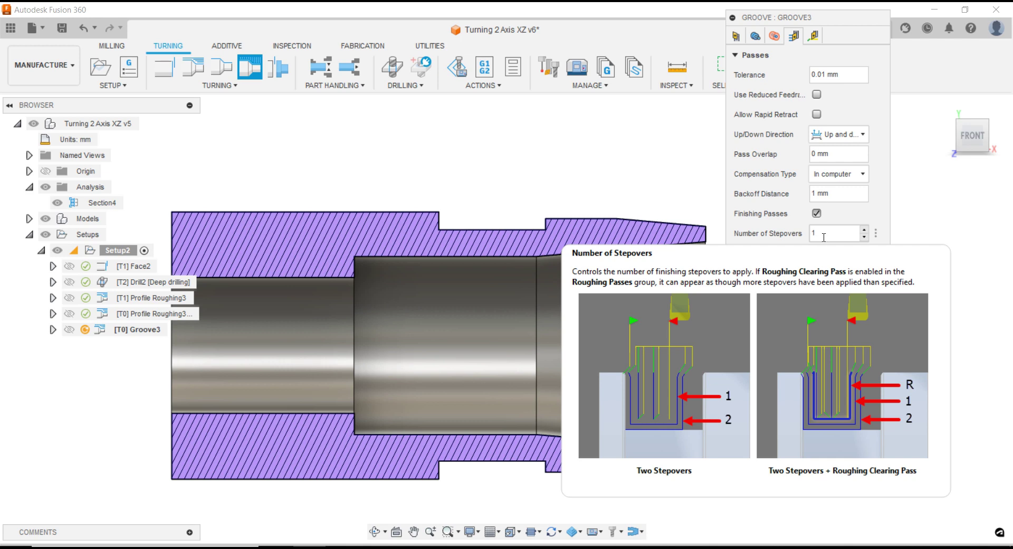
double_click(824, 235)
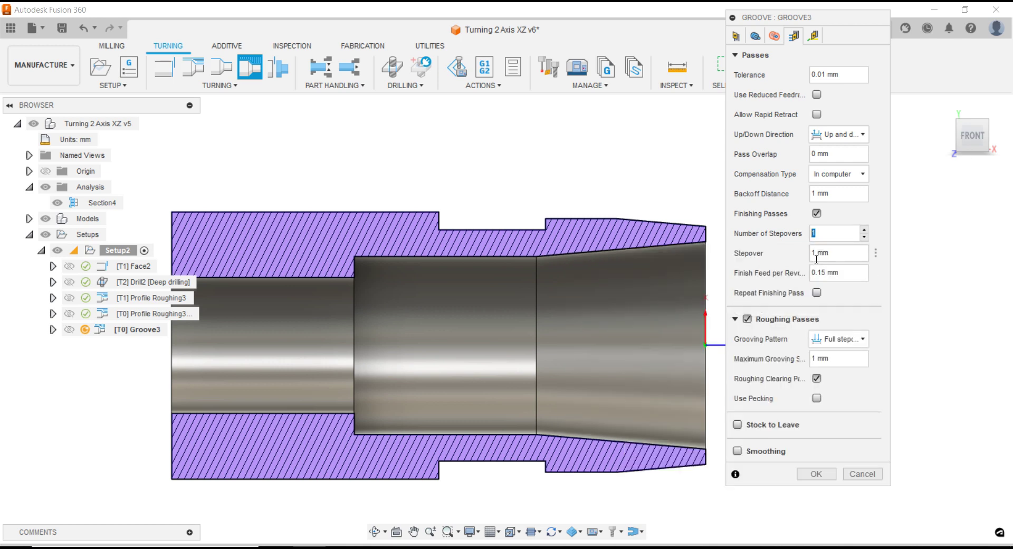
mouse_move(837, 252)
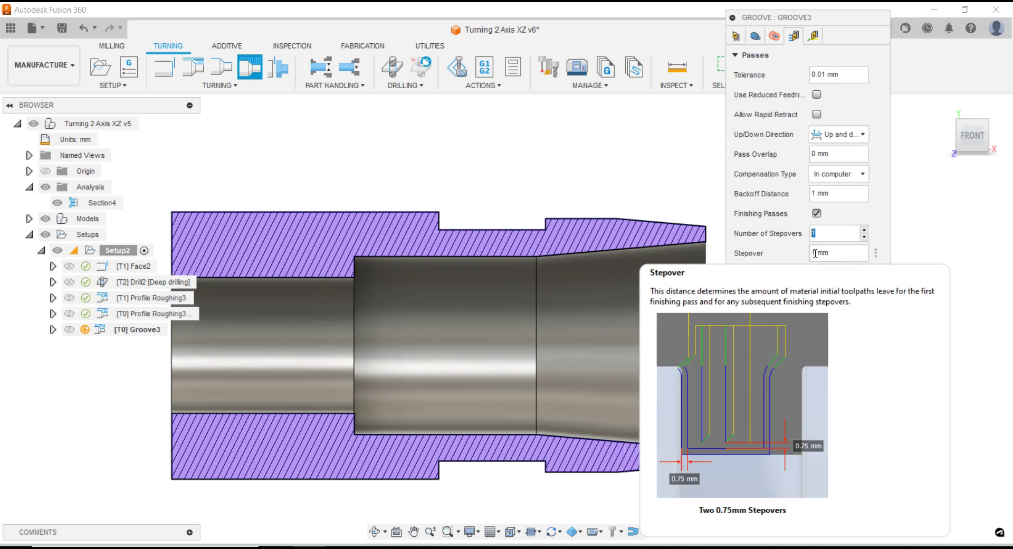
double_click(813, 253)
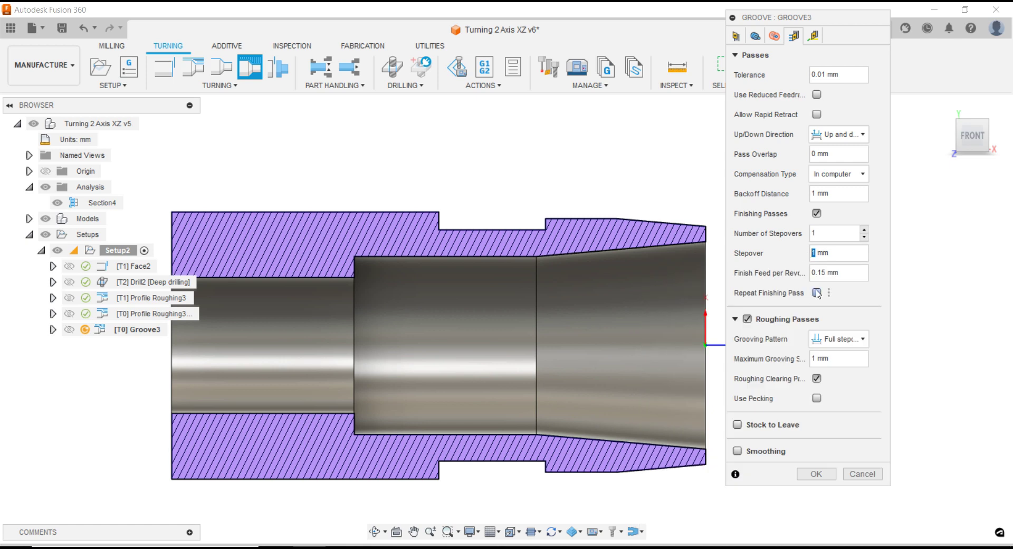
key("Tab")
left_click(838, 340)
left_click(833, 355)
Set a 2 mm maximum grooving stepover, leave 0.1 mm stock, and generate the toolpath
double_click(816, 359)
type("2")
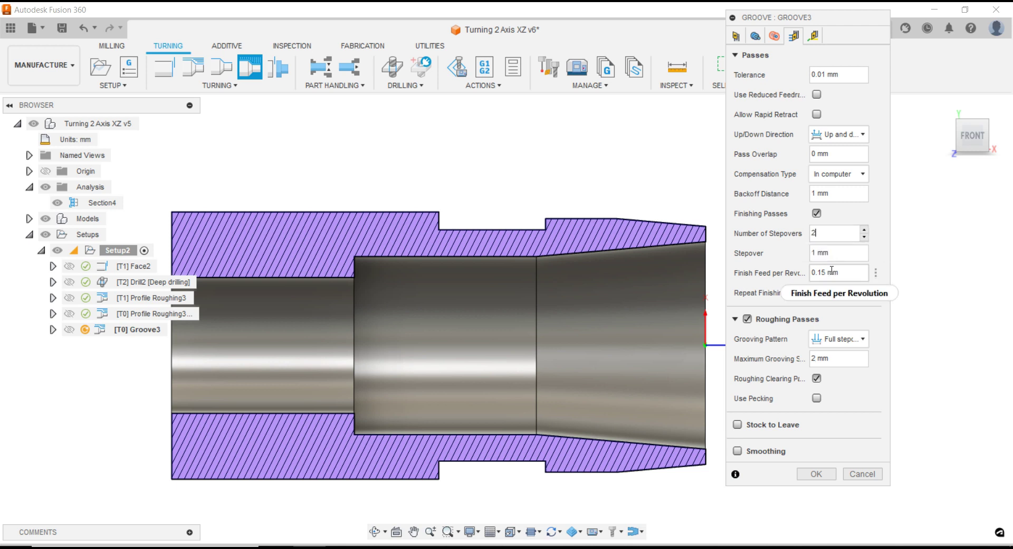
left_click(738, 424)
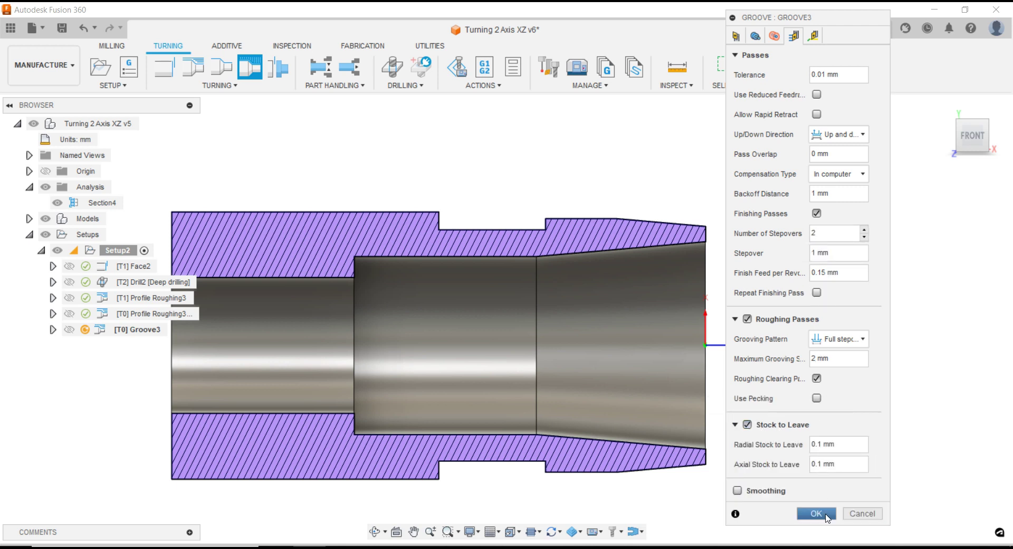
left_click(816, 514)
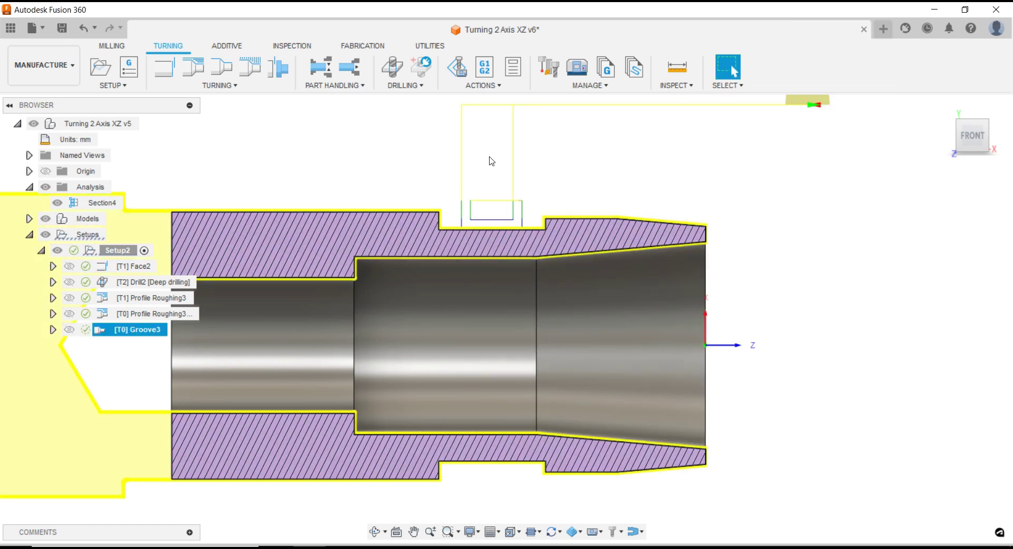
scroll(691, 233, "down", 1)
scroll(539, 206, "up", 2)
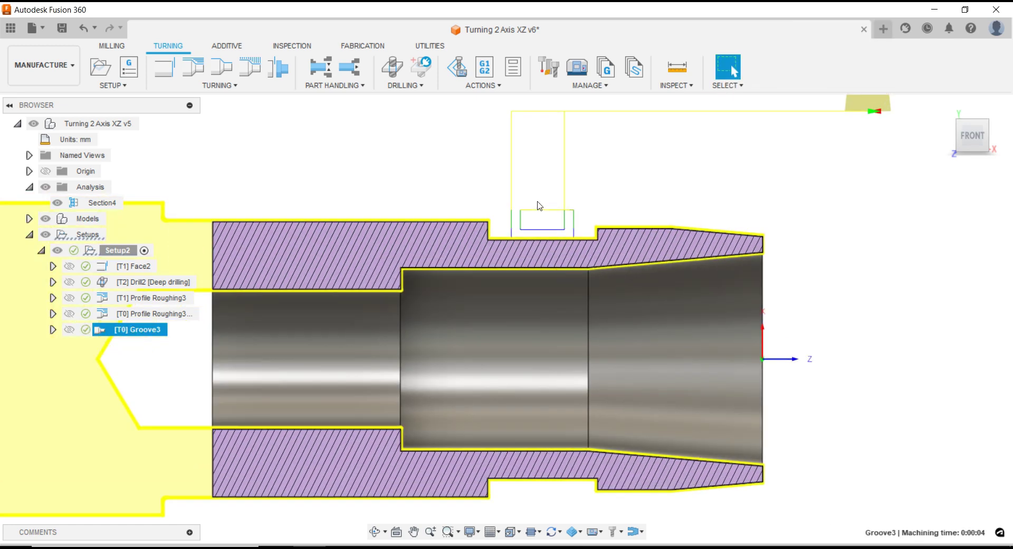
Switch Groove3 to Partial stepdown with pecking left off and regenerate it
right_click(156, 331)
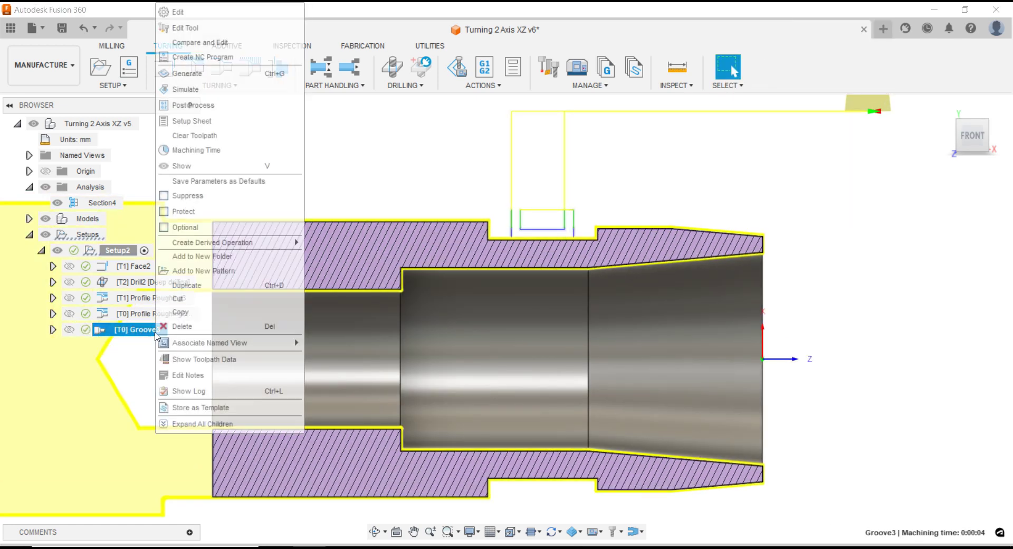
left_click(210, 14)
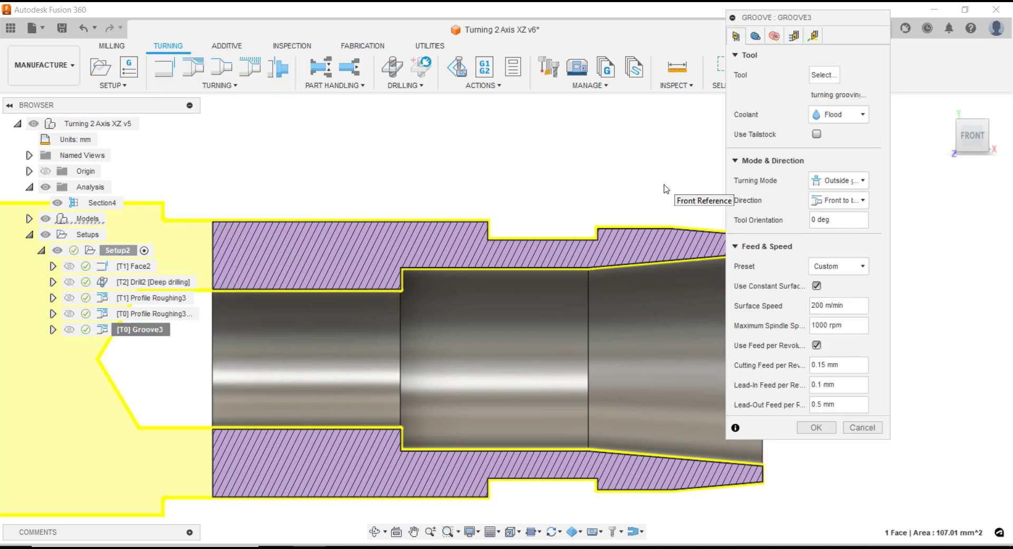
left_click(795, 37)
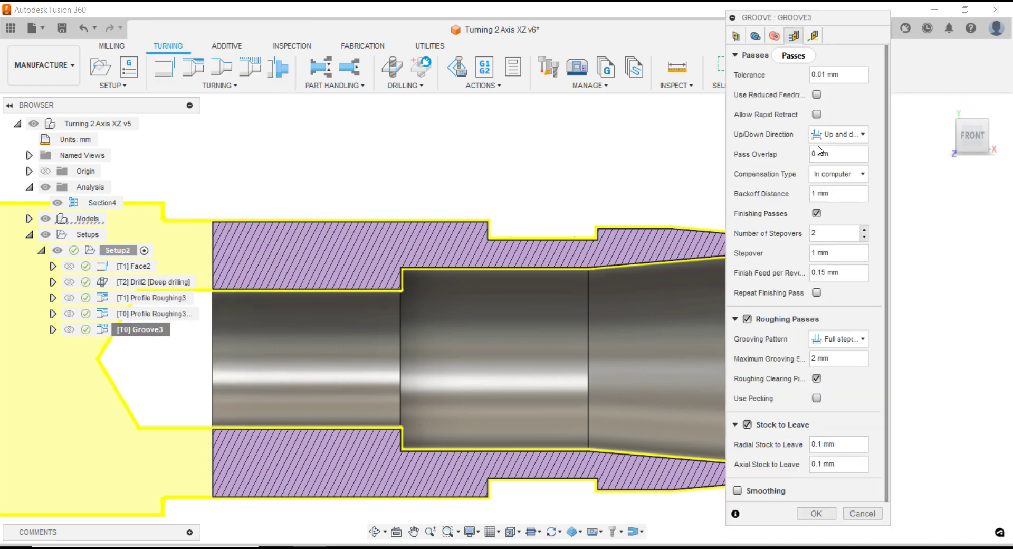
left_click(851, 339)
left_click(854, 368)
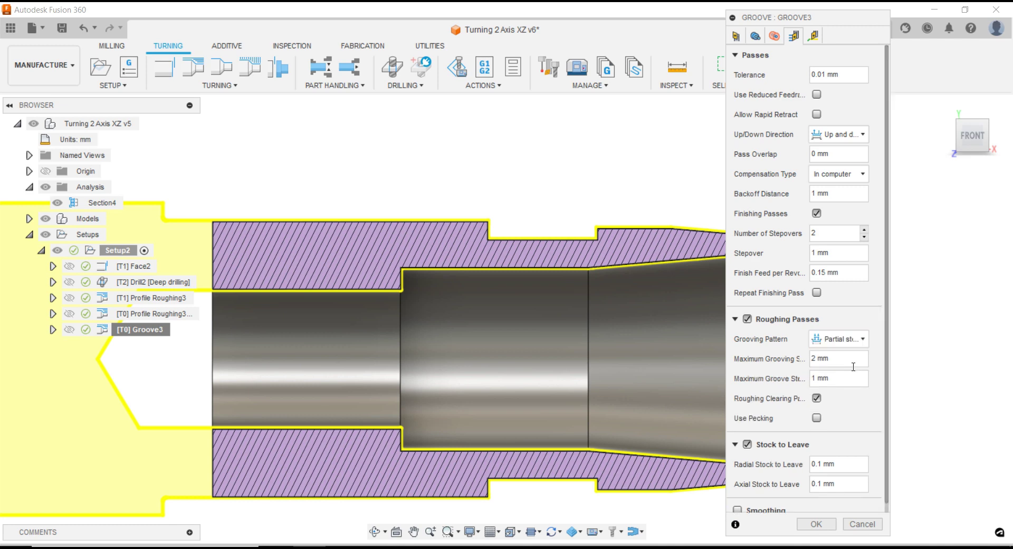
mouse_move(817, 418)
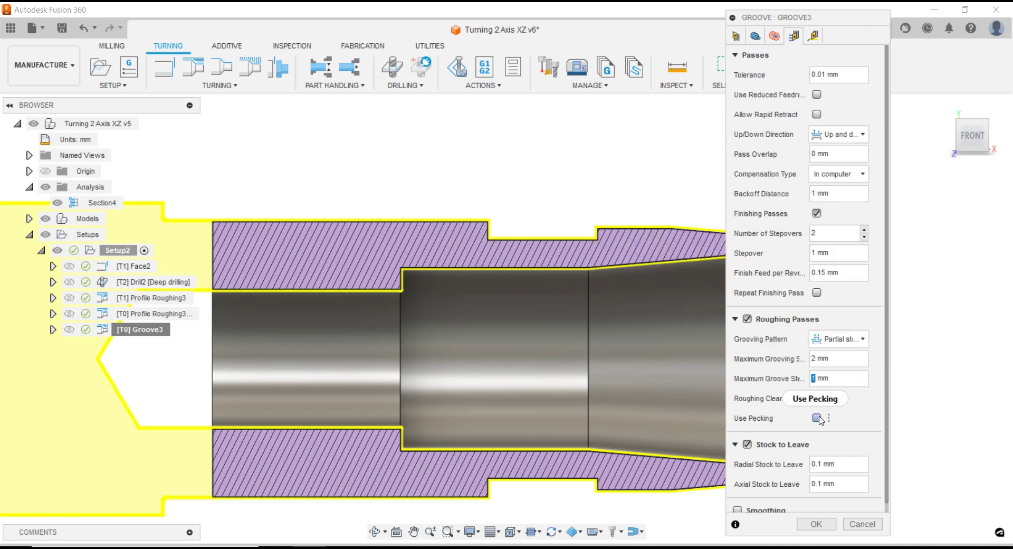
left_click(817, 418)
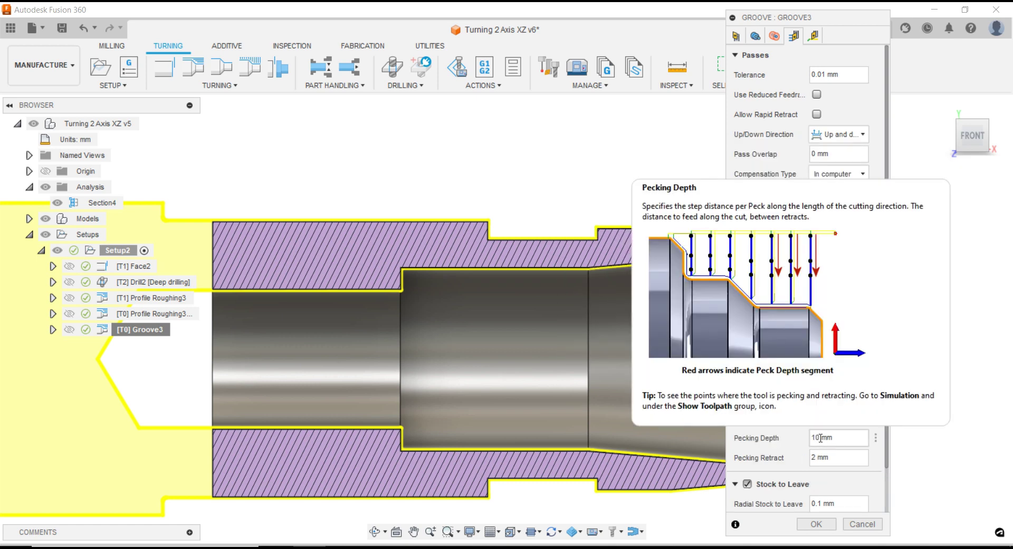
left_click(819, 418)
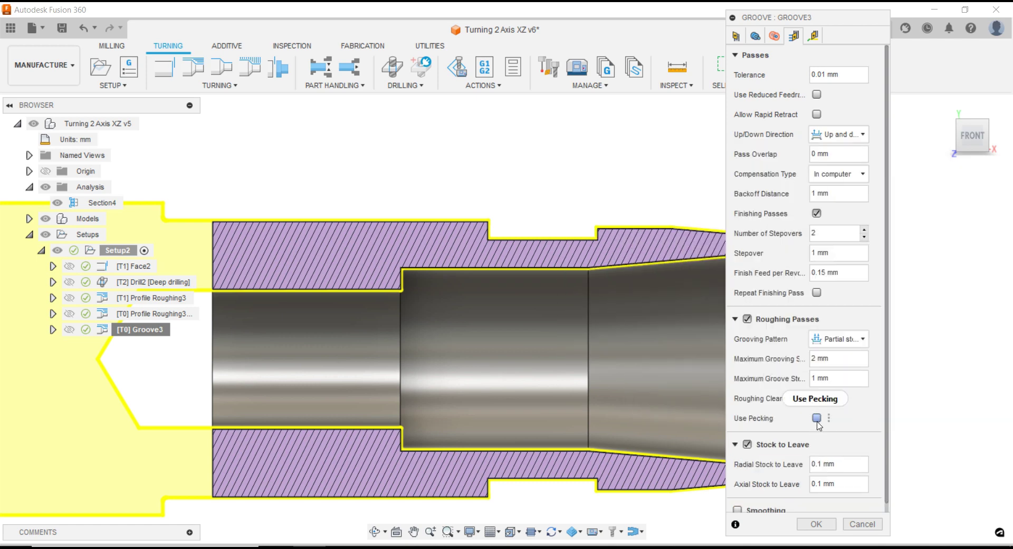
left_click(816, 523)
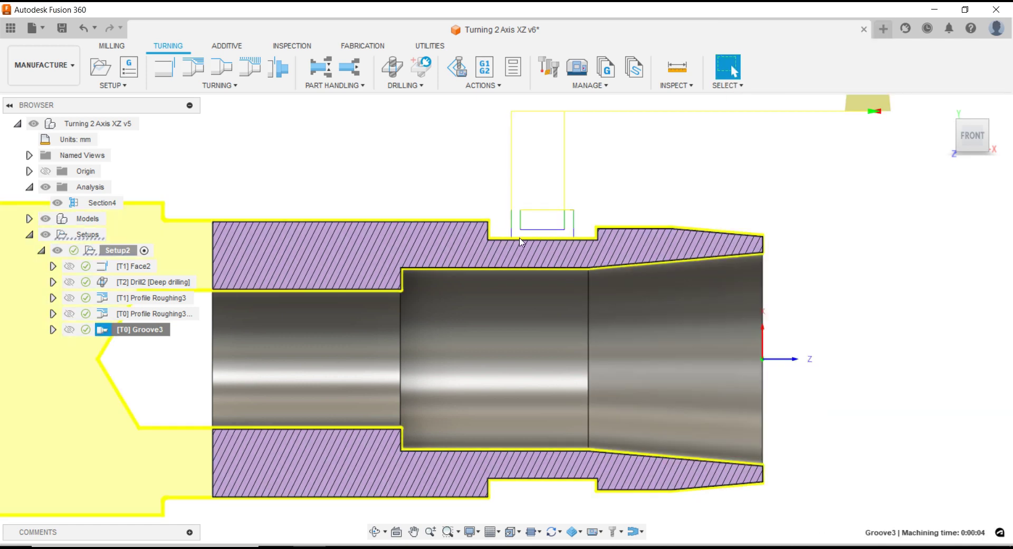
Enable pecking with Full stepdown and a 0.5 mm pecking depth, then regenerate Groove3
right_click(165, 337)
left_click(208, 13)
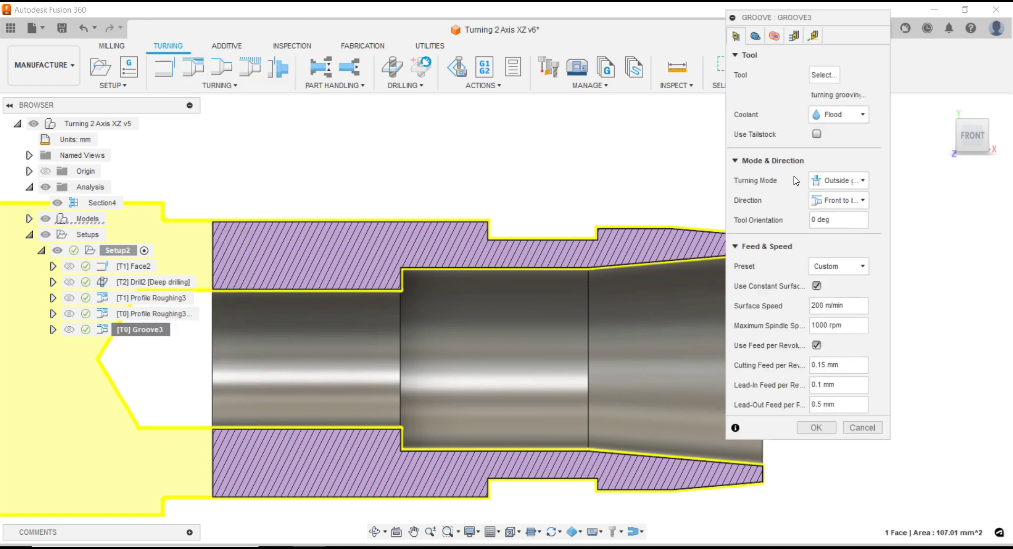
left_click(824, 181)
left_click(839, 195)
left_click(793, 36)
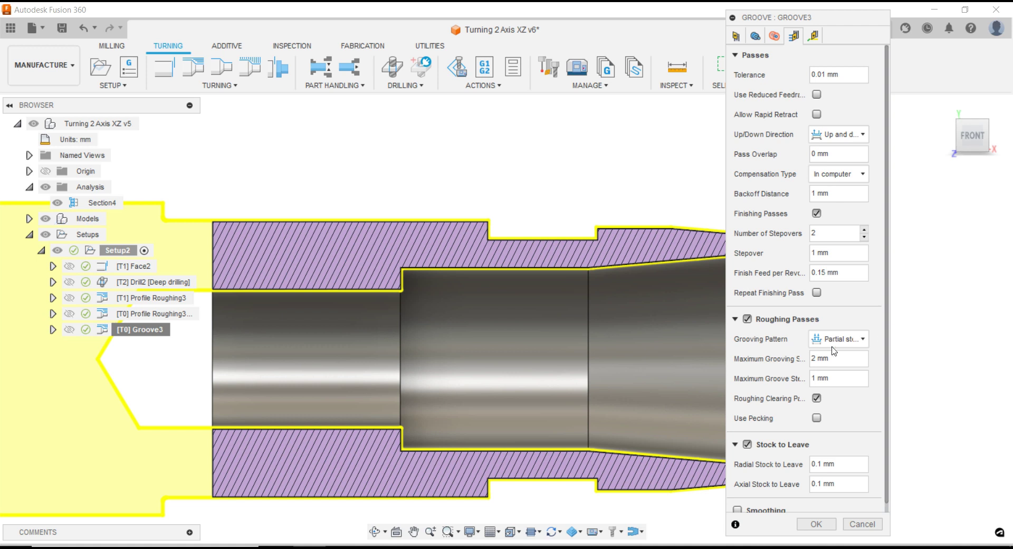
left_click(816, 418)
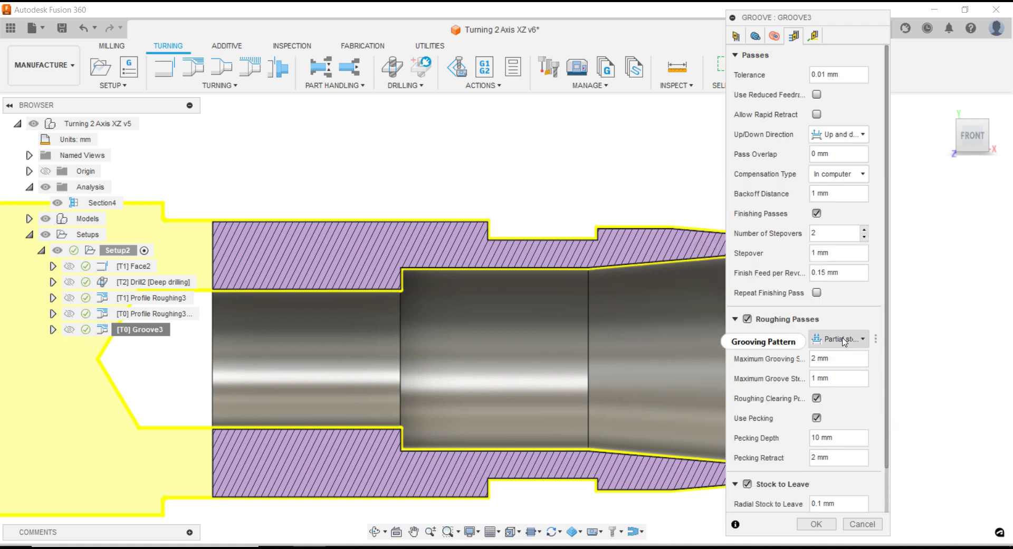
left_click(844, 339)
left_click(843, 356)
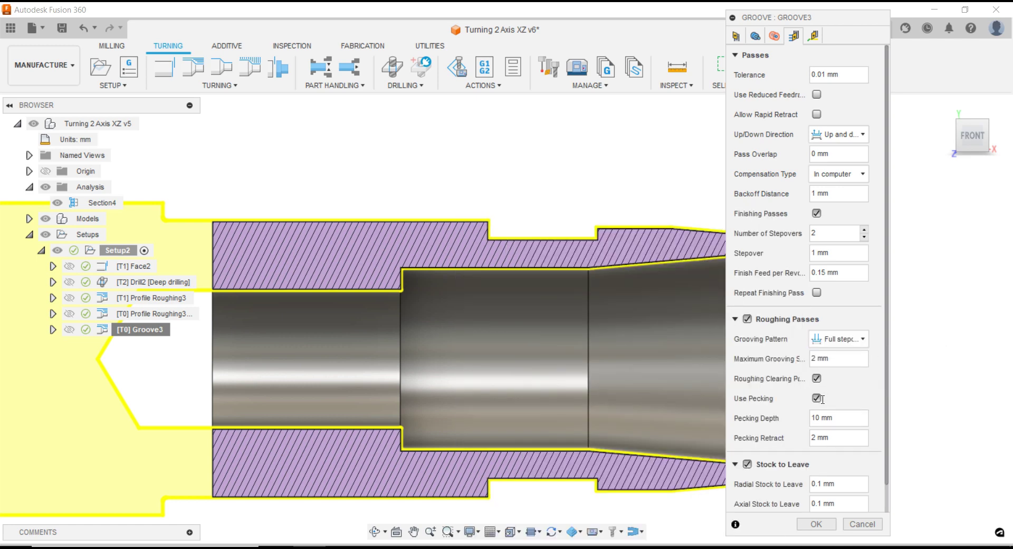
left_click_drag(821, 418, 804, 418)
type("5")
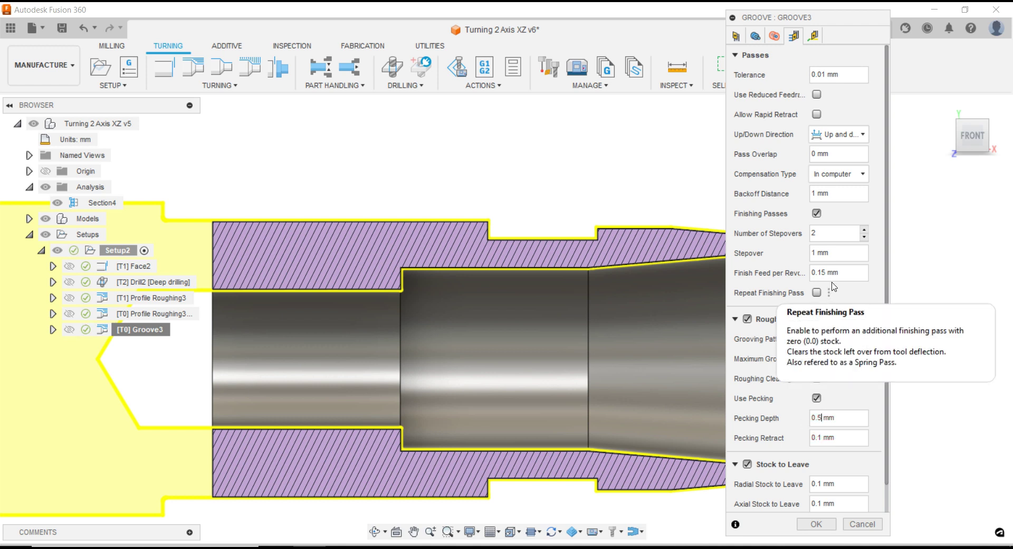
left_click(813, 35)
left_click(816, 428)
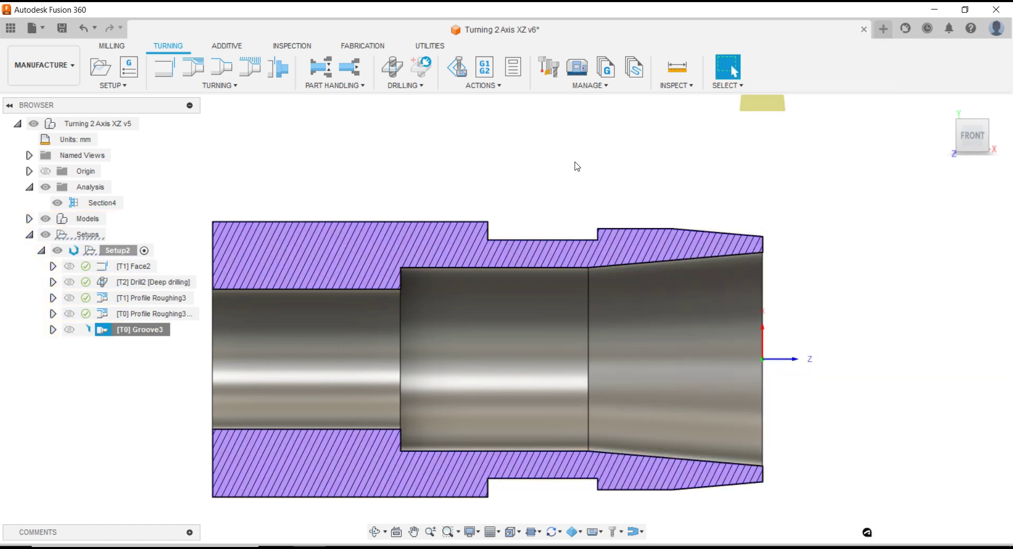
Switch Groove3 to Partial stepdown, set maximum groove stepdown to 5, and regenerate
right_click(158, 331)
left_click(180, 10)
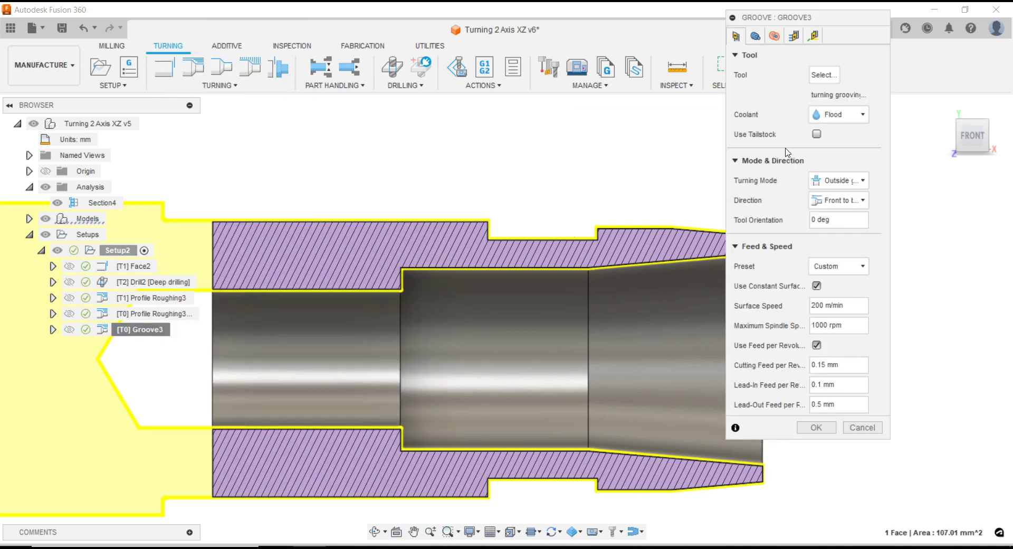
left_click(793, 36)
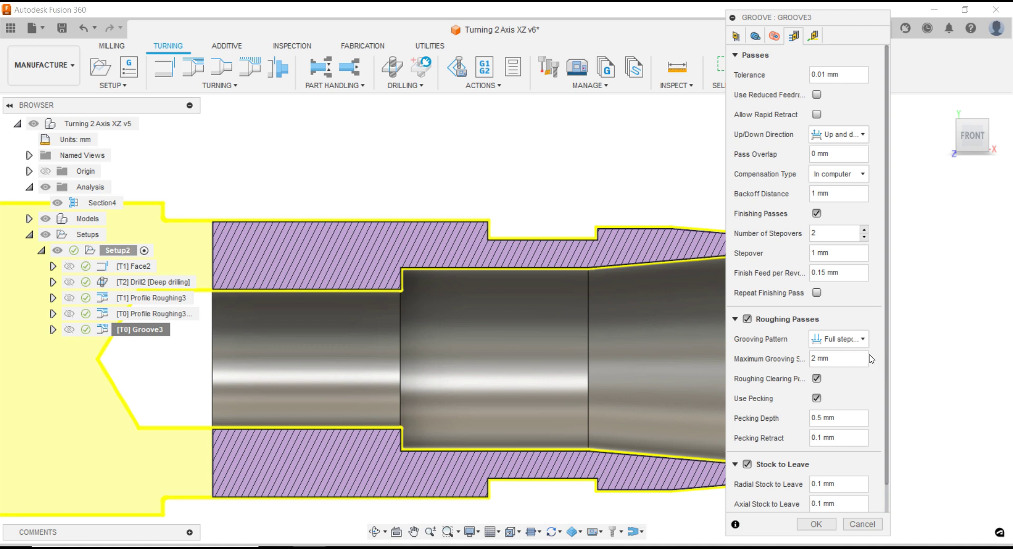
left_click(854, 340)
left_click(854, 371)
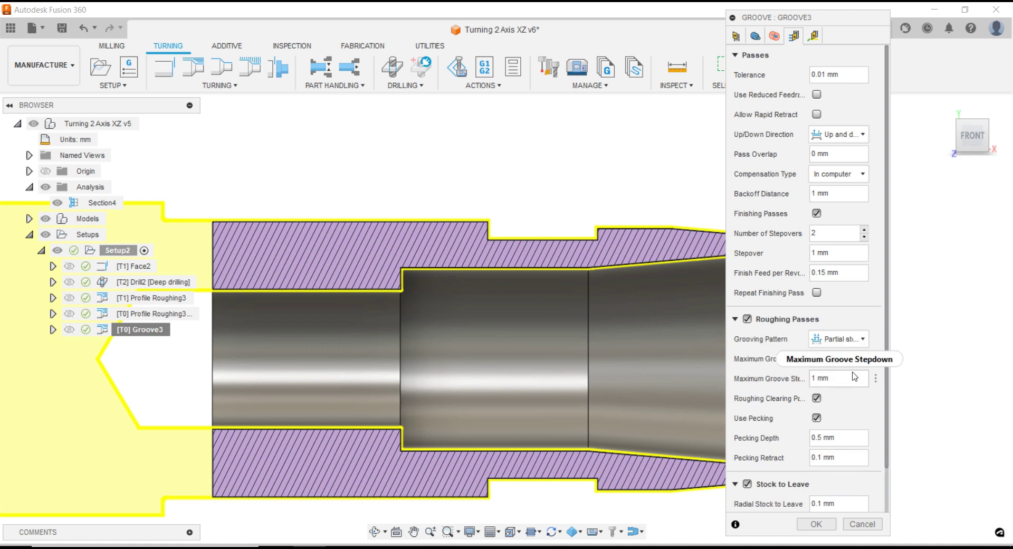
mouse_move(837, 359)
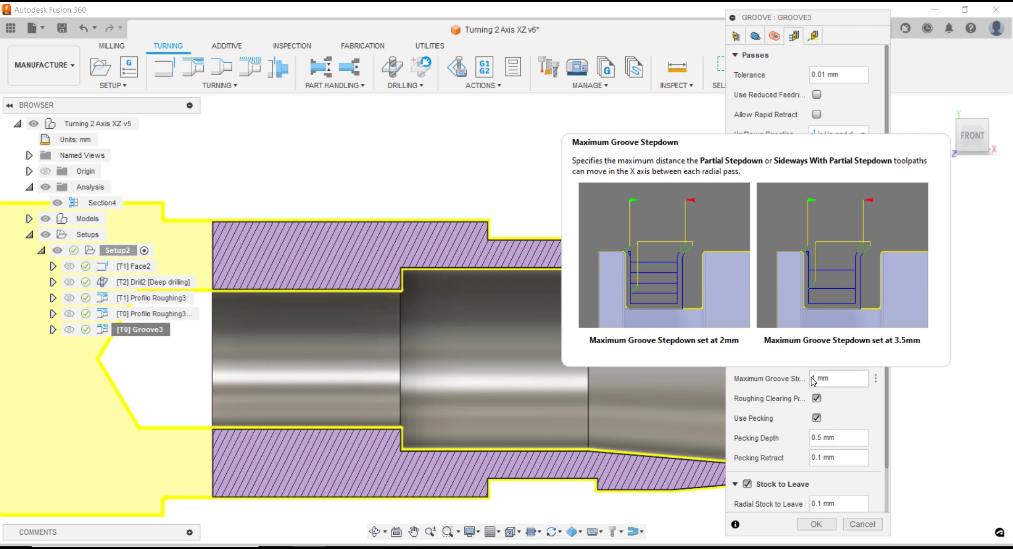
double_click(812, 378)
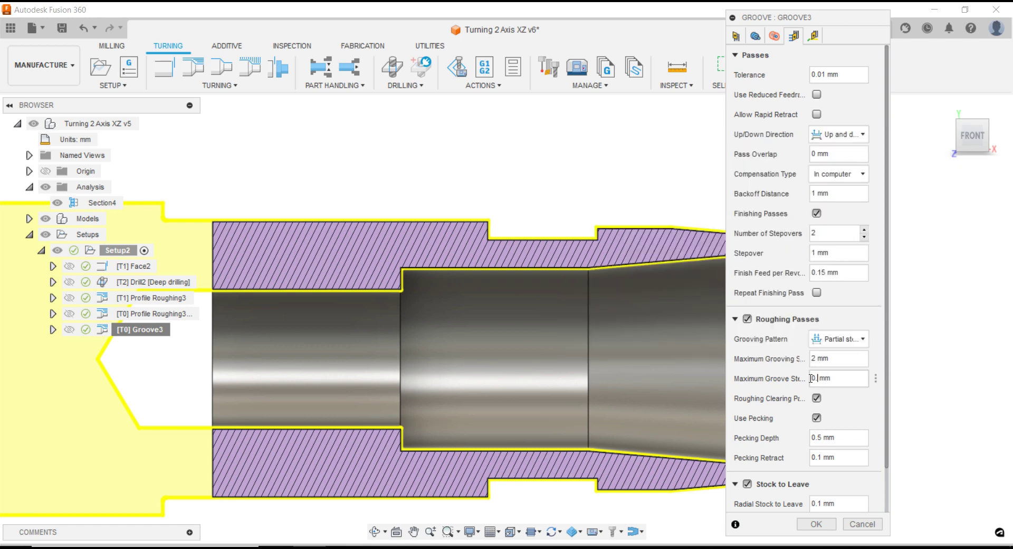
type("5")
left_click(813, 525)
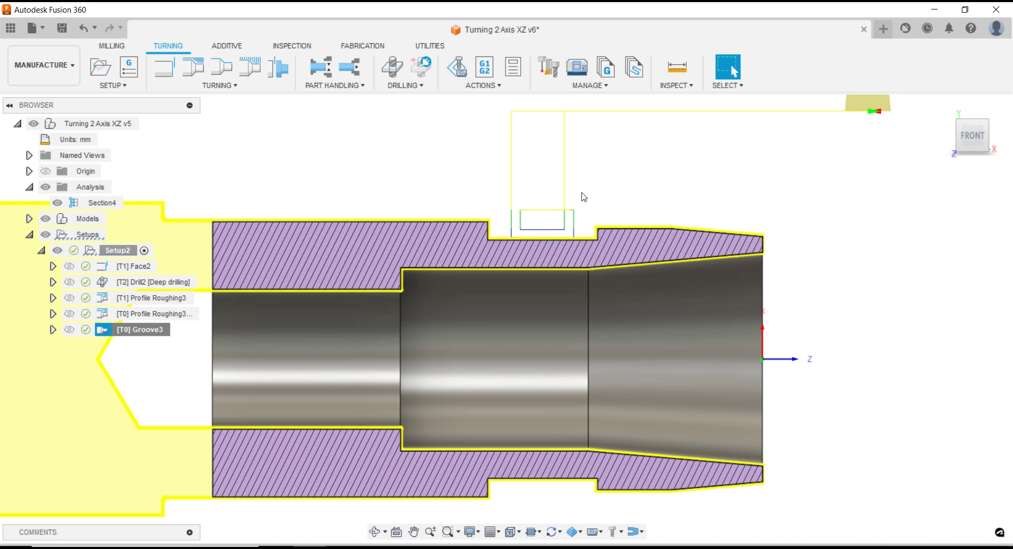
Set Groove3's up/down direction to Only down and regenerate the toolpath
right_click(146, 338)
left_click(159, 13)
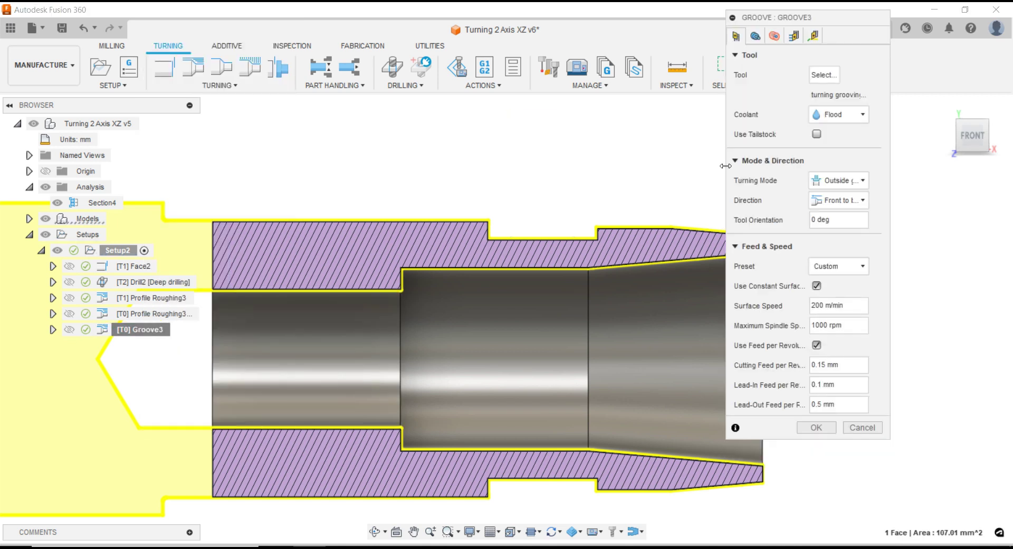
left_click(793, 36)
left_click(847, 137)
left_click(854, 160)
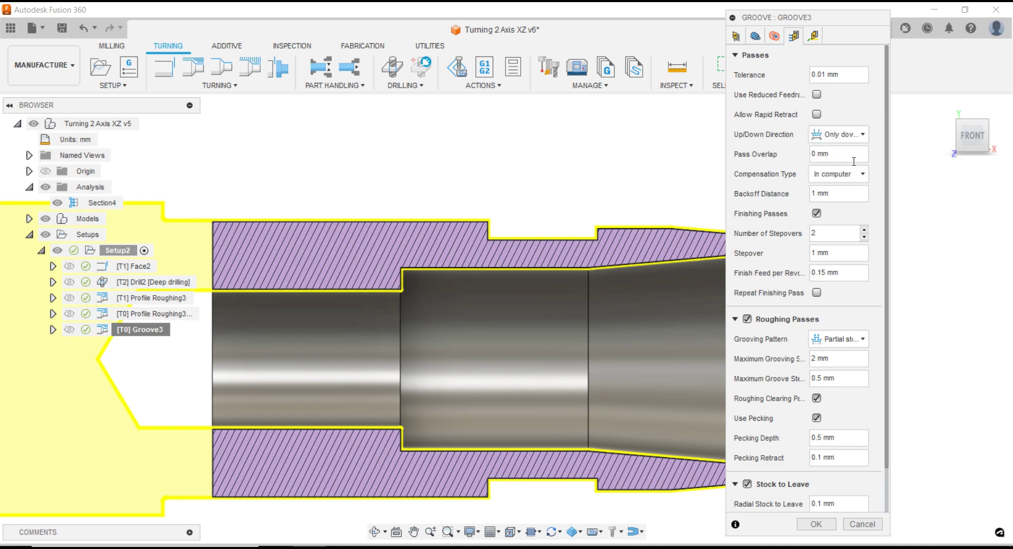
left_click(816, 522)
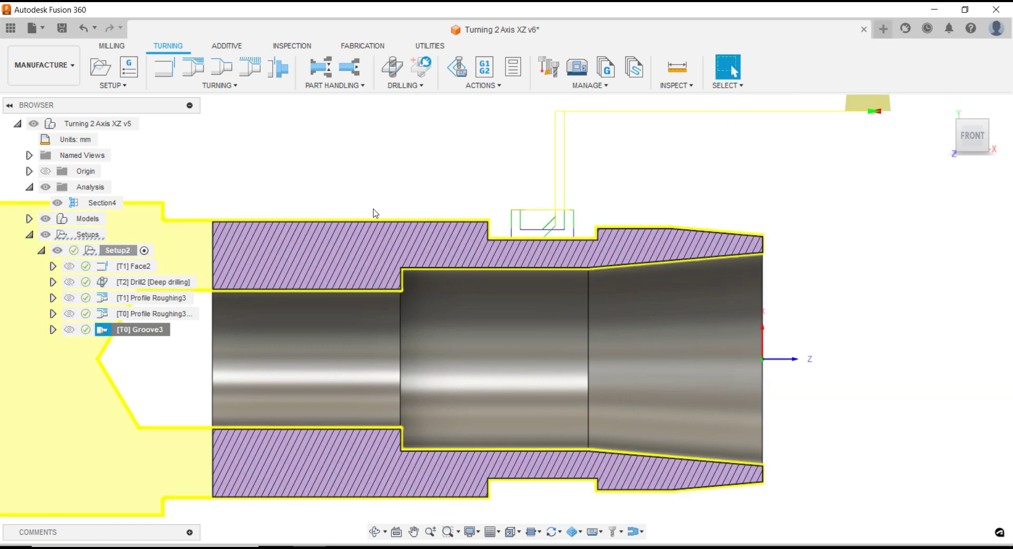
right_click(134, 334)
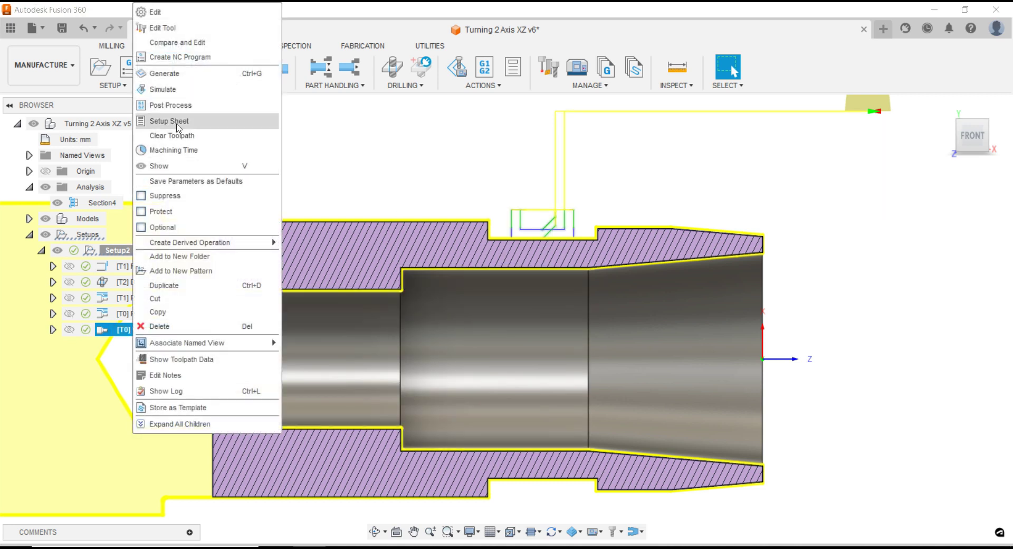
left_click(158, 90)
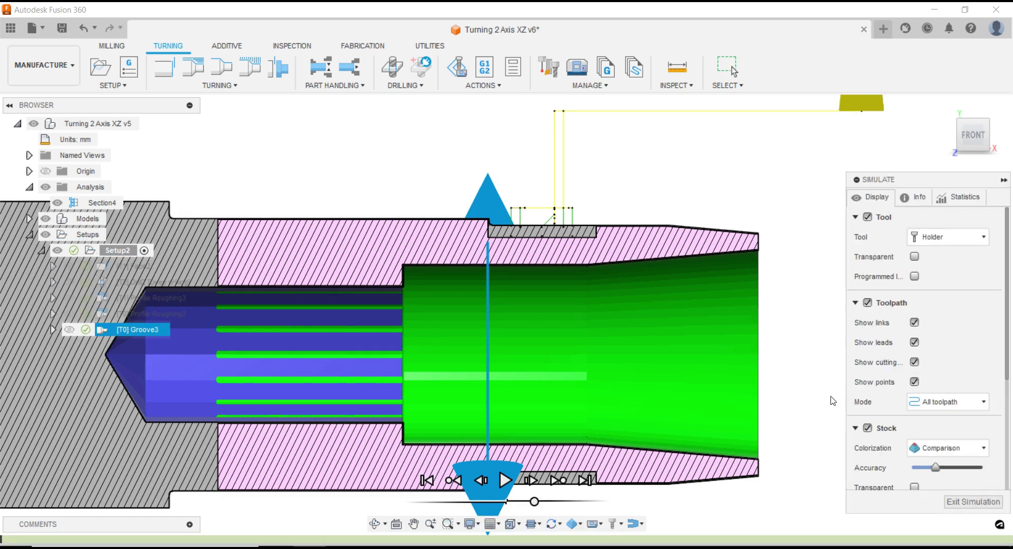
left_click(505, 481)
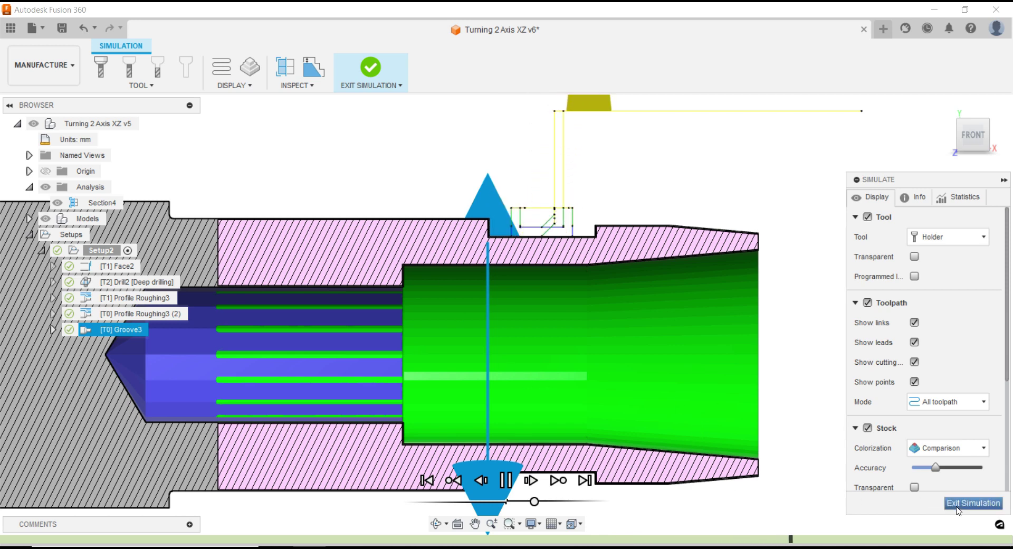
left_click(972, 502)
Change Groove3's maximum grooving stepover value and regenerate the toolpath
right_click(159, 339)
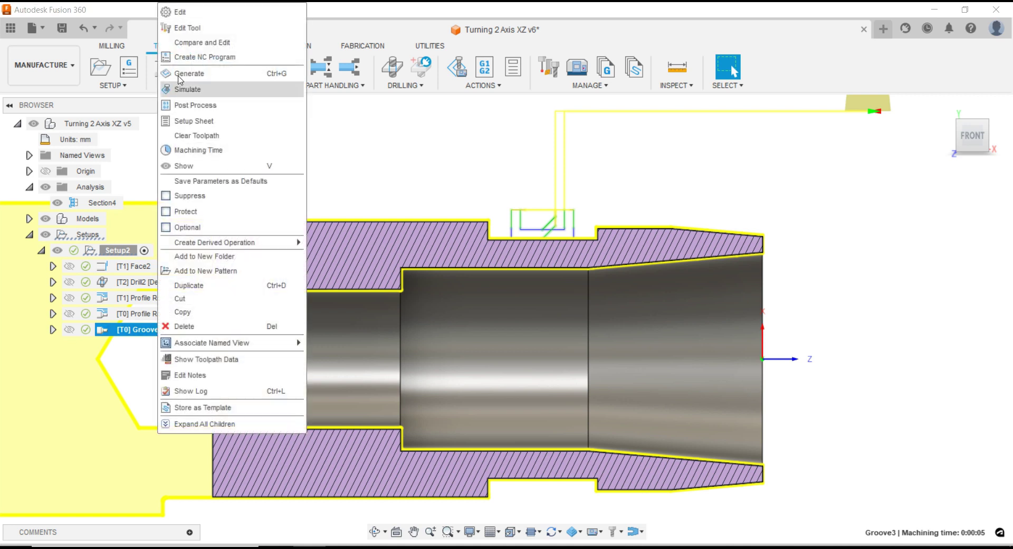
left_click(175, 11)
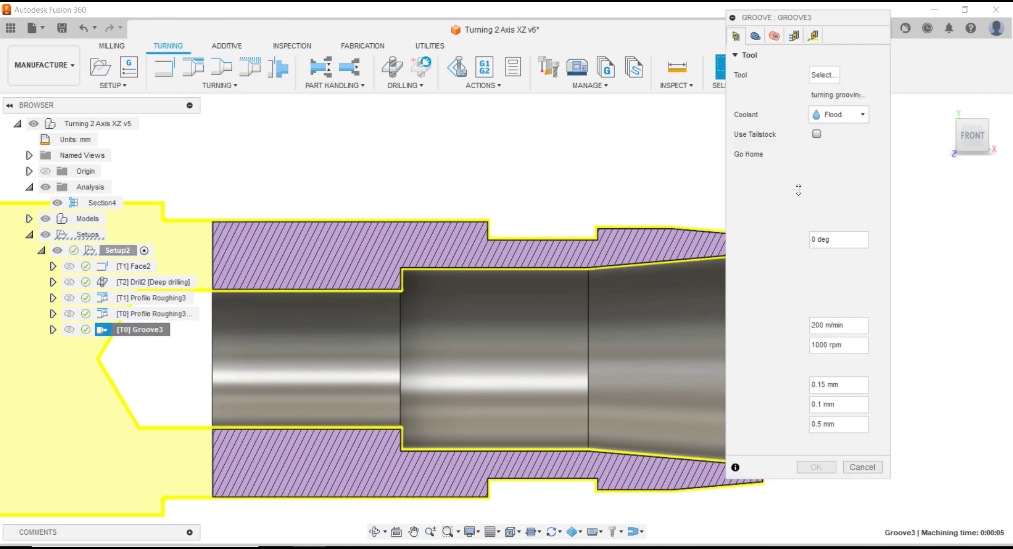
left_click(793, 35)
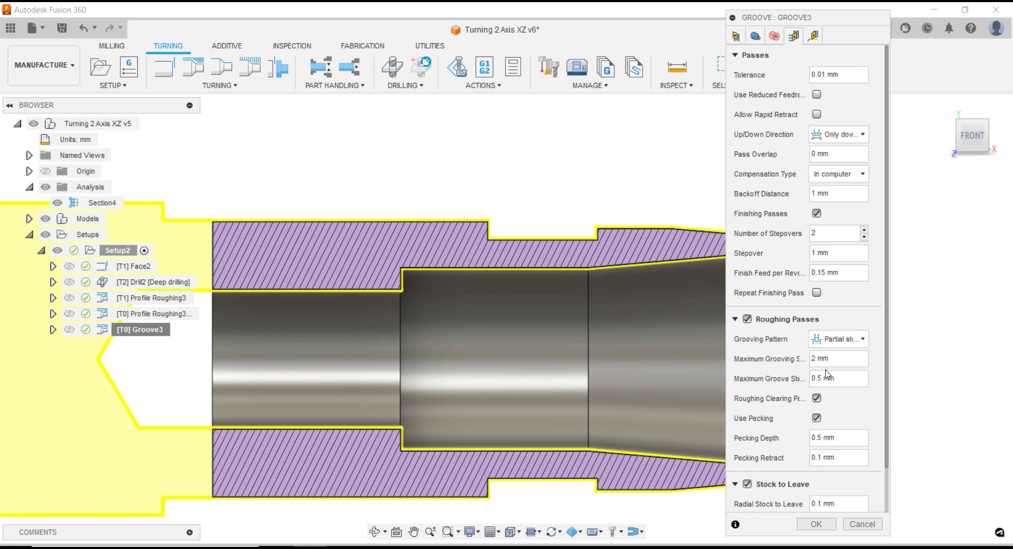
mouse_move(837, 358)
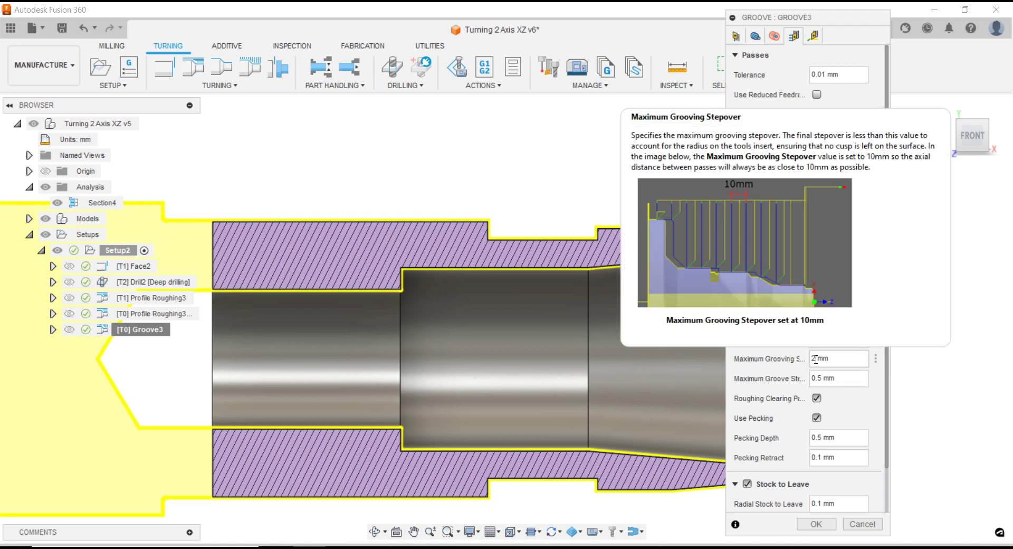
double_click(812, 359)
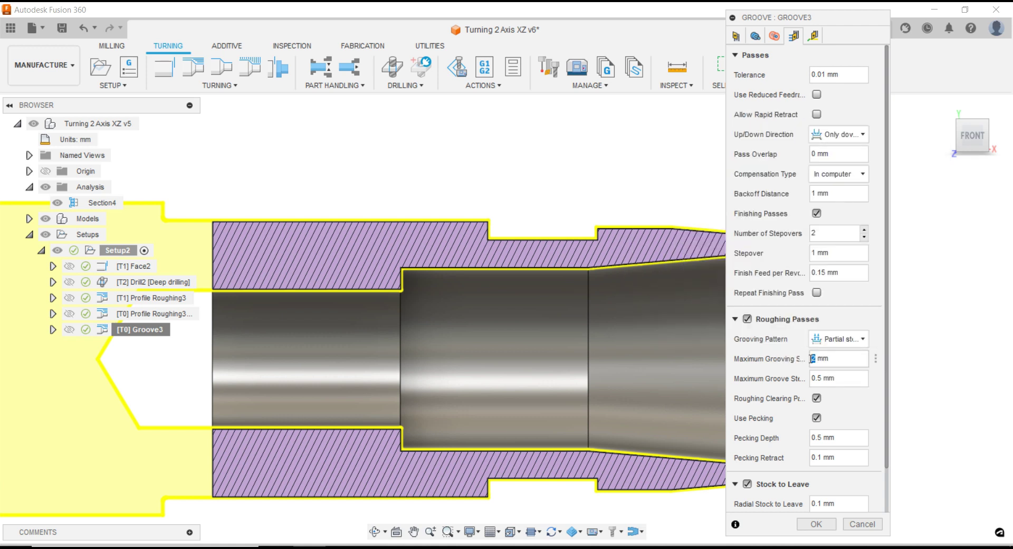
type("1")
left_click(816, 524)
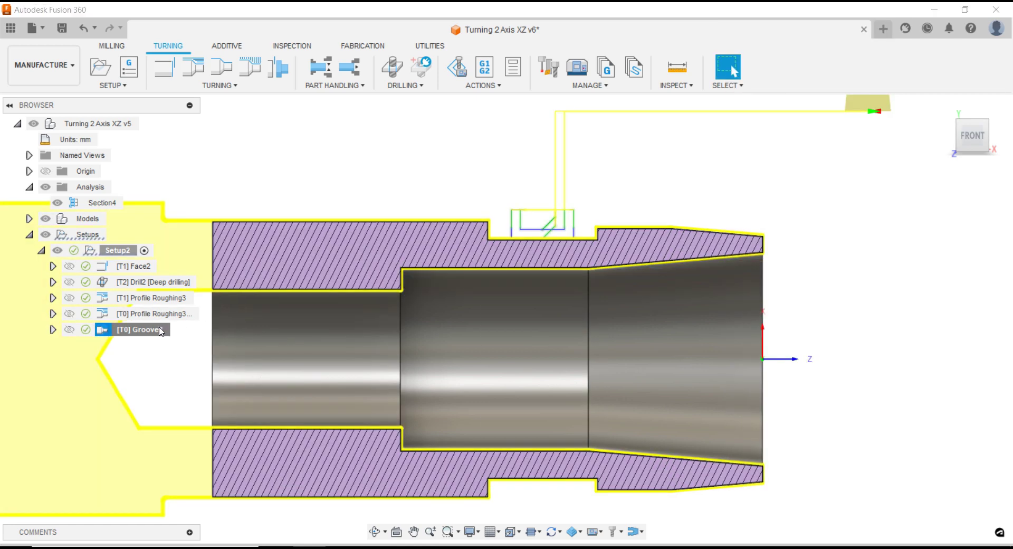
Turn off pecking, keep Partial stepdown, set a 0.1 mm finishing stepover, and regenerate
right_click(138, 329)
left_click(372, 147)
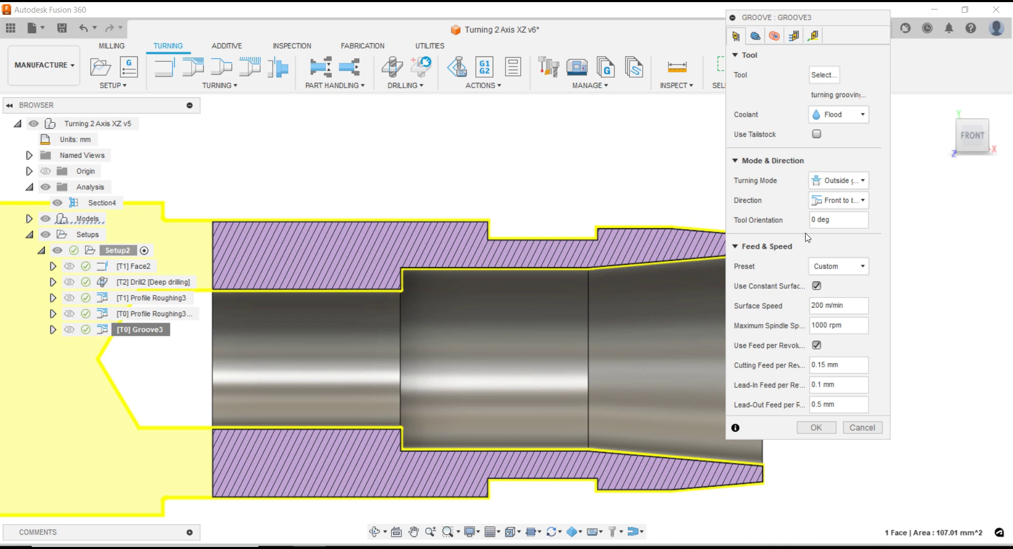
left_click(793, 36)
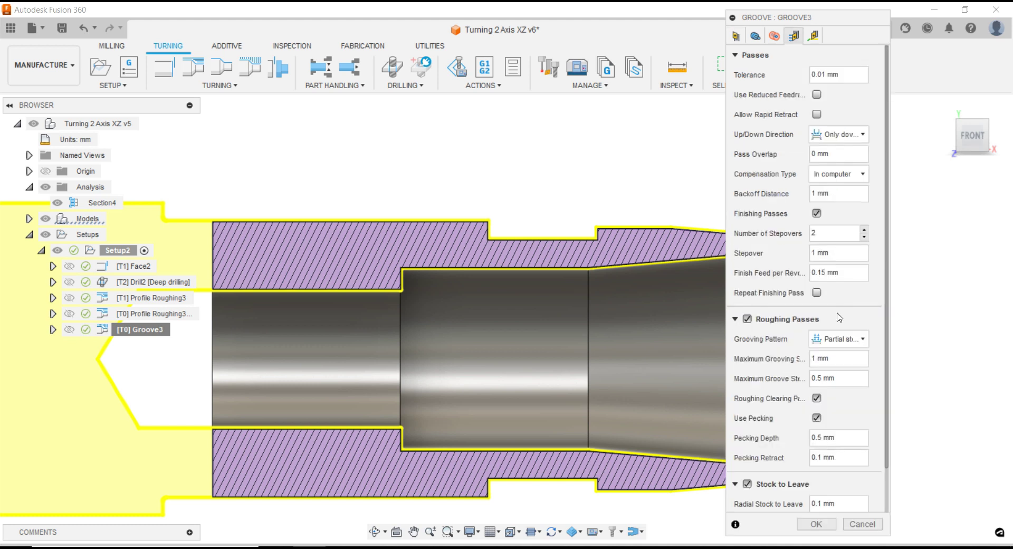
left_click(817, 418)
left_click(833, 342)
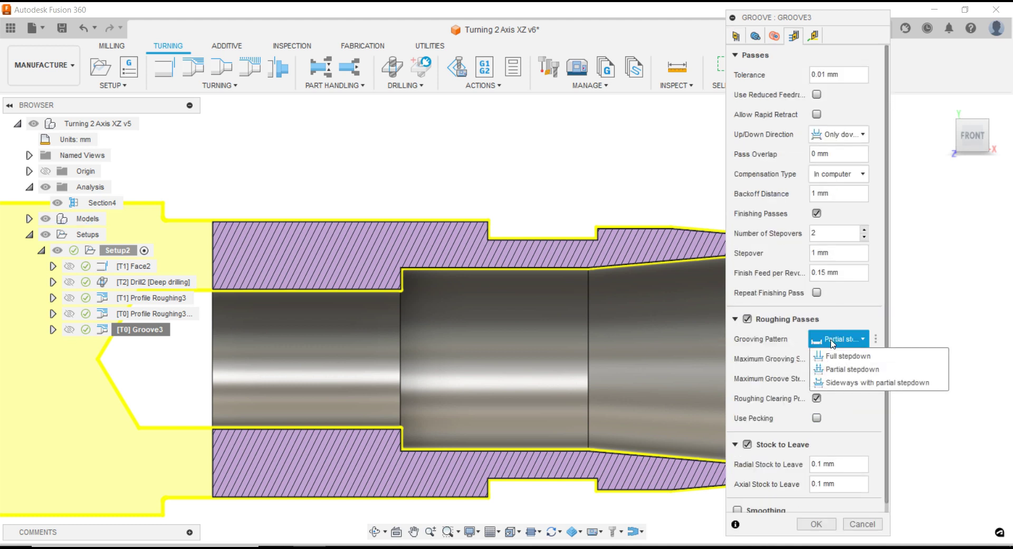
left_click(835, 369)
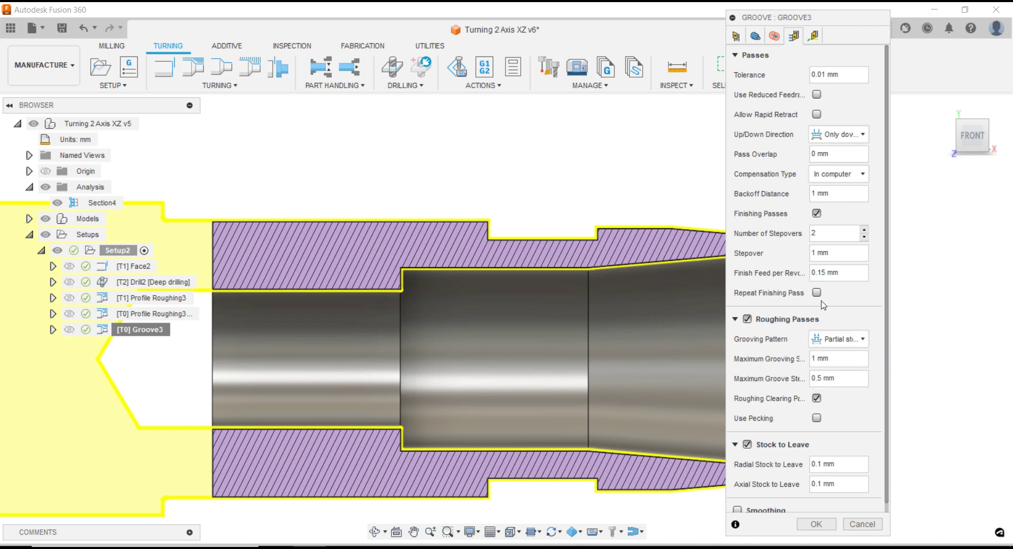
mouse_move(837, 252)
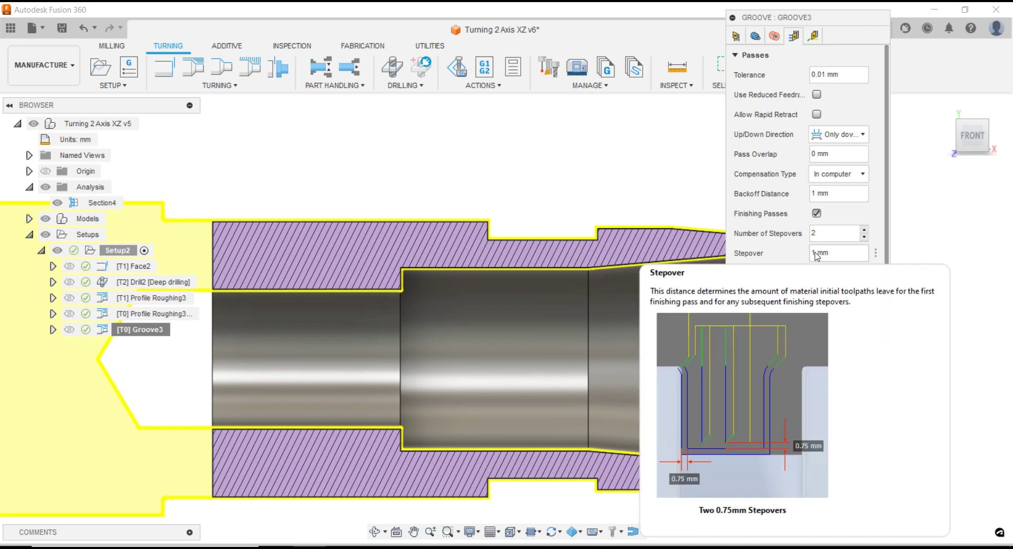
double_click(813, 253)
type("0.1")
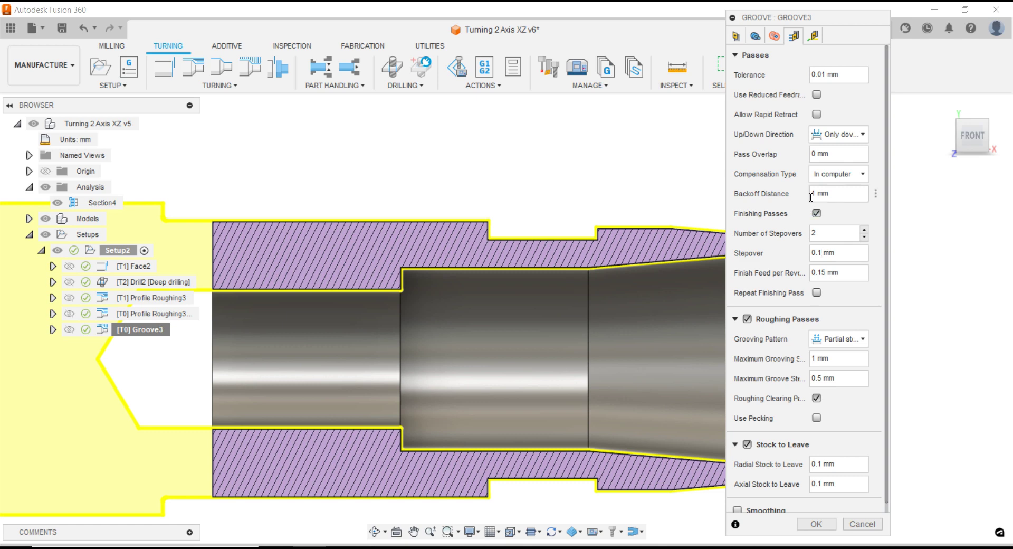
left_click(809, 521)
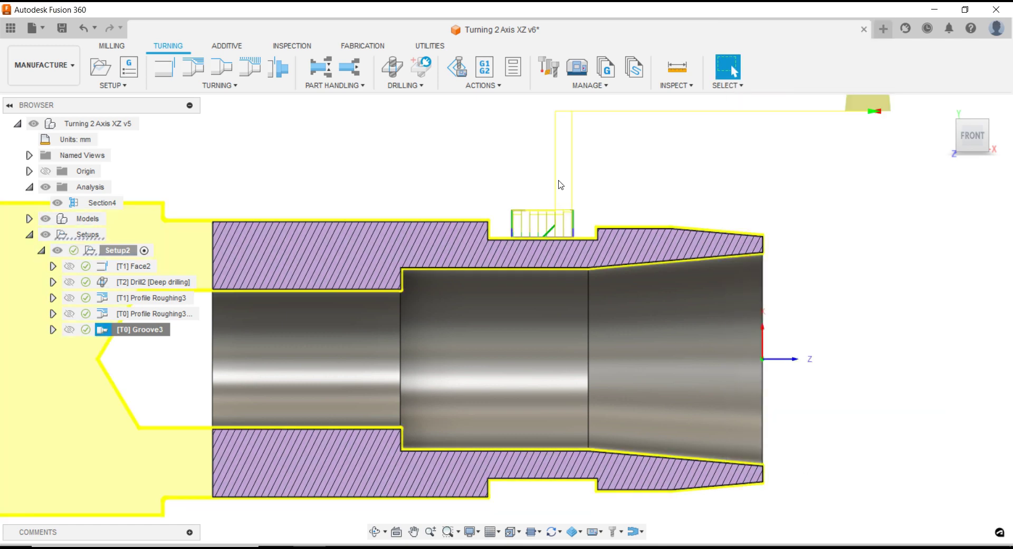
scroll(495, 191, "up", 2)
scroll(494, 191, "up", 2)
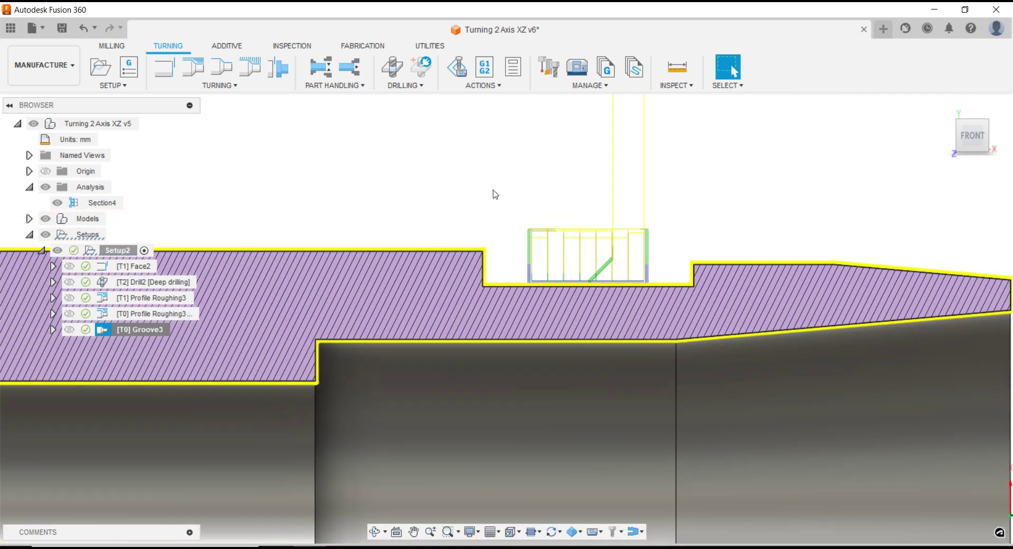
scroll(608, 204, "down", 2)
Raise the maximum grooving stepover from 1 mm to 2 mm and regenerate Groove3
right_click(150, 329)
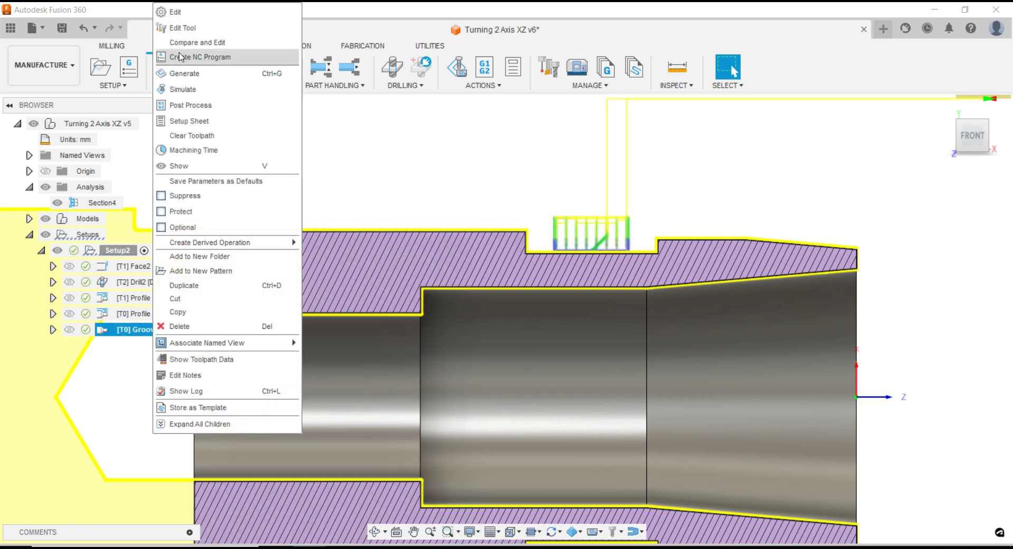
left_click(181, 17)
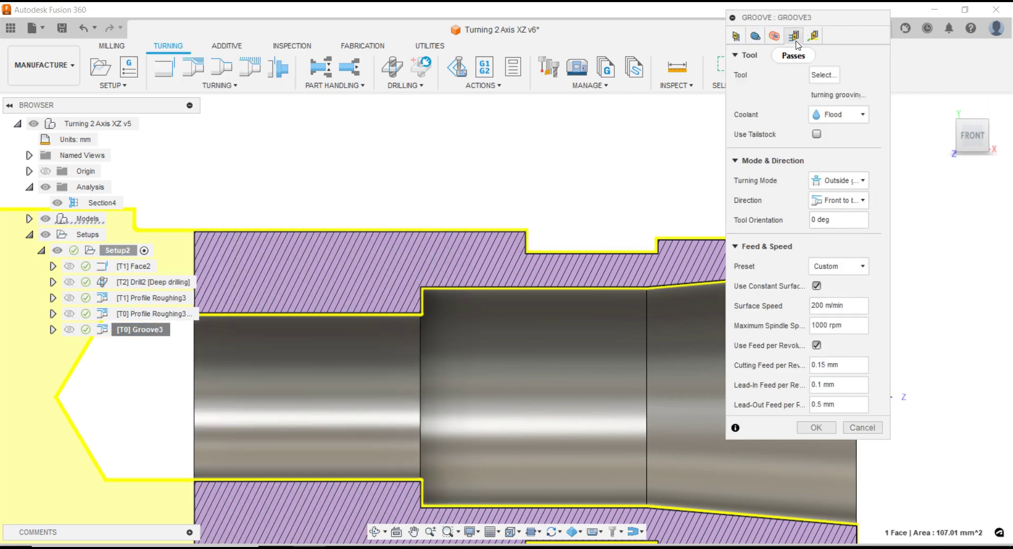
left_click(793, 35)
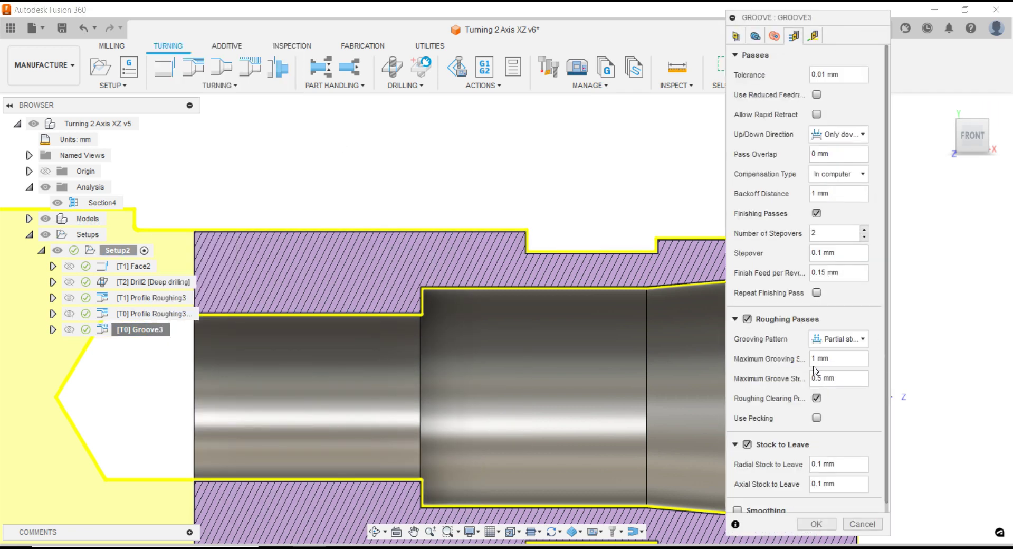
double_click(813, 360)
left_click(816, 524)
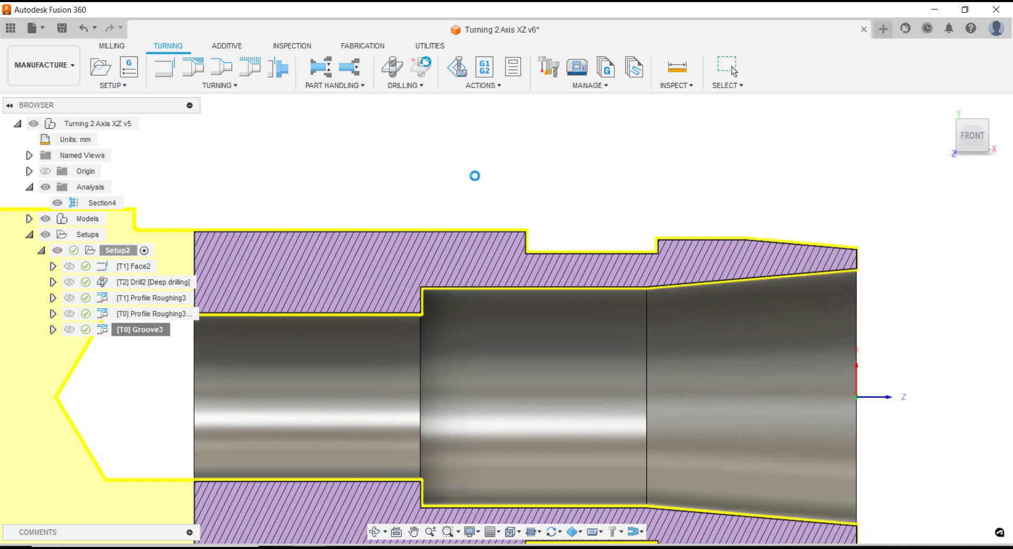
Simulate the regenerated Groove3 toolpath (0:00:17 machining) and start playback
right_click(164, 333)
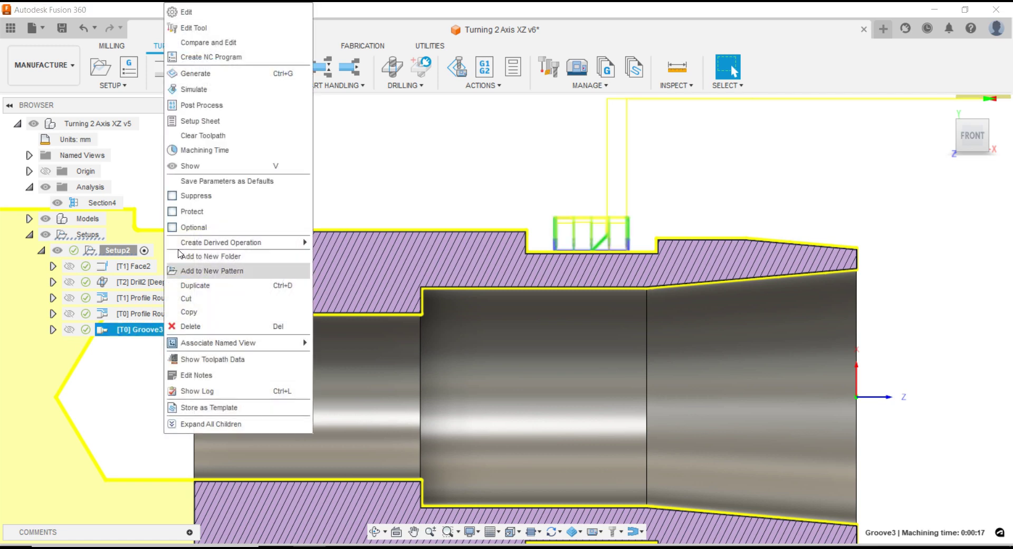
left_click(195, 89)
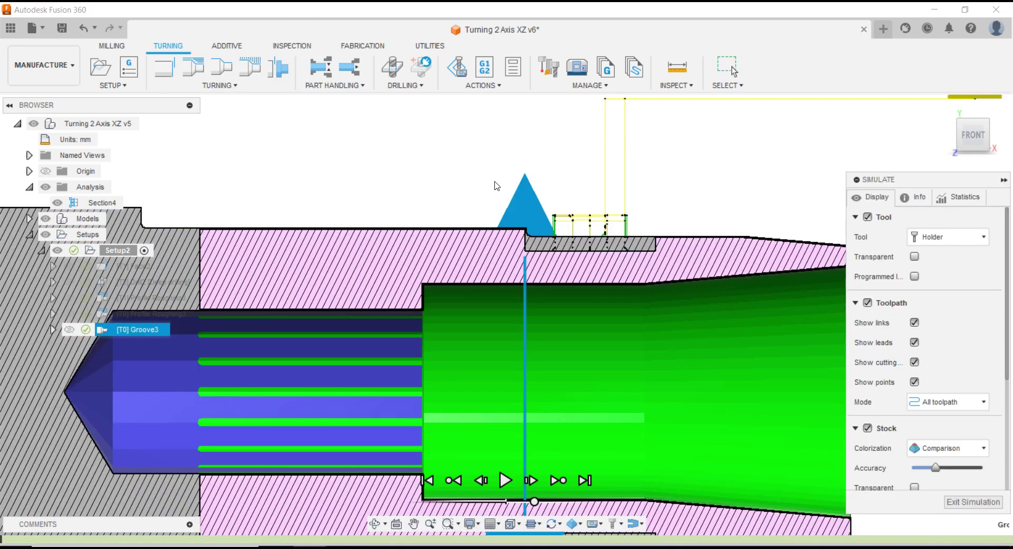
left_click(509, 486)
scroll(373, 248, "down", 1)
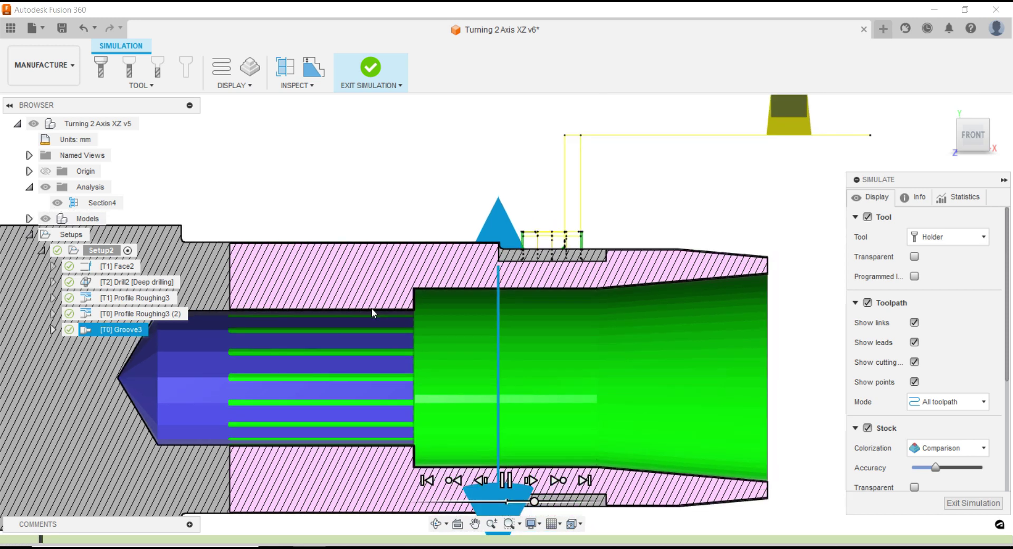
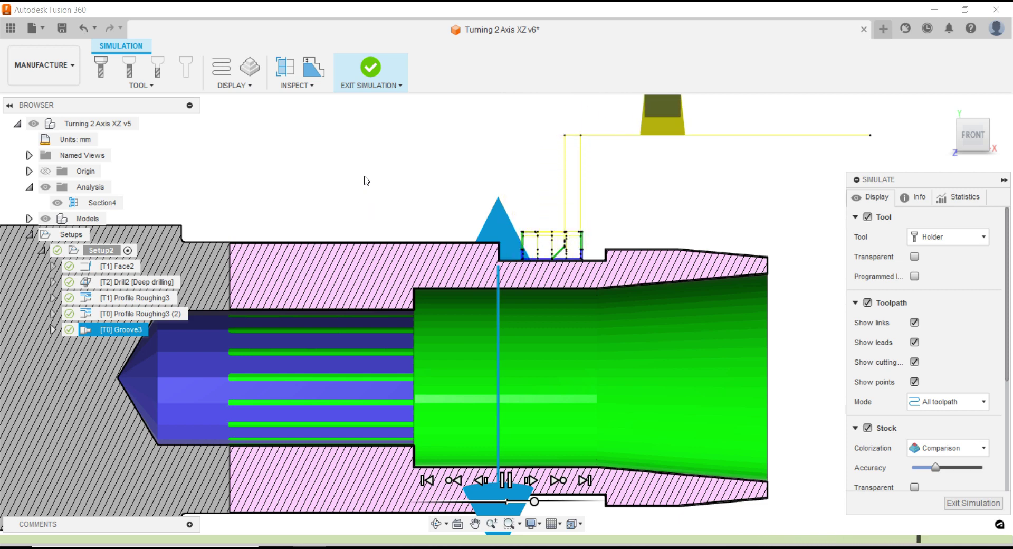
Exit the simulation and cut Groove3's finishing stepovers below 2, then regenerate its toolpath
left_click(376, 79)
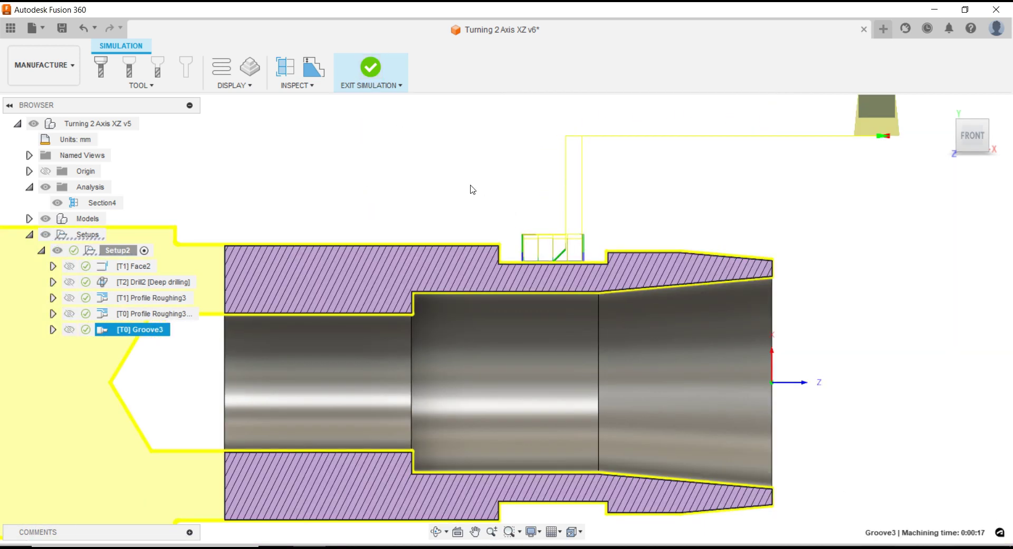
right_click(132, 329)
left_click(161, 12)
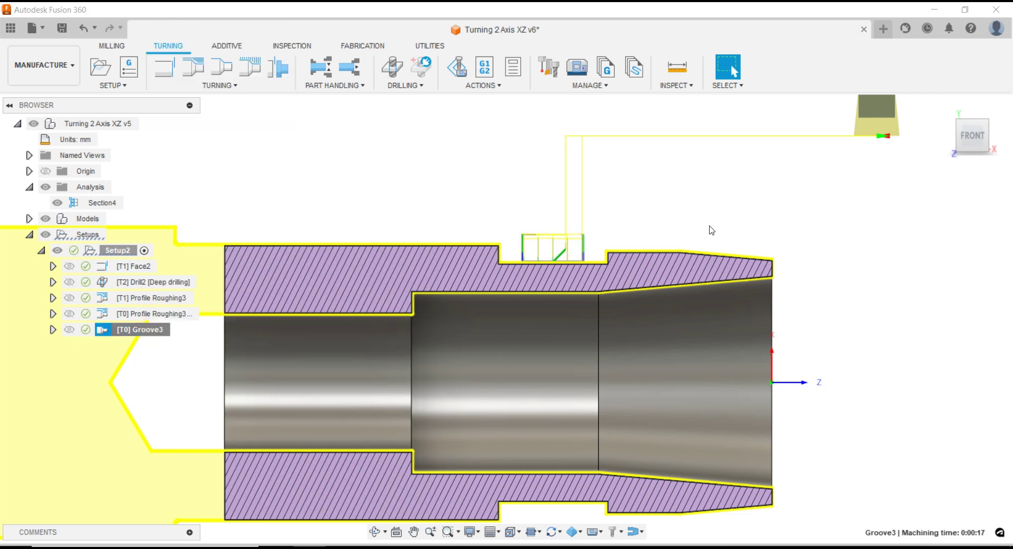
left_click(800, 37)
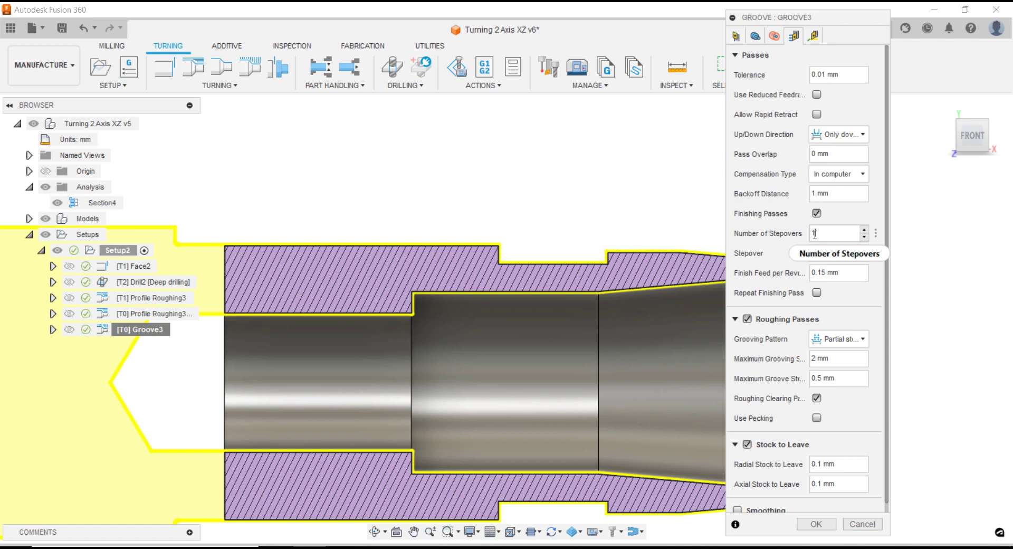
left_click(816, 523)
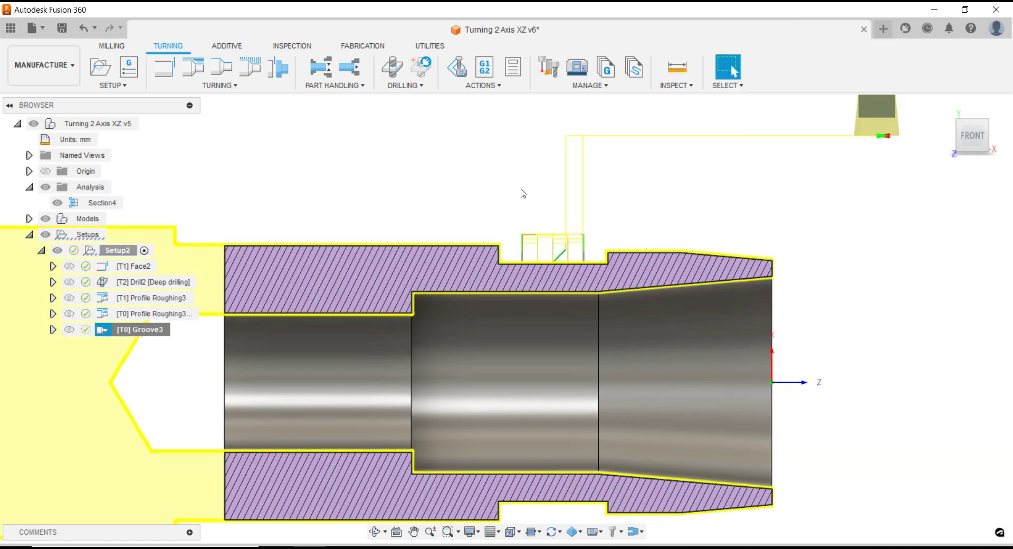
right_click(151, 330)
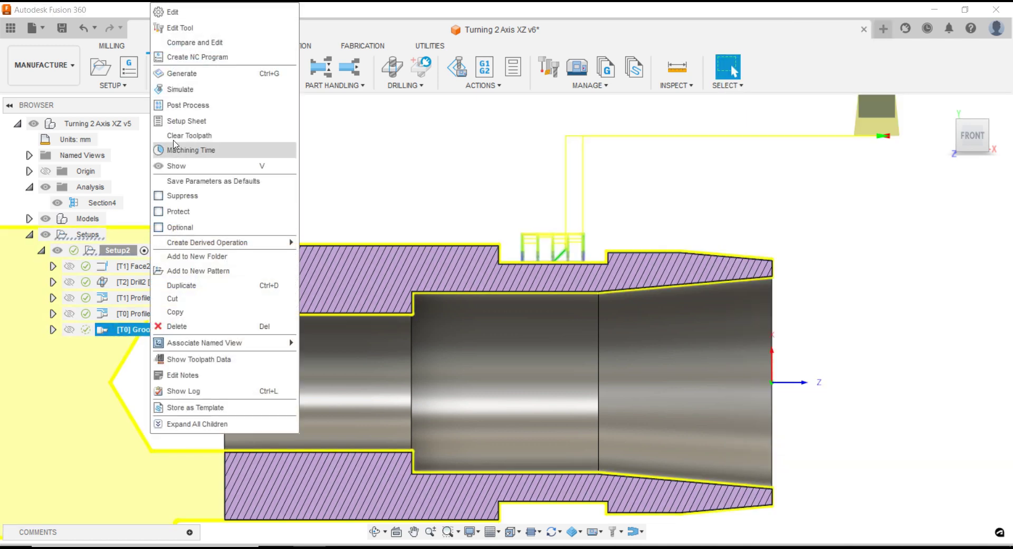
left_click(227, 83)
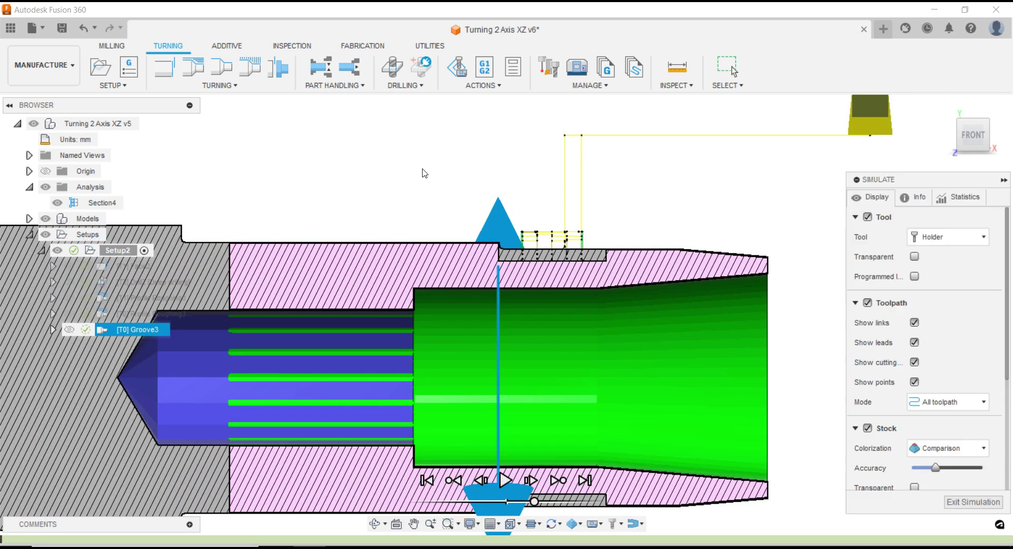
left_click(506, 480)
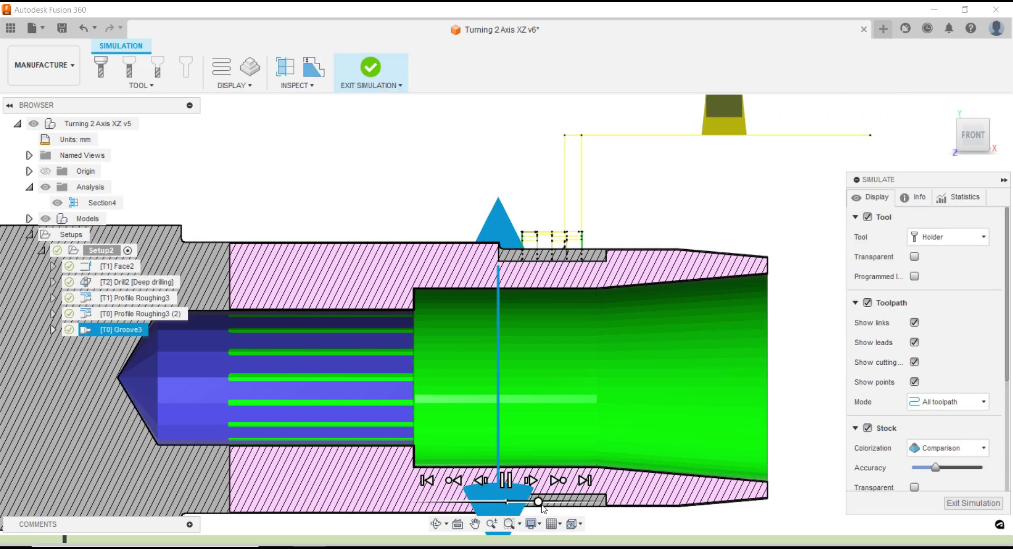
left_click_drag(534, 501, 542, 501)
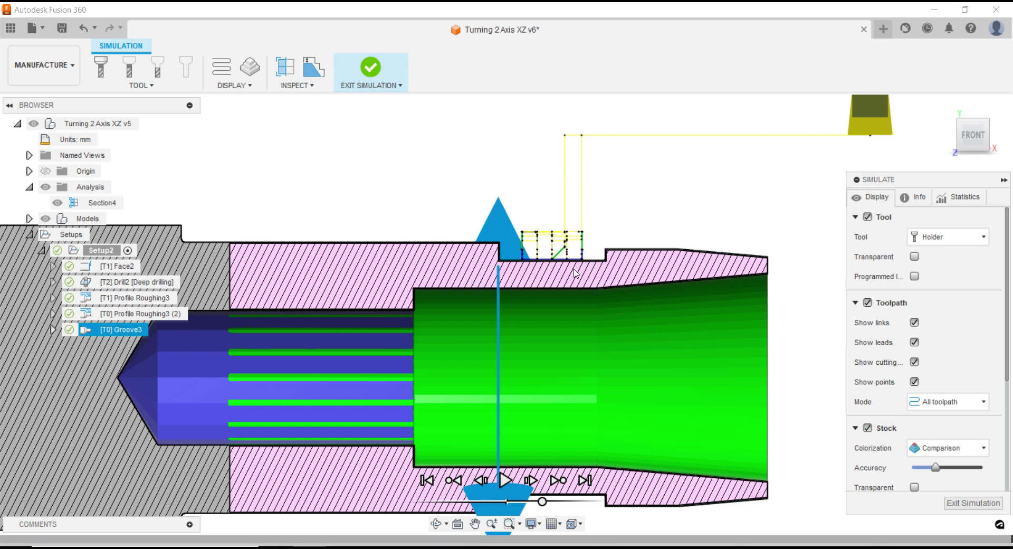
left_click(966, 502)
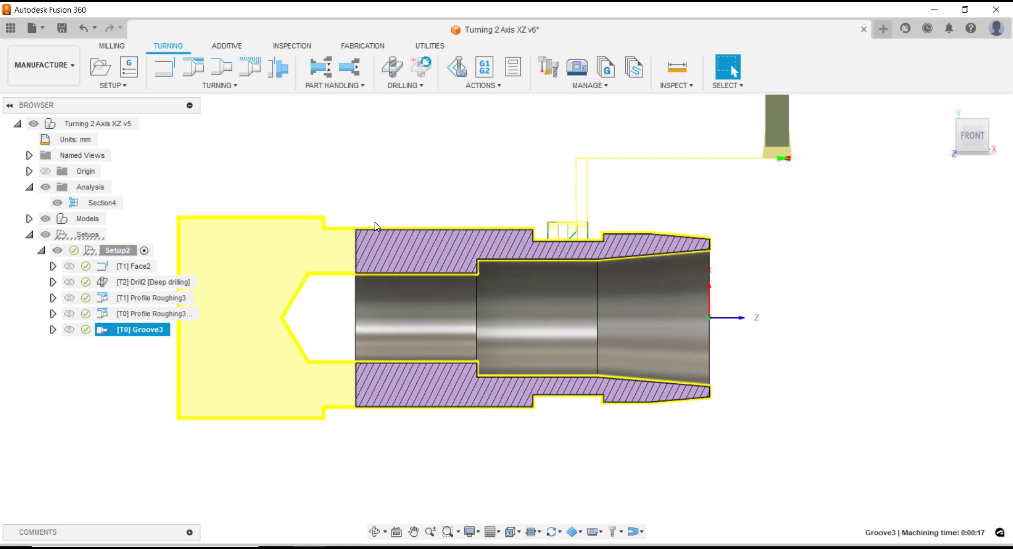
Add a Turning Profile Finishing operation that uses the VNMT09T301 - DVLN-R right-hand tool
left_click(219, 84)
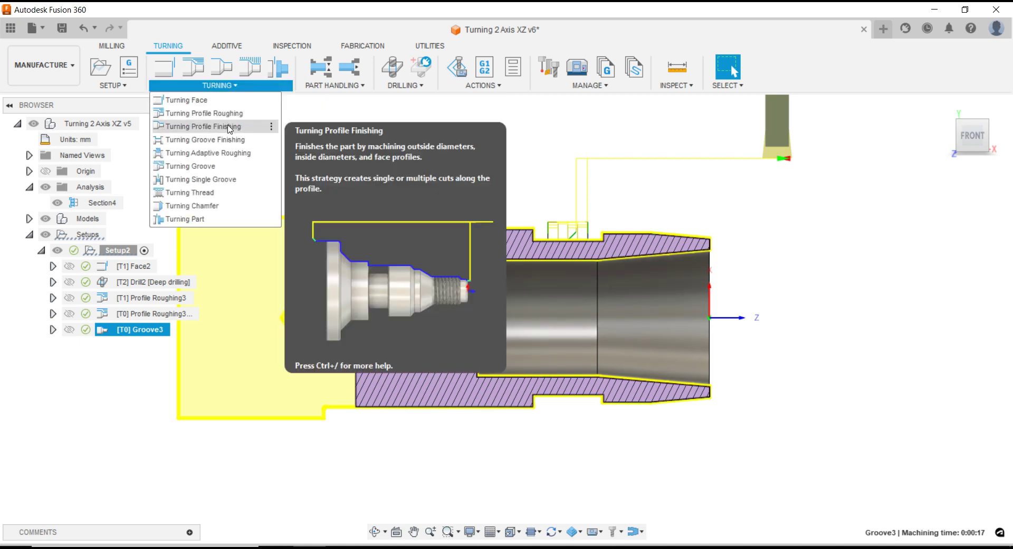
left_click(229, 128)
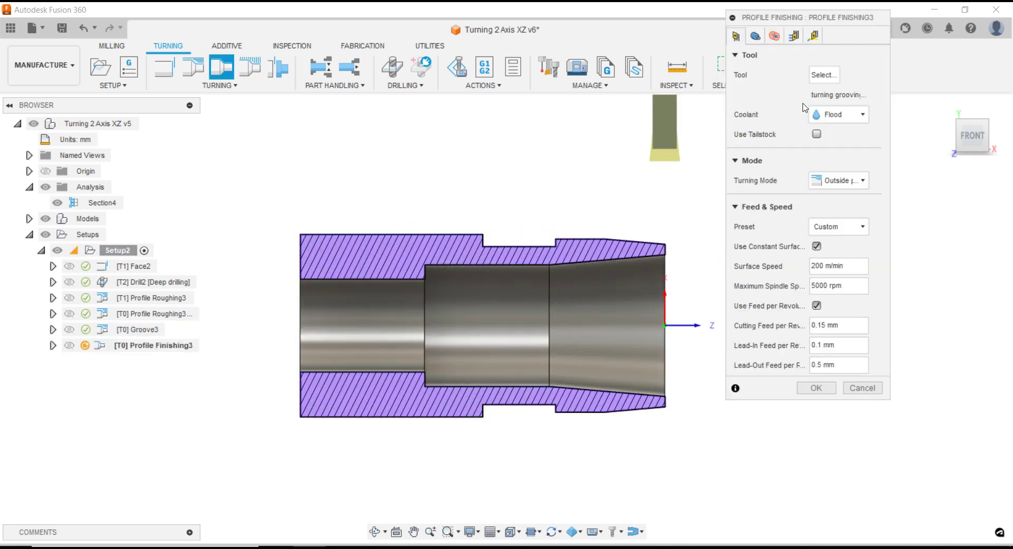
left_click(821, 76)
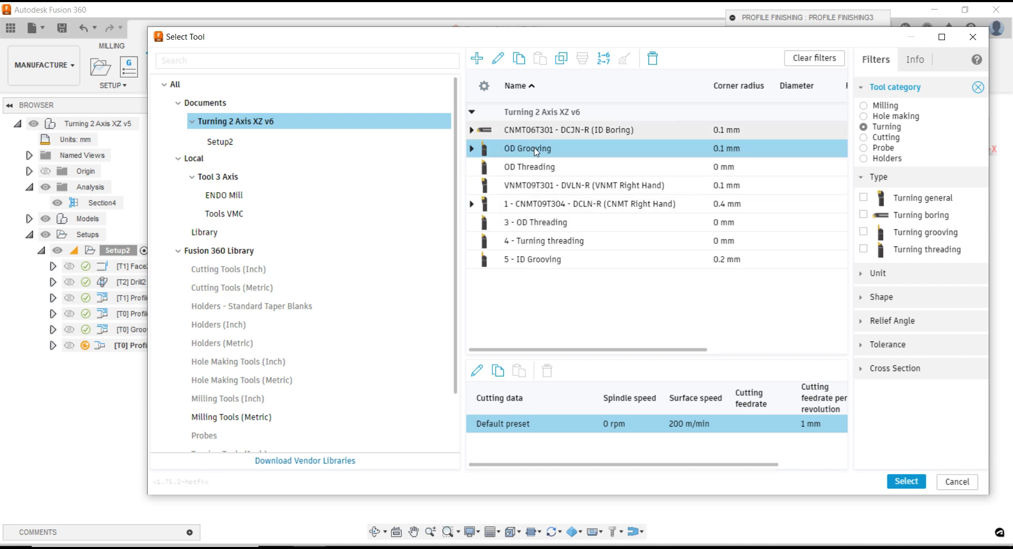
left_click(534, 166)
left_click(538, 186)
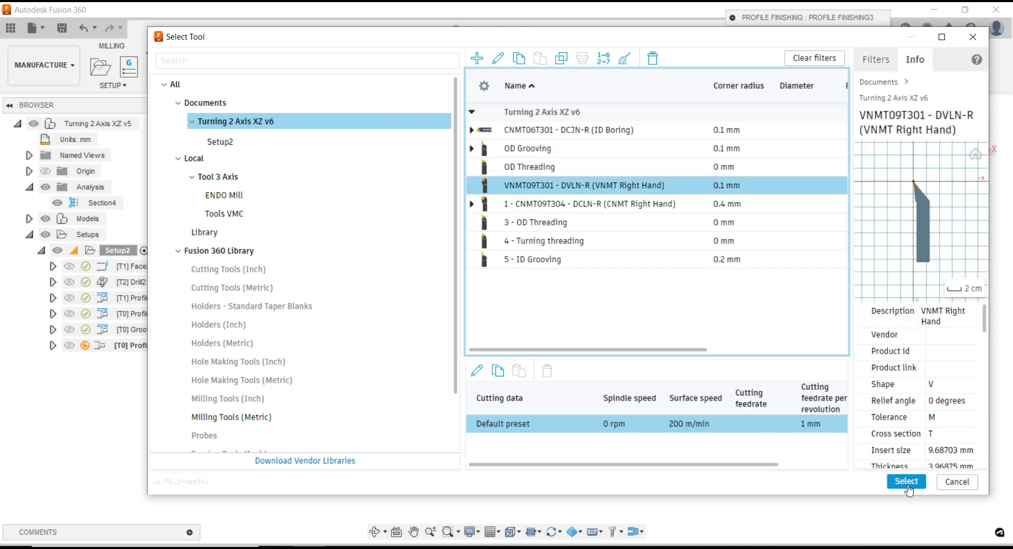
left_click(906, 481)
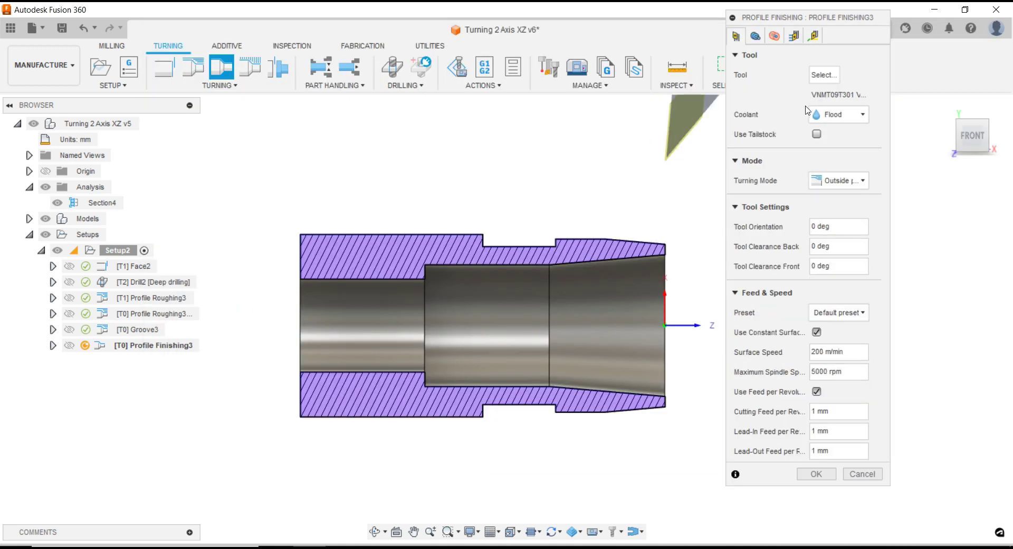
Set 2000 rpm maximum spindle speed, 0.1 cutting and lead-in feeds, and 0.5 lead-out feed
double_click(823, 373)
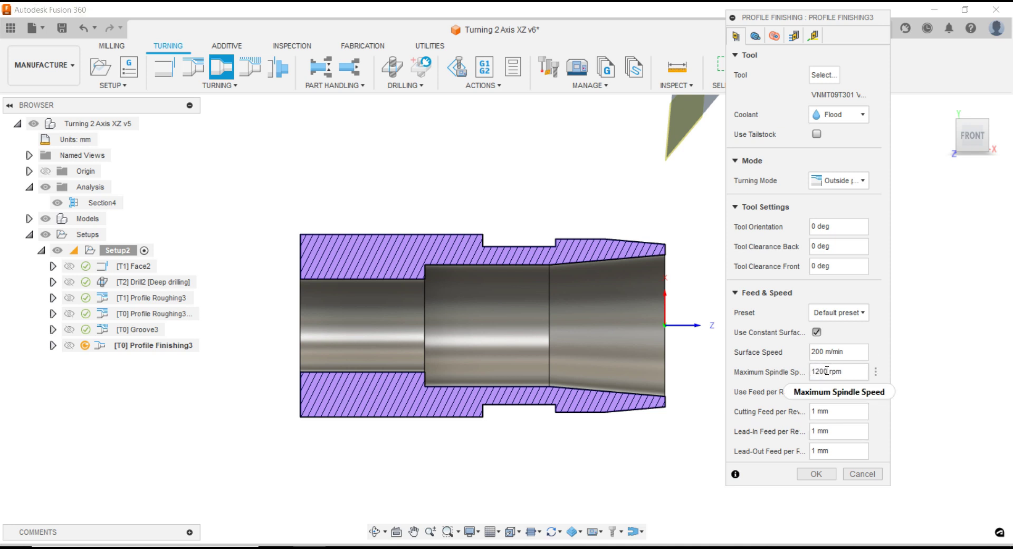
double_click(810, 372)
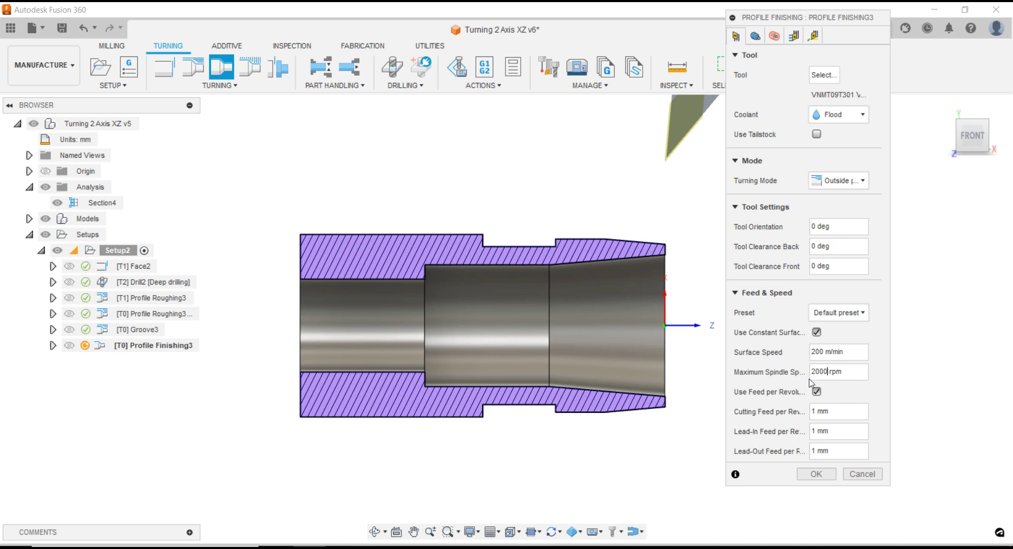
double_click(812, 412)
type(".1")
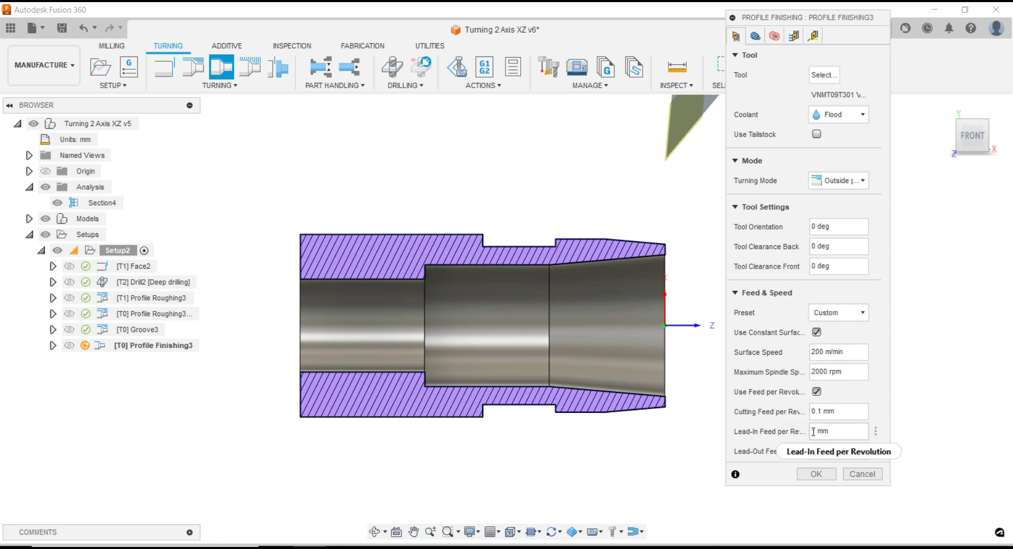
double_click(813, 431)
type("0.1")
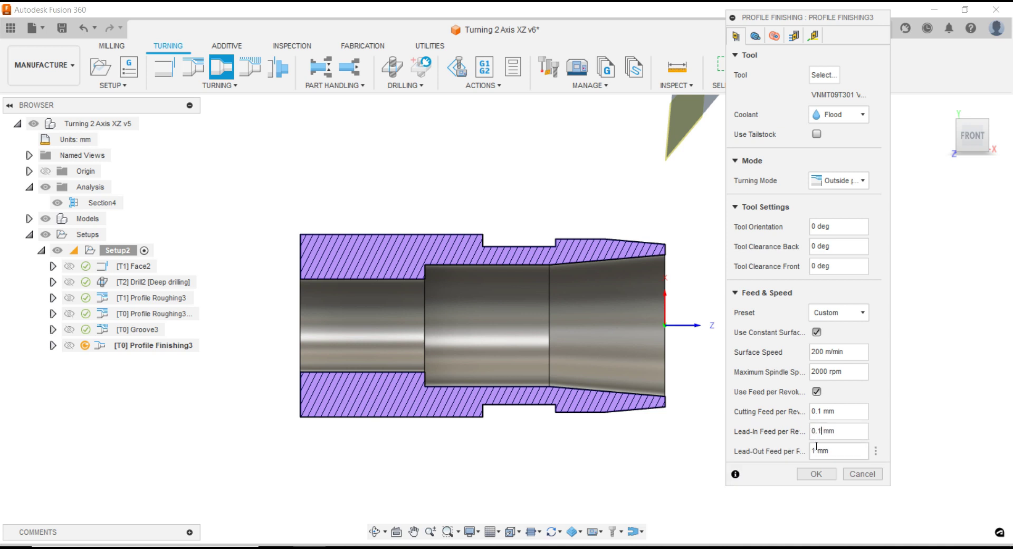
double_click(812, 450)
type("0.5")
Set a 1.5 mm front and 4 mm back tangential extension, then generate the finishing toolpath
left_click(756, 36)
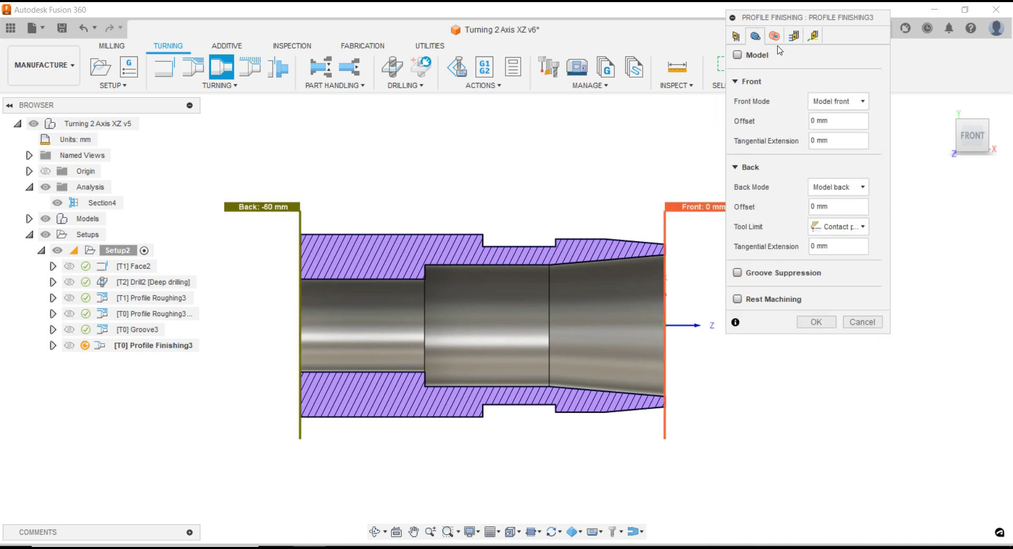
double_click(809, 143)
double_click(807, 246)
left_click(774, 35)
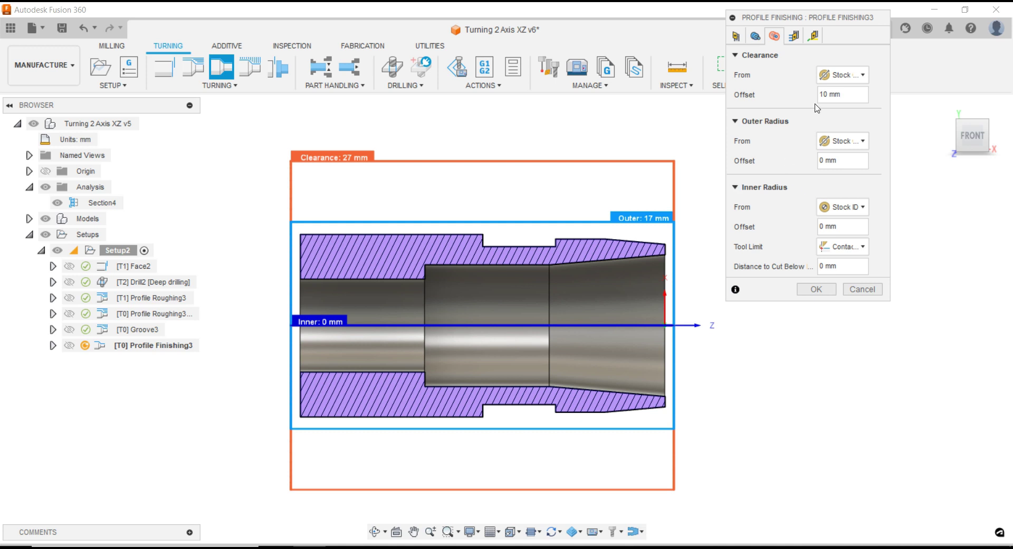
left_click(793, 35)
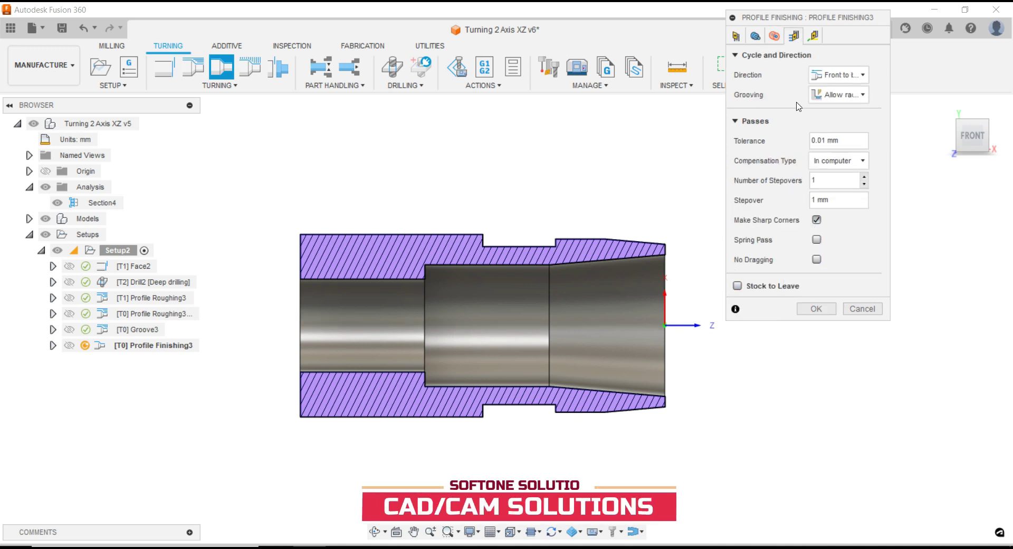
left_click(813, 36)
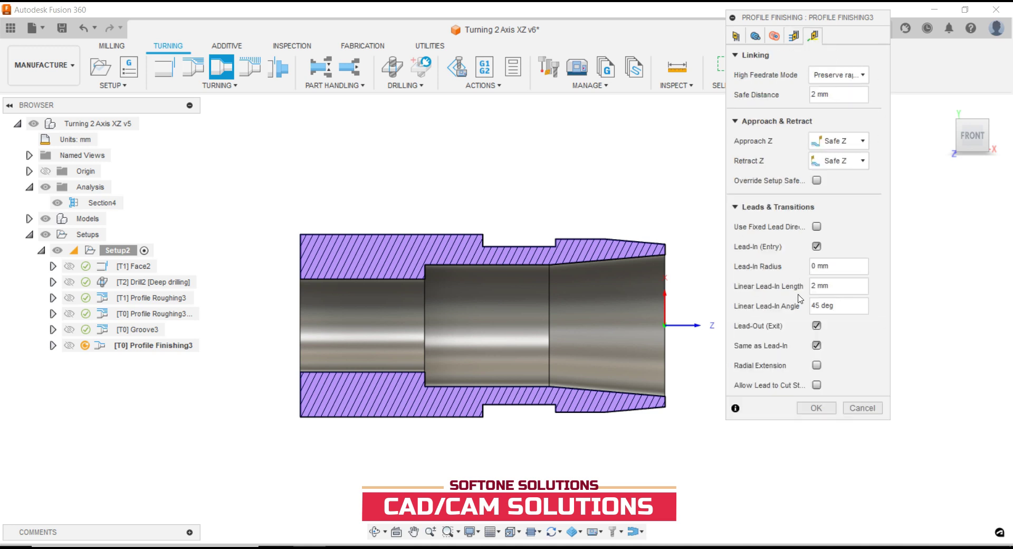
left_click(813, 408)
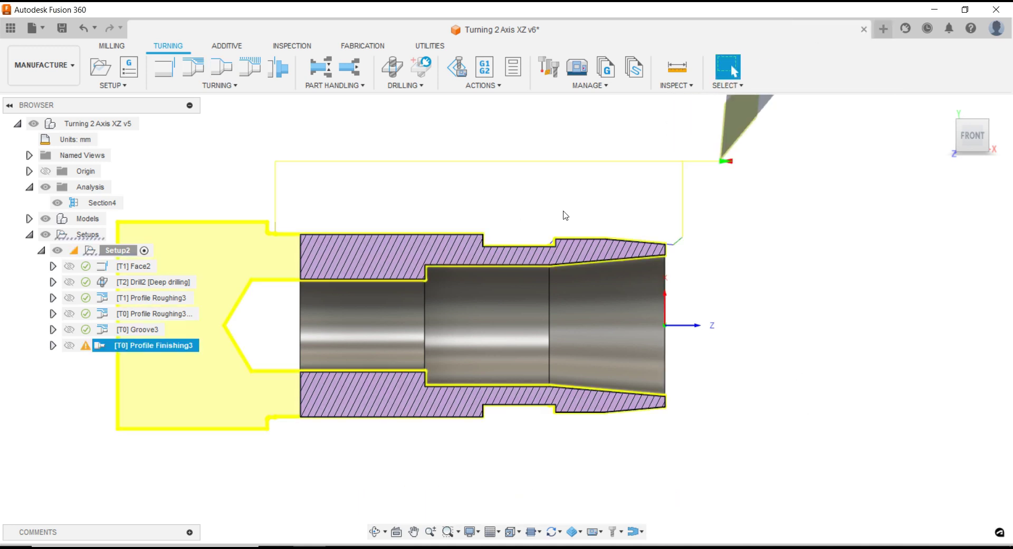
Zoom in and out around the part to inspect the Profile Finishing3 toolpath
scroll(343, 225, "up", 3)
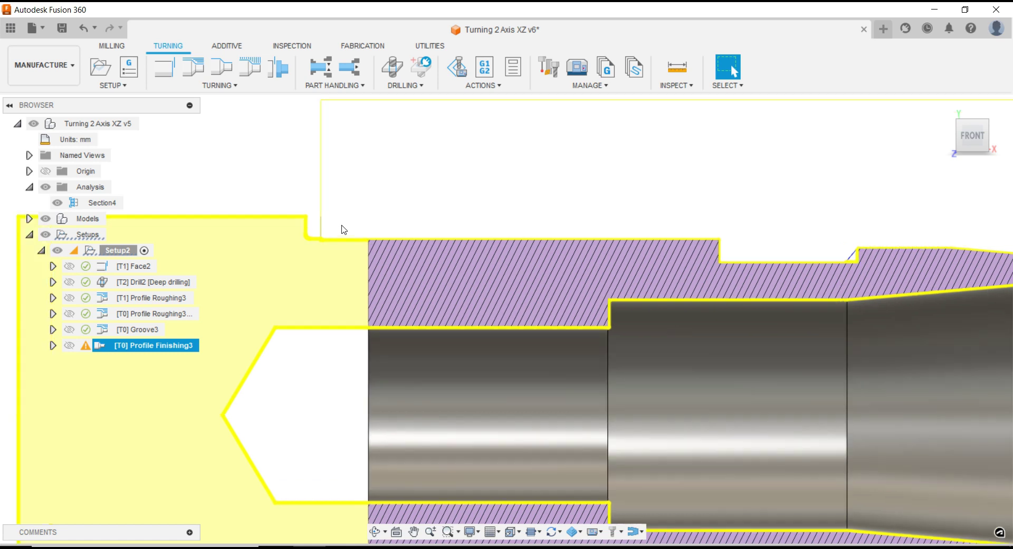
scroll(407, 223, "down", 2)
scroll(407, 223, "down", 1)
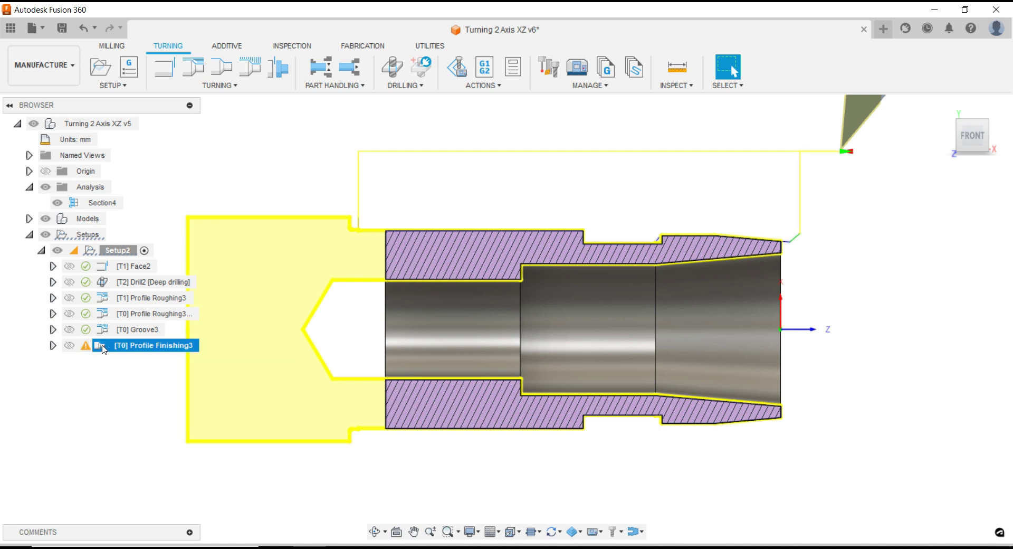
Reopen Profile Finishing3, review its geometry settings, and regenerate it unchanged
right_click(140, 348)
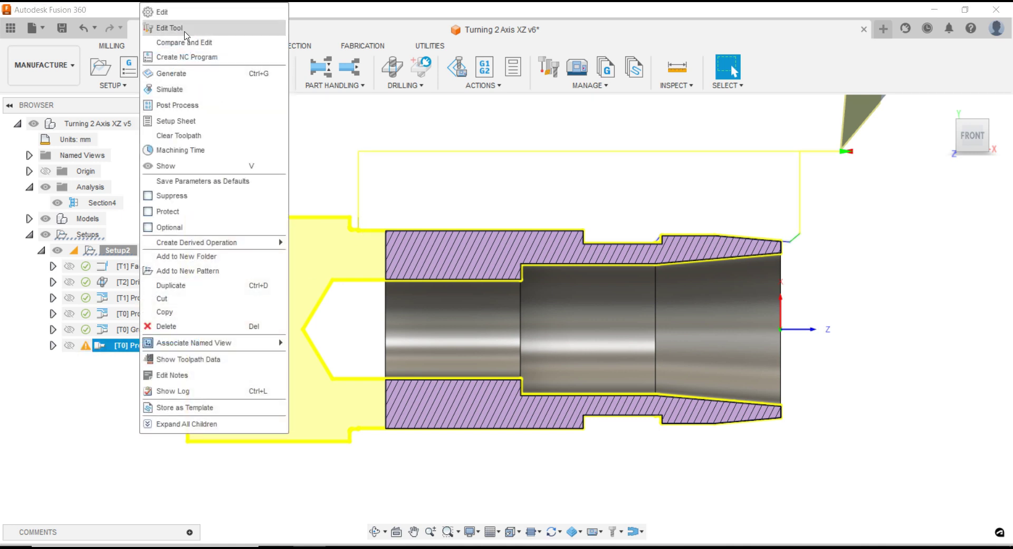
left_click(168, 11)
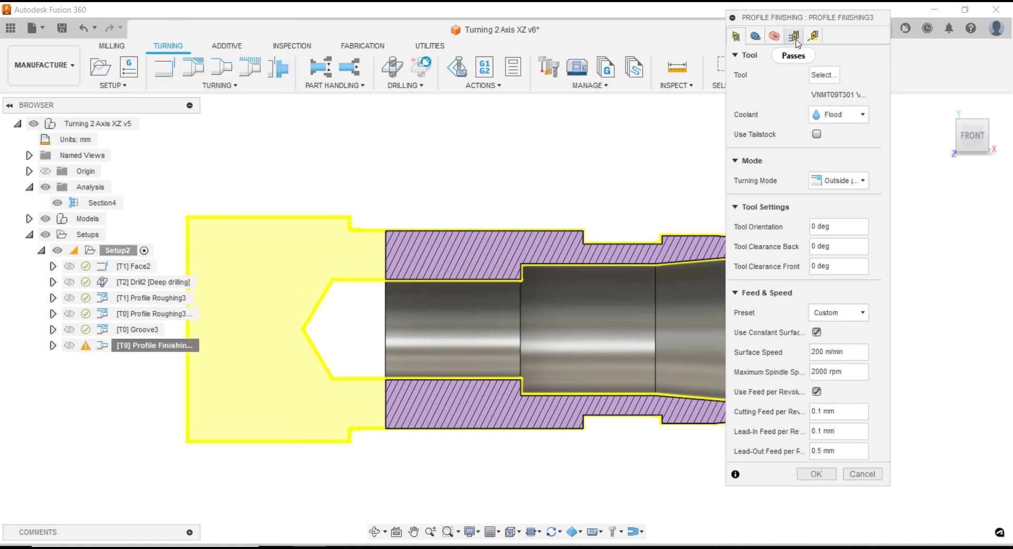
left_click(755, 35)
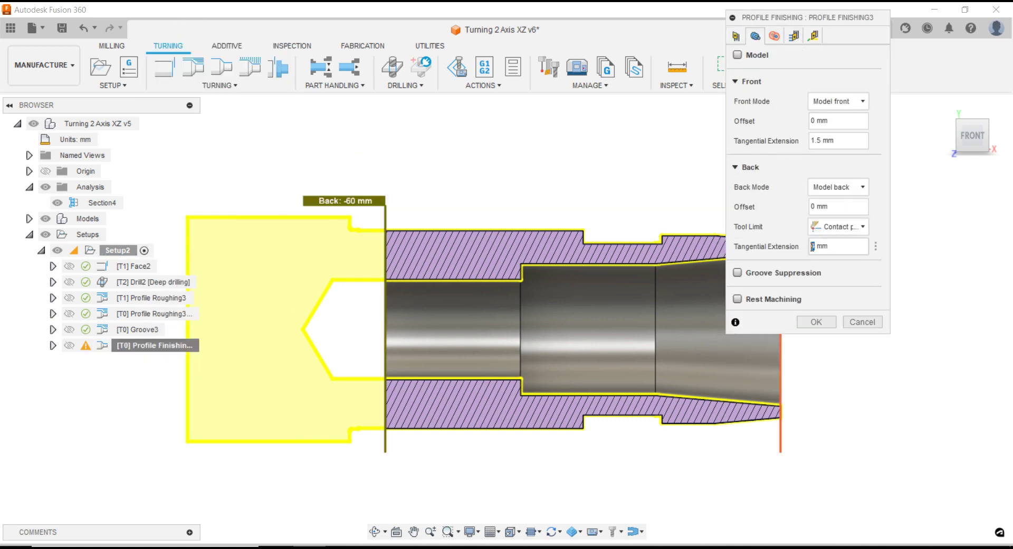
left_click(817, 322)
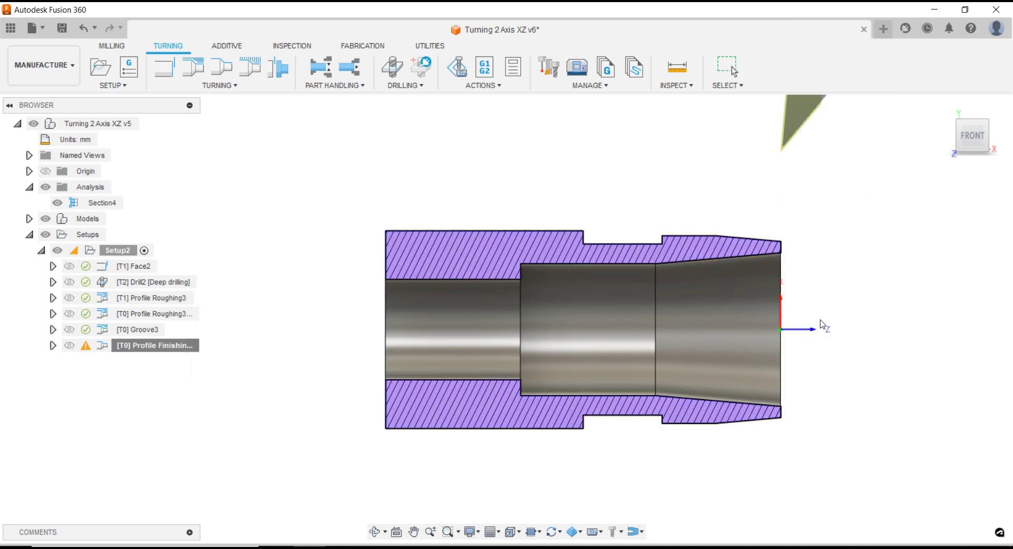
mouse_move(85, 345)
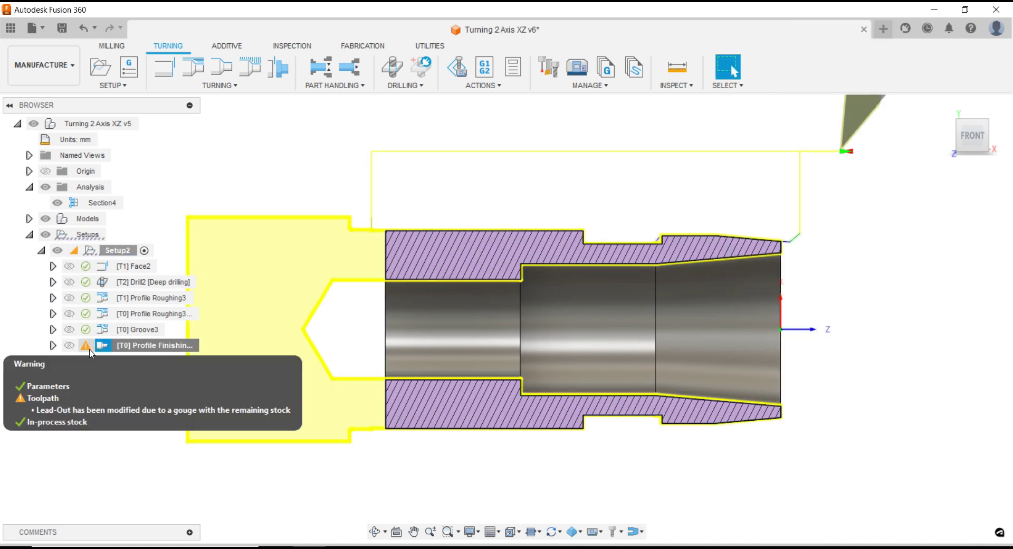
Give the lead-out its own settings with a 90 deg linear angle and regenerate
right_click(94, 349)
left_click(127, 13)
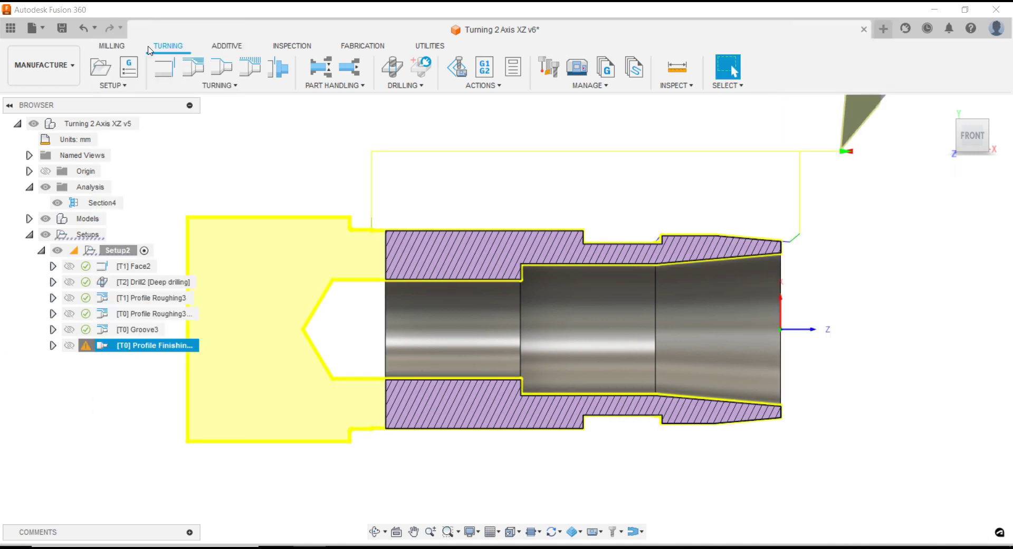
left_click(813, 35)
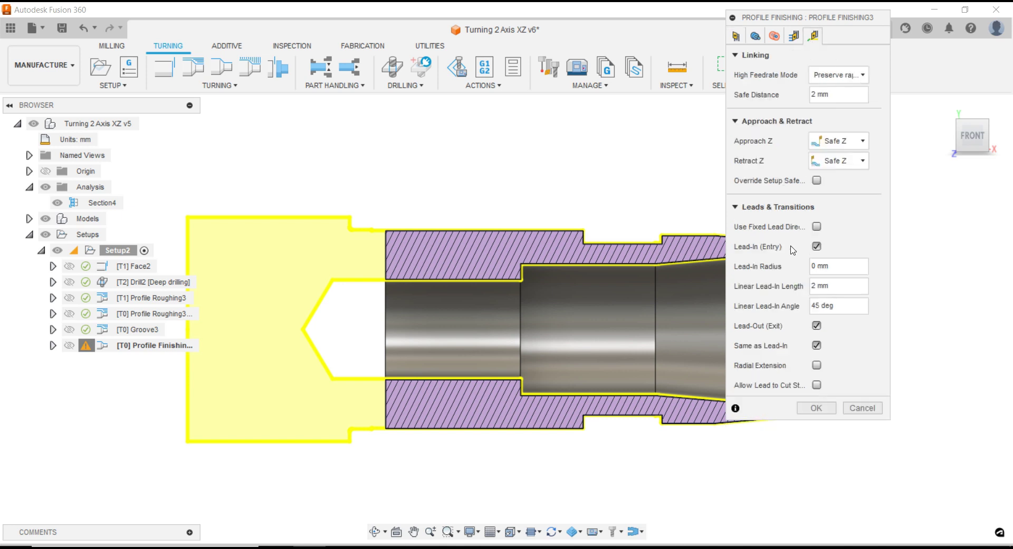
left_click(816, 346)
type("90")
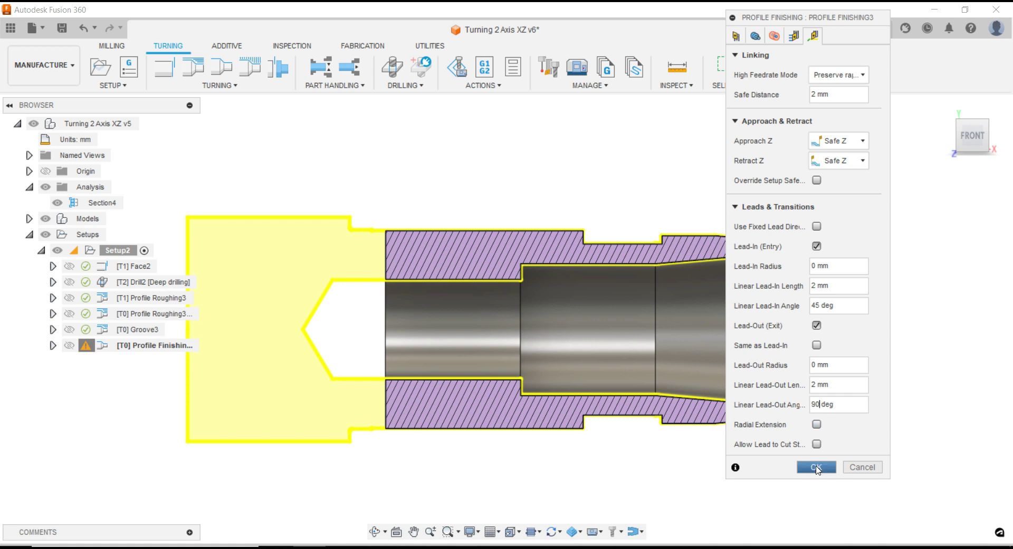
left_click(816, 468)
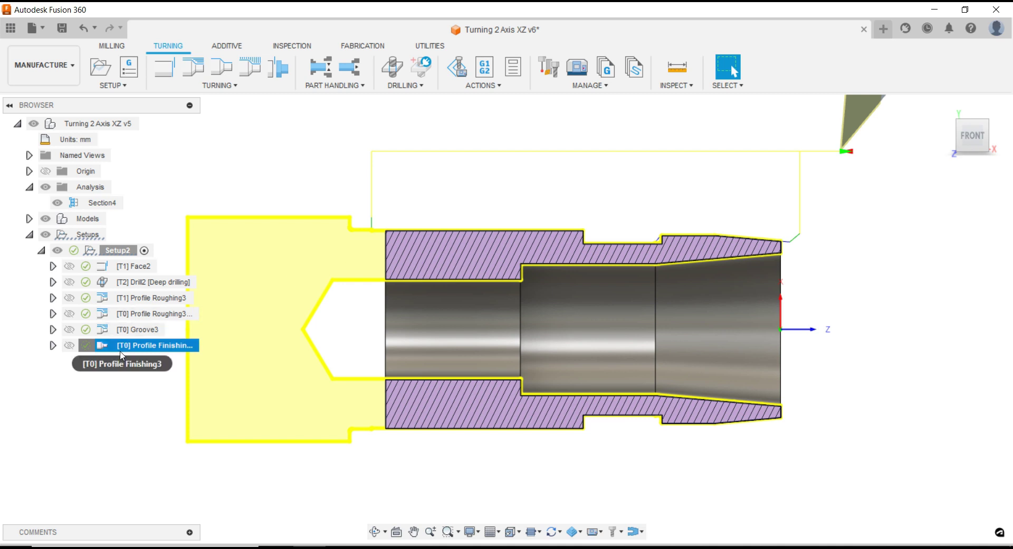
Change the lead-out angle to 45 deg and regenerate Profile Finishing3
right_click(118, 346)
left_click(568, 181)
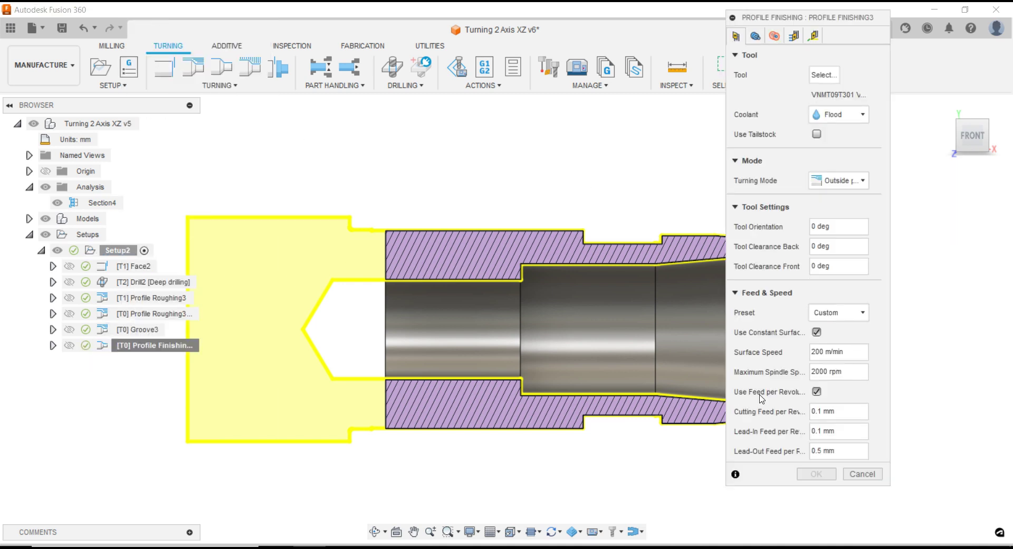
left_click(813, 35)
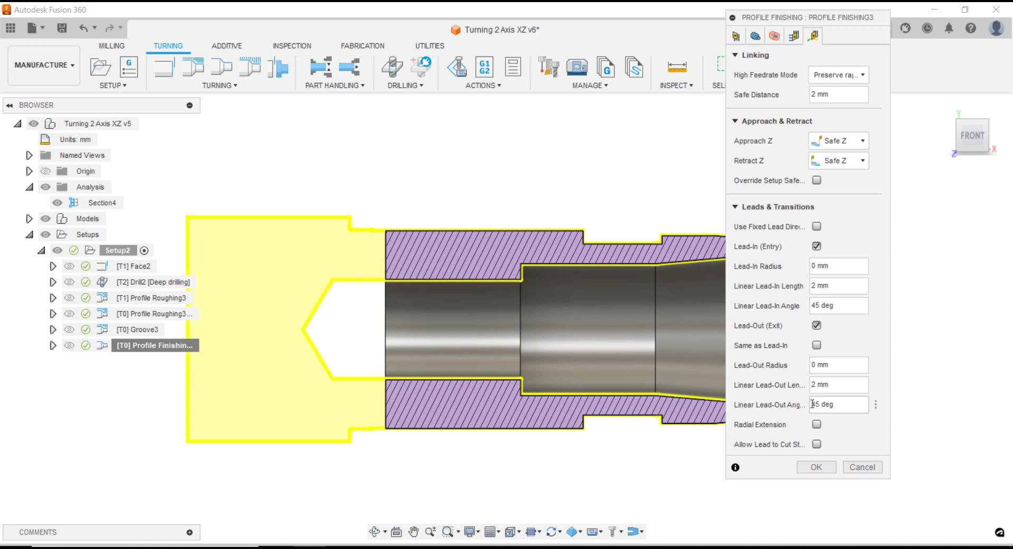
left_click(816, 468)
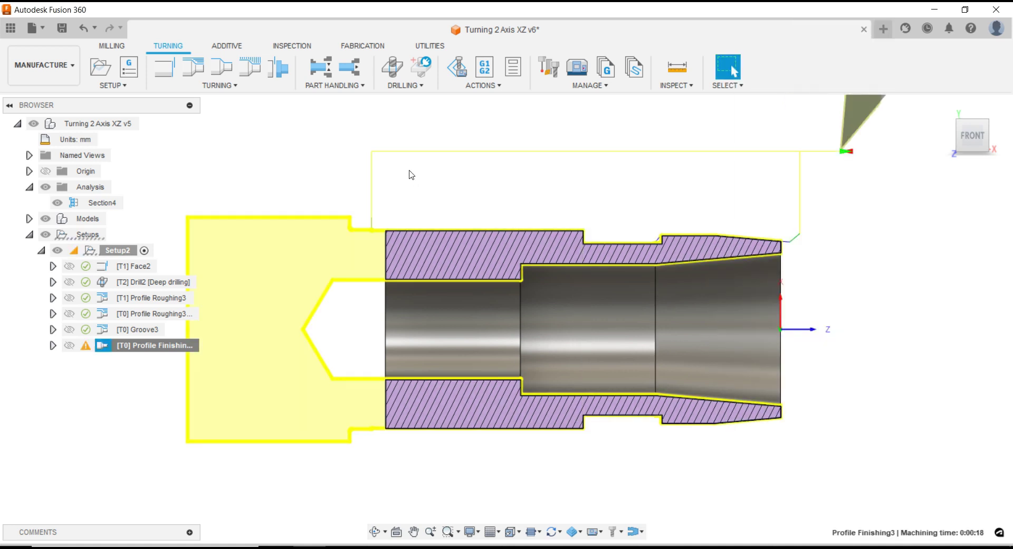
Reopen Profile Finishing3's linking settings and select the lead-out angle value for editing
scroll(373, 231, "up", 2)
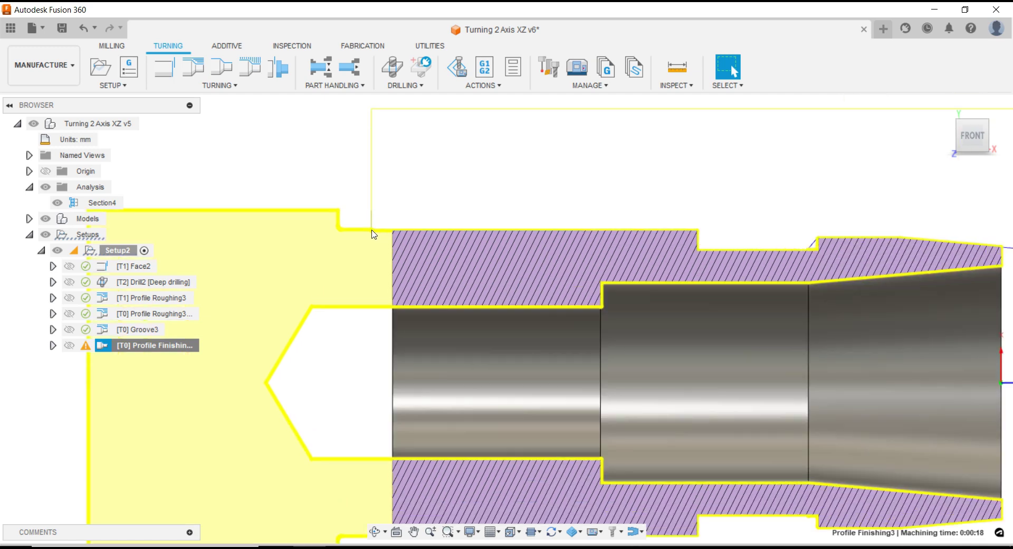
scroll(364, 224, "up", 2)
scroll(360, 219, "up", 1)
scroll(370, 218, "down", 3)
scroll(395, 214, "down", 2)
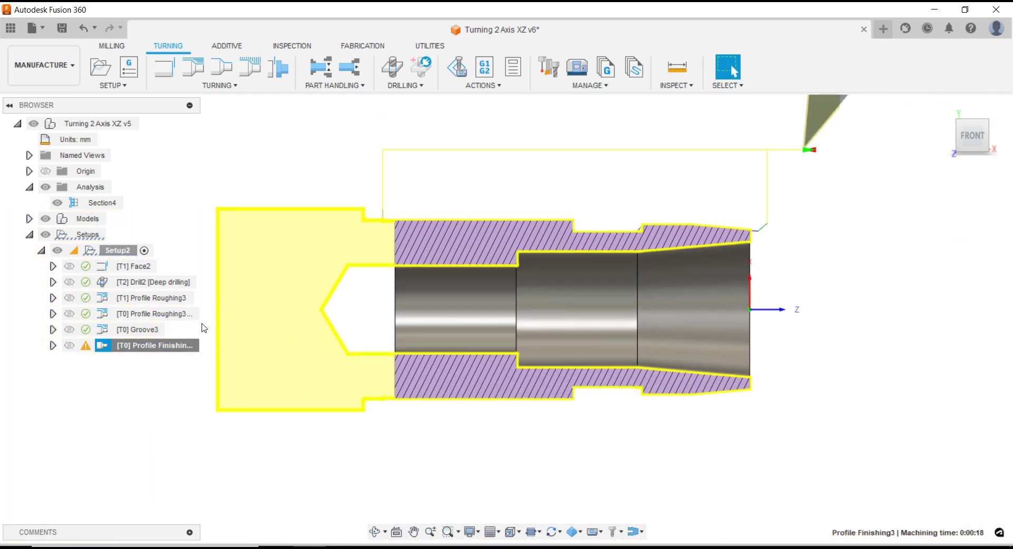
right_click(138, 345)
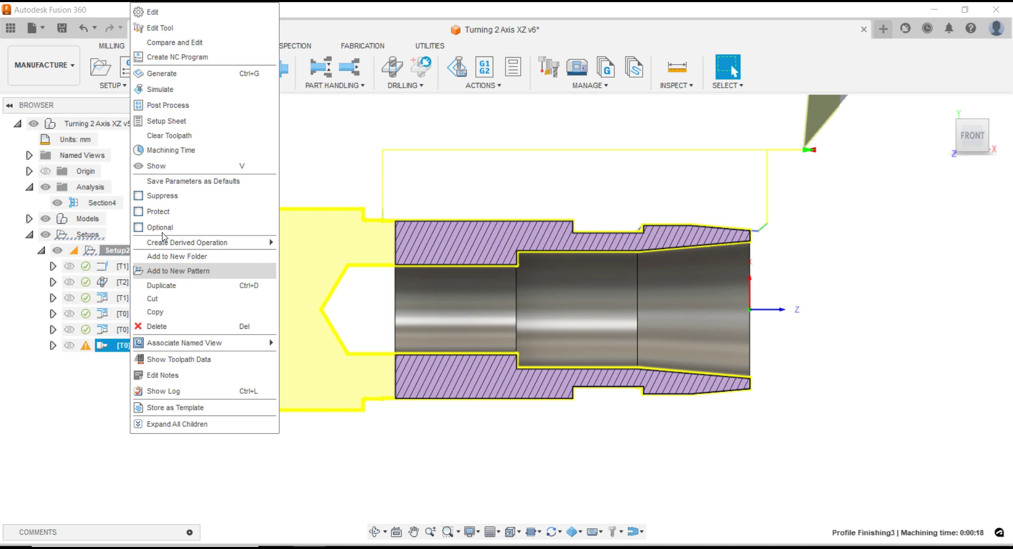
left_click(163, 13)
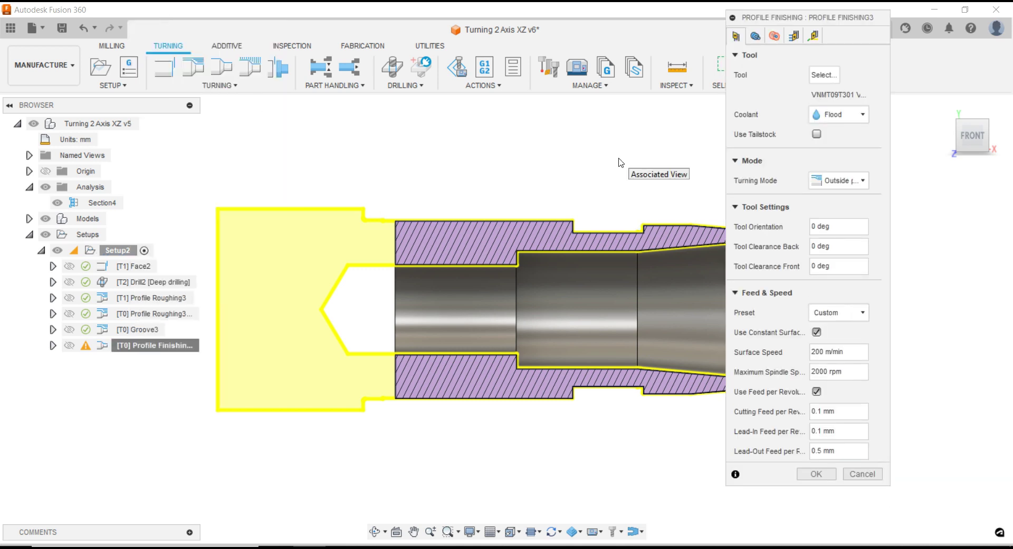
left_click(813, 35)
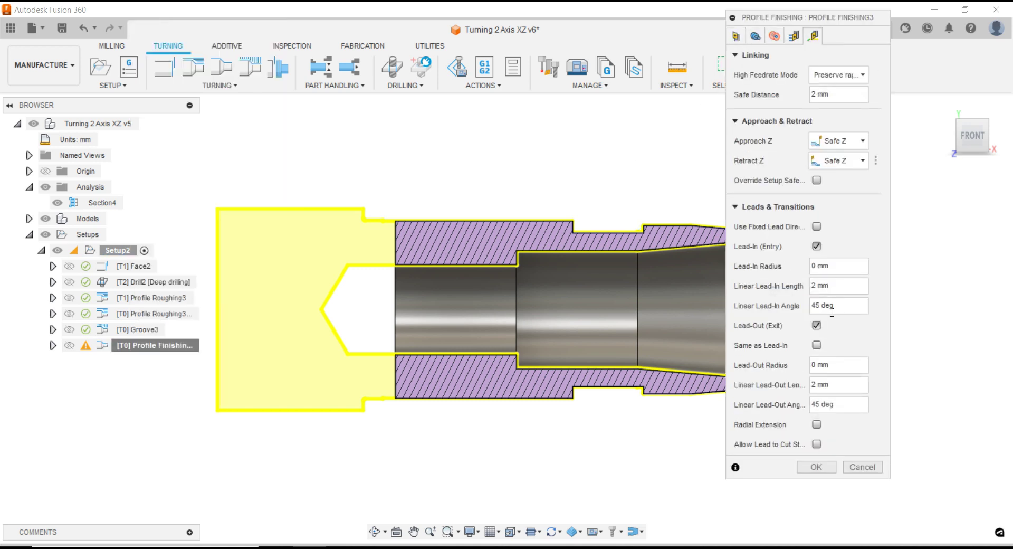
double_click(818, 405)
Turn on fixed lead direction, then make the lead-out match the lead-in and regenerate
left_click(817, 226)
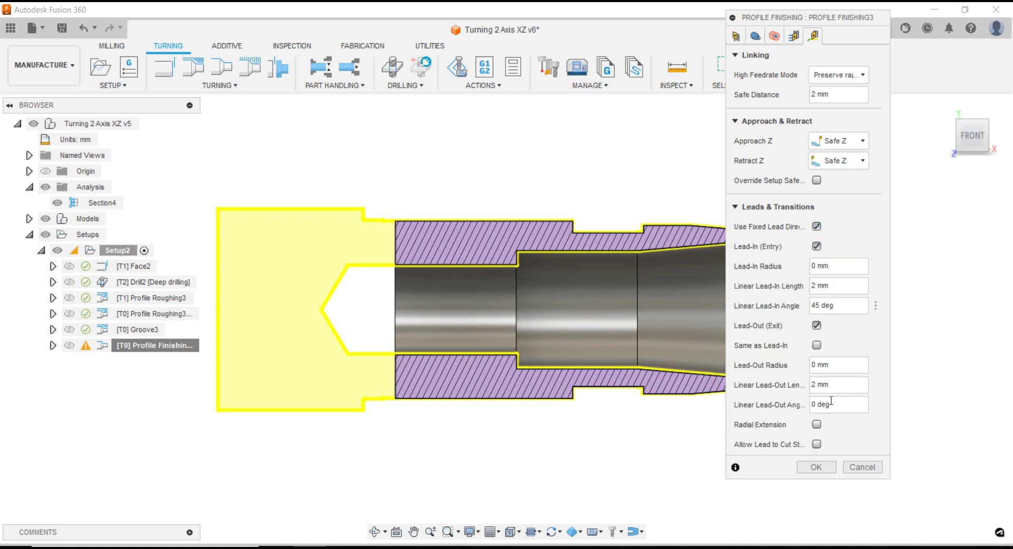
left_click(816, 467)
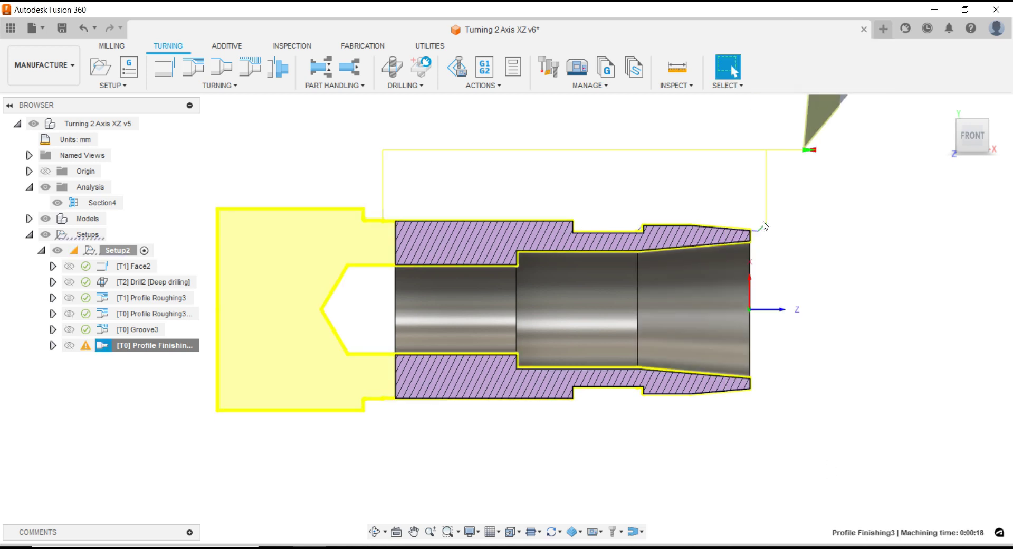
right_click(173, 346)
left_click(199, 12)
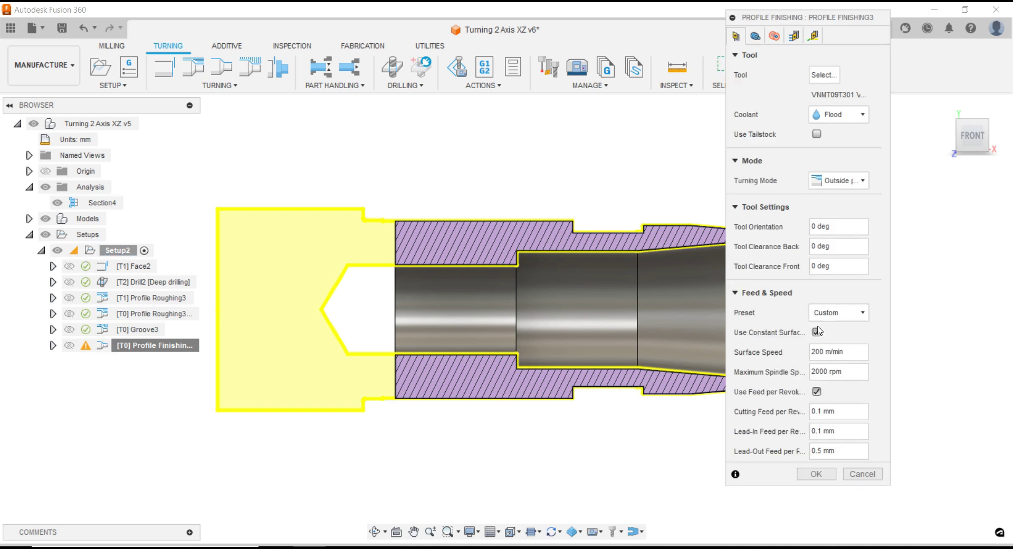
left_click(813, 35)
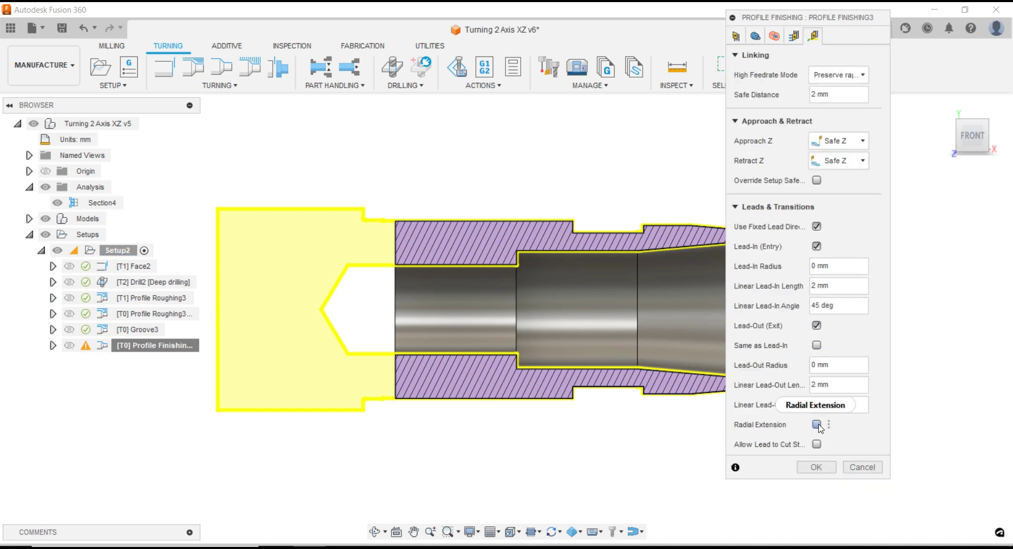
left_click(816, 346)
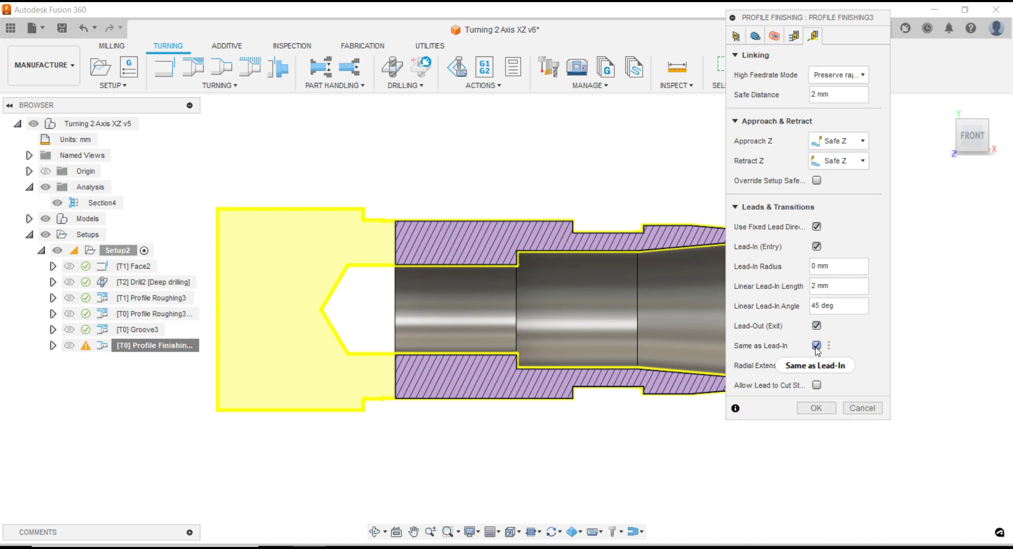
left_click(815, 409)
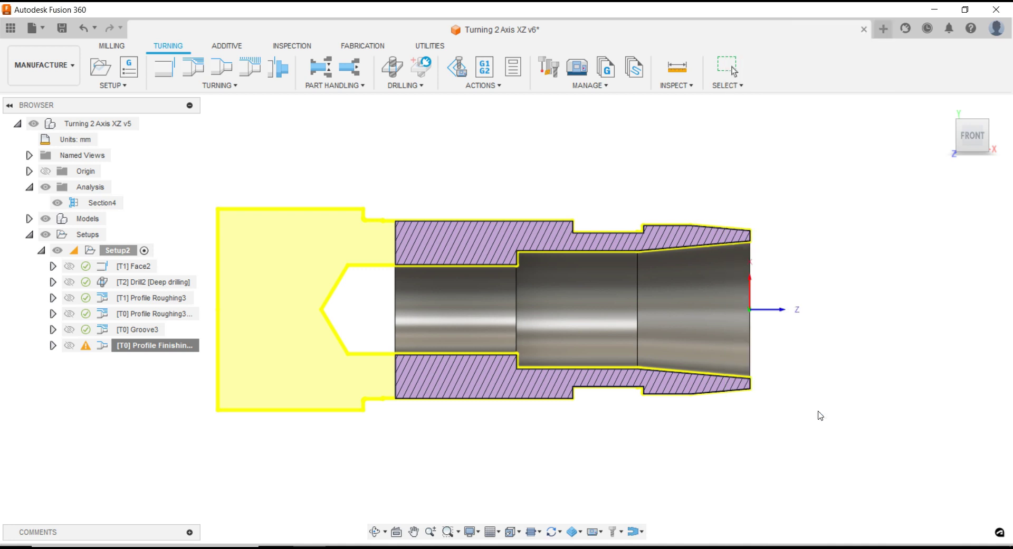
Zoom around the regenerated toolpath and bring up Profile Finishing3's options
scroll(396, 176, "up", 2)
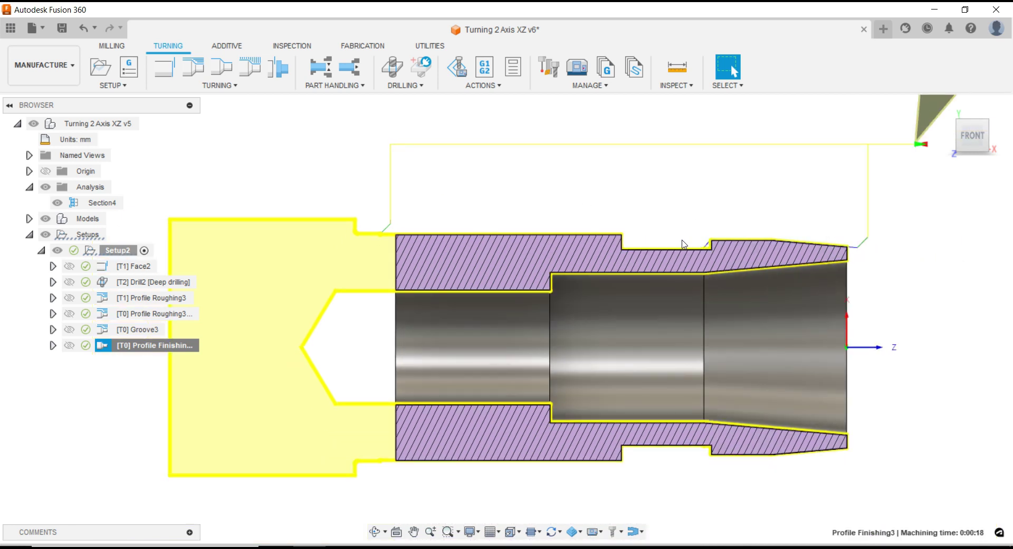
scroll(677, 243, "up", 1)
scroll(659, 243, "up", 1)
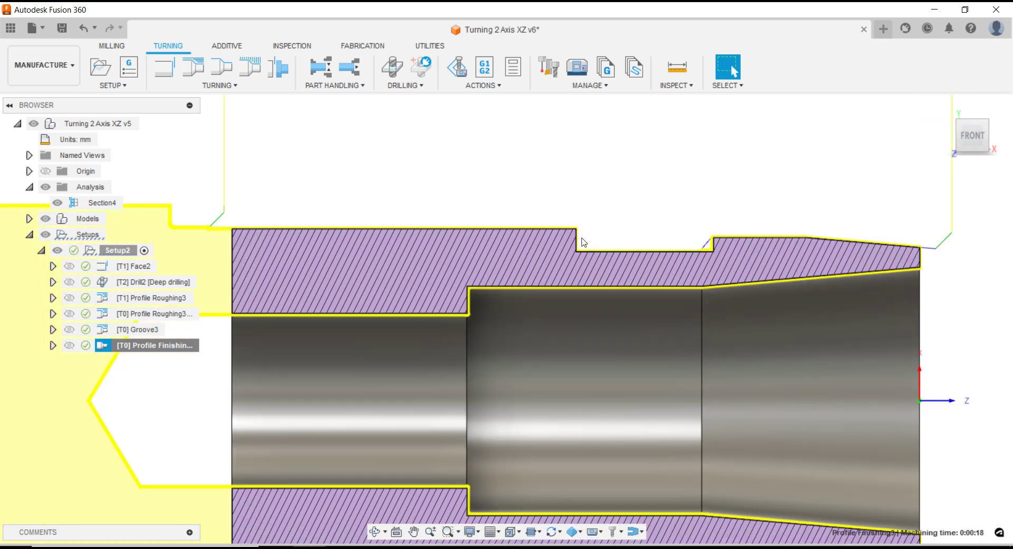
scroll(607, 245, "down", 1)
right_click(156, 345)
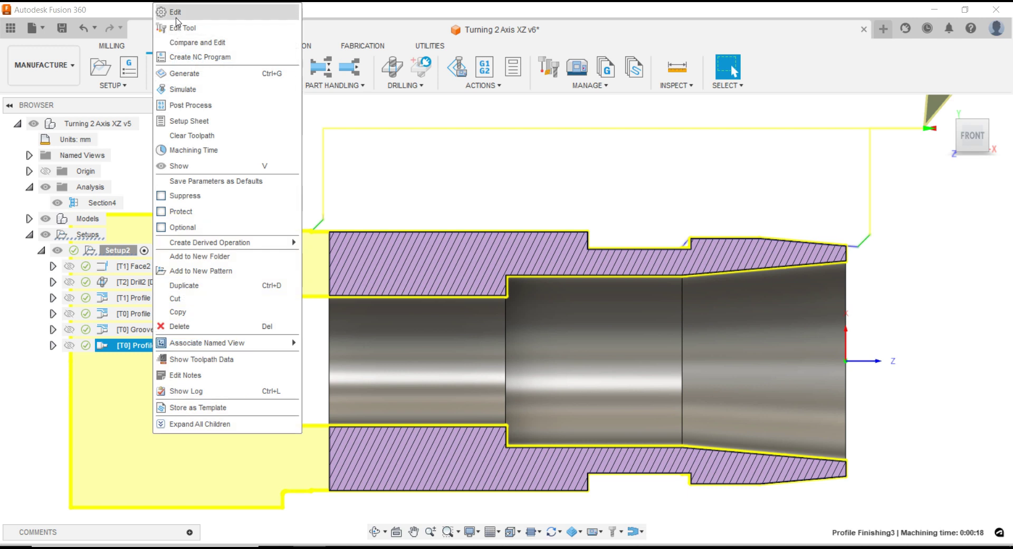
Keep Profile Finishing3's grooving set to Don't allow and regenerate the toolpath
left_click(490, 159)
left_click(793, 36)
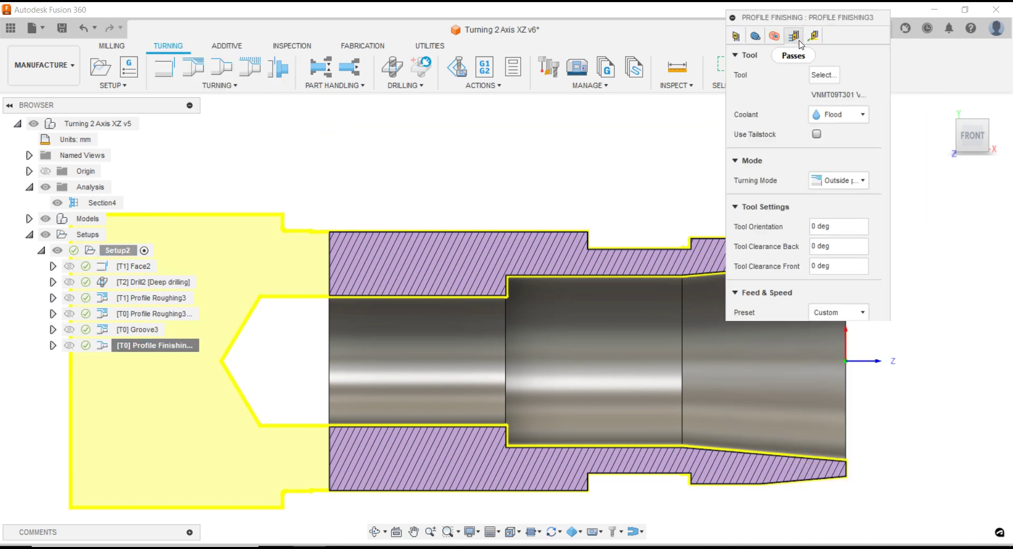
left_click(839, 94)
left_click(850, 115)
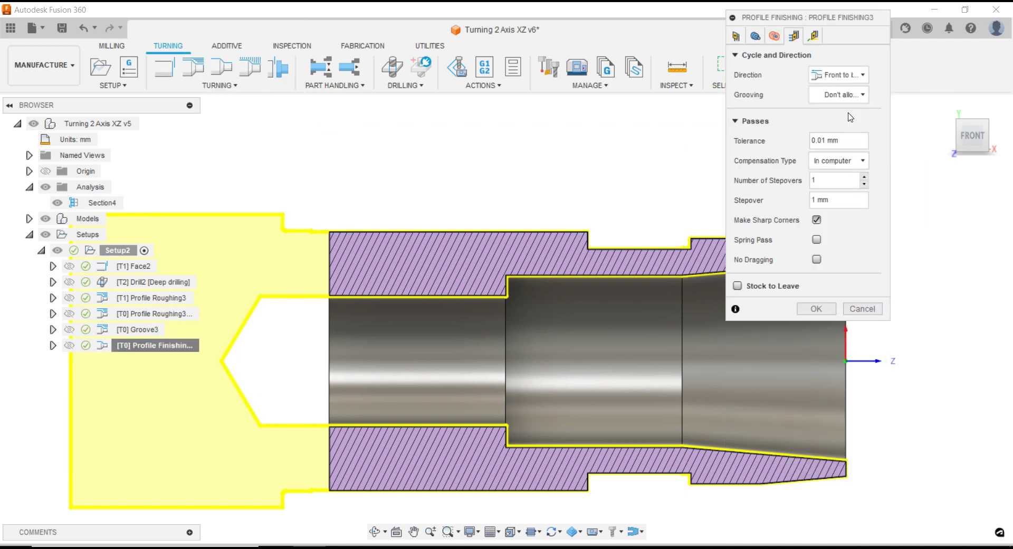
left_click(816, 310)
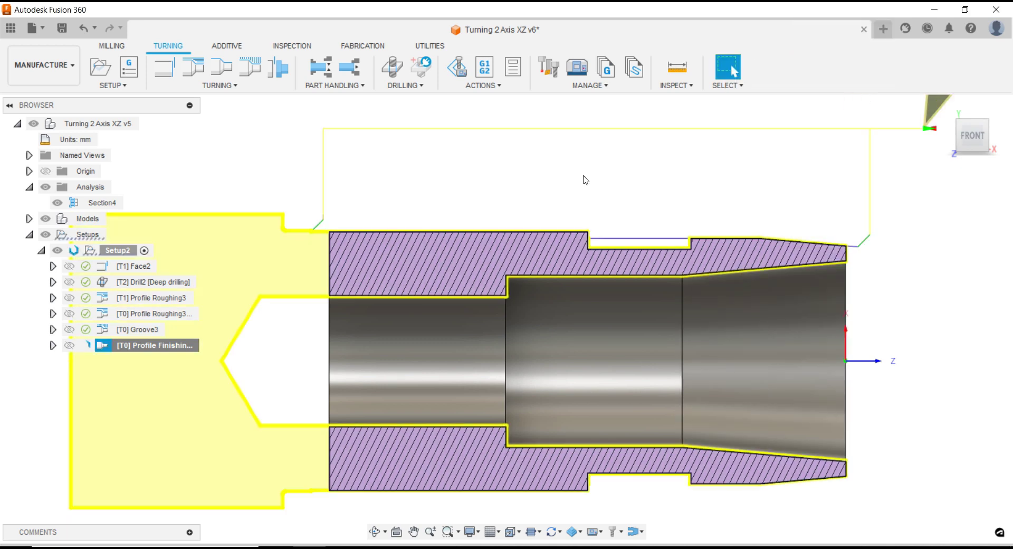
Simulate Profile Finishing3 and play the material removal against the stock
scroll(585, 180, "down", 2)
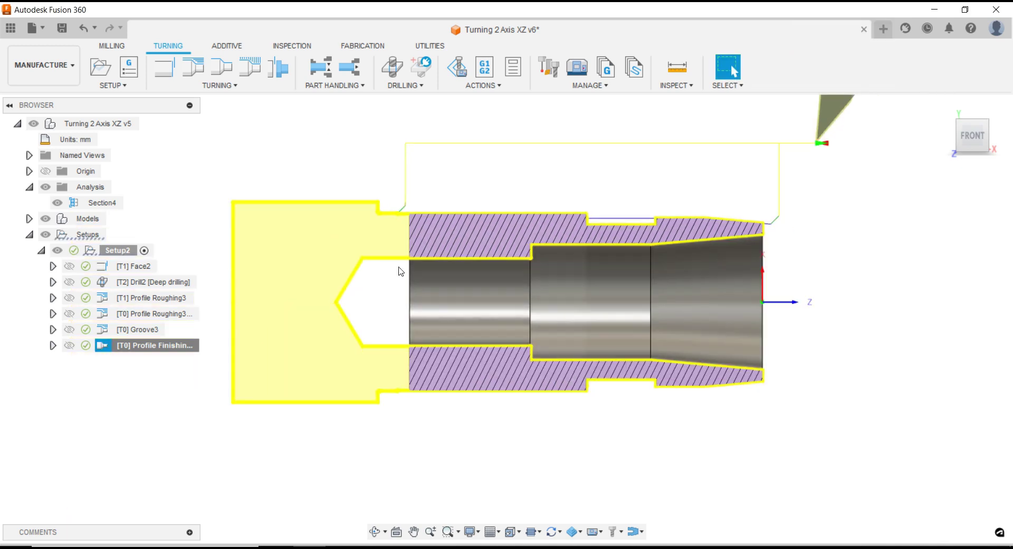
right_click(176, 345)
left_click(218, 89)
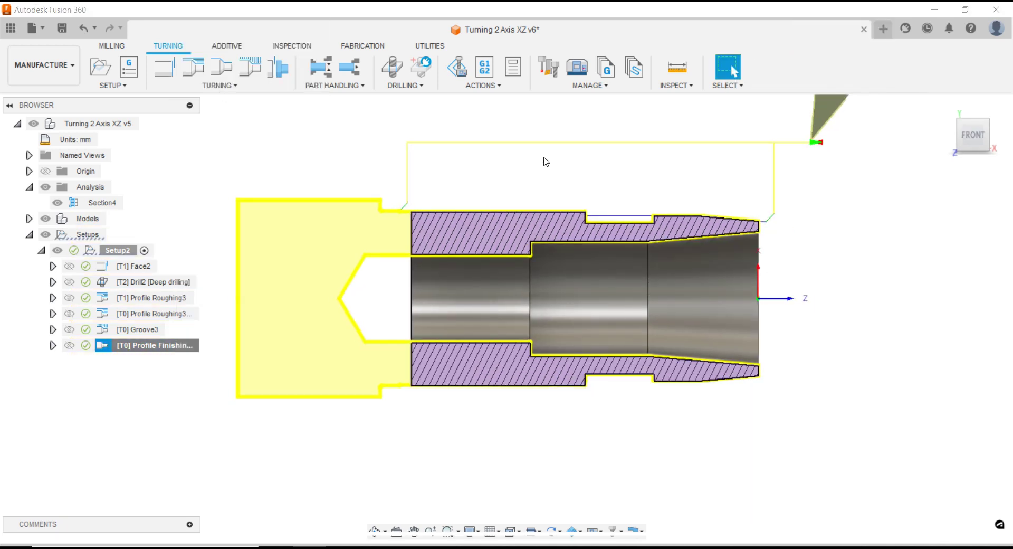
left_click(506, 480)
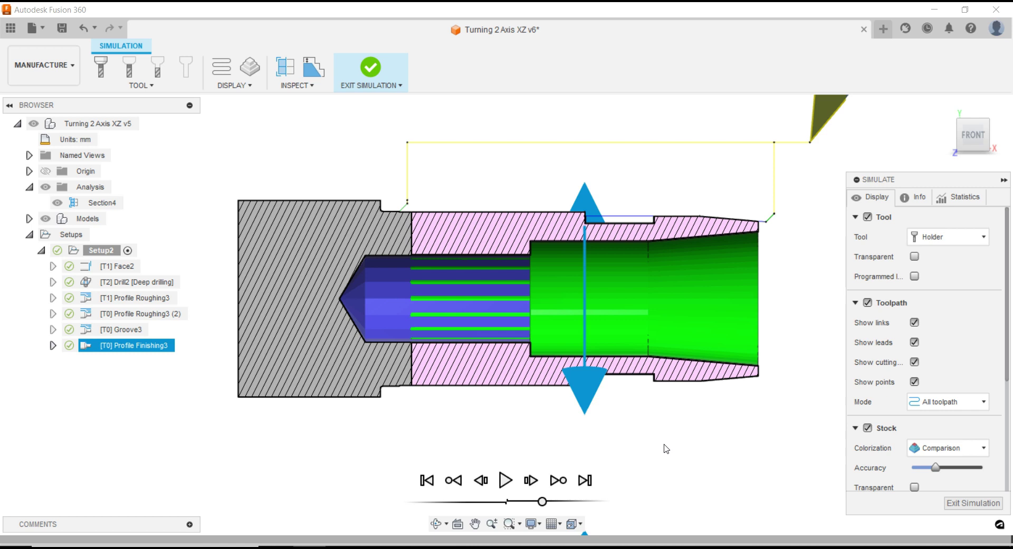
Exit the Profile Finishing3 simulation and return to the turning workspace
left_click(971, 502)
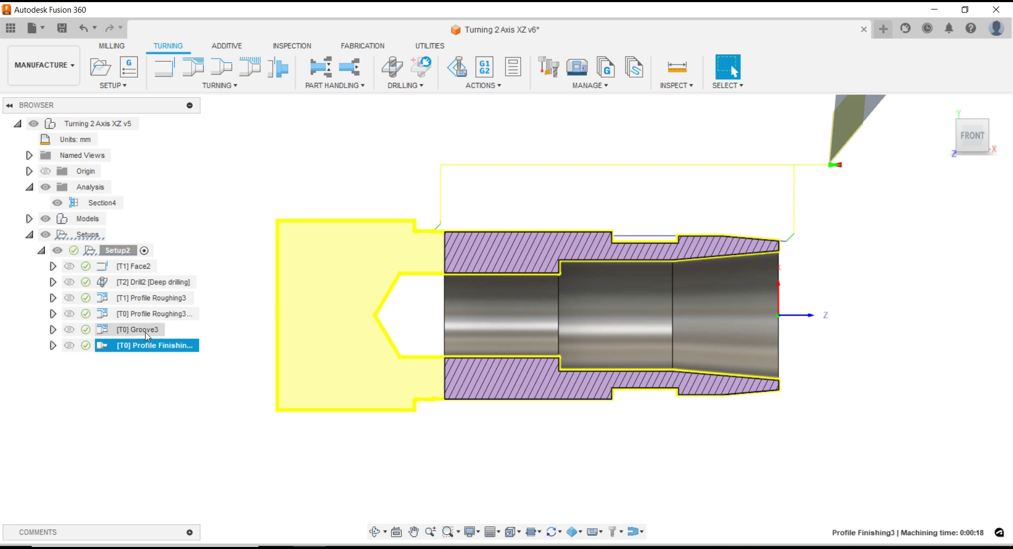
Add a Turning Groove Finishing operation and change its maximum spindle speed and cutting feed values
left_click(219, 85)
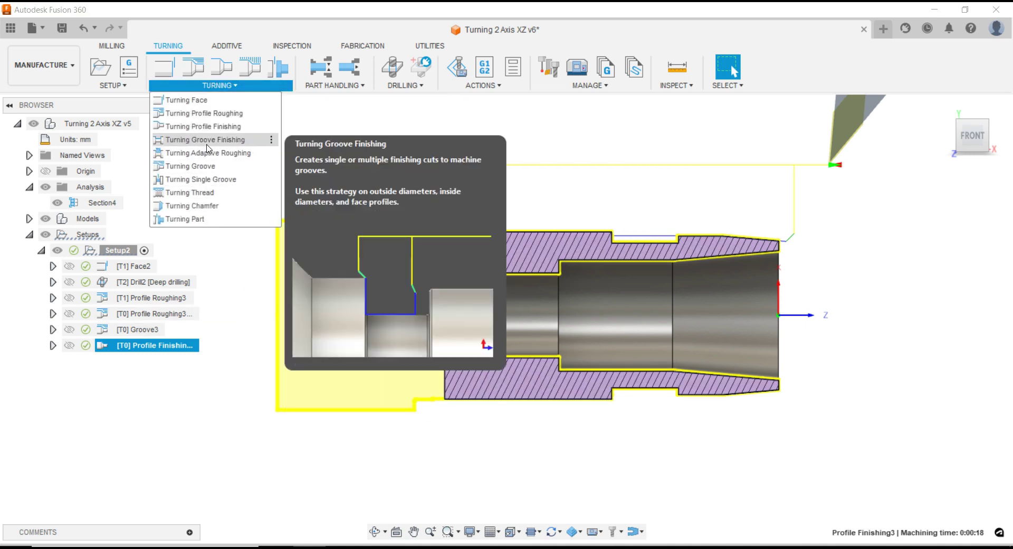
left_click(205, 140)
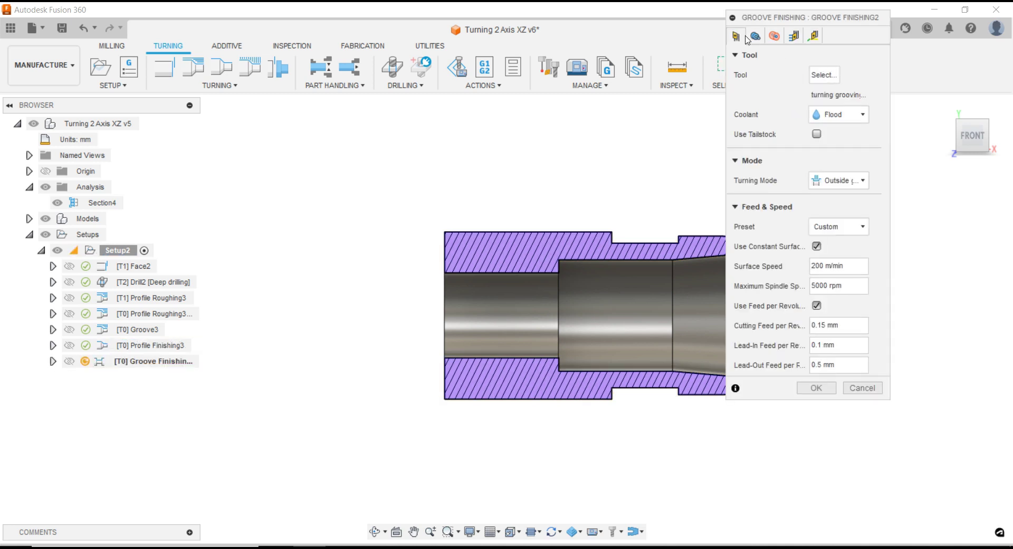
left_click_drag(829, 285, 801, 286)
type("15")
left_click_drag(833, 325, 803, 330)
type("0")
Set the front and back limits to Selection, using the two groove wall faces
left_click(755, 36)
middle_click_drag(430, 253, 621, 226, "shift")
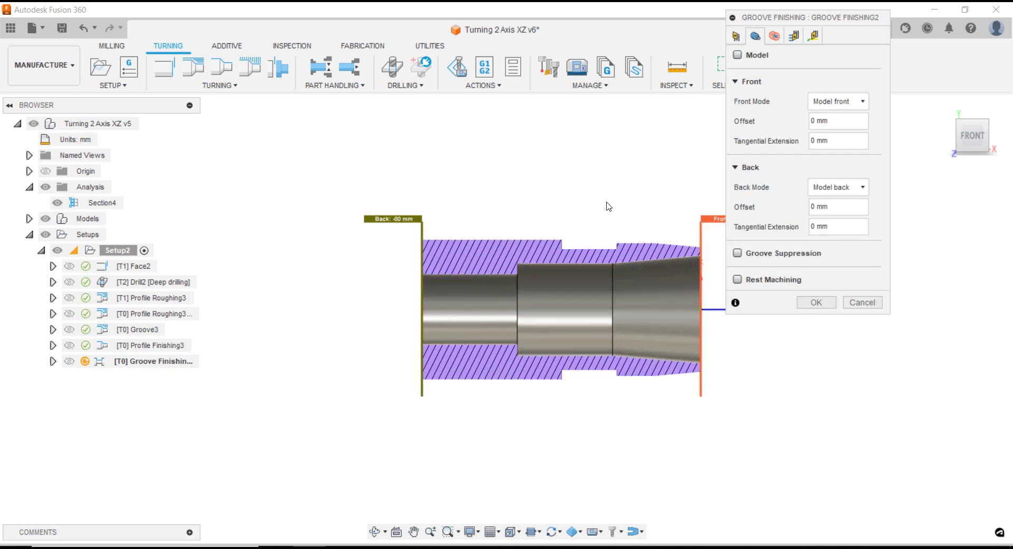
left_click(838, 101)
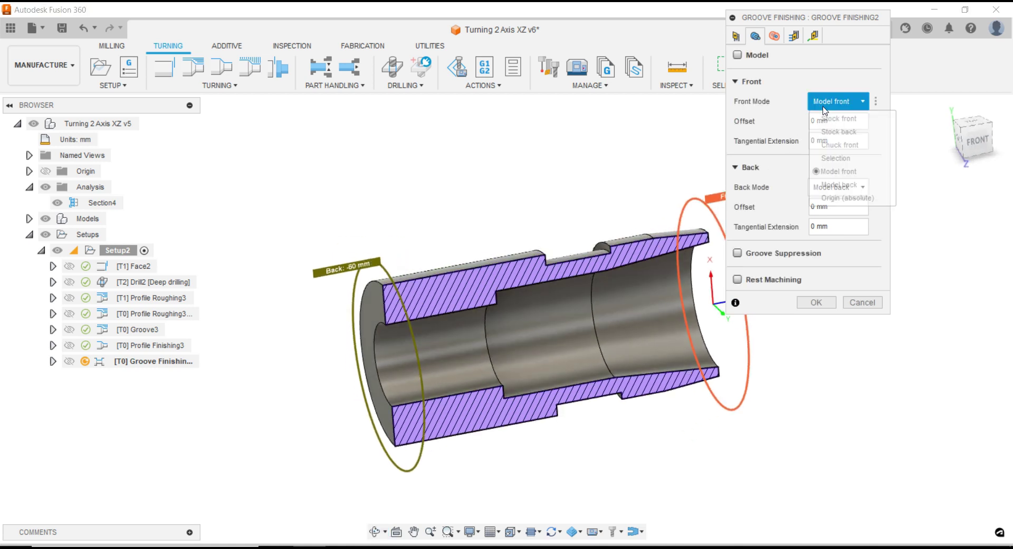
left_click(845, 156)
scroll(588, 275, "up", 2)
scroll(589, 275, "up", 1)
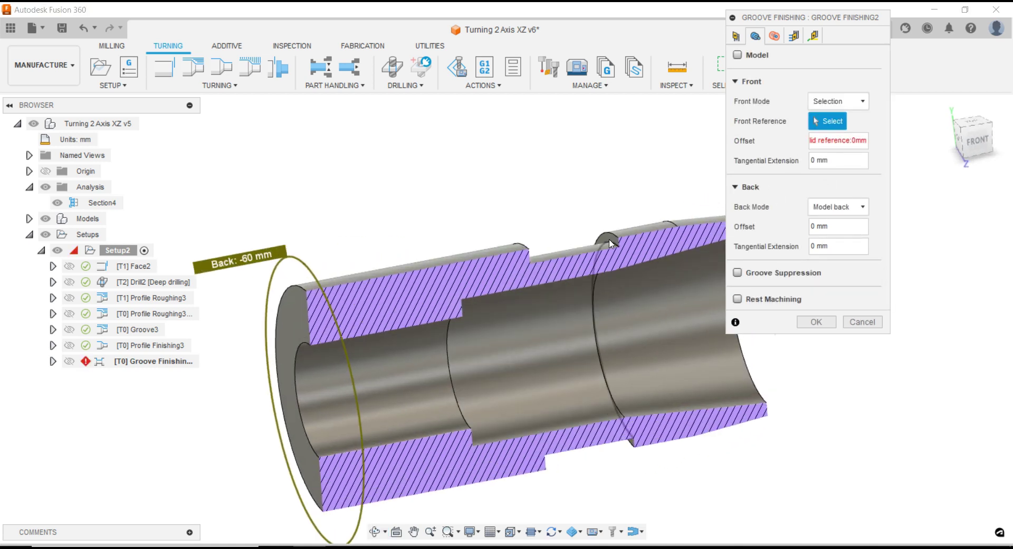
scroll(607, 241, "up", 1)
scroll(607, 242, "up", 1)
left_click(606, 241)
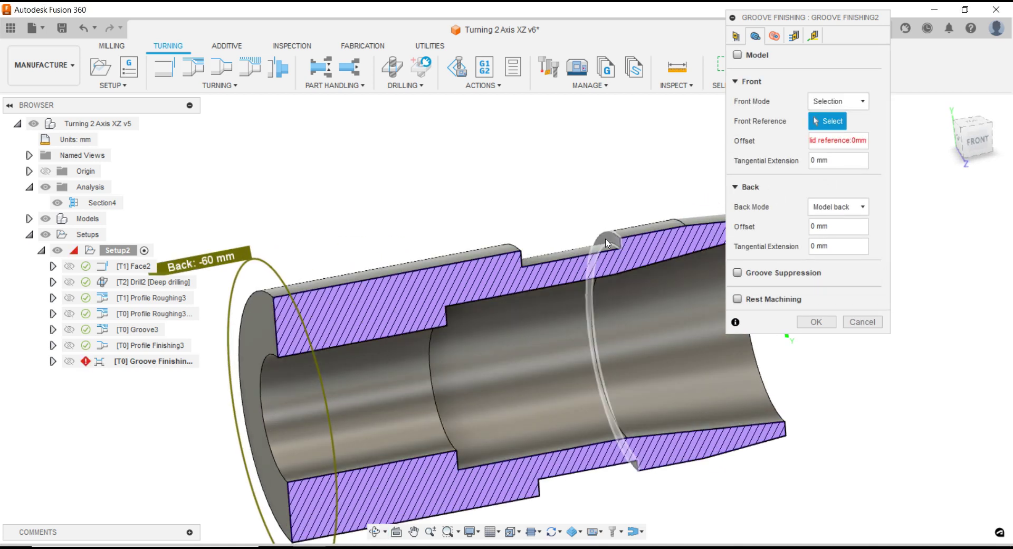
left_click(839, 207)
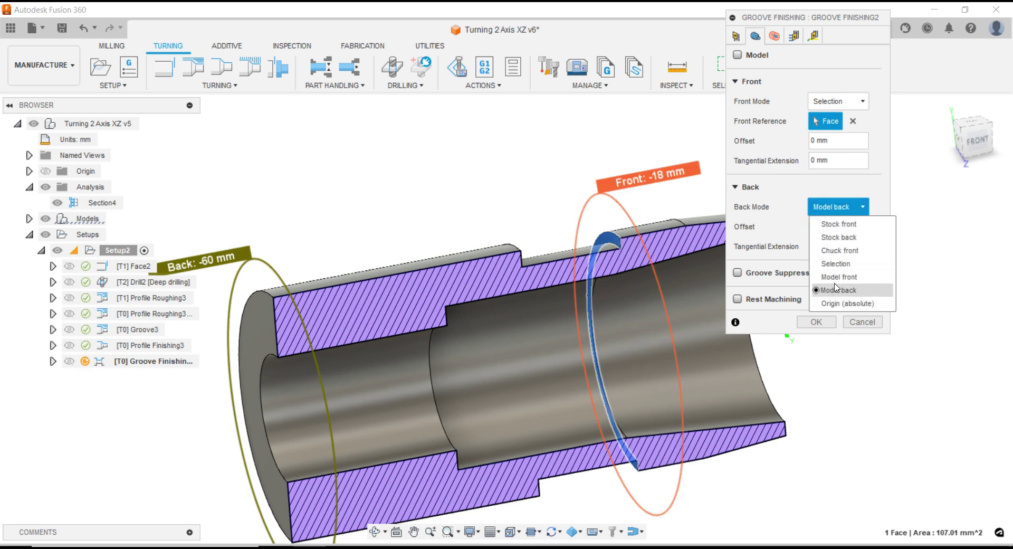
left_click(843, 262)
middle_click_drag(531, 259, 508, 258, "shift")
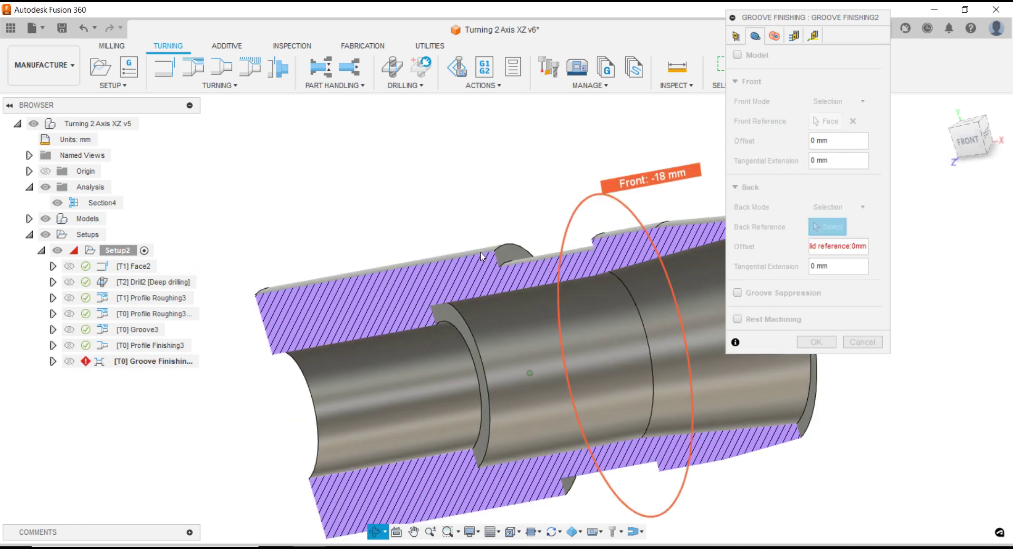
left_click(508, 258)
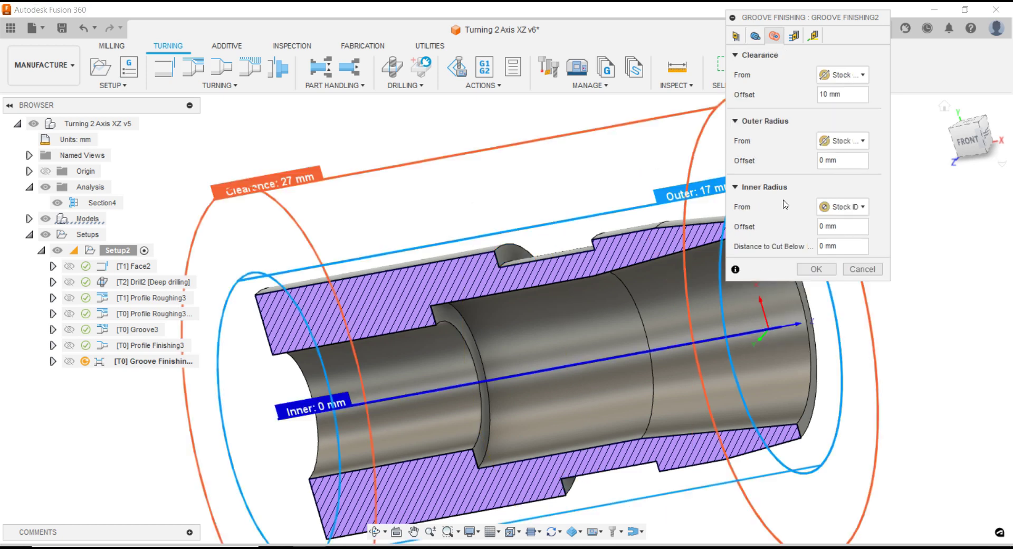
Take the outer radius (14.25 mm) and inner radius (13 mm) from picked faces
left_click(774, 36)
left_click(841, 141)
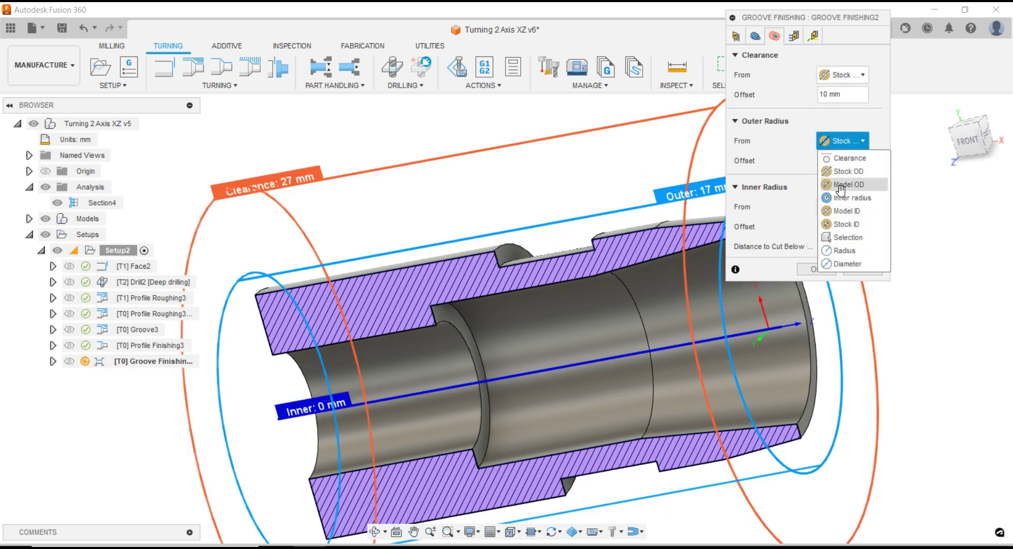
left_click(838, 249)
left_click(686, 232)
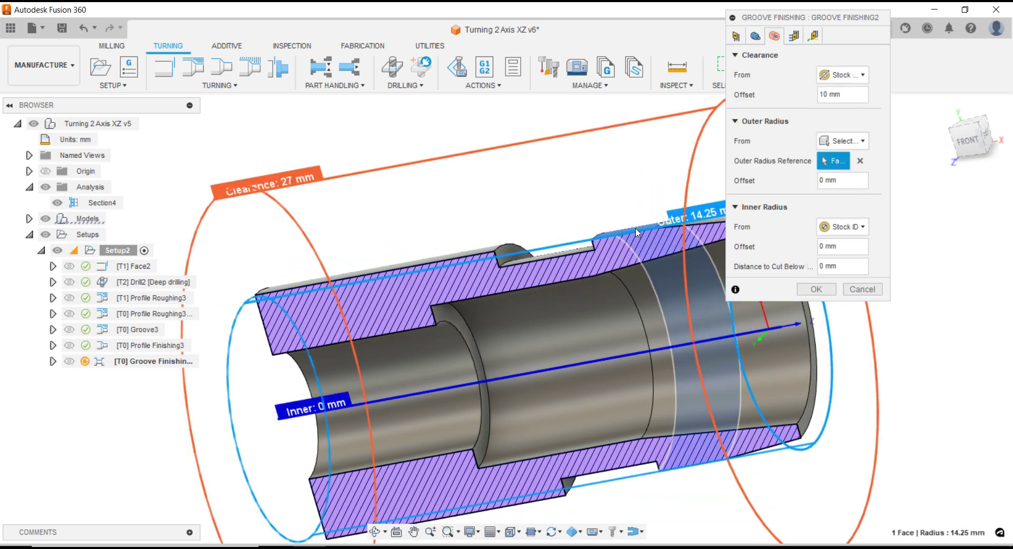
left_click(847, 227)
left_click(848, 323)
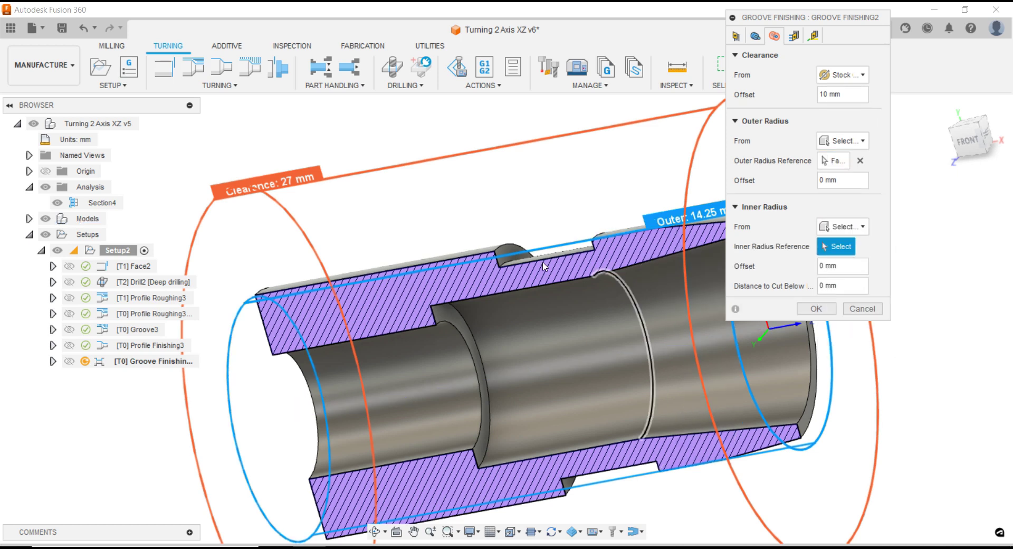
left_click(601, 364)
Review the passes and linking settings and generate the Groove Finishing2 toolpath
left_click(968, 140)
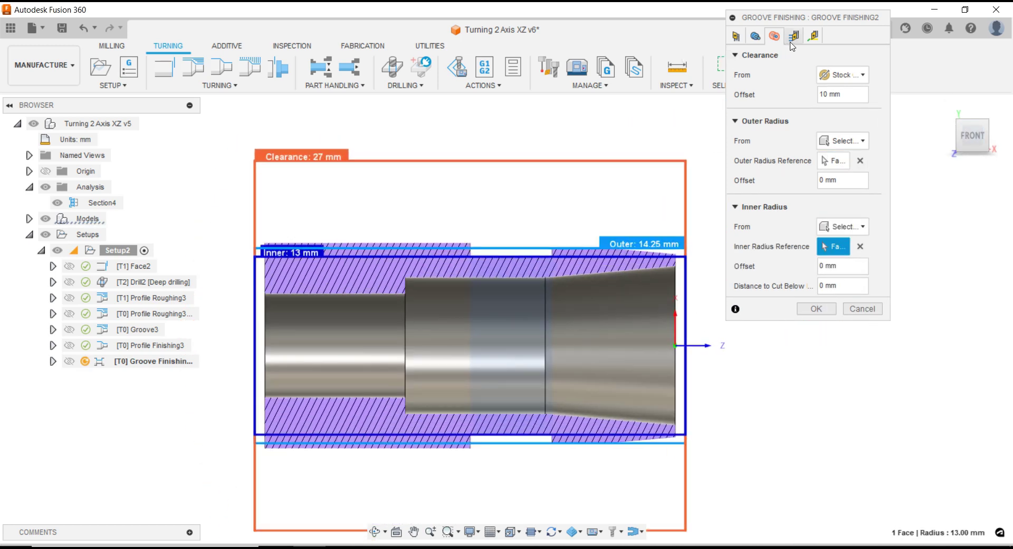
left_click(791, 42)
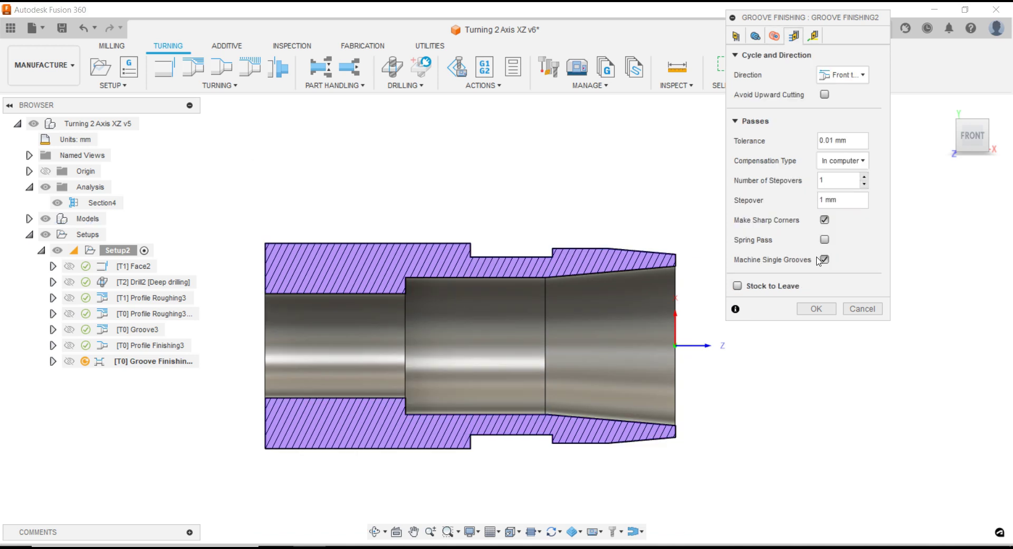
left_click(813, 36)
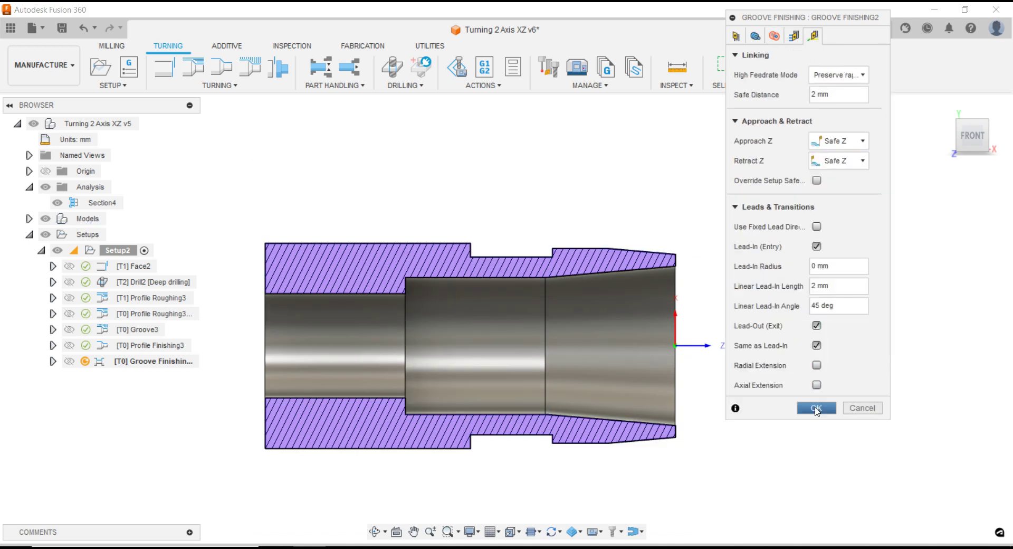
left_click(816, 409)
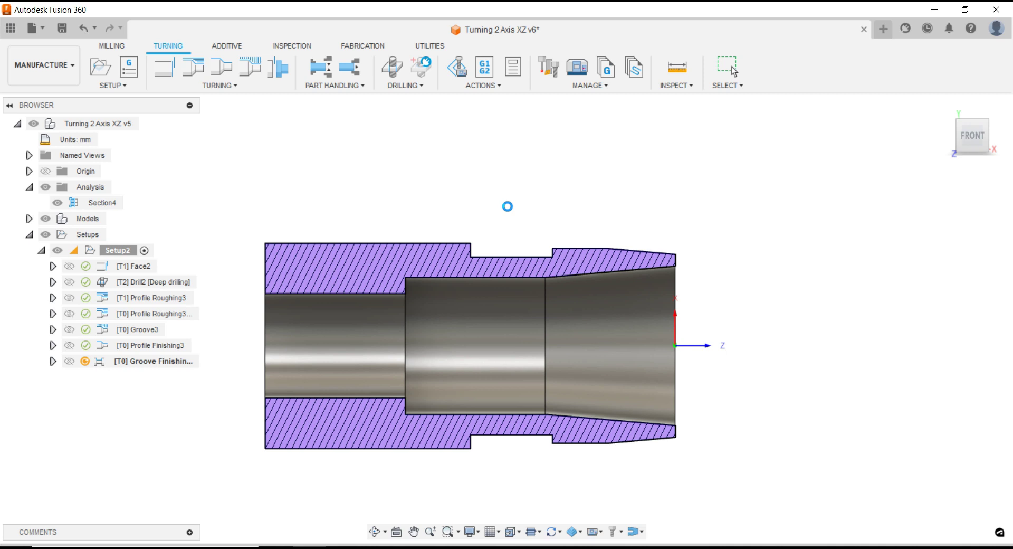
Zoom out to inspect the generated Groove Finishing2 toolpath confined to the groove
scroll(545, 237, "up", 1)
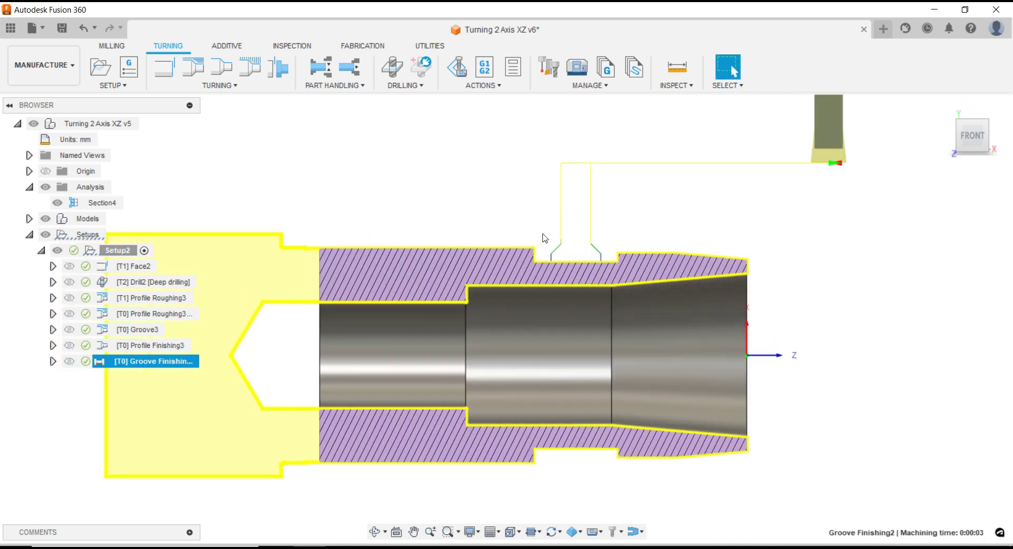
scroll(545, 237, "down", 1)
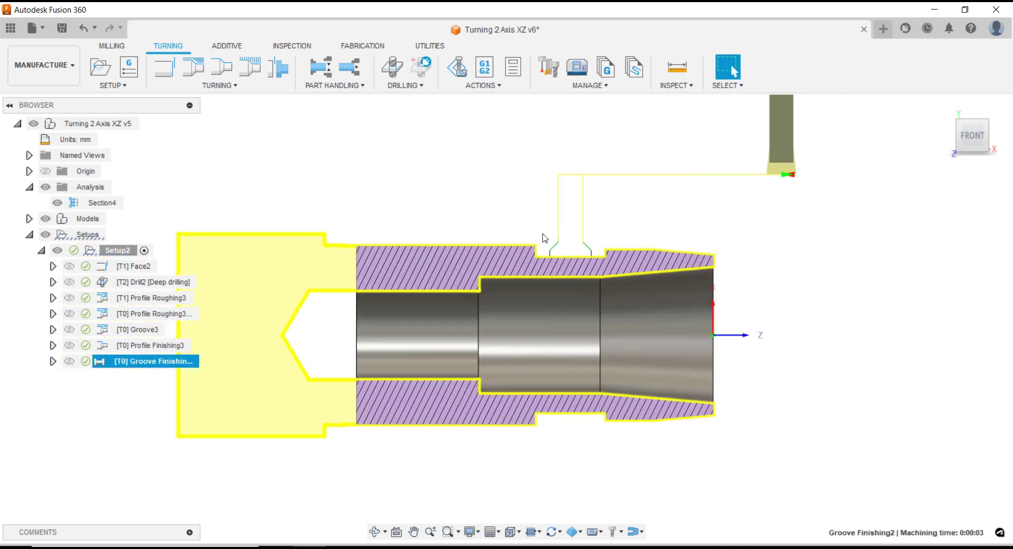
scroll(597, 280, "down", 1)
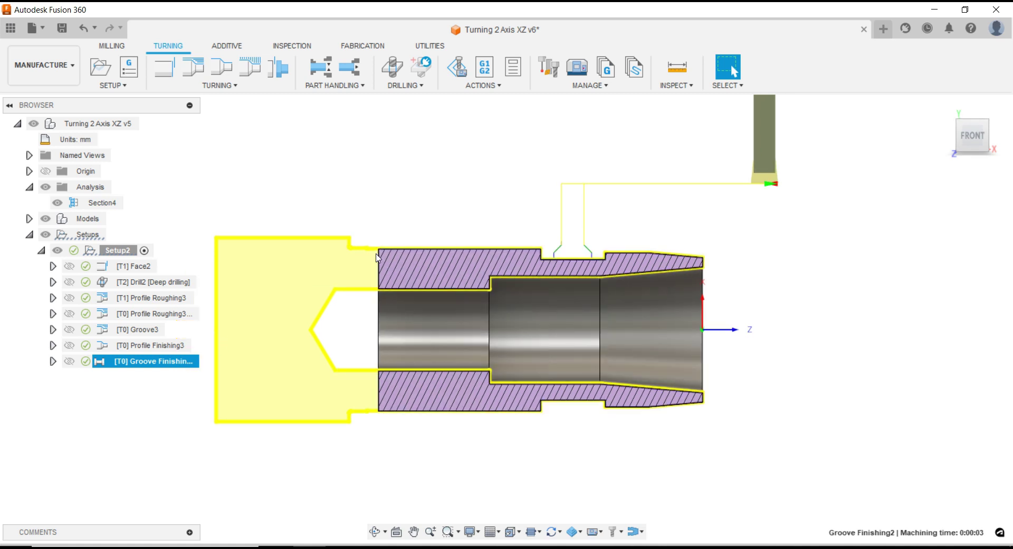
scroll(454, 216, "down", 1)
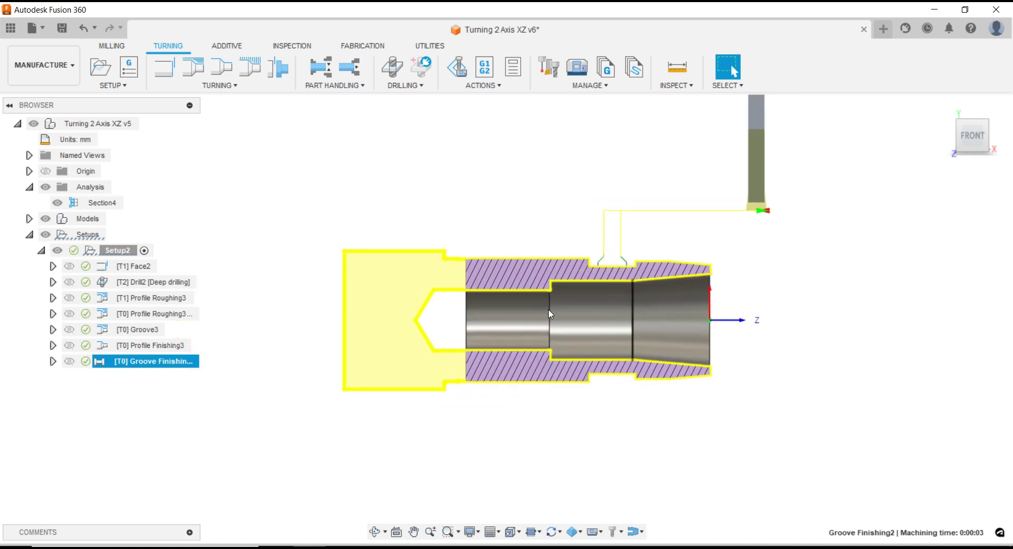
left_click(243, 90)
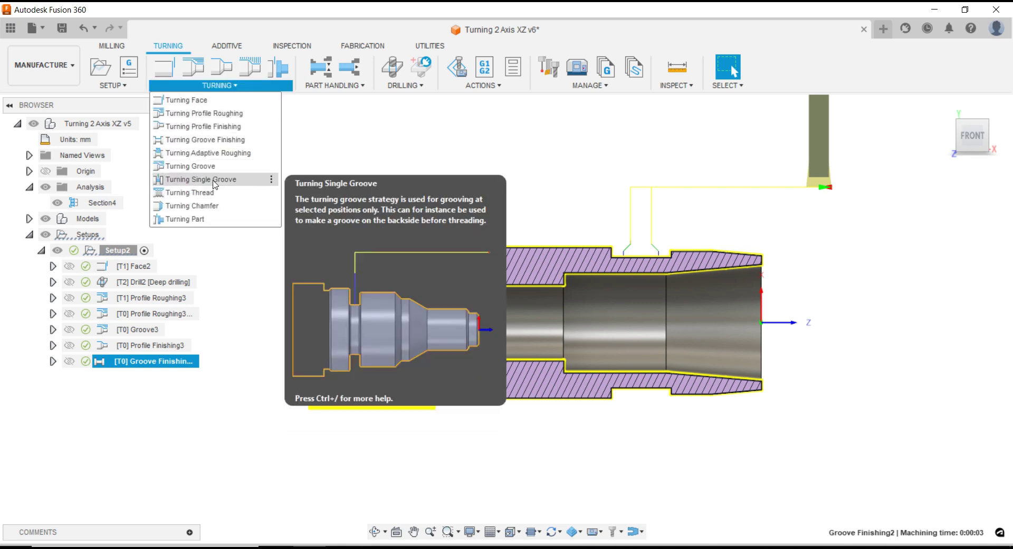
Create a Single Groove operation at the picked vertex with Back side alignment
left_click(212, 179)
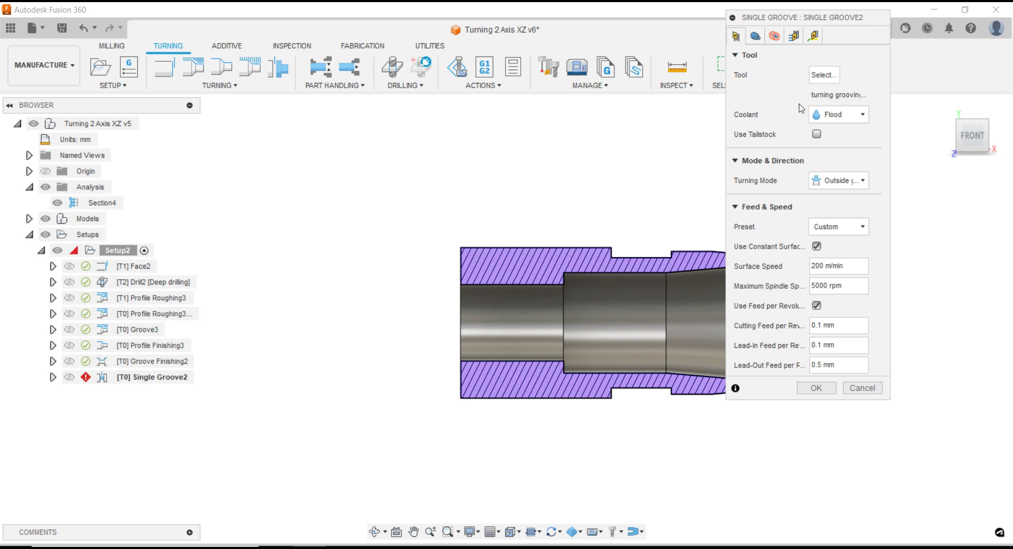
left_click(756, 41)
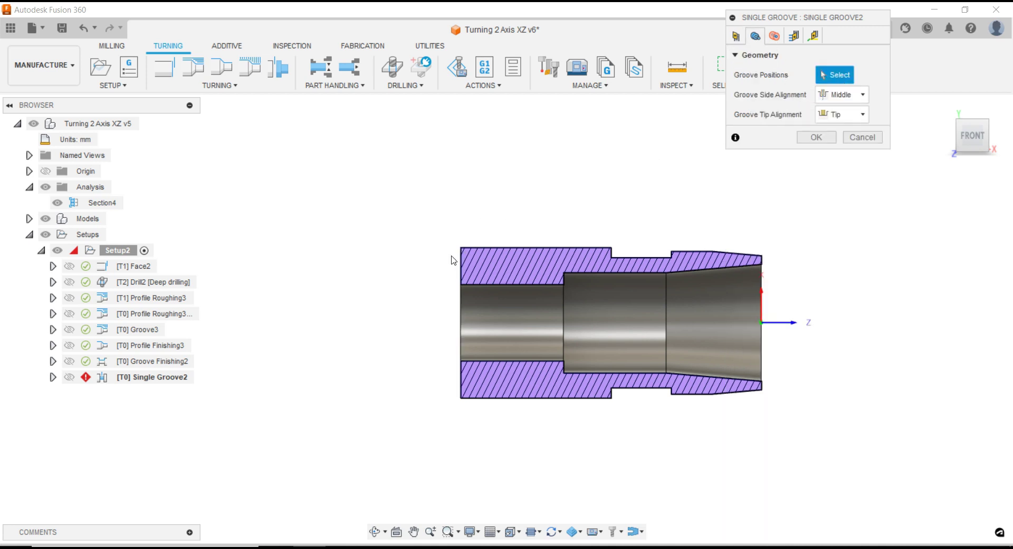
middle_click_drag(451, 260, 463, 232, "shift")
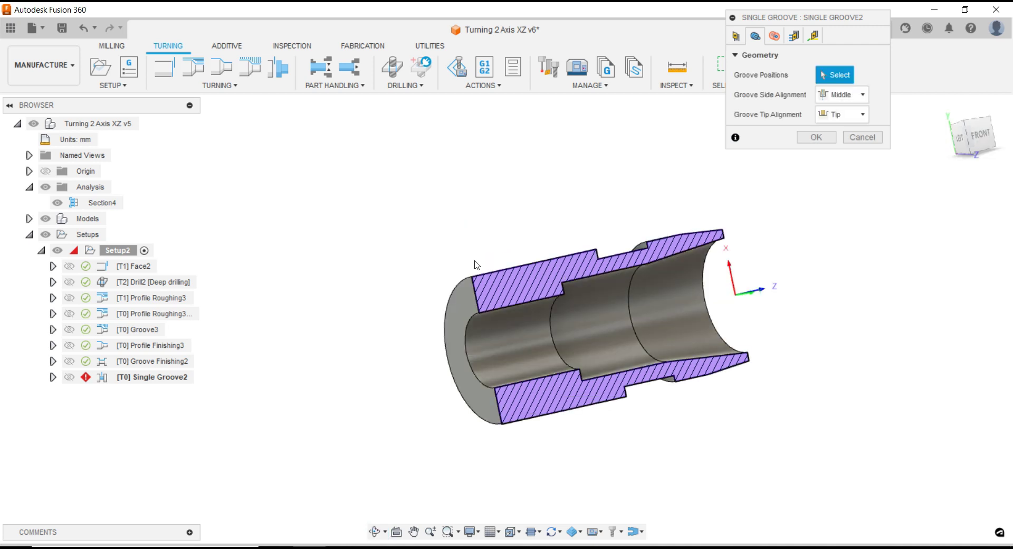
left_click(473, 277)
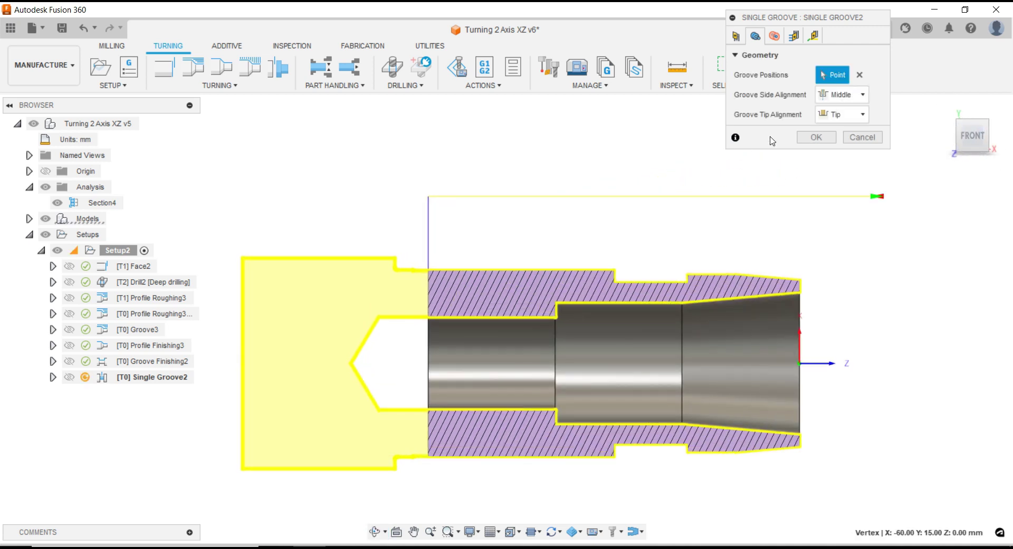
left_click(848, 99)
left_click(844, 112)
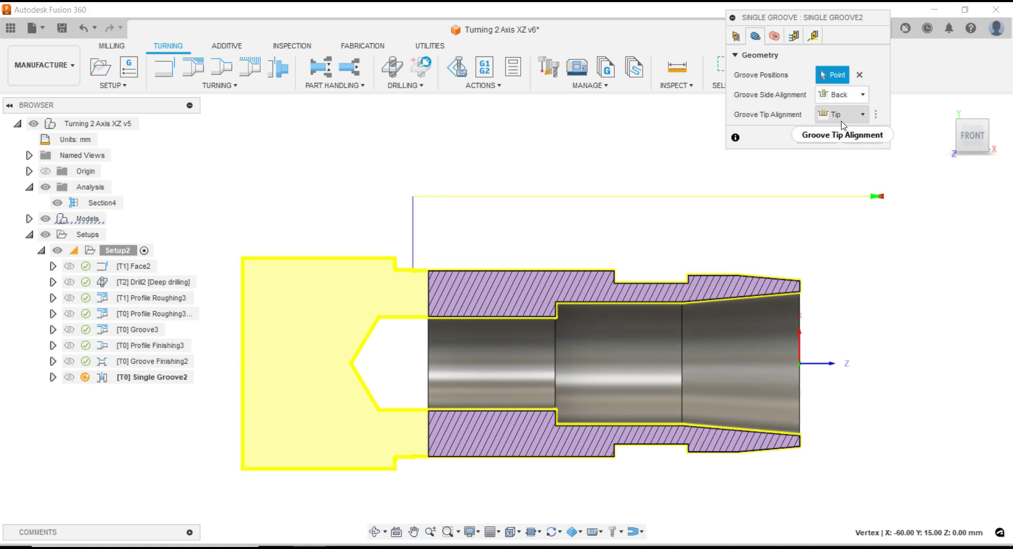
left_click(844, 119)
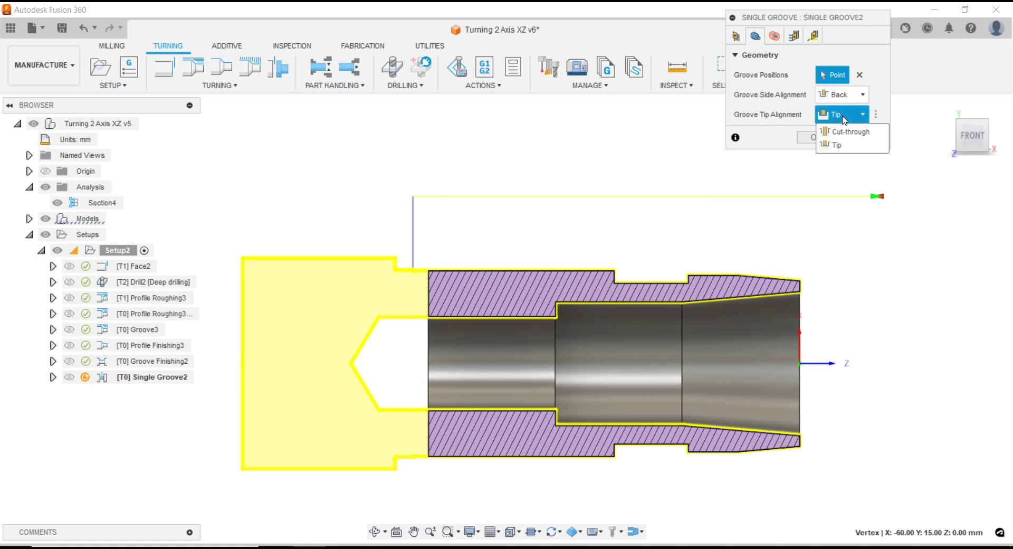
Keep Tip alignment and take the groove's outer radius from Model OD
left_click(841, 144)
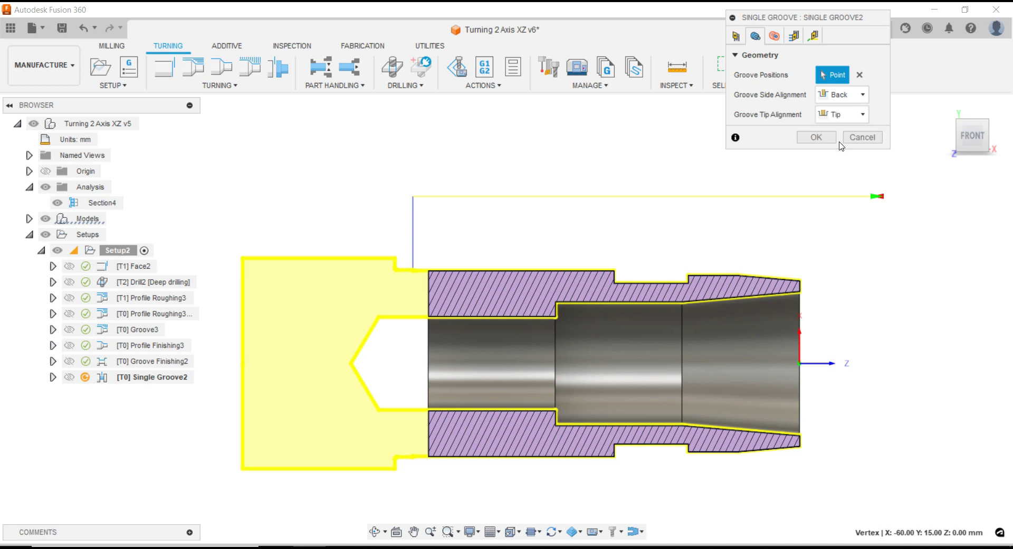
left_click(774, 36)
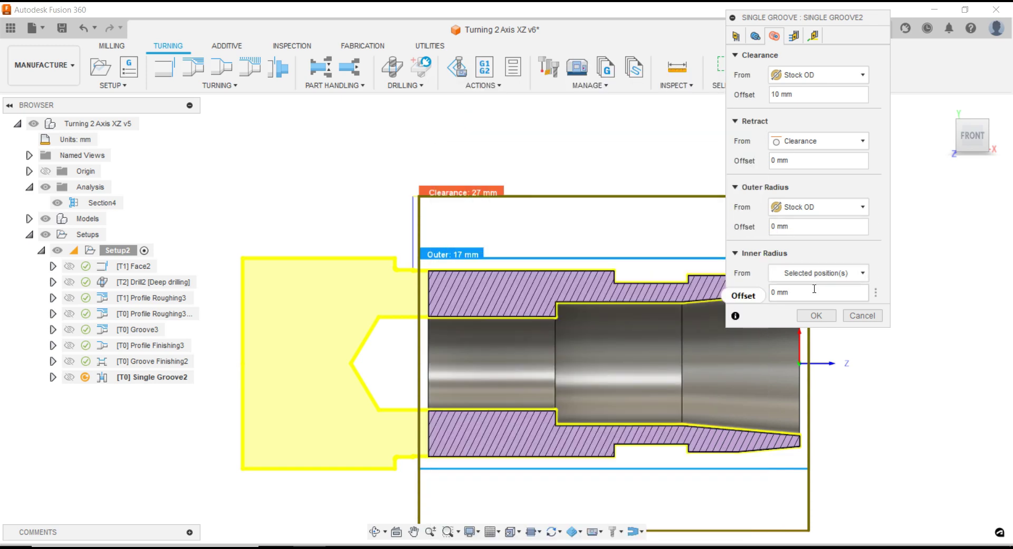
left_click(803, 212)
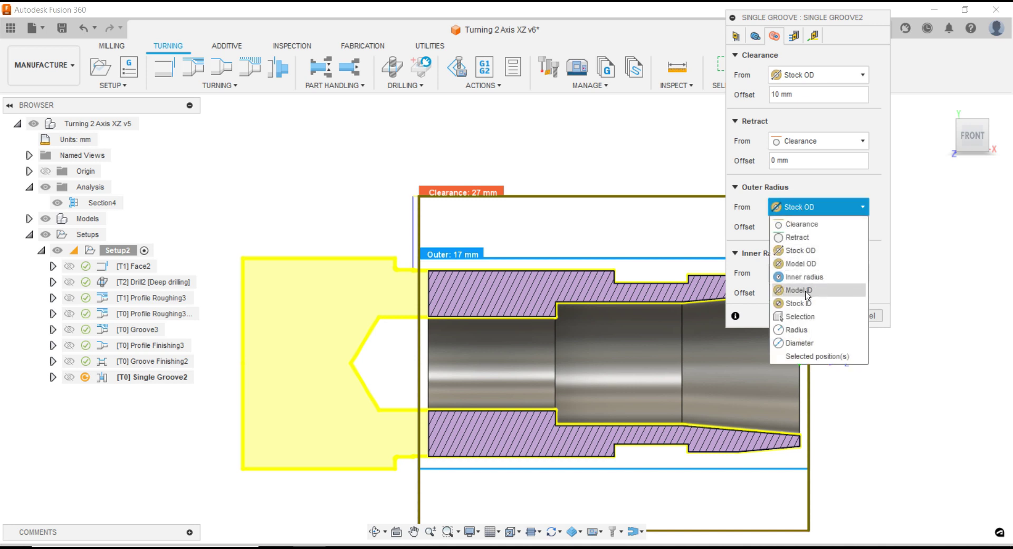
left_click(806, 264)
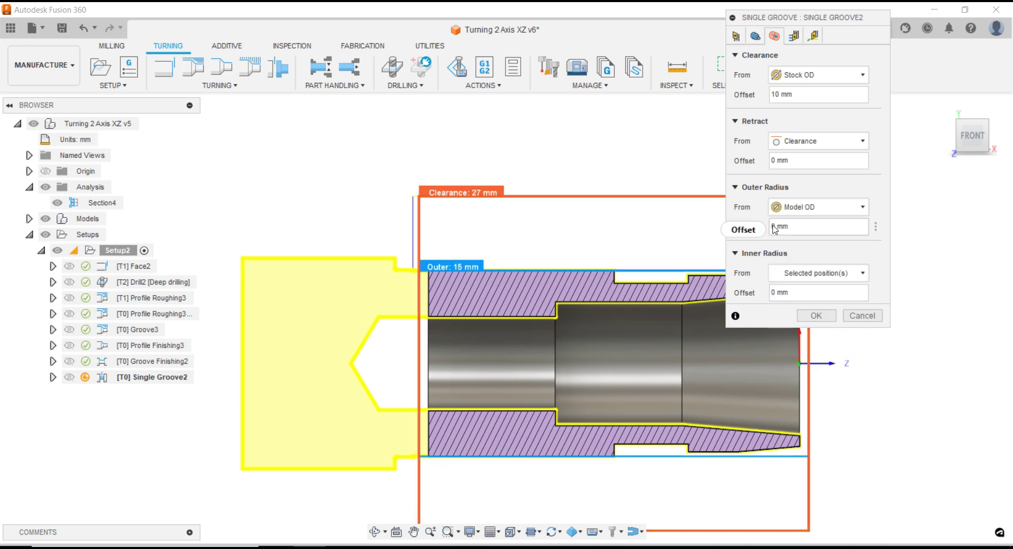
mouse_move(791, 227)
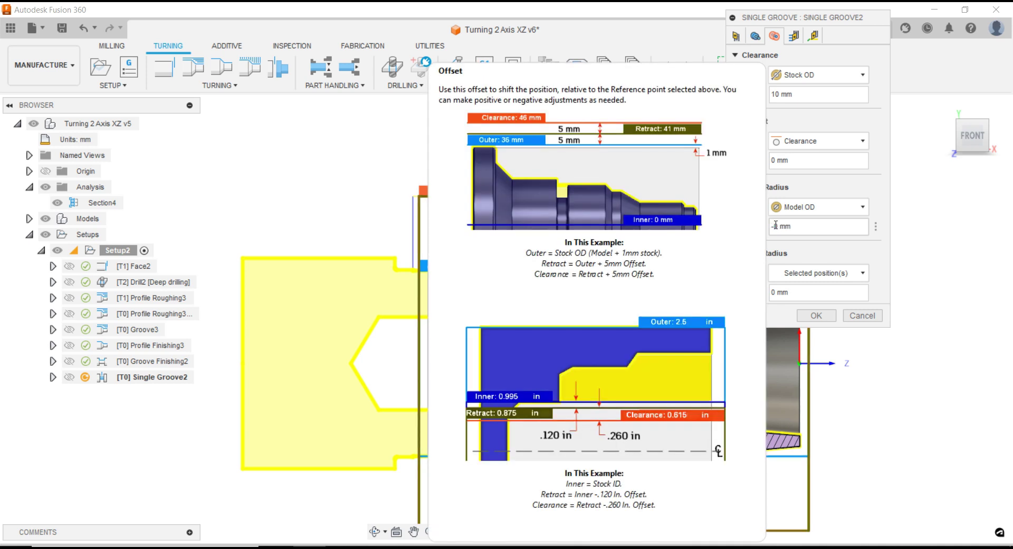
Set the outer radius offset to 0 and the inner radius offset to -2.5 mm
left_click_drag(794, 231, 753, 226)
type("-2.5")
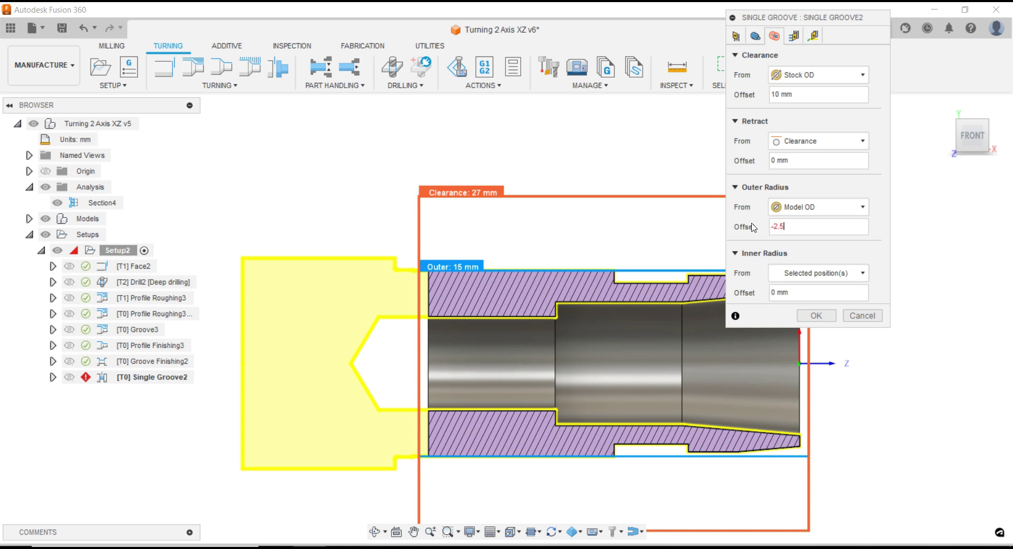
scroll(492, 258, "up", 2)
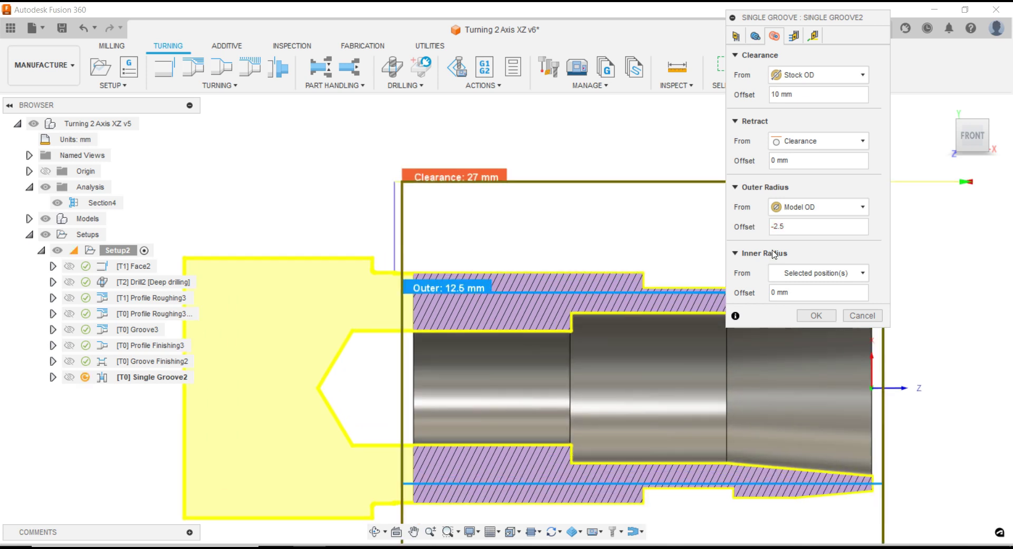
left_click_drag(786, 226, 741, 228)
type("0")
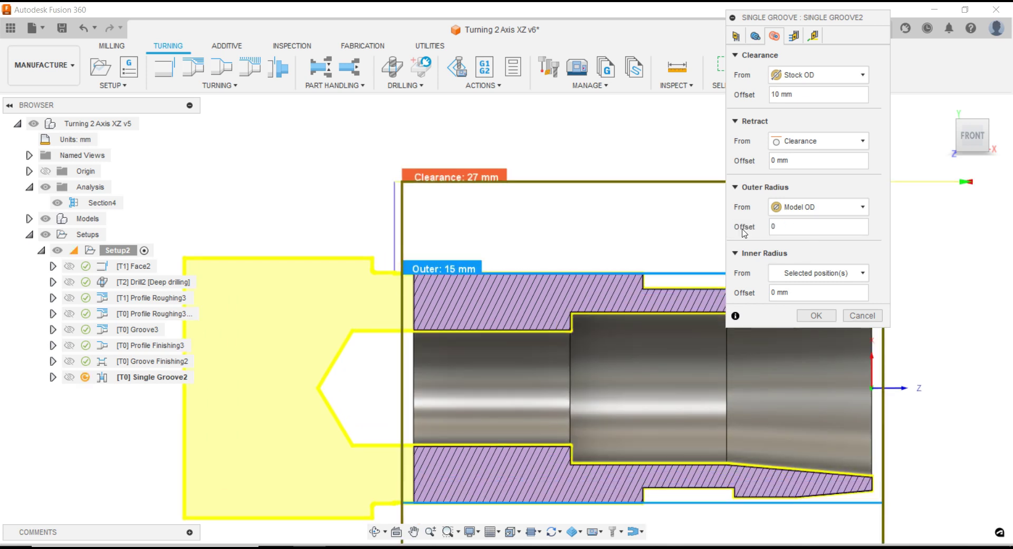
left_click(775, 292)
type("-2.5")
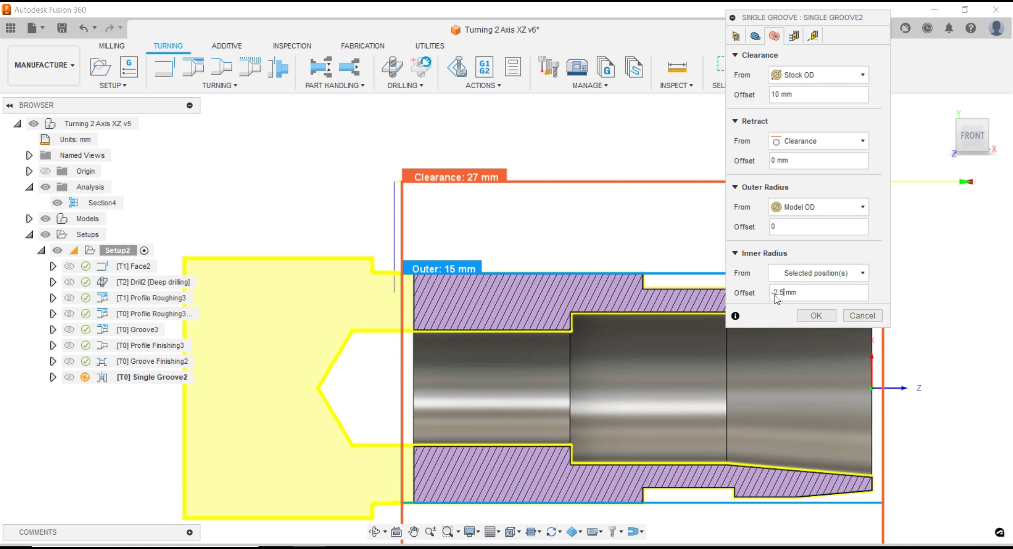
left_click(794, 37)
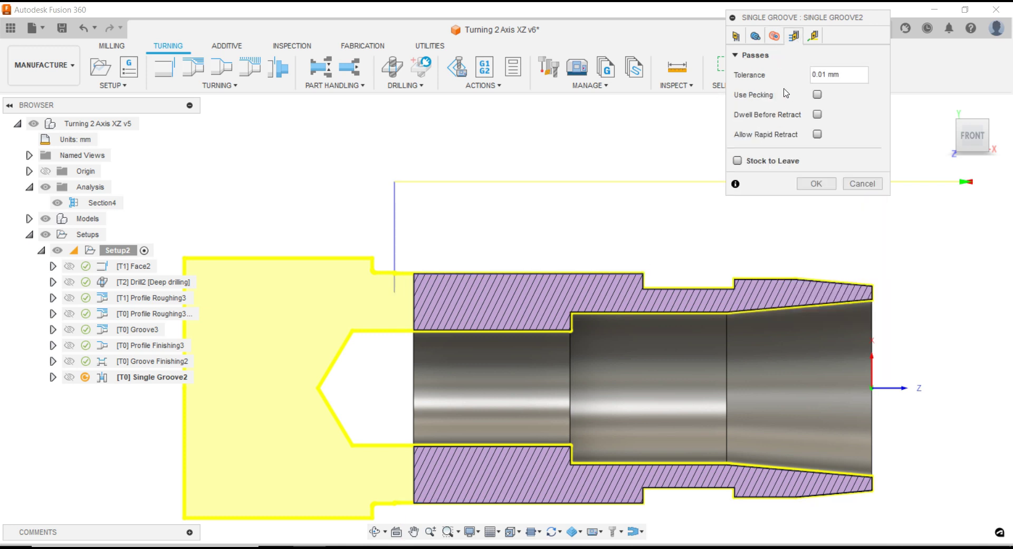
Enable pecking with 1.5 mm depth and 0.3 mm retract, then create Single Groove2
left_click(813, 36)
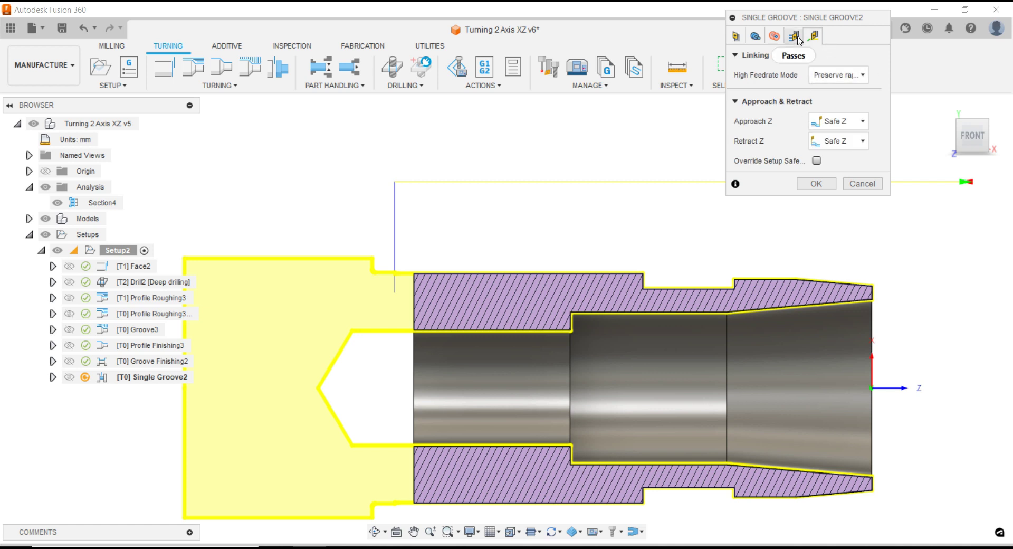
left_click(798, 38)
left_click(817, 95)
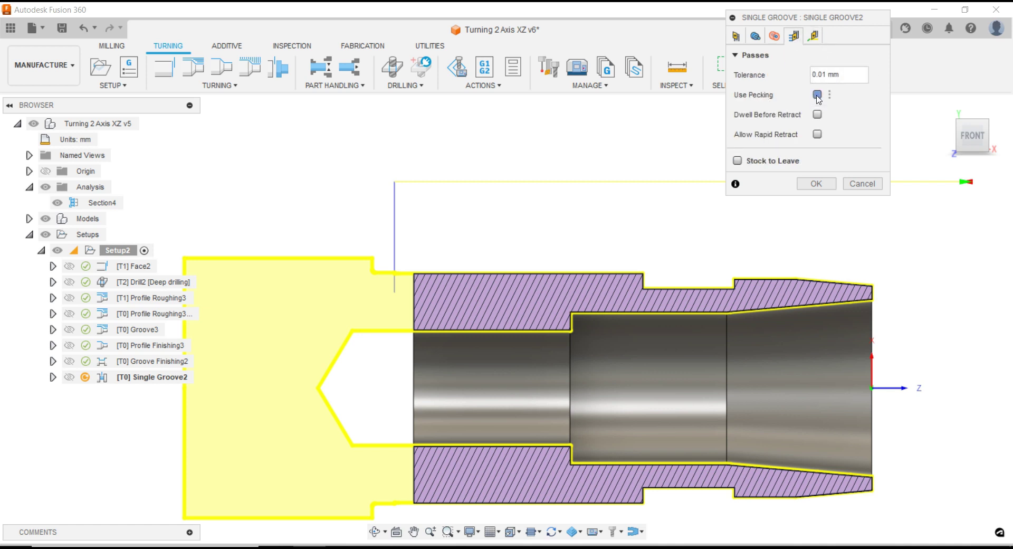
double_click(816, 114)
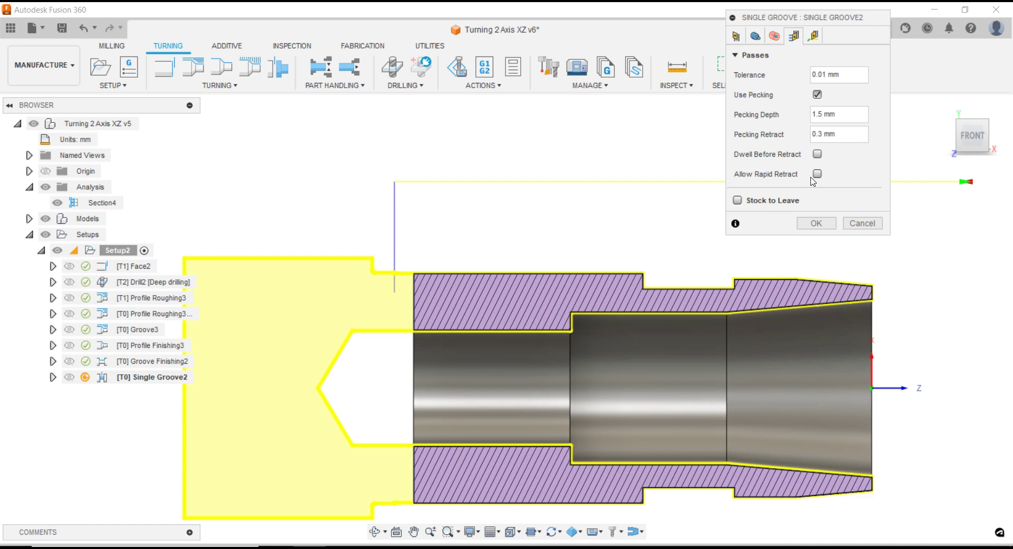
left_click(817, 223)
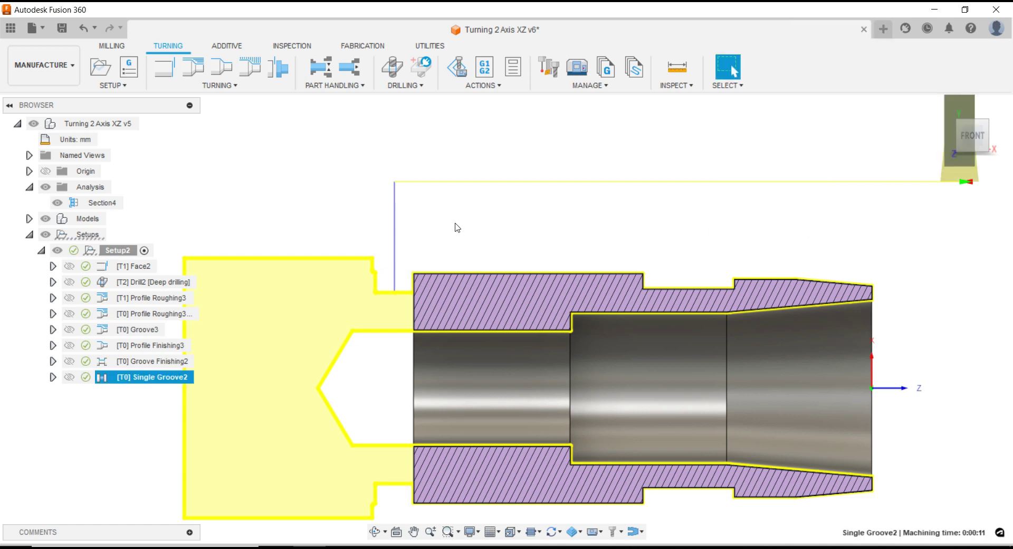
Reopen Single Groove2 to review its pecking pass settings and accept them
scroll(457, 228, "up", 1)
scroll(375, 274, "up", 1)
scroll(414, 274, "up", 1)
scroll(436, 268, "up", 2)
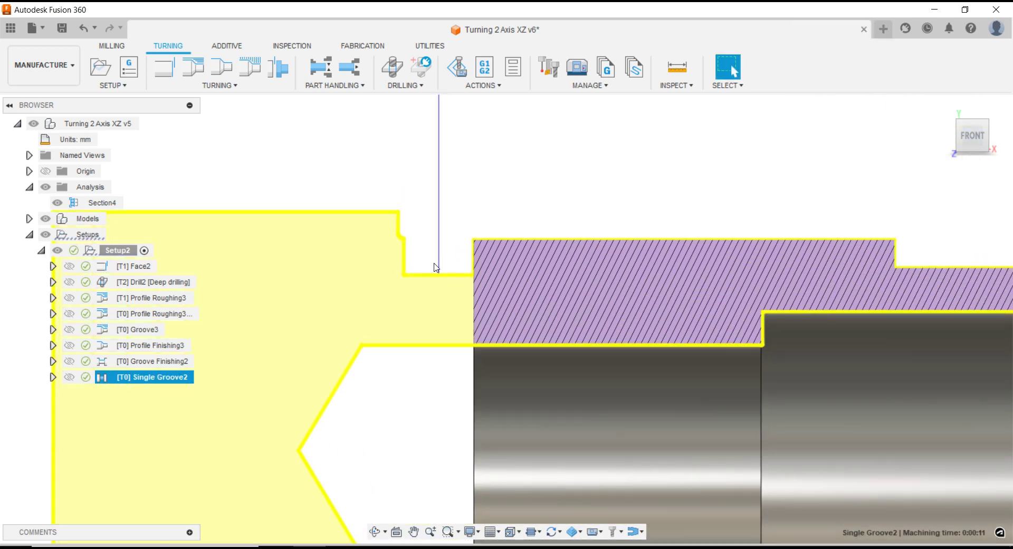
scroll(435, 267, "down", 3)
right_click(144, 377)
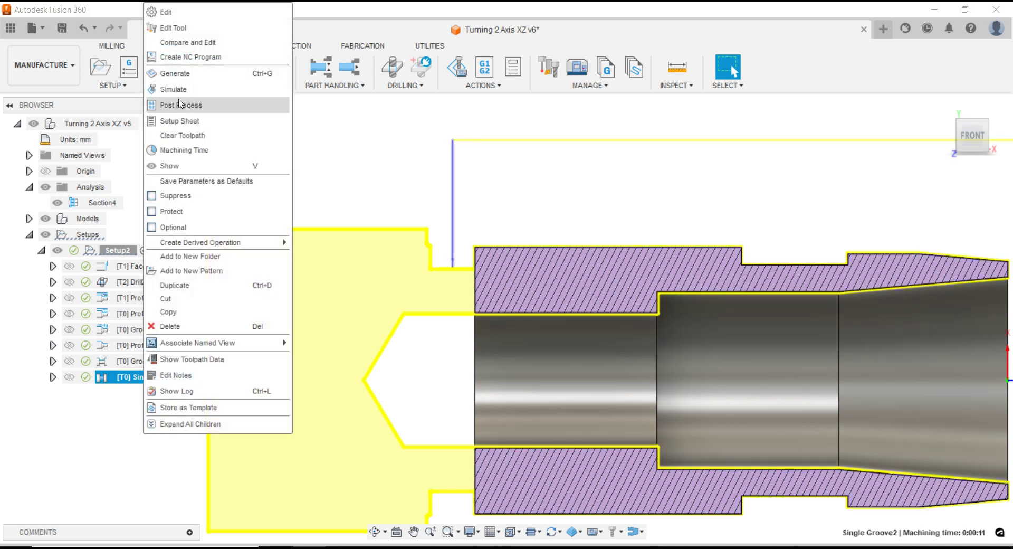
left_click(168, 11)
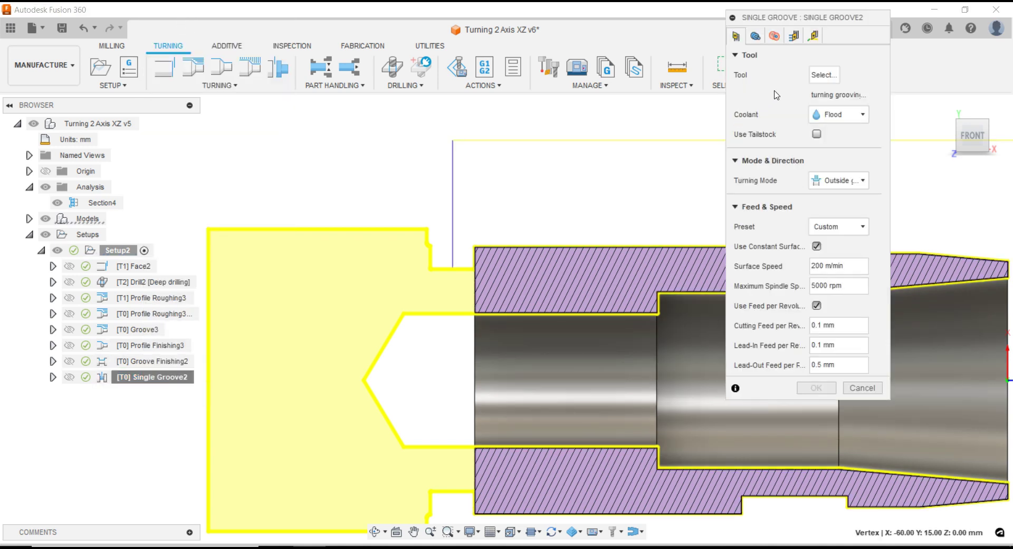
left_click(793, 36)
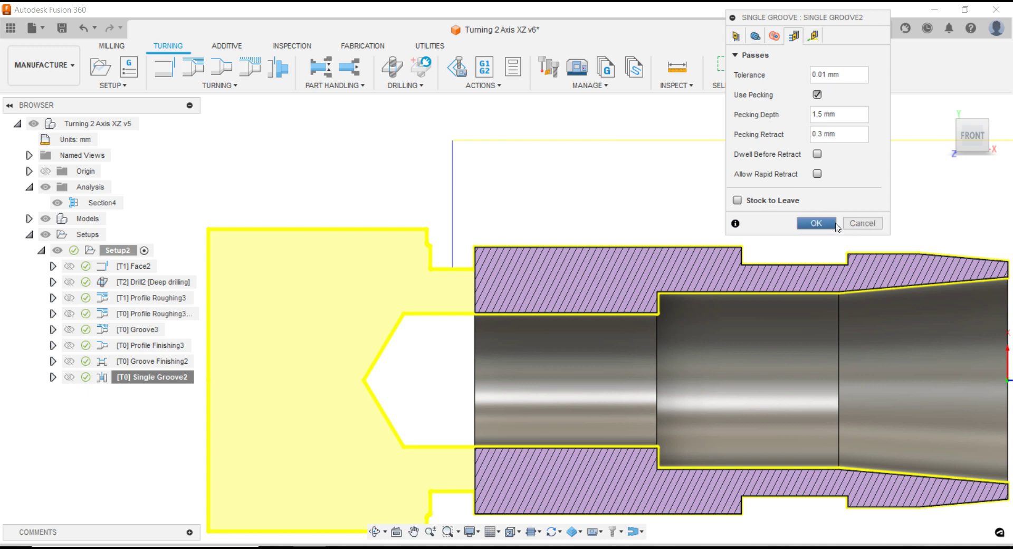
left_click(836, 226)
Launch the simulation of the Single Groove2 toolpath
scroll(509, 226, "down", 2)
right_click(151, 377)
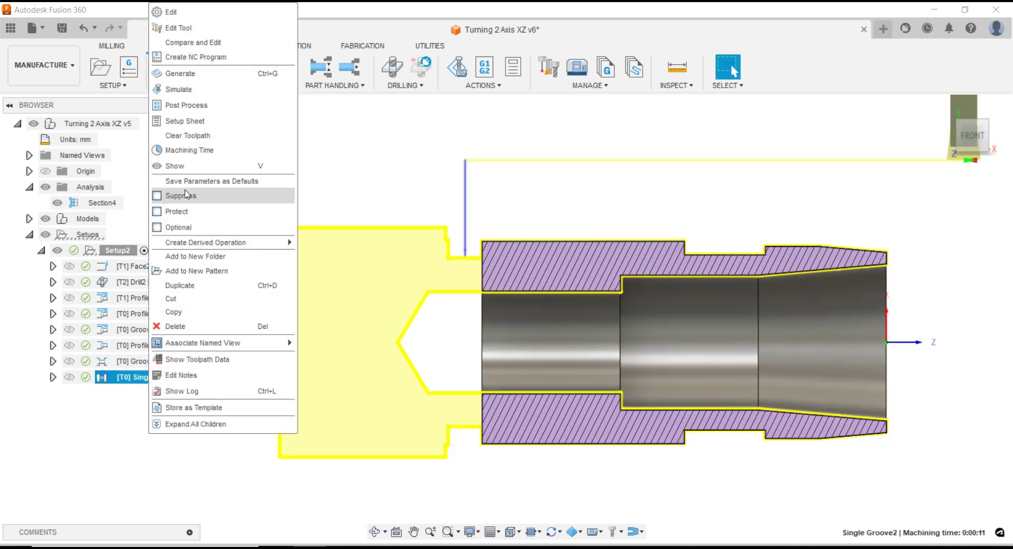
left_click(182, 89)
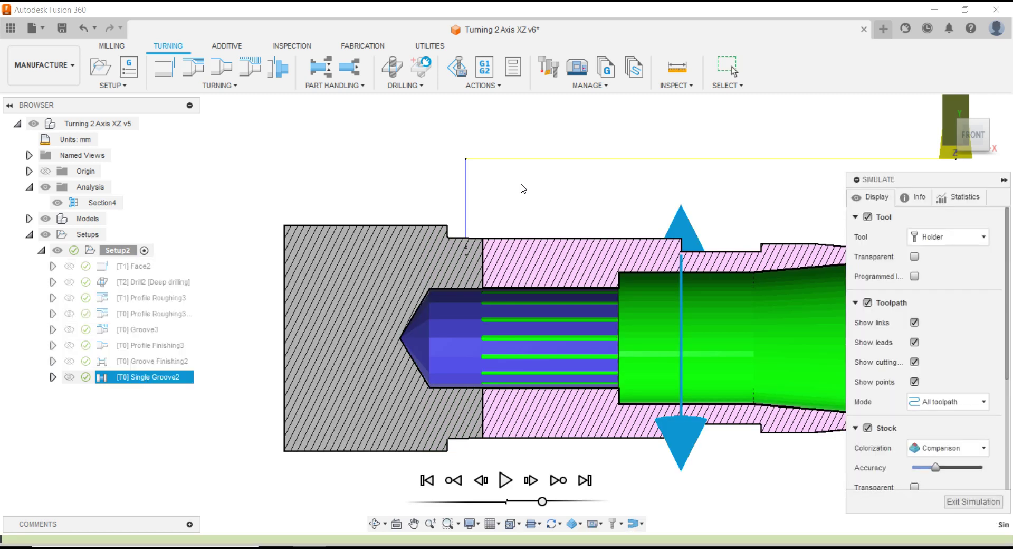
Play the simulation, then raise Single Groove2's pecking retract from 0.3 to 1.5 mm
left_click(510, 481)
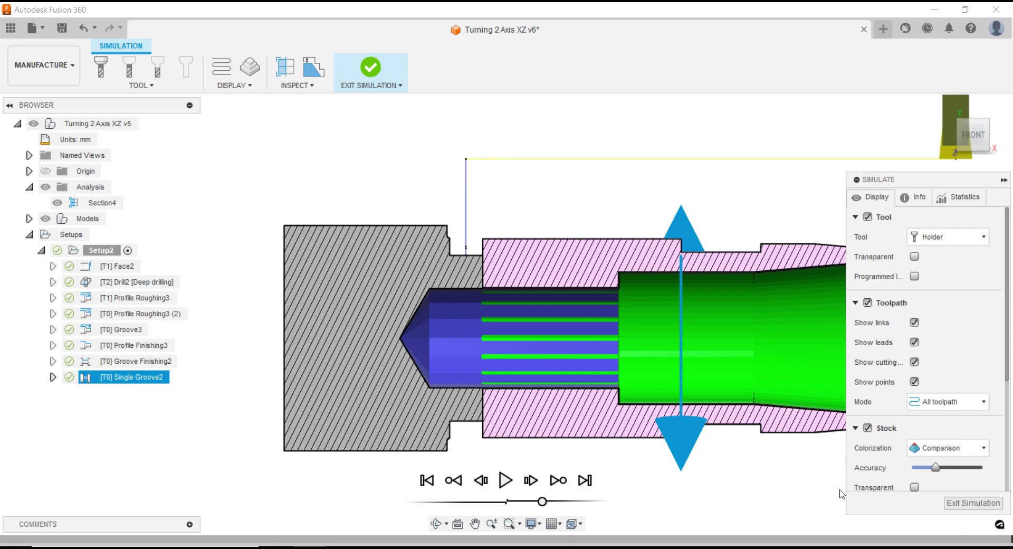
left_click(973, 503)
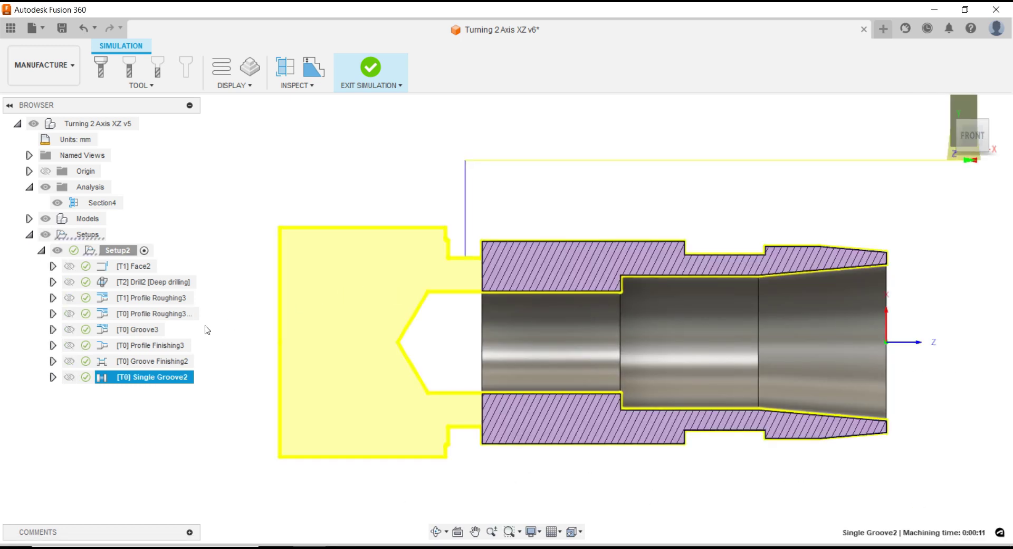
right_click(137, 378)
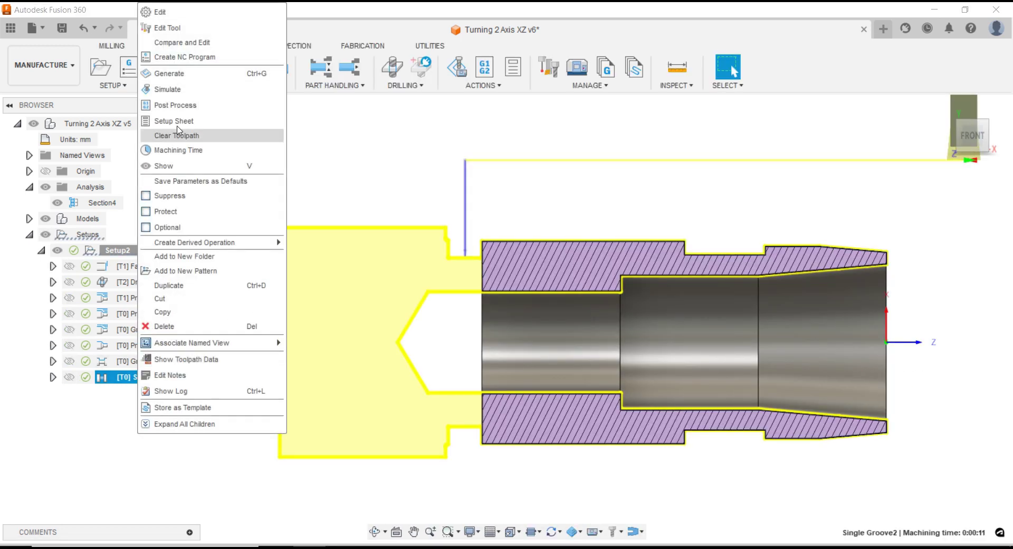
left_click(174, 17)
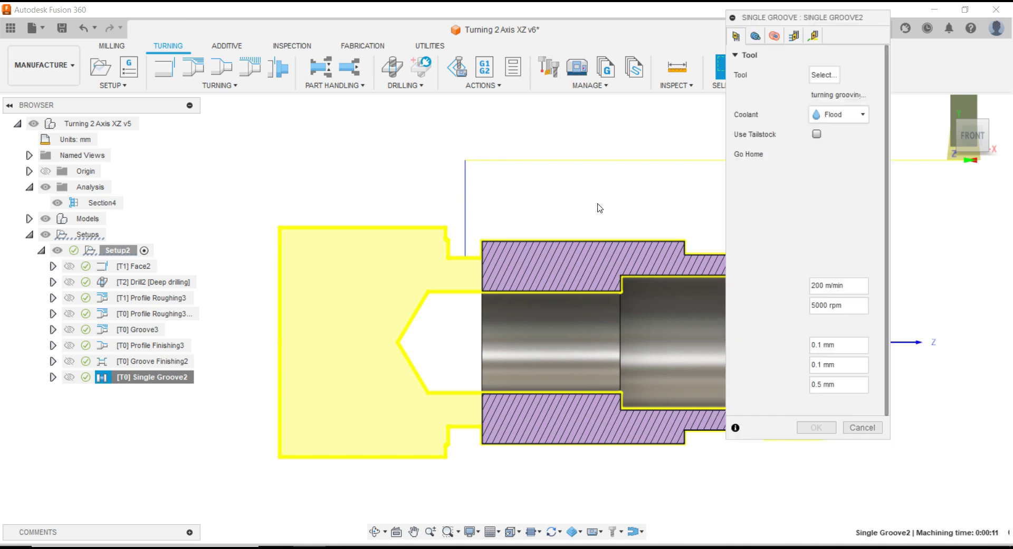
left_click(794, 39)
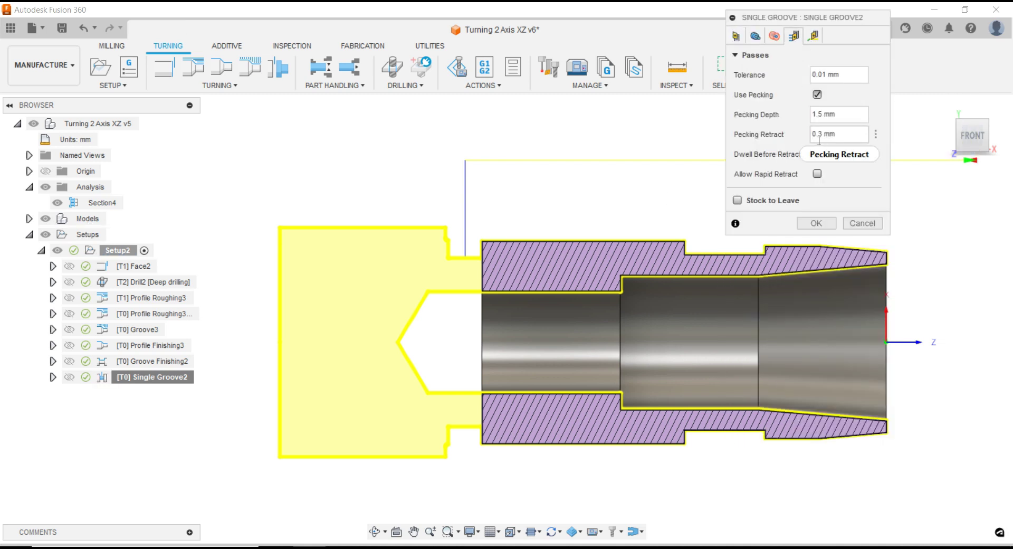
left_click_drag(822, 133, 805, 136)
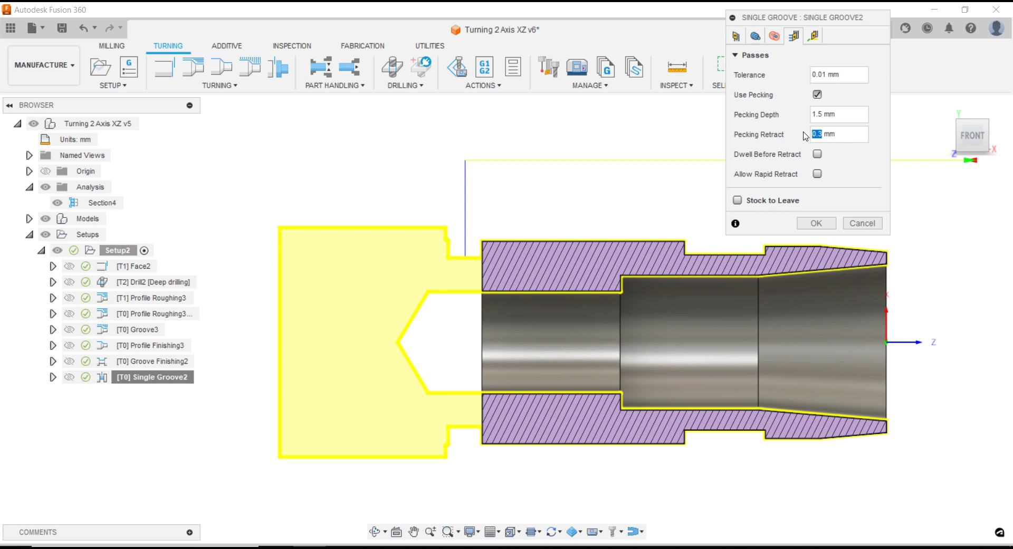
type("1")
left_click(816, 223)
right_click(132, 387)
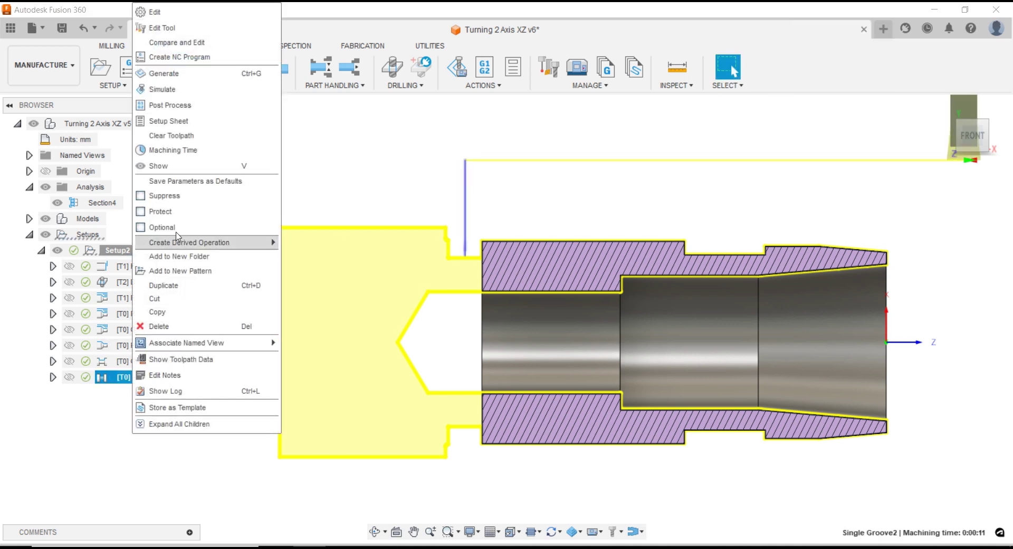
Simulate and play Single Groove2's revised pecking toolpath, then exit the simulation
left_click(345, 165)
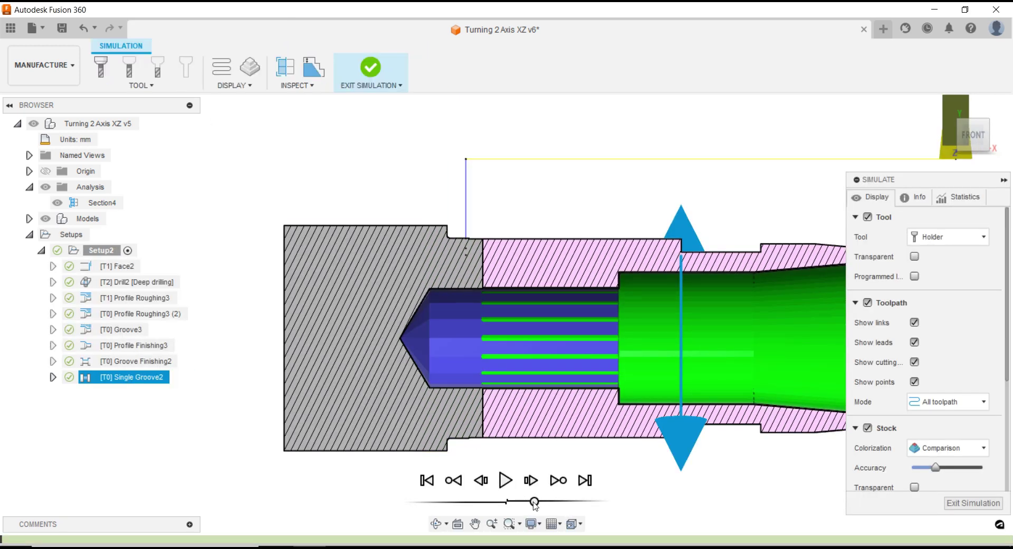
left_click(511, 489)
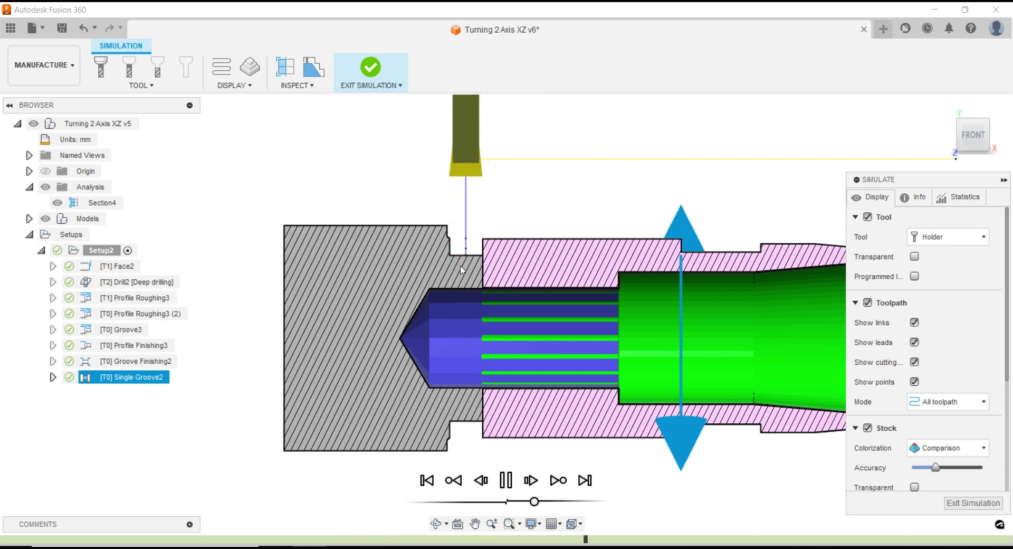
scroll(587, 341, "down", 1)
scroll(587, 340, "down", 1)
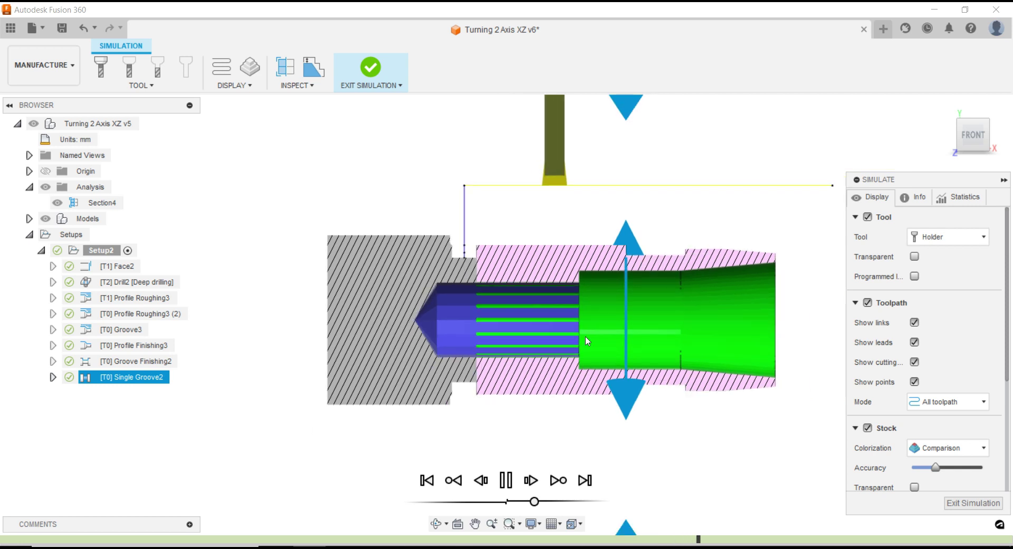
left_click(970, 503)
Reopen Single Groove2 and review its geometry, radii and pass settings
scroll(766, 277, "up", 1)
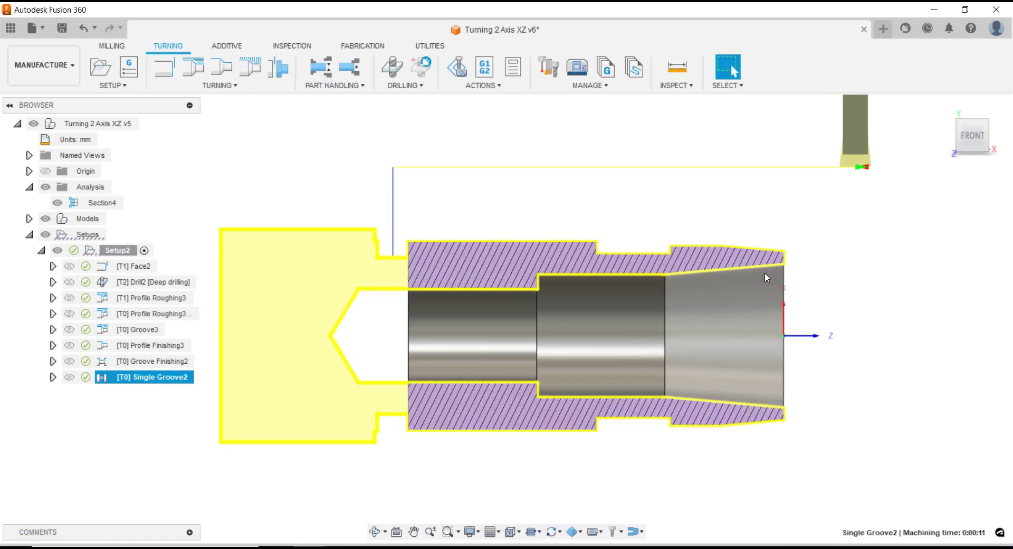
scroll(399, 248, "up", 1)
scroll(399, 248, "up", 1)
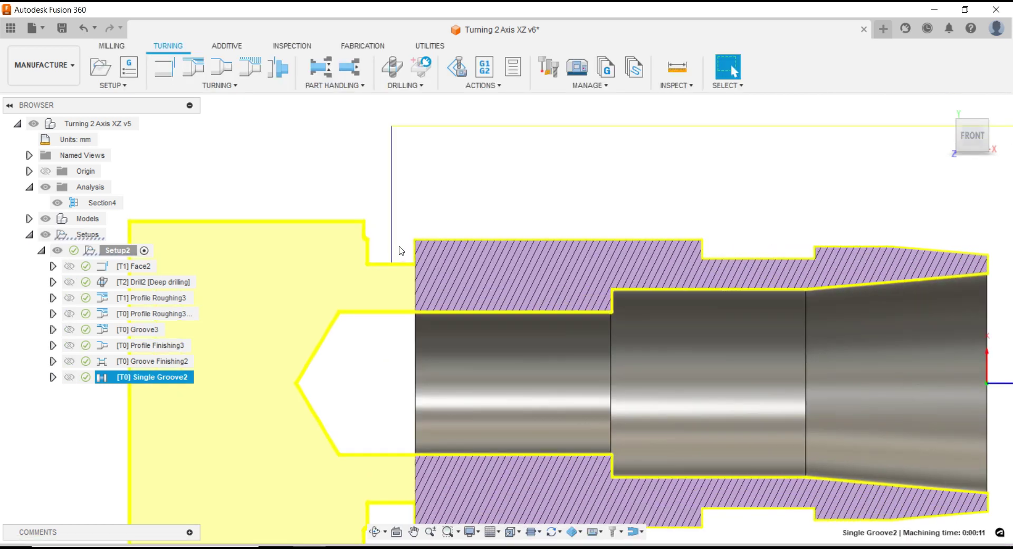
scroll(403, 249, "up", 2)
scroll(414, 251, "up", 1)
scroll(427, 229, "down", 3)
scroll(428, 230, "down", 3)
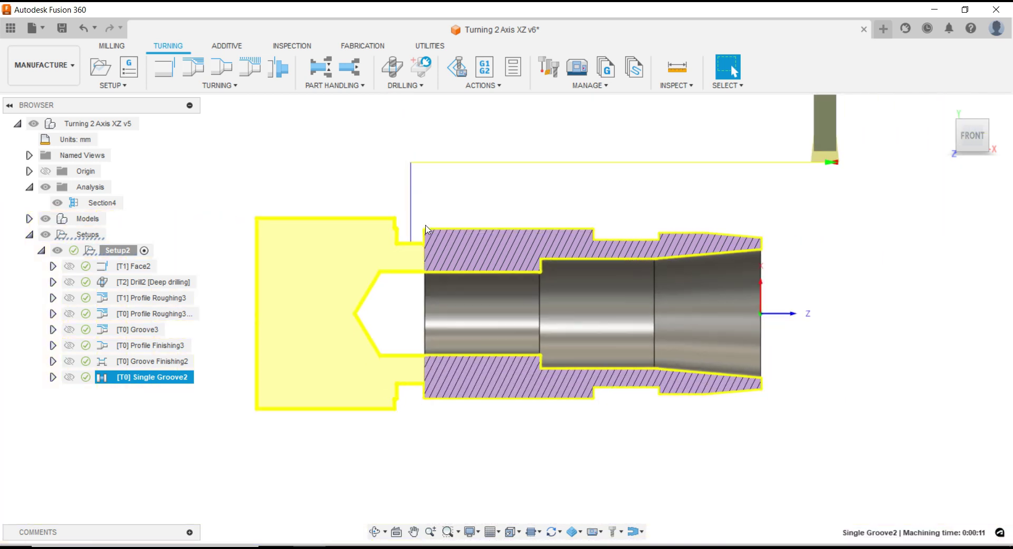
right_click(153, 378)
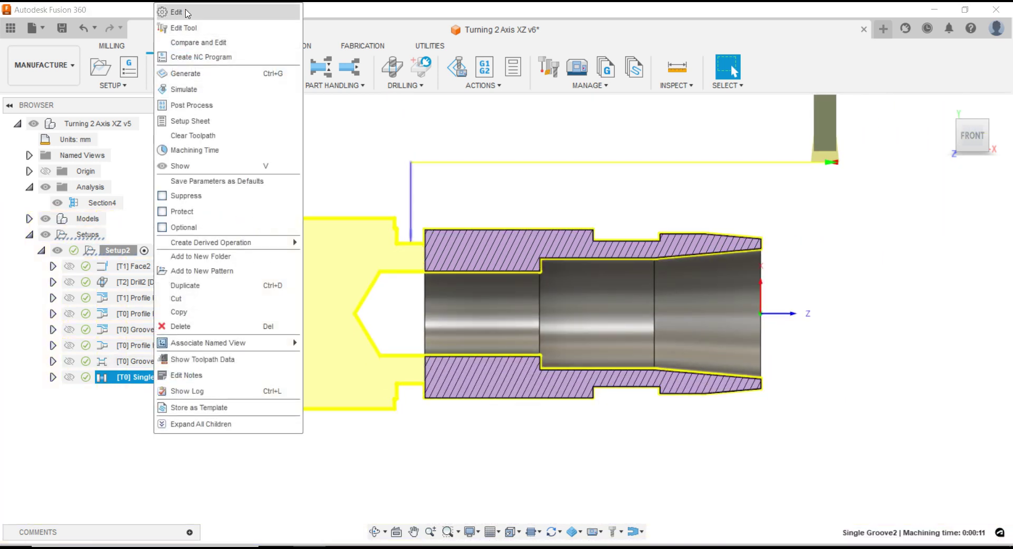
left_click(442, 155)
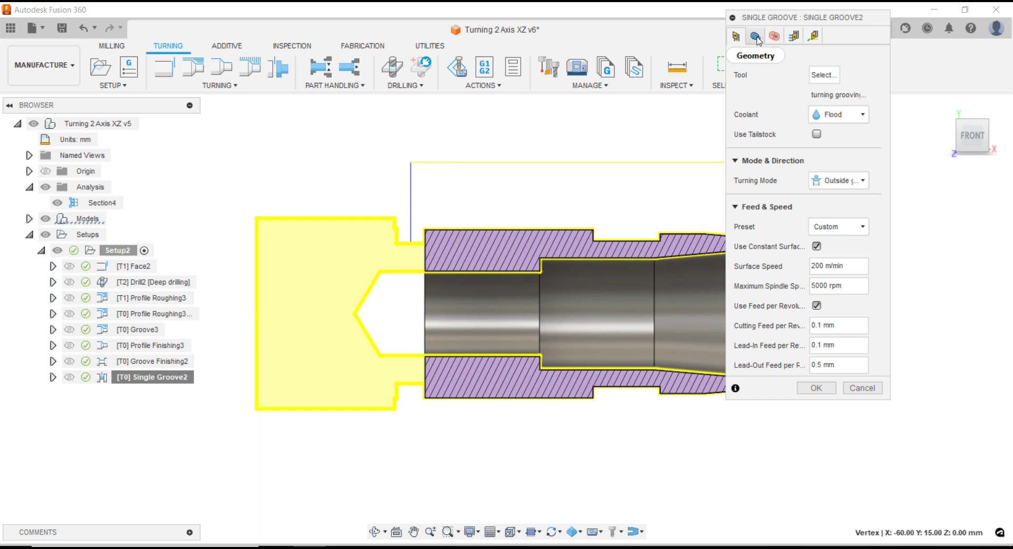
left_click(756, 36)
left_click(774, 37)
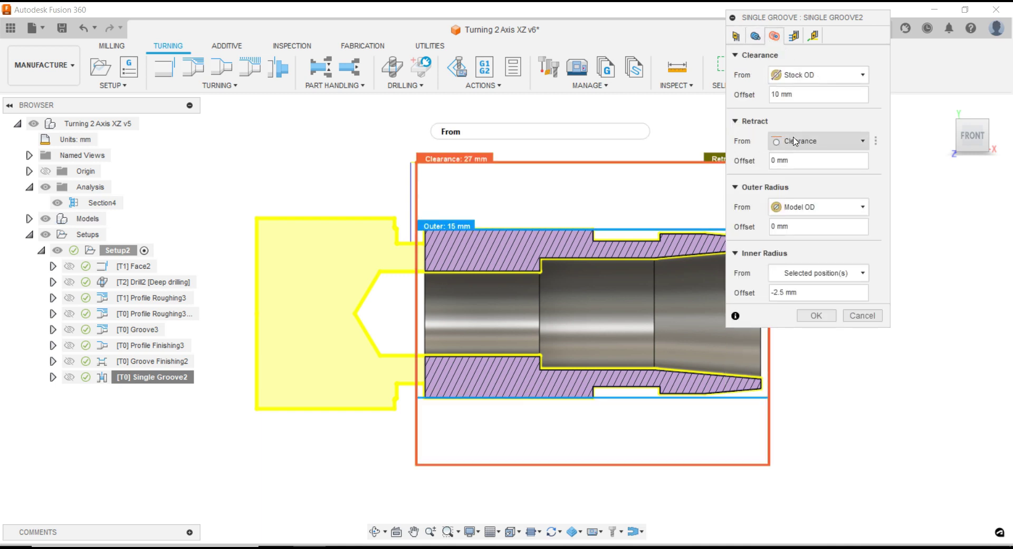
left_click(794, 36)
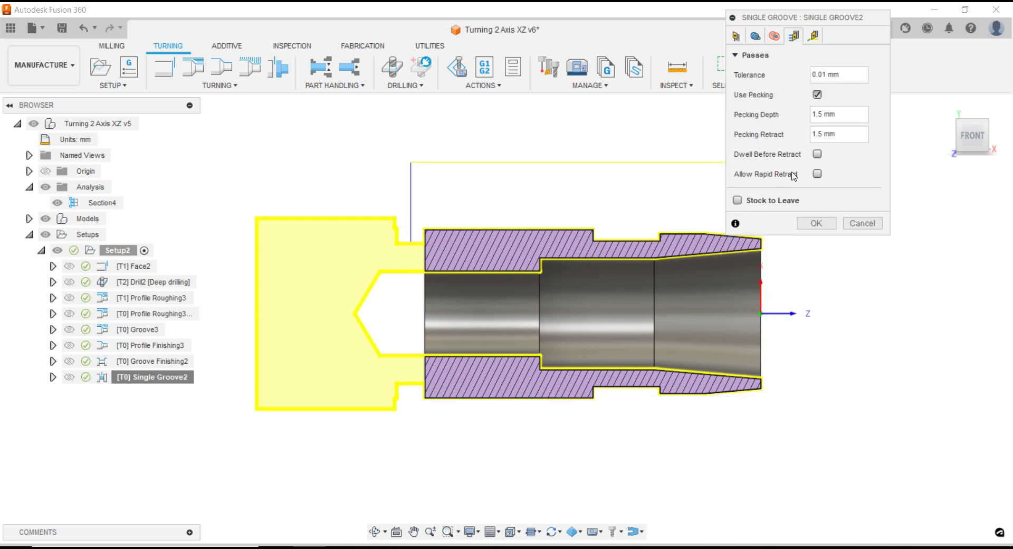
Leave stock to leave off, recheck Back side and Tip alignment, and accept Single Groove2
left_click(736, 200)
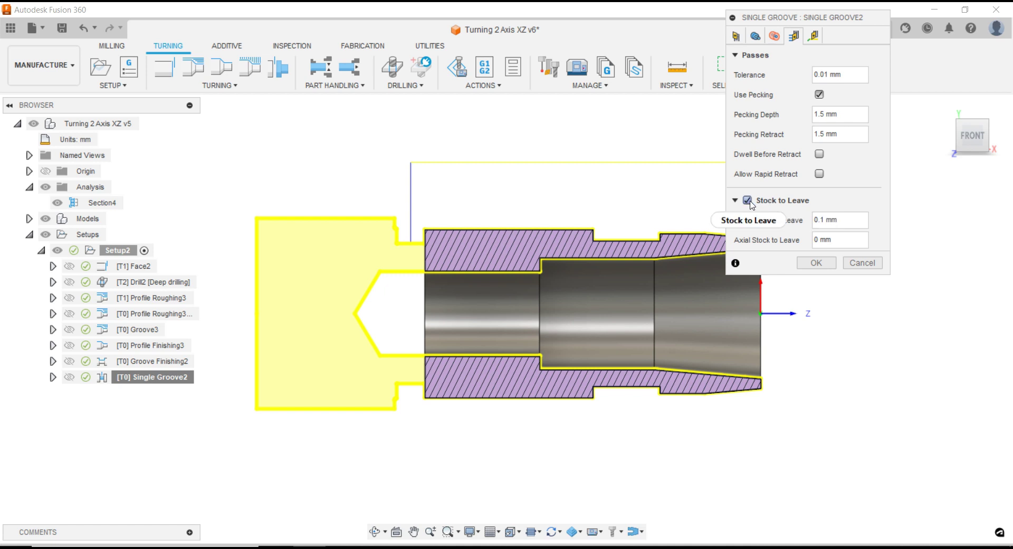
left_click(747, 200)
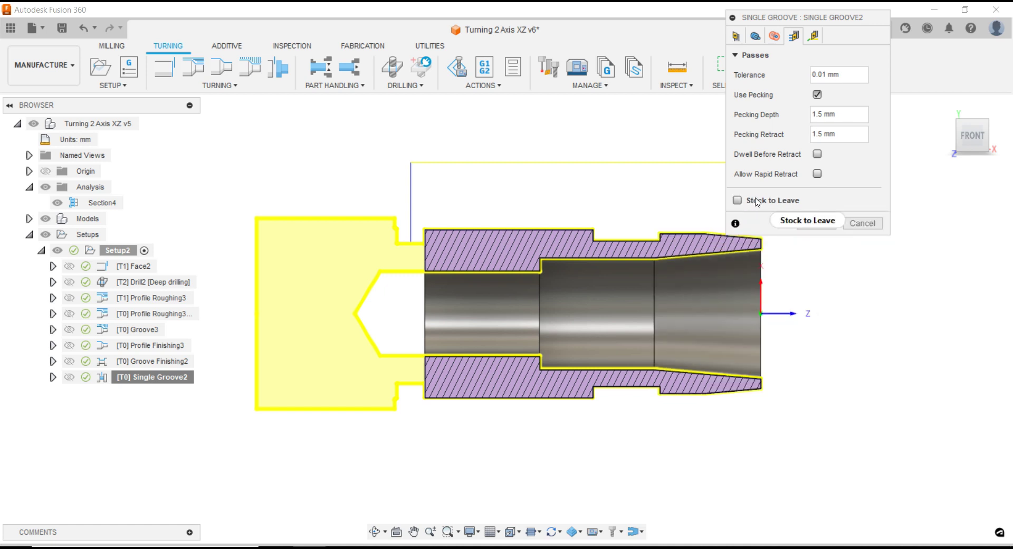
left_click(755, 36)
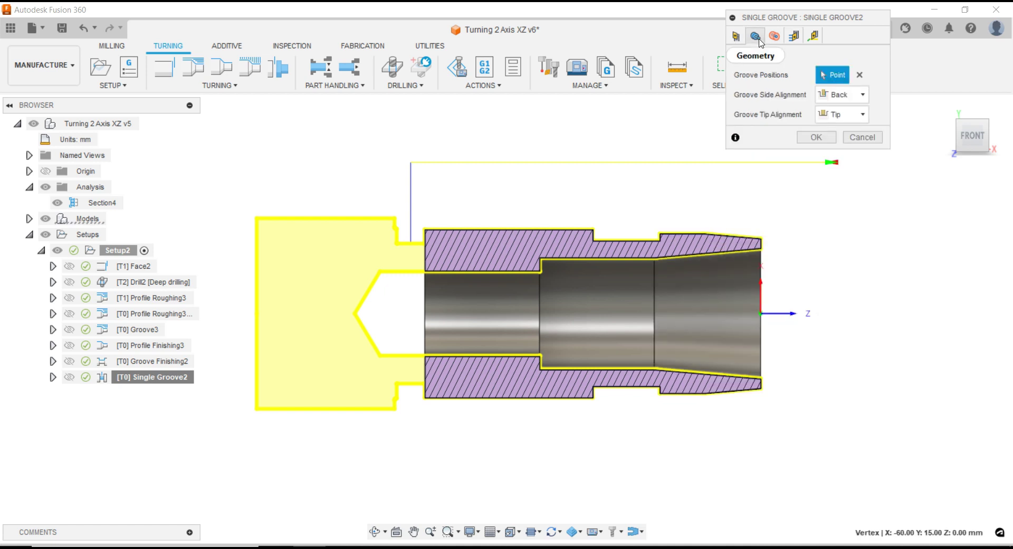
left_click(775, 37)
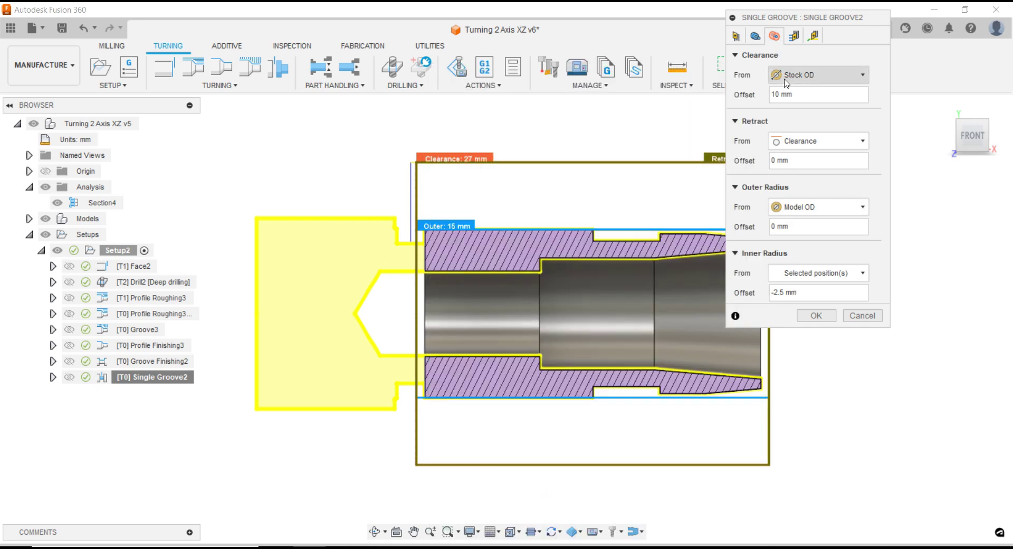
left_click(755, 36)
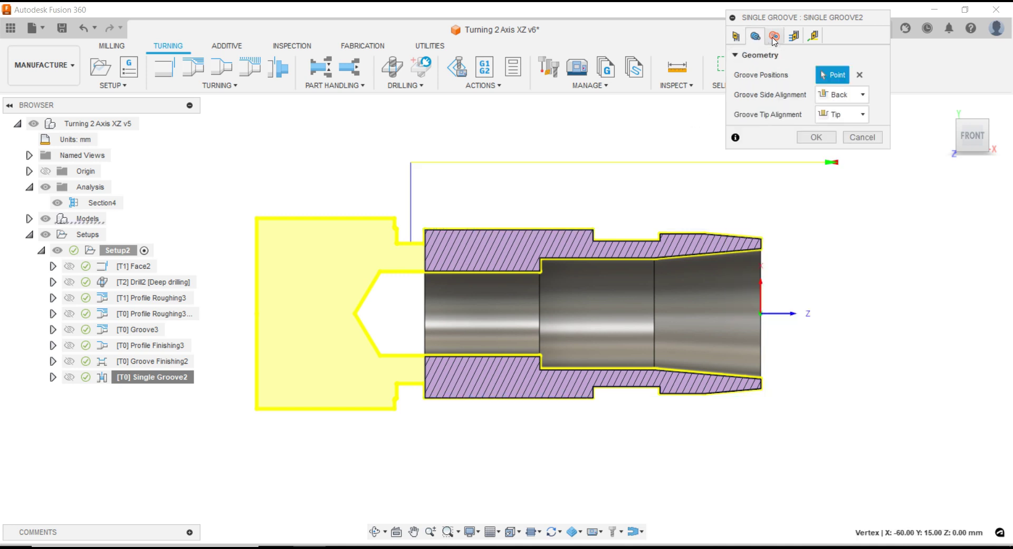
left_click(774, 38)
left_click(755, 36)
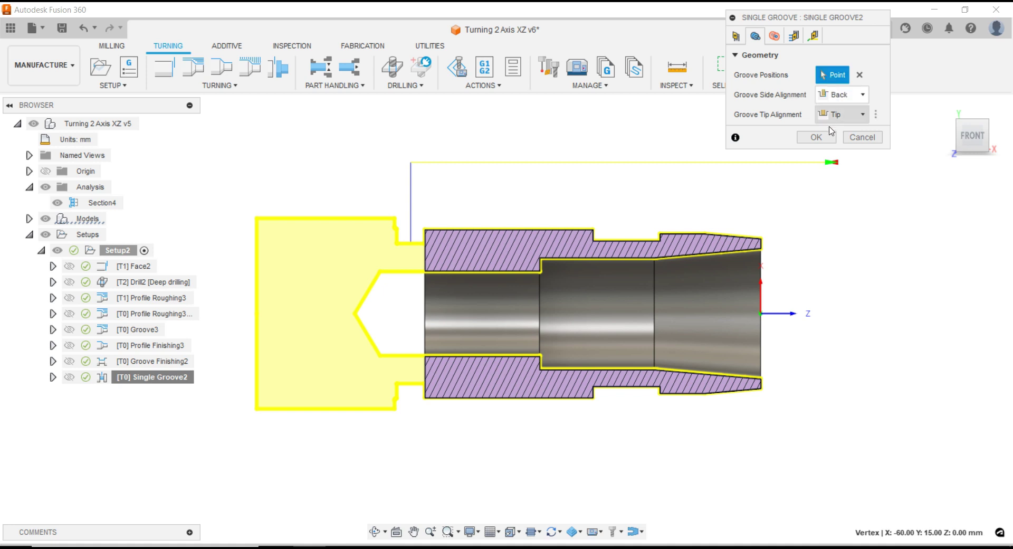
left_click(862, 137)
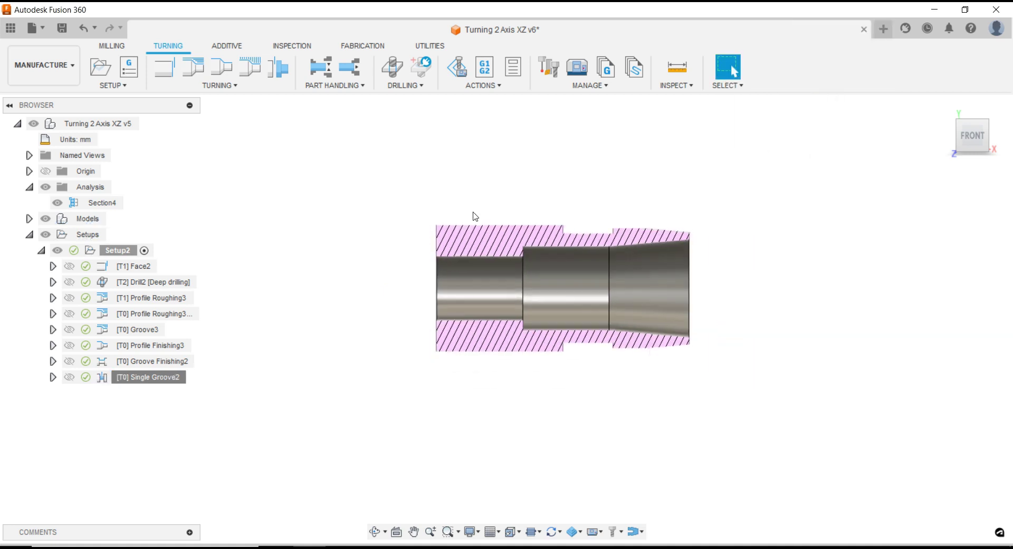
Duplicate Profile Finishing3 and move the copy below Single Groove2 at the end of Setup2
scroll(473, 216, "down", 1)
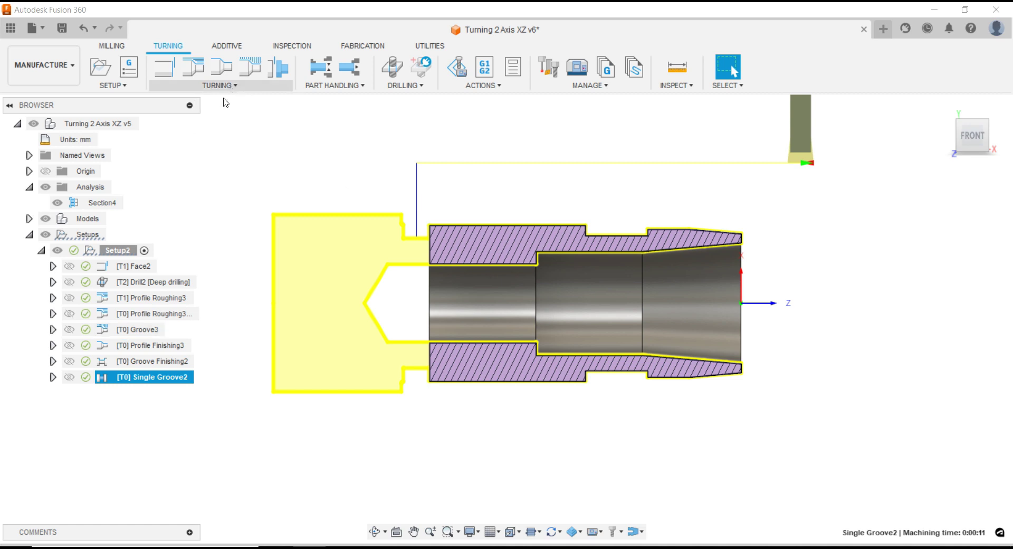
left_click(164, 346)
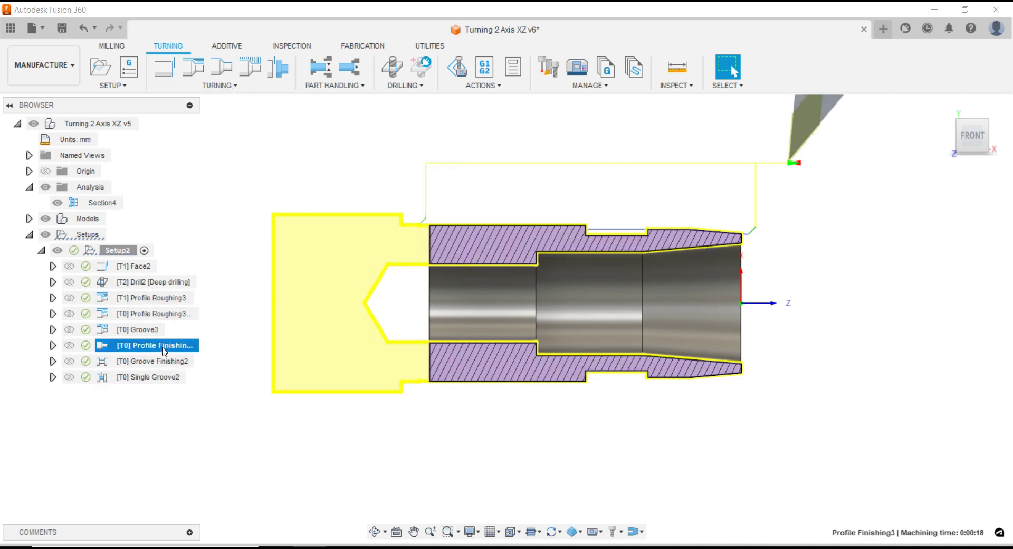
right_click(164, 346)
left_click(188, 311)
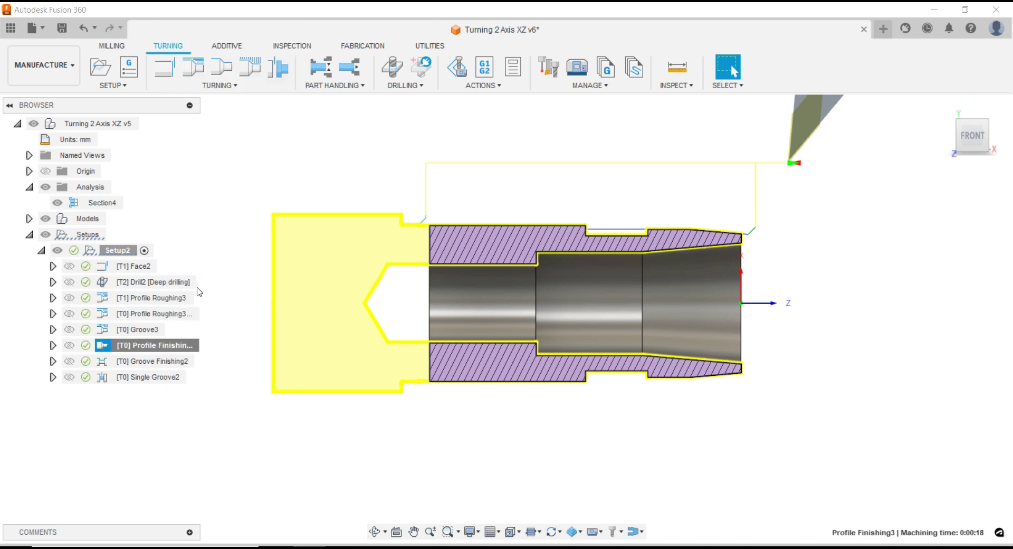
key("ctrl+v")
left_click_drag(141, 368, 147, 399)
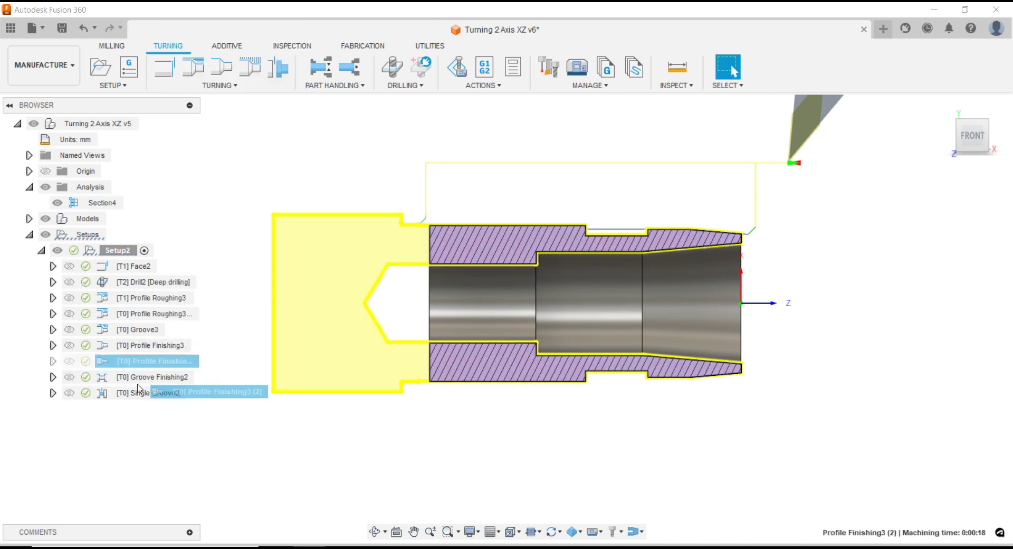
right_click(147, 399)
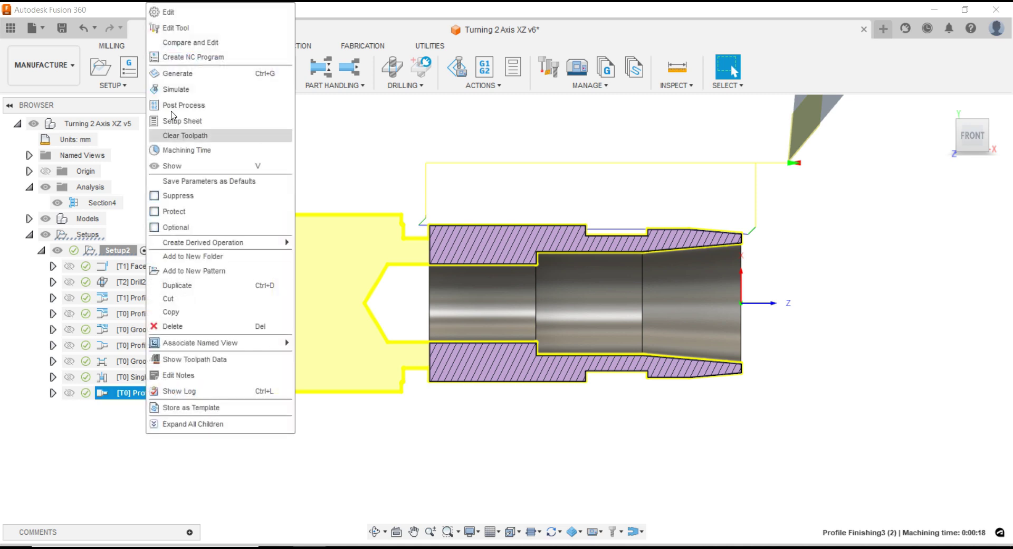
Switch the copied finishing pass to the CNMT06T301 ID boring tool
left_click(169, 13)
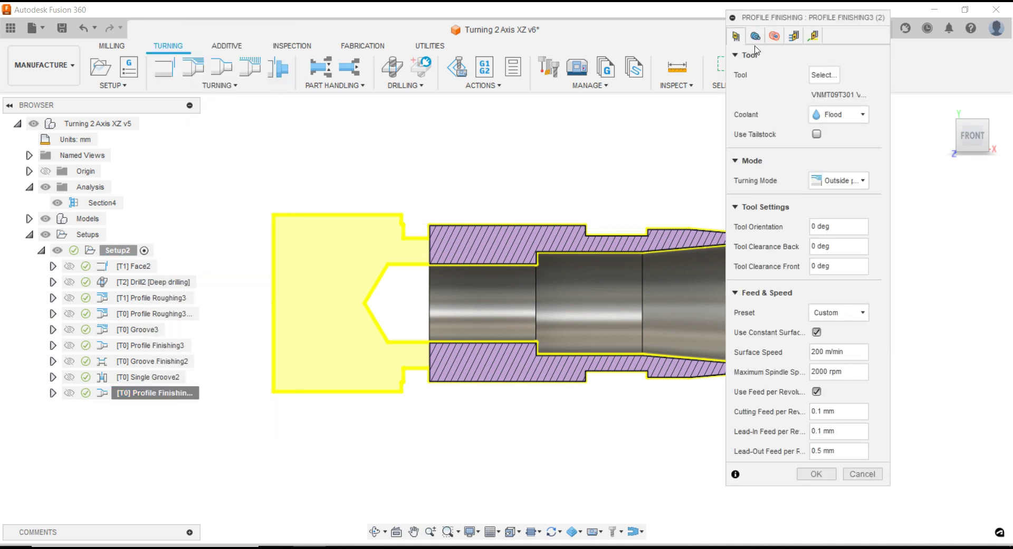
left_click(823, 74)
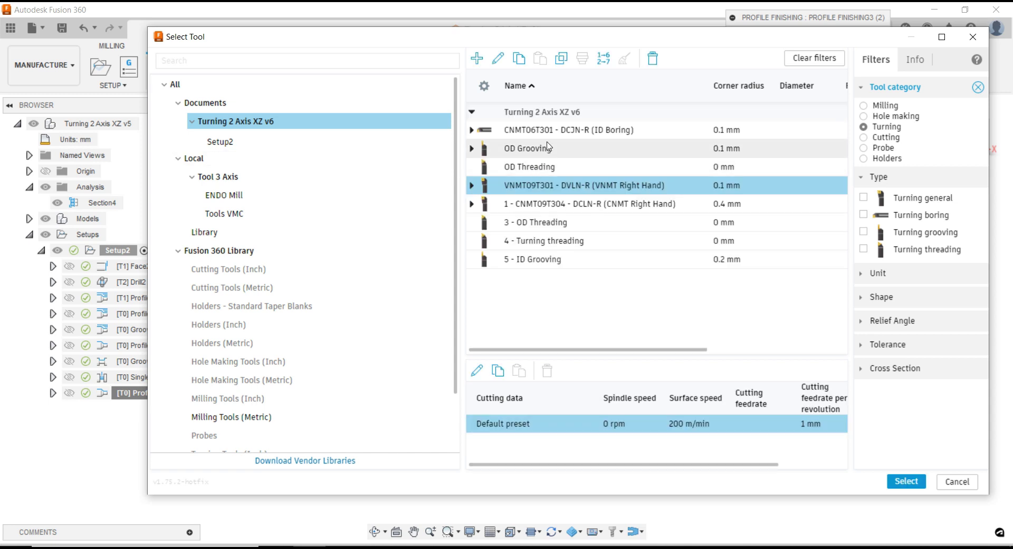
left_click(552, 205)
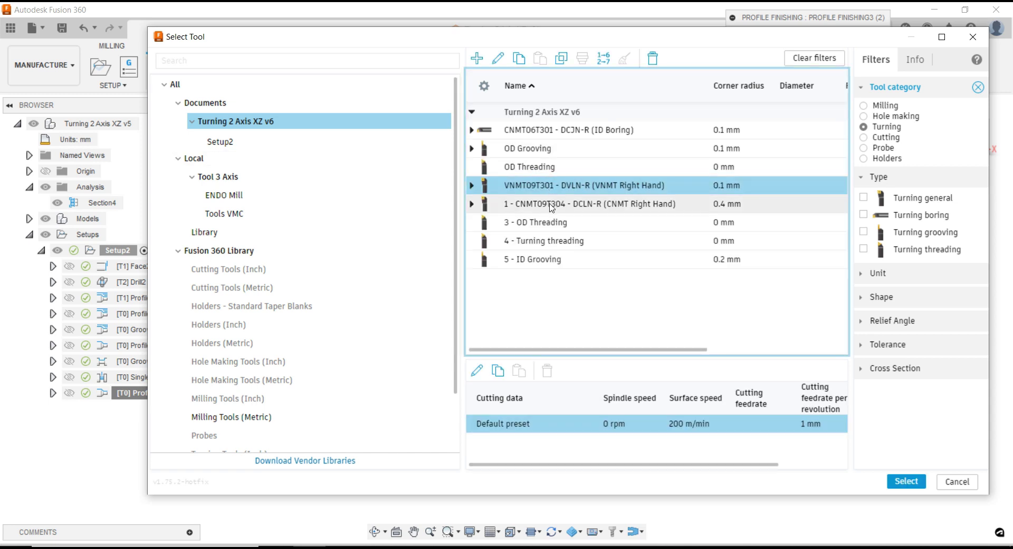
left_click(530, 132)
left_click(906, 481)
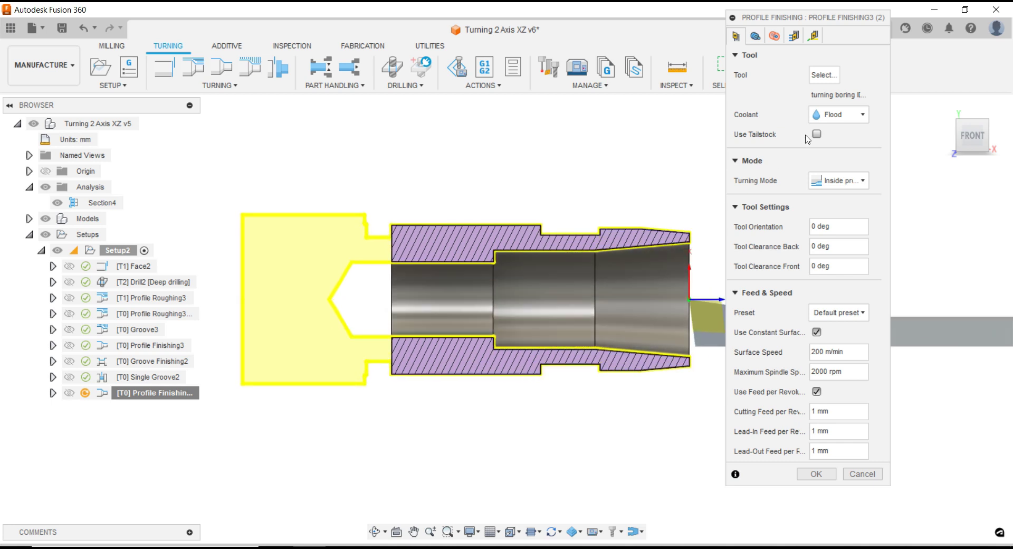
Set a 1500 rpm maximum spindle speed with 0.1 mm cutting and lead-in feeds
mouse_move(837, 372)
left_click(825, 371)
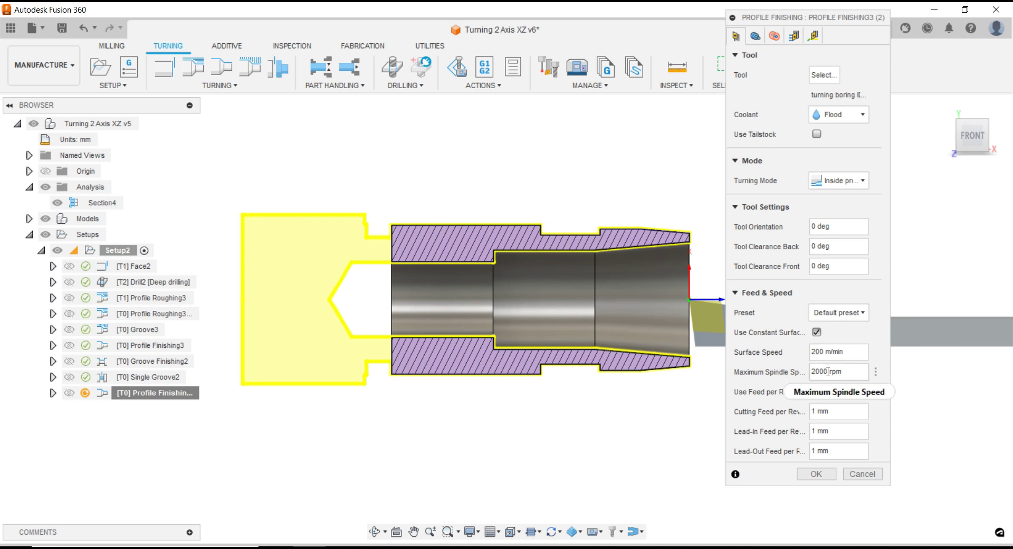
double_click(813, 371)
type("1500")
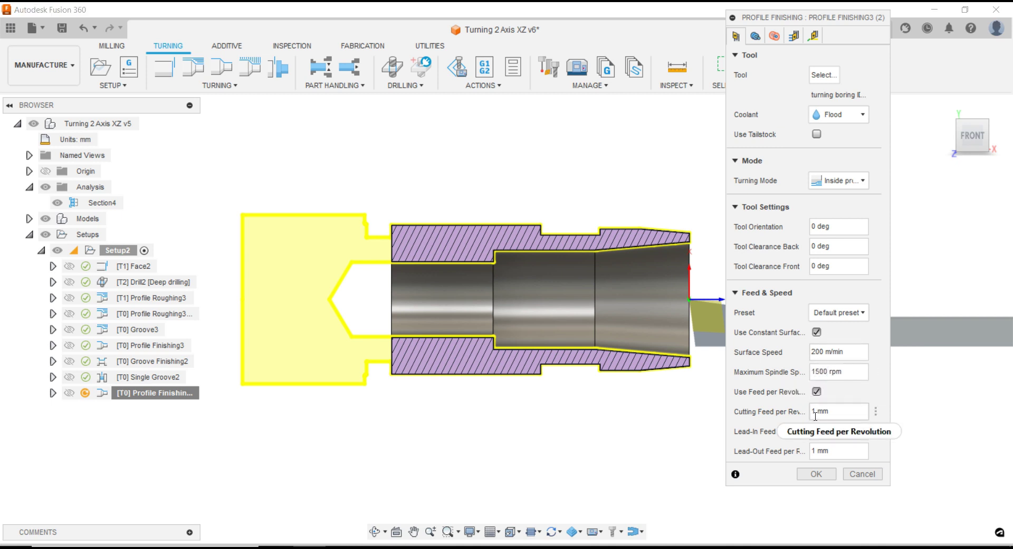
left_click(812, 411)
type("0.")
double_click(813, 430)
type("0.1")
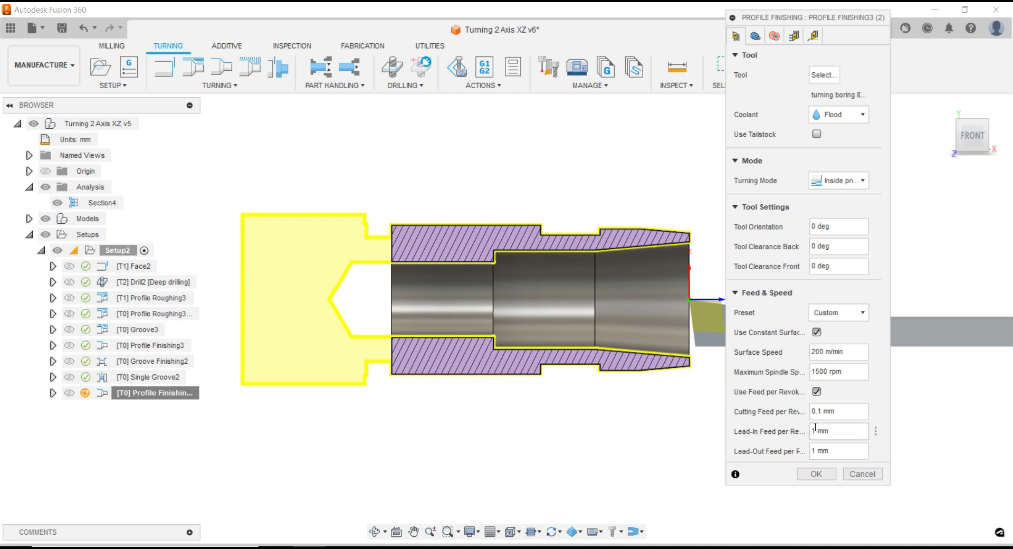
left_click(813, 450)
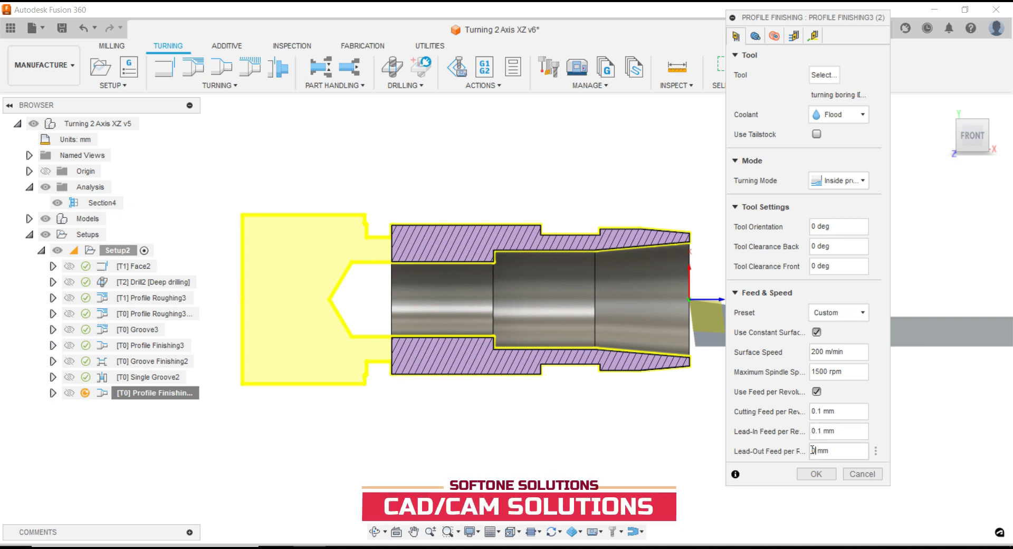
type("0.5")
left_click(769, 38)
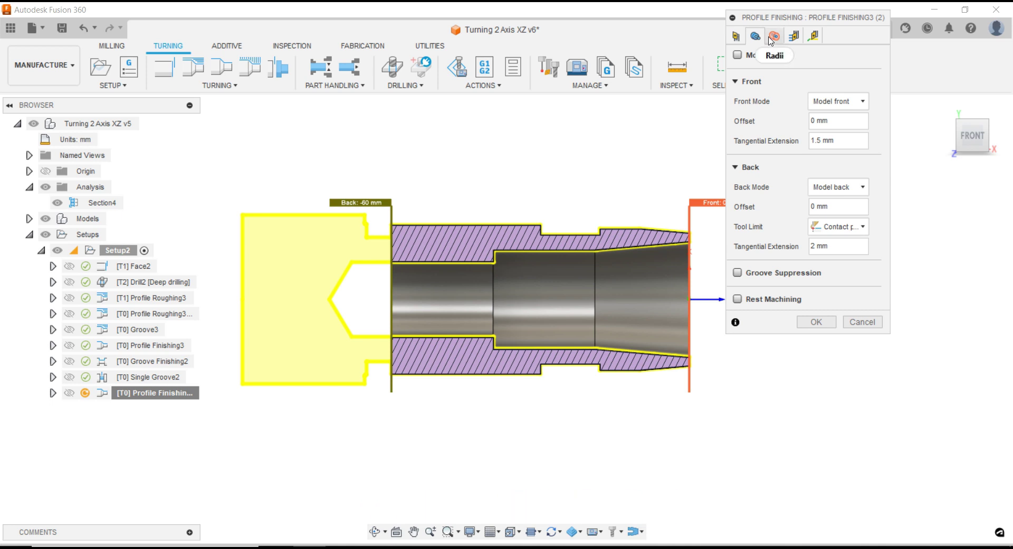
Set a 3 mm back tangential extension and a 10 mm diameter-based clearance, then regenerate Profile Finishing3 (2)
scroll(565, 222, "up", 2)
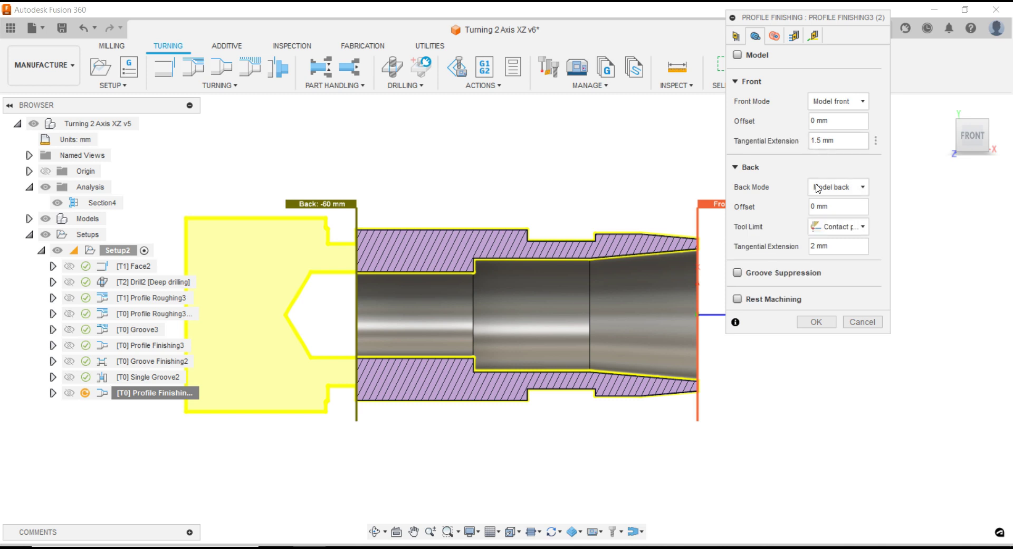
double_click(812, 246)
type("3")
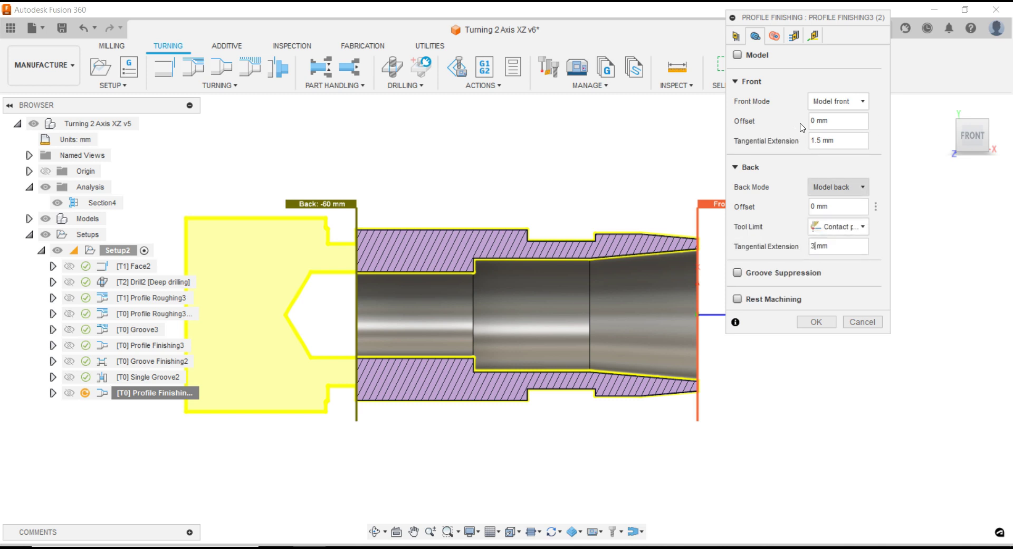
left_click(773, 36)
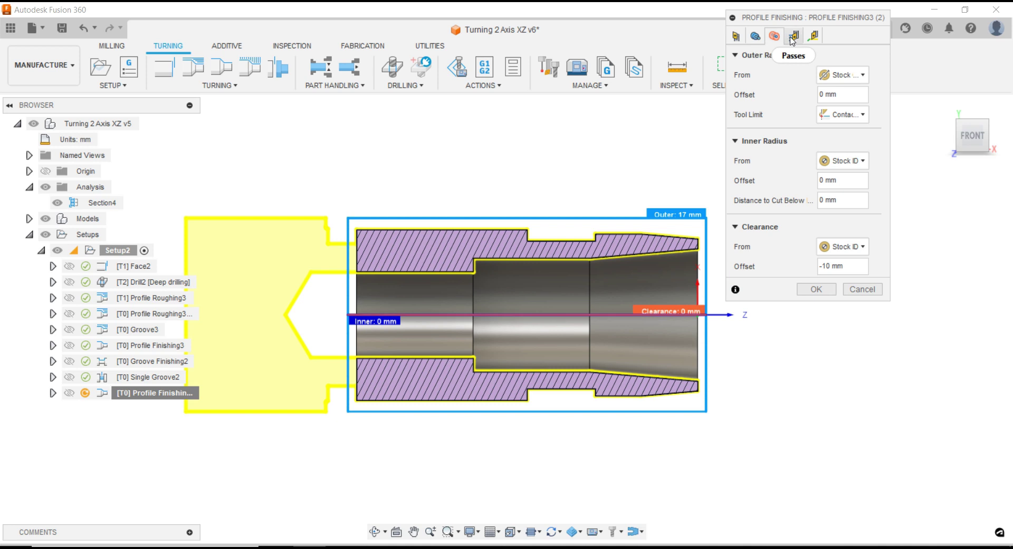
left_click(842, 167)
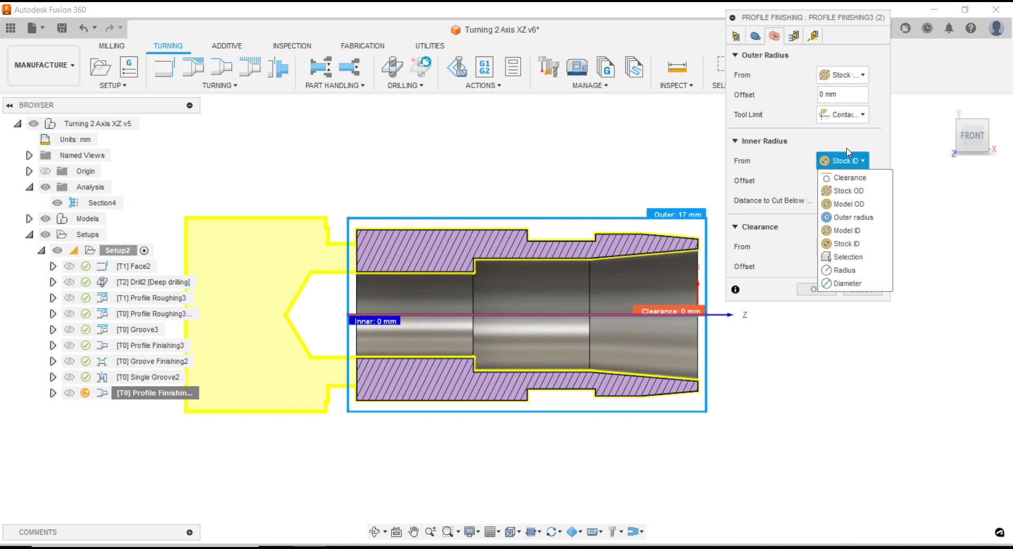
left_click(847, 165)
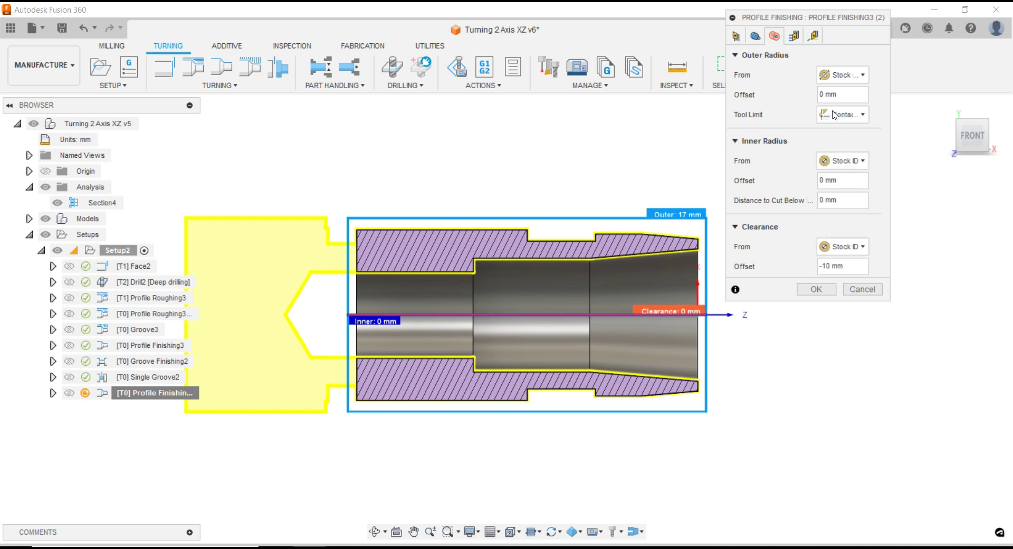
left_click(833, 74)
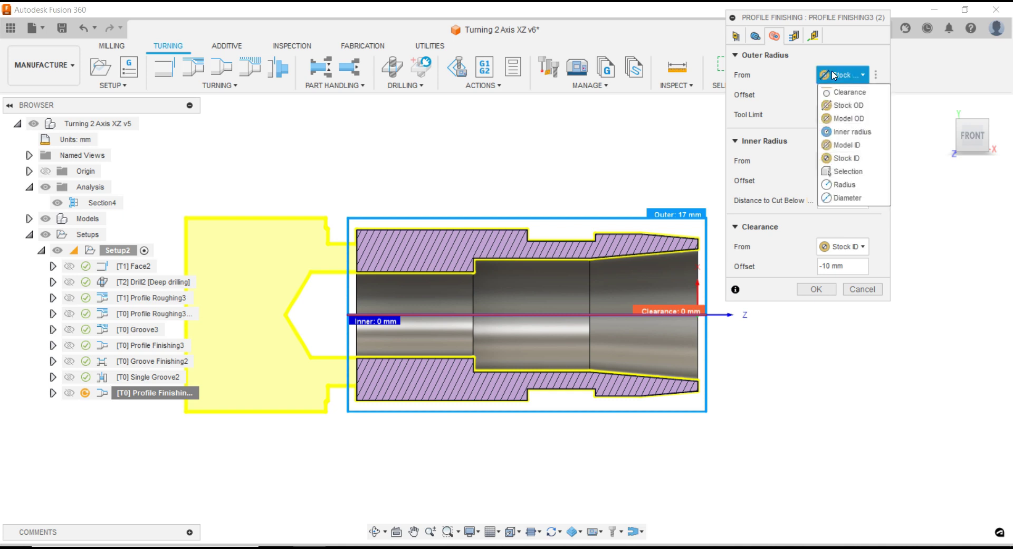
left_click(799, 80)
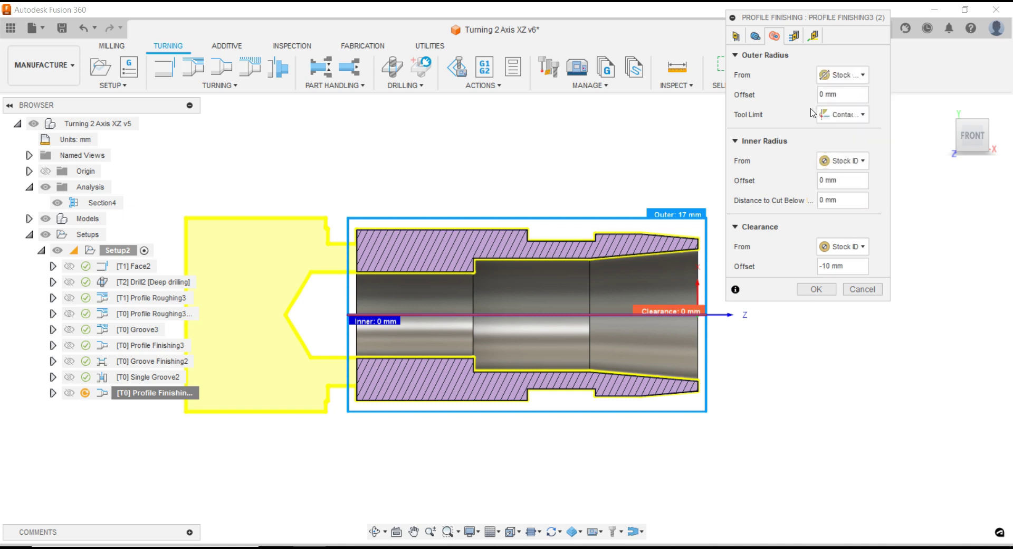
left_click(842, 246)
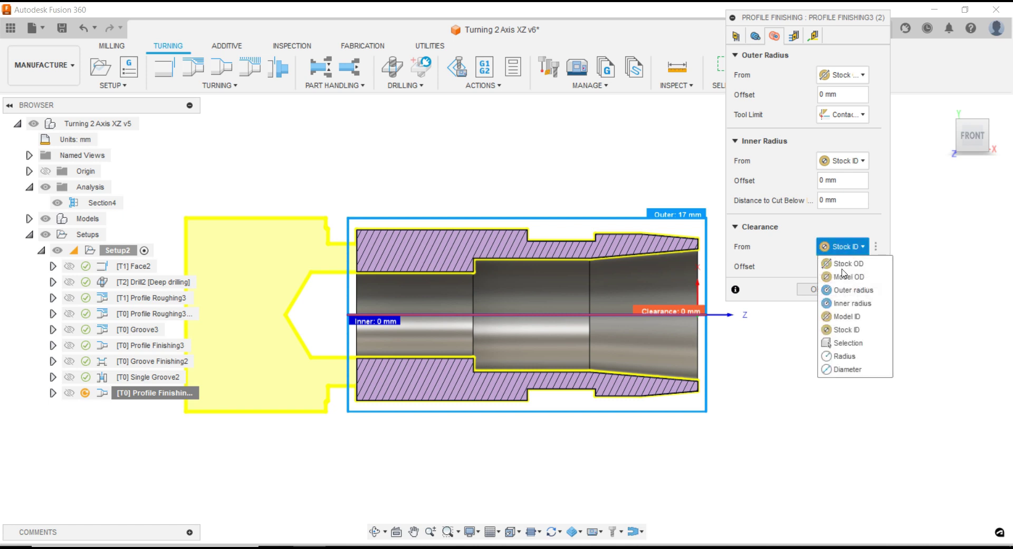
left_click(846, 371)
type("10")
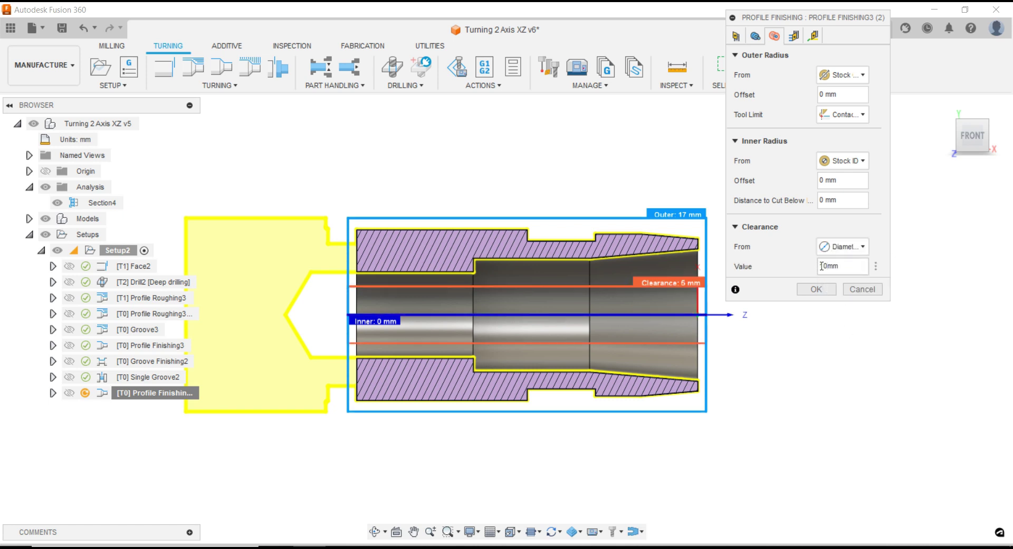
left_click(817, 289)
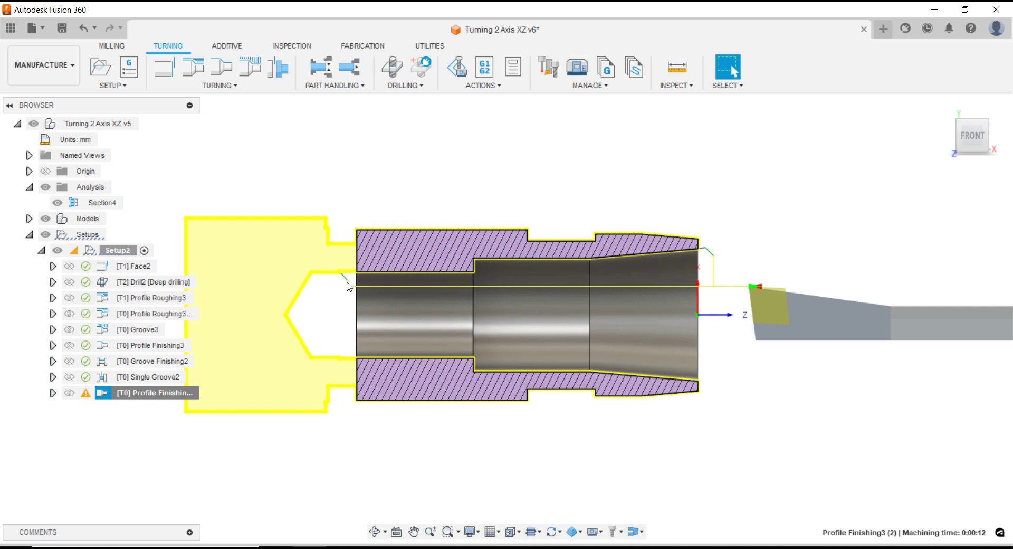
Uncheck Same as Lead-In and set a 90° linear lead-out angle on Profile Finishing3 (2), regenerating it
scroll(351, 299, "down", 1)
scroll(349, 300, "up", 2)
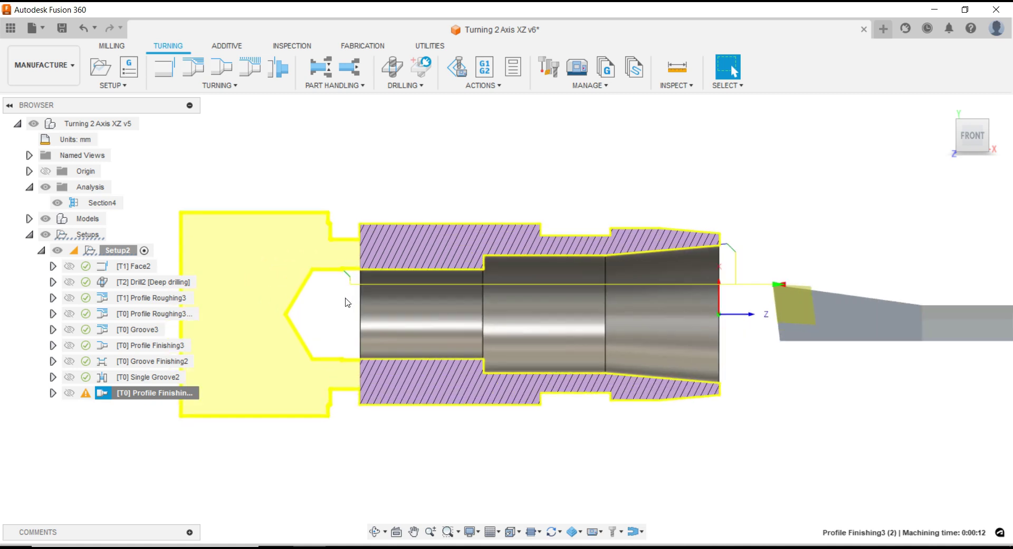
scroll(348, 278, "down", 1)
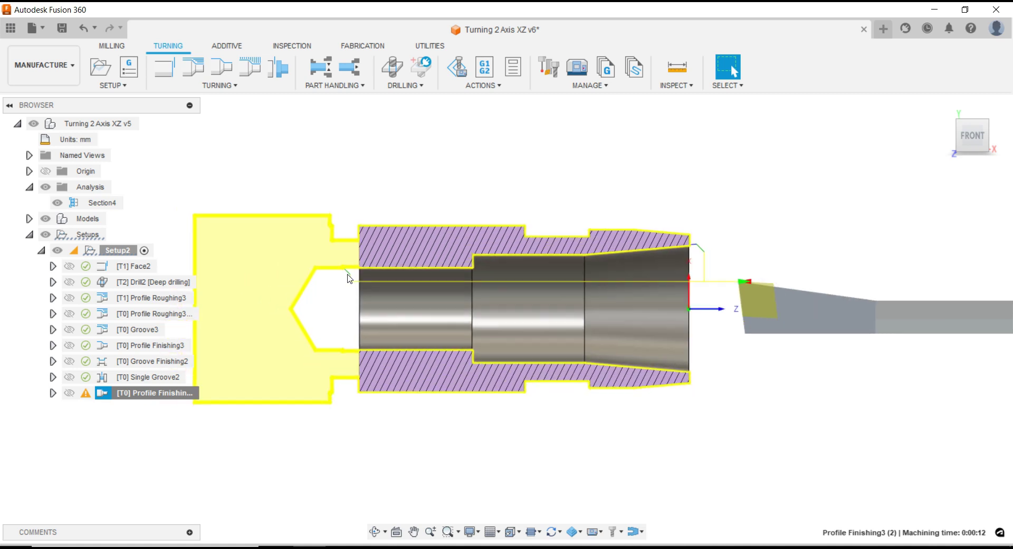
right_click(144, 392)
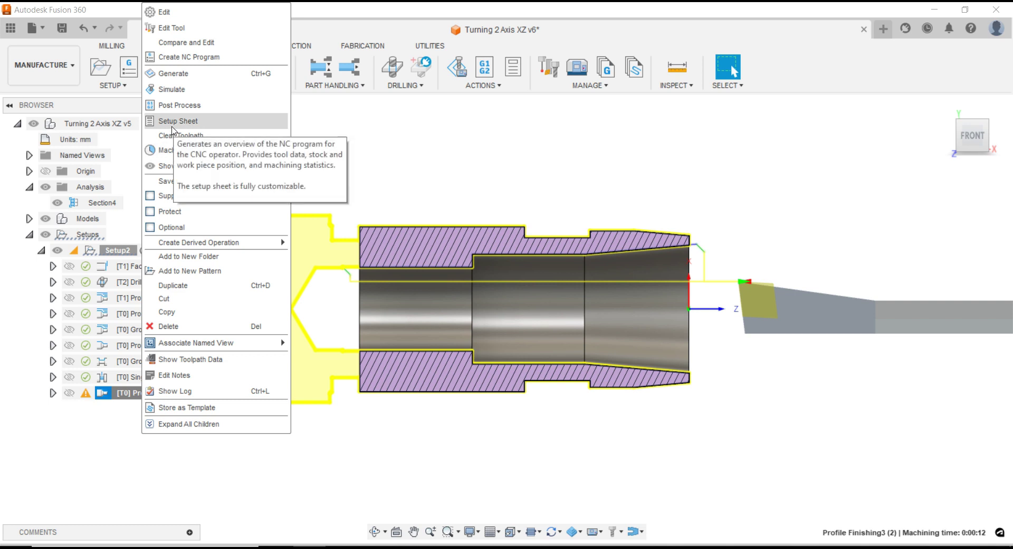
left_click(167, 11)
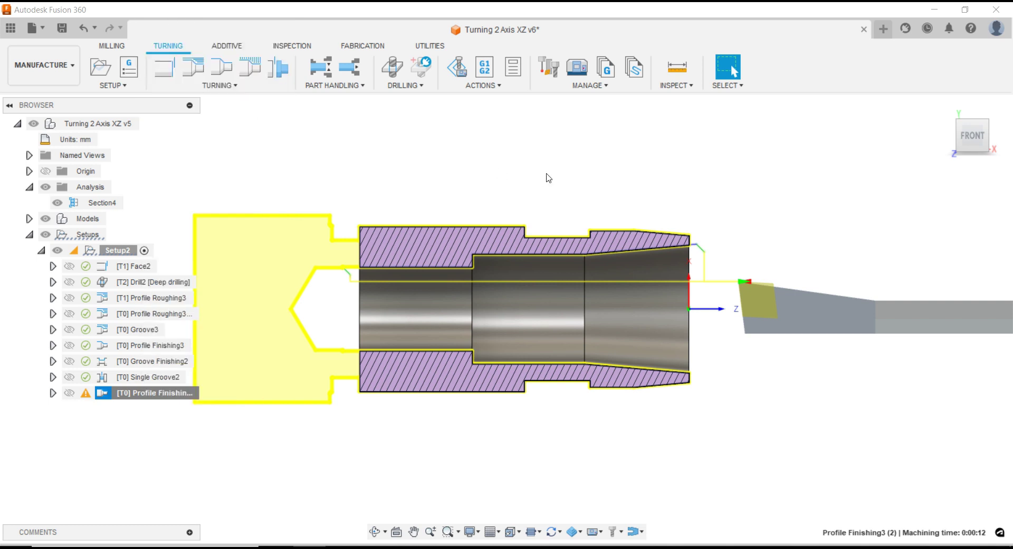
left_click(814, 36)
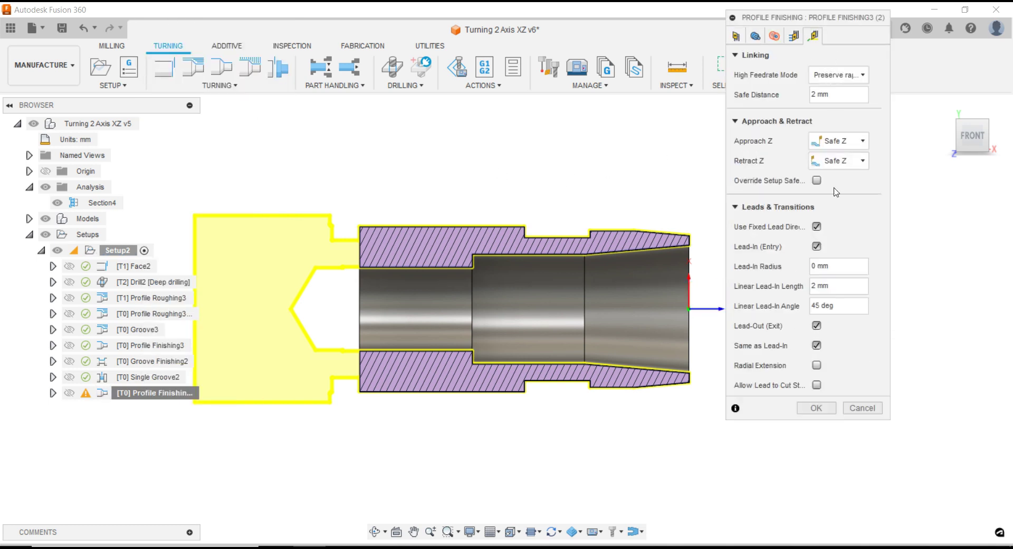
left_click(816, 346)
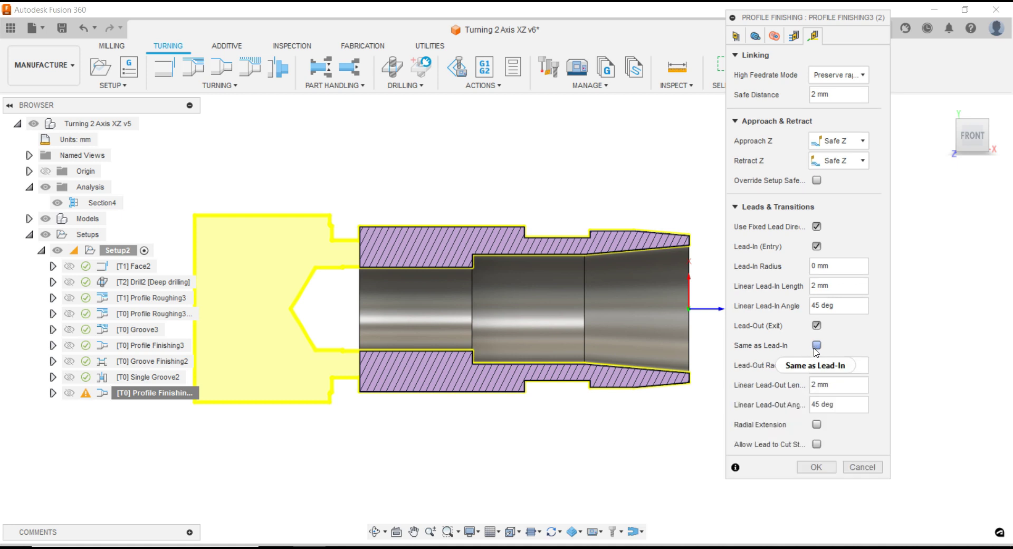
left_click(812, 405)
type("90")
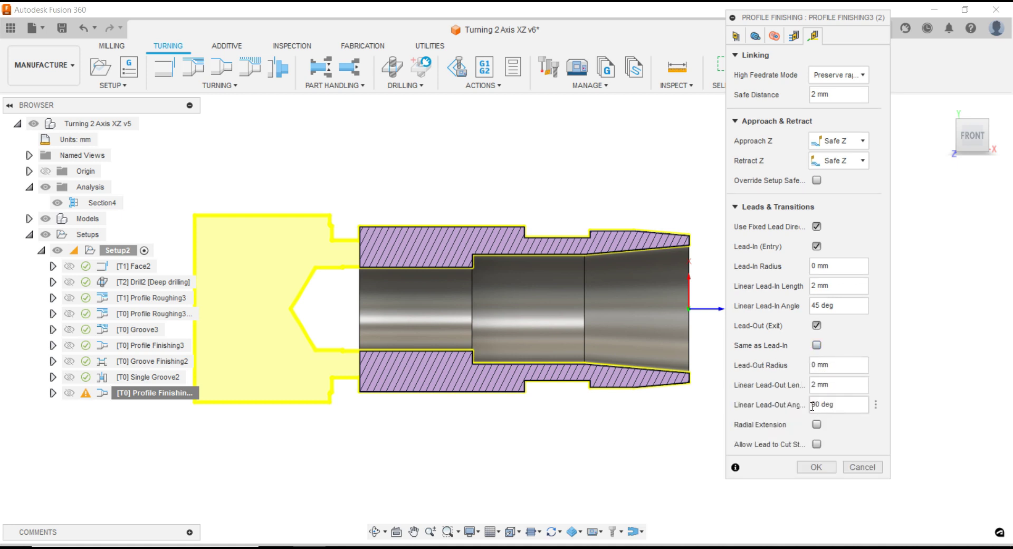
left_click(817, 467)
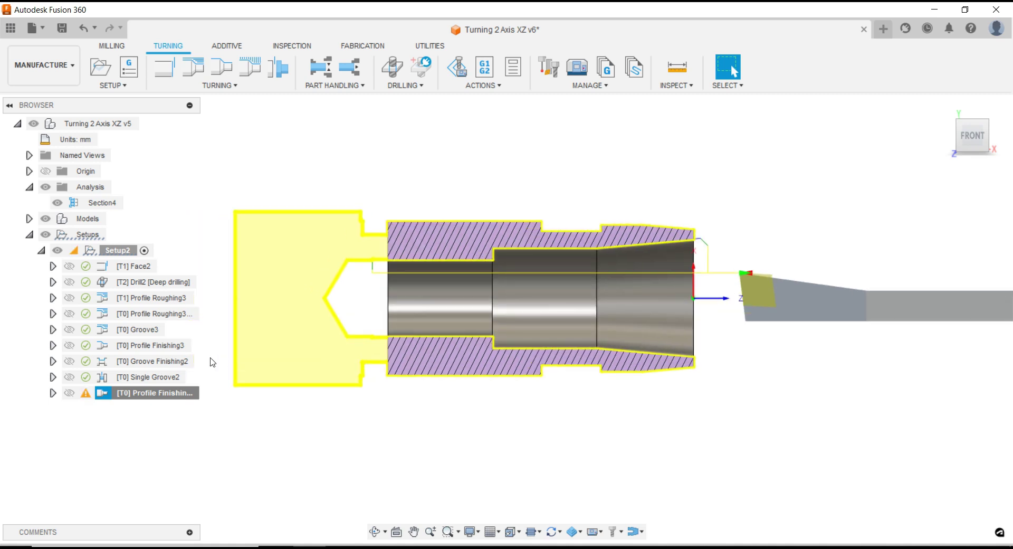
mouse_move(86, 393)
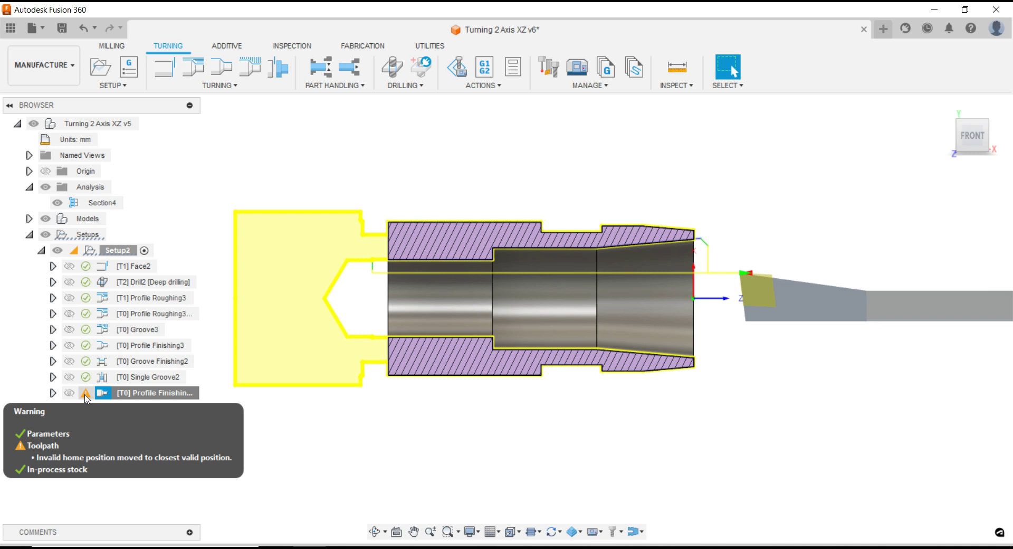
right_click(133, 392)
Base Profile Finishing3 (2)'s outer radius on Model OD and inner radius on Model ID, then recompute
left_click(175, 16)
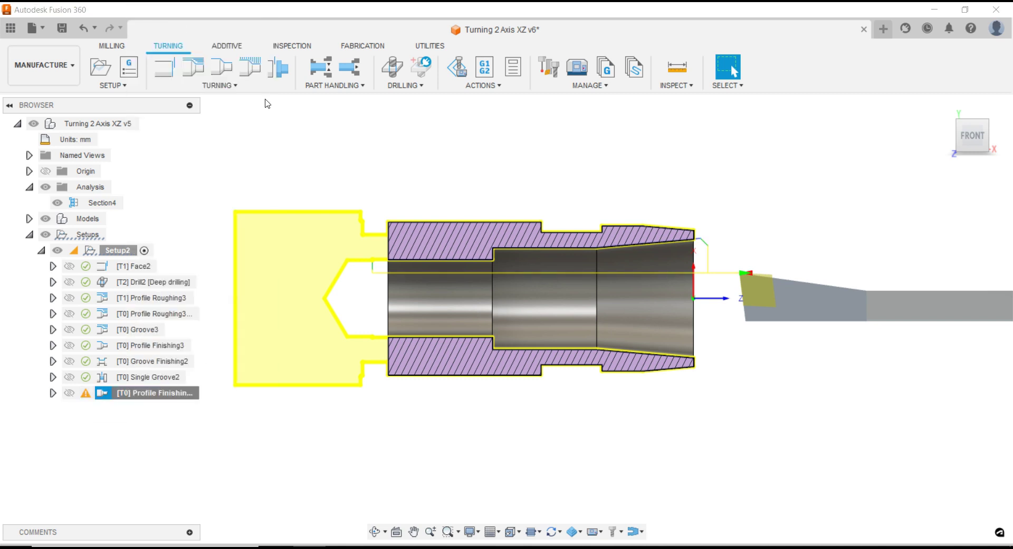
left_click(755, 38)
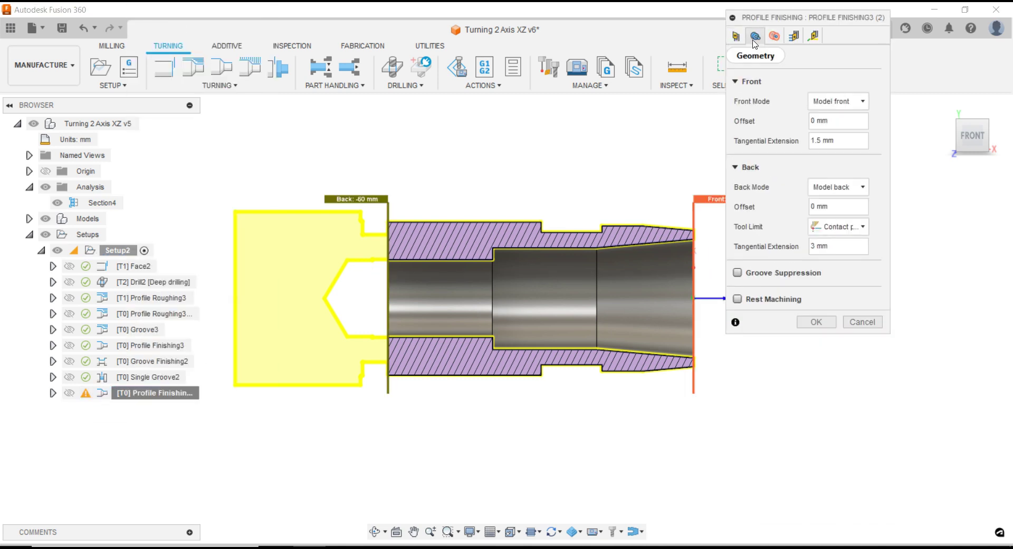
left_click(775, 36)
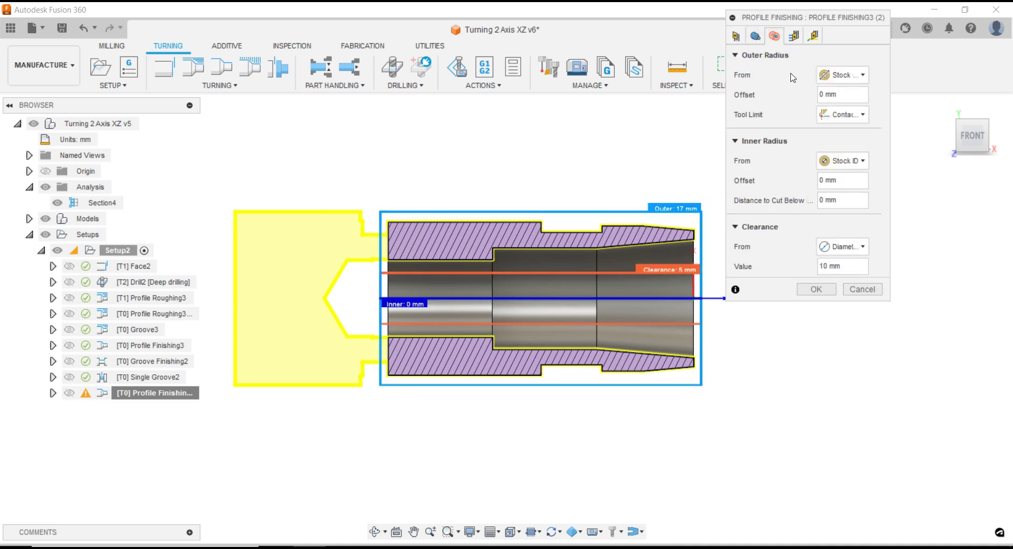
left_click(833, 77)
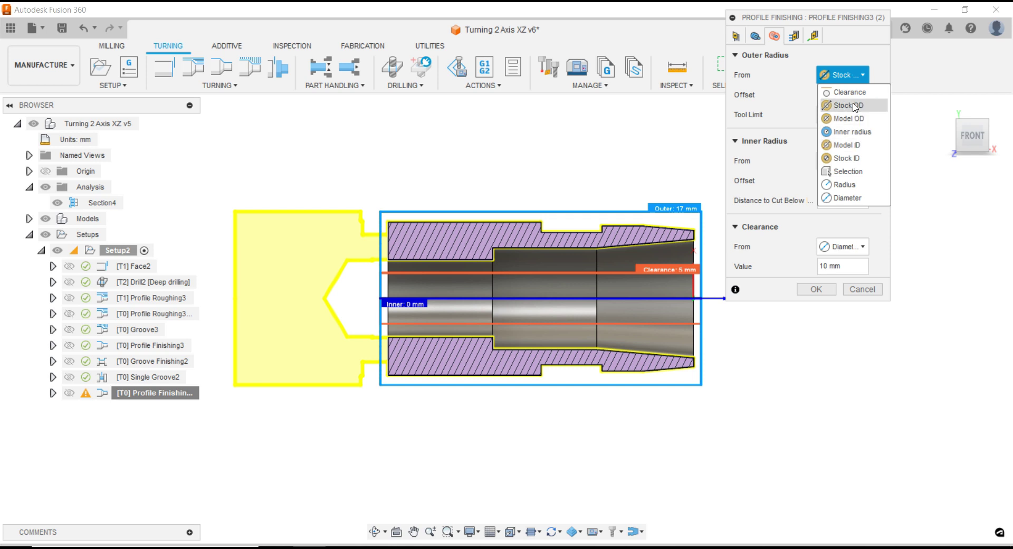
left_click(857, 120)
mouse_move(841, 160)
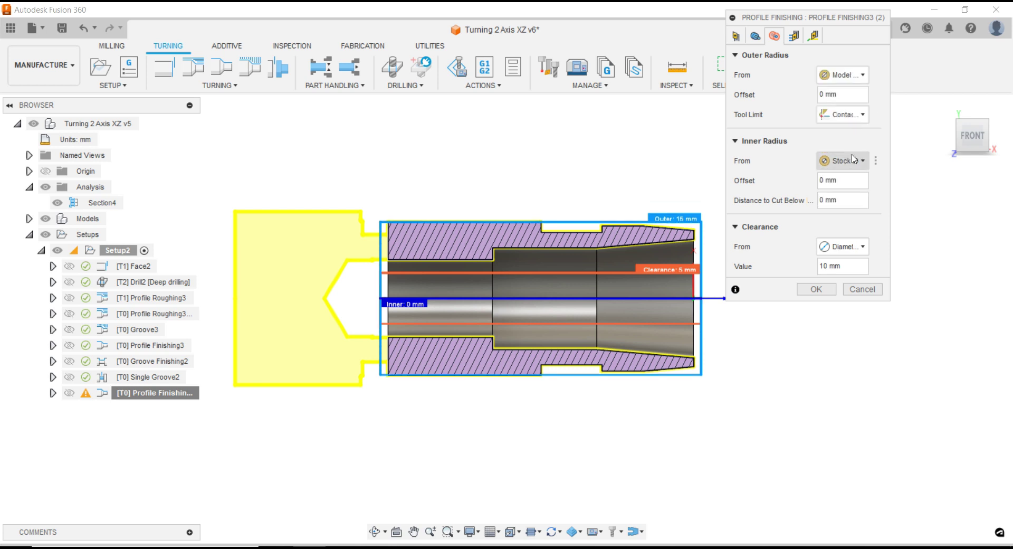
left_click(854, 164)
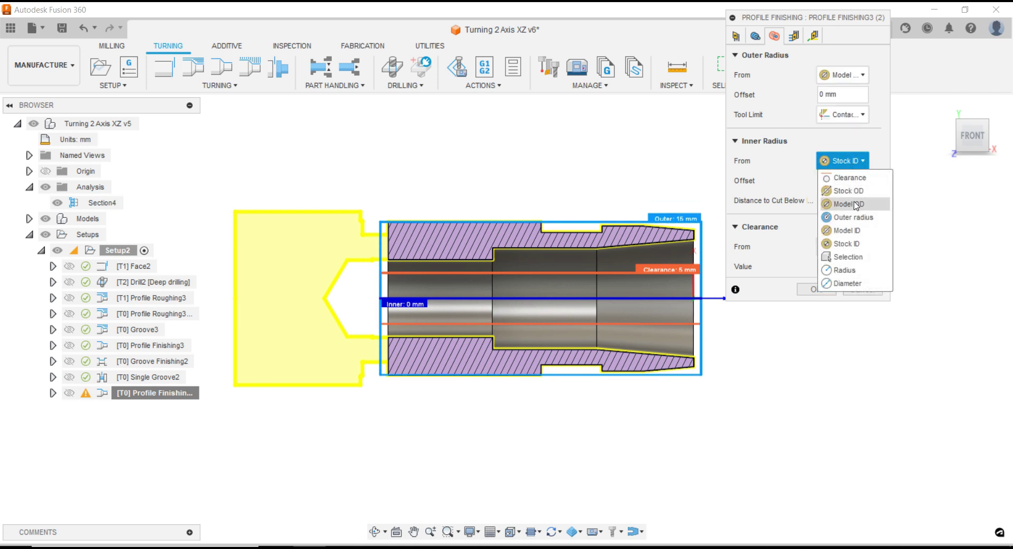
left_click(856, 233)
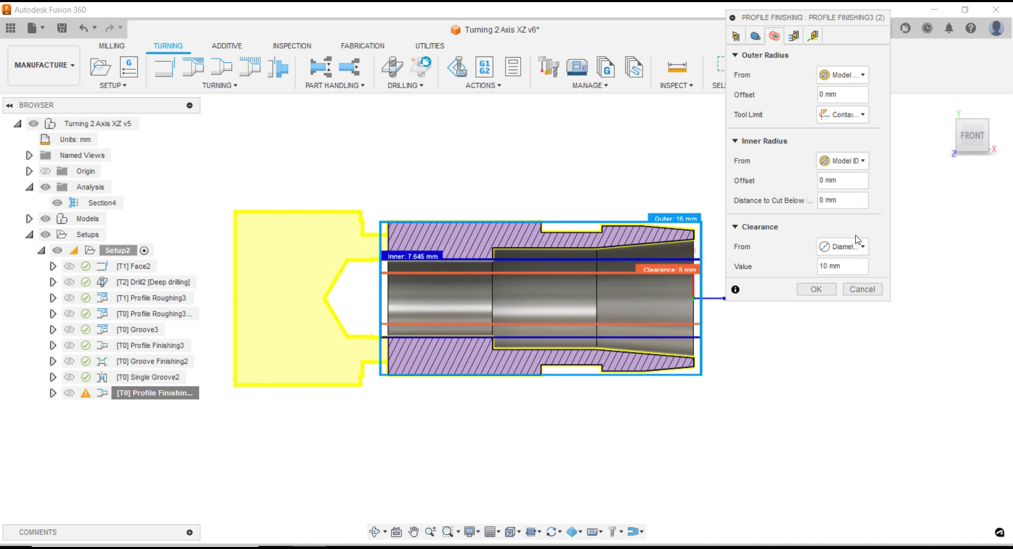
left_click(827, 291)
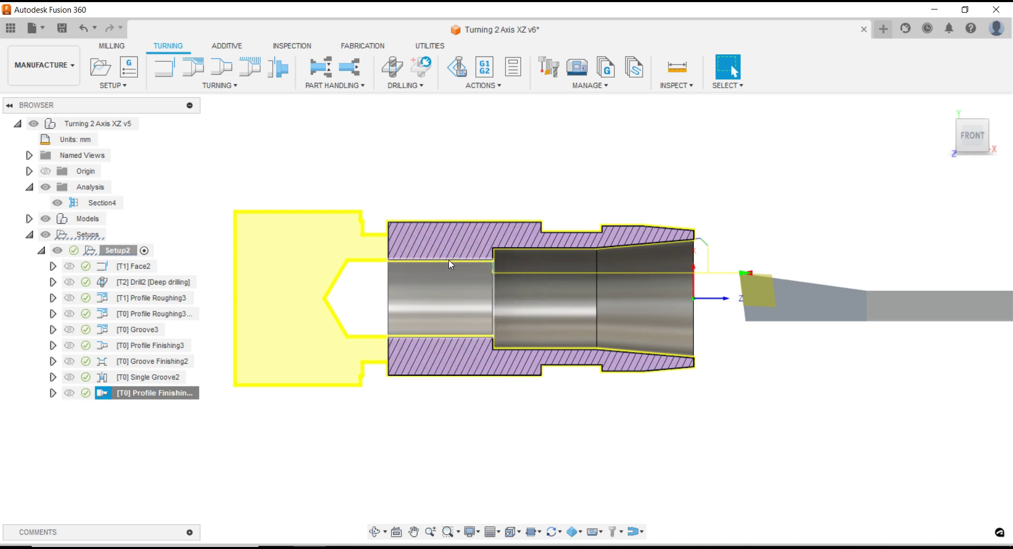
Recheck the finishing operation's radius settings and regenerate its toolpath again
right_click(142, 396)
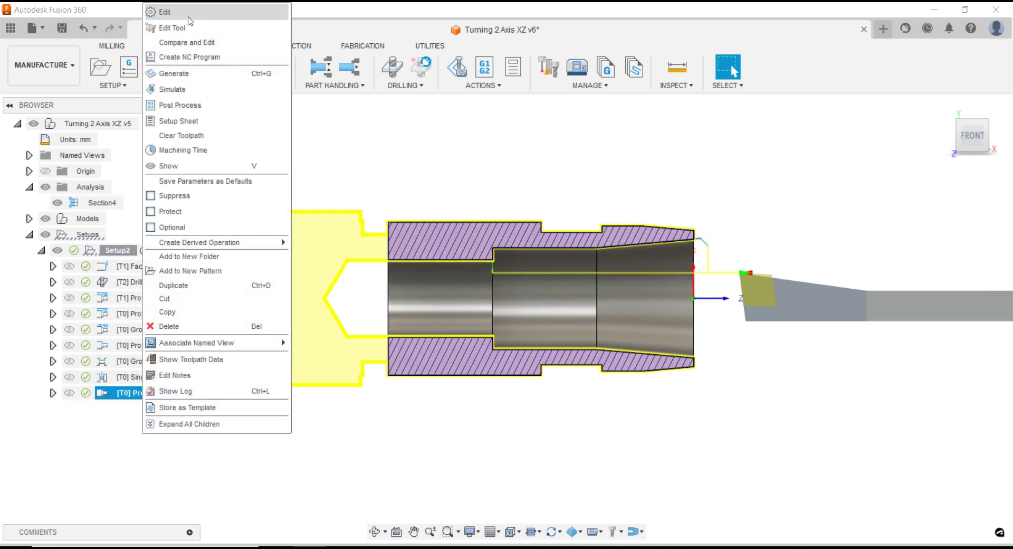
left_click(188, 15)
left_click(774, 37)
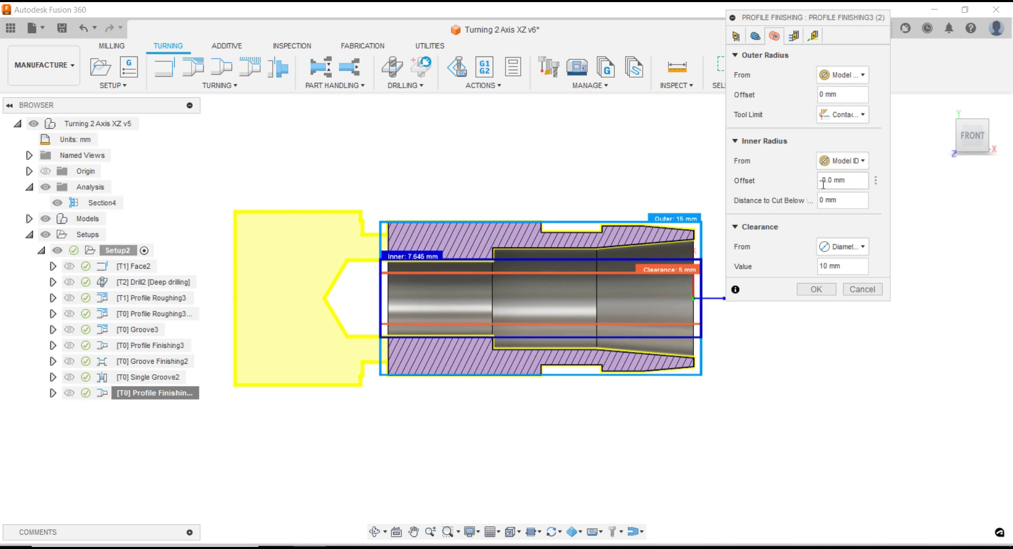
left_click(816, 289)
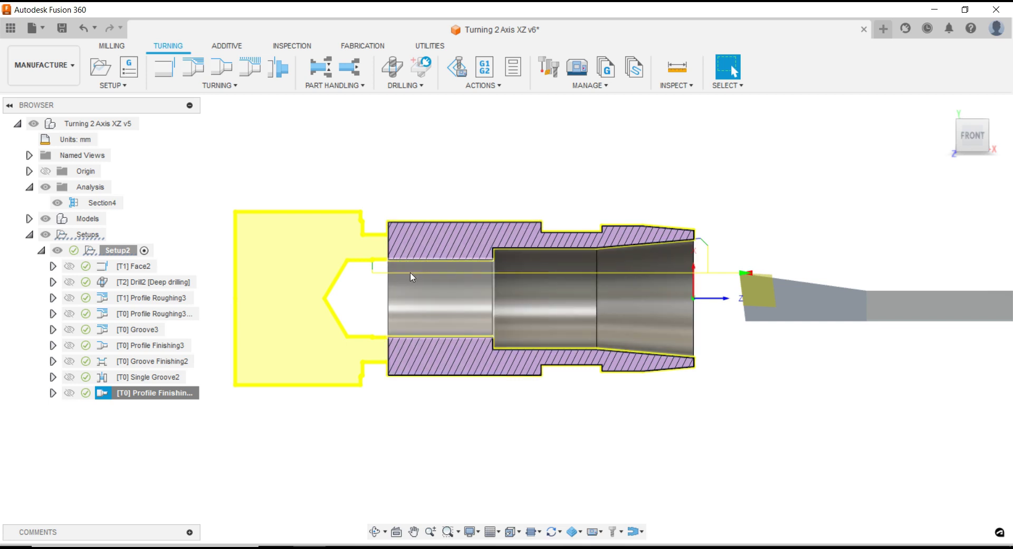
right_click(161, 391)
left_click(242, 130)
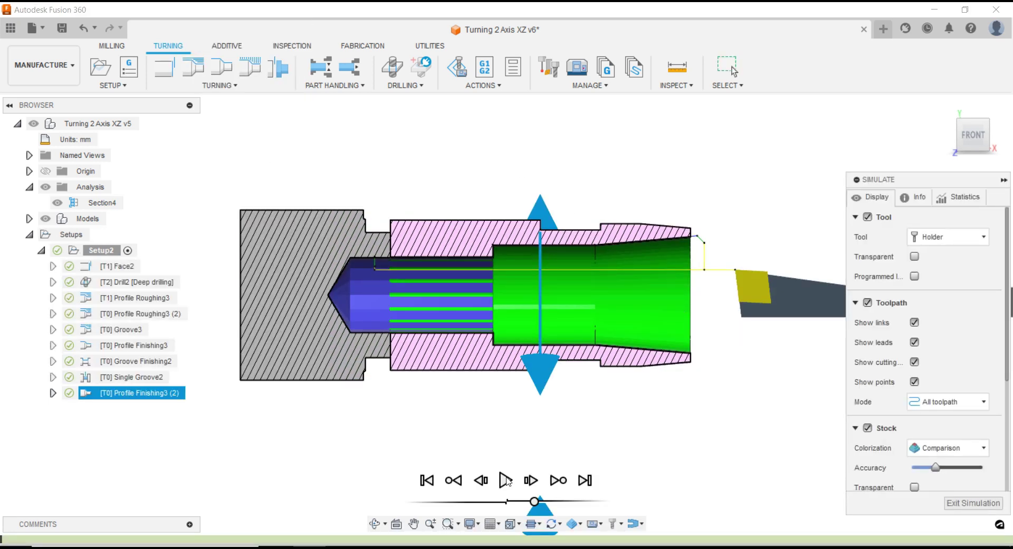
left_click(505, 480)
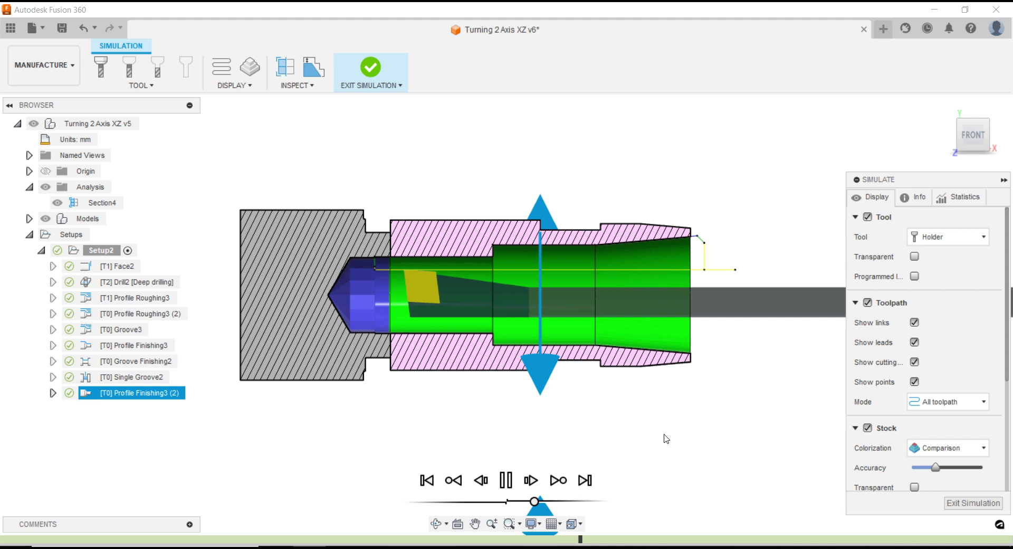
scroll(577, 375, "down", 2)
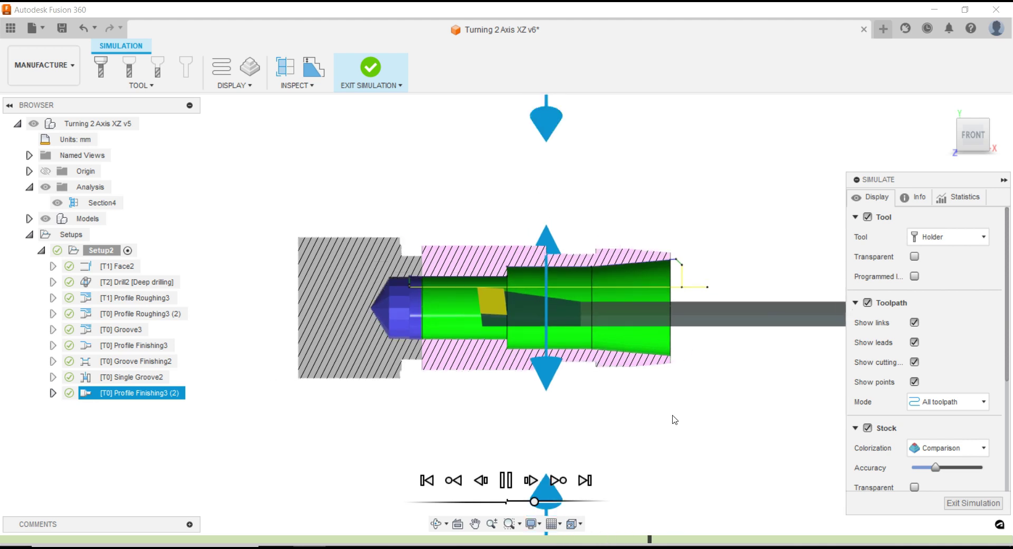
left_click(954, 504)
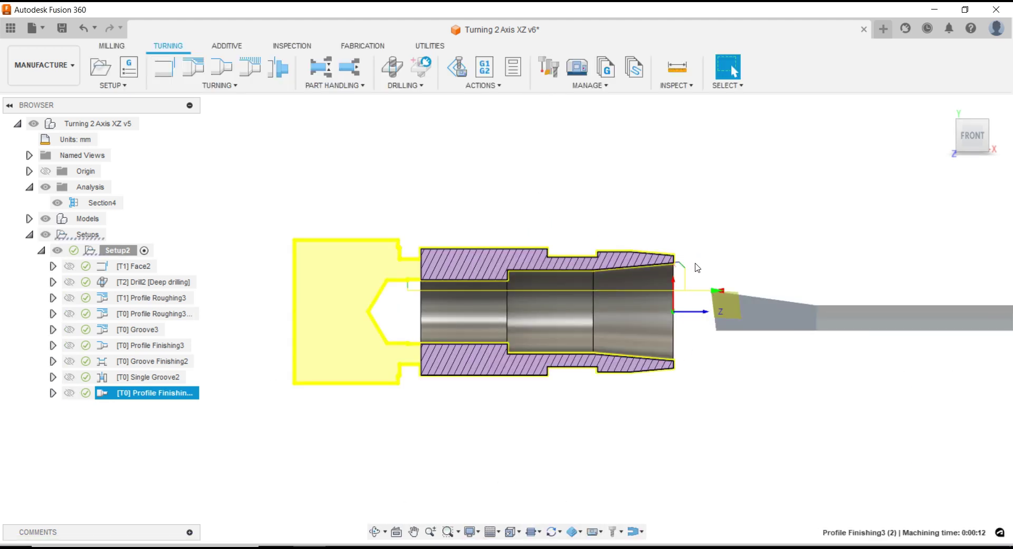
right_click(158, 393)
left_click(190, 9)
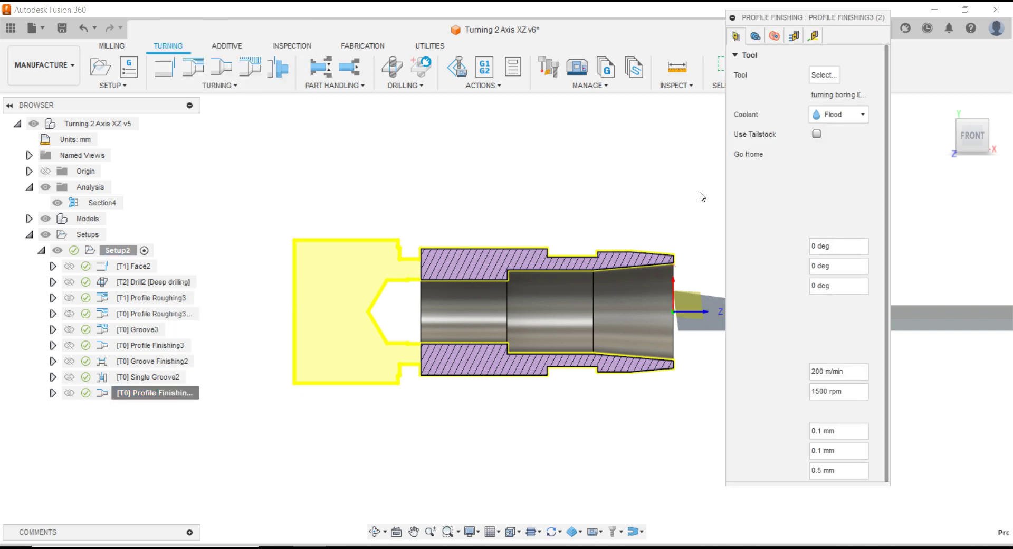
left_click(813, 36)
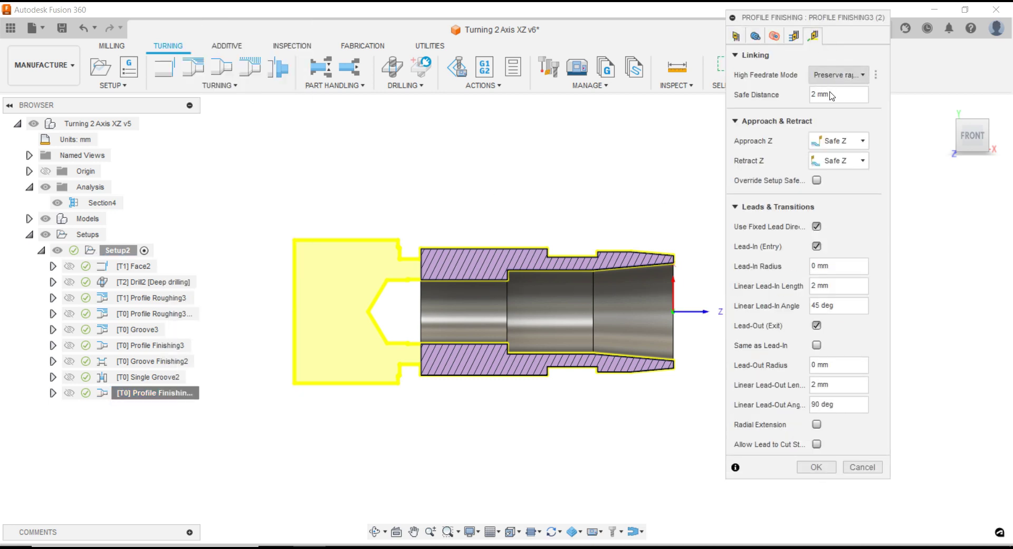
left_click(844, 138)
left_click(852, 172)
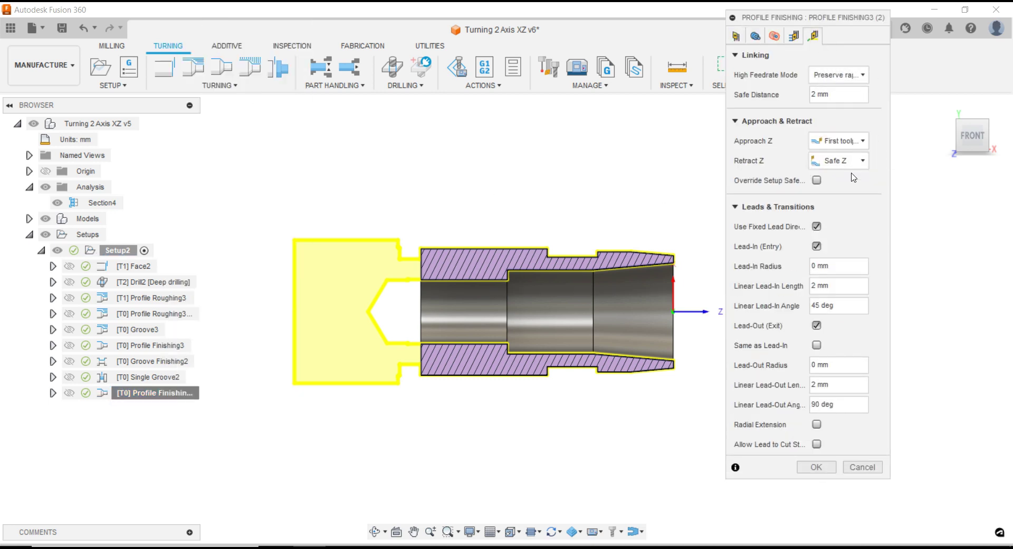
left_click(816, 467)
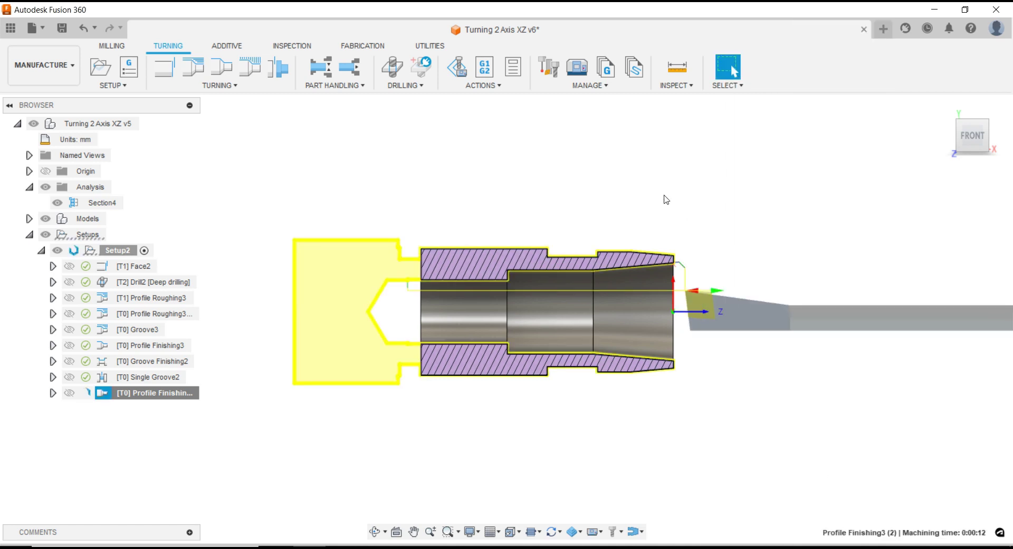
right_click(174, 392)
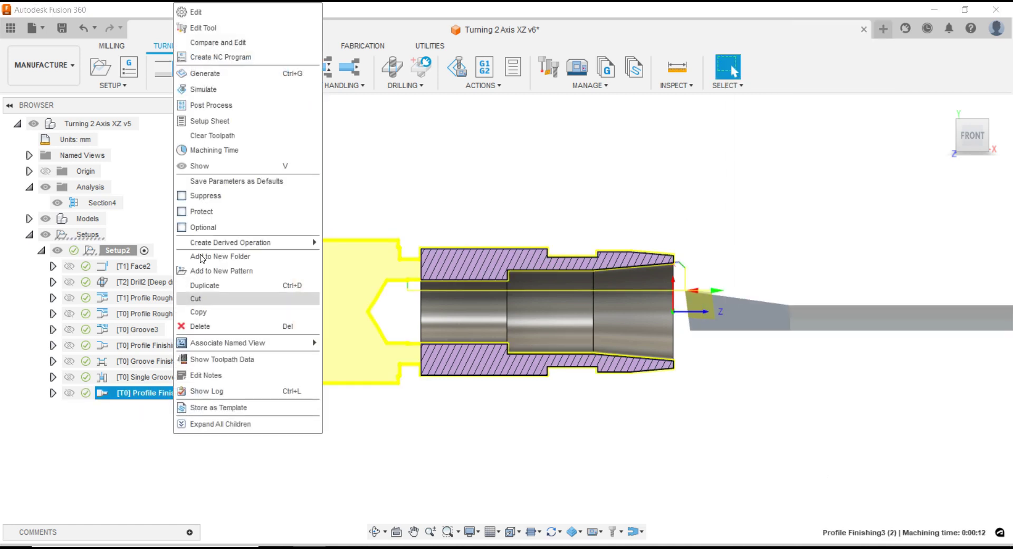
left_click(203, 88)
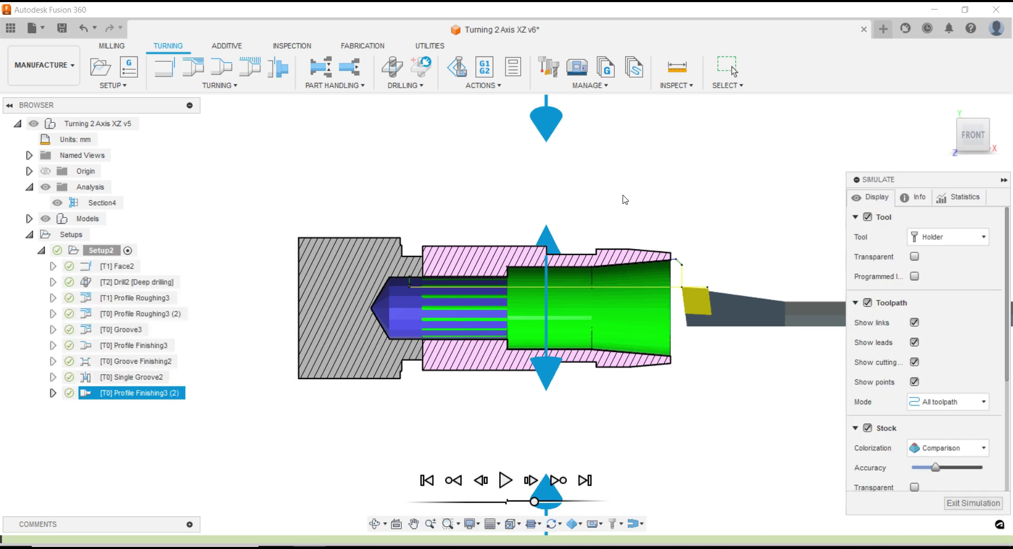
left_click(507, 481)
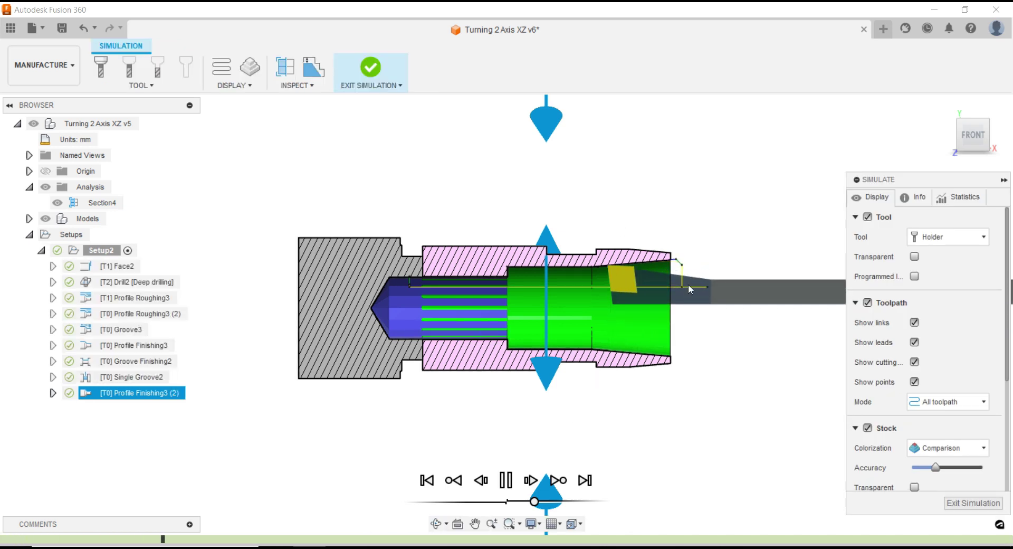
left_click(973, 502)
right_click(140, 393)
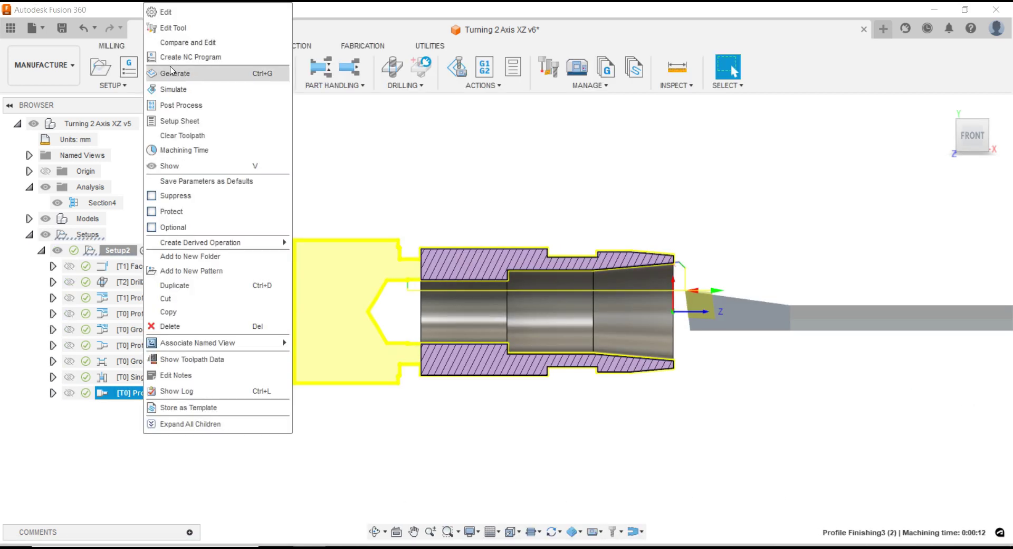
left_click(168, 15)
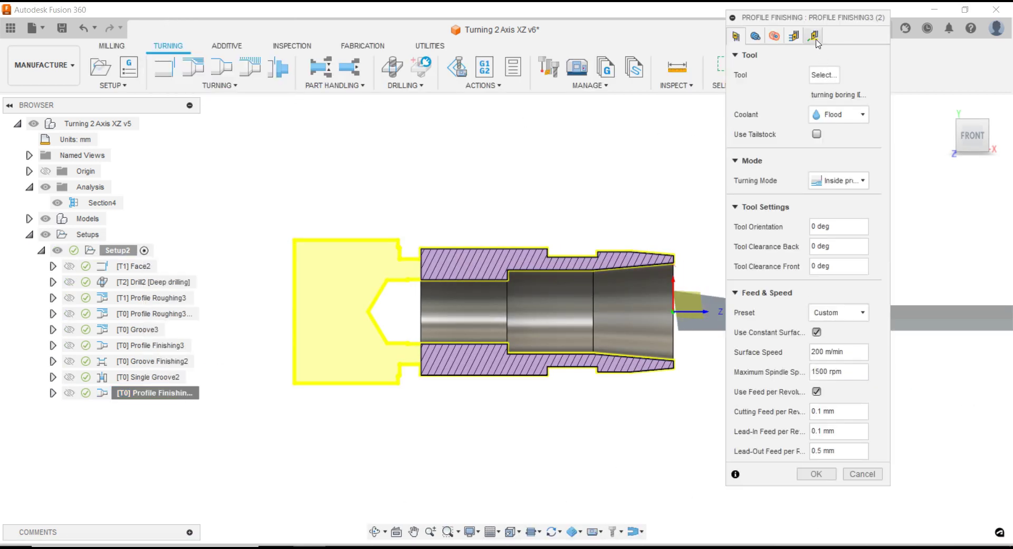
left_click(815, 37)
left_click(844, 140)
left_click(847, 163)
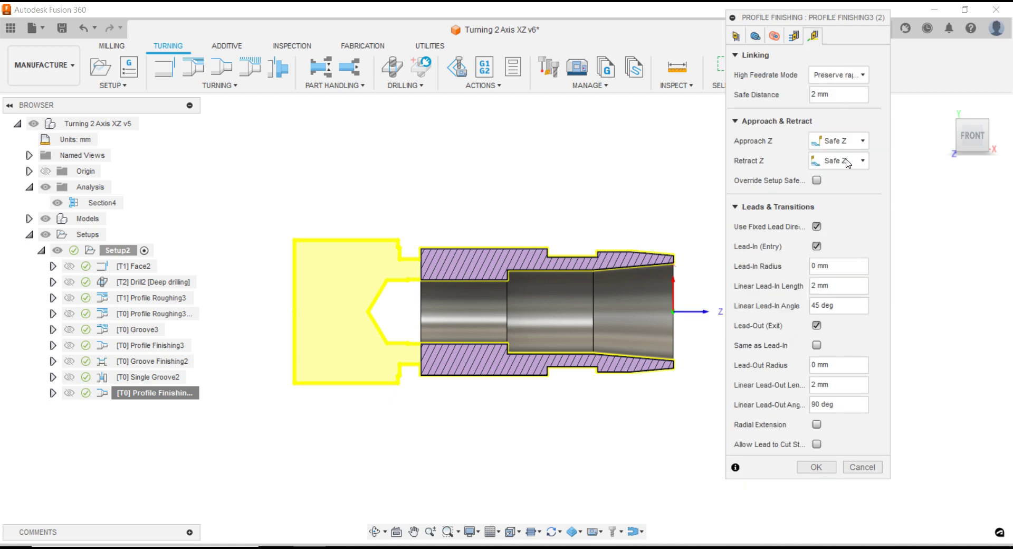
left_click(816, 467)
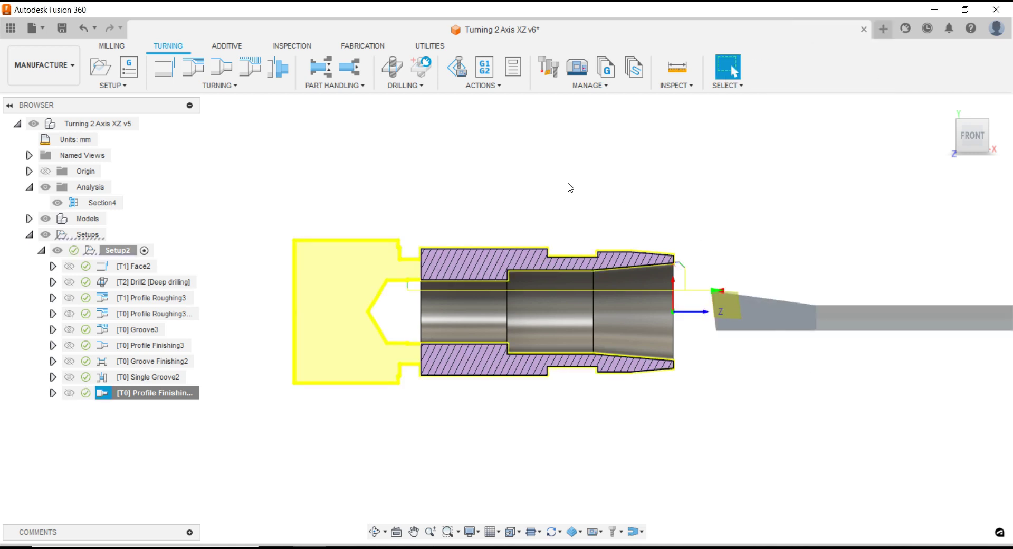
Duplicate the Single Groove2 operation in Setup2
scroll(447, 234, "up", 2)
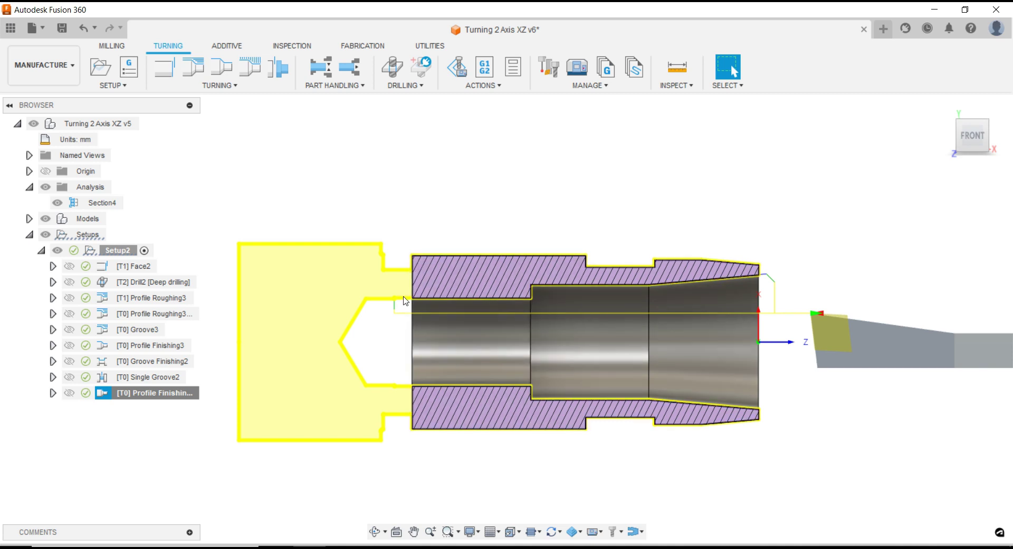
scroll(455, 238, "down", 2)
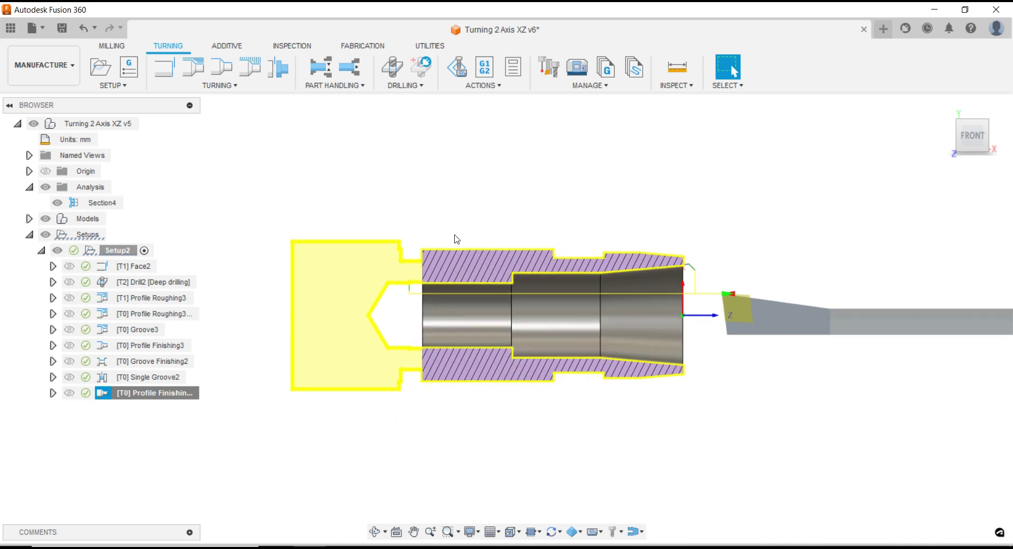
left_click(152, 378)
left_click(152, 392)
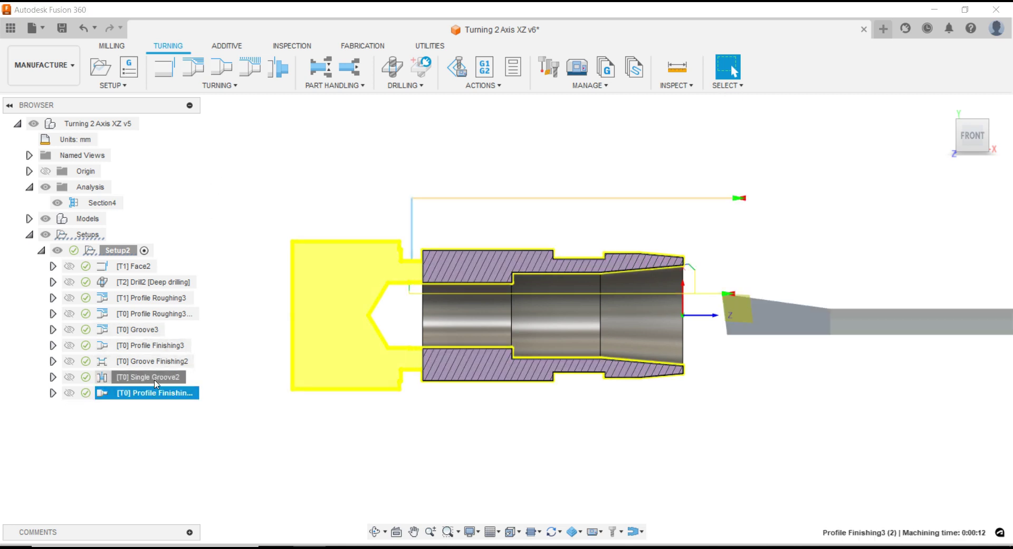
right_click(154, 377)
left_click(188, 285)
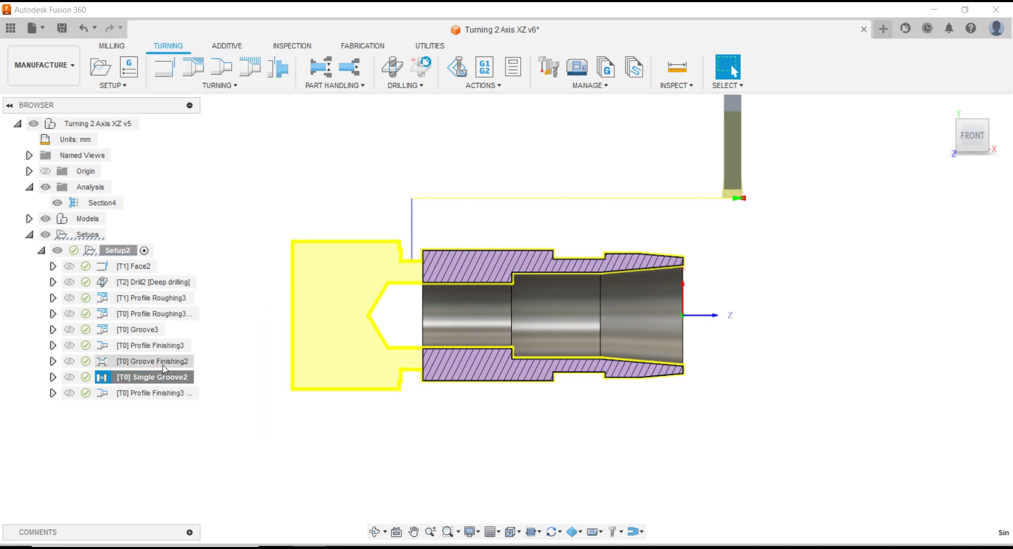
Move the copy, Single Groove2 (2), below Profile Finishing3 (2) as the last operation
left_click_drag(146, 393, 152, 417)
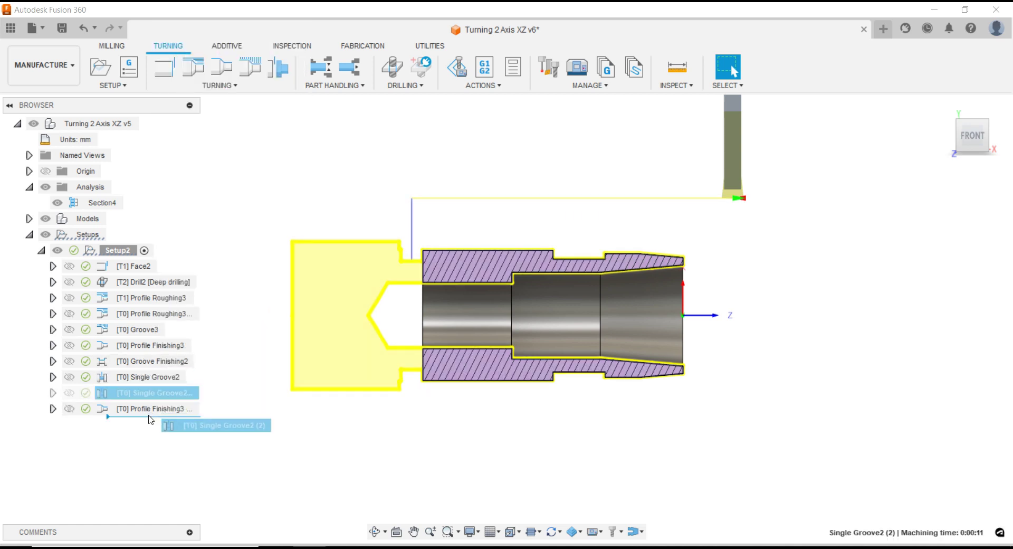
left_click(153, 411)
right_click(152, 410)
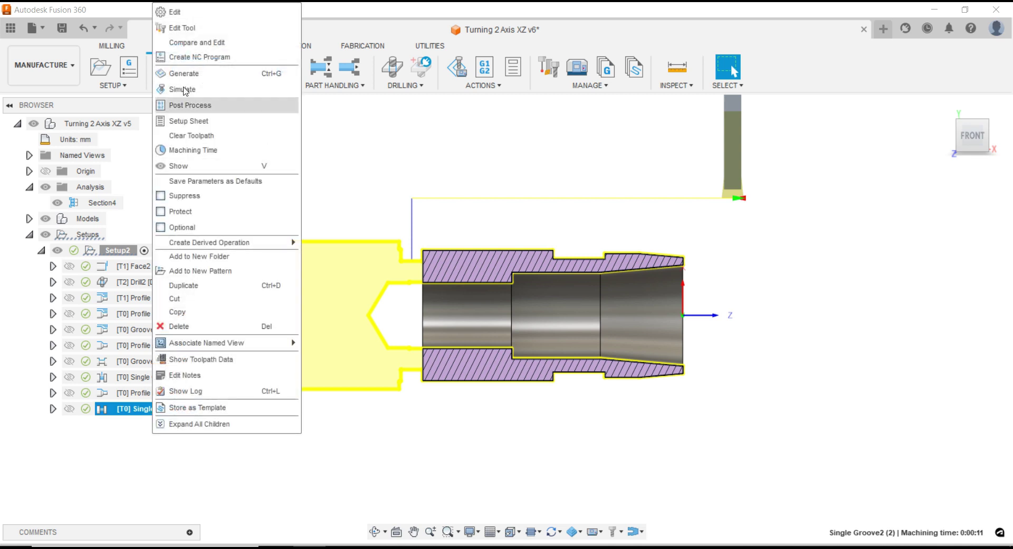
Switch the copied groove operation's tool to 5 - ID Grooving
left_click(174, 10)
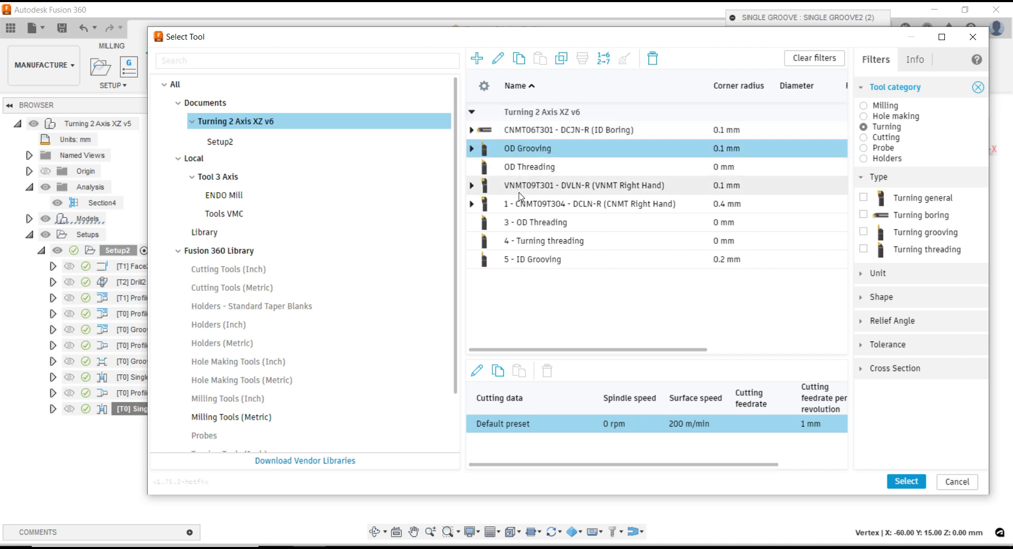
left_click(533, 260)
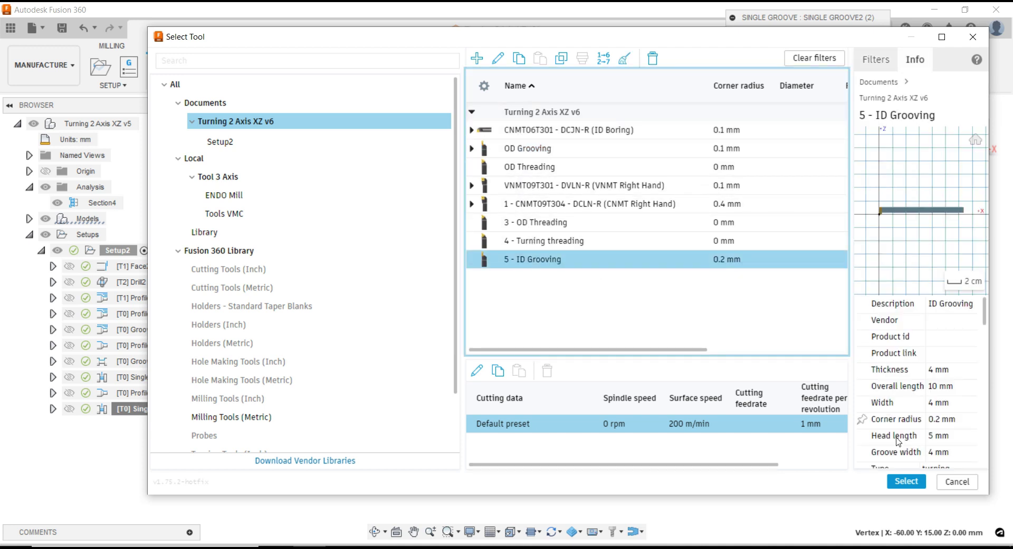
left_click(916, 482)
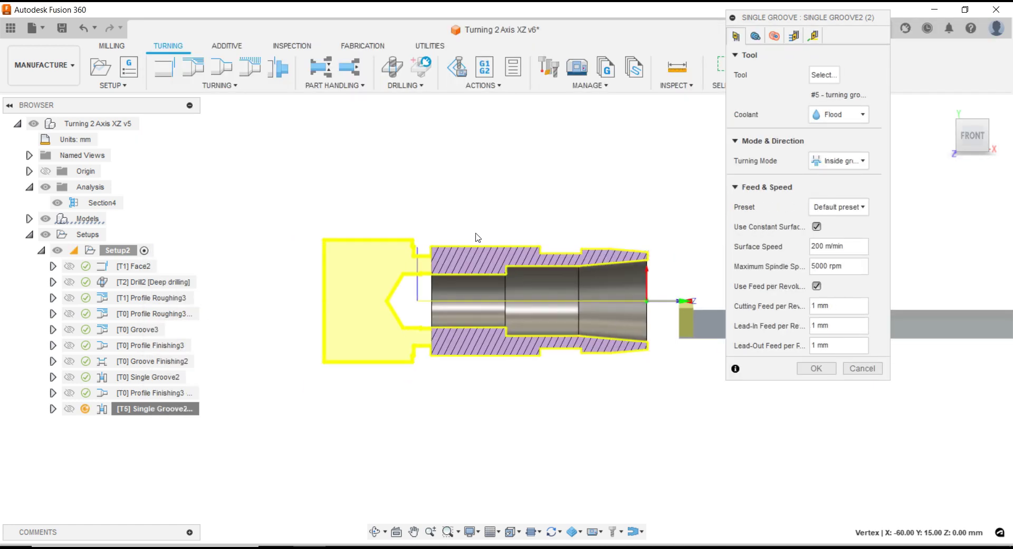
Clear the old groove position and pick a new one on the part
scroll(465, 258, "up", 3)
left_click(755, 35)
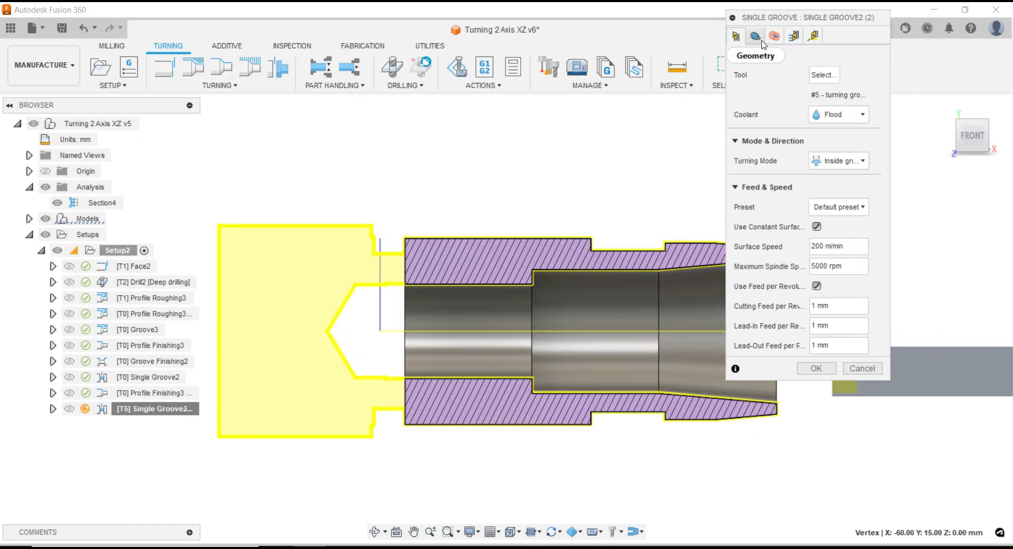
left_click(860, 75)
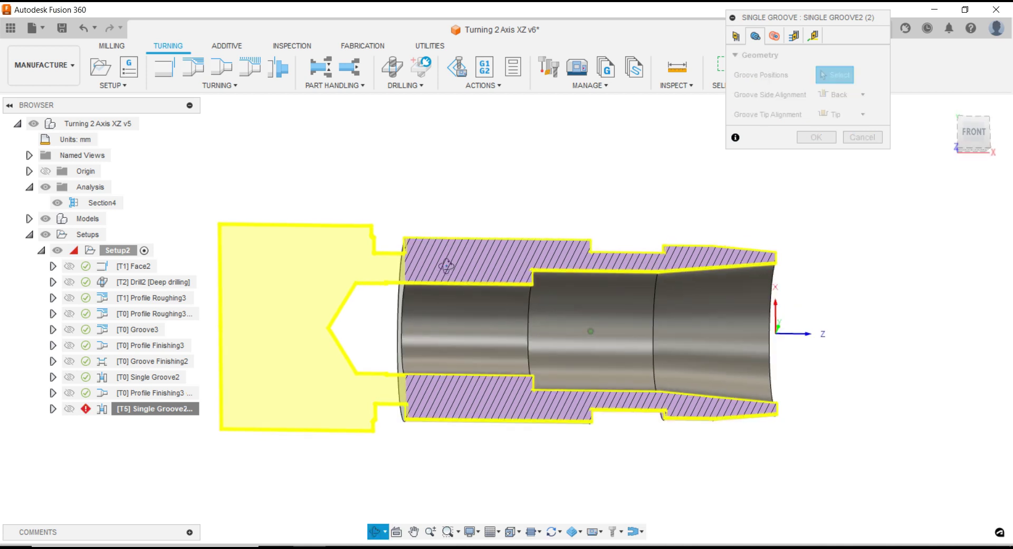
middle_click_drag(414, 287, 406, 283, "shift")
left_click(407, 282)
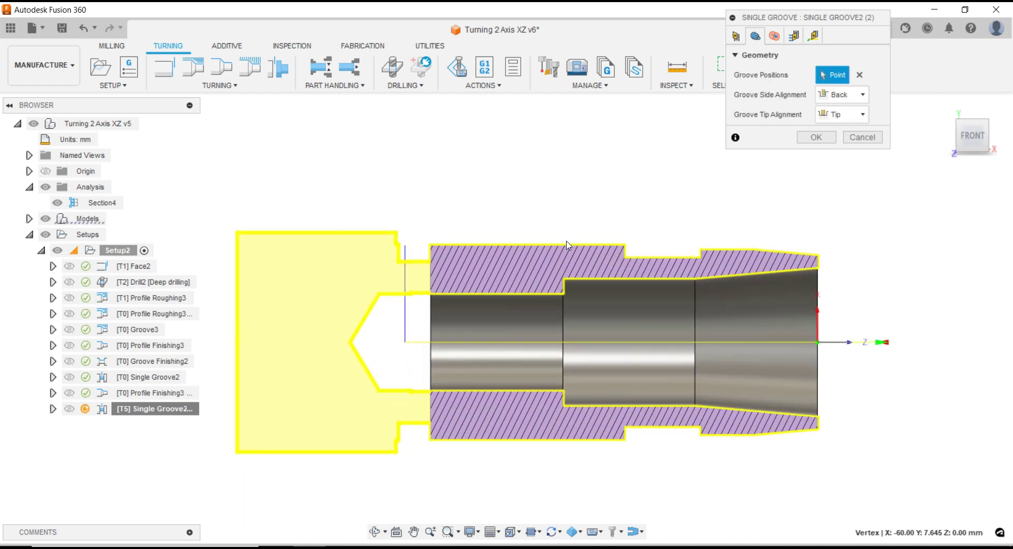
left_click(773, 38)
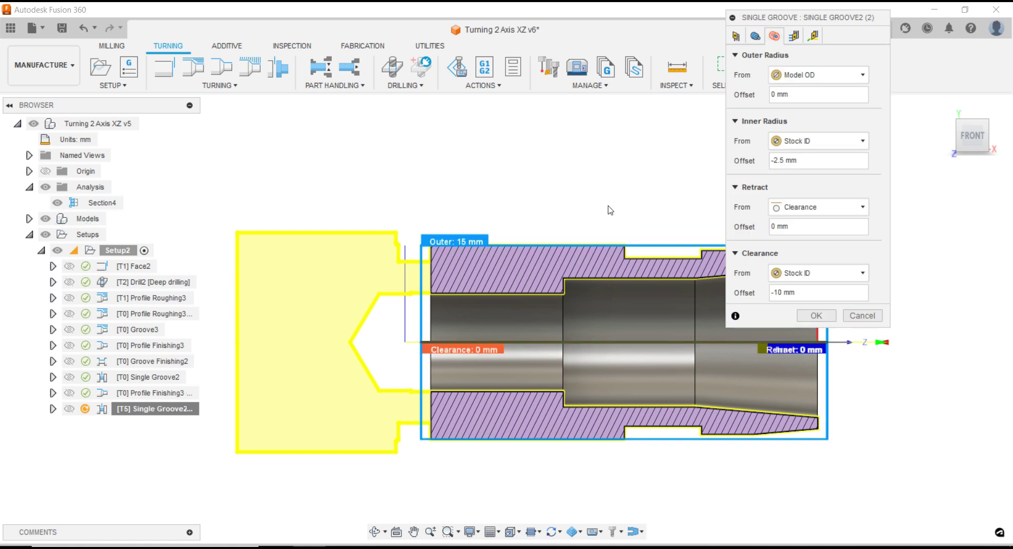
Measure the groove's inner radius from Model ID with a 0 mm offset
left_click(790, 141)
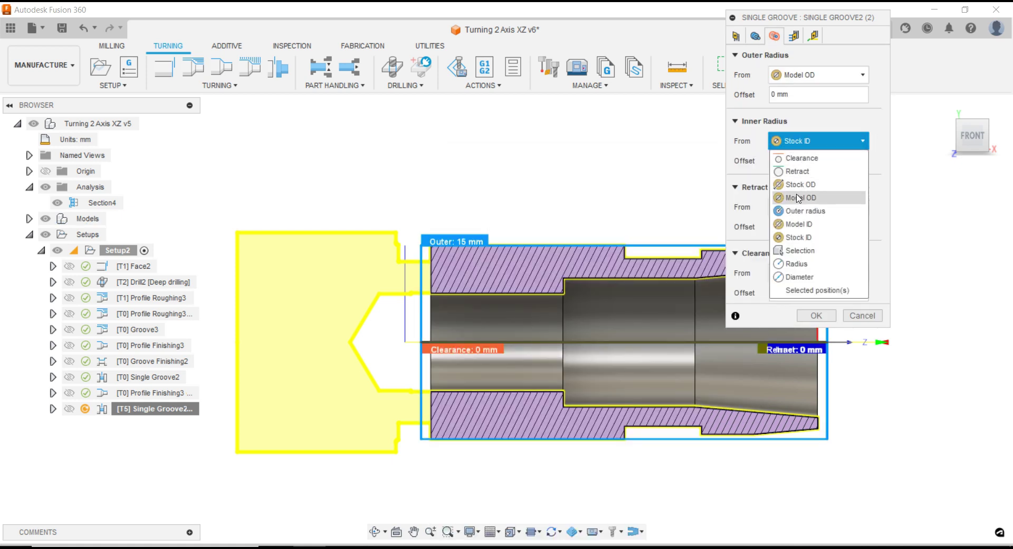
left_click(798, 224)
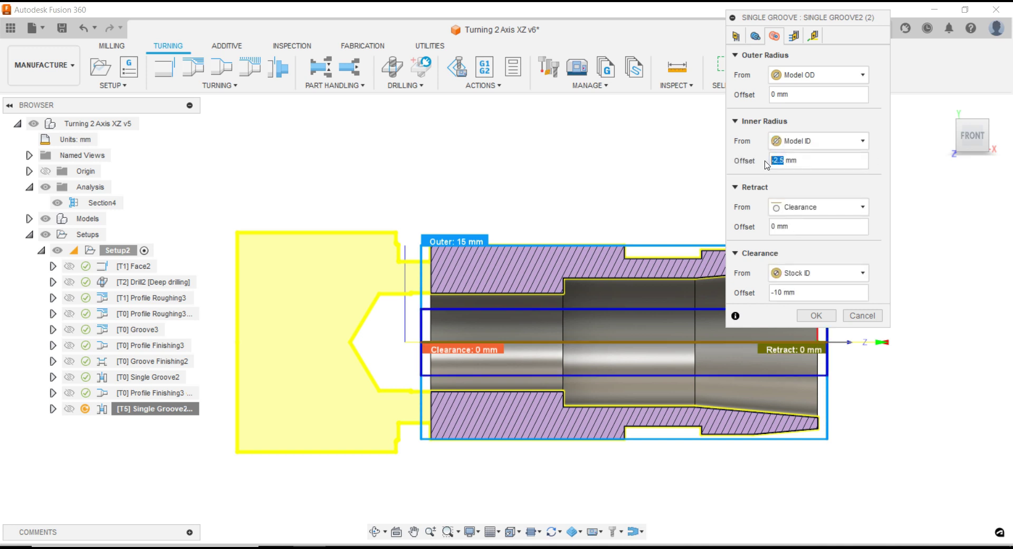
type("0")
key("Return")
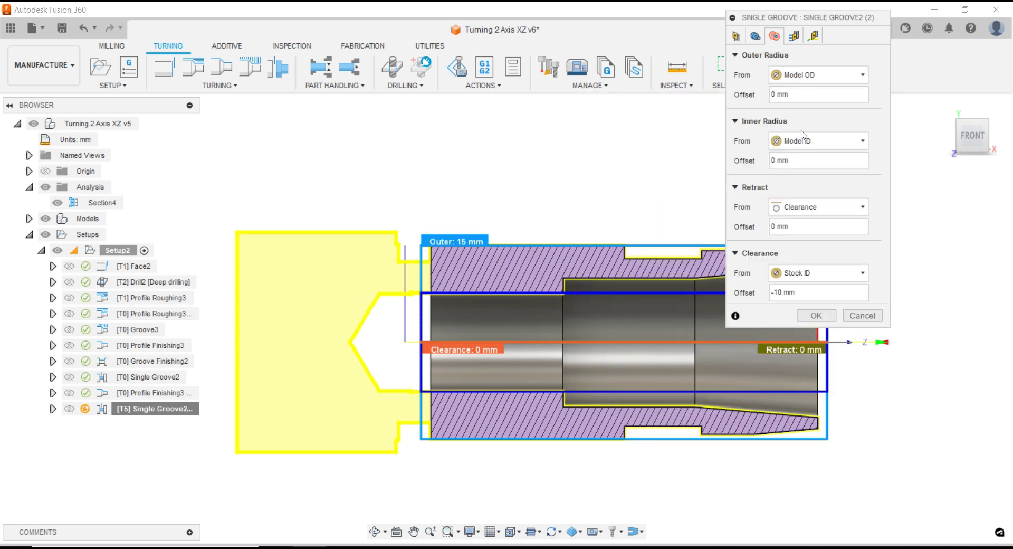
Take the outer radius from the selected position at 2.5 mm and generate the groove toolpath
left_click(806, 79)
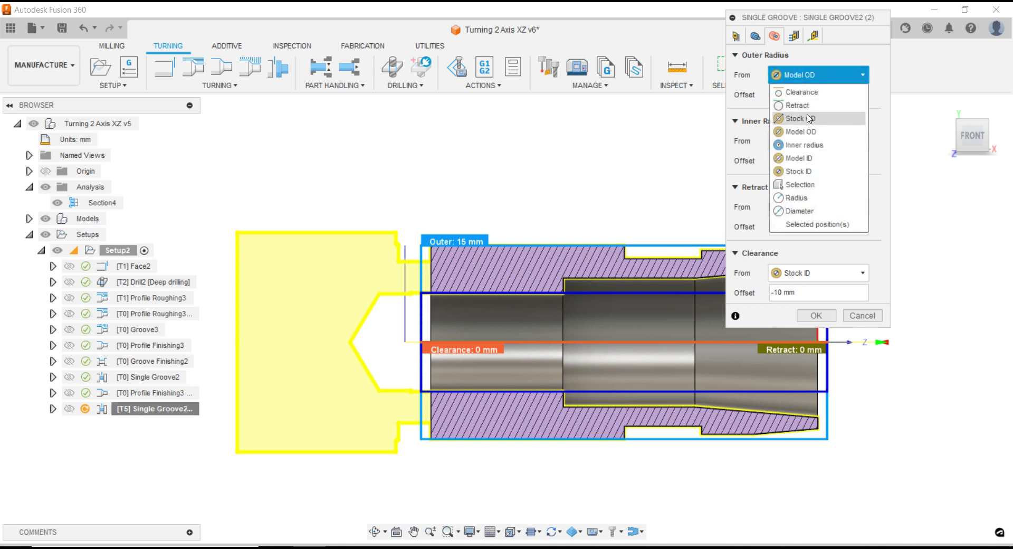
left_click(808, 224)
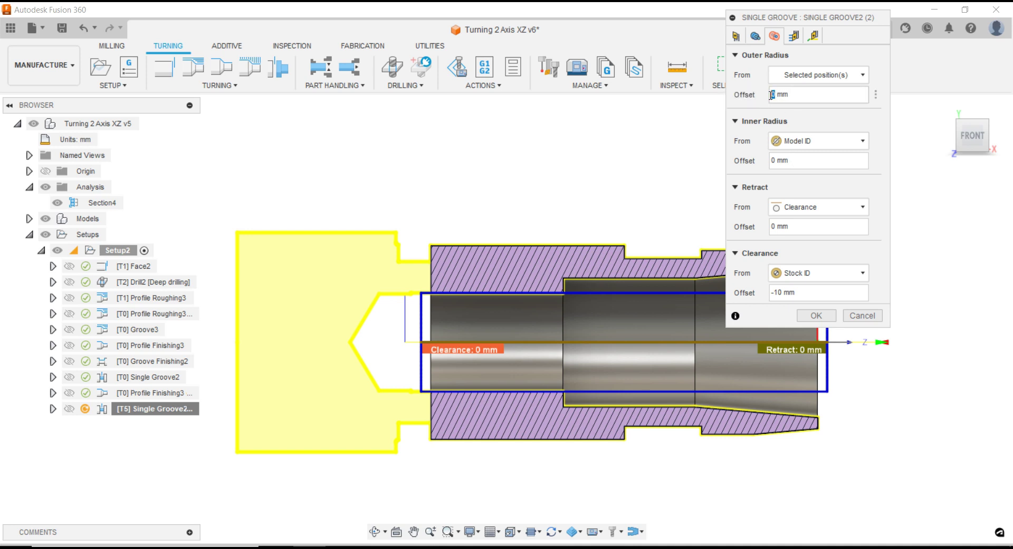
type("2.5")
key("Return")
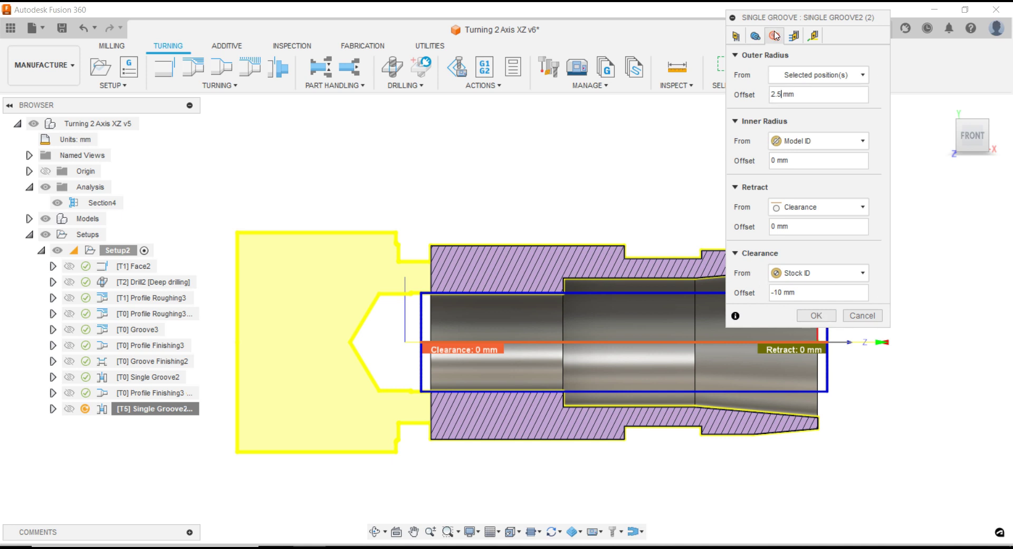
left_click(793, 36)
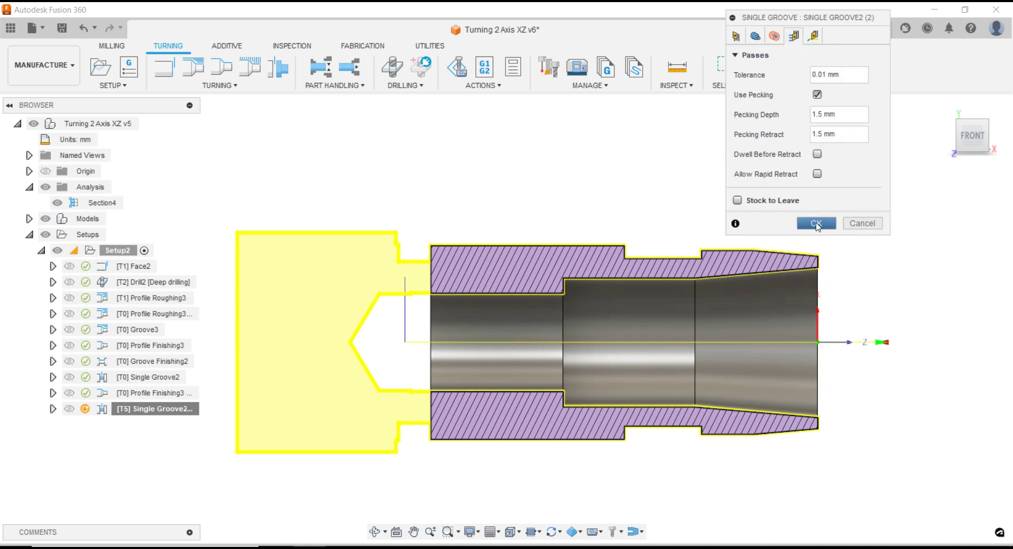
left_click(817, 224)
scroll(467, 178, "down", 3)
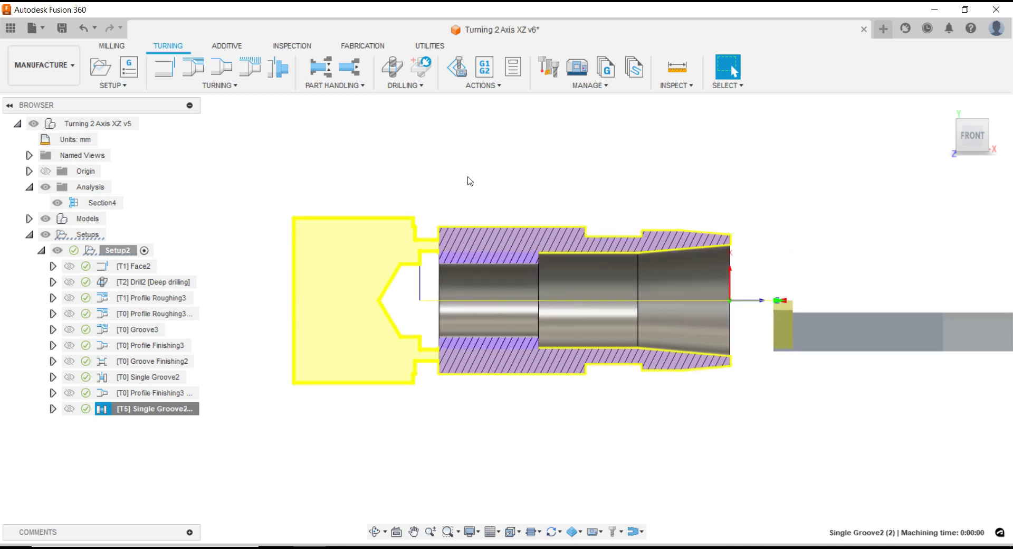
Simulate the new T5 groove toolpath, then exit the simulation
scroll(467, 178, "up", 1)
right_click(140, 415)
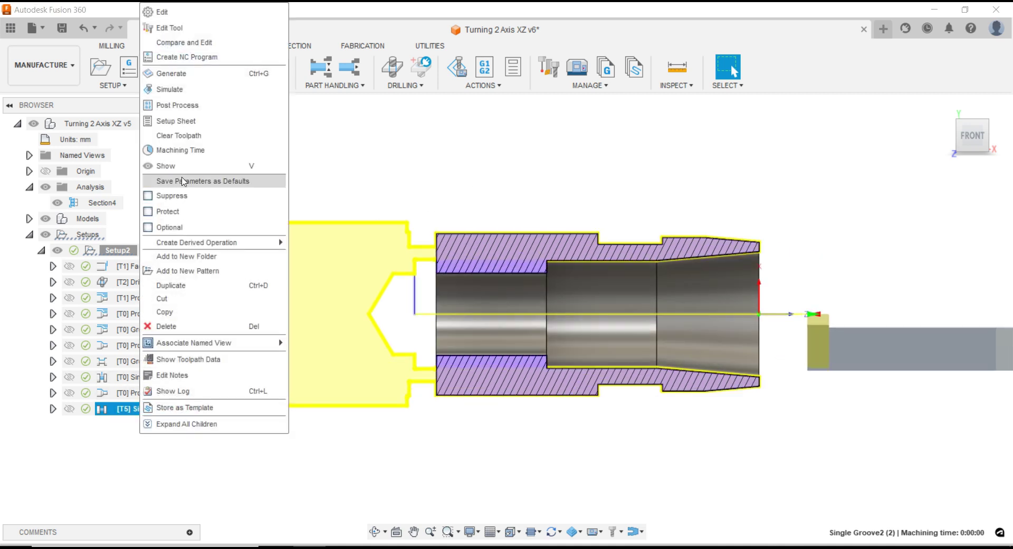
left_click(174, 88)
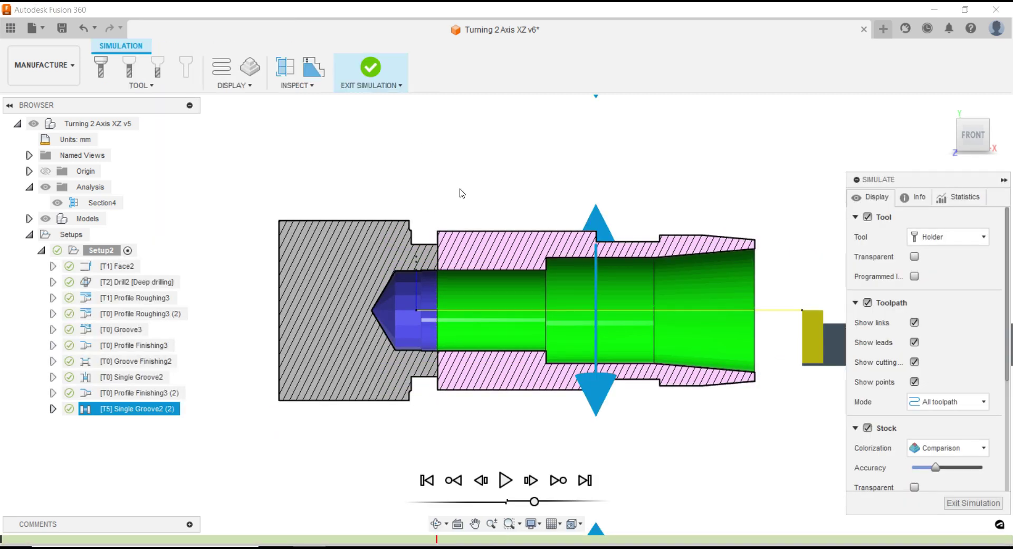
left_click(972, 502)
Change the groove operation's Clearance From setting to Diameter and accept the edit
right_click(151, 408)
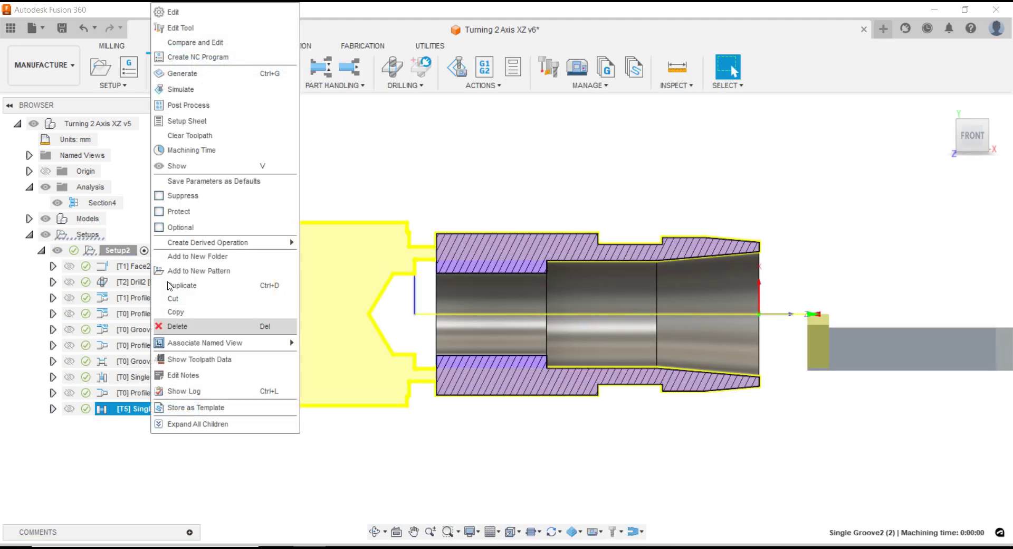
left_click(173, 12)
left_click(776, 37)
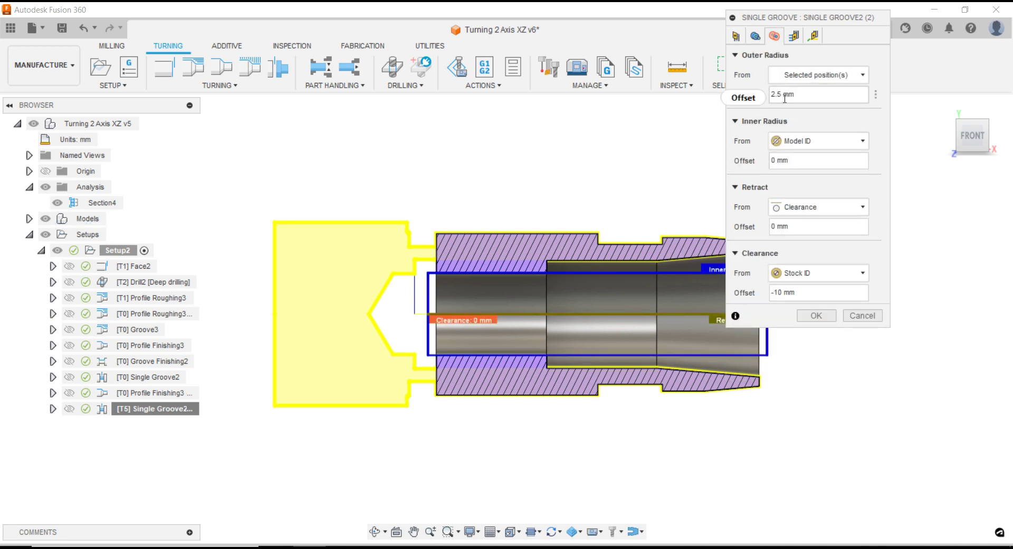
left_click(813, 274)
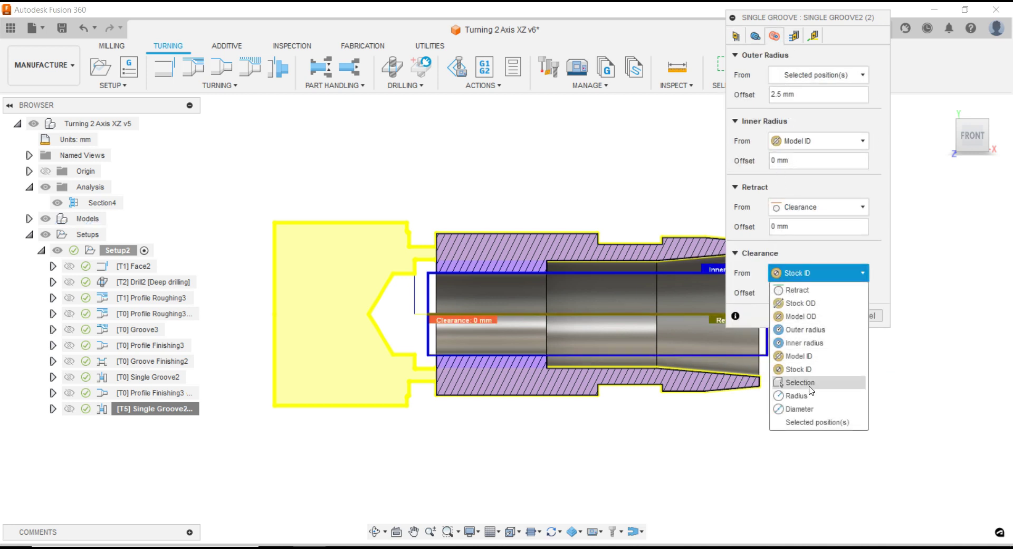
left_click(807, 409)
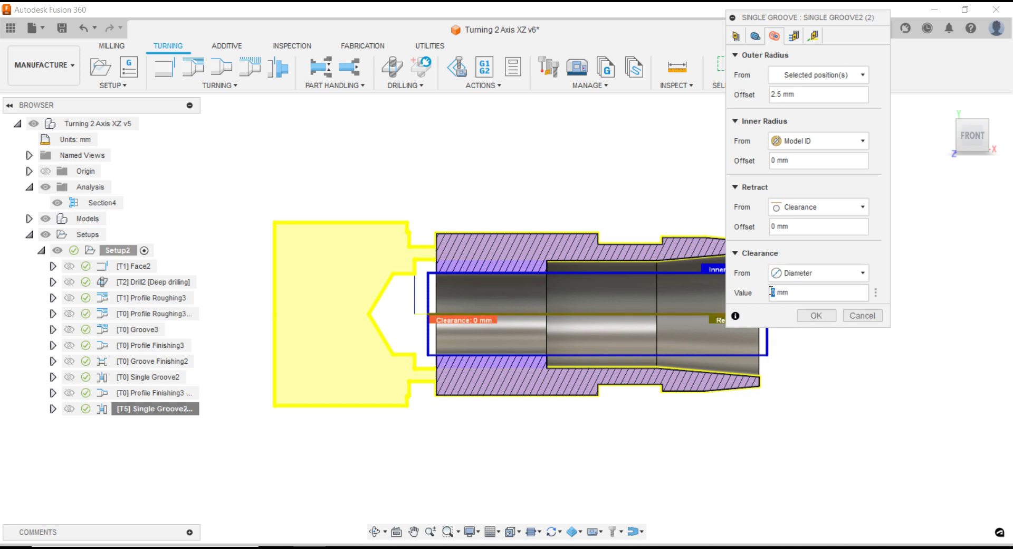
type("10")
left_click(817, 317)
right_click(149, 409)
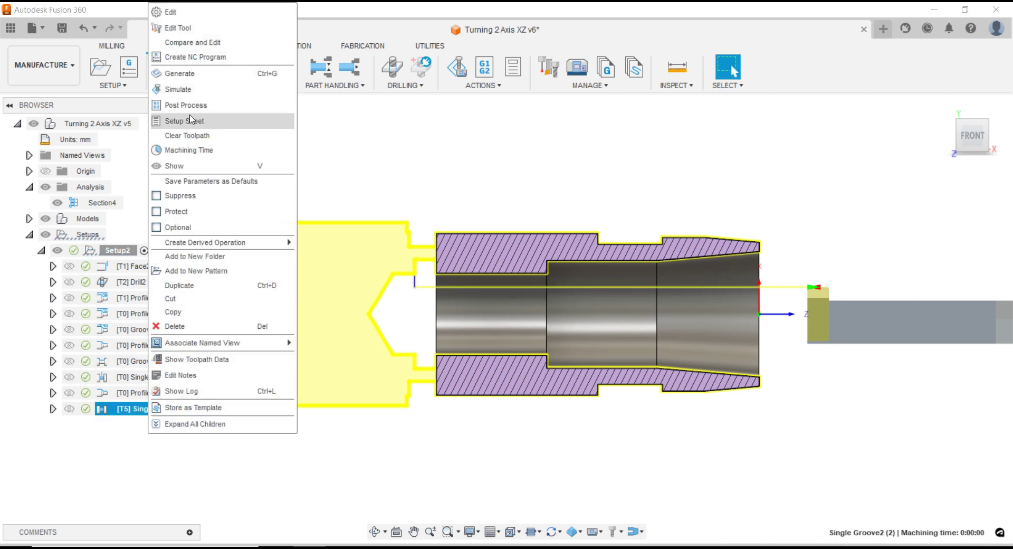
left_click(204, 90)
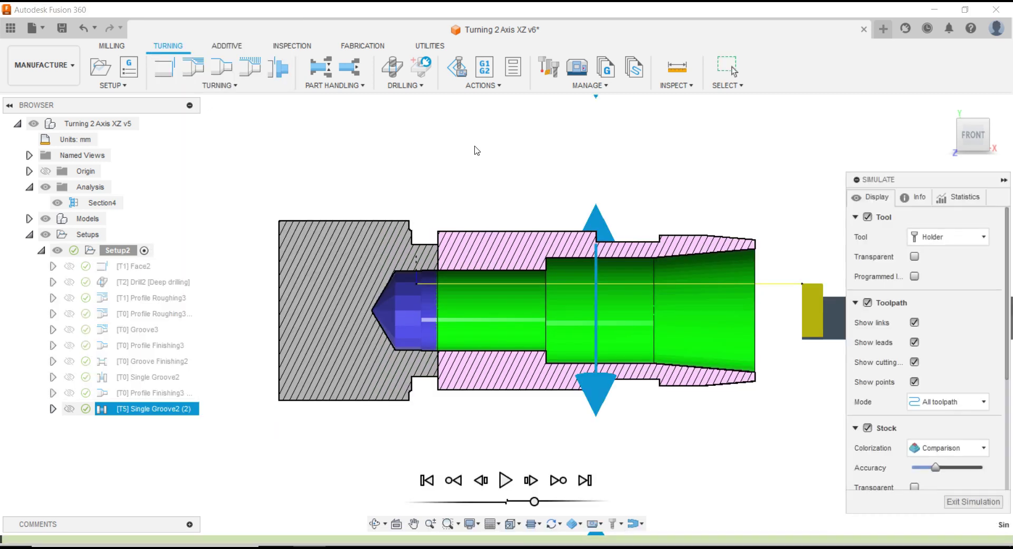
left_click(506, 480)
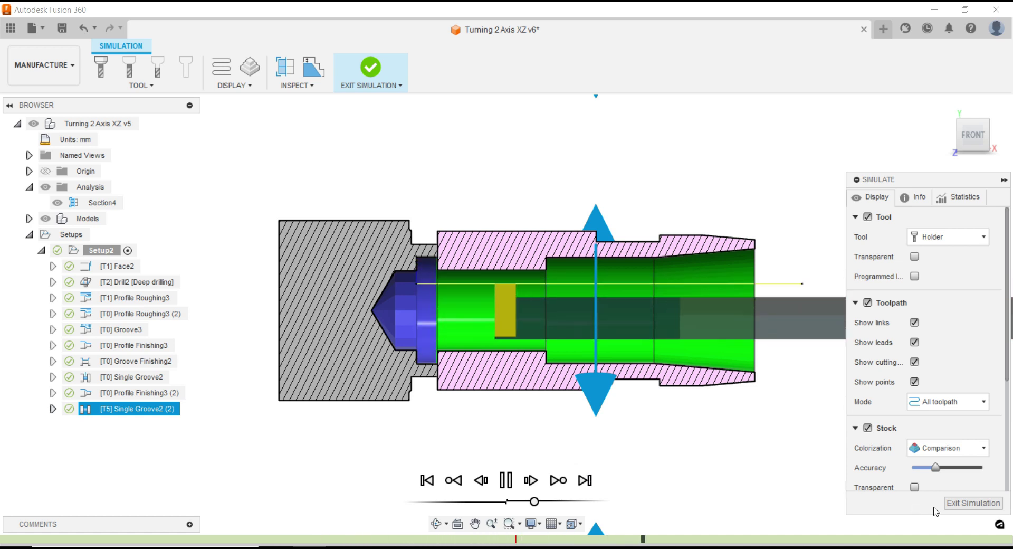
left_click(965, 504)
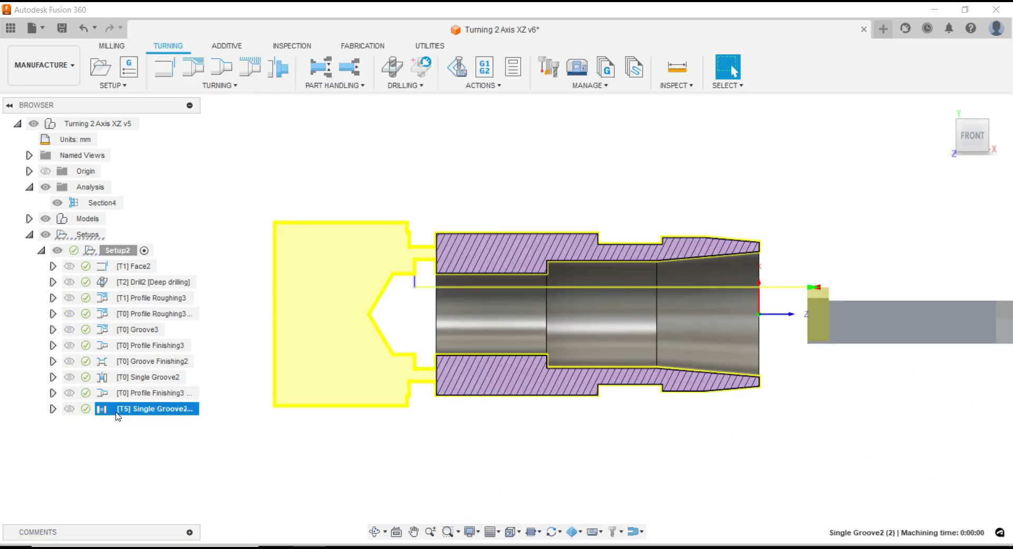
right_click(118, 416)
Open the 5 - ID Grooving tool in the tool editor from the groove operation
left_click(152, 18)
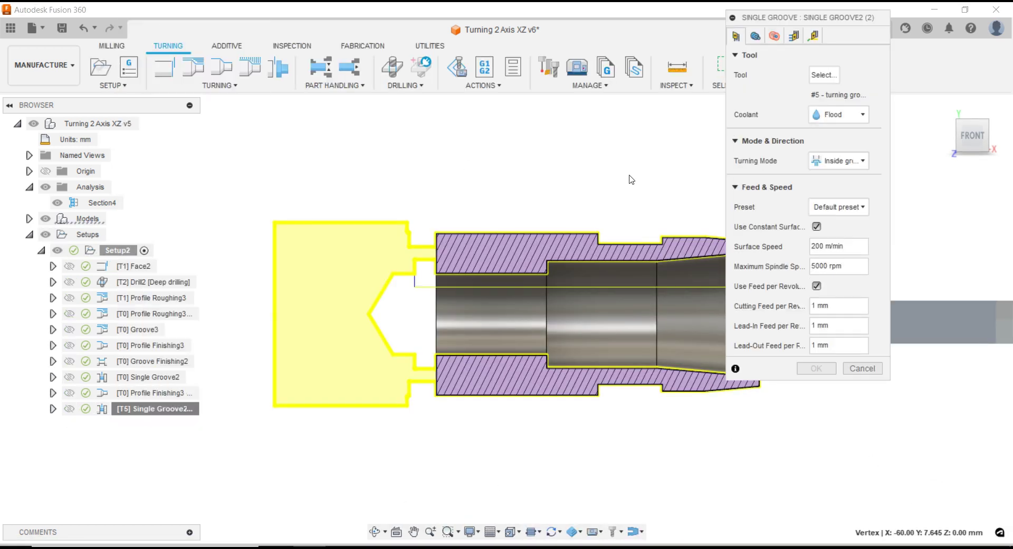
left_click(816, 75)
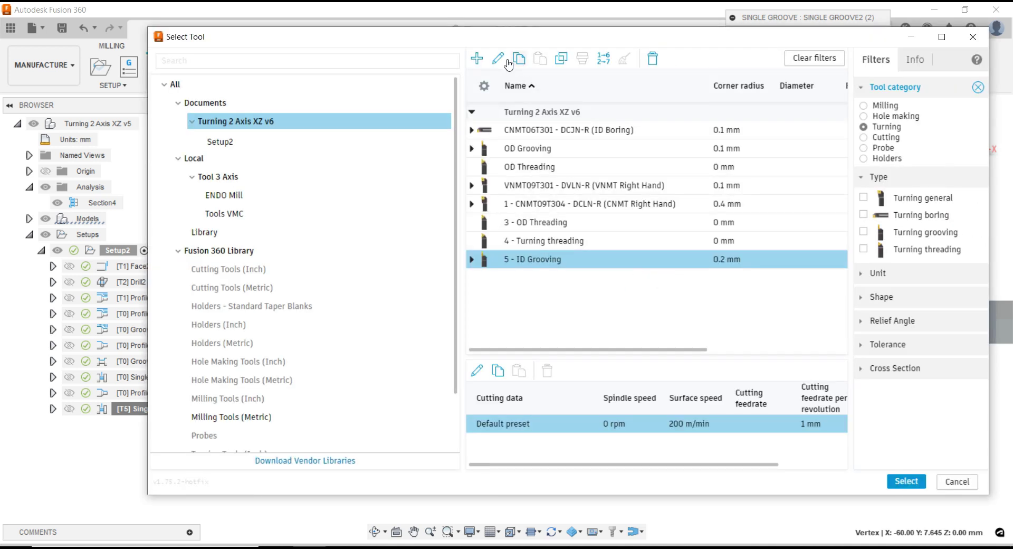
left_click(498, 59)
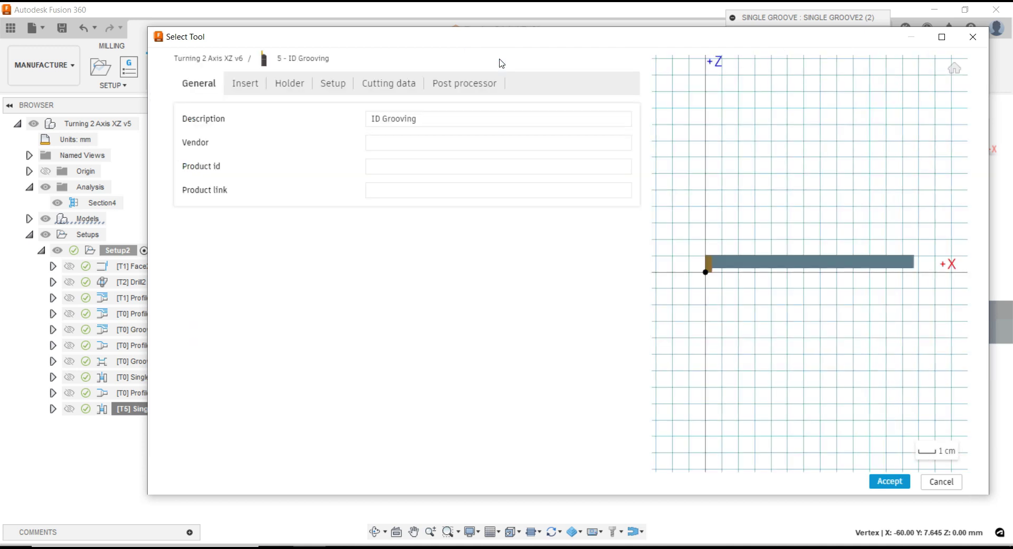
Lengthen the grooving insert's overall length from 10 mm to 12 mm
left_click(244, 83)
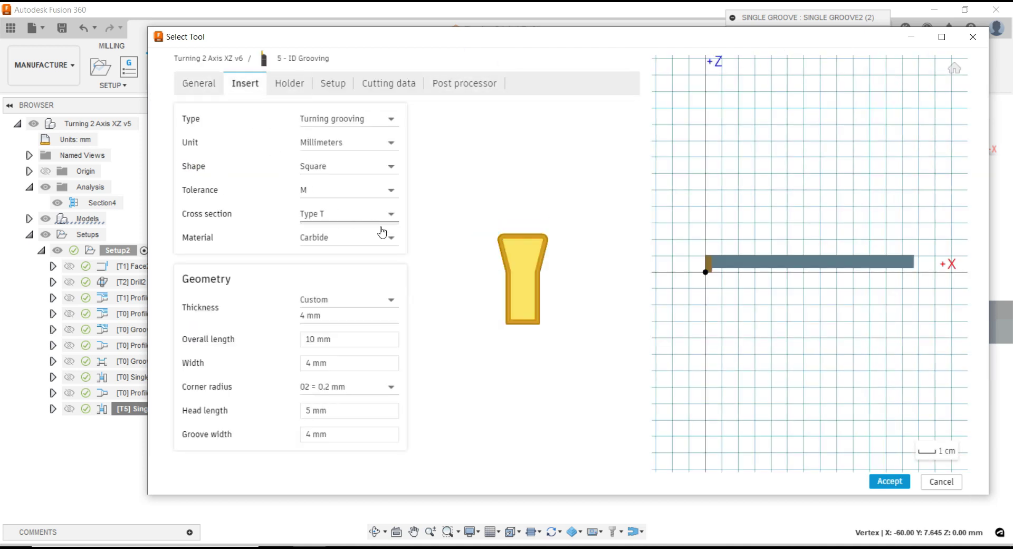
left_click(340, 363)
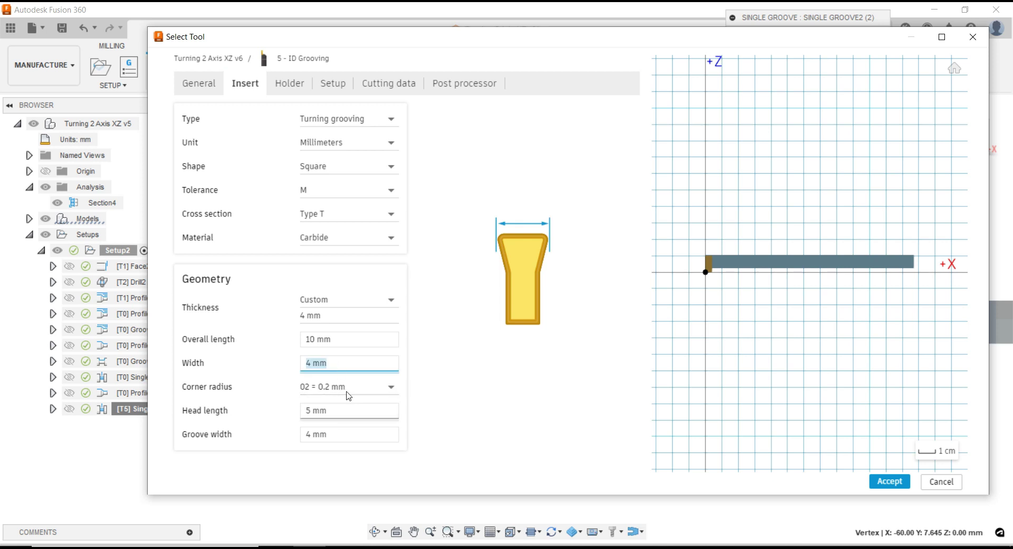
left_click(346, 340)
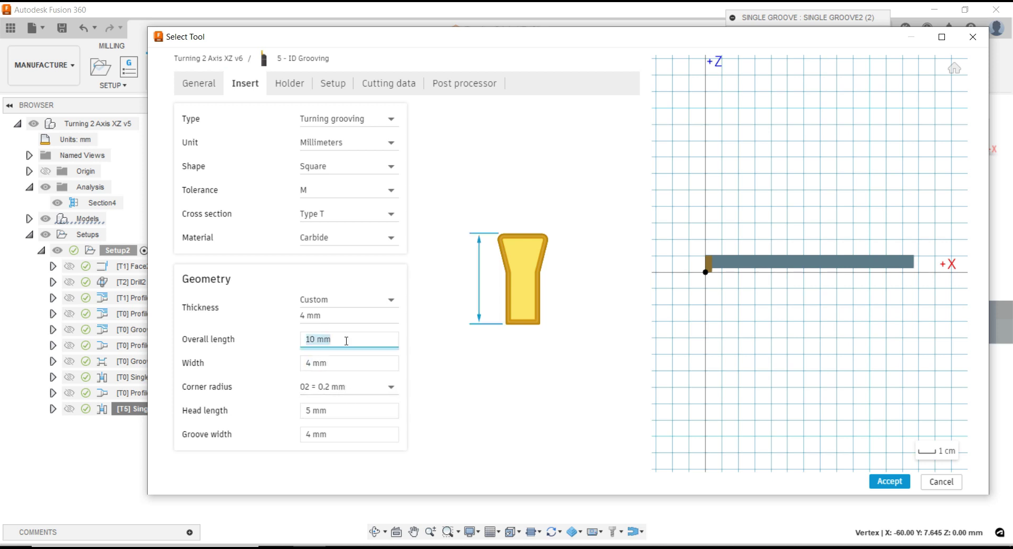
type("12")
left_click(348, 317)
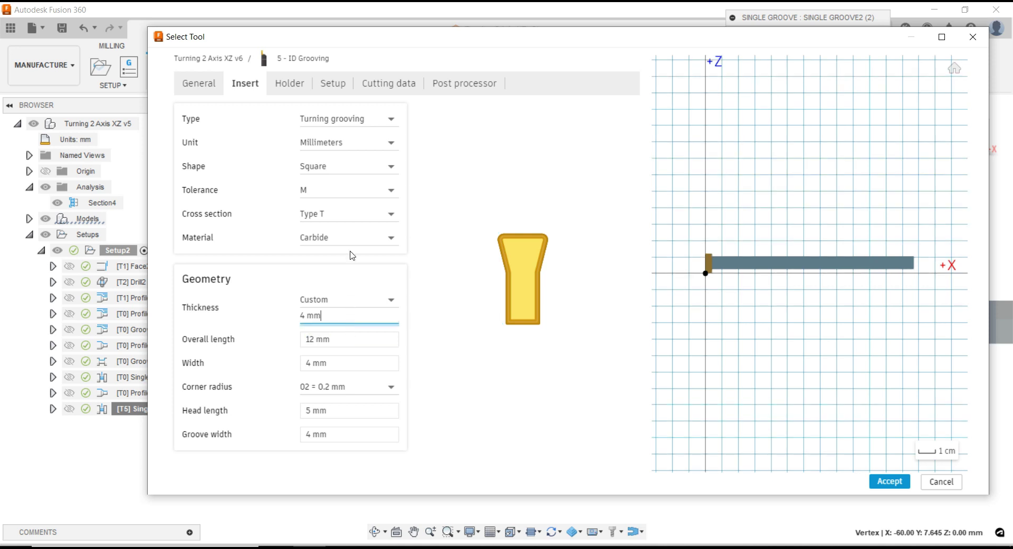
left_click(295, 87)
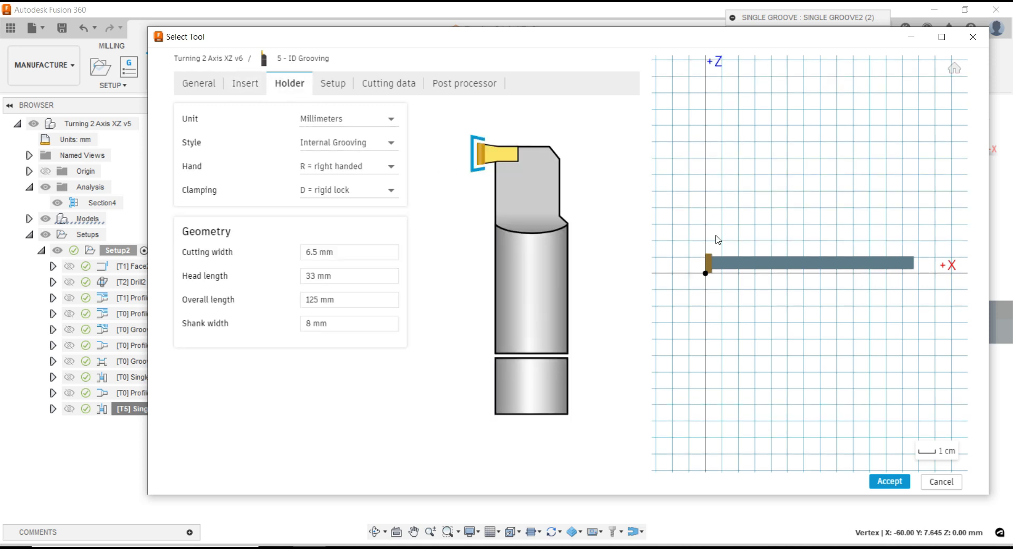
Change the grooving holder's cutting width from 6.5 mm to 7 mm
left_click(342, 253)
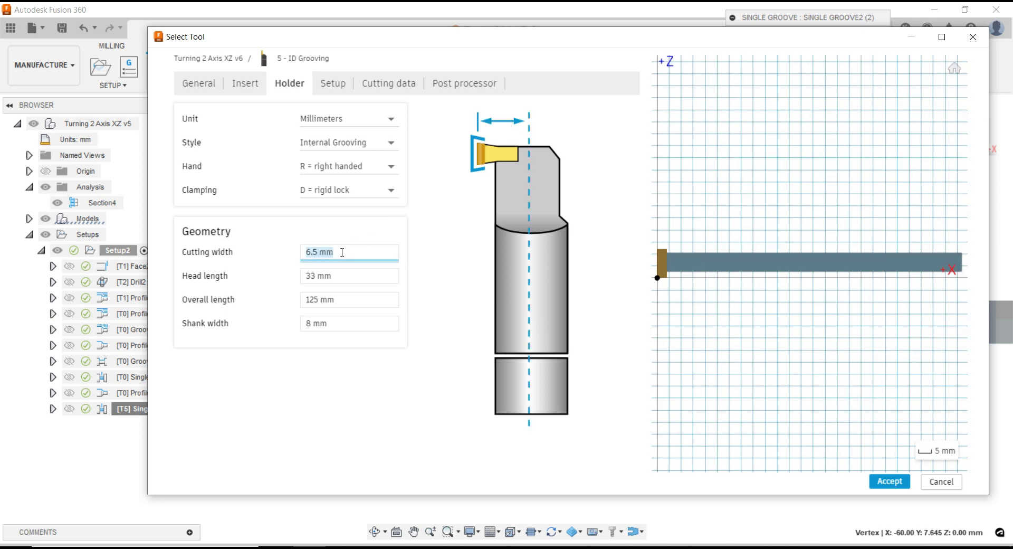
type("7")
left_click(346, 277)
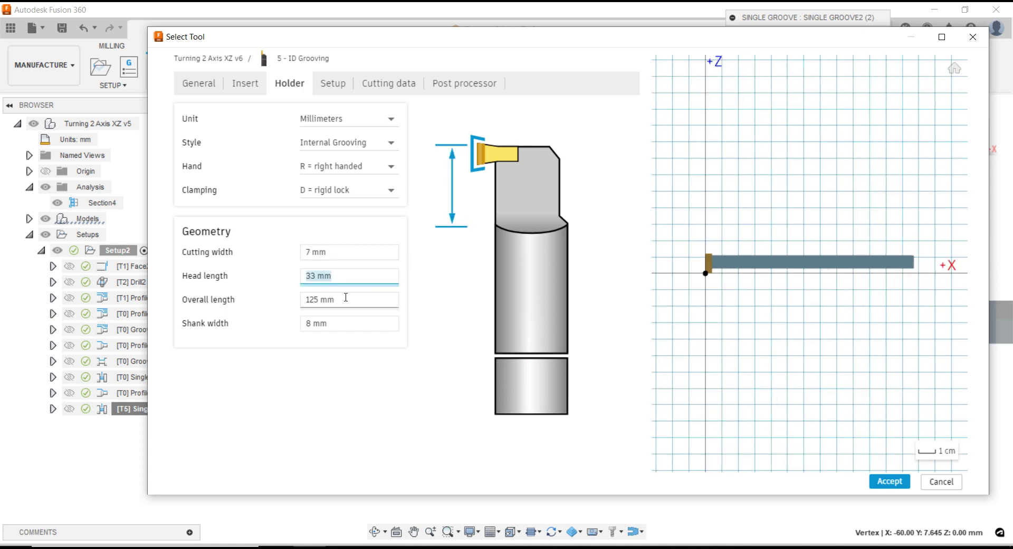
left_click(346, 299)
left_click(346, 322)
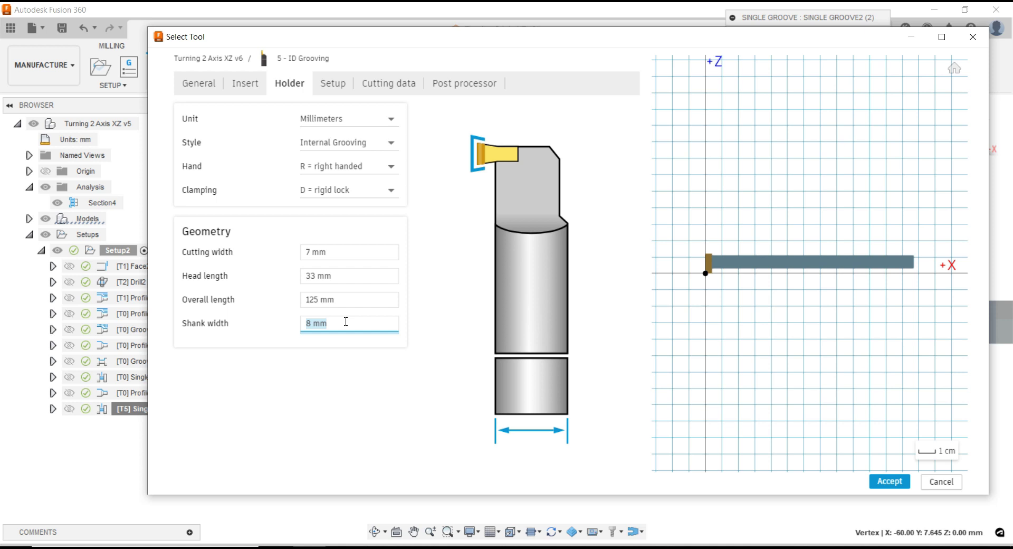
left_click(339, 253)
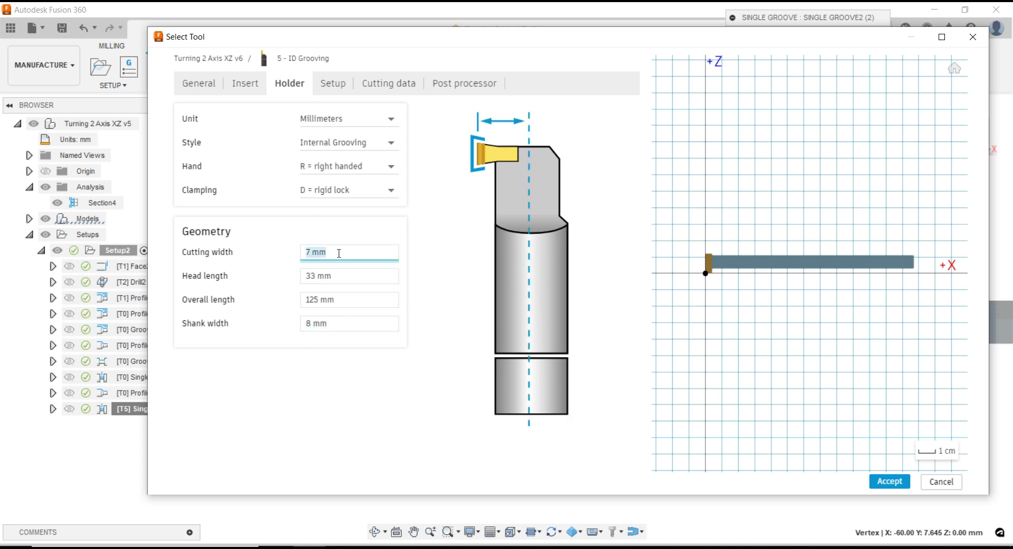
scroll(748, 292, "up", 3)
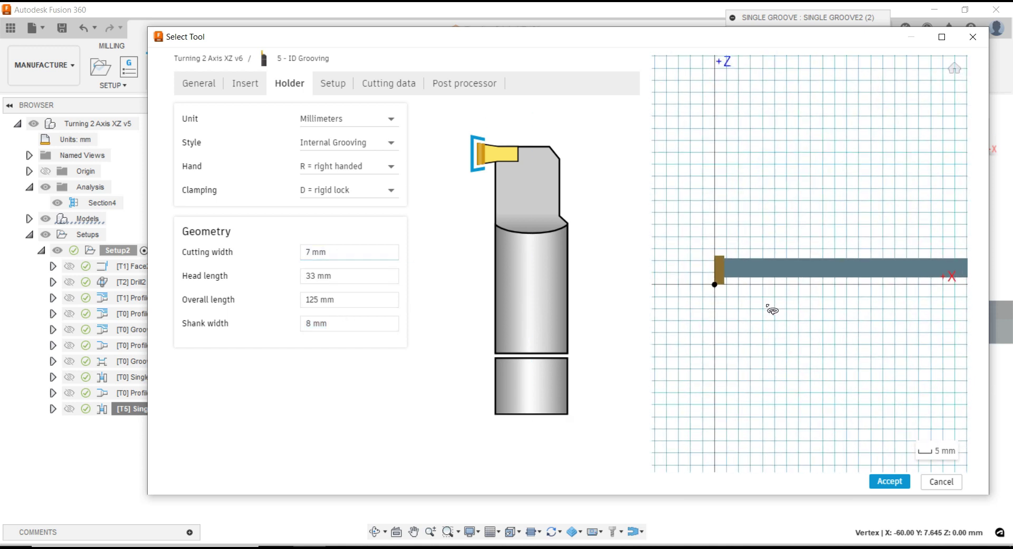
scroll(748, 292, "up", 2)
scroll(720, 288, "up", 2)
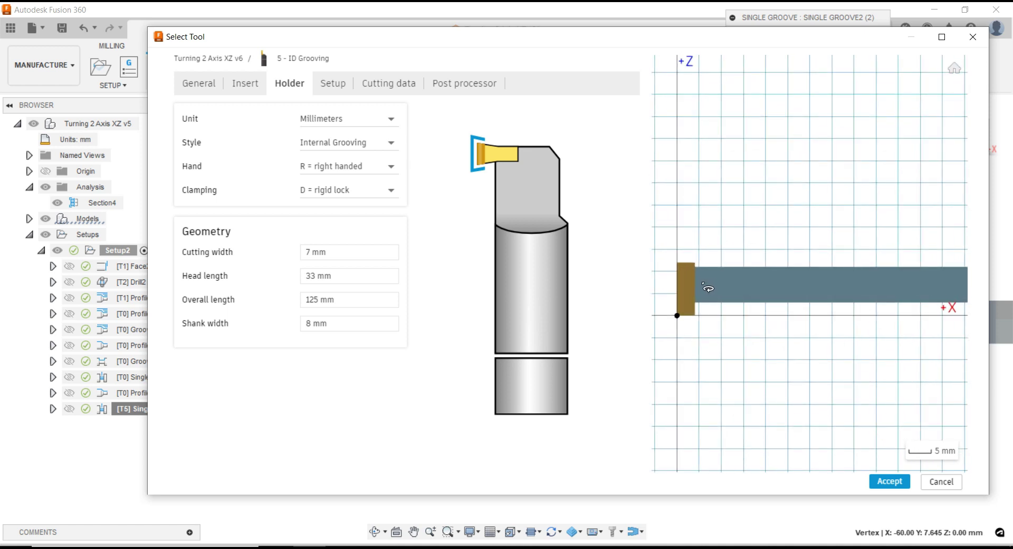
Shorten the grooving insert's overall length to 7 mm
left_click(256, 91)
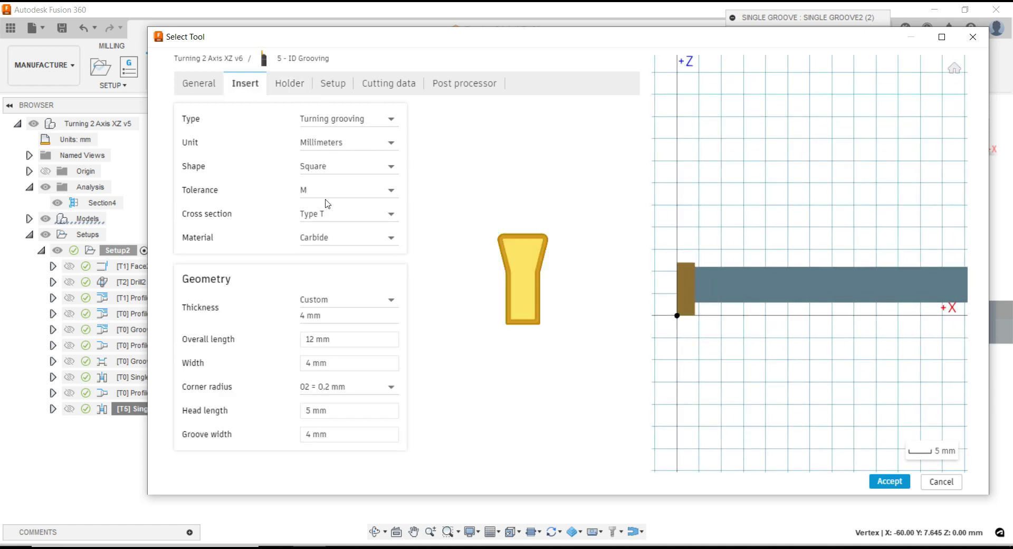
left_click(339, 337)
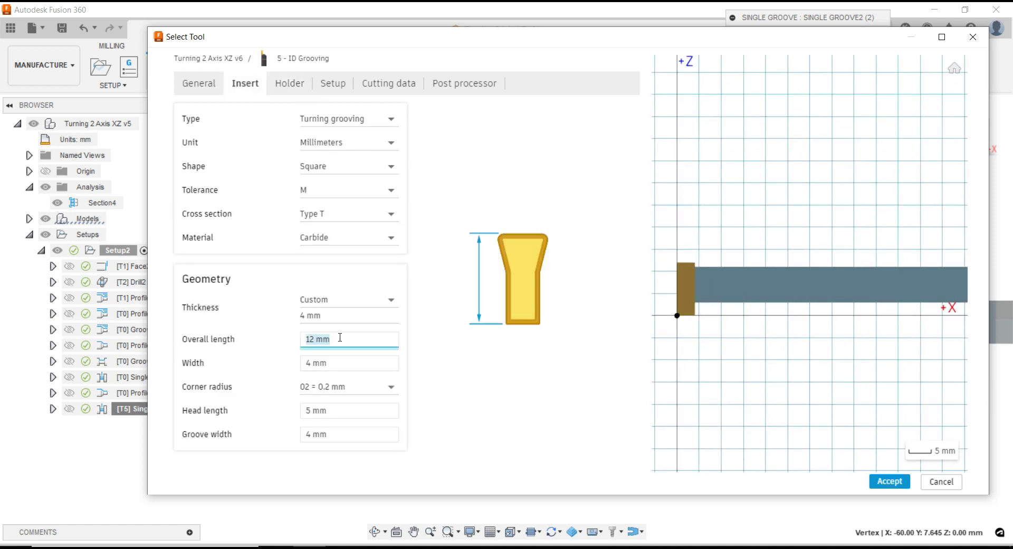
type("7")
left_click(344, 318)
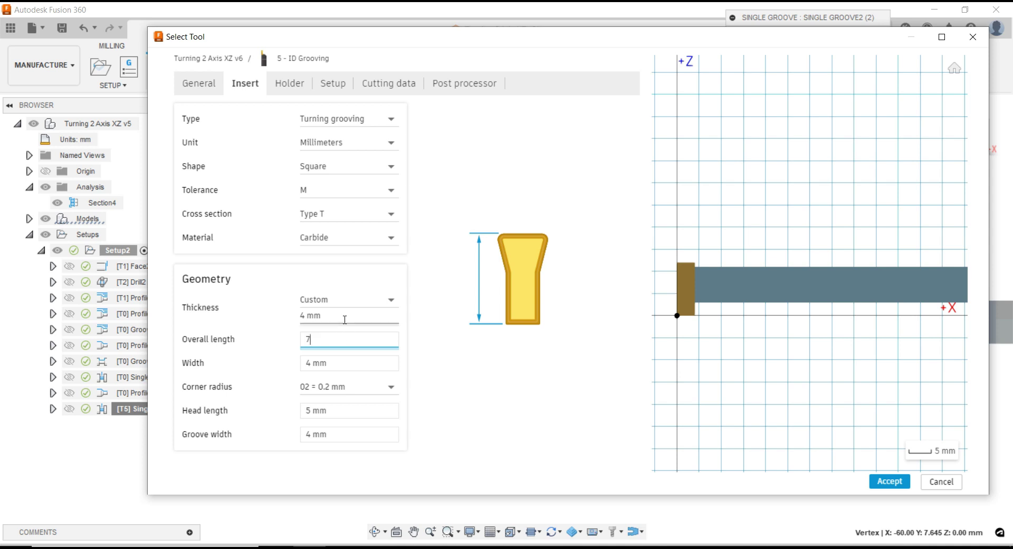
scroll(720, 258, "up", 3)
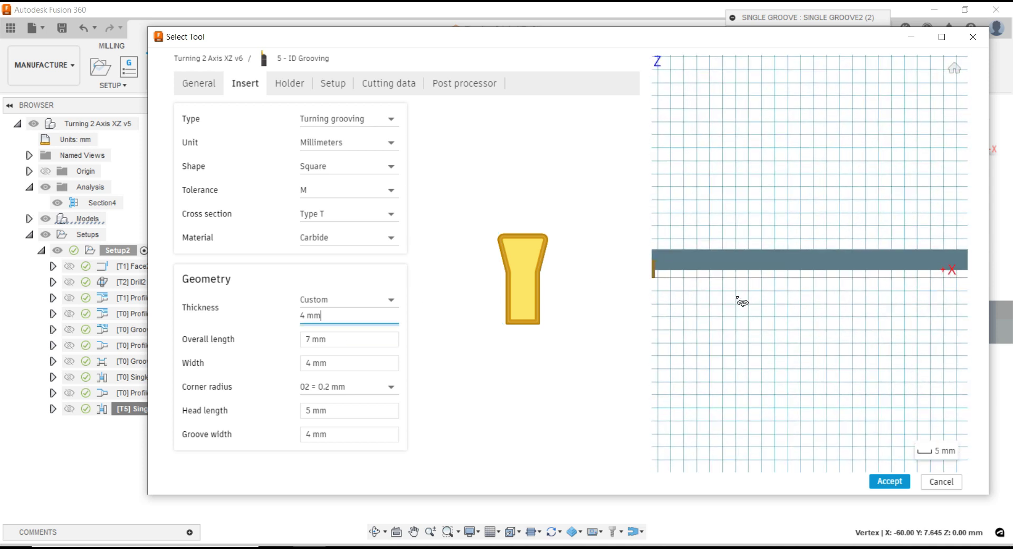
scroll(753, 299, "up", 2)
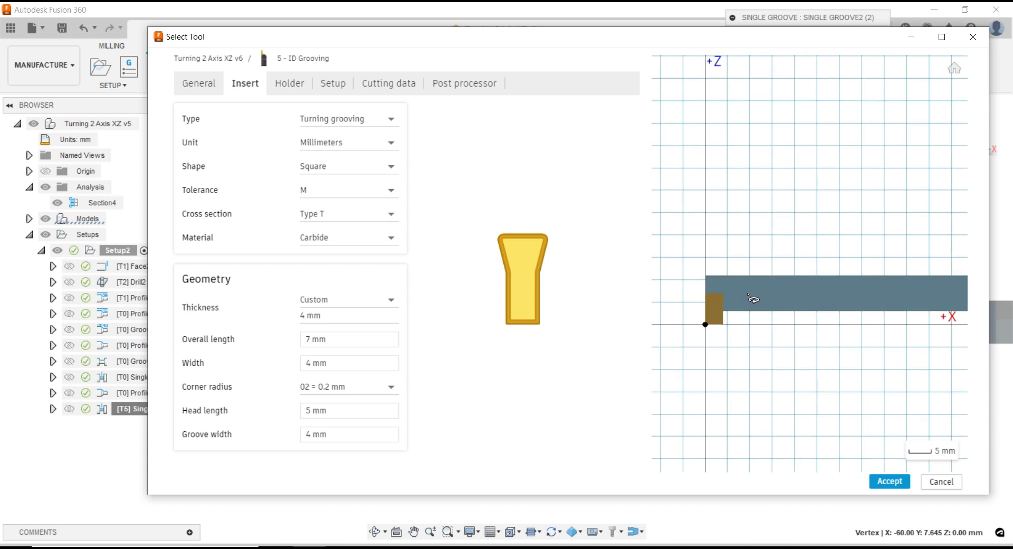
left_click(335, 411)
double_click(338, 431)
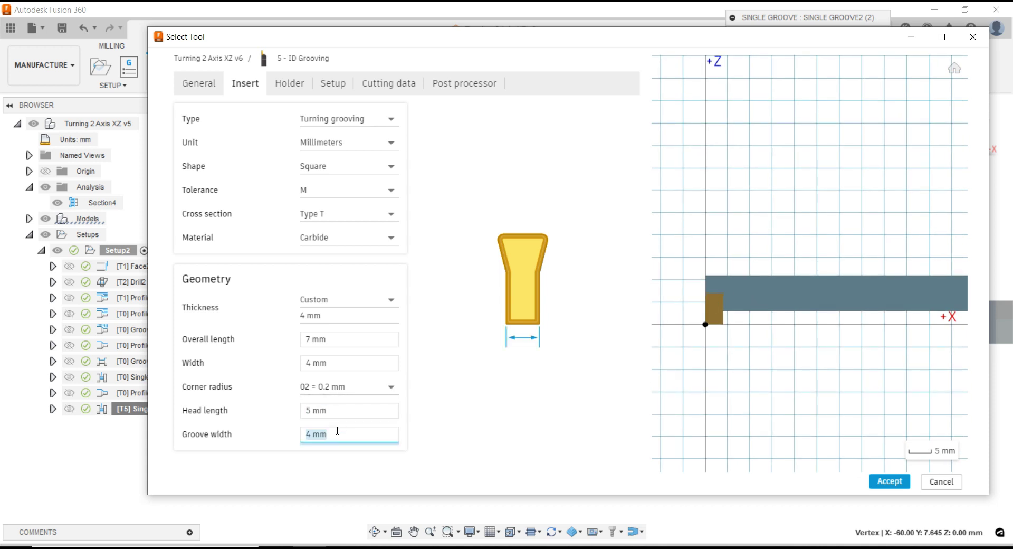
double_click(340, 410)
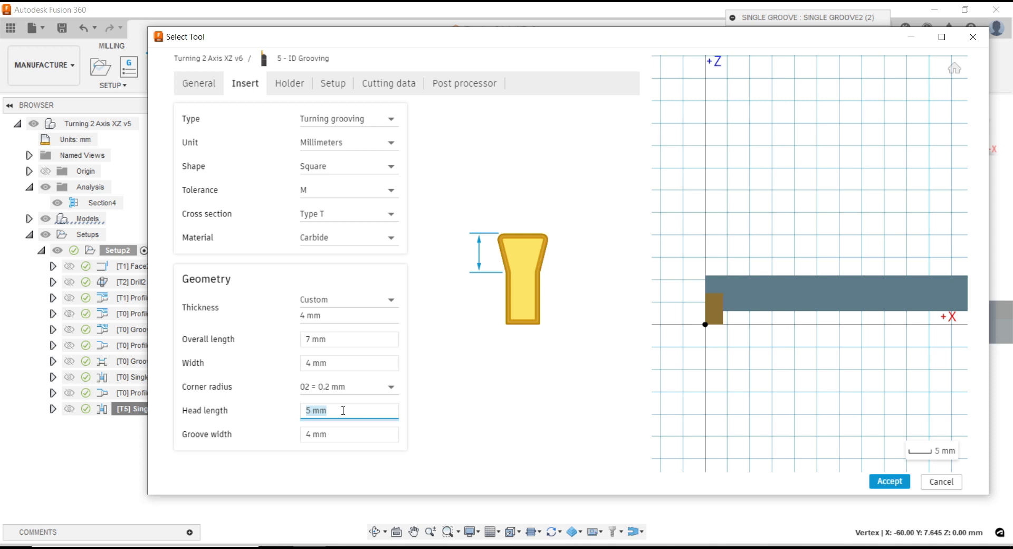
Widen the holder cutting width to 8 mm and accept the edited 5 - ID Grooving tool
left_click(292, 88)
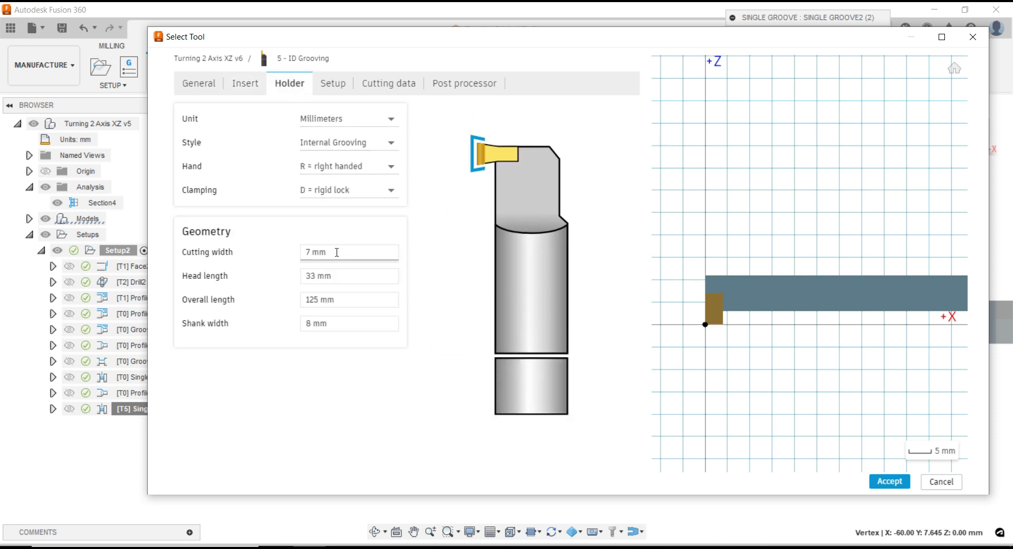
double_click(336, 252)
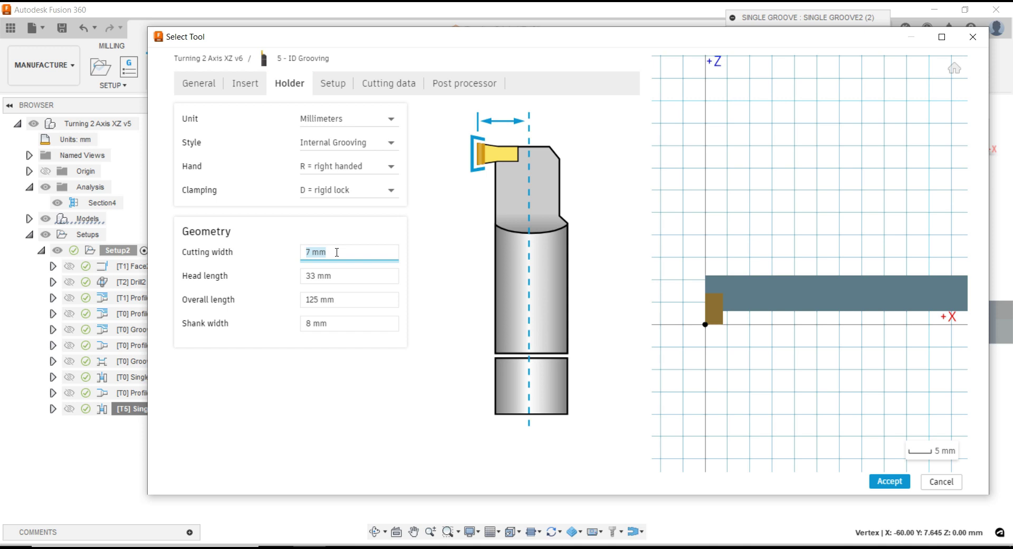
left_click(339, 324)
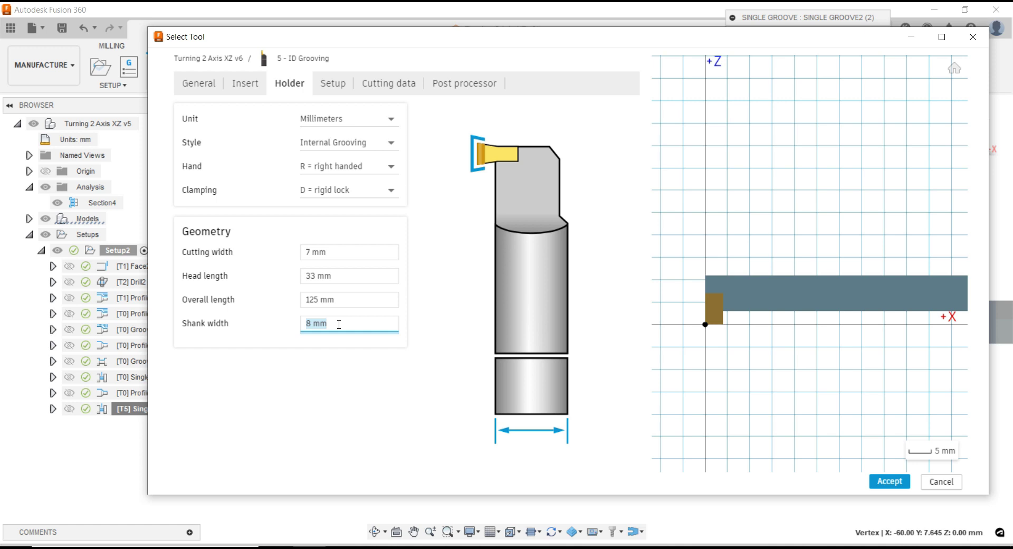
left_click(333, 254)
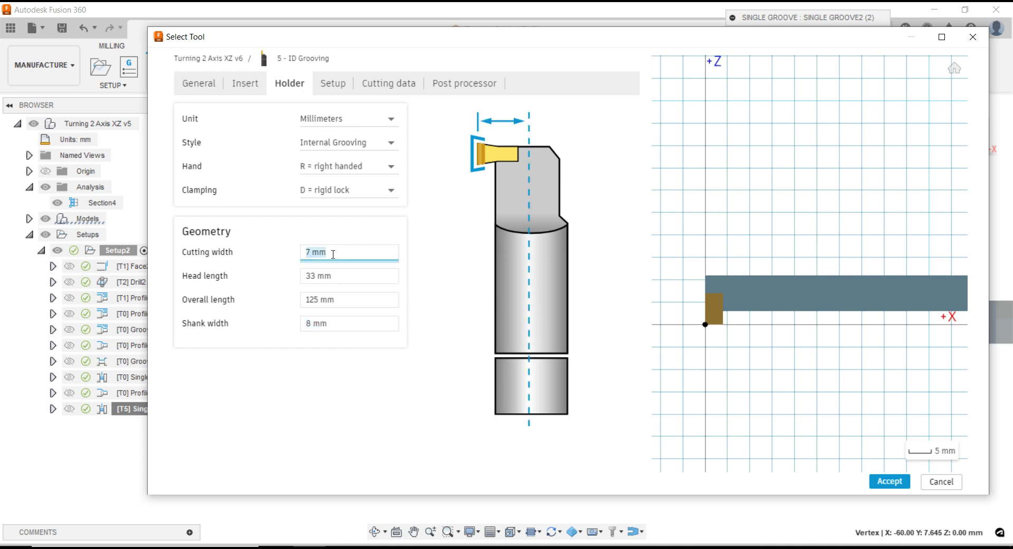
type("8")
left_click(344, 323)
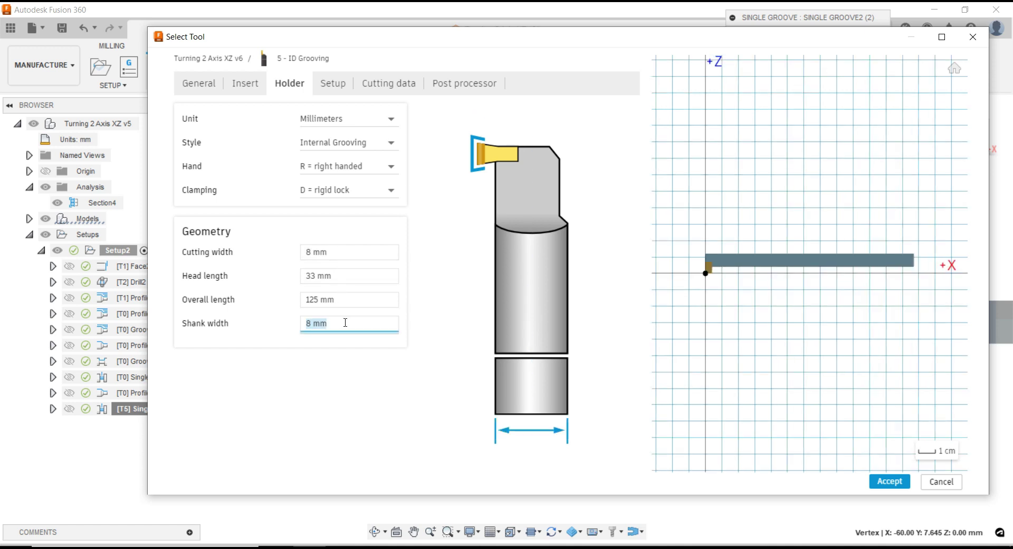
left_click(349, 300)
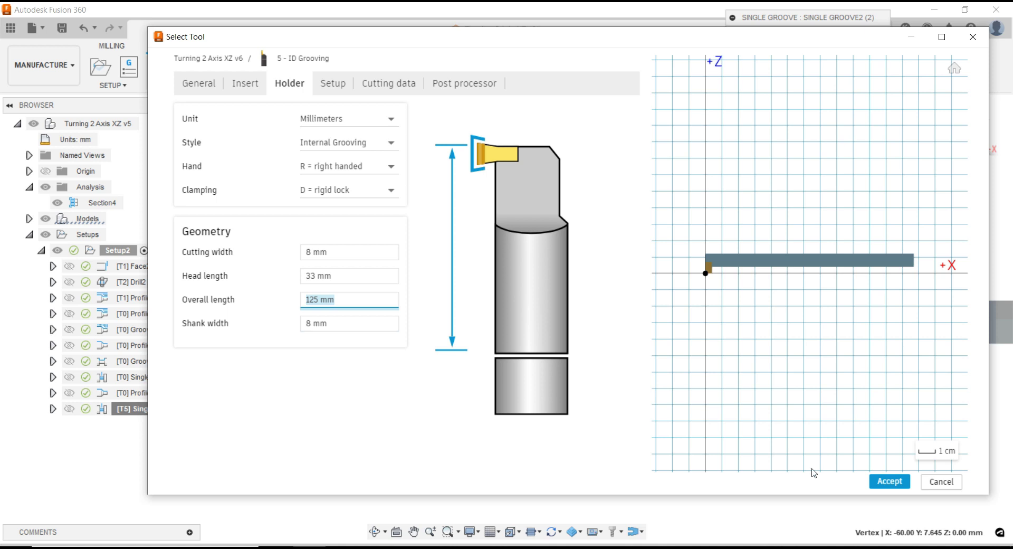
left_click(890, 484)
Accept Single Groove2 (2) with the edited grooving tool, then play its toolpath simulation
left_click(898, 481)
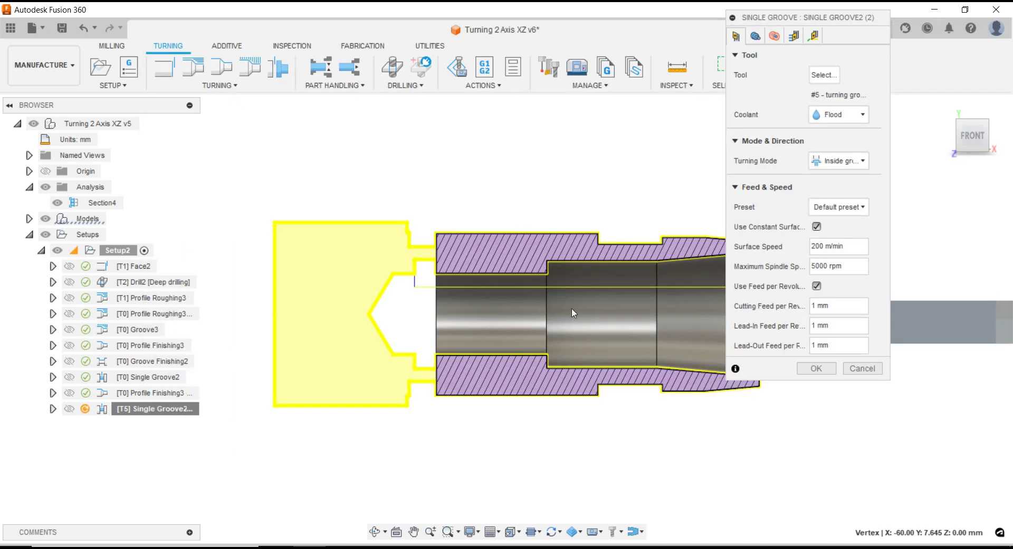
left_click(816, 369)
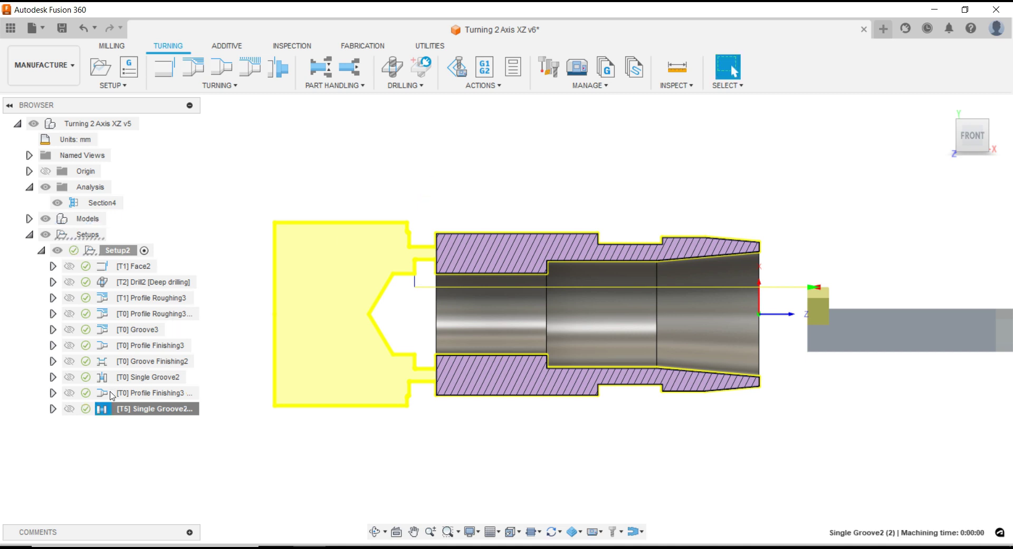
right_click(129, 419)
left_click(409, 163)
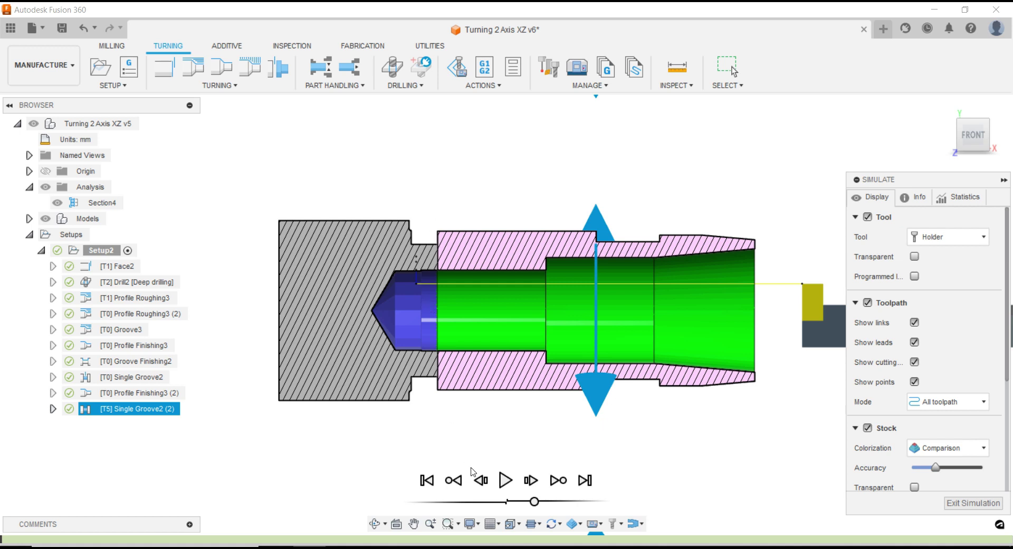
left_click(505, 480)
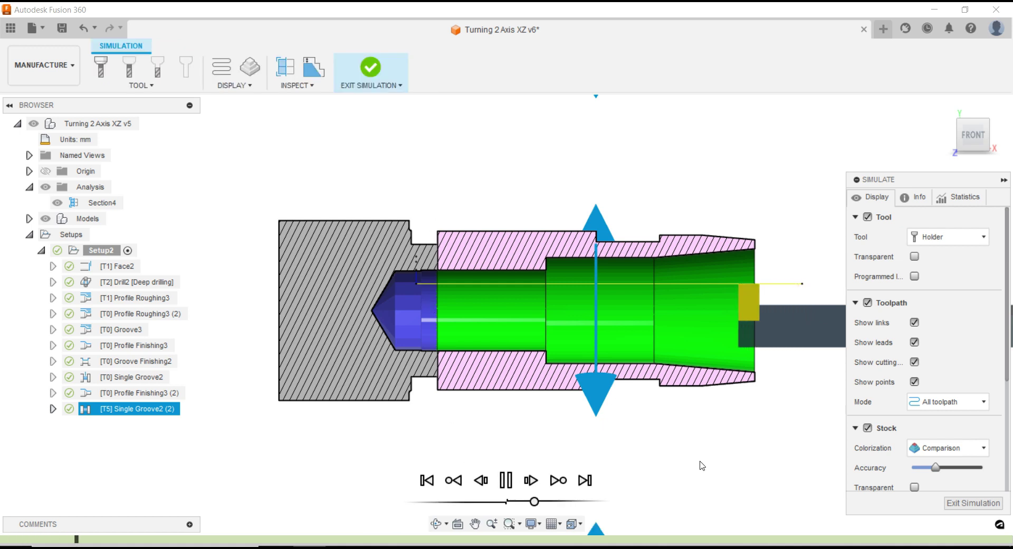
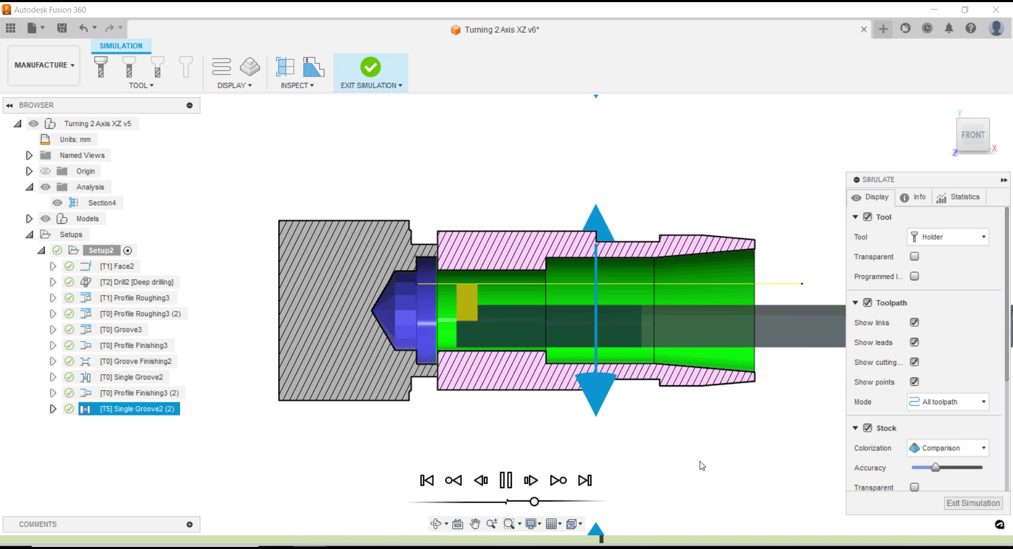
Zoom out, close the Single Groove2 (2) simulation and return to the Turning workspace
scroll(592, 390, "down", 1)
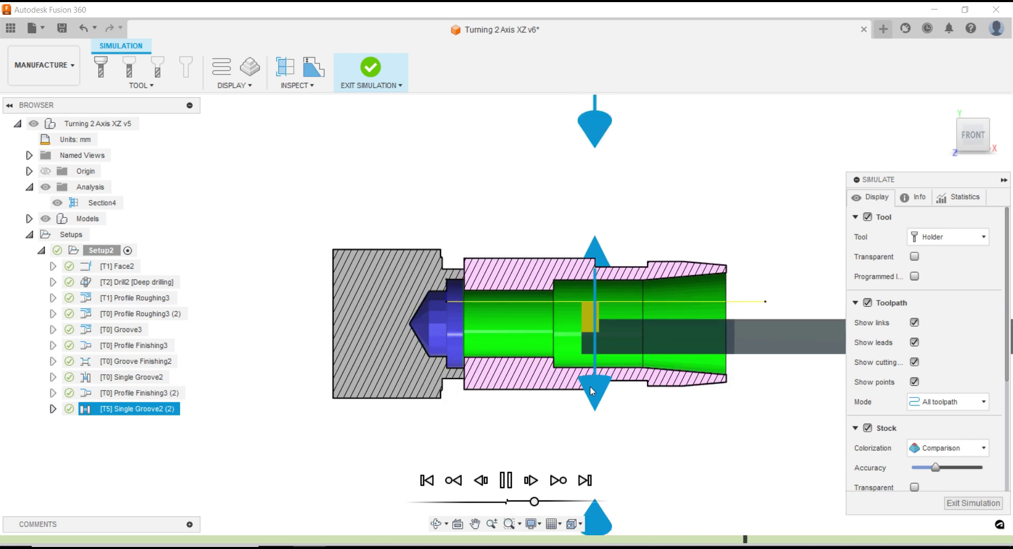
left_click(960, 503)
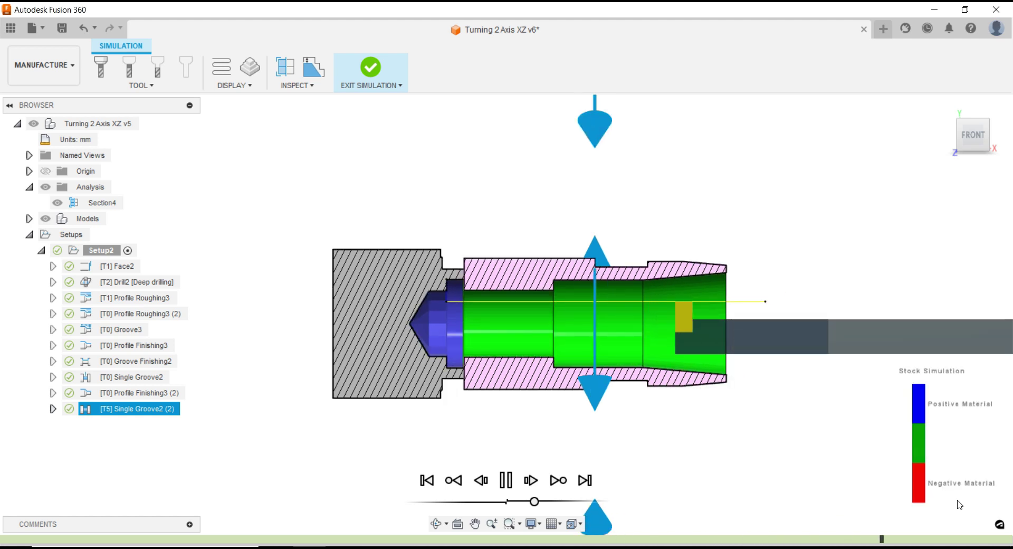
key("Escape")
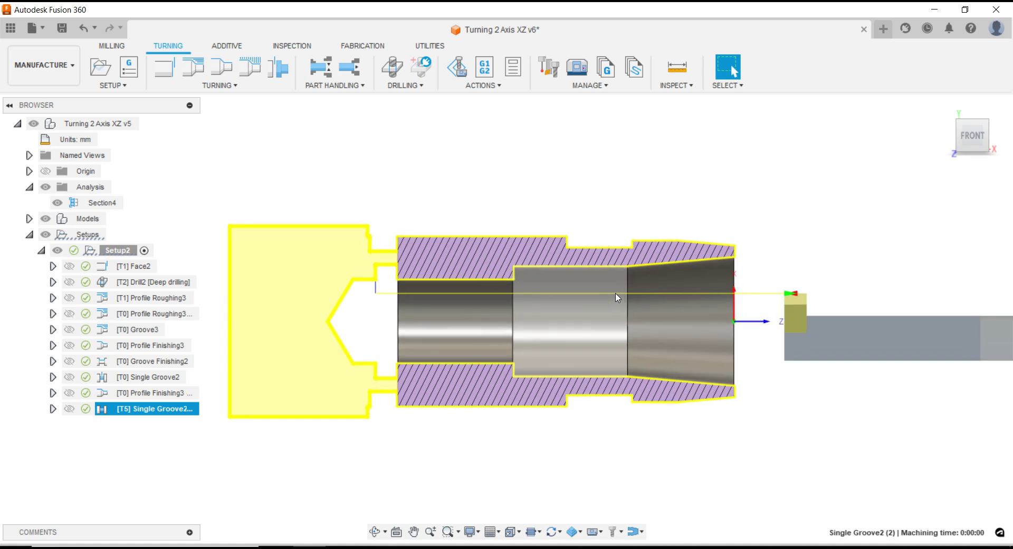
Create a Turning Thread operation that uses the OD Threading tool
left_click(245, 87)
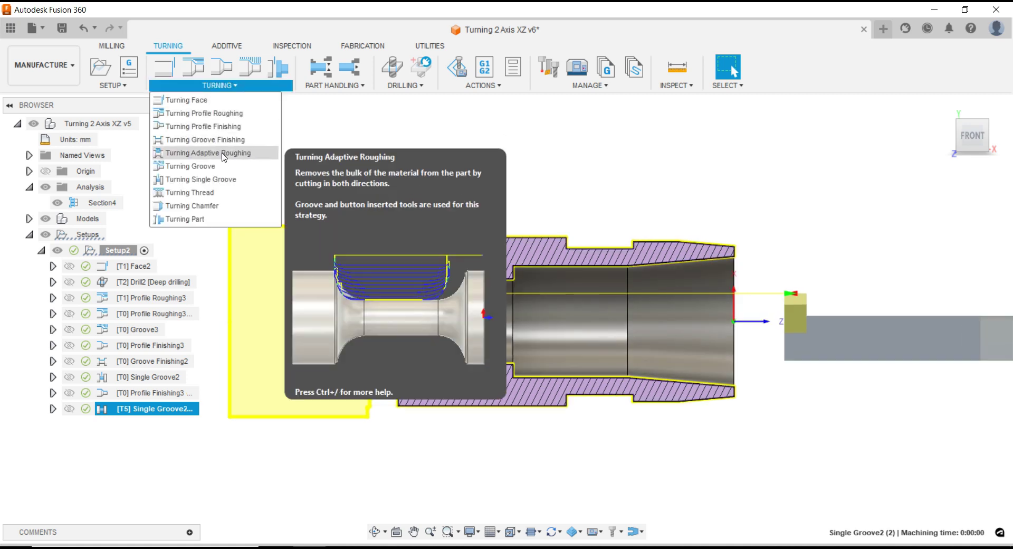
left_click(219, 192)
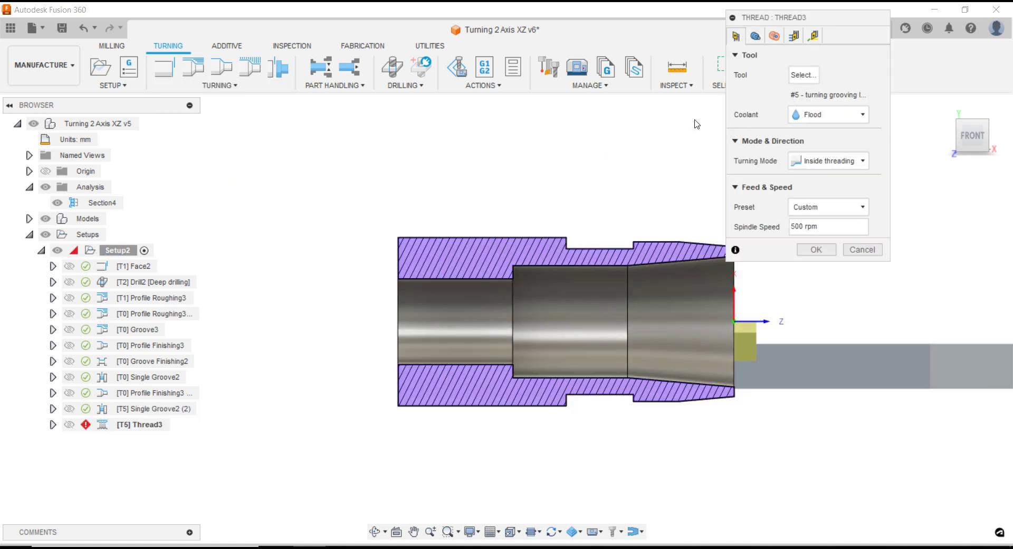
left_click(803, 75)
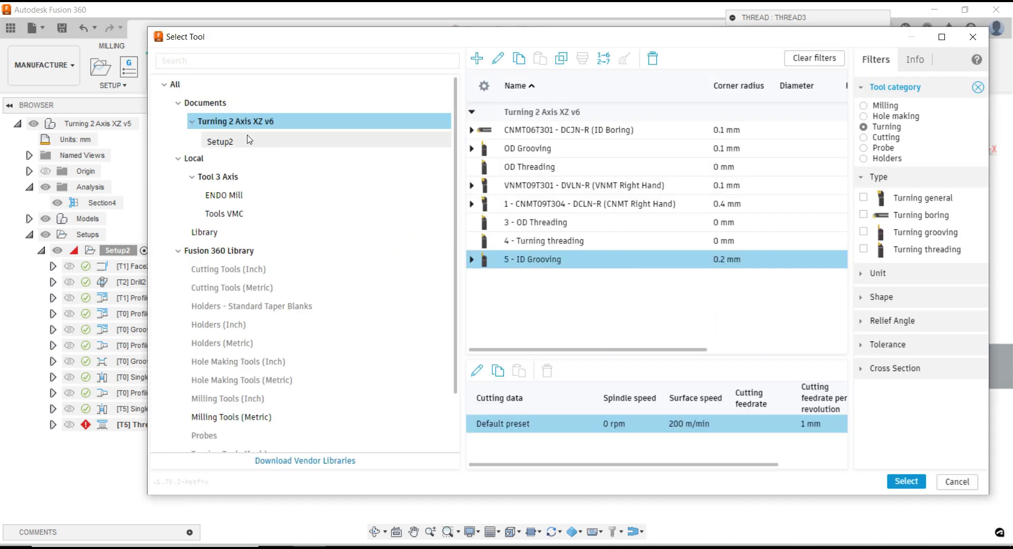
left_click(544, 168)
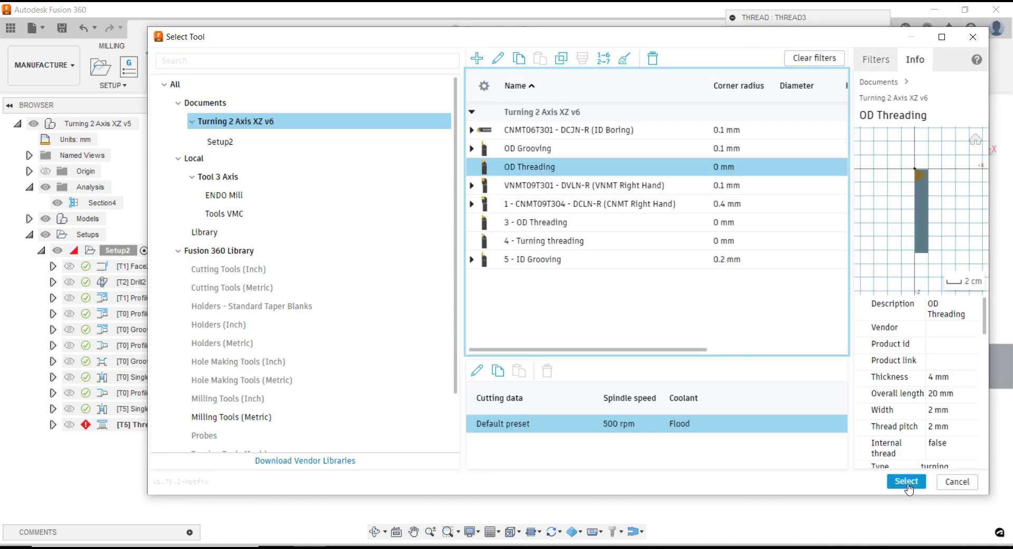
left_click(906, 480)
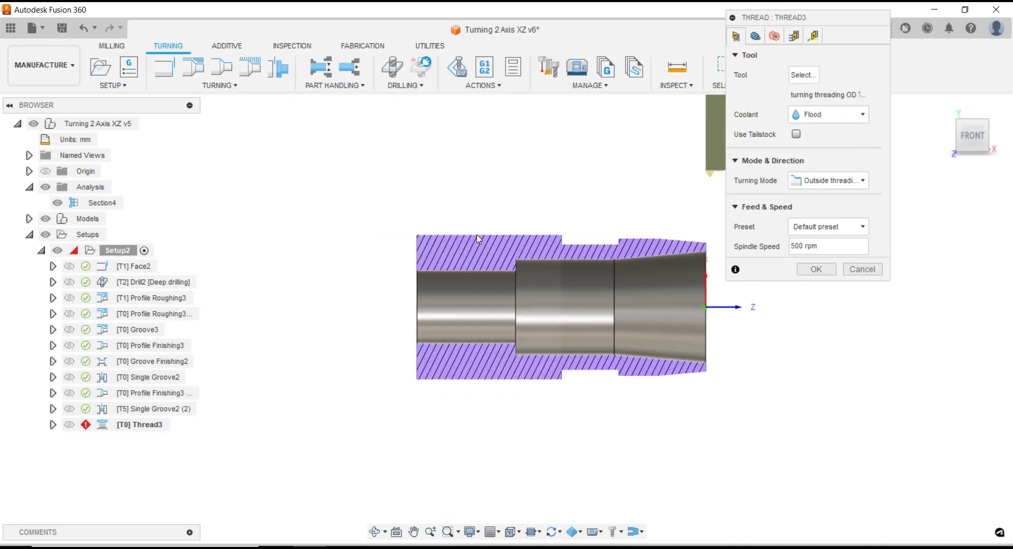
Zoom in on the part and bring back the tool library for Thread3
scroll(572, 199, "up", 1)
scroll(591, 193, "up", 1)
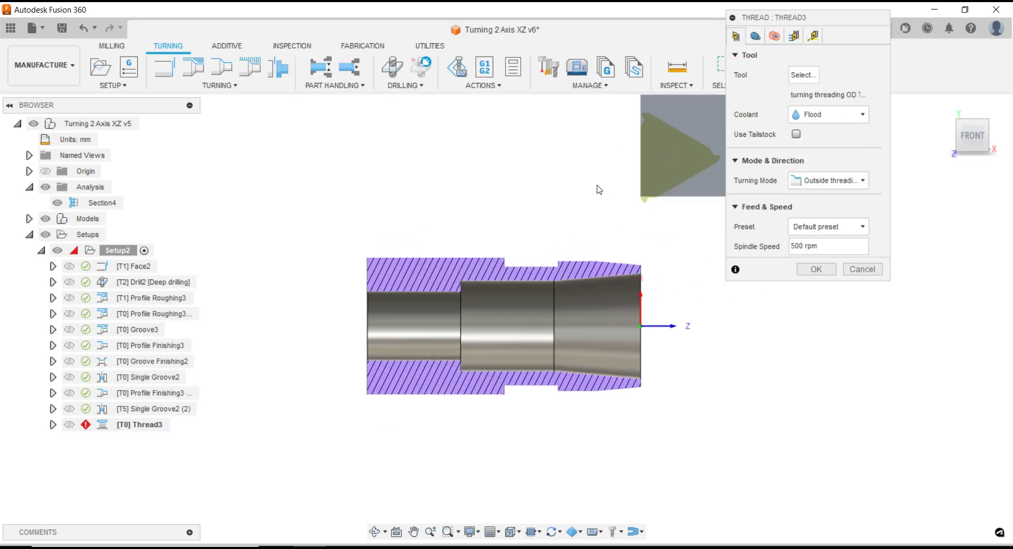
scroll(600, 188, "up", 1)
scroll(612, 182, "up", 1)
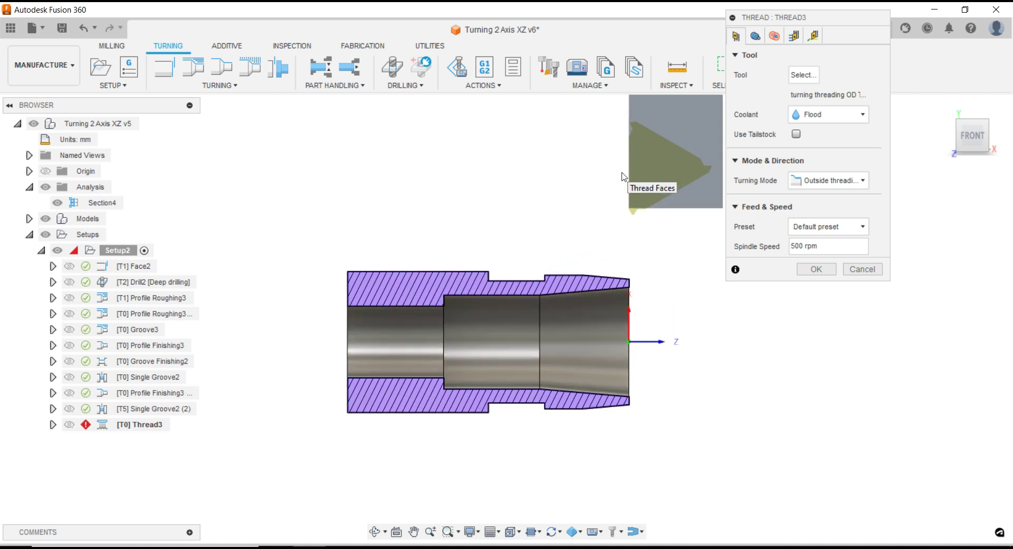
scroll(533, 262, "down", 1)
scroll(533, 262, "down", 1)
scroll(570, 226, "up", 2)
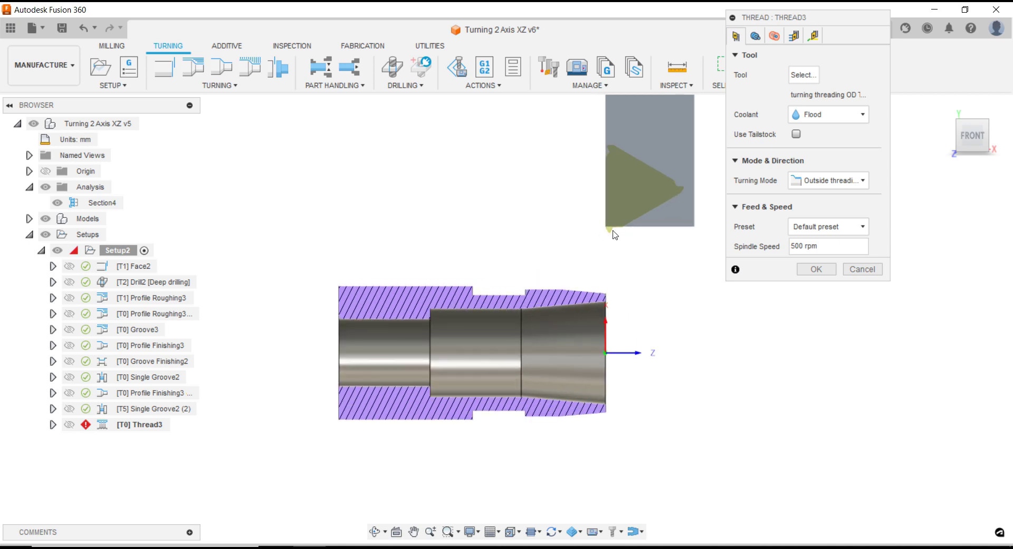
left_click(801, 74)
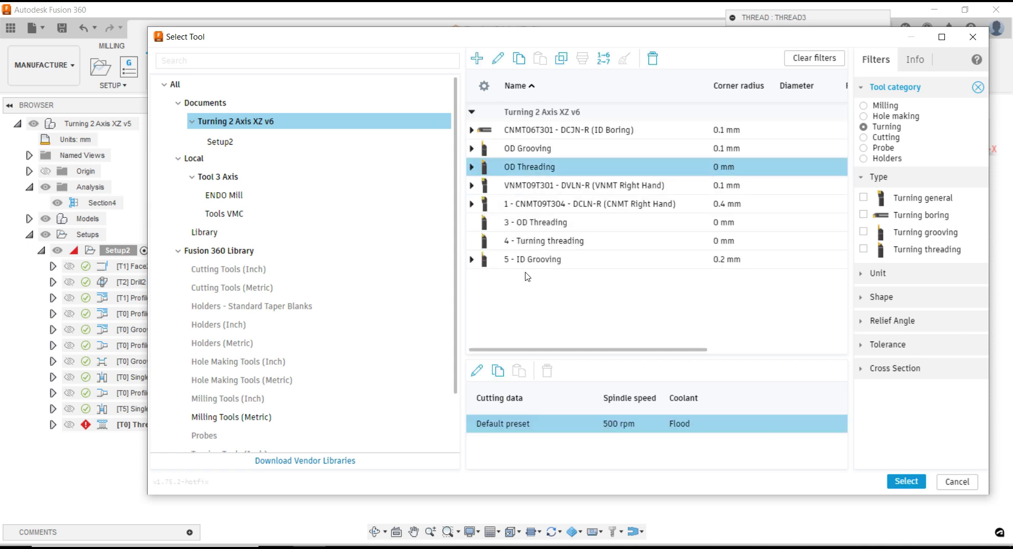
Edit the OD Threading tool's insert, keeping cross section Type C and Carbide material
left_click(498, 59)
left_click(243, 86)
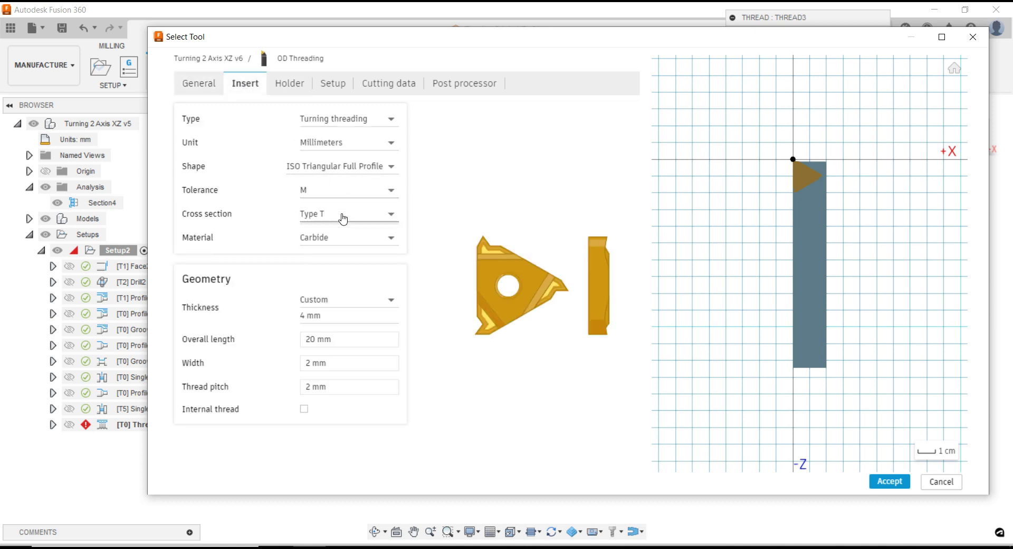
left_click(346, 218)
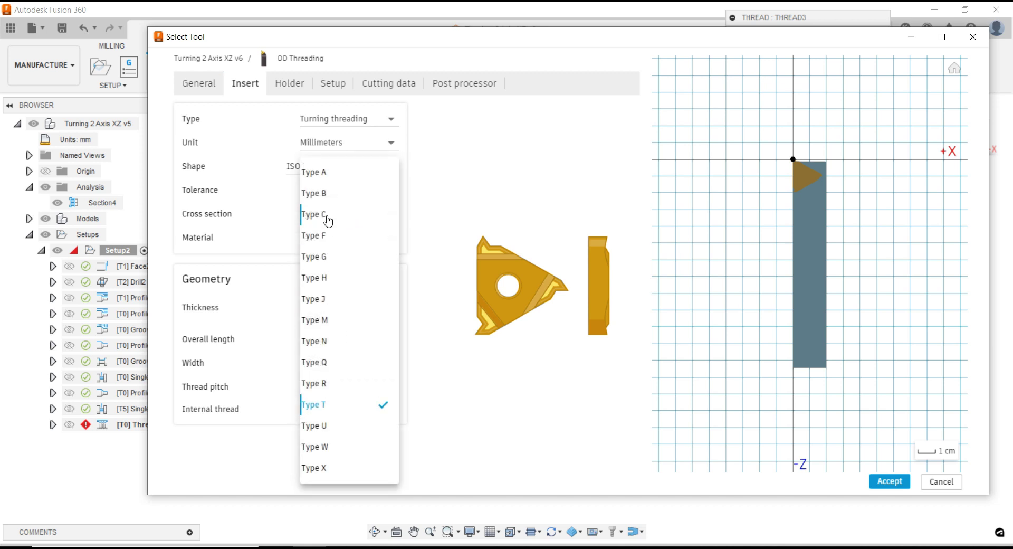
left_click(327, 217)
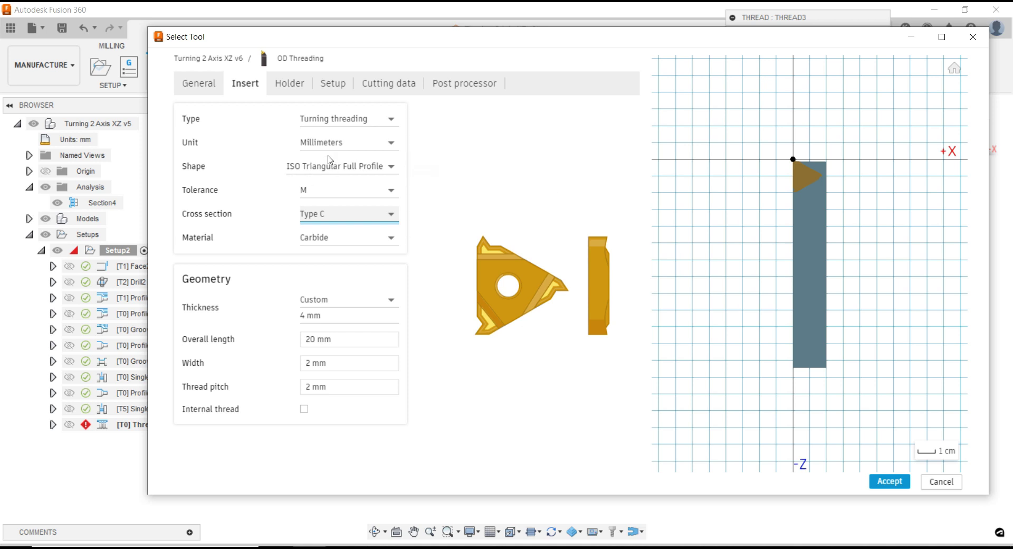
left_click(339, 239)
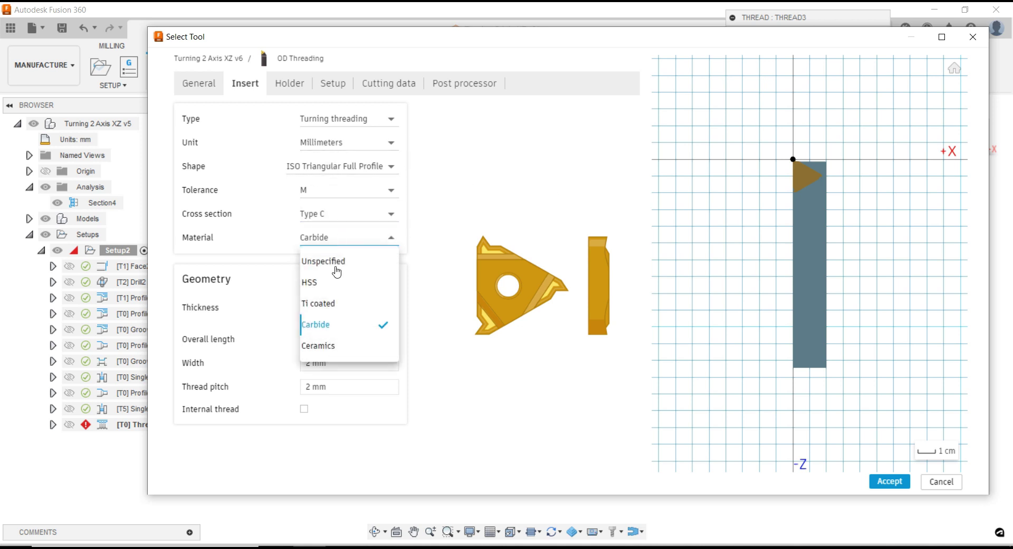
left_click(483, 203)
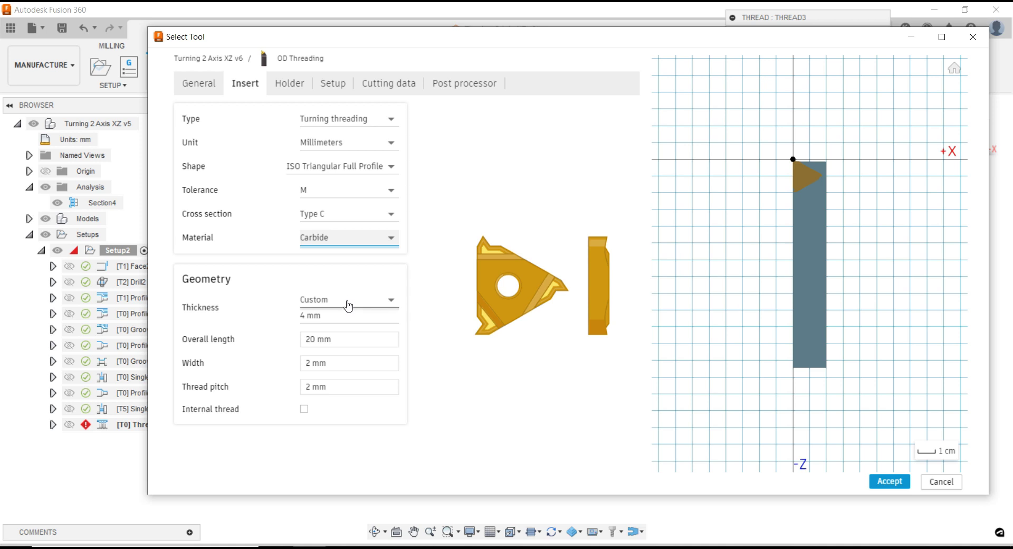
Review the holder: Straight Threading style, right hand, rigid lock clamping
left_click(303, 92)
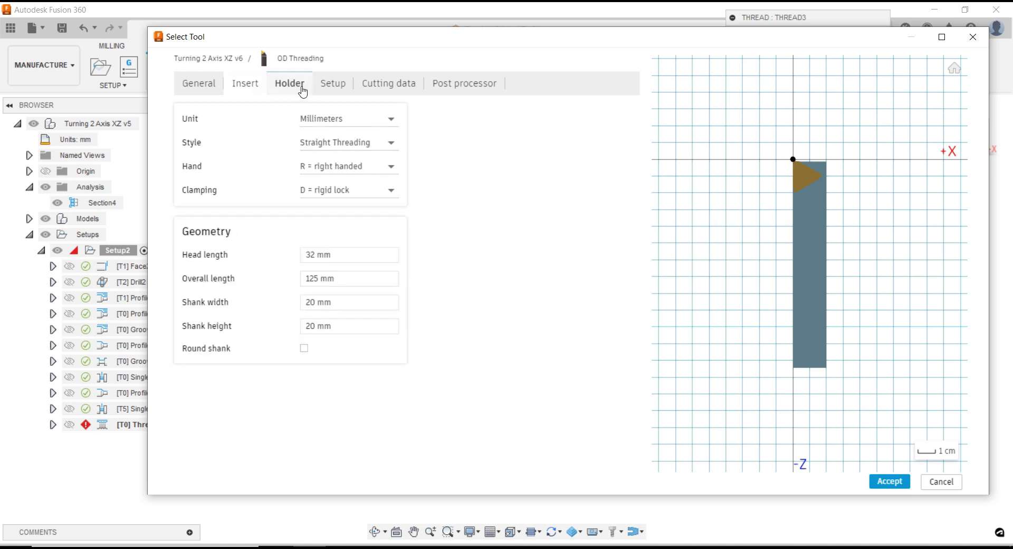
left_click(330, 91)
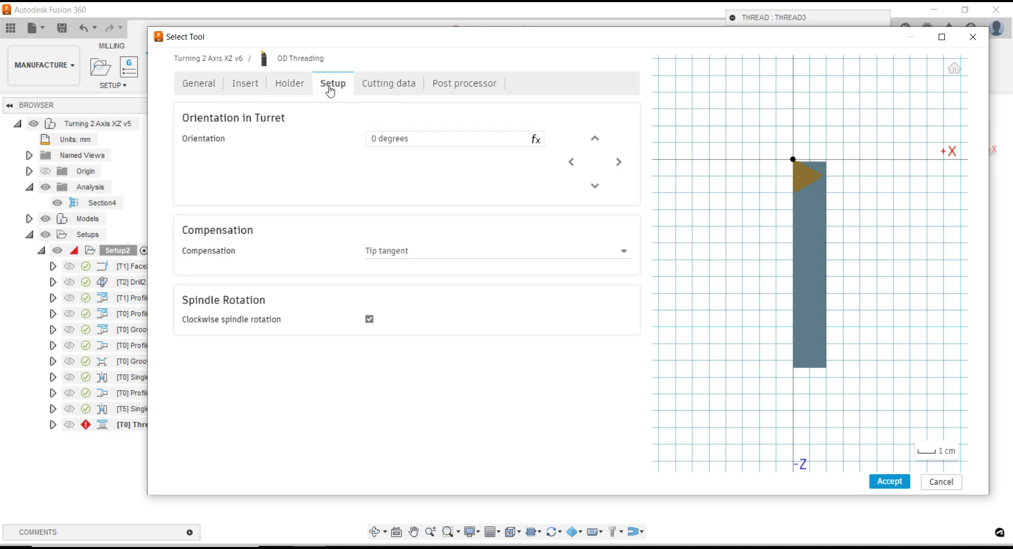
left_click(295, 87)
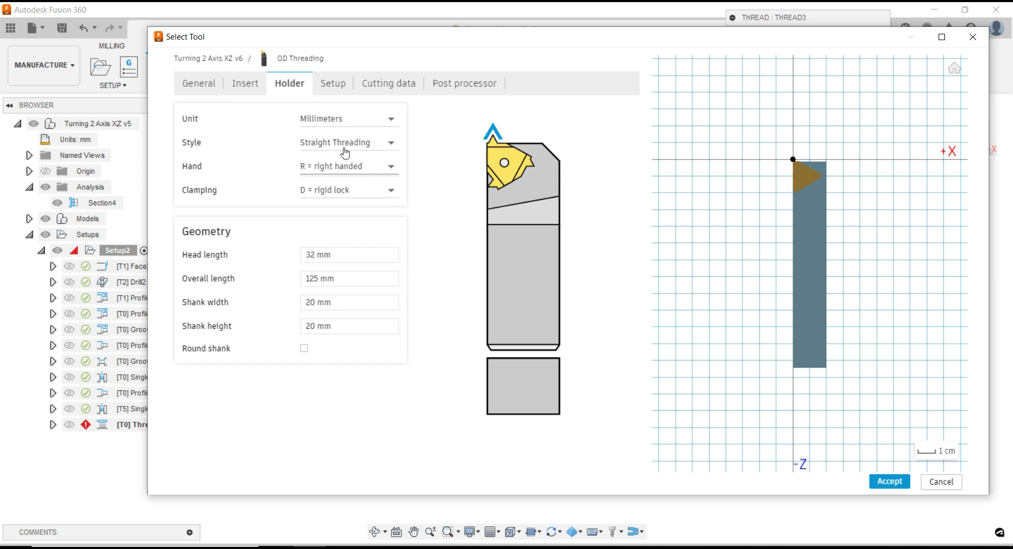
left_click(347, 145)
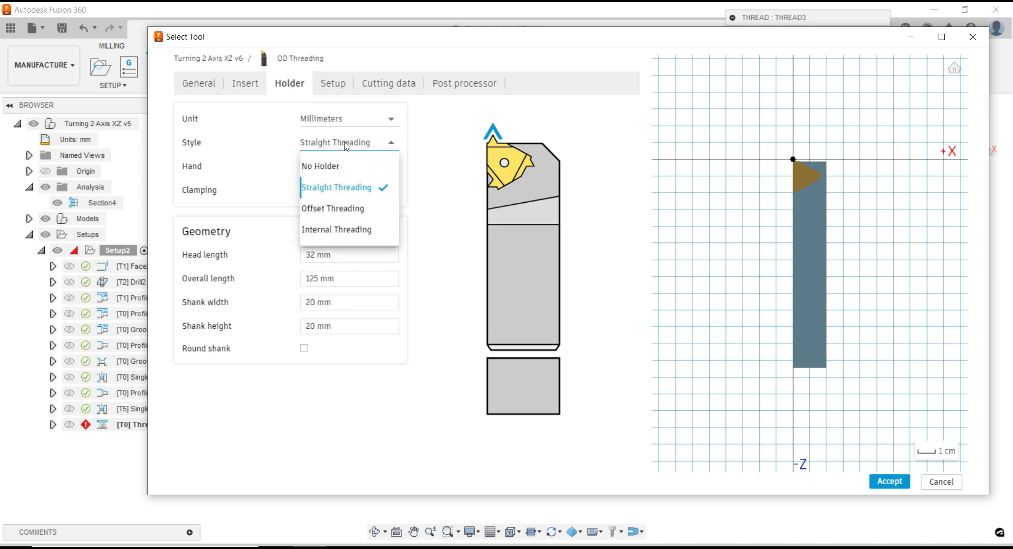
left_click(438, 141)
left_click(342, 167)
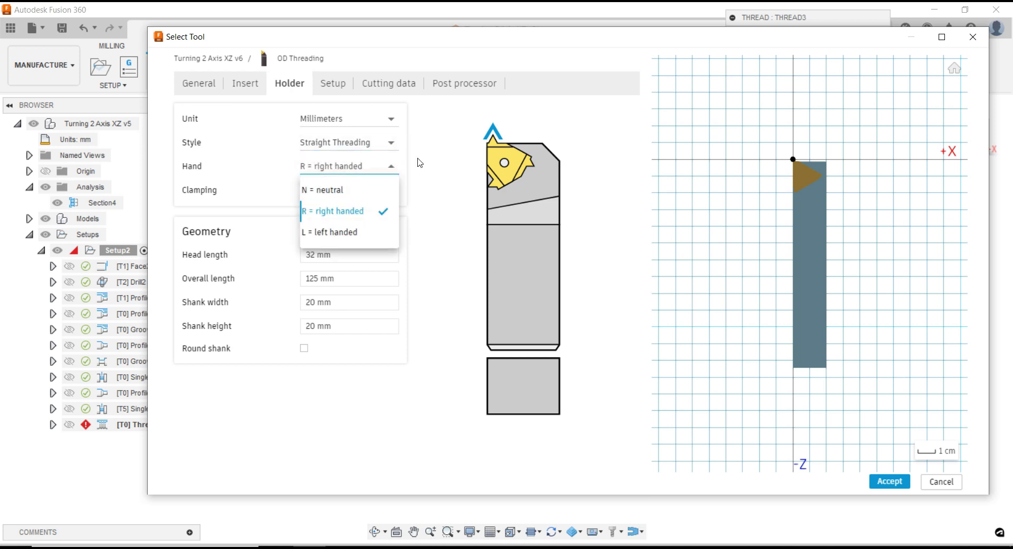
left_click(420, 163)
left_click(329, 191)
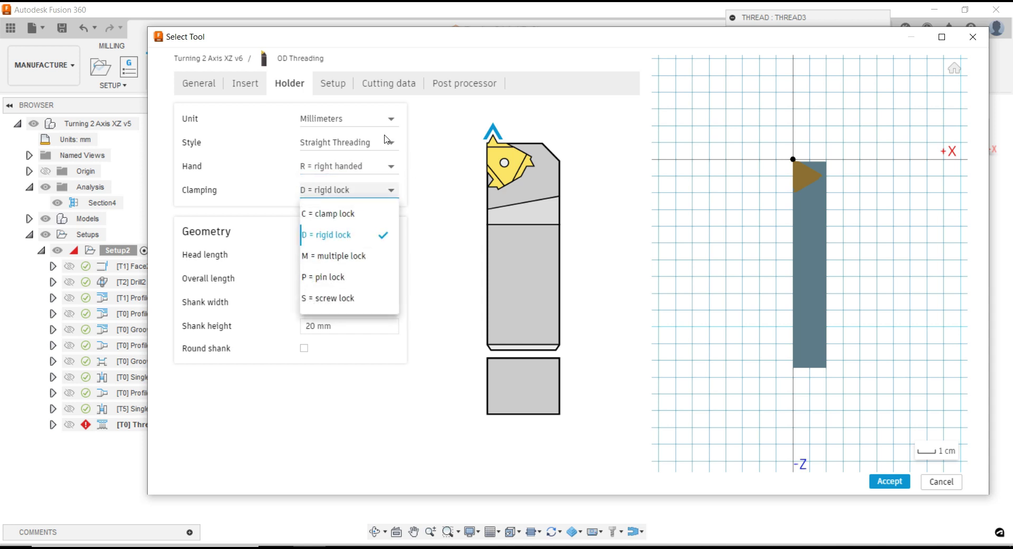
left_click(329, 191)
Change the insert shape to ISO Rectangular Full Profile
left_click(256, 87)
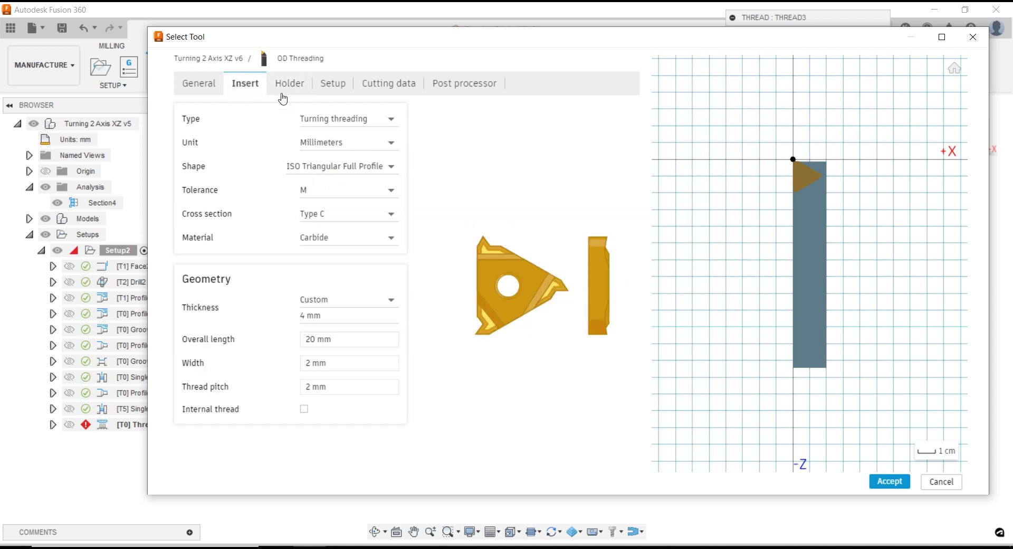
scroll(791, 153, "up", 2)
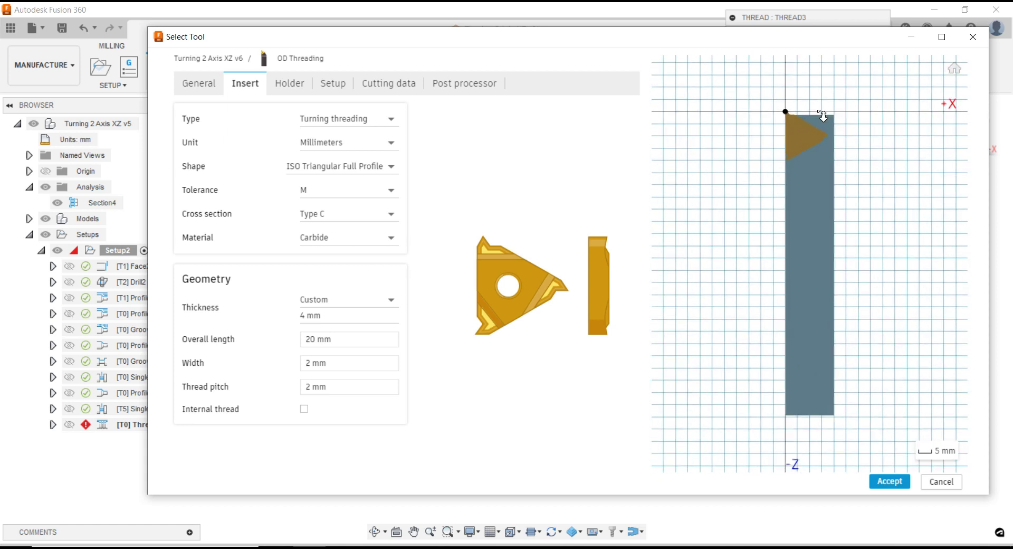
scroll(805, 88, "up", 2)
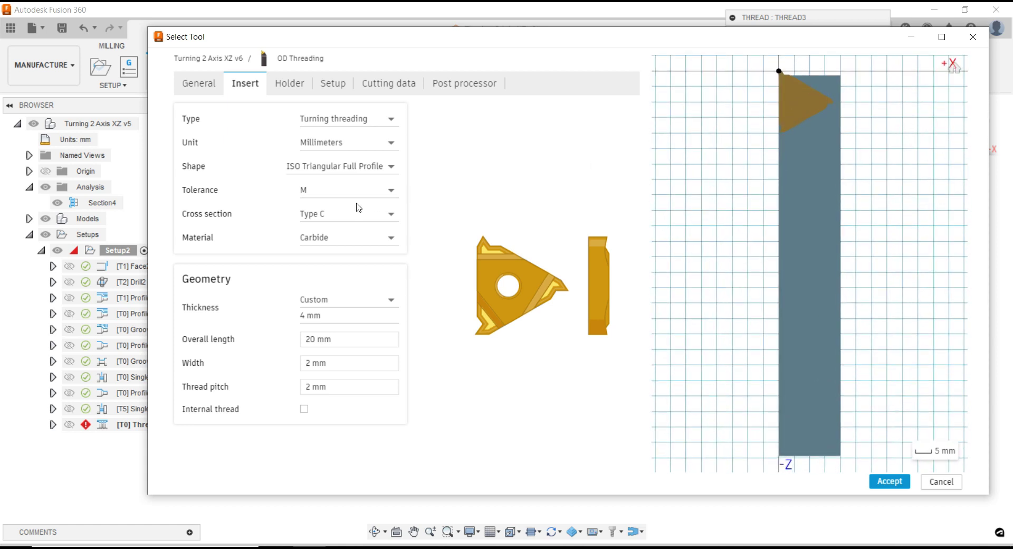
left_click(354, 168)
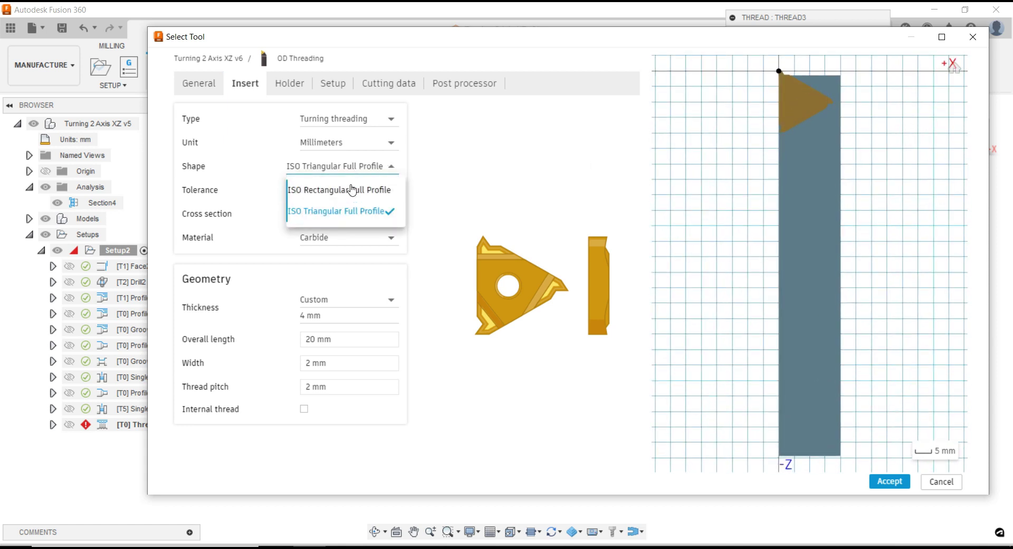
left_click(352, 191)
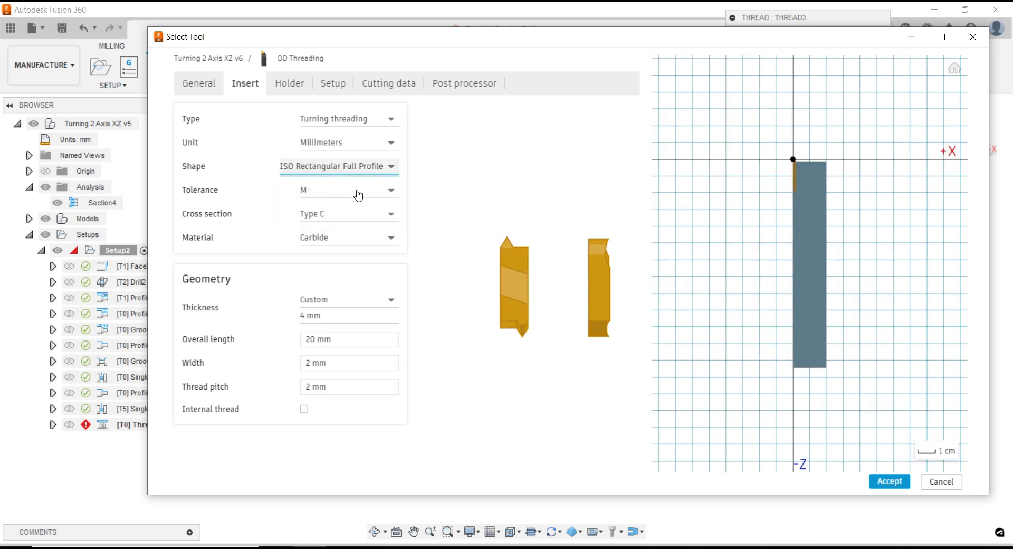
Align the insert tip with the X axis and check its length, width and pitch
scroll(811, 144, "up", 2)
scroll(790, 111, "up", 2)
scroll(791, 90, "up", 1)
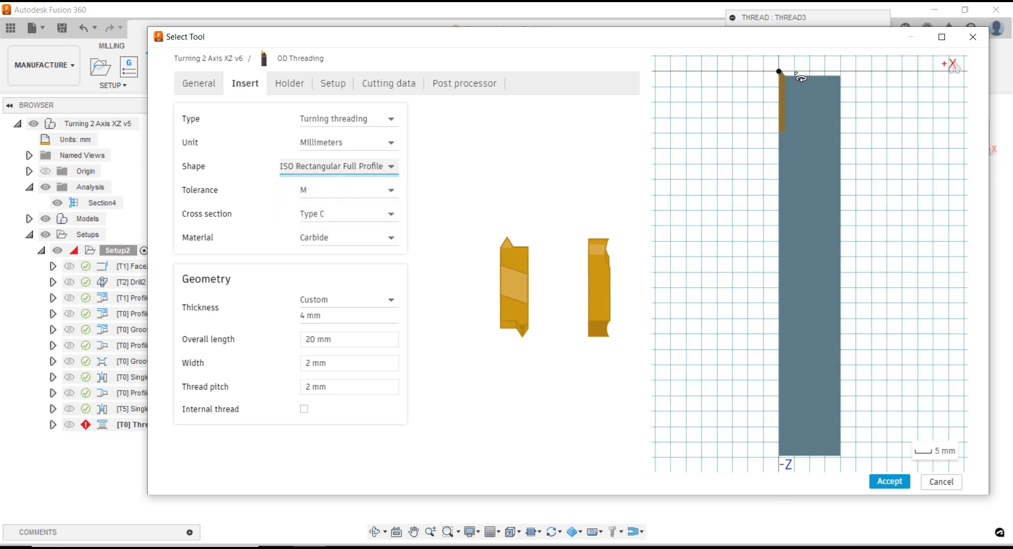
scroll(798, 72, "up", 1)
middle_click_drag(791, 158, 796, 342)
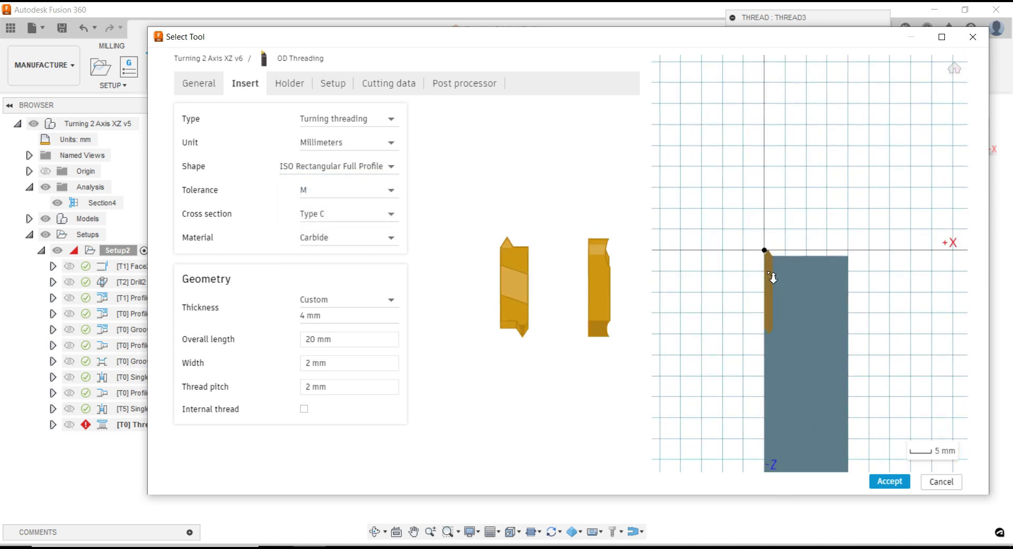
scroll(773, 278, "up", 1)
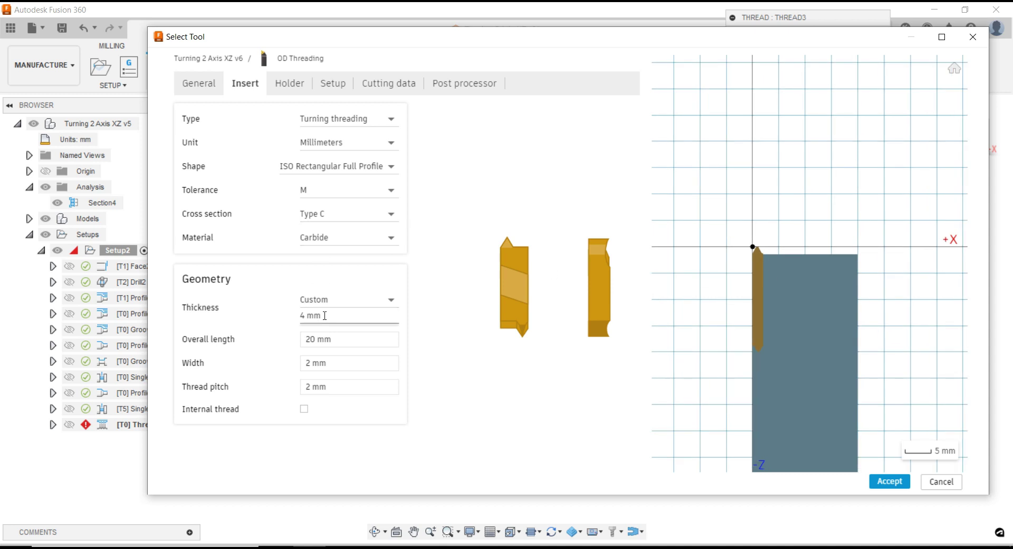
left_click(338, 340)
left_click(338, 363)
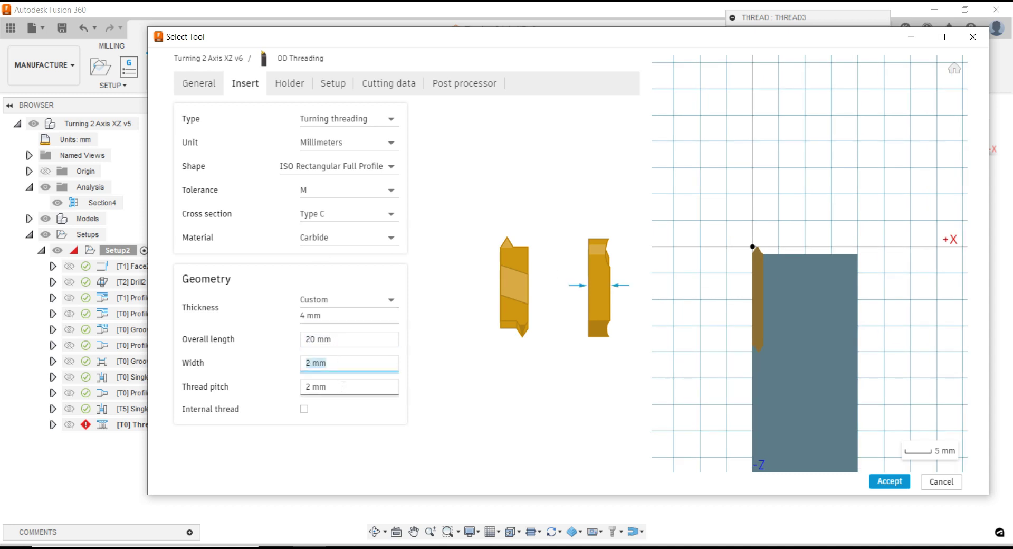
left_click(344, 387)
Inspect the holder's head length, overall length, shank width and shank height
left_click(296, 90)
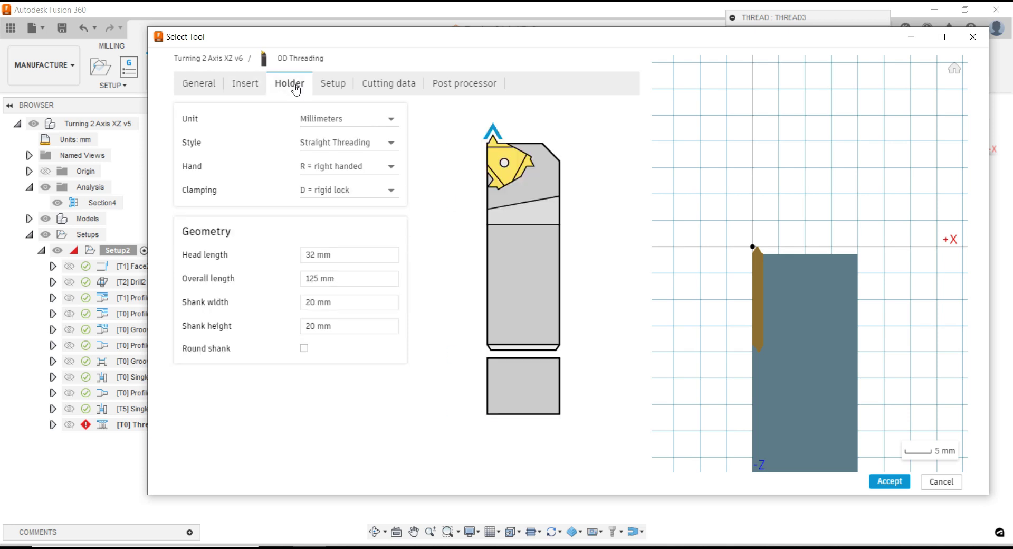
left_click(327, 255)
left_click(333, 278)
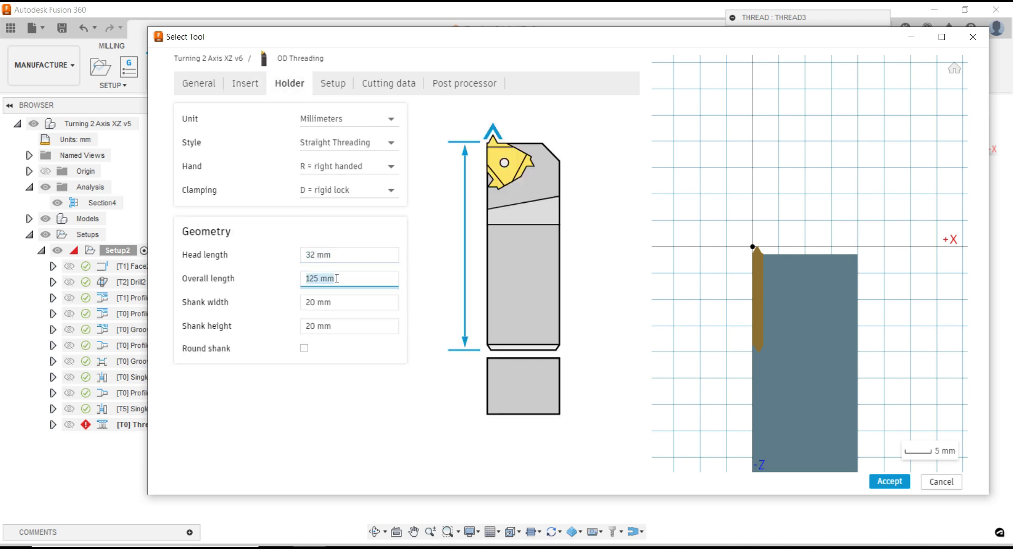
left_click(338, 257)
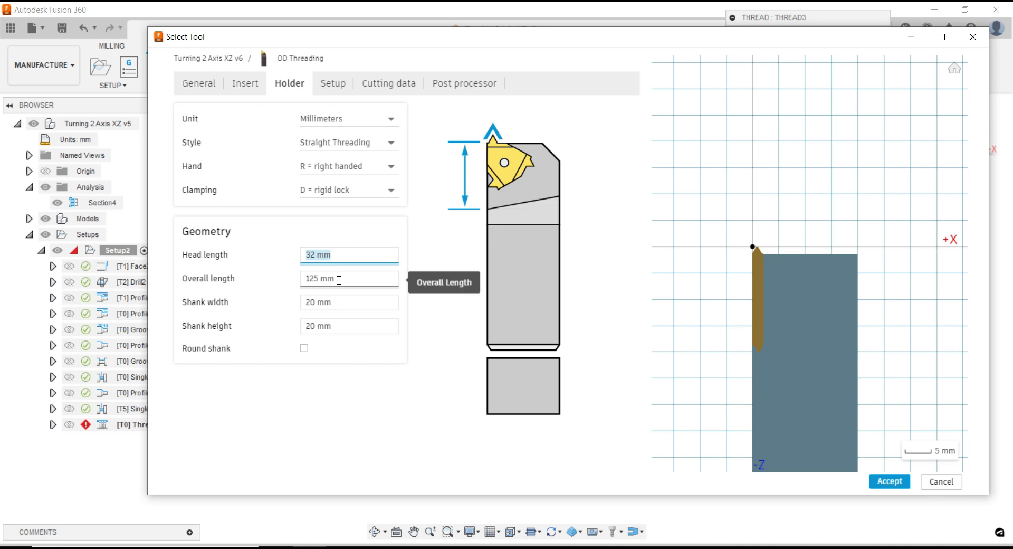
left_click(338, 279)
left_click(340, 303)
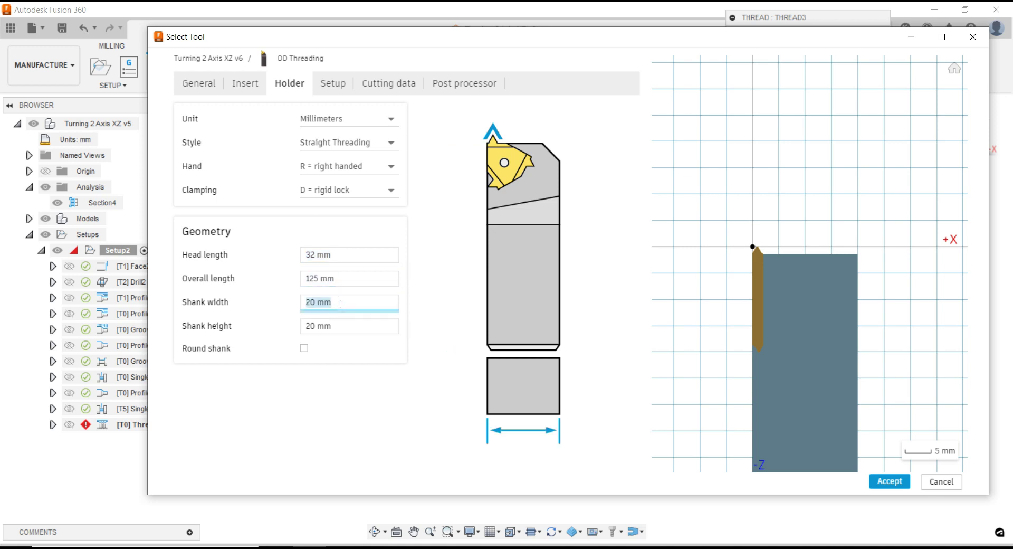
left_click(338, 326)
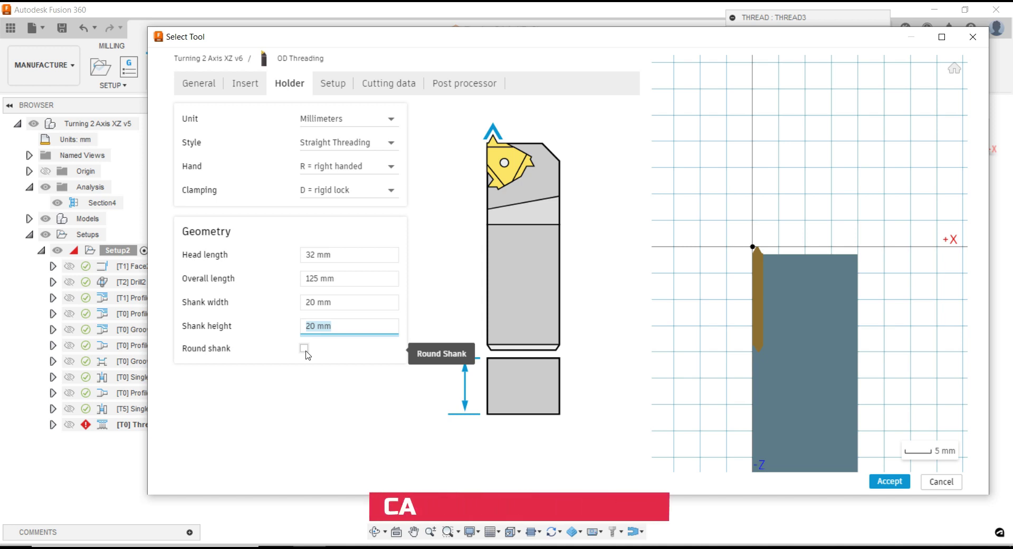
Try a round shank, revert to square, and recheck the holder dimensions
left_click(306, 352)
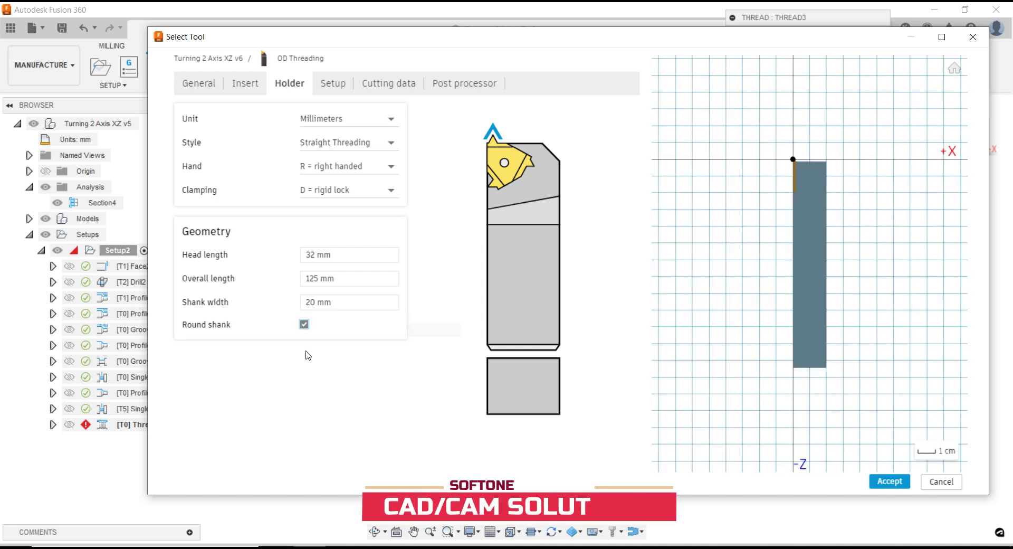
left_click(319, 306)
left_click(304, 325)
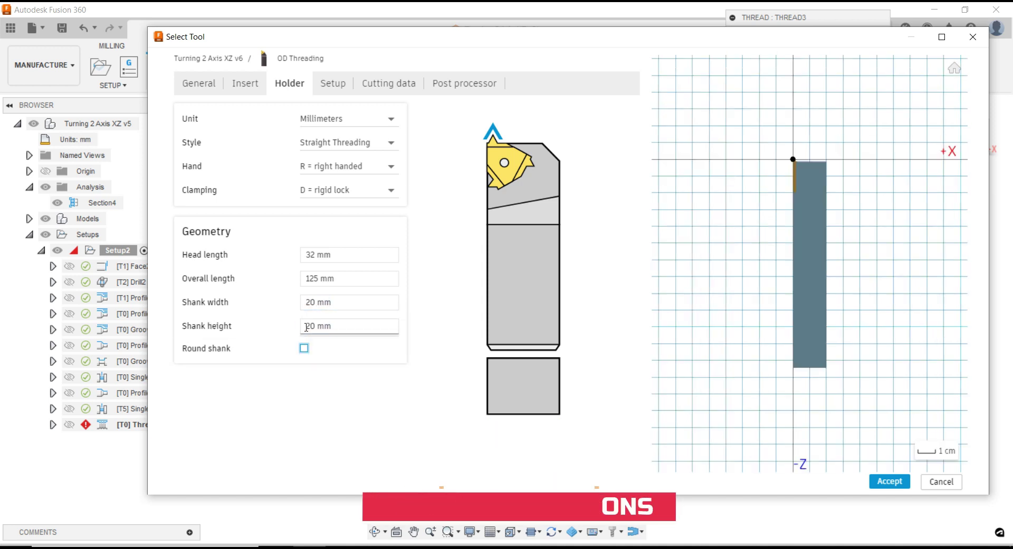
left_click(329, 324)
left_click(341, 306)
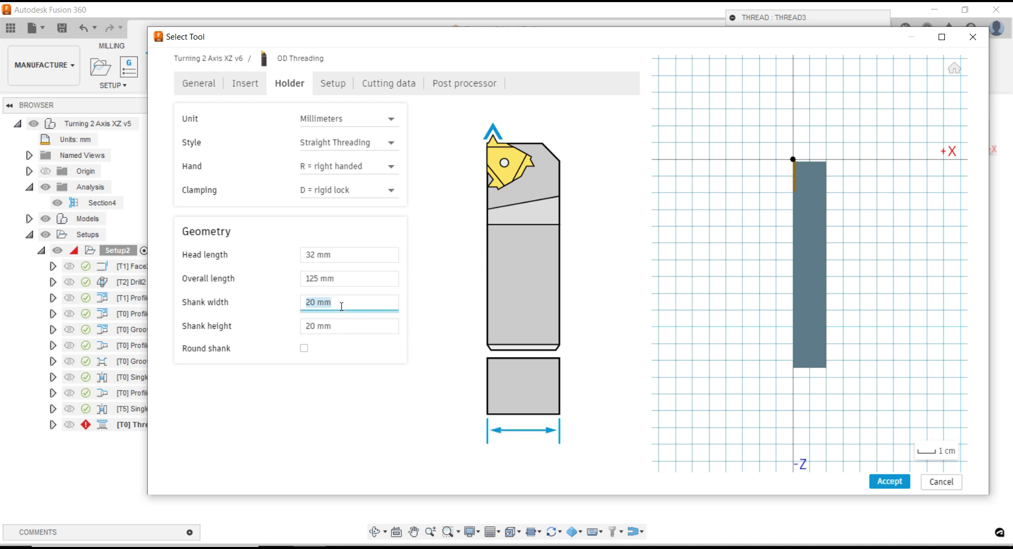
left_click(348, 280)
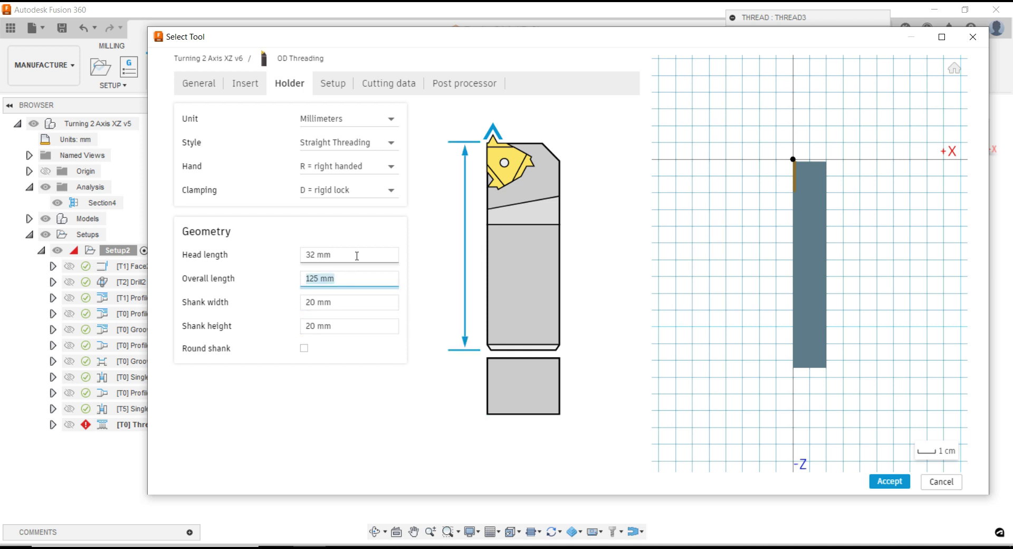
left_click(357, 256)
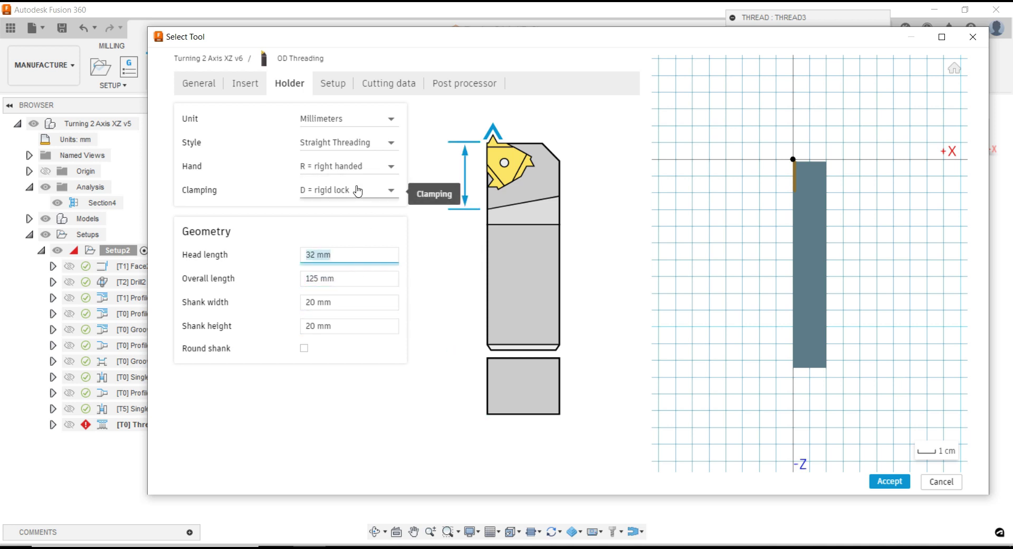
Set the holder clamping to C = clamp lock after briefly trying S = screw lock
left_click(358, 191)
left_click(351, 214)
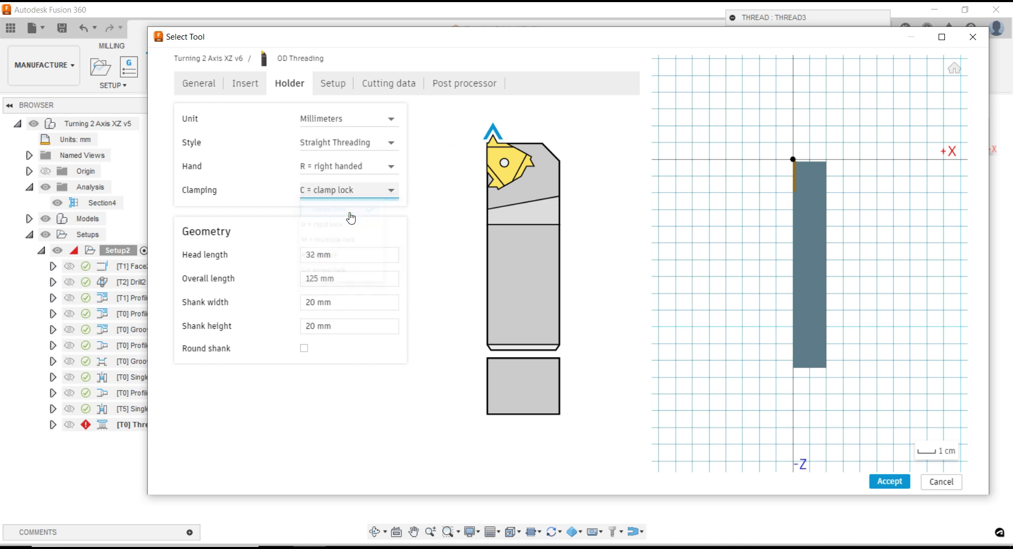
left_click(360, 191)
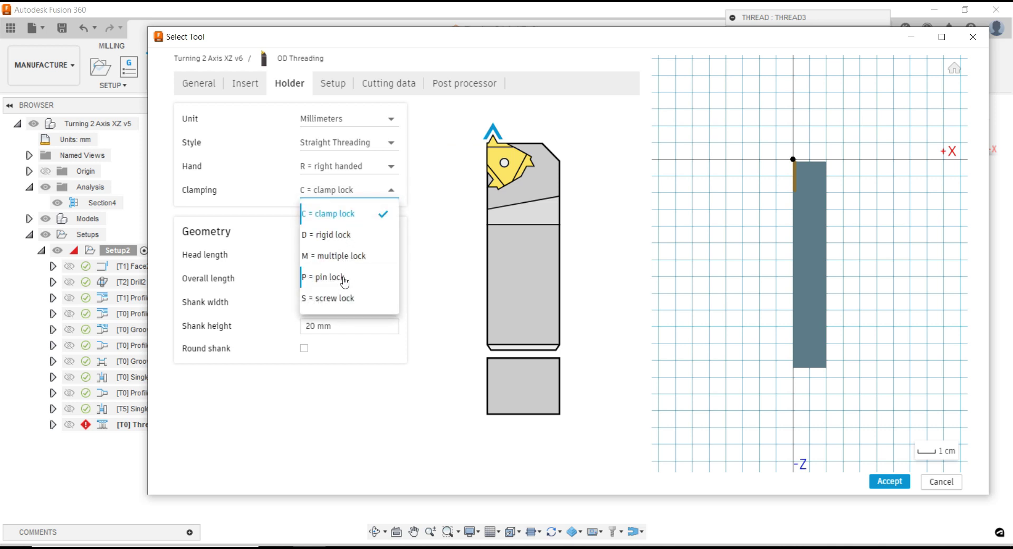
left_click(344, 298)
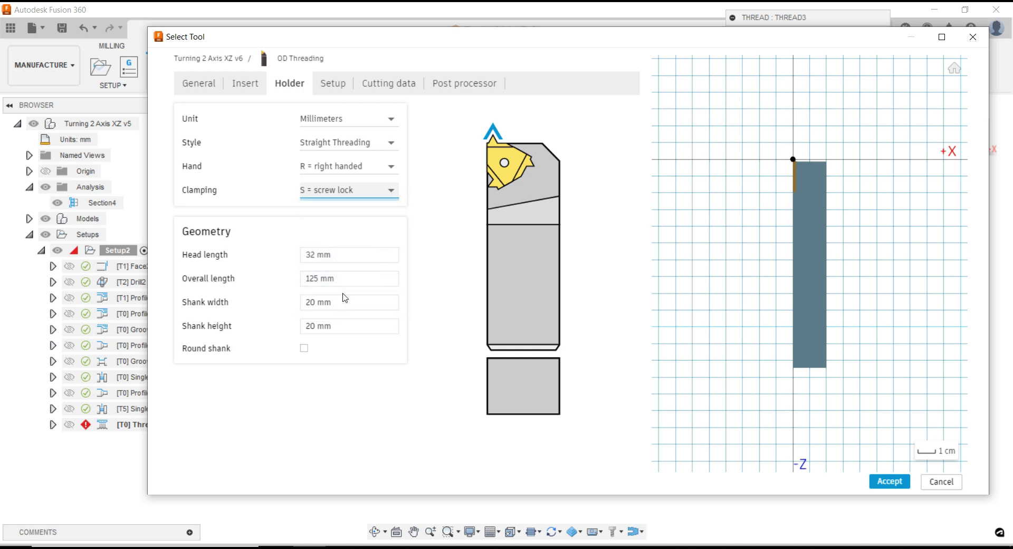
left_click(349, 199)
left_click(347, 221)
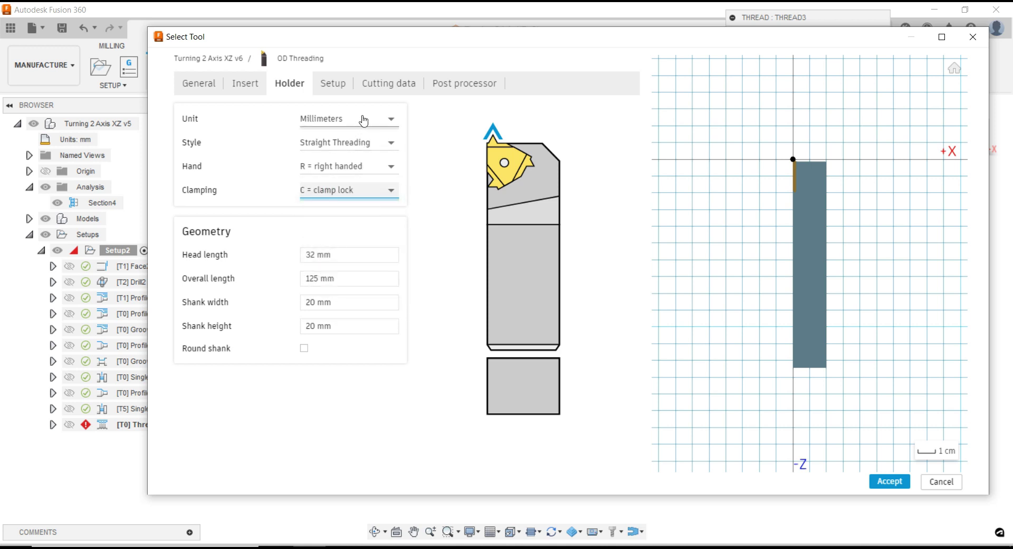
left_click(336, 89)
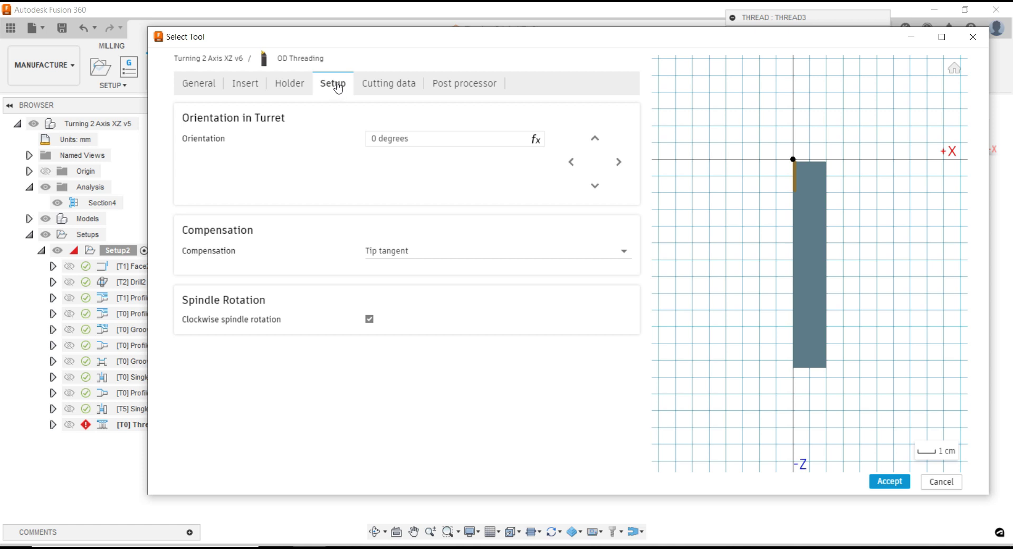
Give the insert thickness 05 = 5.56 mm, overall length 15 mm and width 4 mm
left_click(240, 89)
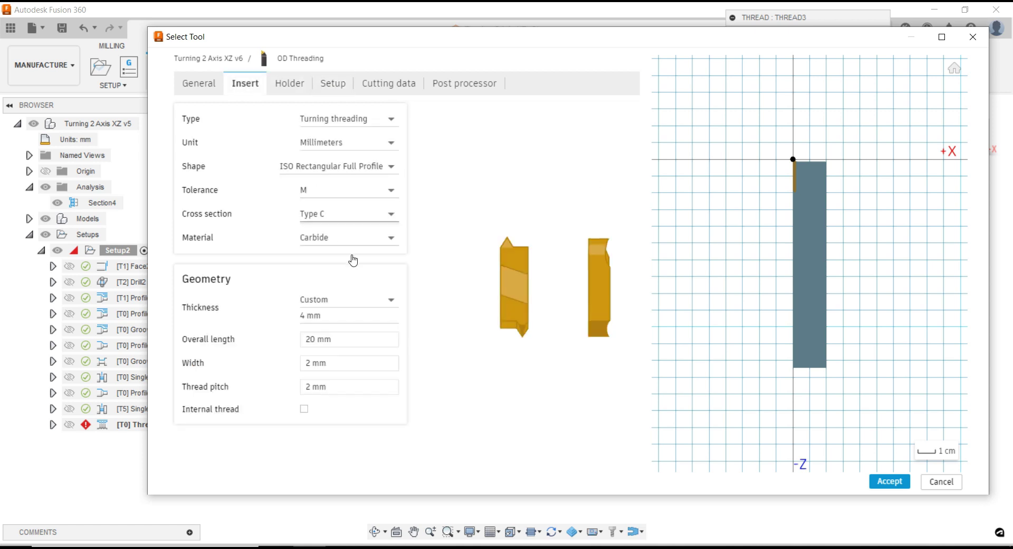
left_click(369, 305)
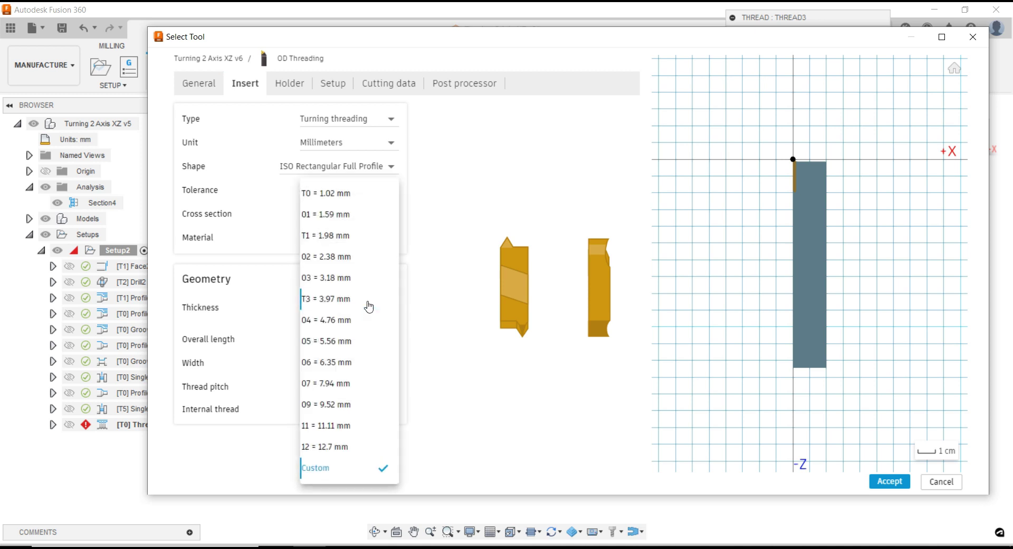
left_click(339, 342)
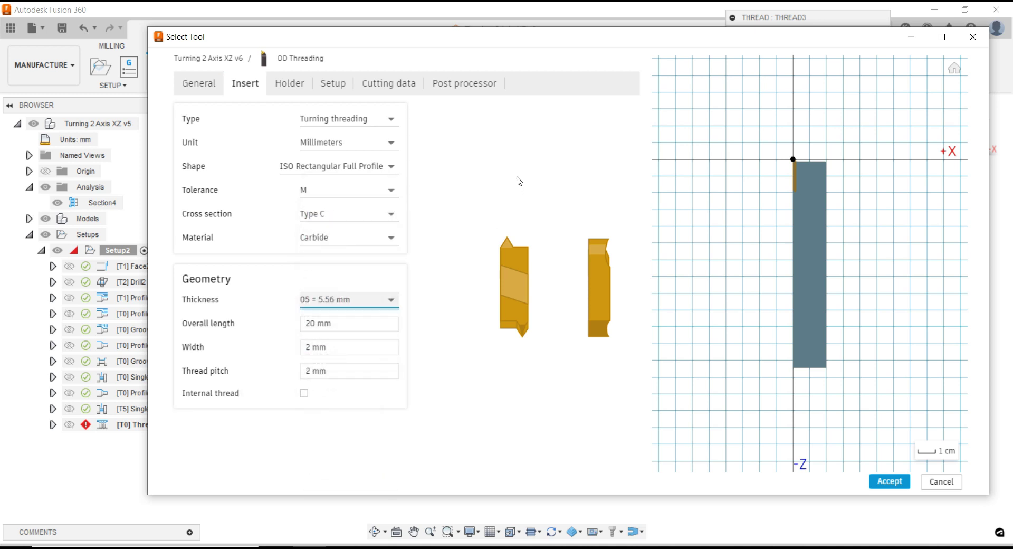
left_click(360, 320)
type("15")
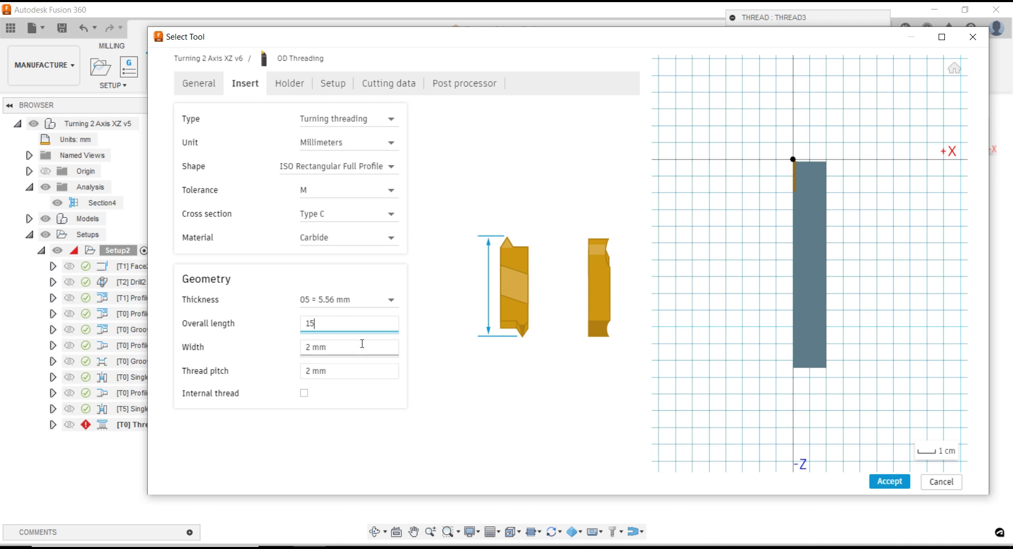
left_click(362, 344)
left_click(363, 364)
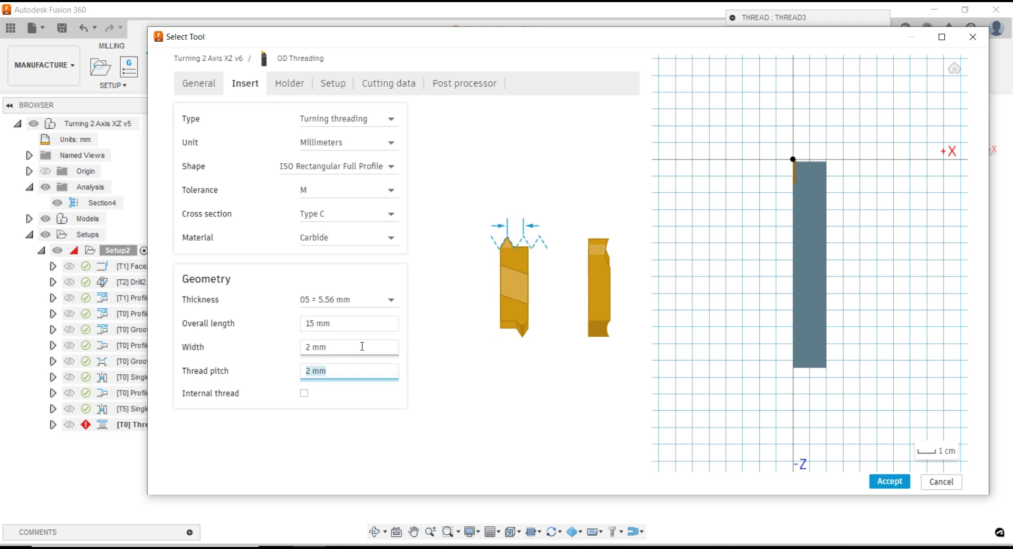
left_click(362, 346)
left_click(360, 370)
Save the edited OD Threading tool and assign it to Thread3
scroll(763, 170, "up", 2)
scroll(763, 170, "up", 3)
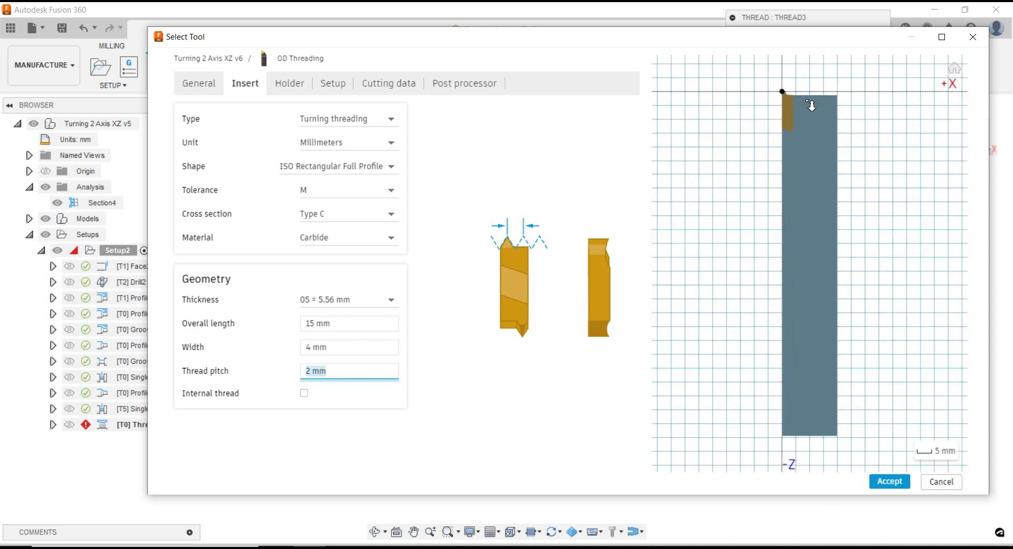
scroll(763, 170, "down", 2)
scroll(793, 122, "up", 2)
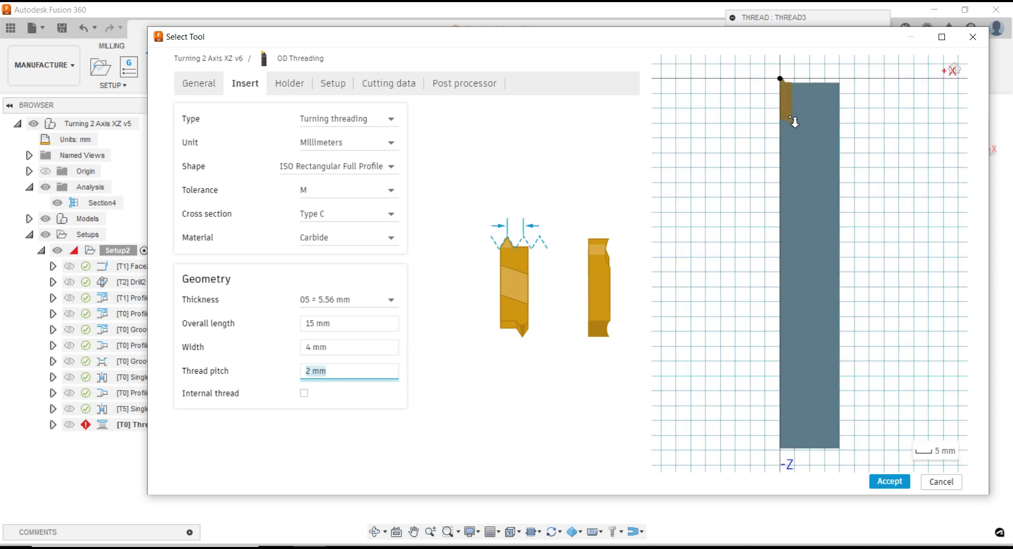
scroll(794, 121, "down", 1)
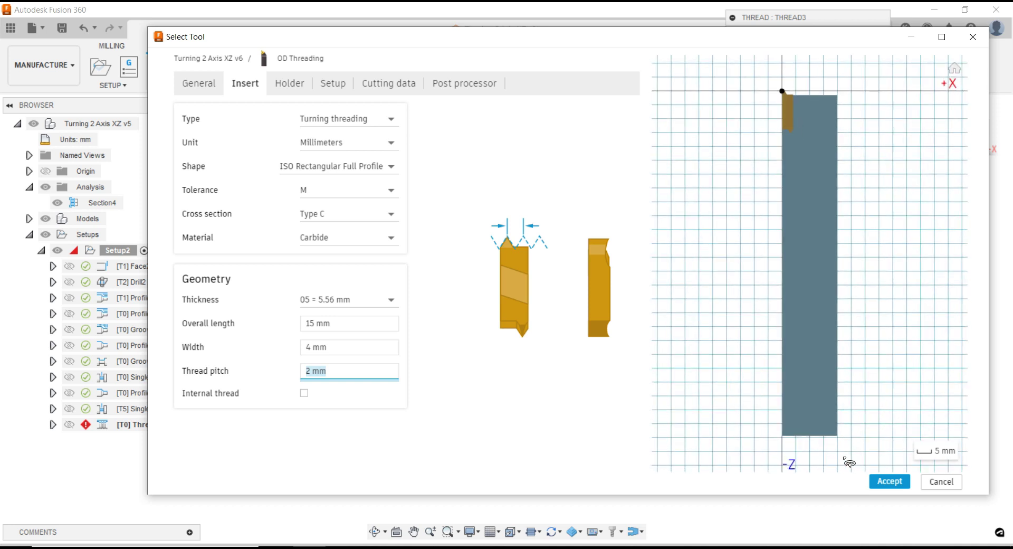
left_click(879, 482)
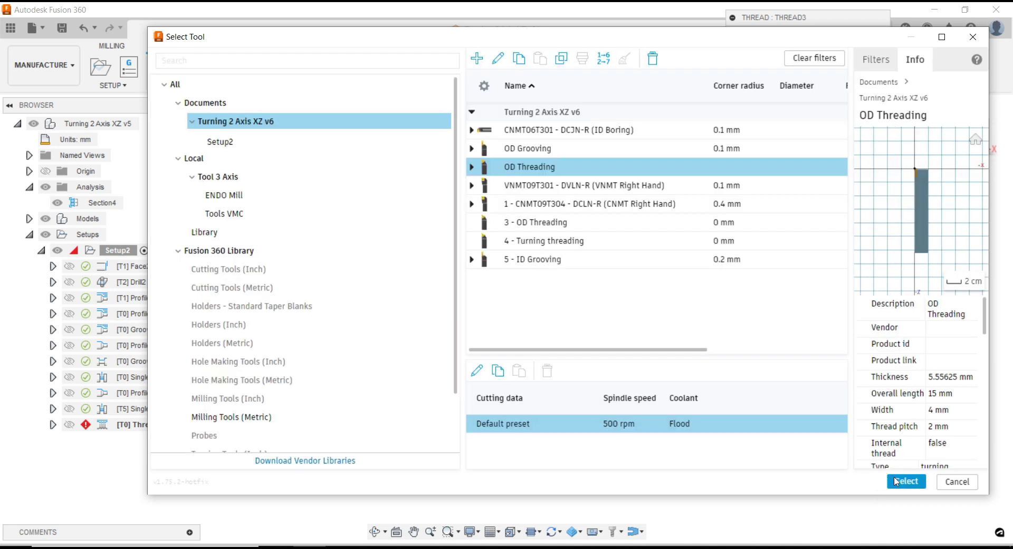
left_click(895, 482)
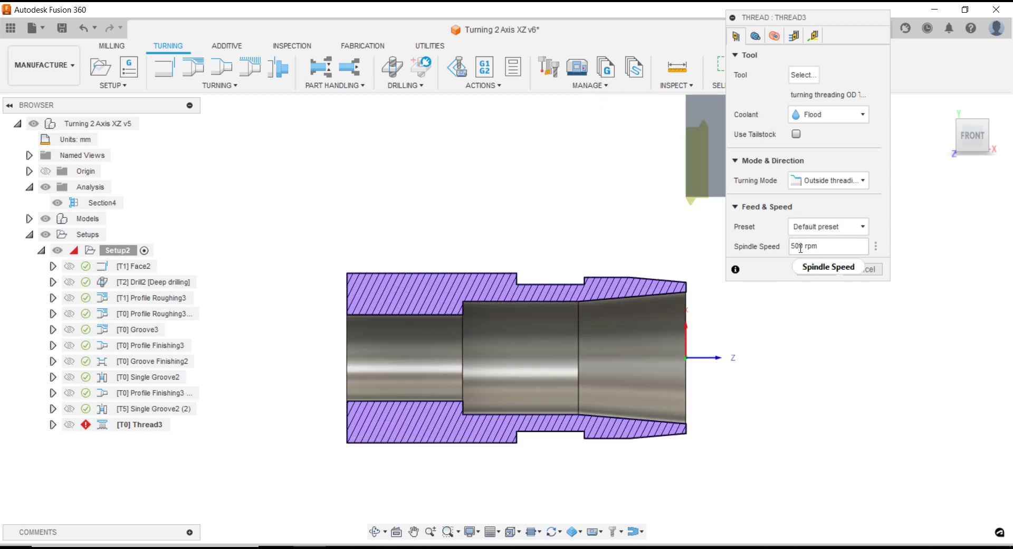
Select the 15 mm-radius outer cylindrical face as the Thread3 geometry
left_click(756, 40)
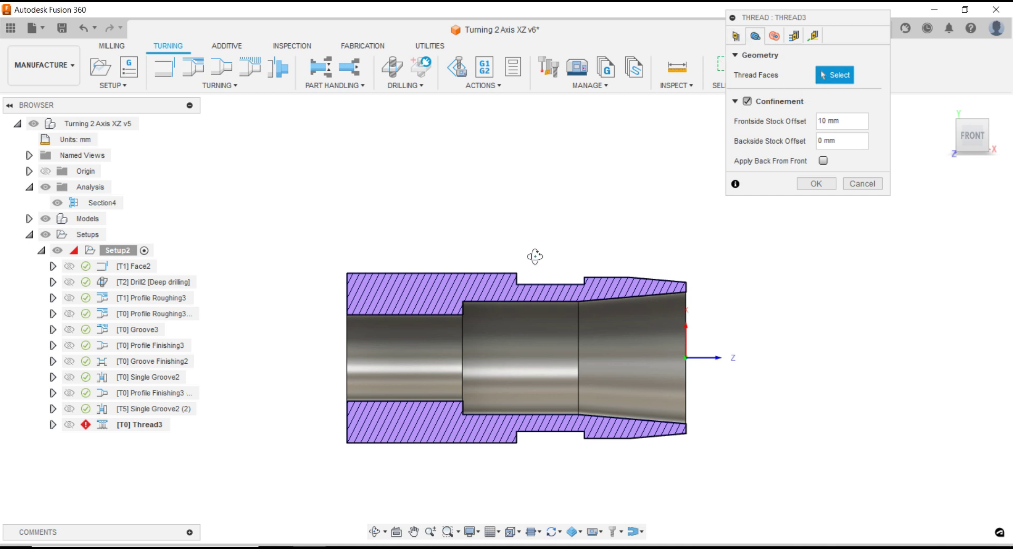
middle_click_drag(534, 257, 534, 259, "shift")
left_click(505, 279)
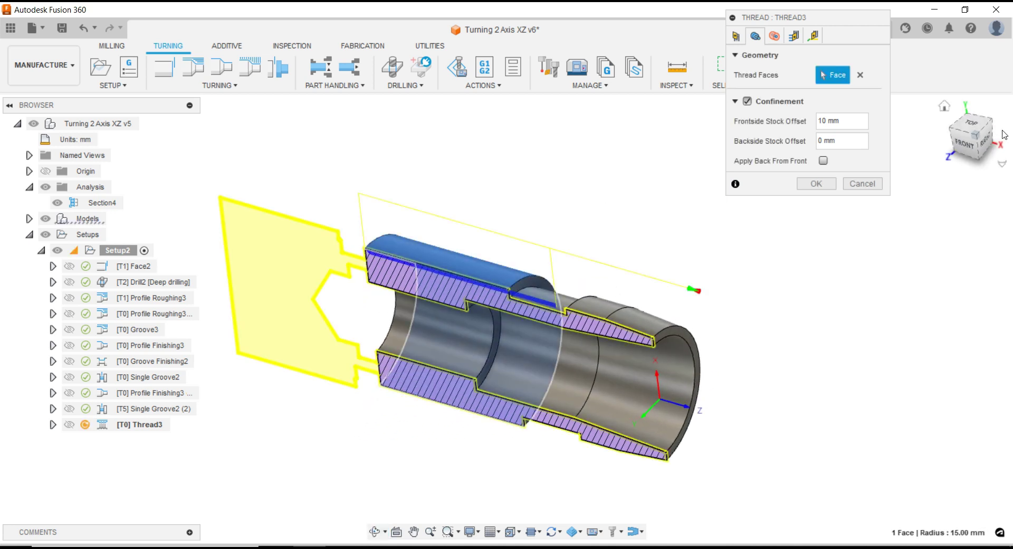
left_click(964, 142)
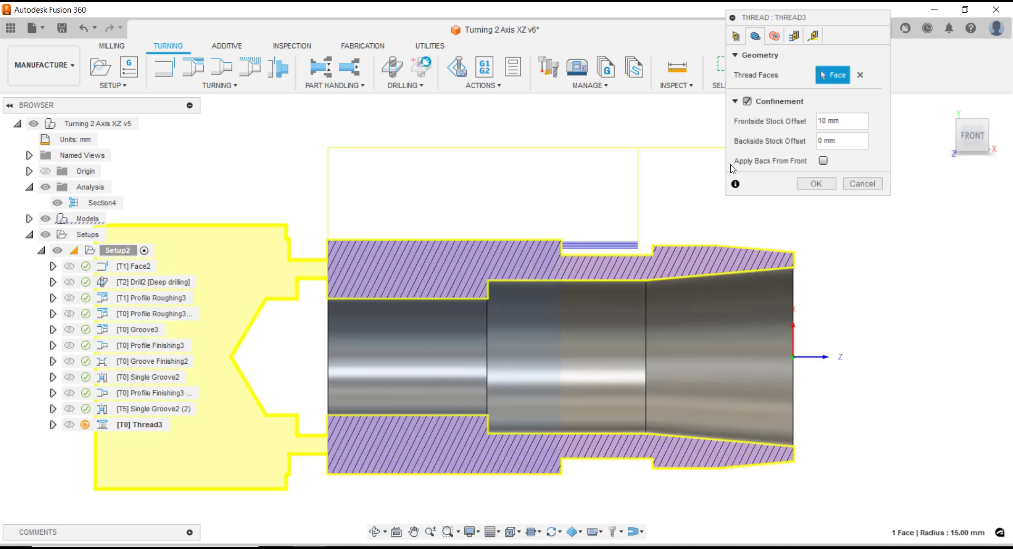
Set frontside and backside stock offsets of Thread3 to 3 mm
left_click(813, 122)
type("3")
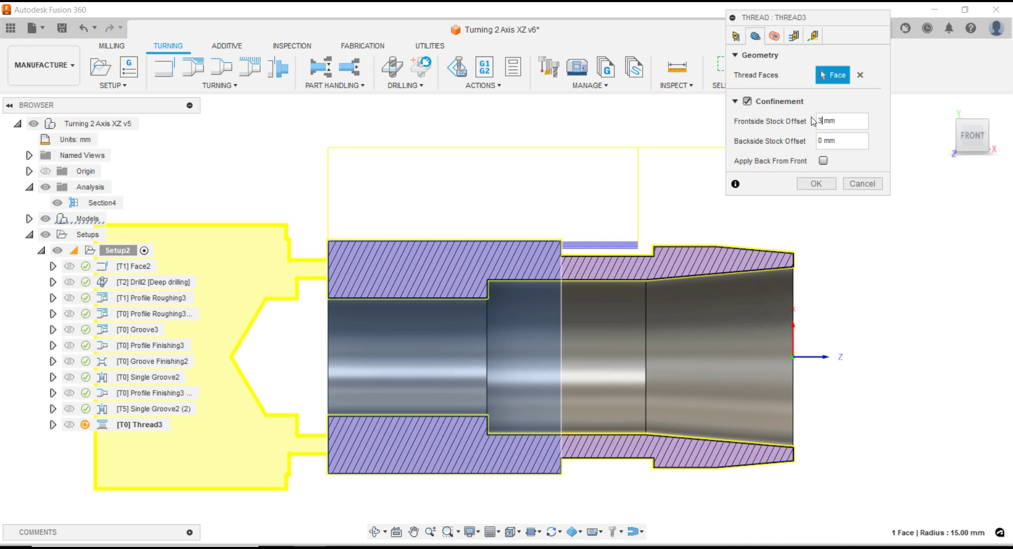
left_click(818, 141)
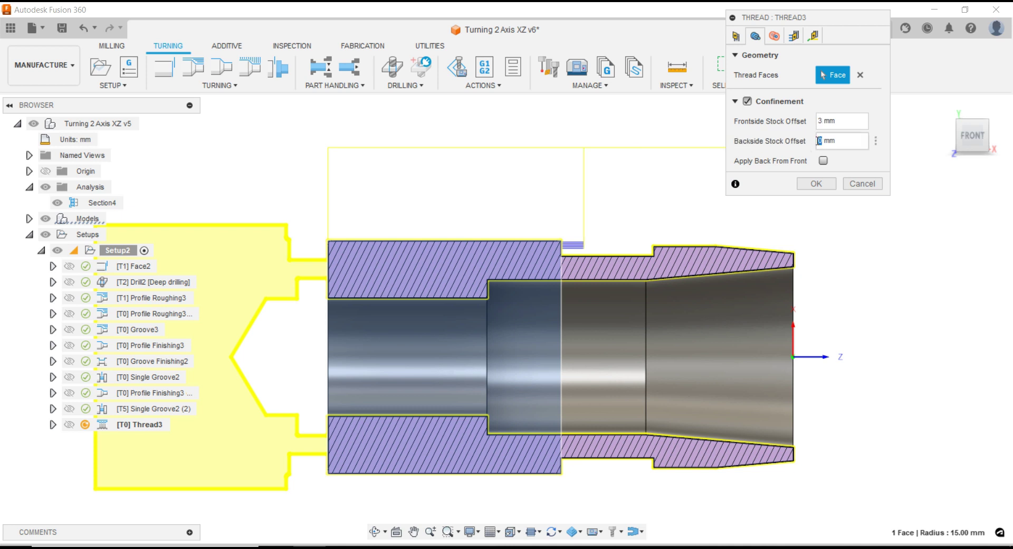
type("3")
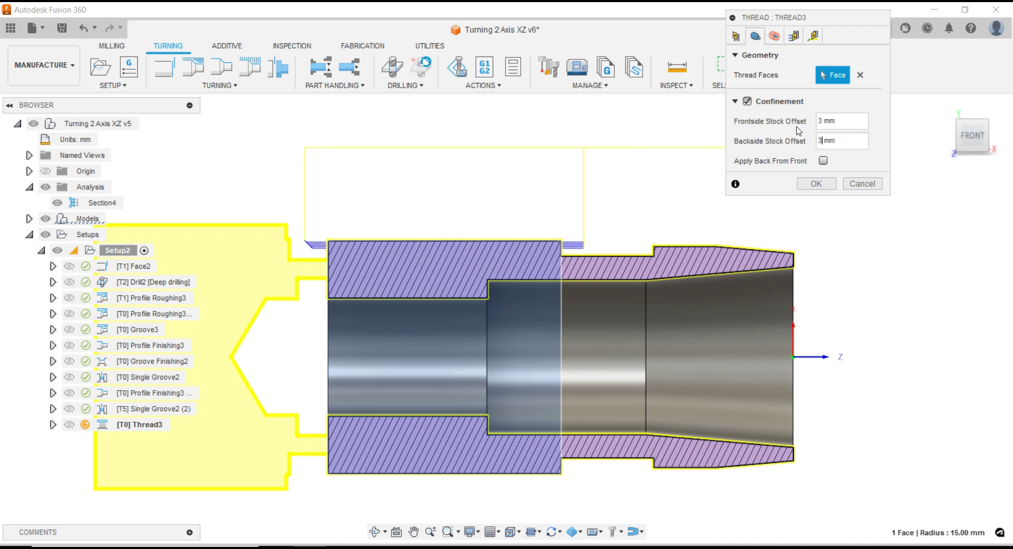
left_click(774, 35)
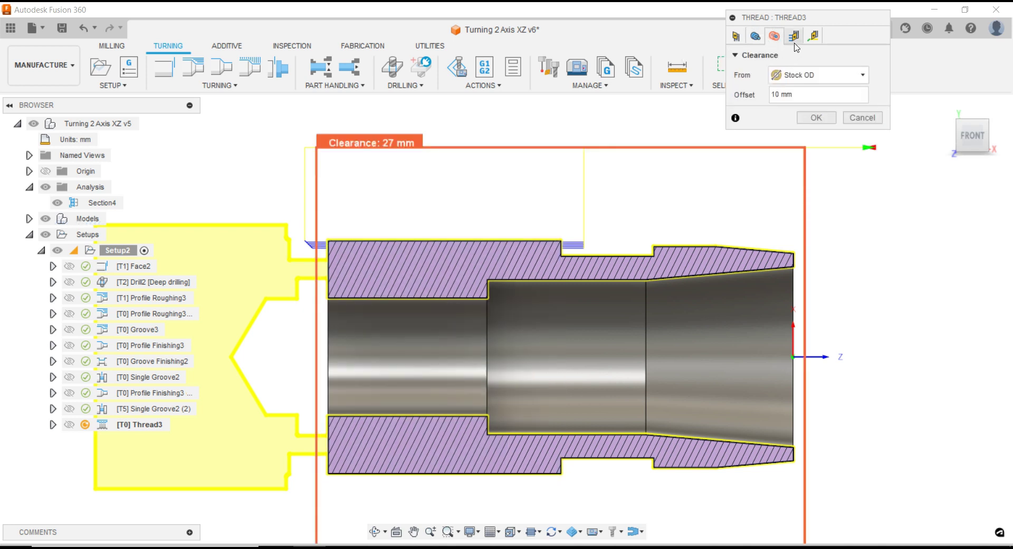
left_click(796, 37)
Disable Fade Thread End, enable Use cycle with 2 mm pitch, and generate Thread3
scroll(641, 252, "down", 2)
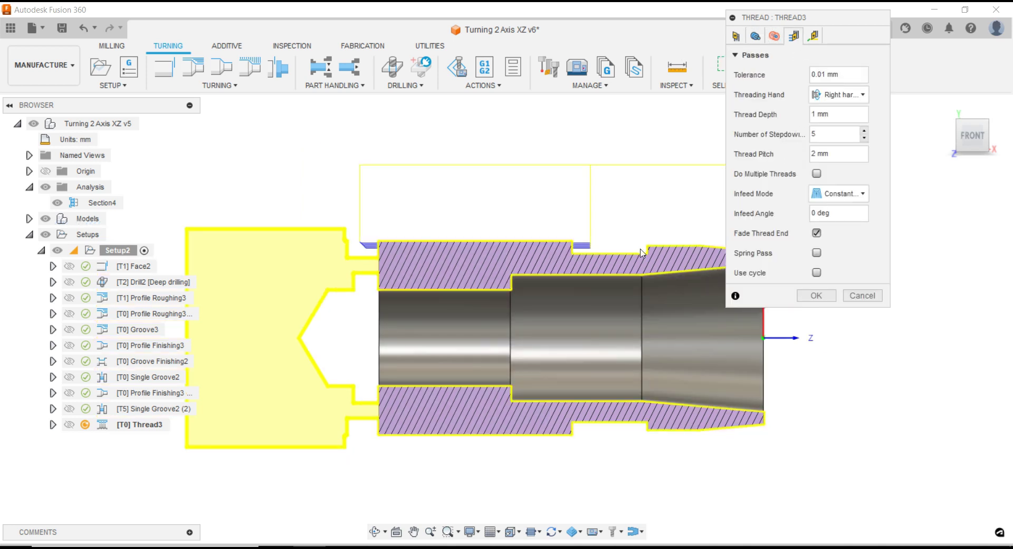
left_click(817, 233)
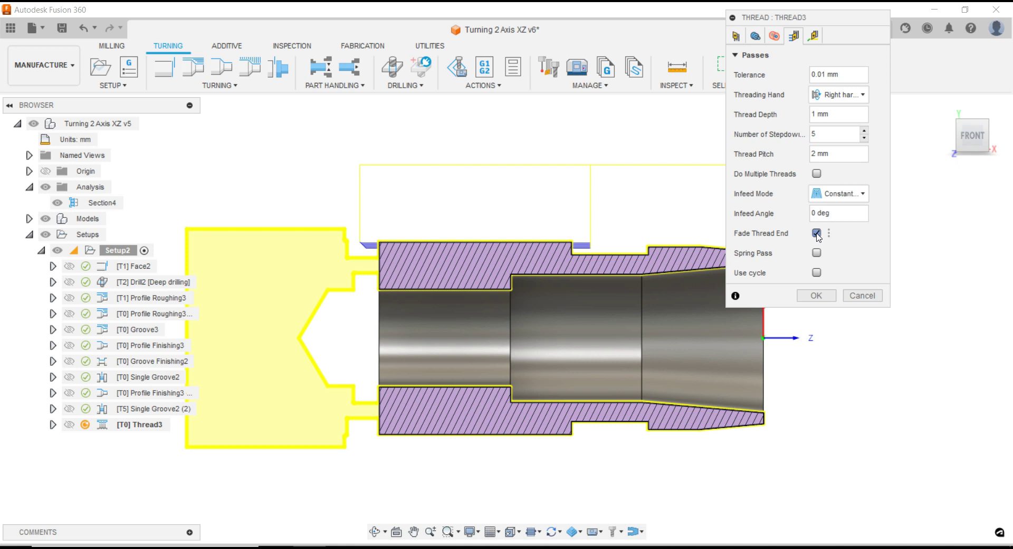
left_click(817, 272)
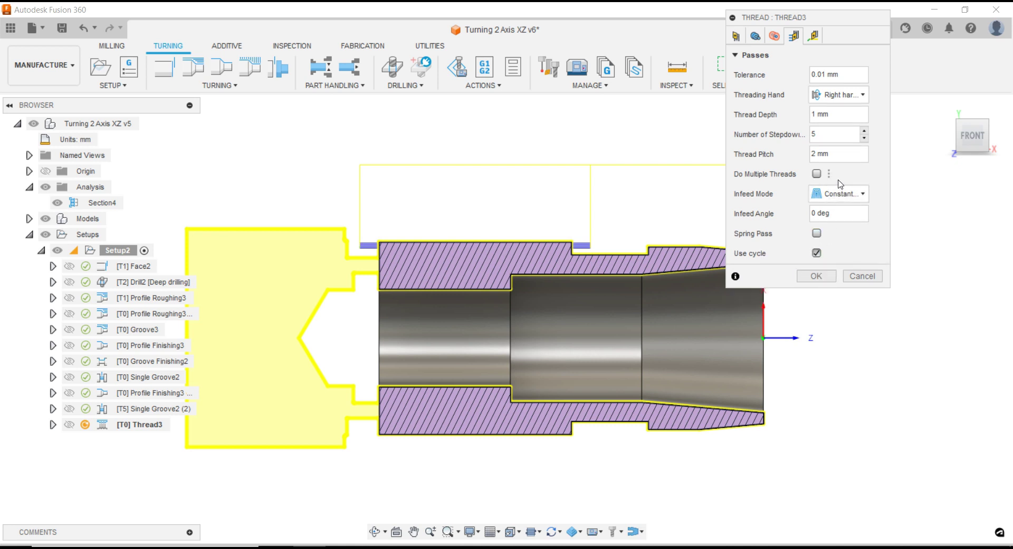
mouse_move(815, 153)
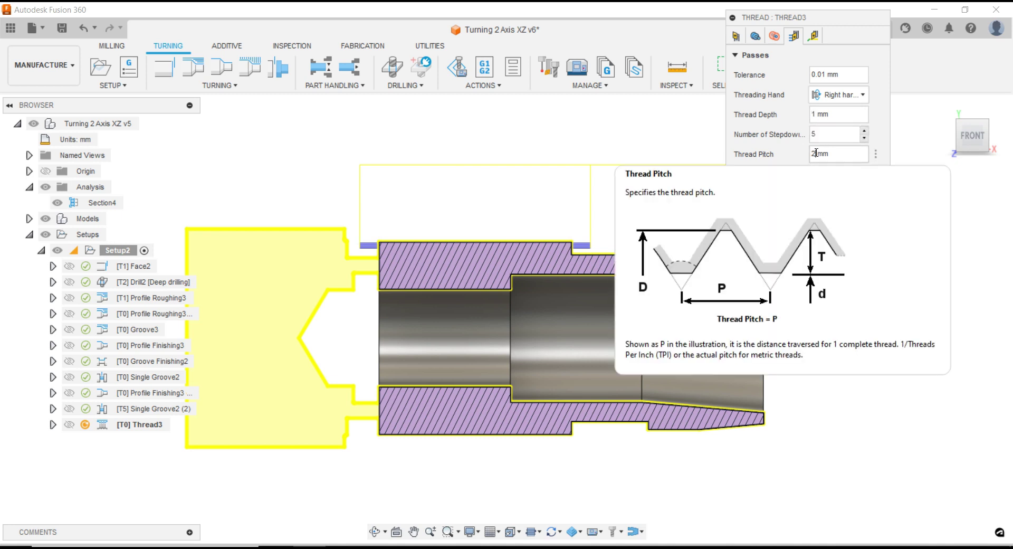
left_click(819, 154)
left_click(813, 35)
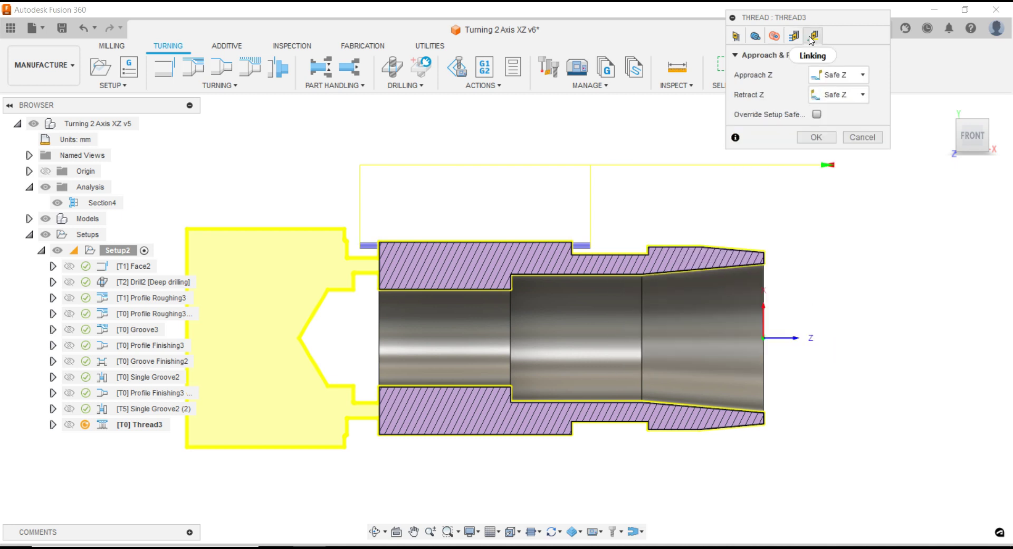
left_click(821, 136)
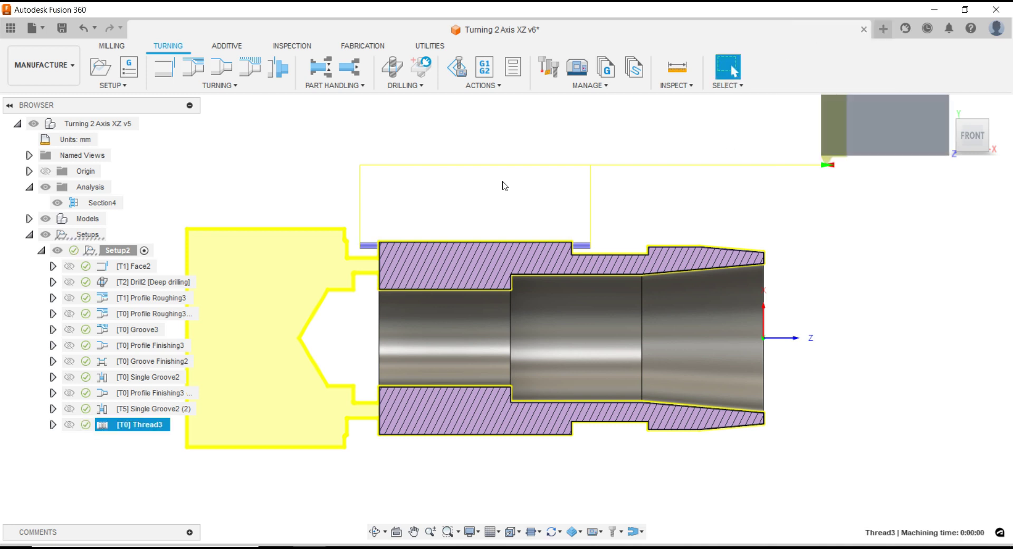
scroll(504, 185, "down", 1)
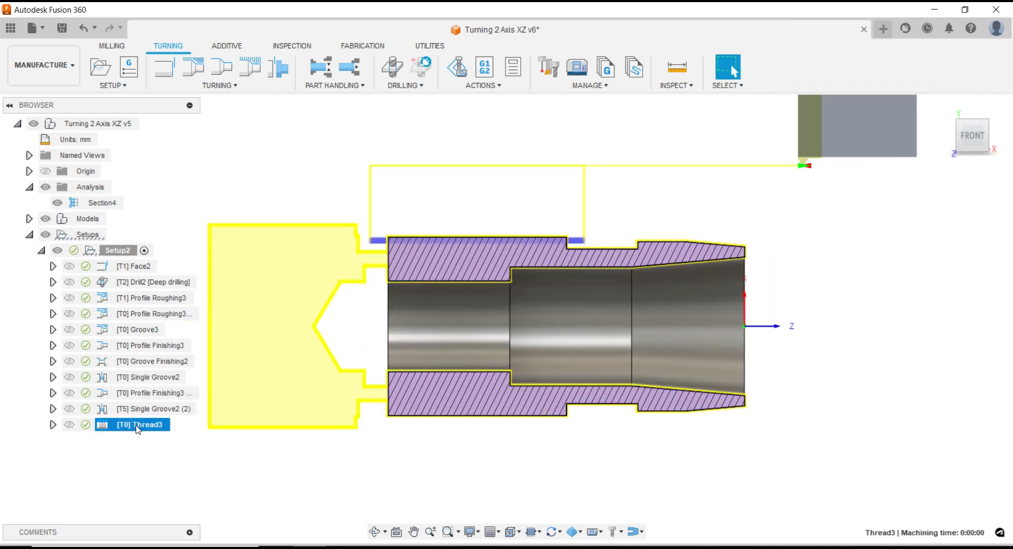
right_click(137, 428)
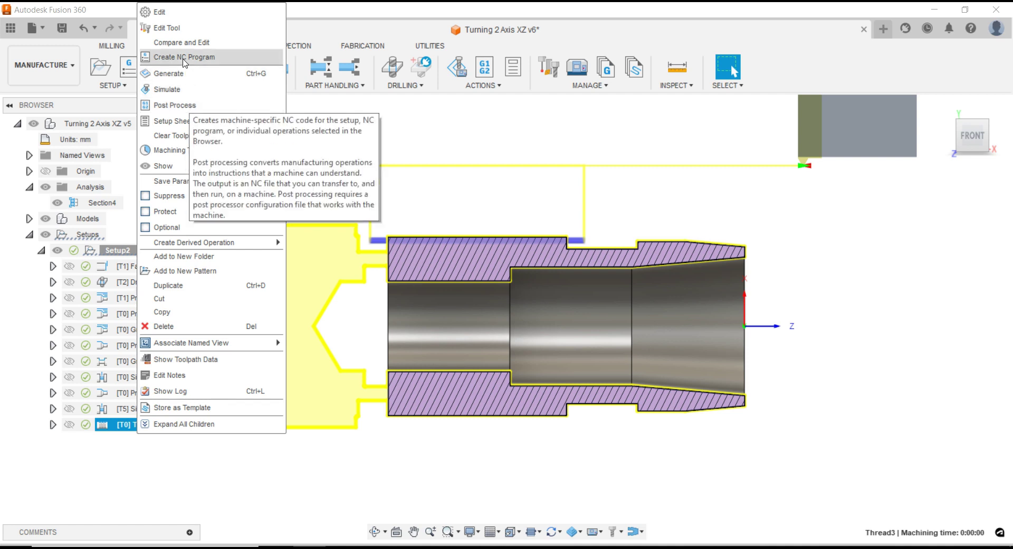
left_click(470, 214)
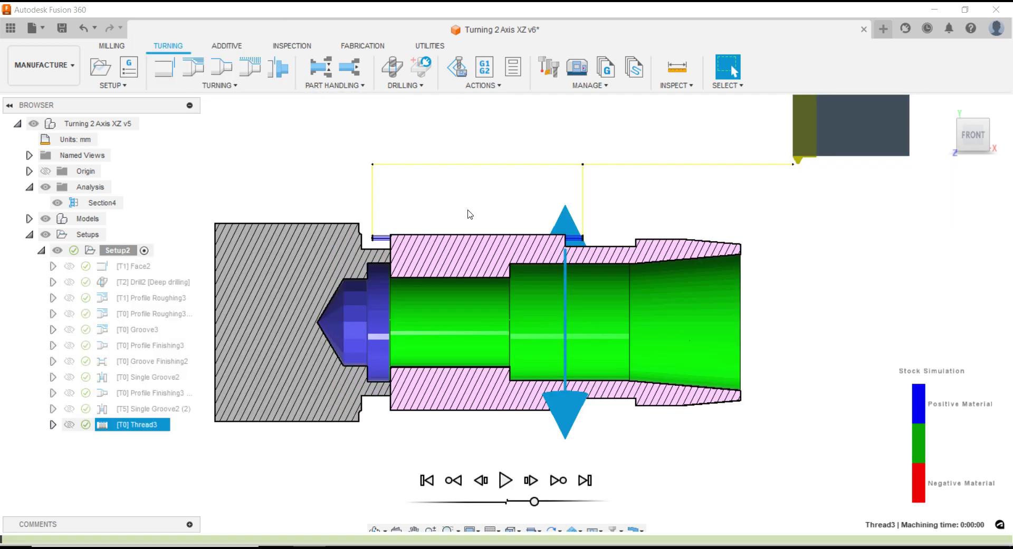
left_click(505, 480)
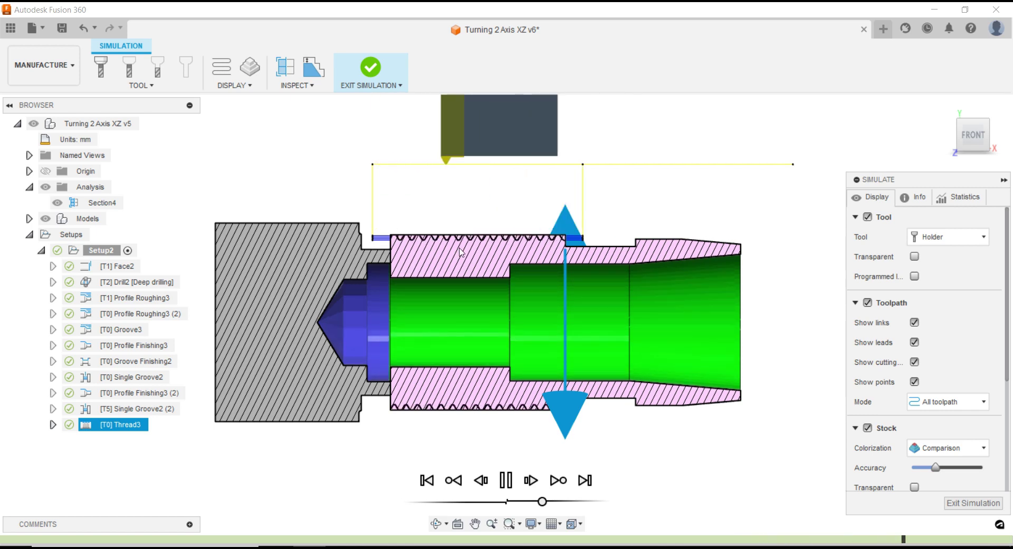
scroll(465, 244, "up", 2)
scroll(465, 244, "down", 1)
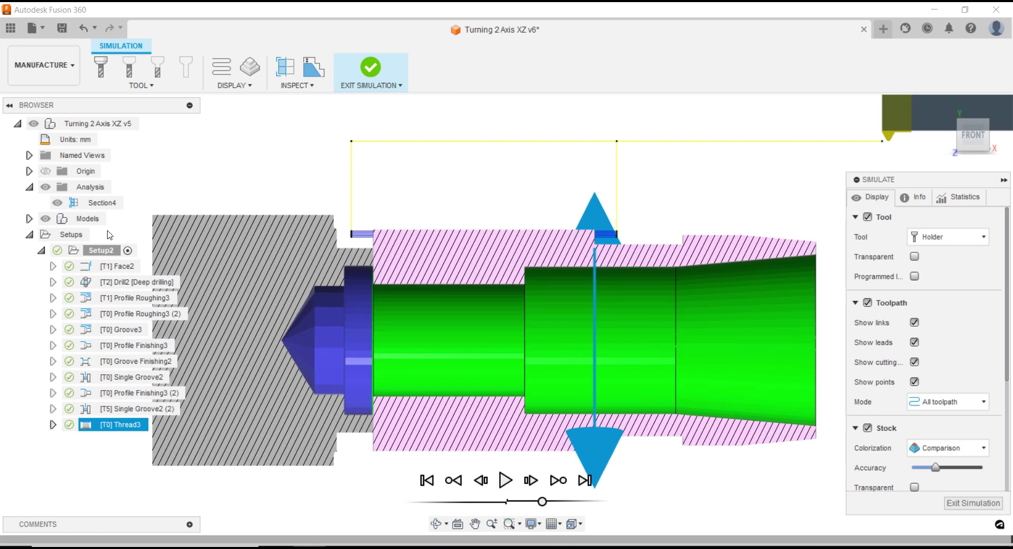
scroll(461, 217, "down", 1)
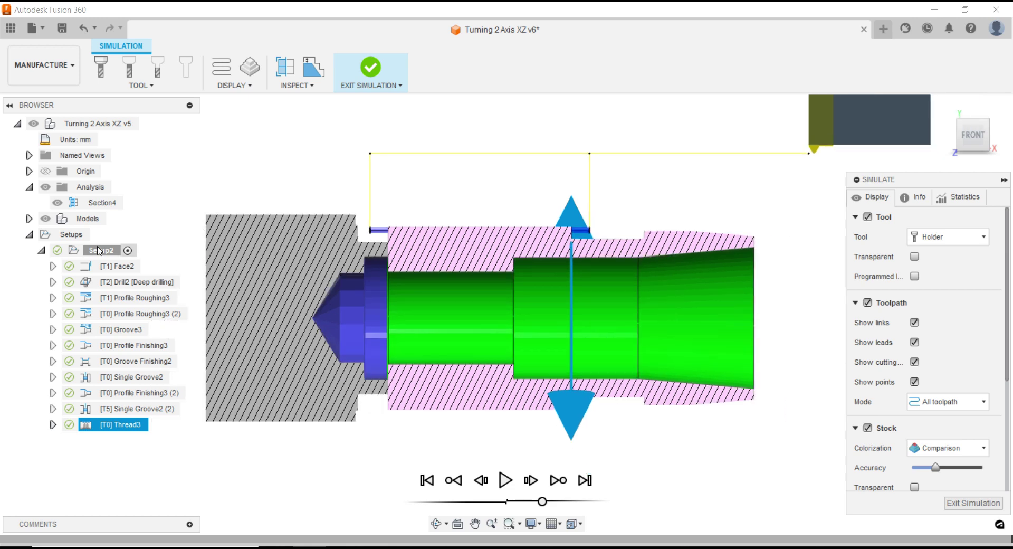
scroll(443, 224, "up", 1)
scroll(467, 225, "up", 1)
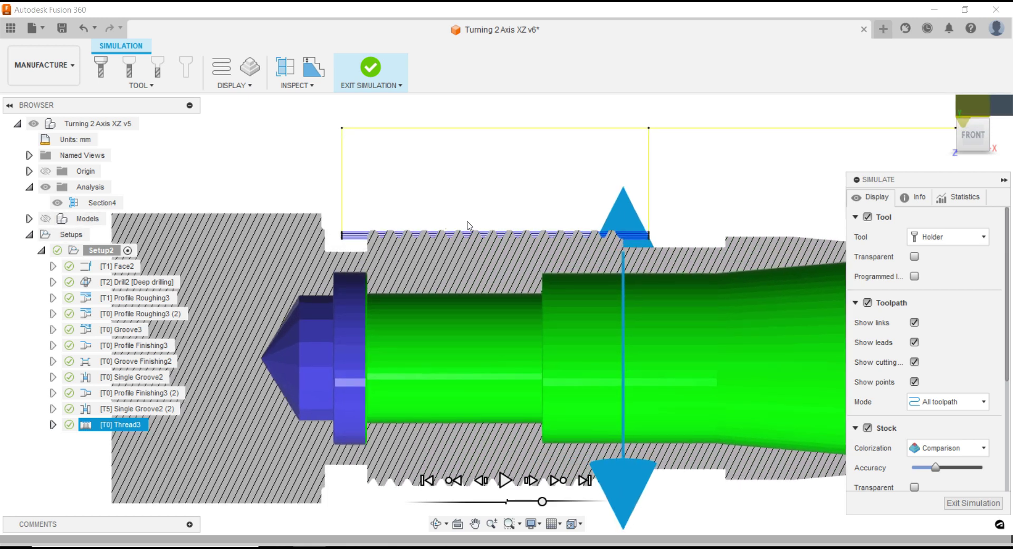
scroll(468, 225, "up", 1)
scroll(491, 183, "up", 1)
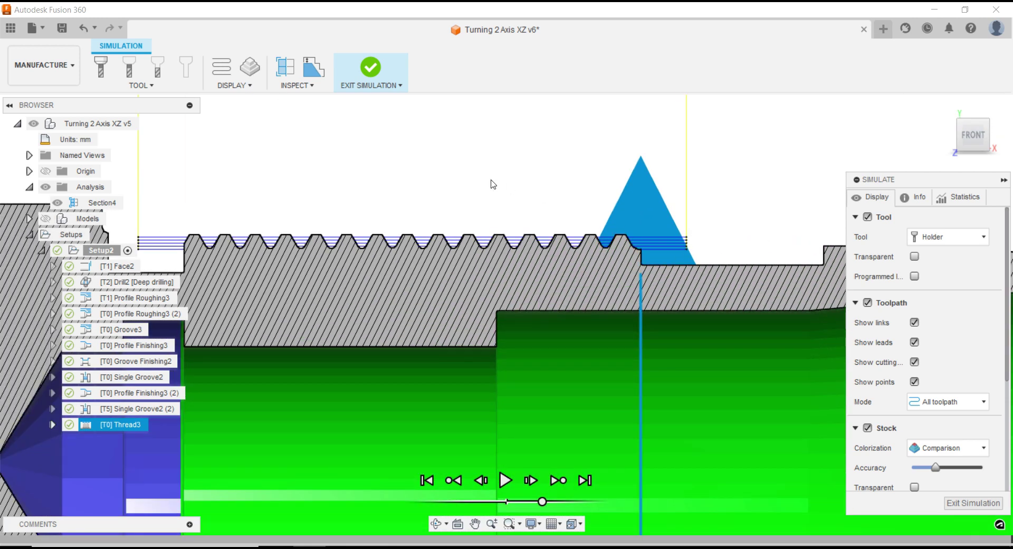
scroll(491, 183, "down", 2)
scroll(407, 156, "down", 1)
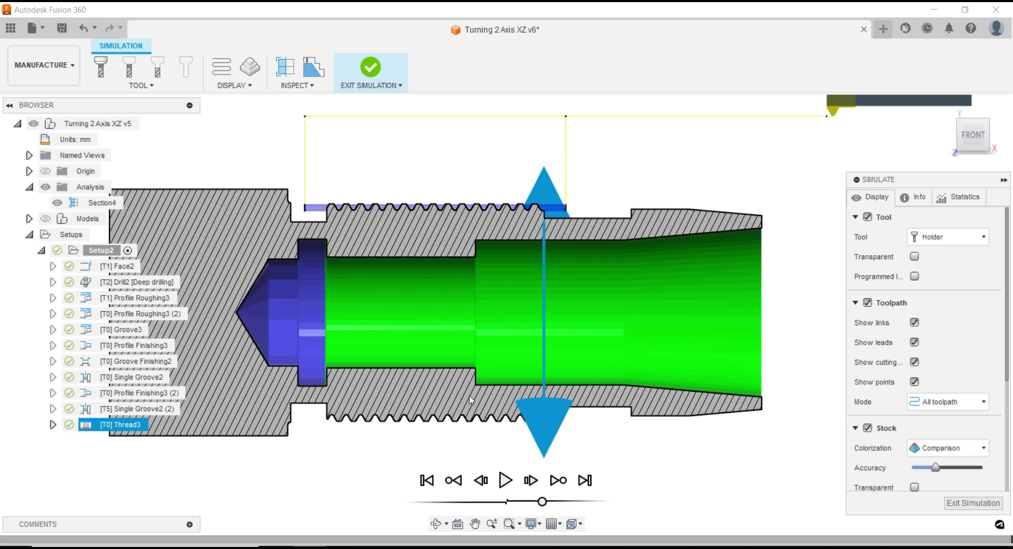
mouse_move(470, 399)
middle_mouse_down("shift")
mouse_move(454, 318)
mouse_move(475, 295)
middle_mouse_up("shift")
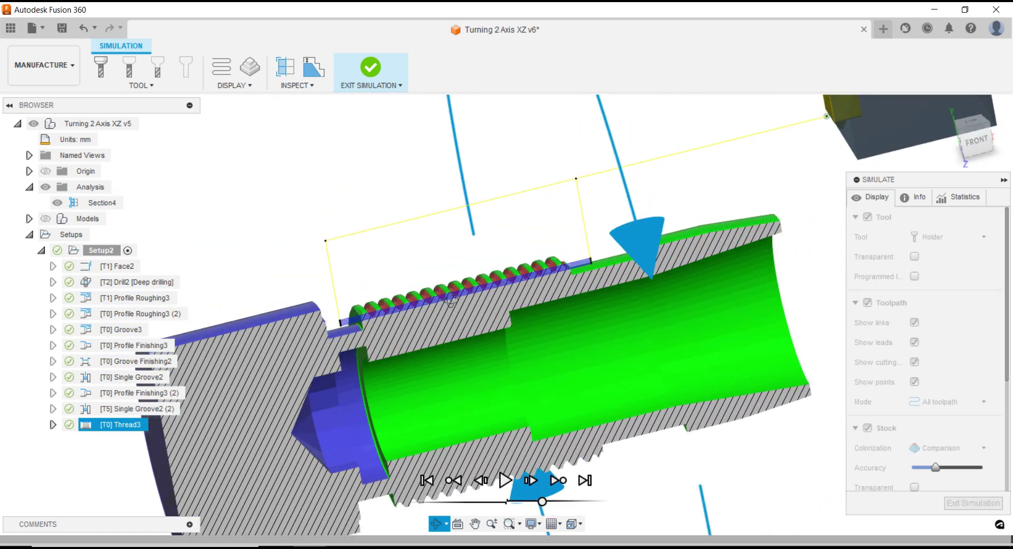
left_click(976, 140)
left_click(955, 503)
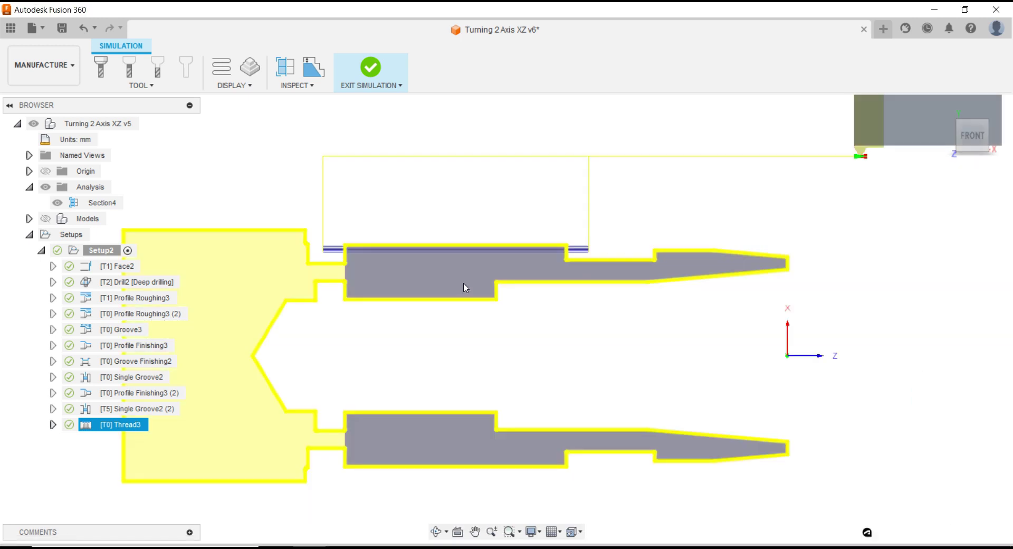
Duplicate Thread3 into Thread3 (2) and edit the copy
left_click(46, 219)
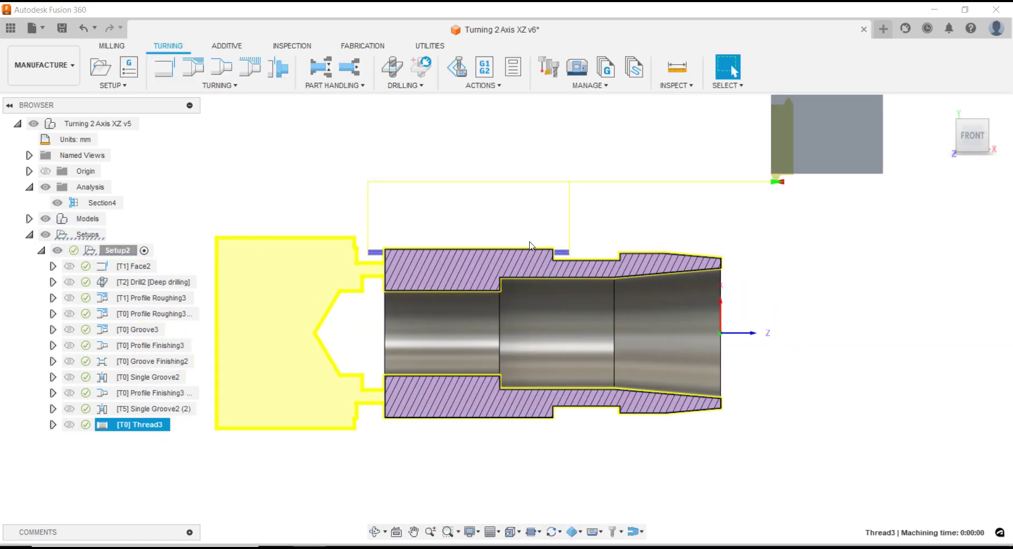
scroll(538, 231, "up", 2)
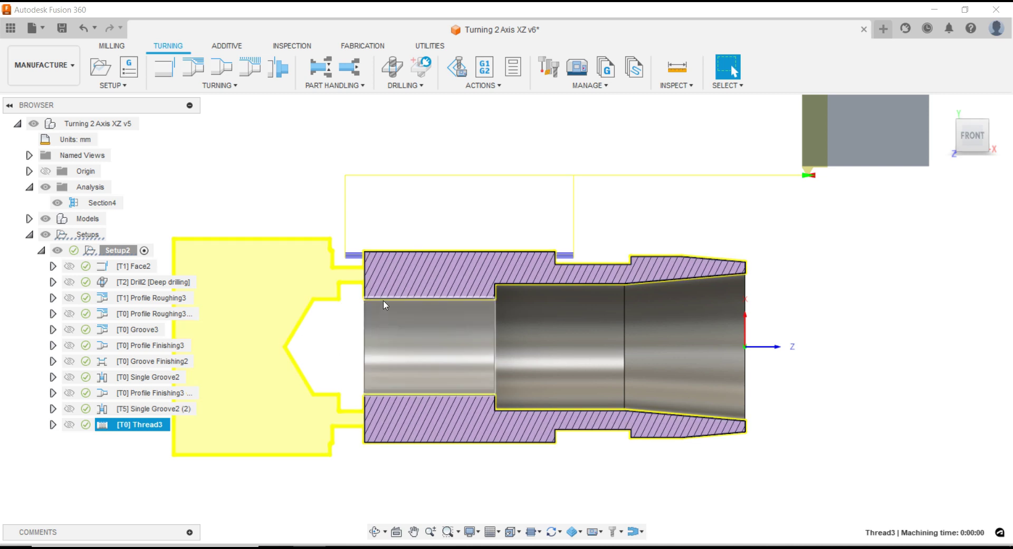
right_click(146, 424)
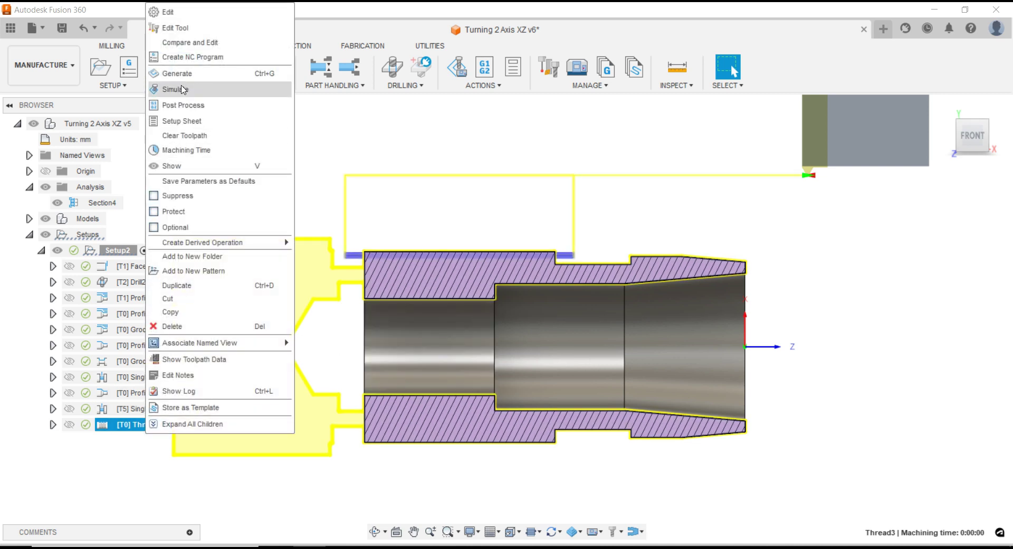
left_click(190, 293)
right_click(138, 440)
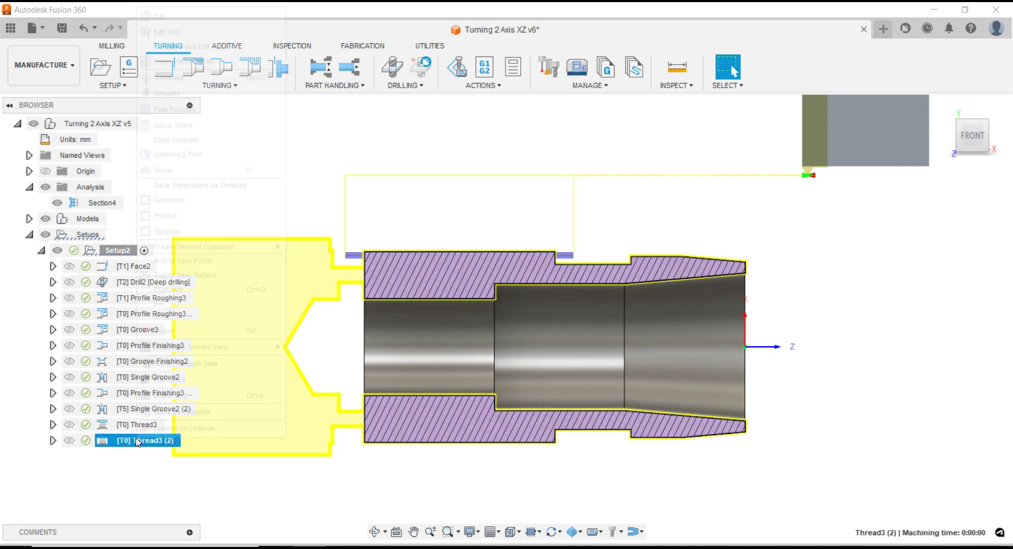
left_click(158, 31)
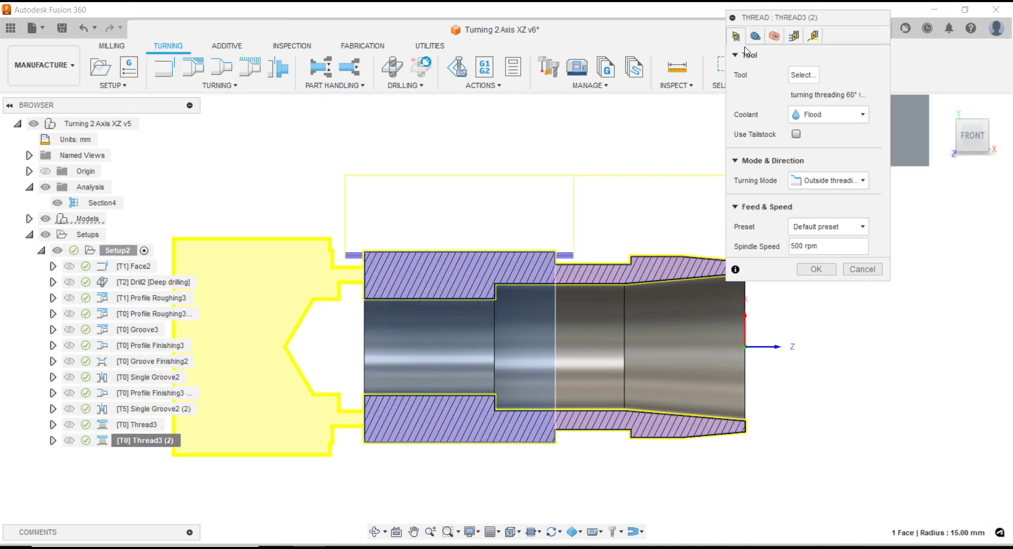
Compare the library tools and pick 4 - Turning threading for Thread3 (2)
left_click(802, 74)
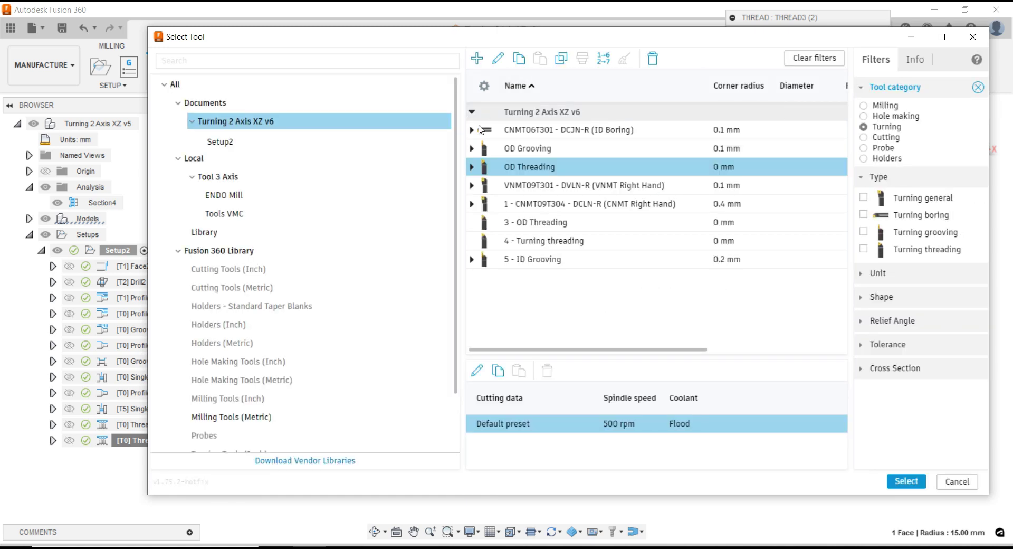
left_click(525, 262)
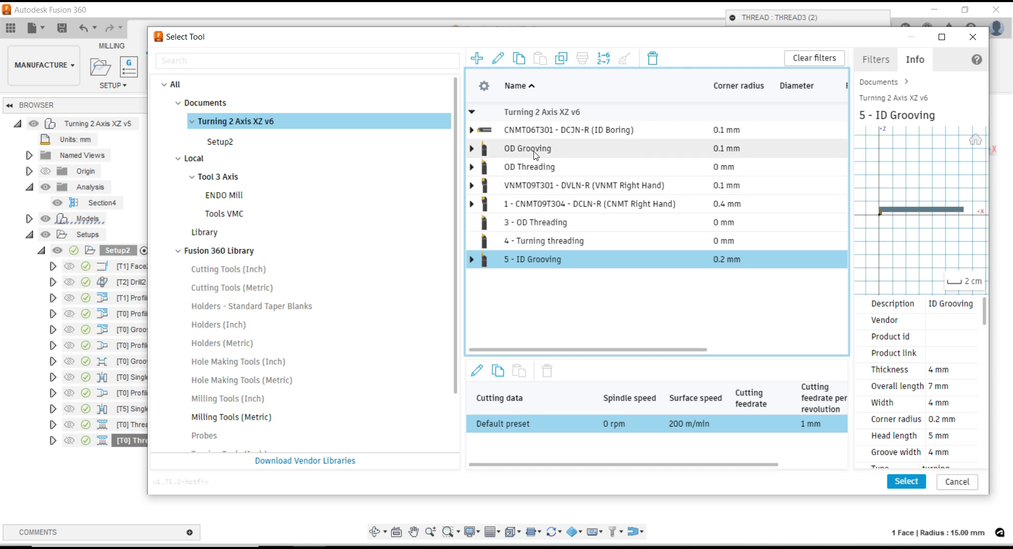
left_click(535, 152)
left_click(534, 168)
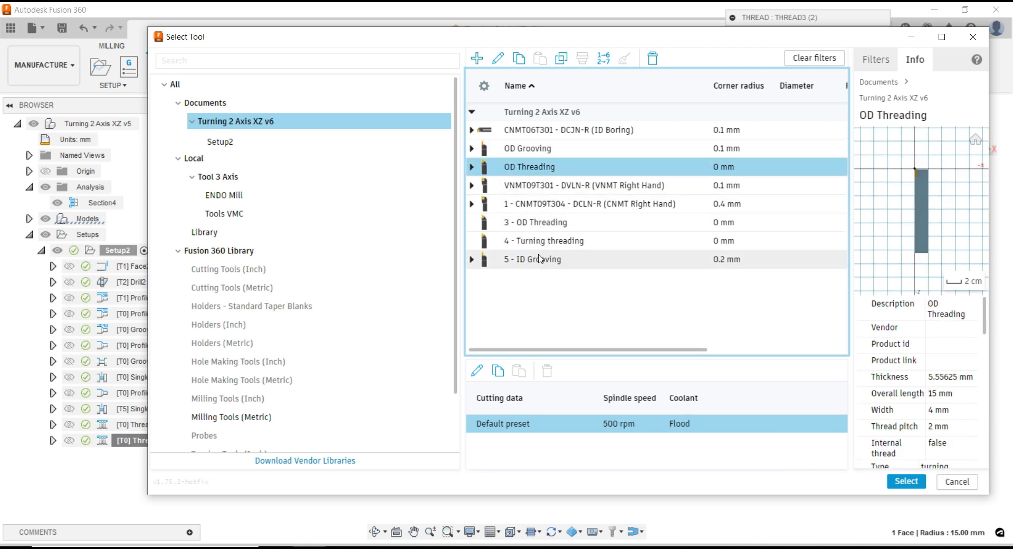
left_click(538, 136)
left_click(539, 152)
left_click(542, 168)
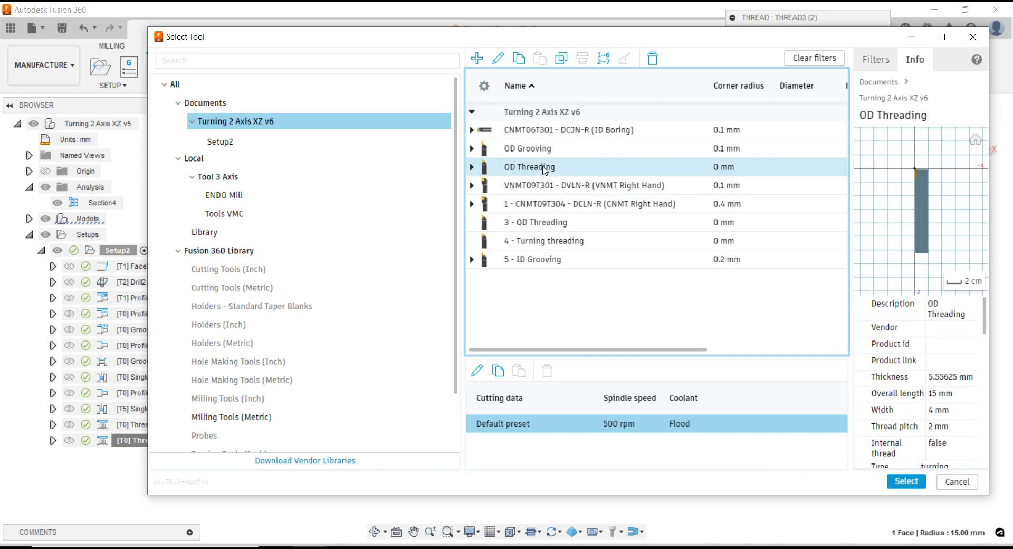
left_click(545, 184)
left_click(546, 261)
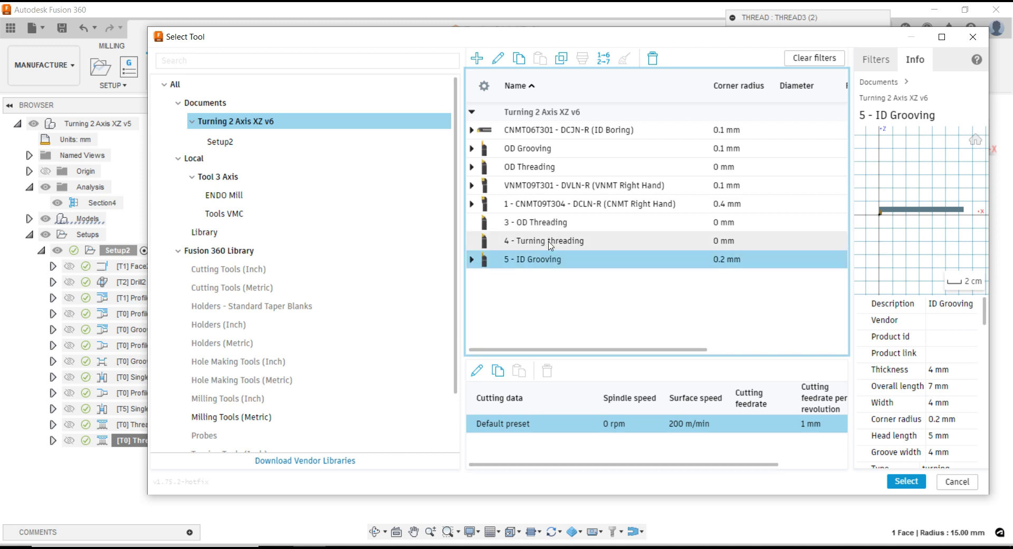
left_click(550, 243)
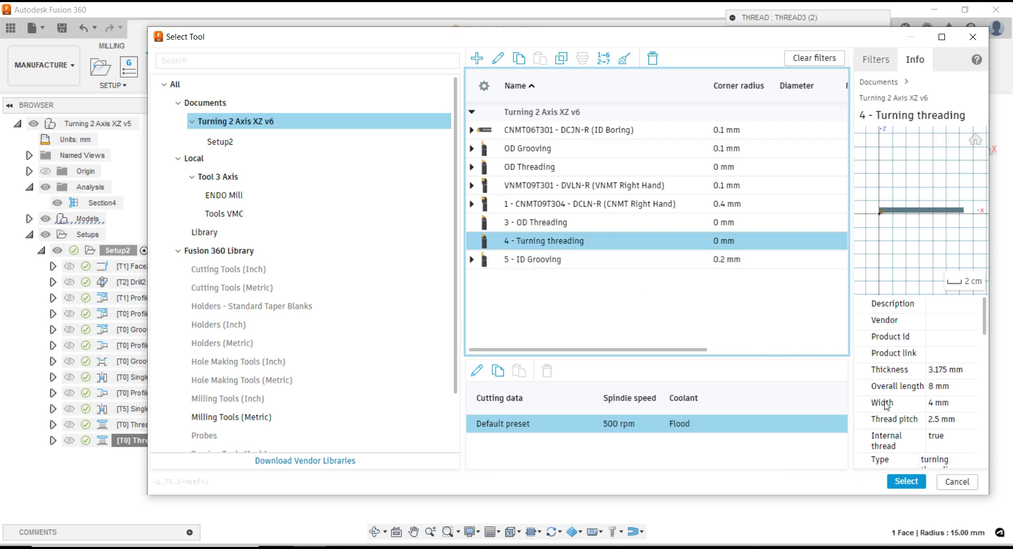
Confirm tool T4 and pick the 7.645 mm-radius bore face as thread geometry
left_click(906, 481)
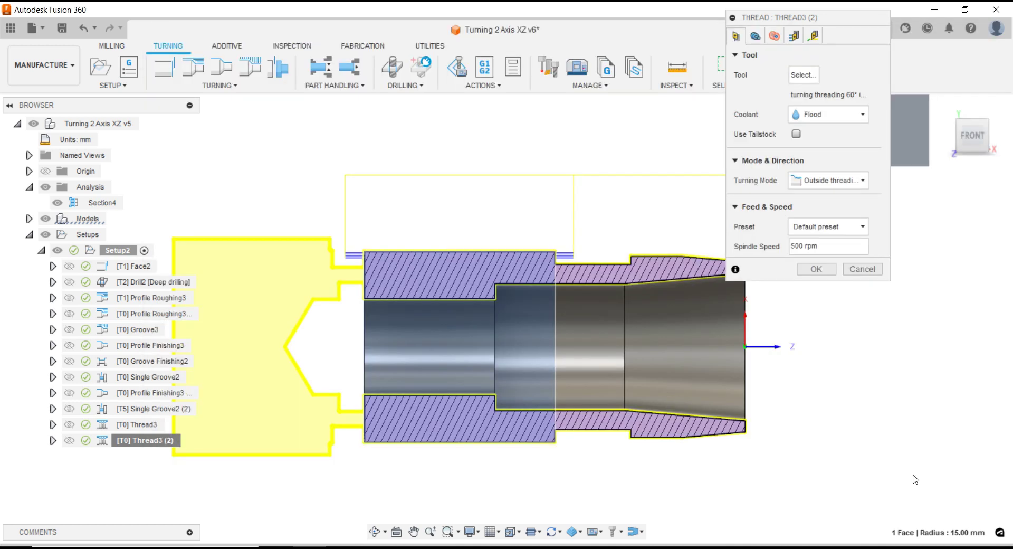
scroll(559, 252, "up", 2)
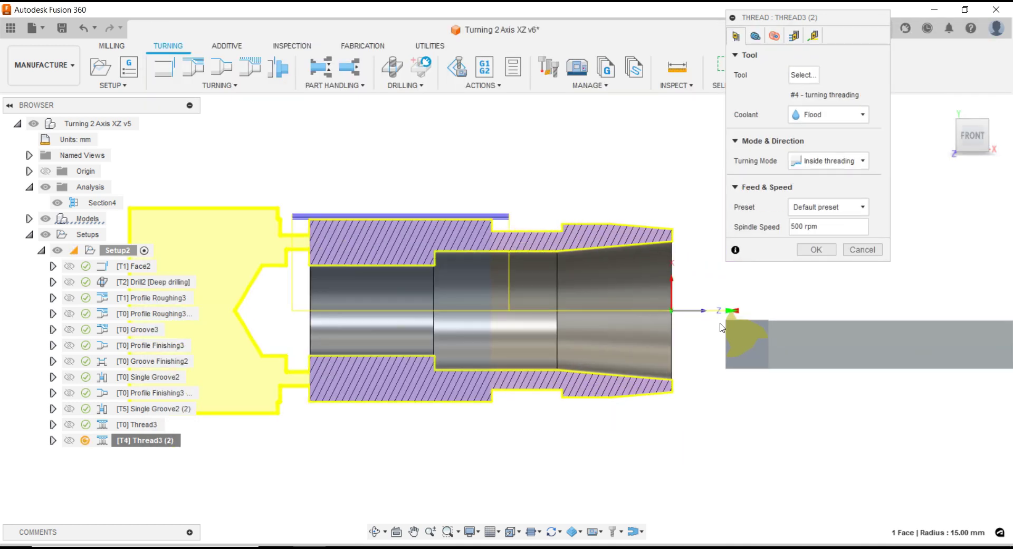
left_click(755, 36)
left_click(861, 82)
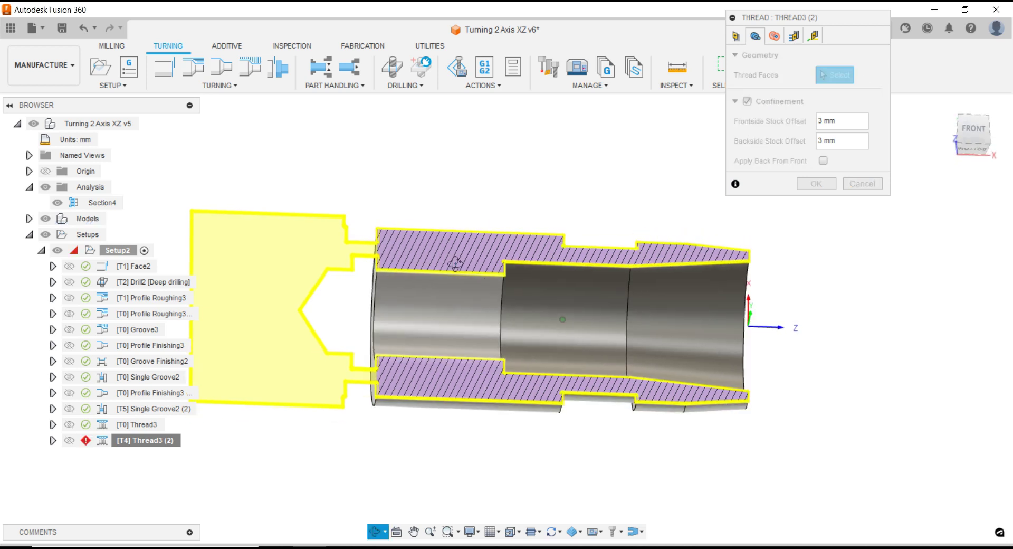
middle_click_drag(445, 309, 450, 294, "shift")
left_click(448, 298)
left_click(969, 132)
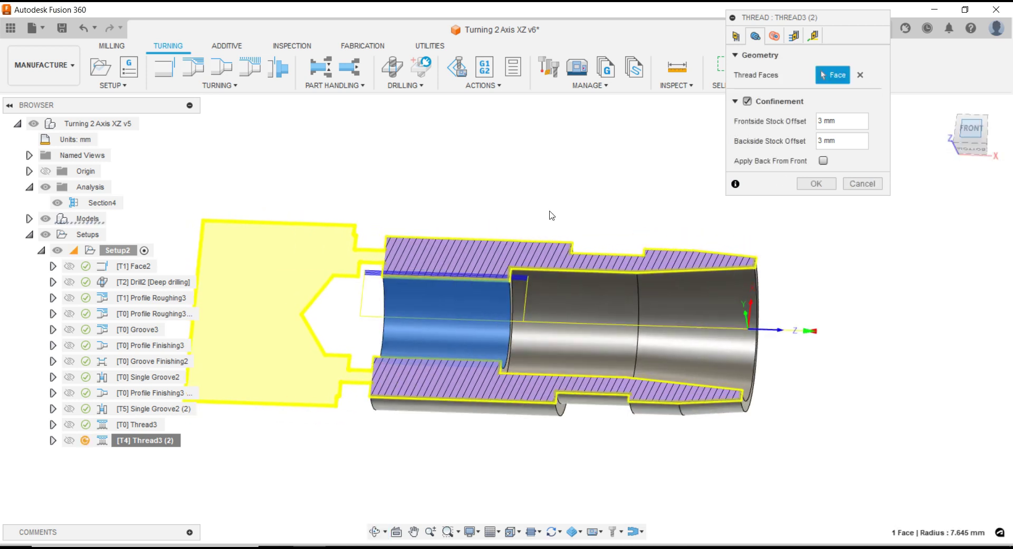
scroll(427, 318, "up", 2)
scroll(428, 318, "up", 2)
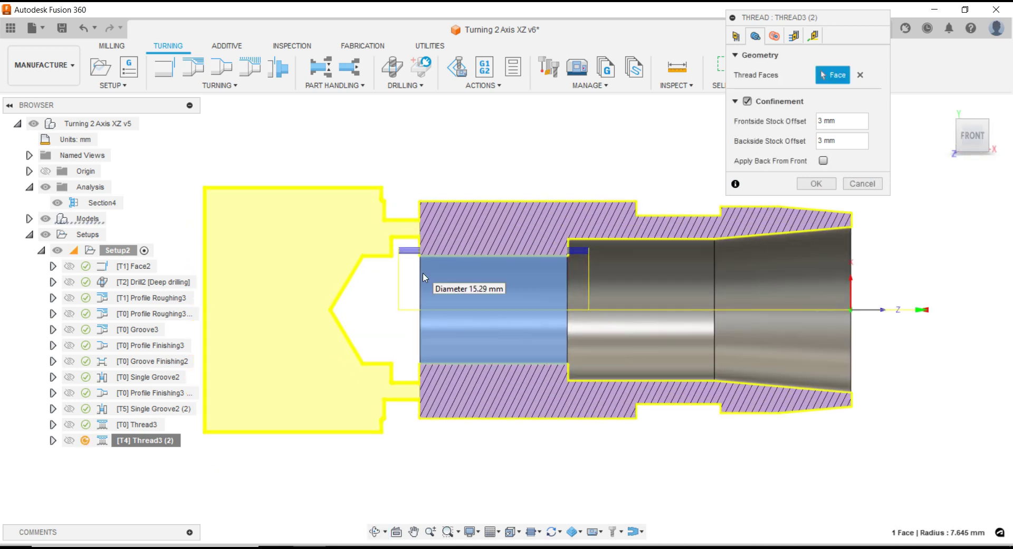
left_click(822, 141)
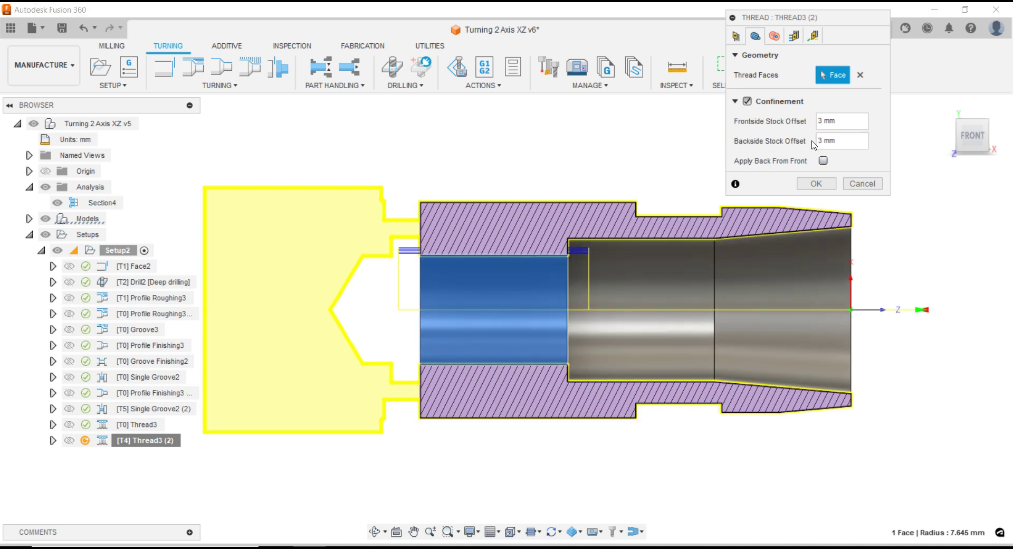
mouse_move(841, 121)
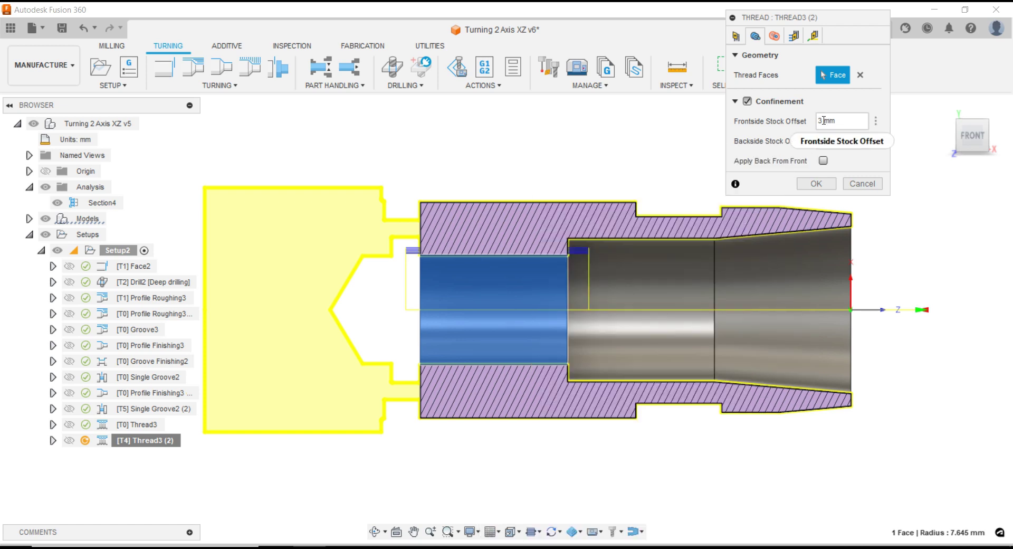
Set the clearance to be measured from Diameter with a value of 5 mm
left_click(774, 36)
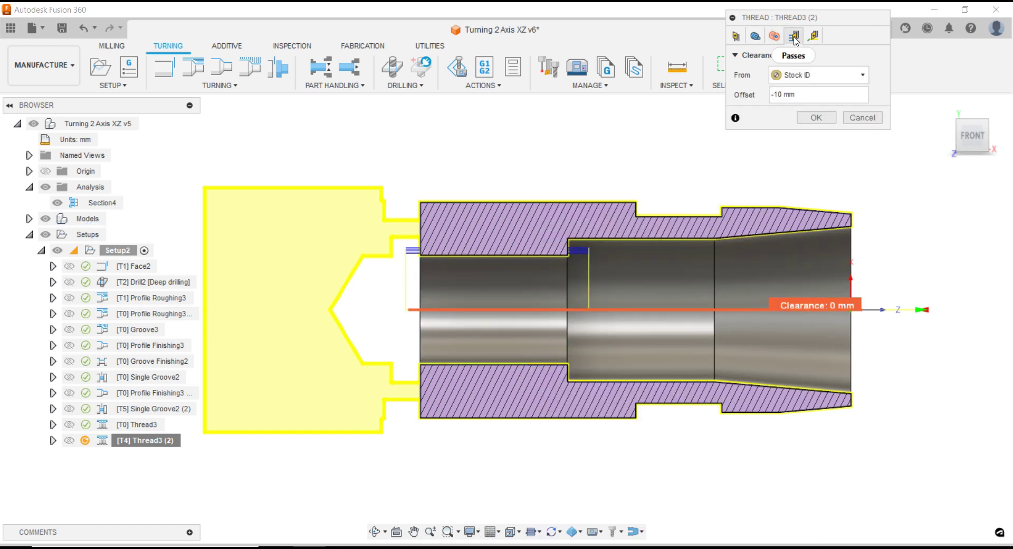
left_click(794, 36)
left_click(775, 37)
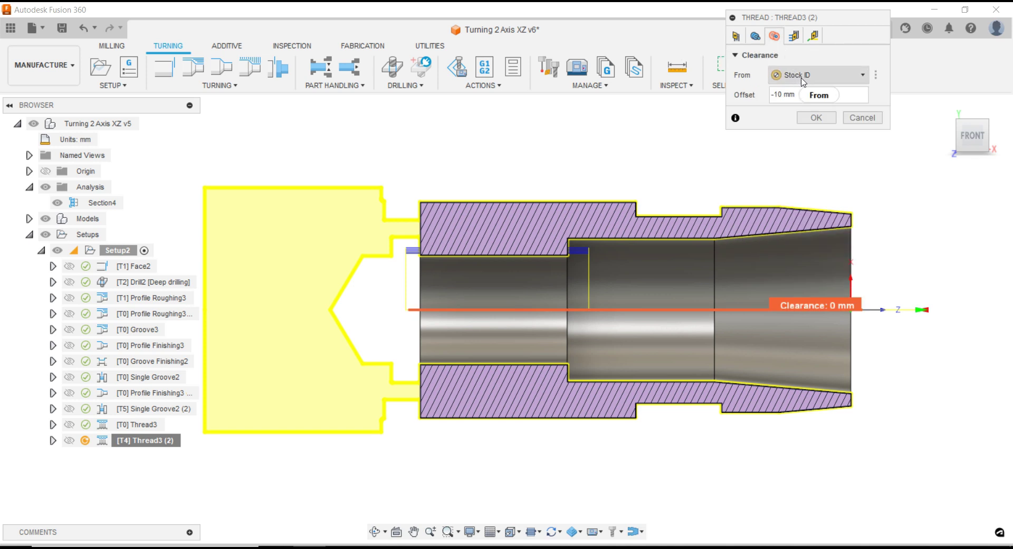
left_click(818, 75)
left_click(799, 159)
double_click(774, 95)
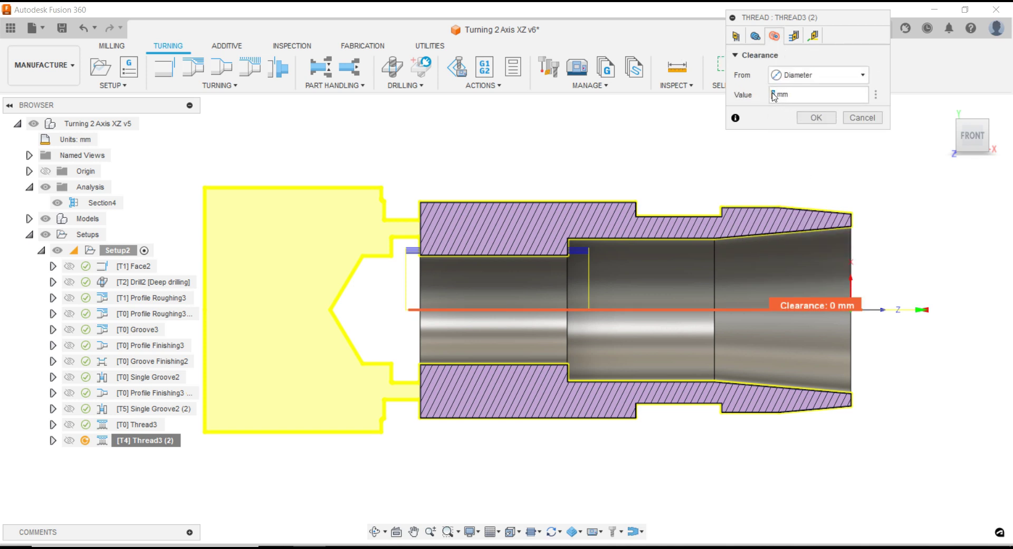
type("5")
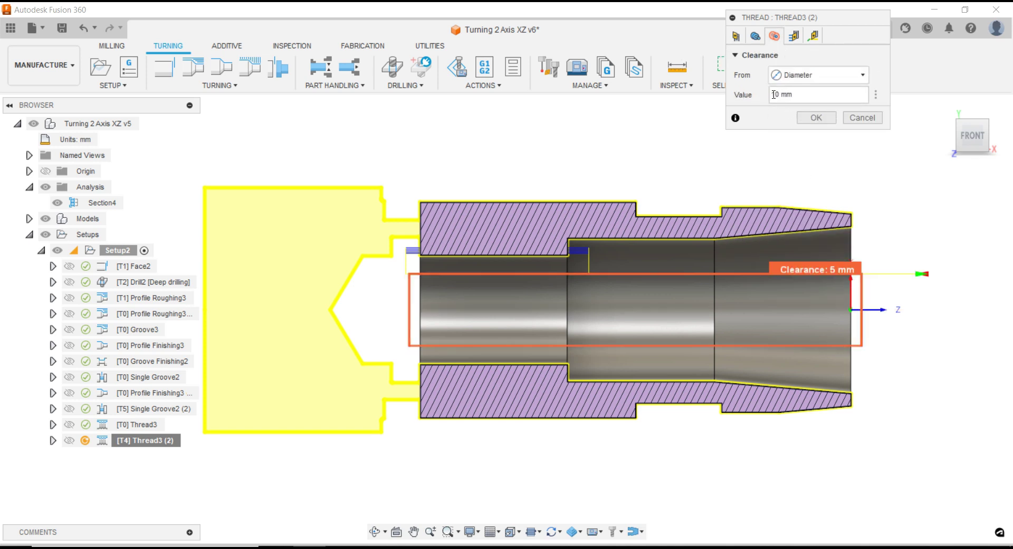
left_click(793, 35)
left_click(813, 36)
Finish the thread operation and generate its toolpath
left_click(817, 117)
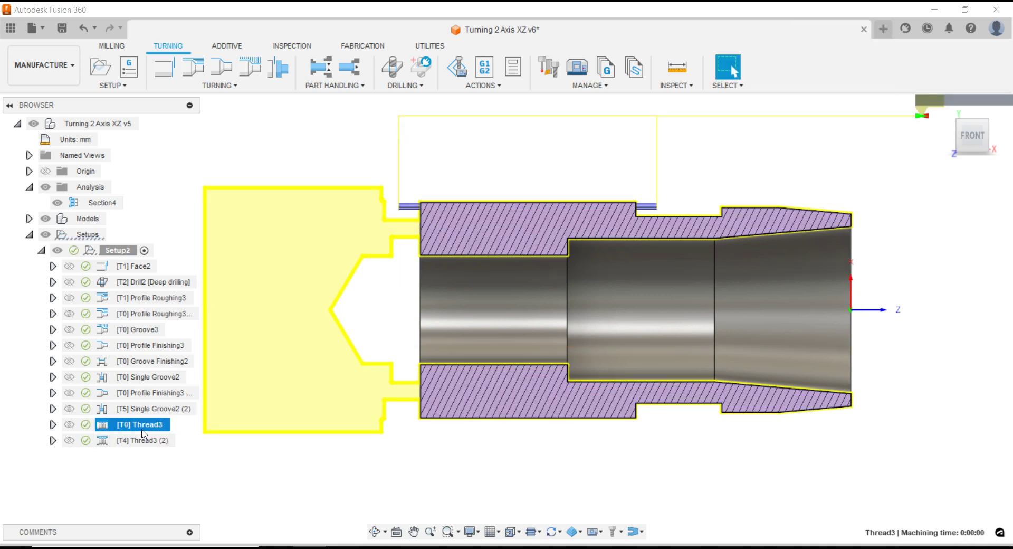
scroll(489, 242, "up", 1)
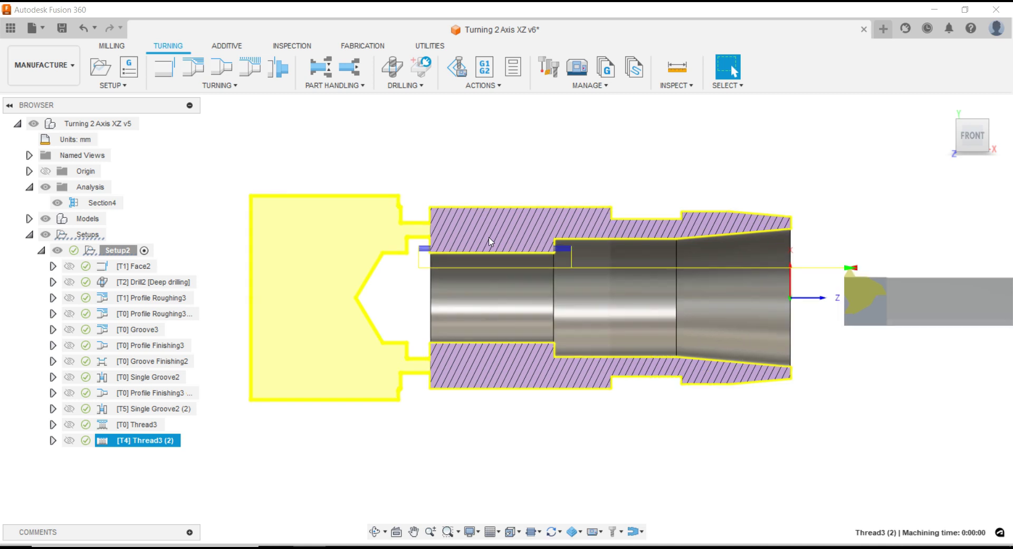
scroll(503, 239, "up", 2)
scroll(503, 238, "up", 2)
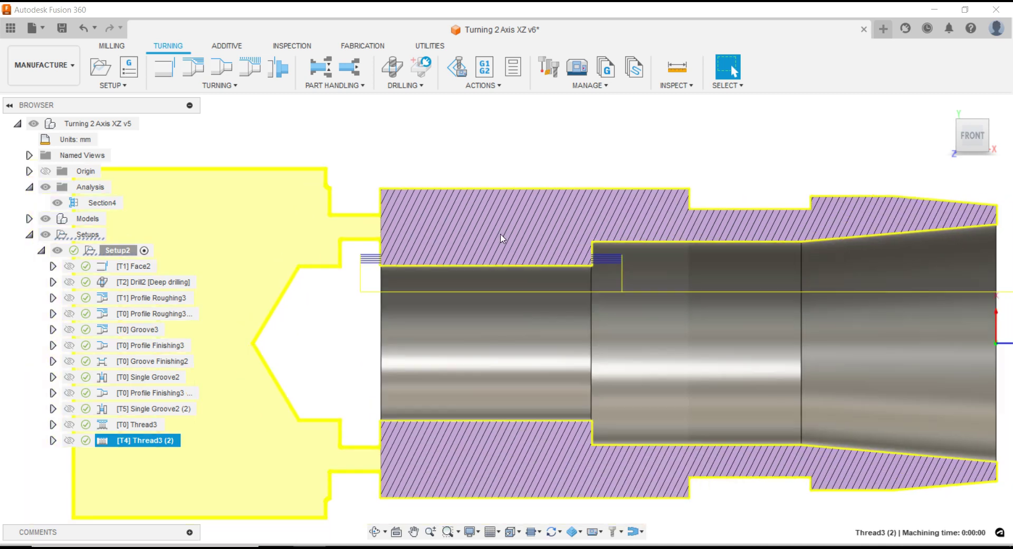
scroll(502, 239, "down", 3)
scroll(502, 238, "down", 1)
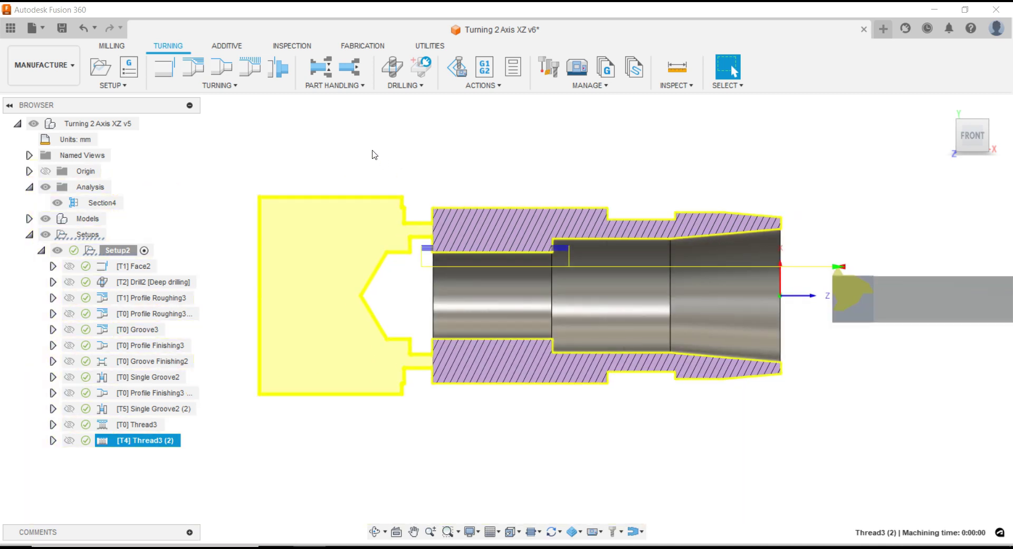
Add a Turning Part operation to Setup2 using the OD Grooving tool
left_click(219, 85)
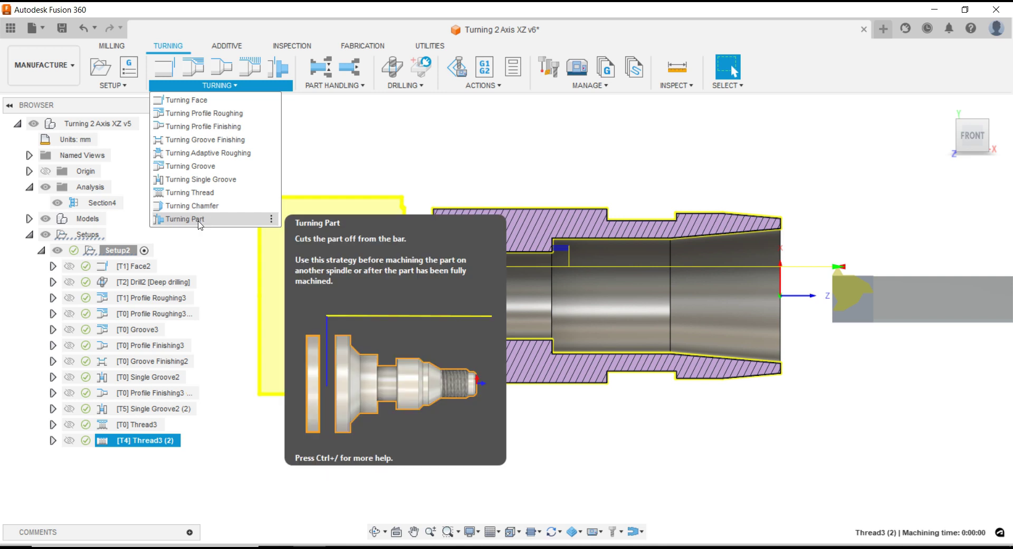
left_click(200, 225)
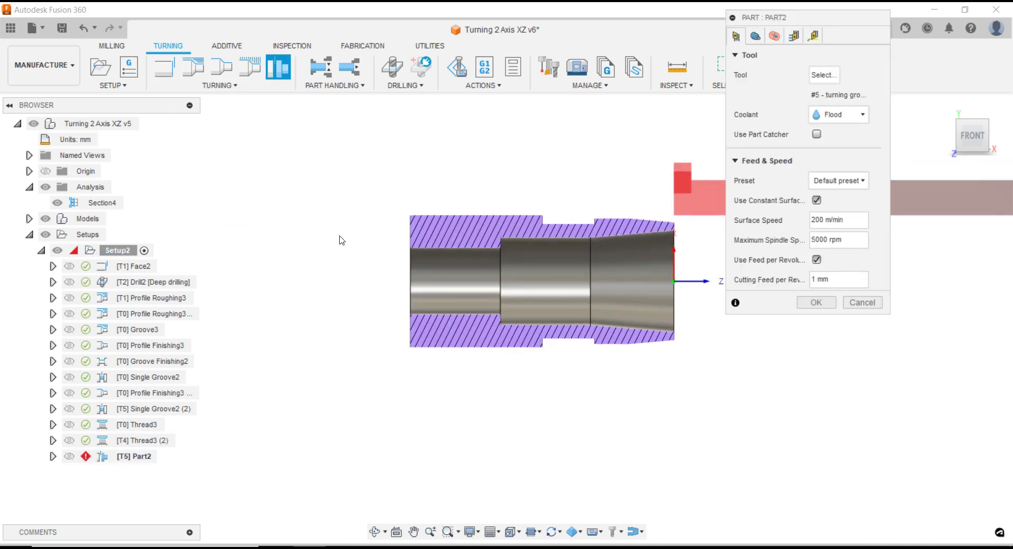
left_click(822, 76)
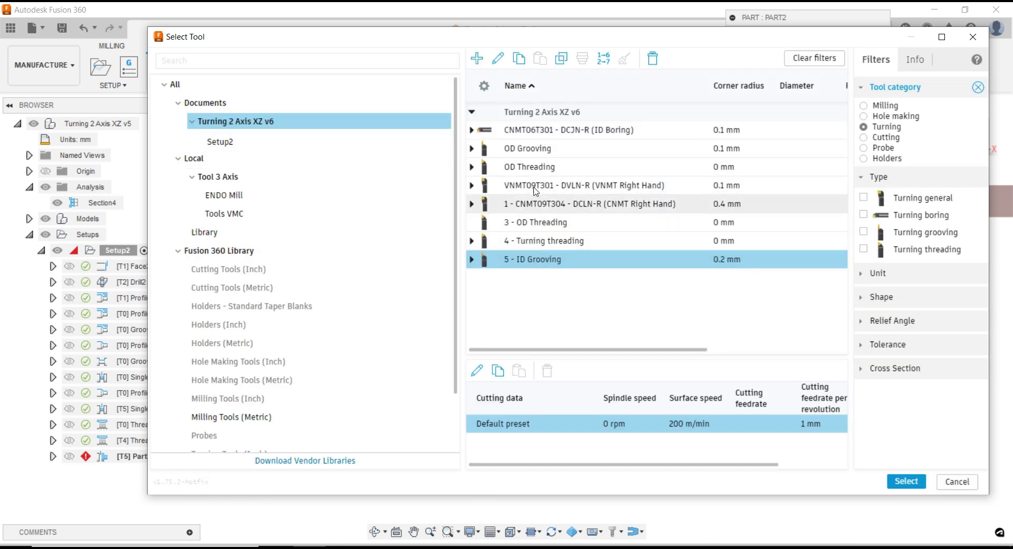
left_click(535, 153)
left_click(905, 481)
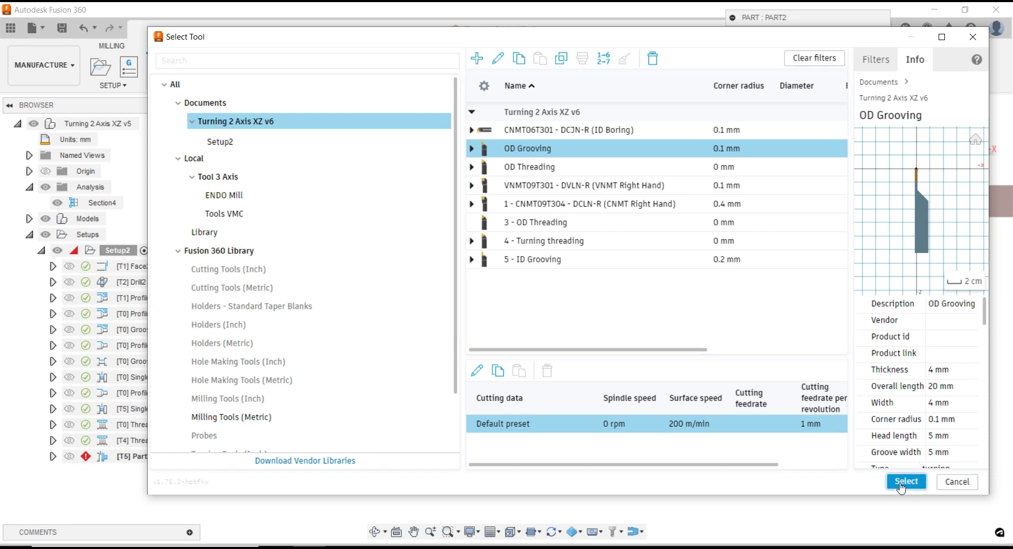
scroll(369, 203, "up", 5)
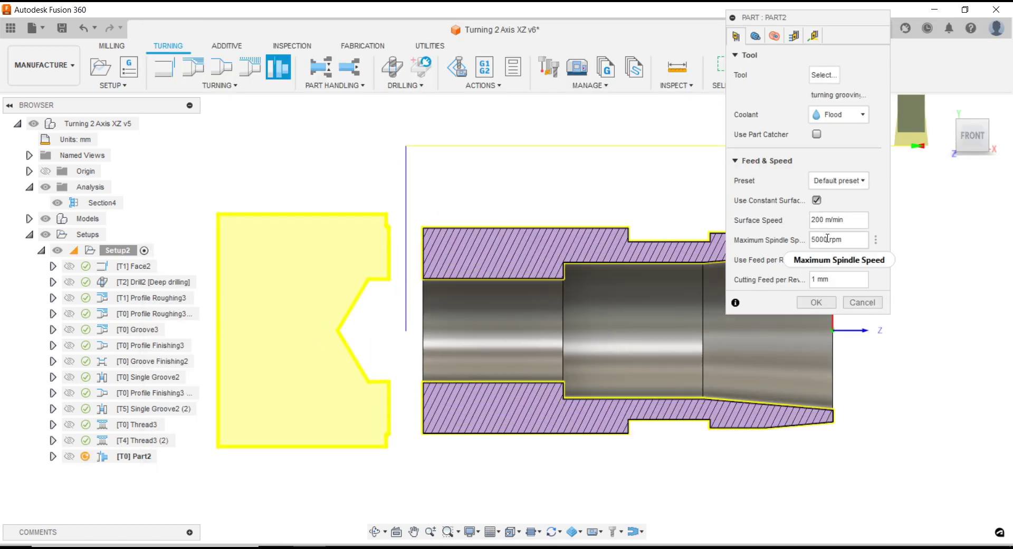
Review Part2's spindle speed and feed per revolution, leaving the geometry edge break off
double_click(816, 240)
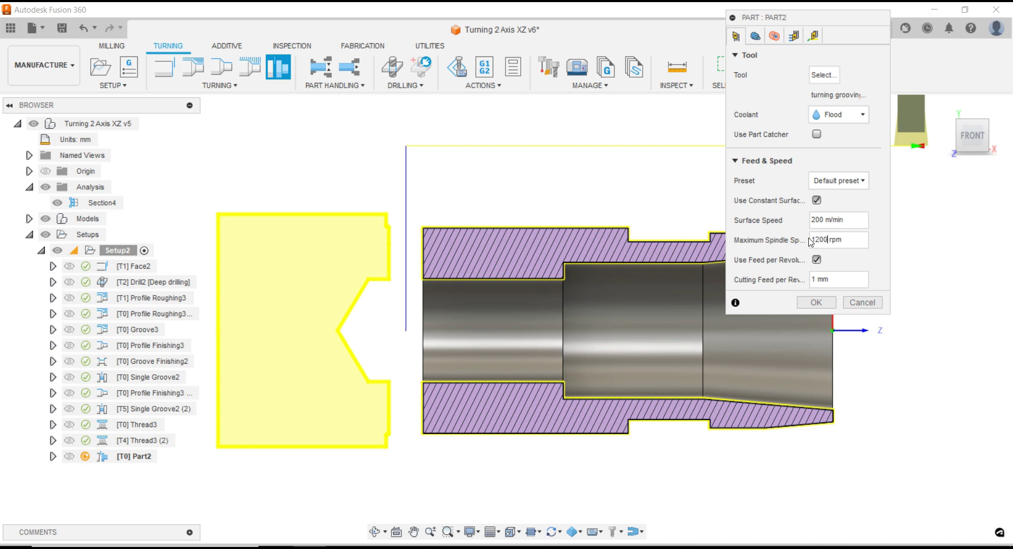
double_click(807, 280)
left_click(761, 44)
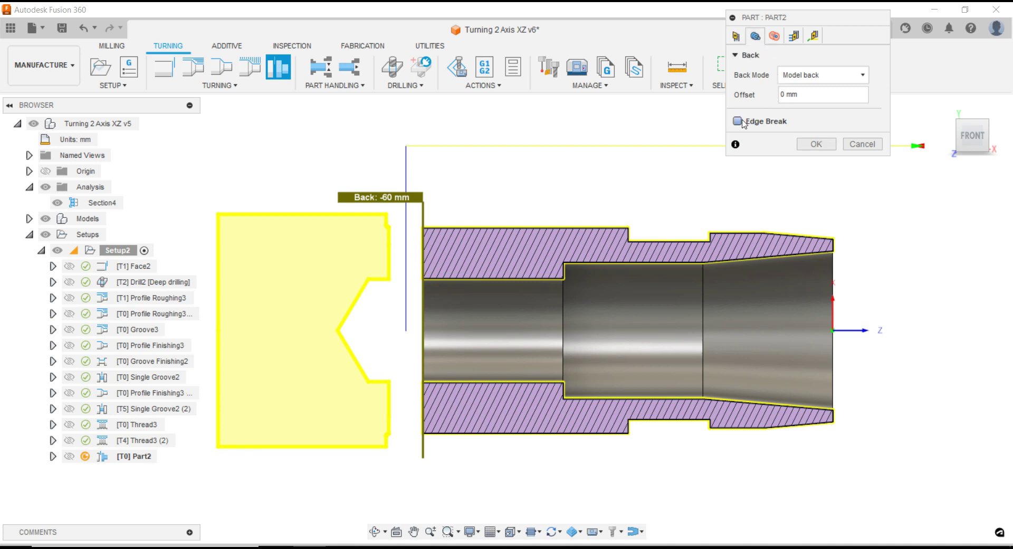
scroll(489, 202, "up", 2)
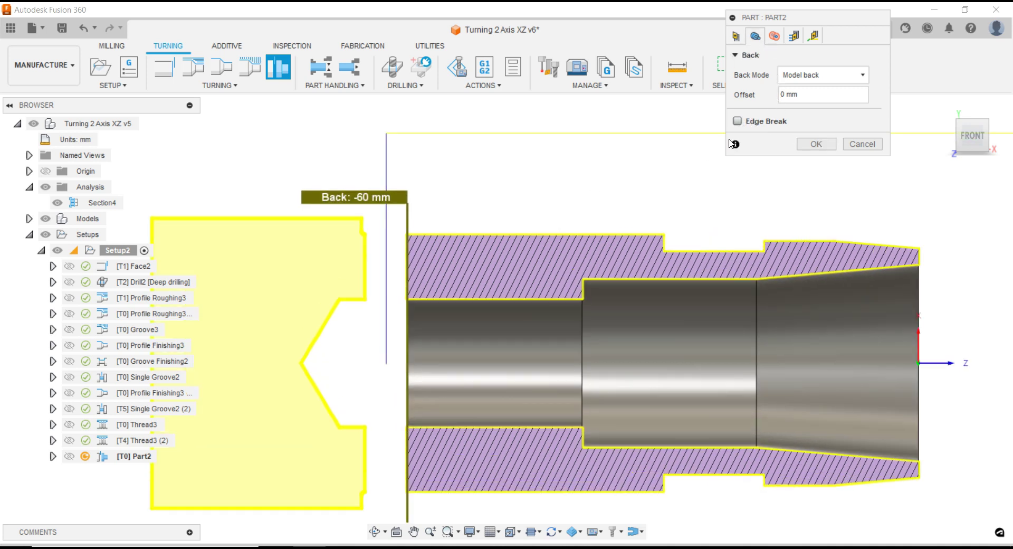
left_click(738, 121)
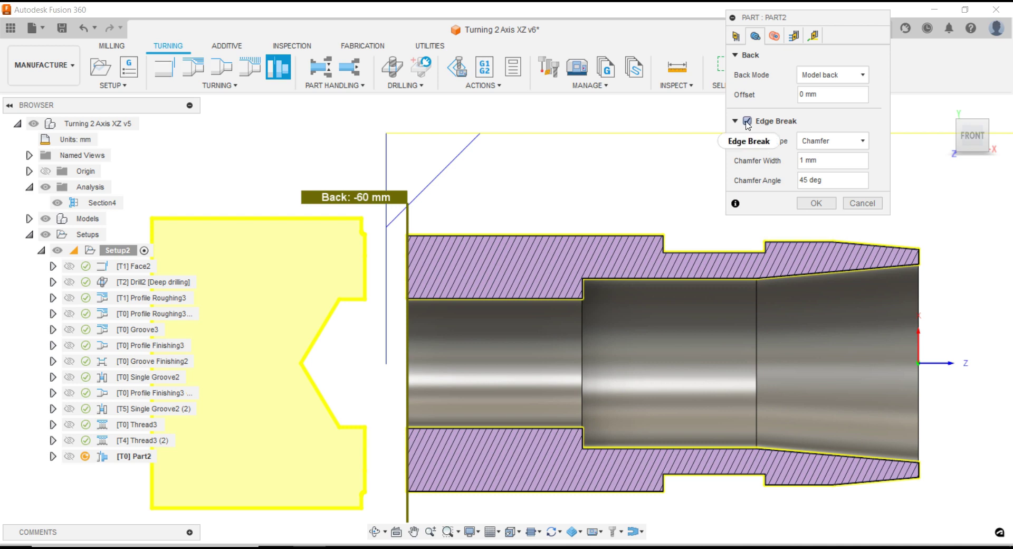
left_click(747, 121)
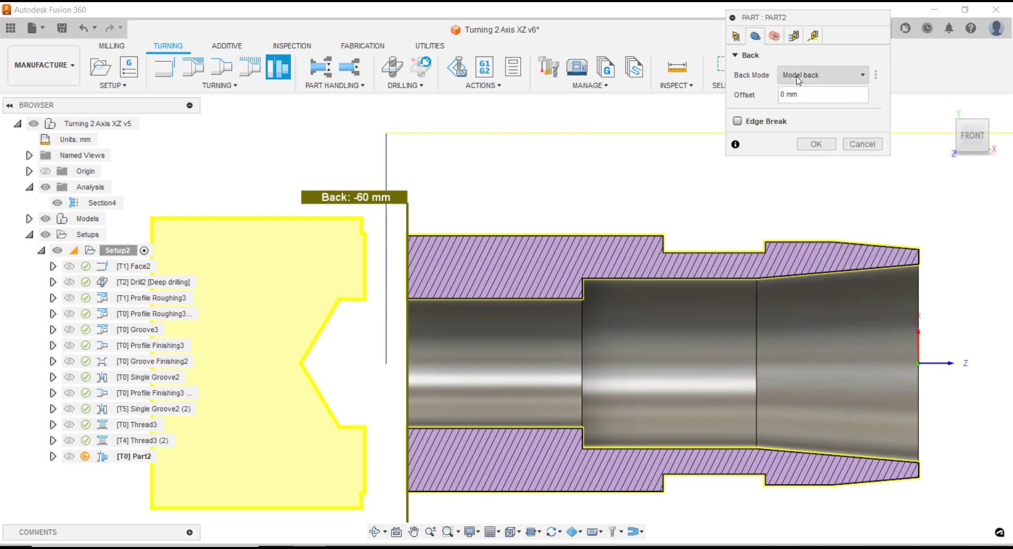
mouse_move(831, 74)
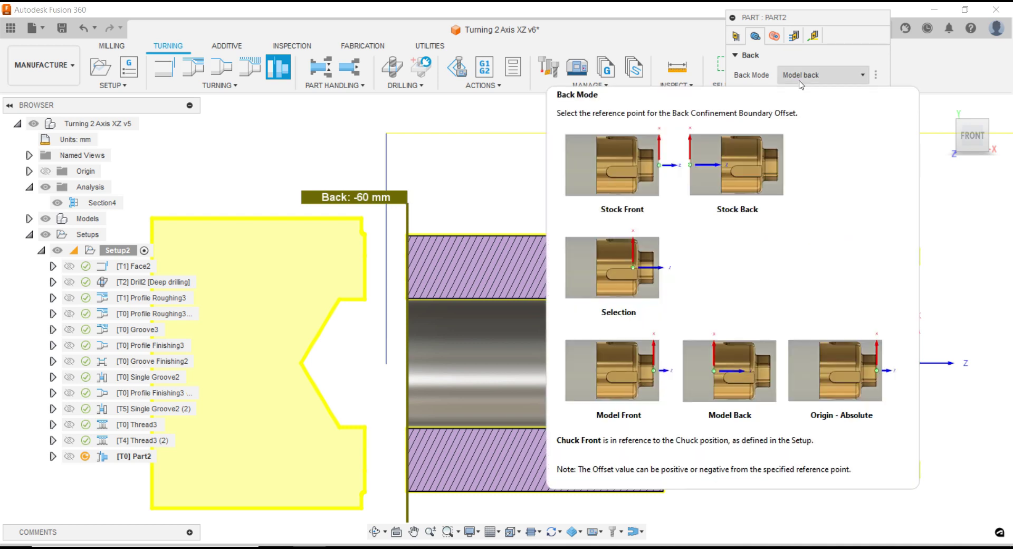
Set Part2's outer radius to Model OD and inner radius to Model ID with -1 mm offset
left_click(774, 36)
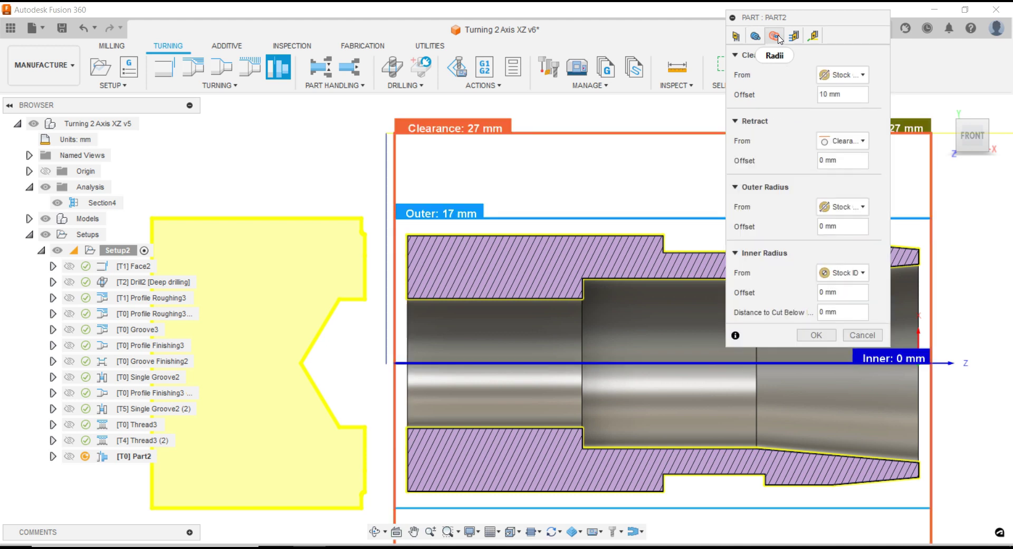
scroll(622, 176, "down", 2)
left_click(833, 209)
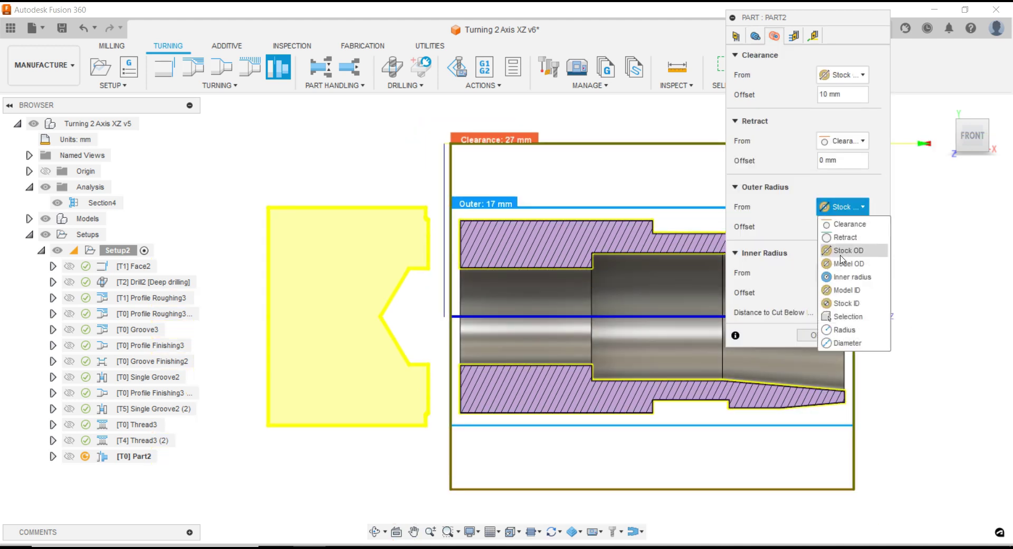
left_click(844, 262)
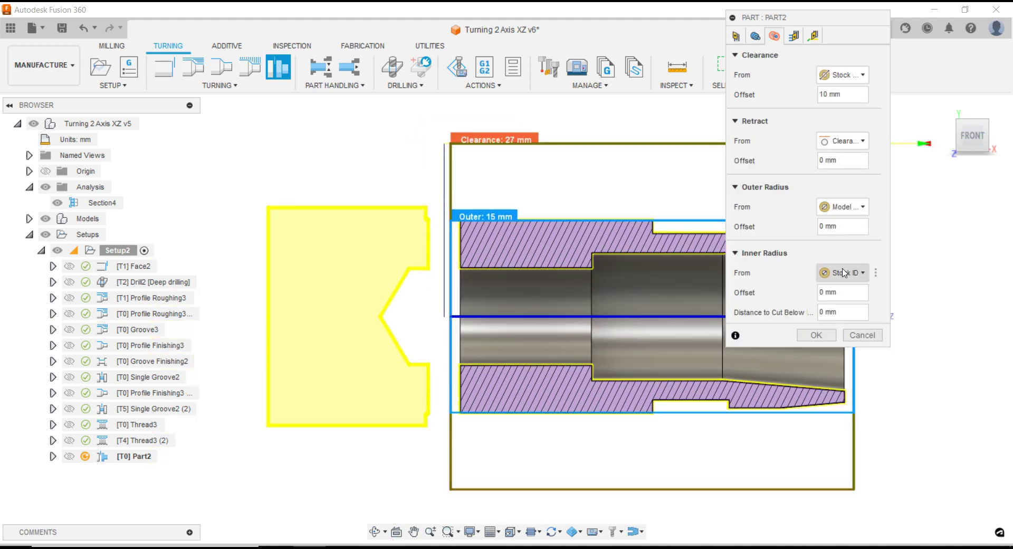
left_click(846, 274)
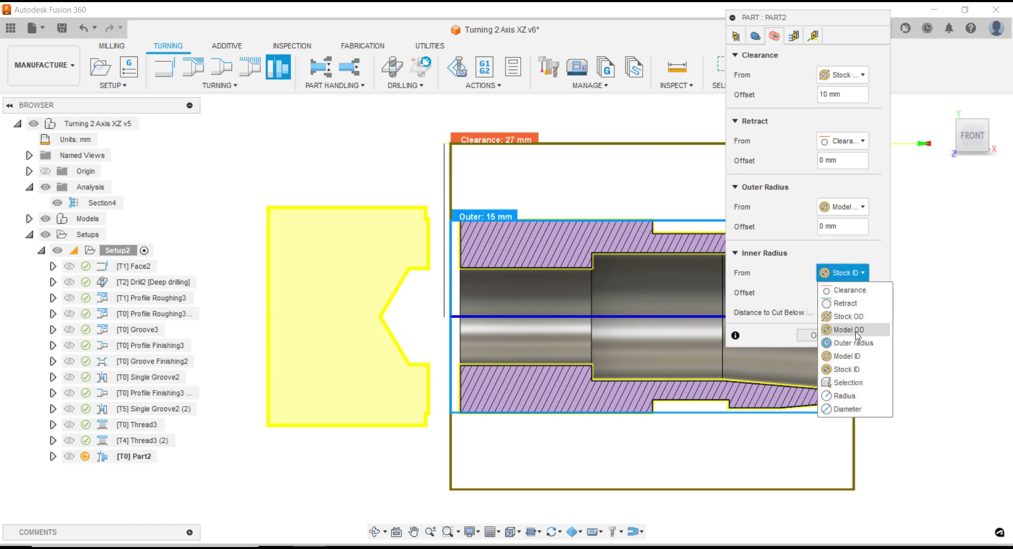
left_click(855, 360)
type("-1")
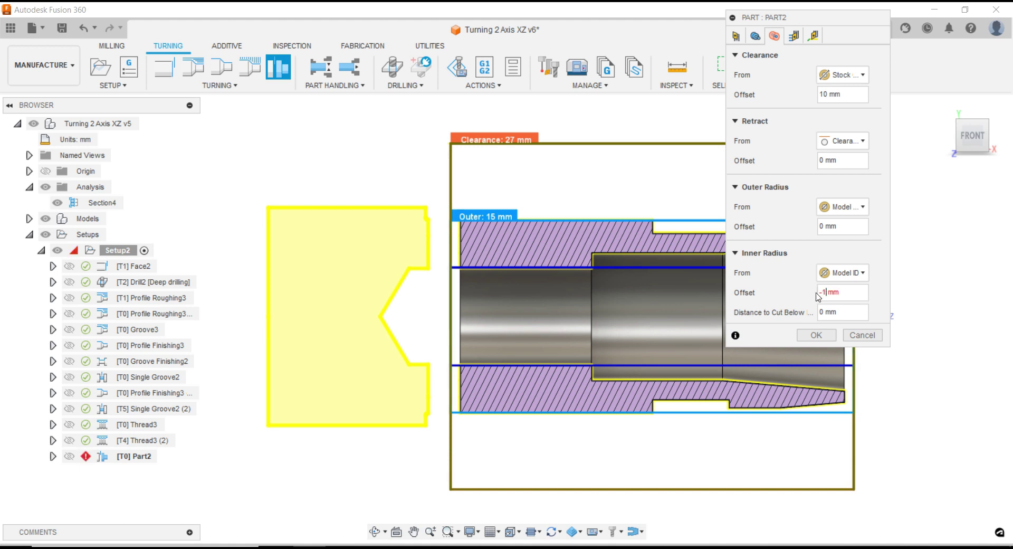
key("Return")
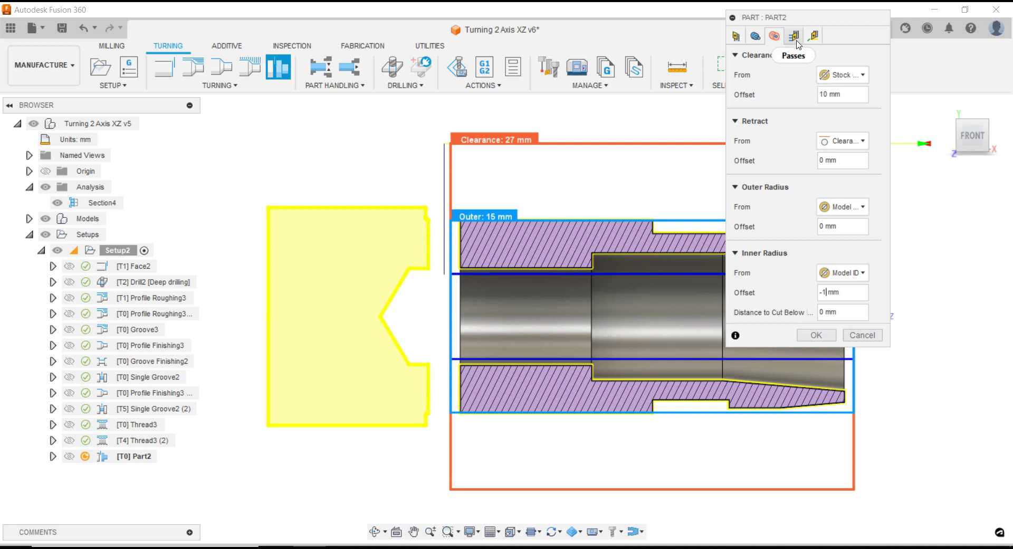
Enable pecking on Part2 with 1.5 mm peck depth and 1 mm retract, then generate it
left_click(796, 41)
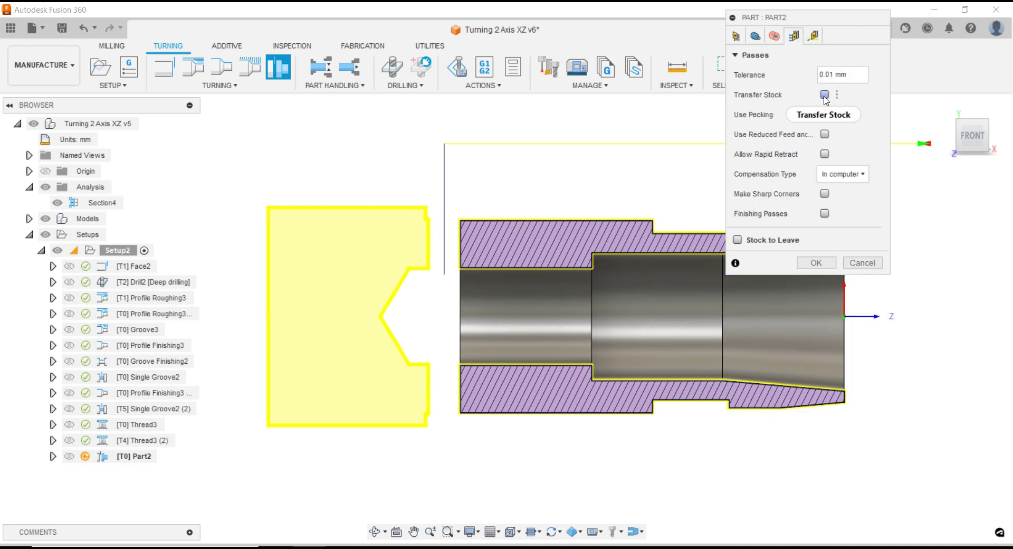
left_click(824, 114)
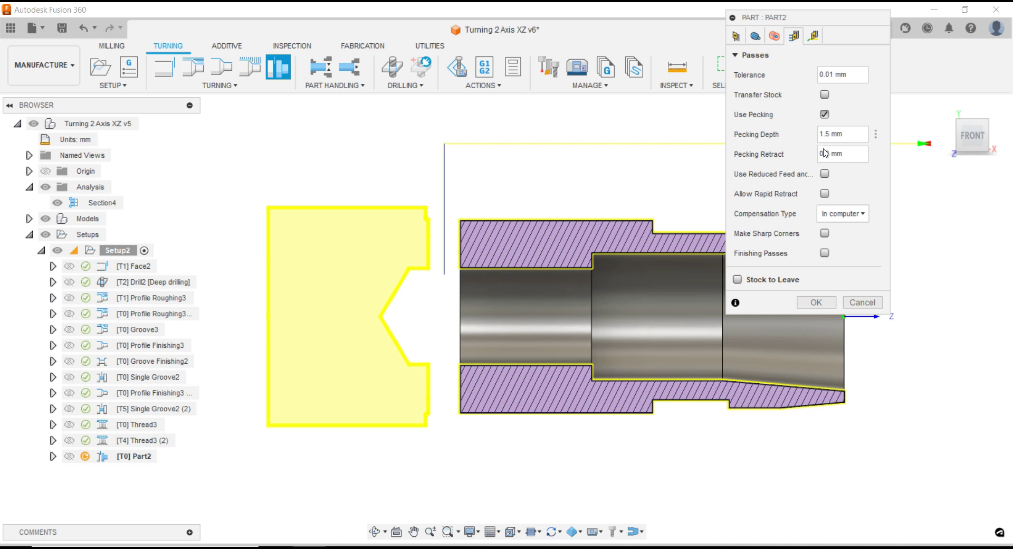
double_click(823, 150)
left_click(818, 305)
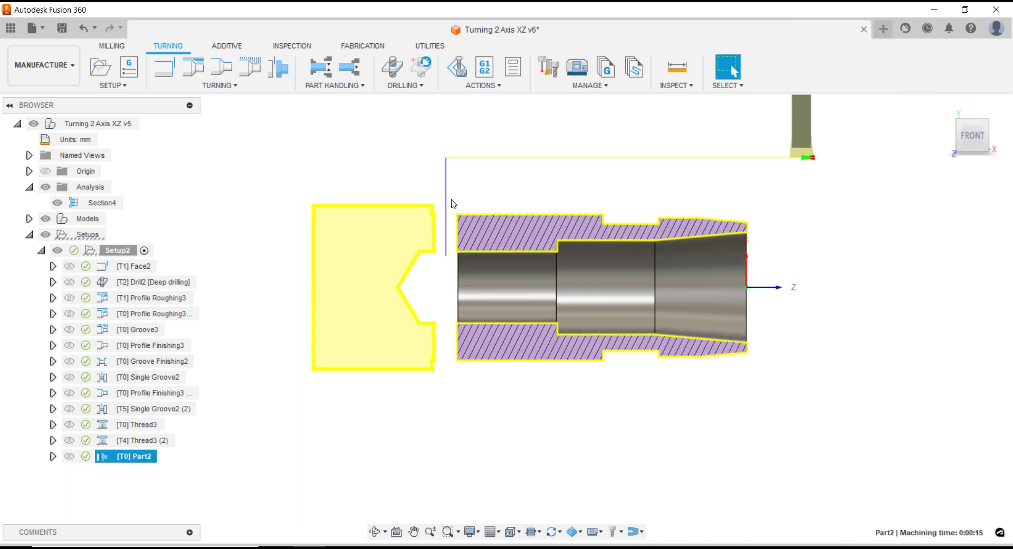
right_click(139, 457)
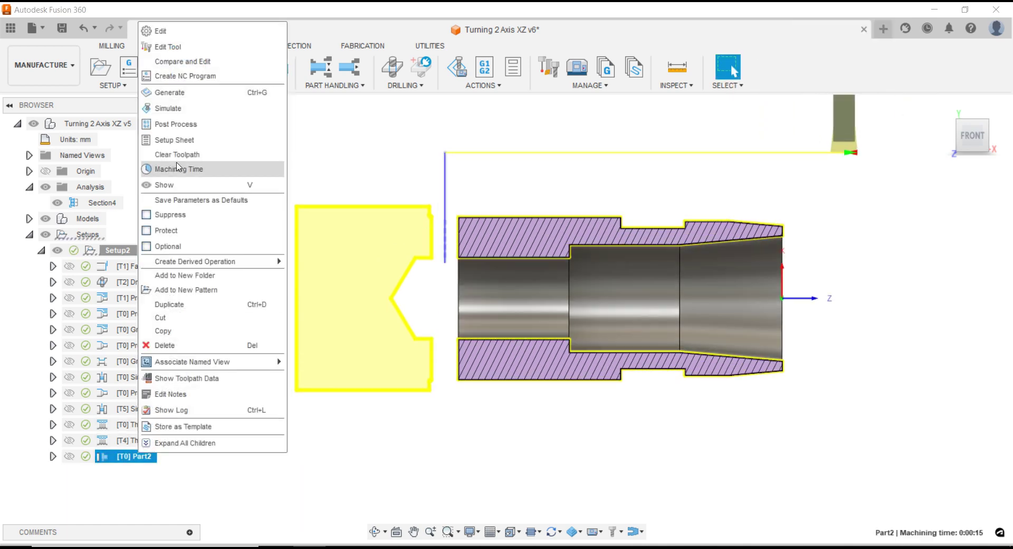
left_click(174, 110)
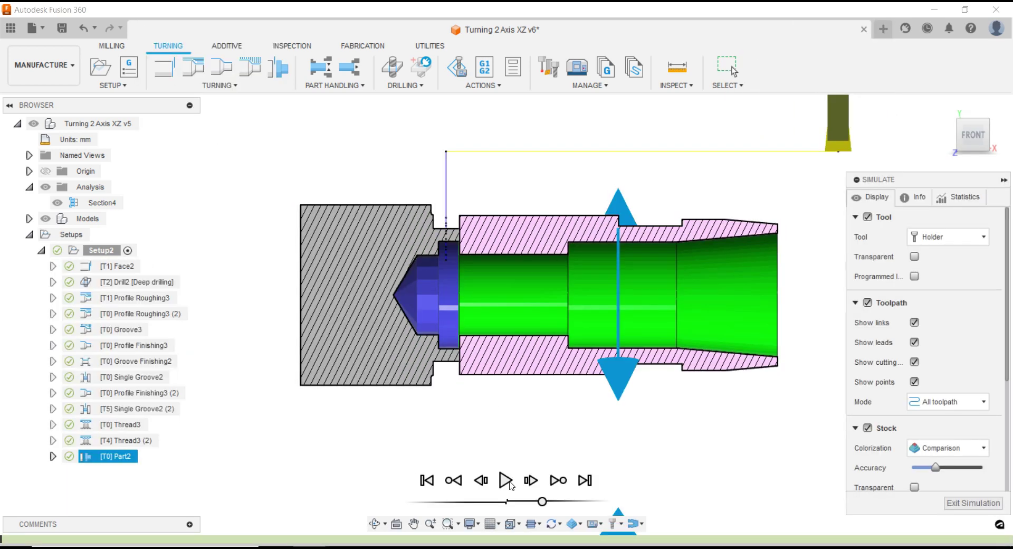
left_click(507, 481)
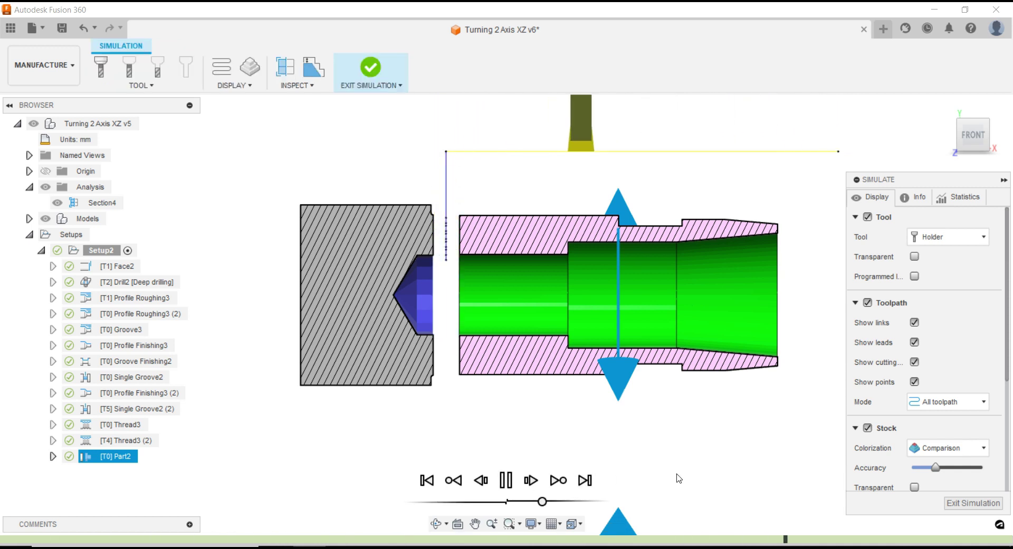
left_click(953, 504)
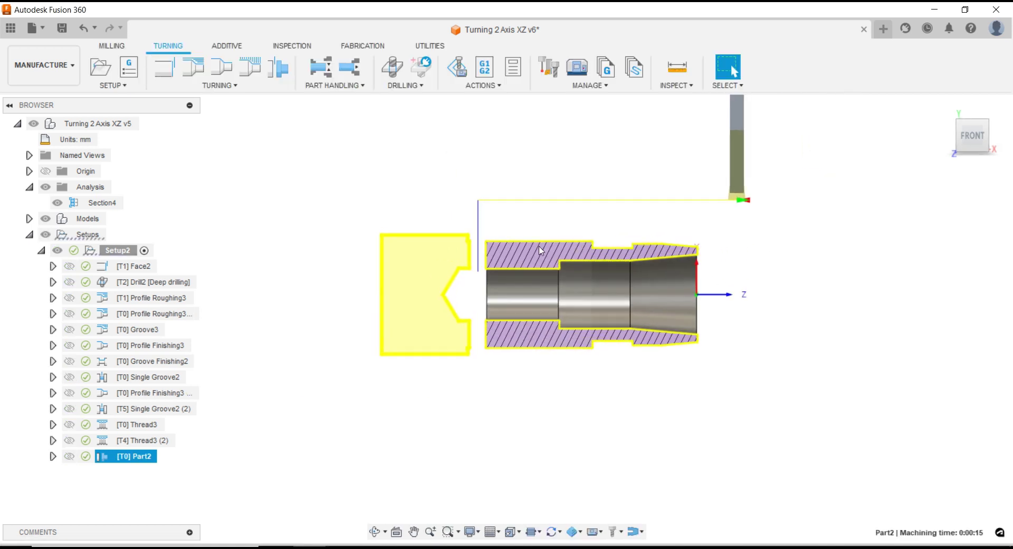
Turn on the canned cycle for the [T1] Profile Roughing3 operation and regenerate it
scroll(541, 233, "up", 2)
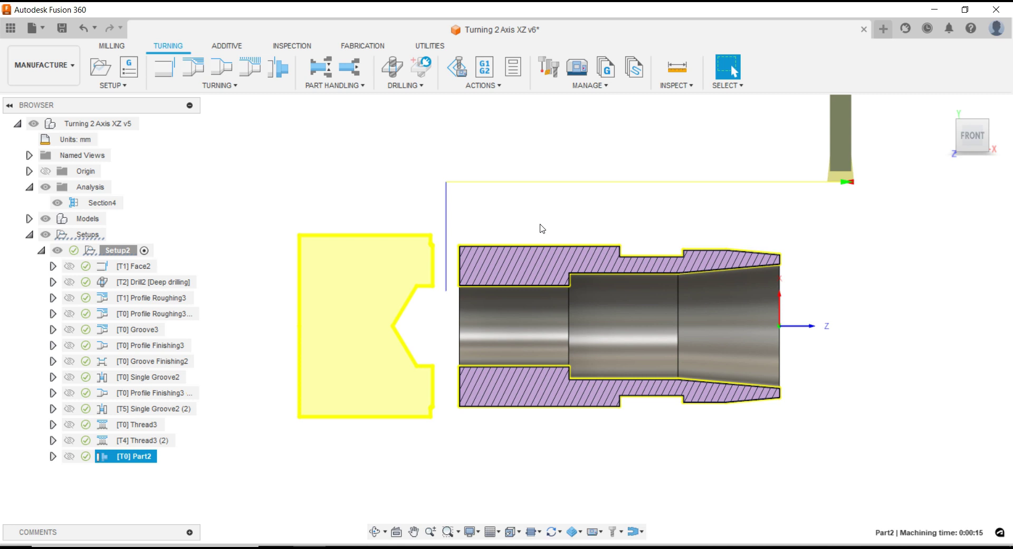
middle_click_drag(524, 244, 591, 276, "shift")
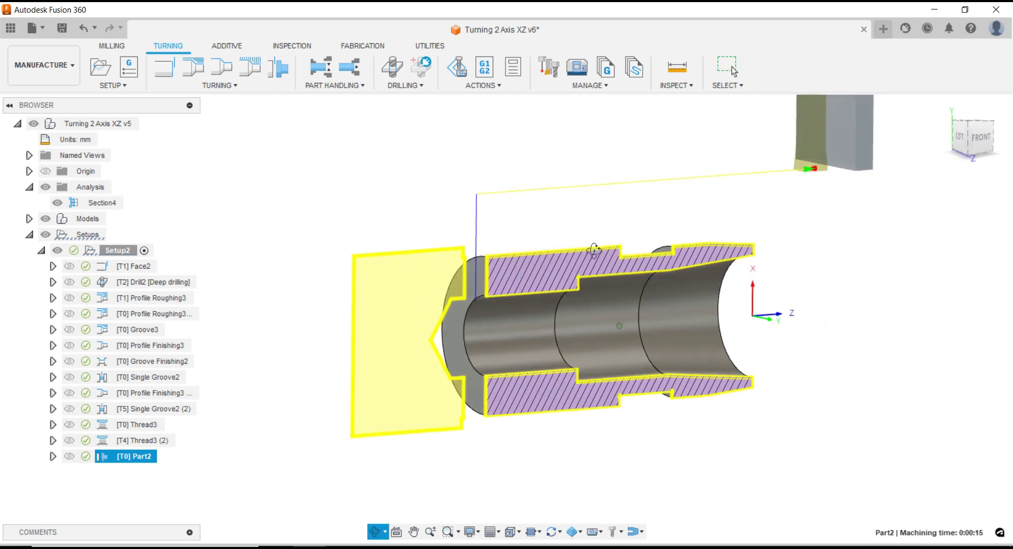
scroll(416, 223, "down", 2)
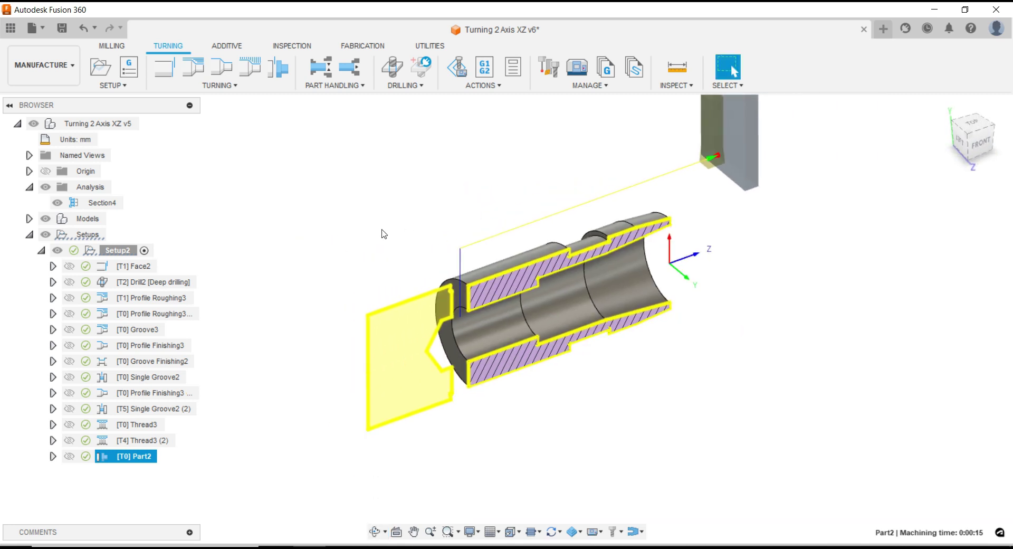
left_click(132, 282)
left_click(134, 298)
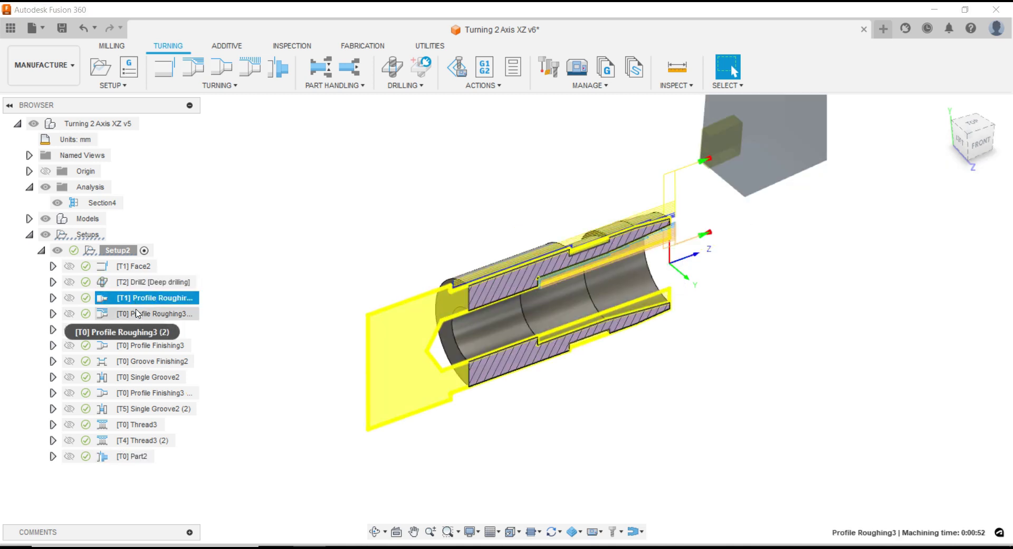
right_click(138, 297)
left_click(164, 9)
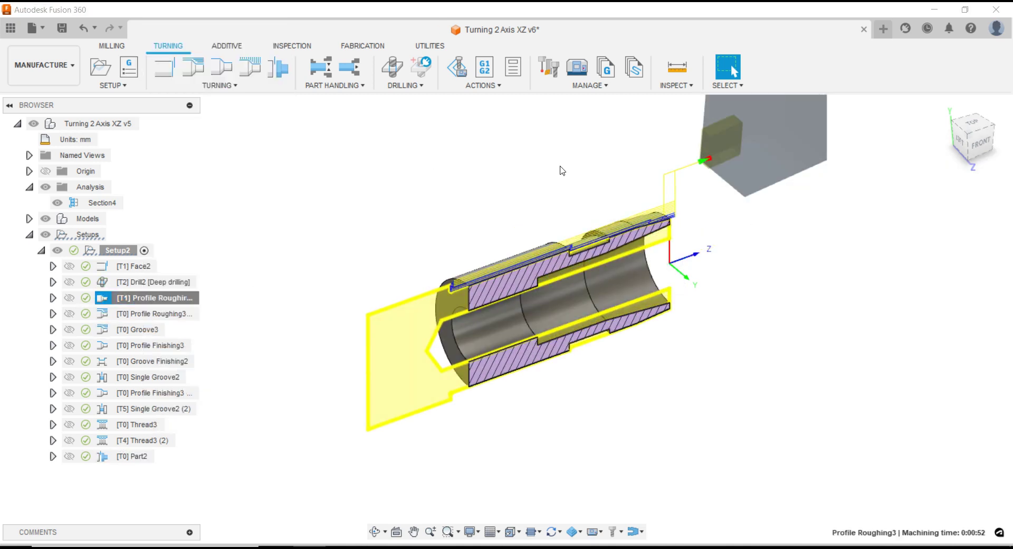
left_click(793, 36)
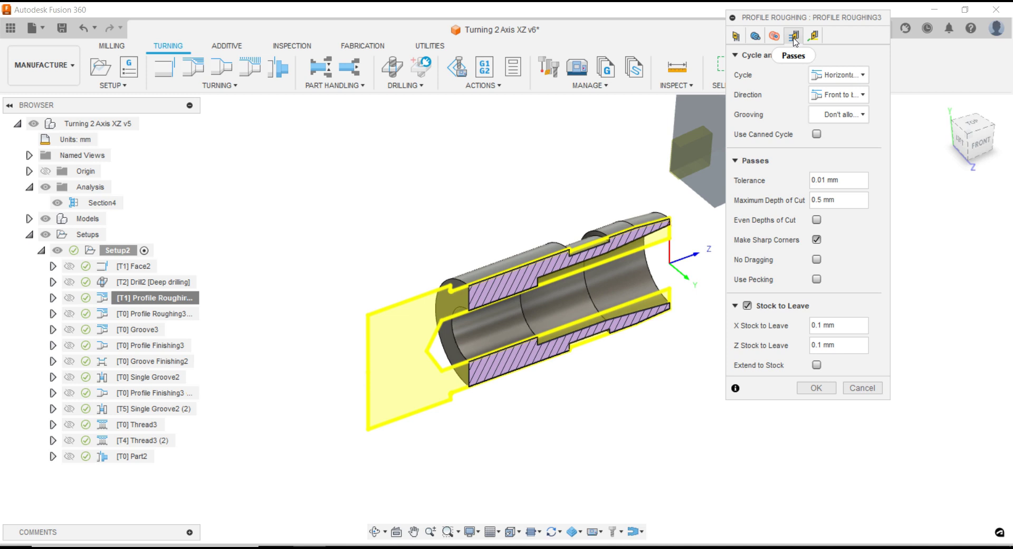
left_click(817, 134)
left_click(816, 309)
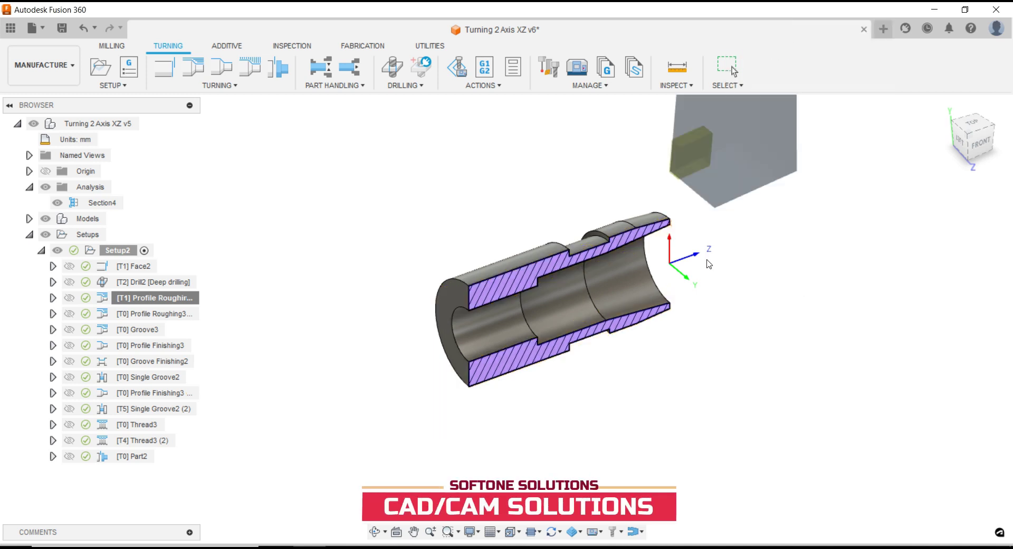
Turn on the canned cycle for the second Profile Roughing3 operation and regenerate it
left_click(155, 314)
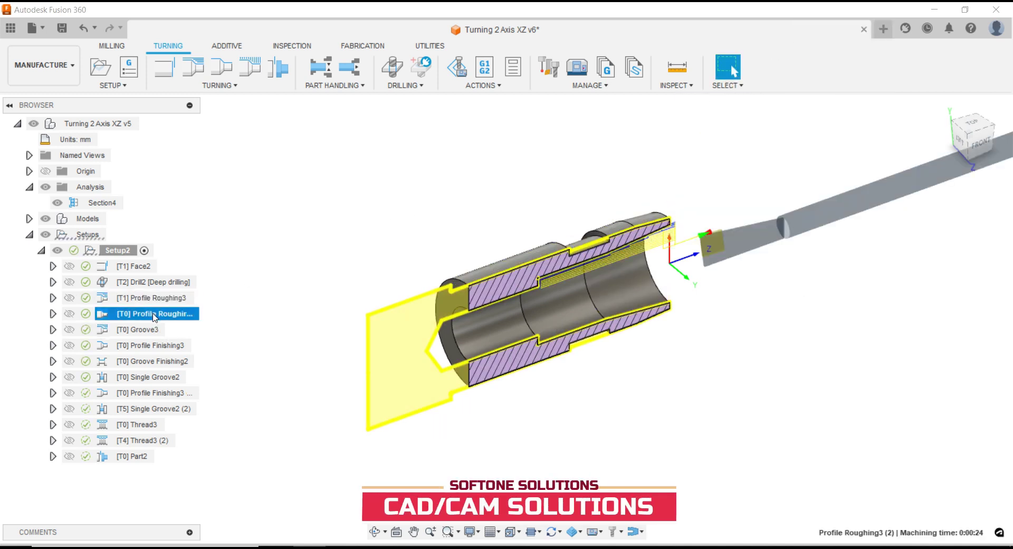
right_click(155, 315)
left_click(174, 10)
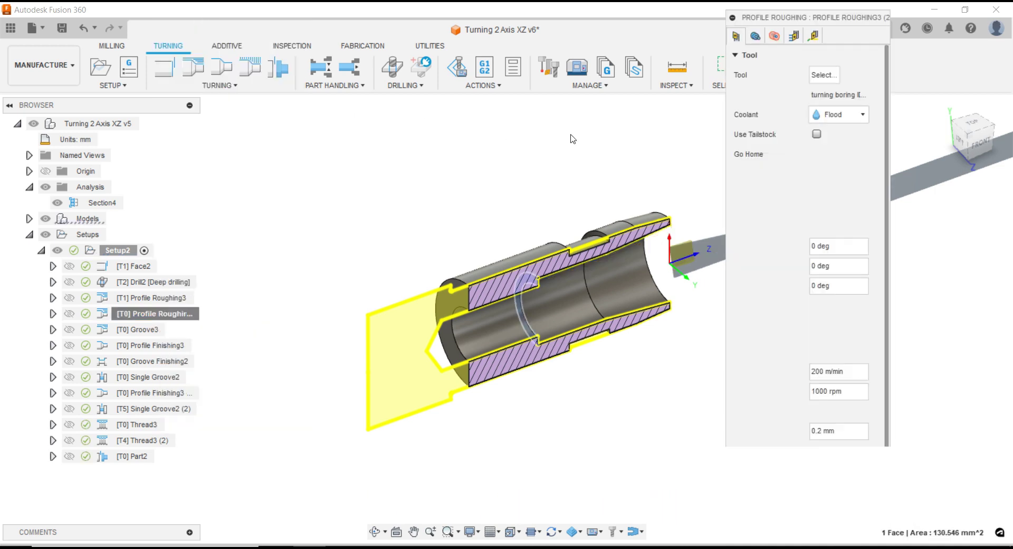
left_click(793, 36)
left_click(817, 134)
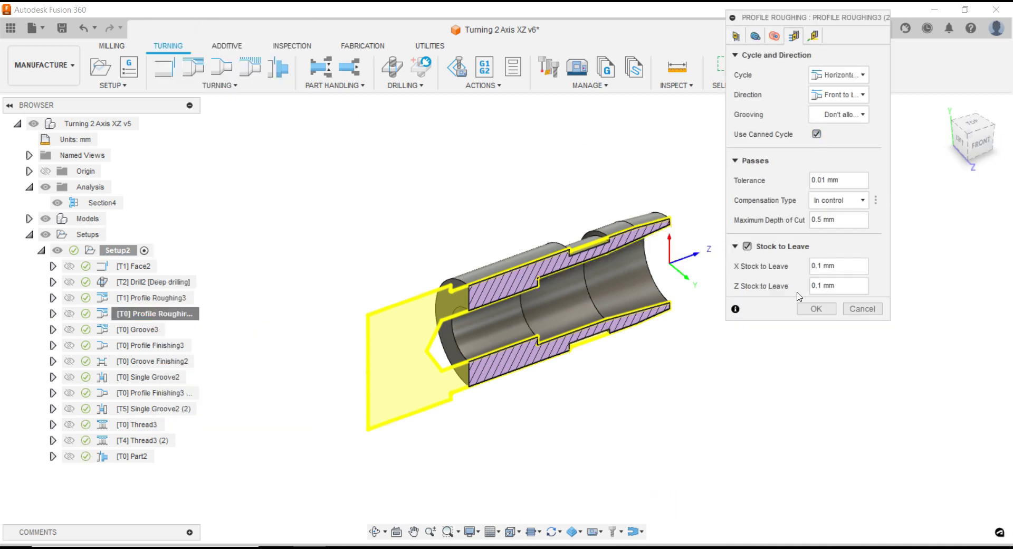
left_click(815, 309)
left_click(141, 329)
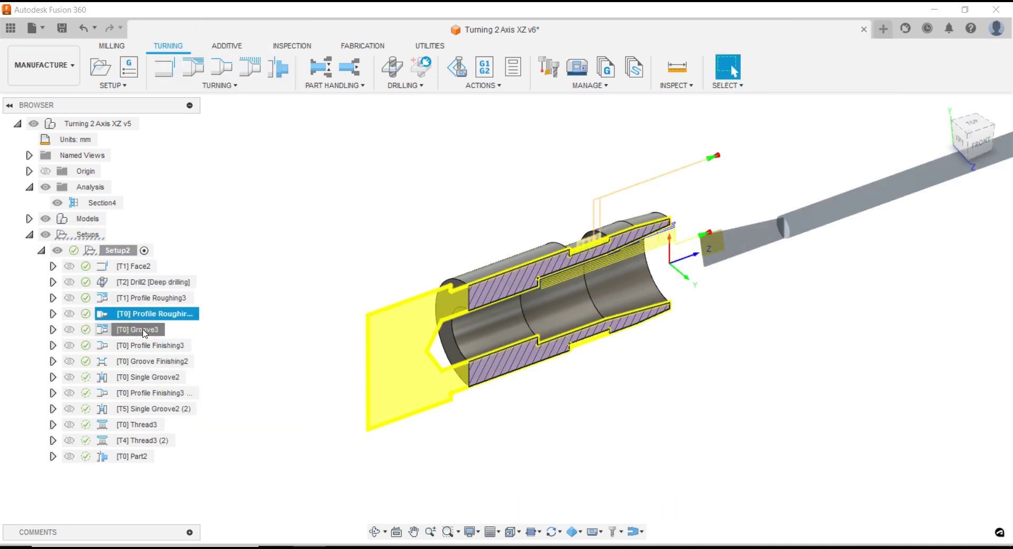
left_click(147, 346)
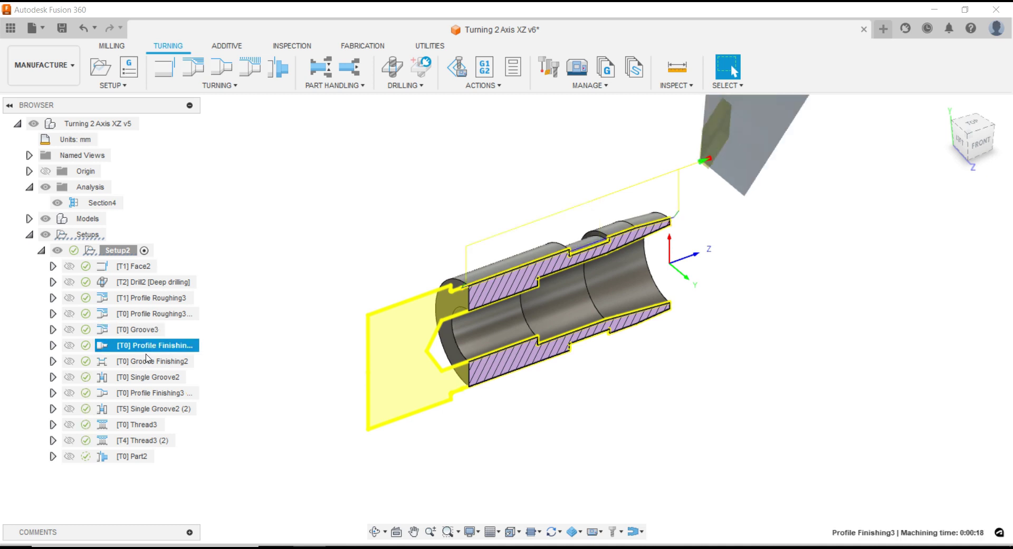
left_click(148, 361)
left_click(150, 376)
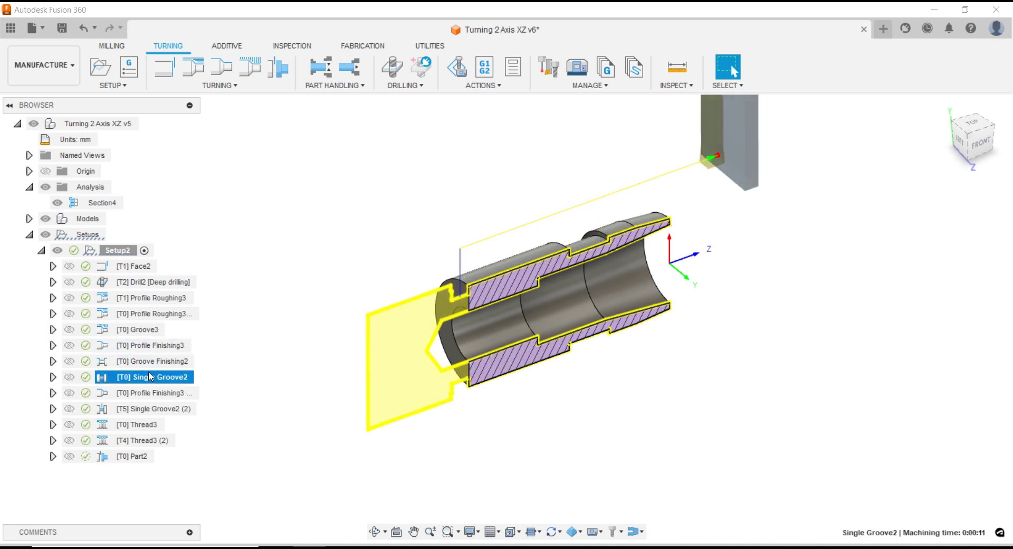
left_click(152, 392)
left_click(154, 408)
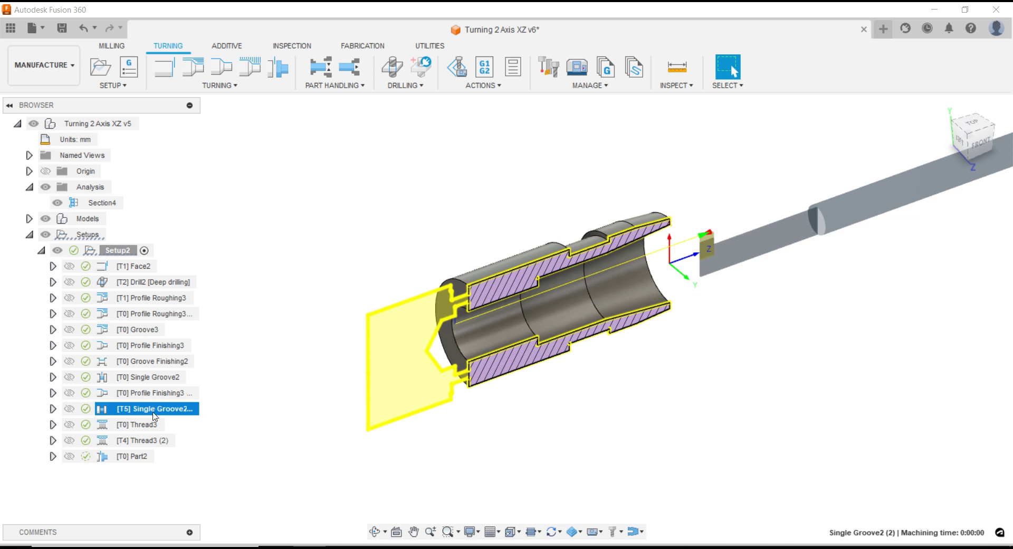
left_click(142, 425)
left_click(148, 440)
left_click(134, 457)
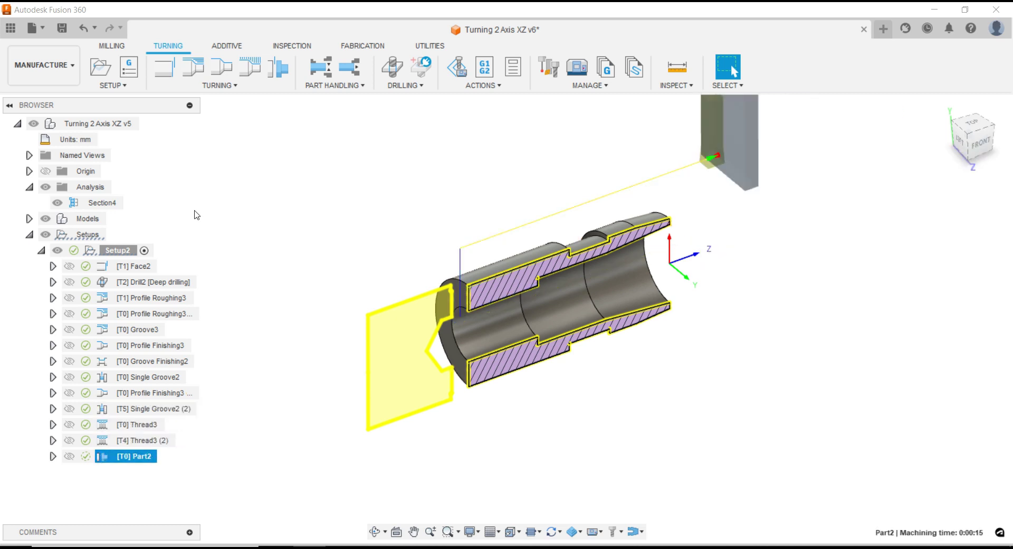
left_click(981, 143)
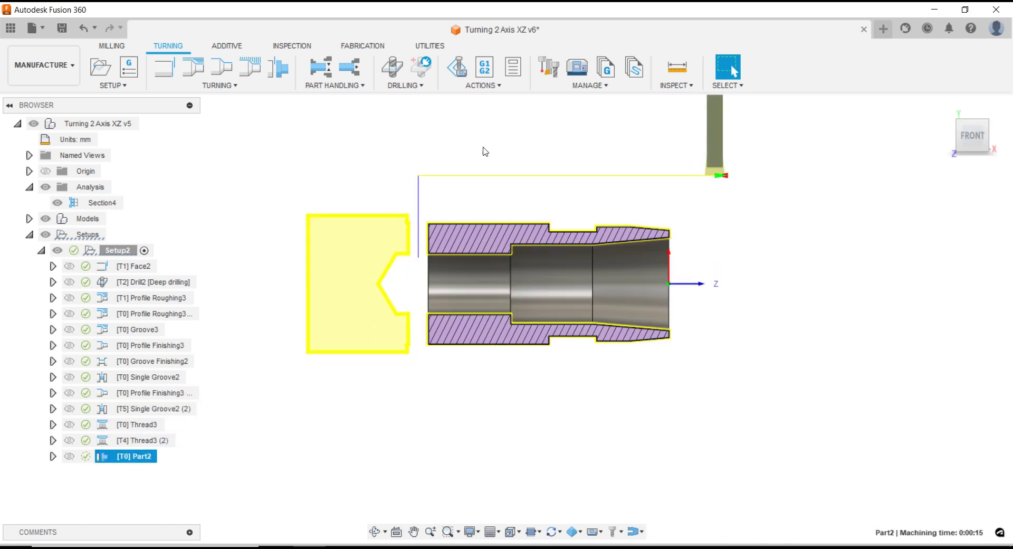
scroll(477, 166, "up", 2)
middle_click_drag(478, 162, 538, 192, "shift")
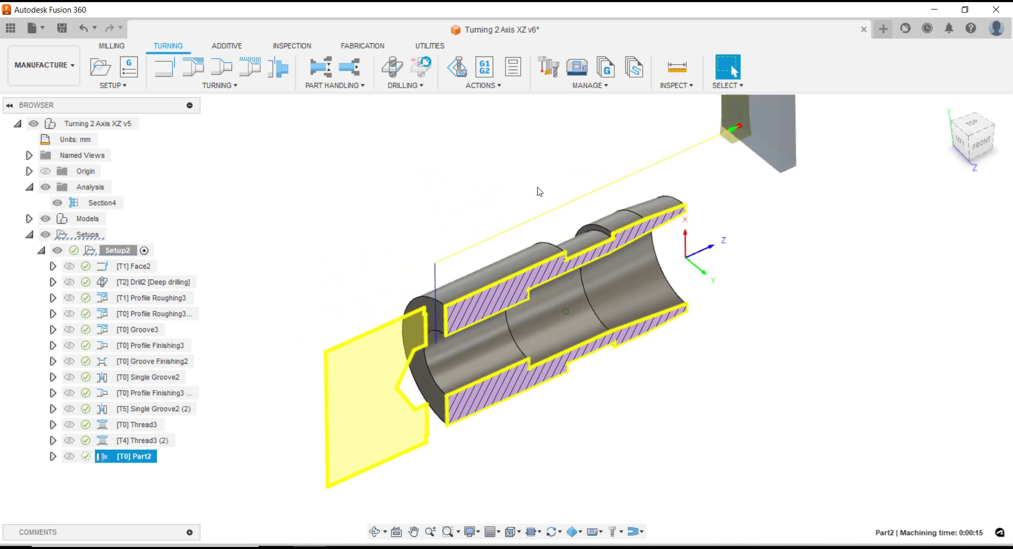
left_click(109, 254)
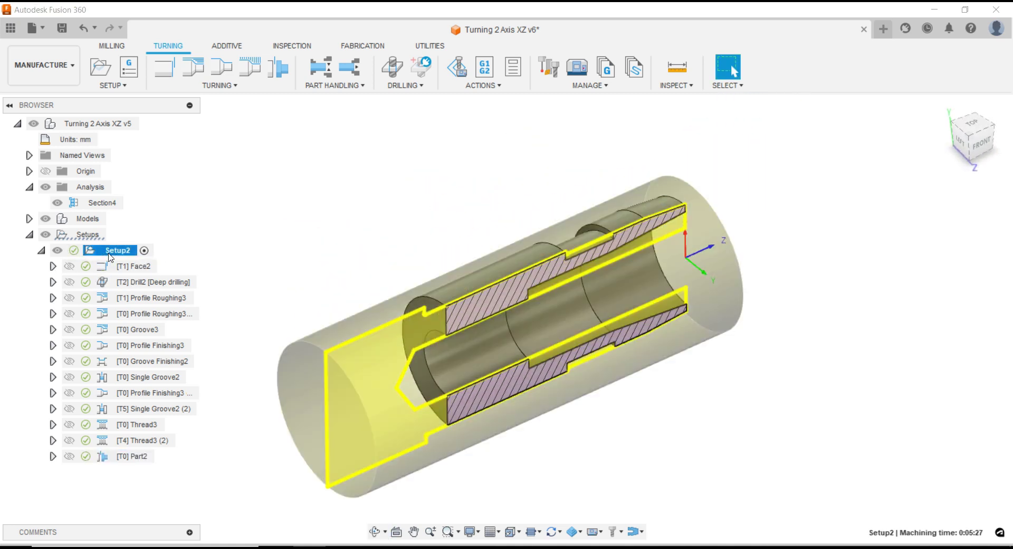
scroll(515, 201, "down", 2)
scroll(520, 201, "up", 1)
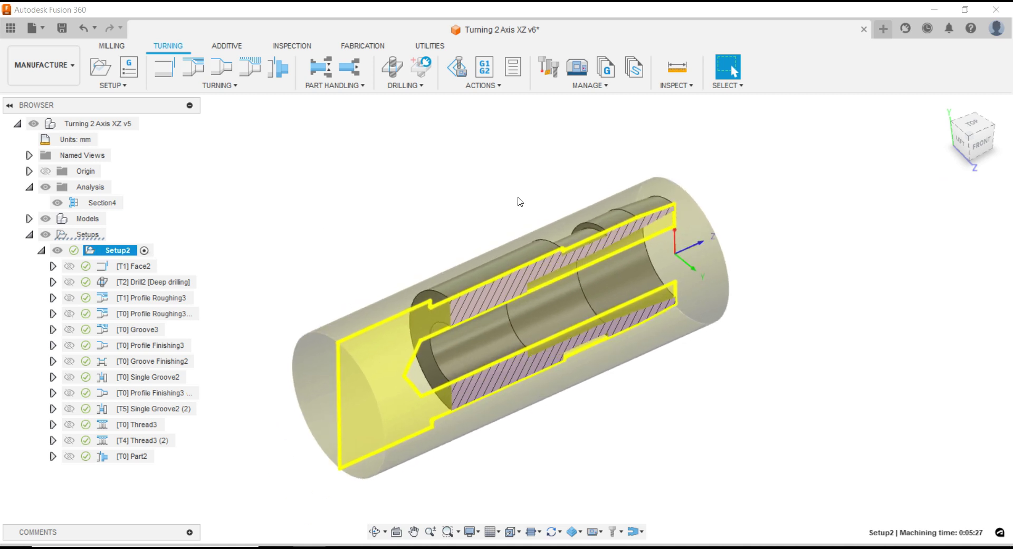
key("Escape")
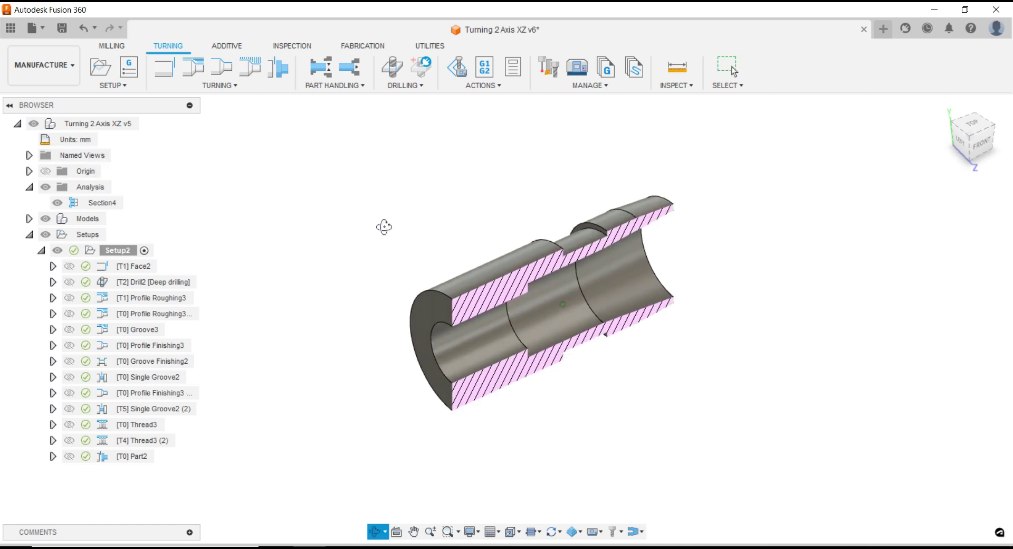
Show the toolpaths of every operation from Face2 through Part2
left_click(72, 270)
left_click(69, 266)
left_click(69, 281)
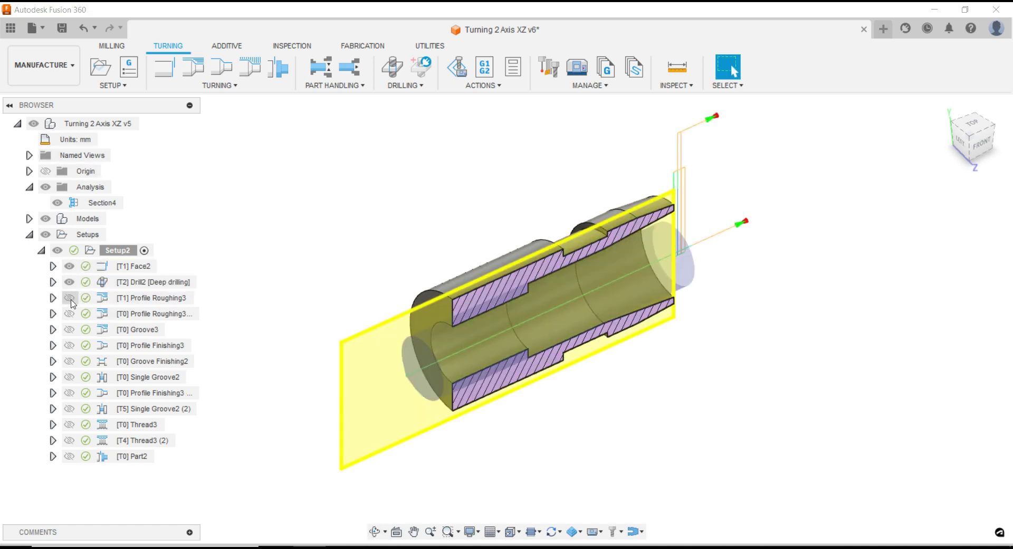
left_click(69, 298)
left_click(69, 313)
left_click(69, 329)
left_click(69, 346)
left_click(69, 361)
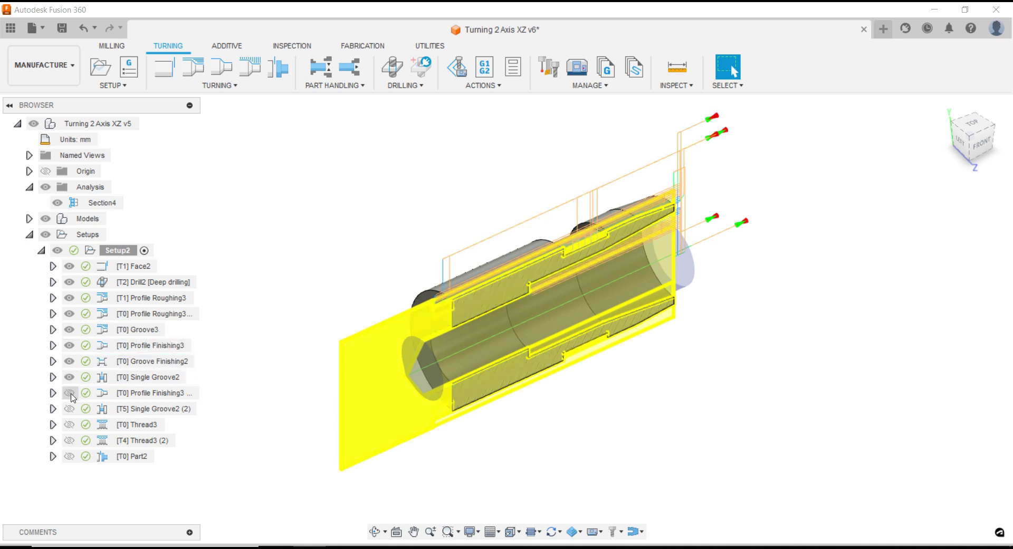
left_click(69, 377)
left_click(69, 393)
left_click(69, 408)
left_click(69, 440)
left_click(69, 456)
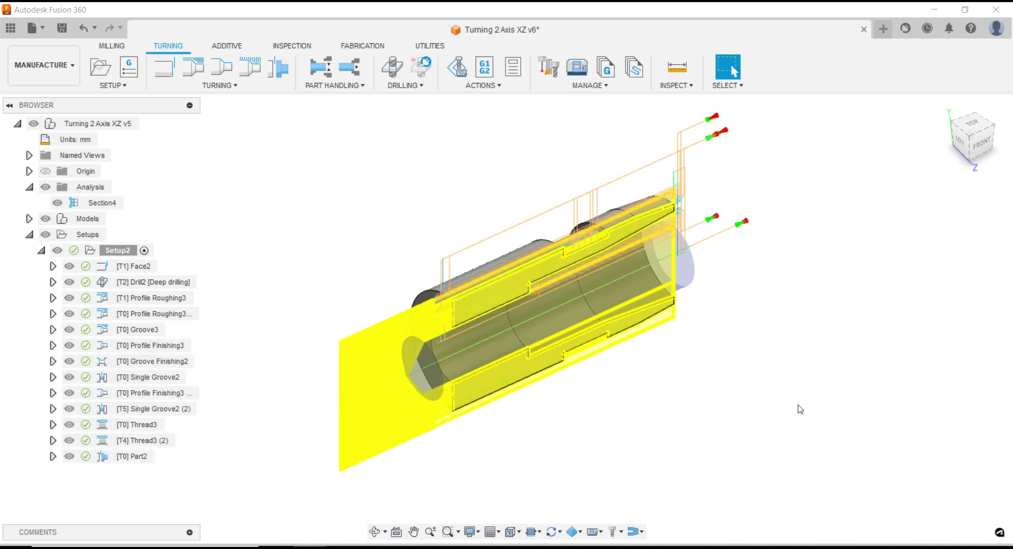
Preview the Face2 and Part2 toolpaths and check the total machining time
left_click(136, 267)
left_click(416, 217)
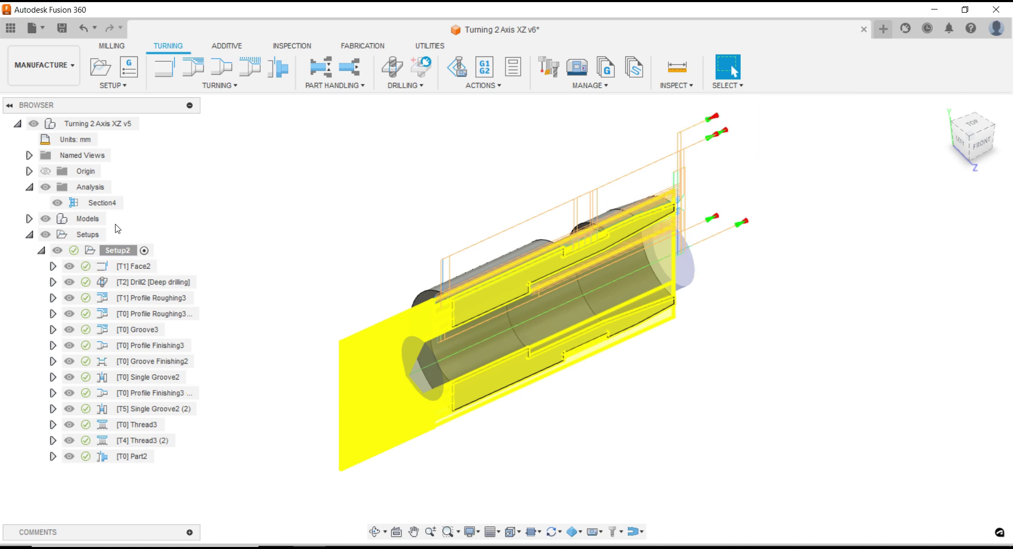
left_click(87, 218)
left_click(88, 235)
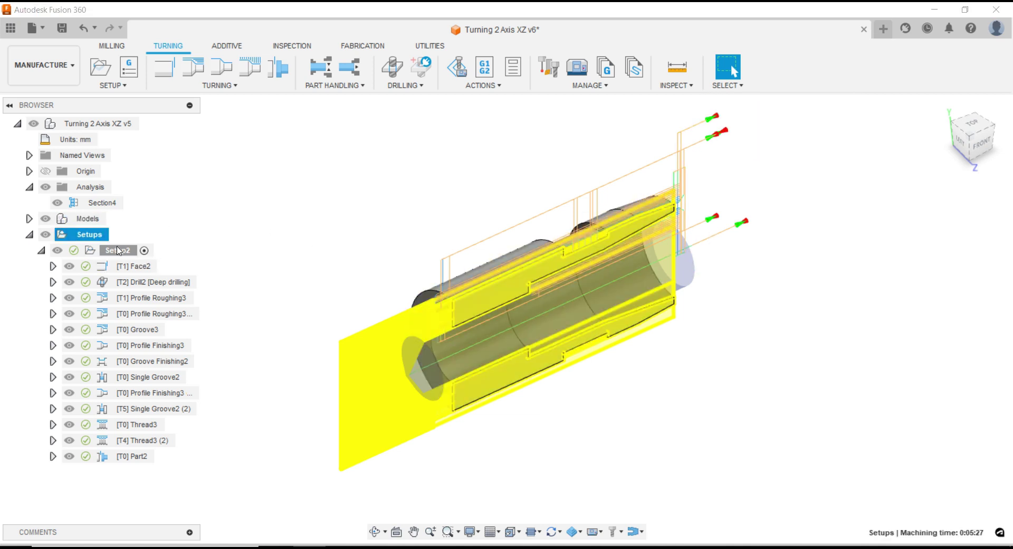
left_click(133, 457)
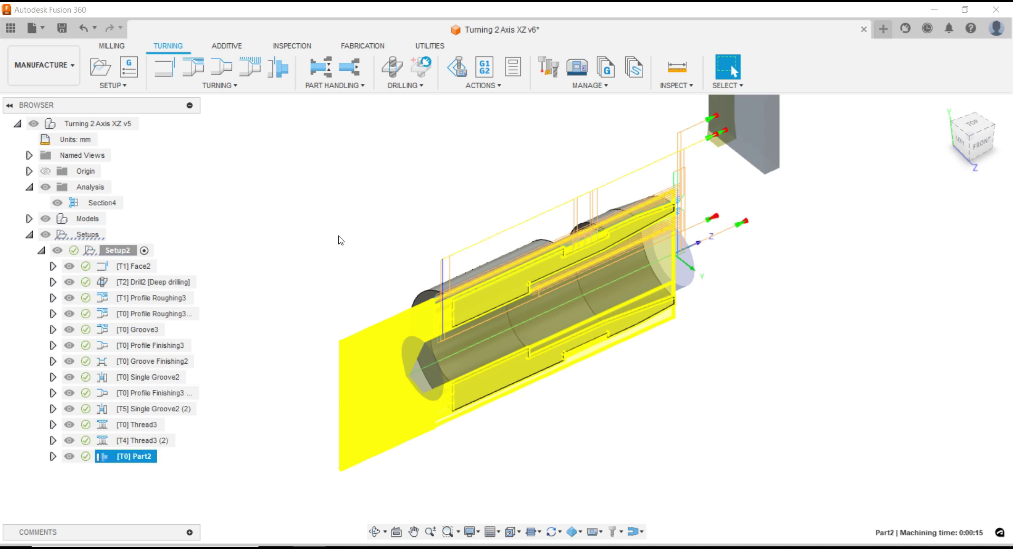
left_click(342, 233)
Orbit around the sectioned part, briefly hiding and restoring the section cut
middle_click_drag(496, 270, 783, 270, "shift")
left_click(58, 203)
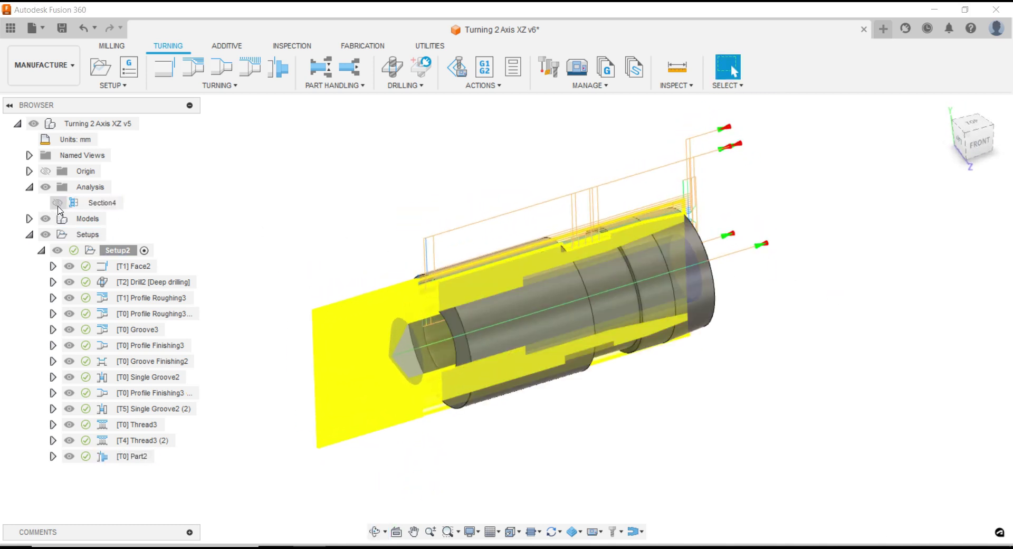
left_click(57, 203)
middle_click_drag(391, 228, 395, 219, "shift")
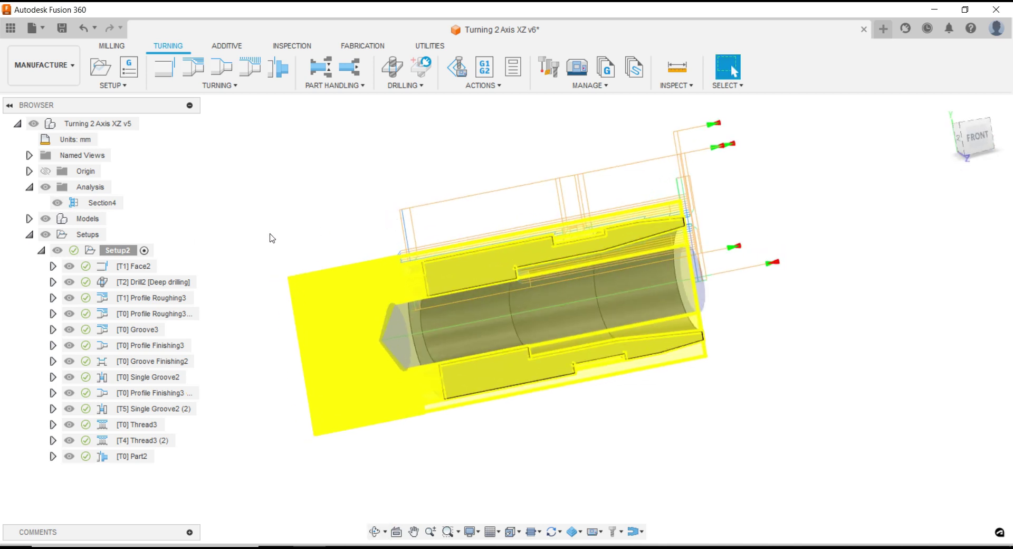
left_click(50, 174)
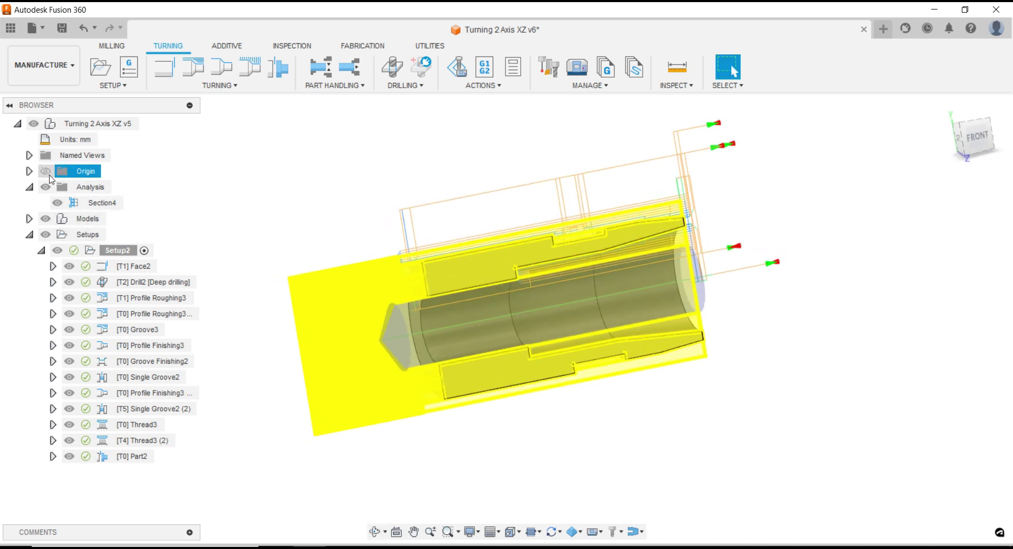
middle_click_drag(440, 235, 470, 253, "shift")
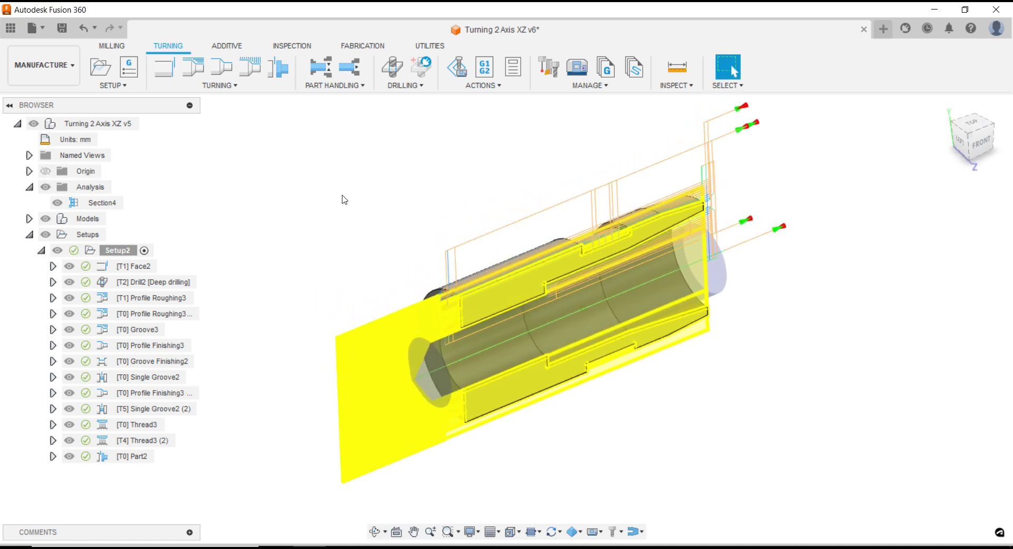
middle_click_drag(375, 227, 409, 218, "shift")
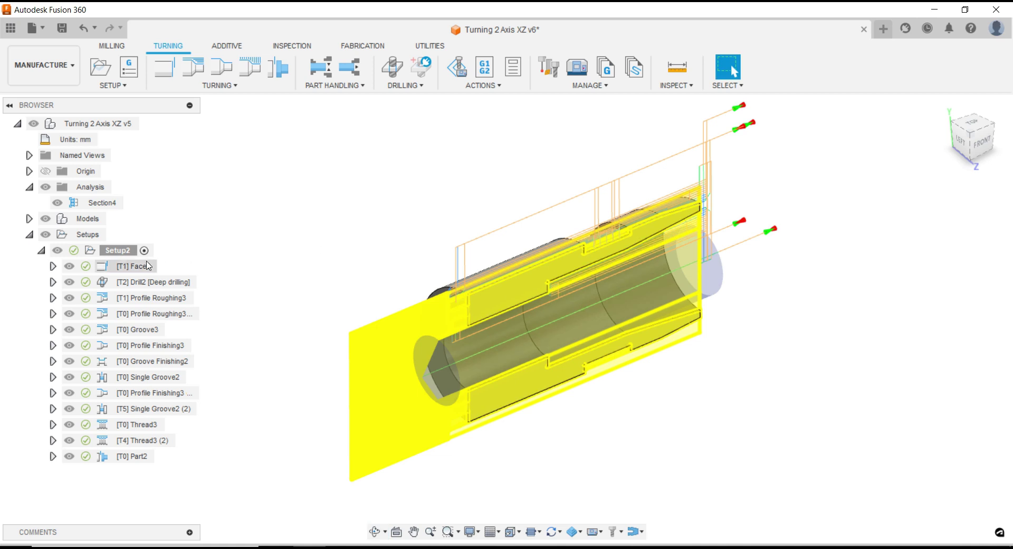
Preview Drill2 and Thread3 (2), then select all operations from Face2 to Part2
left_click(148, 282)
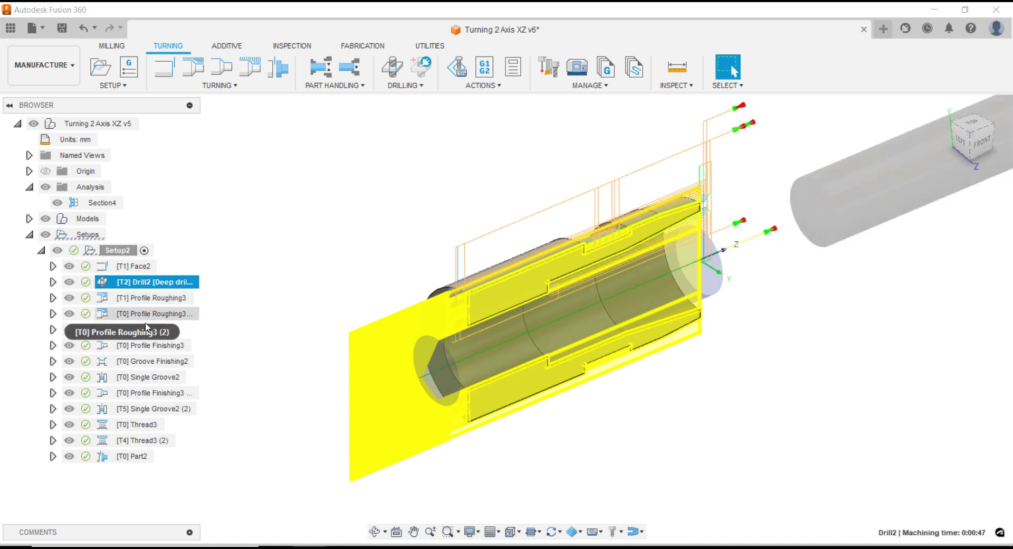
left_click(145, 441)
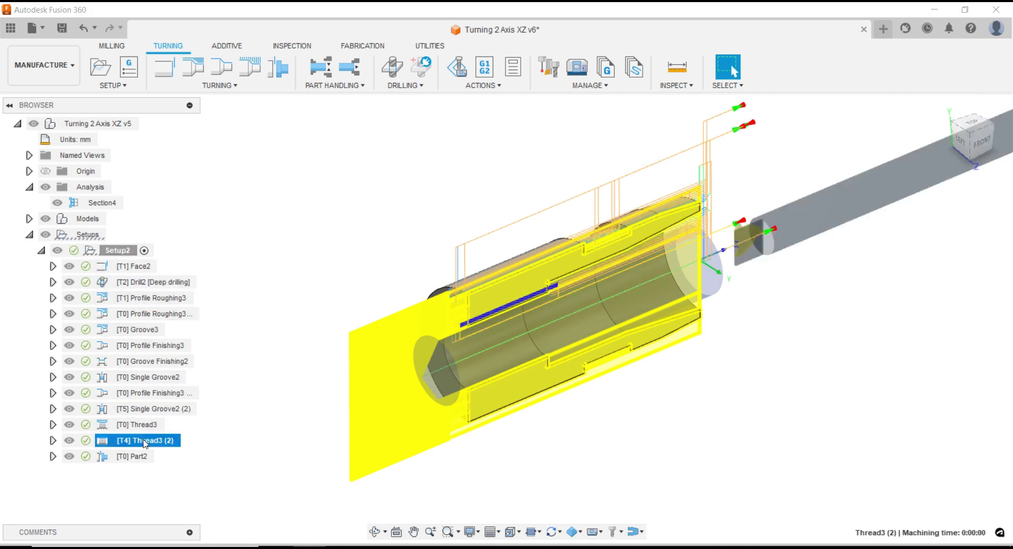
left_click(57, 251)
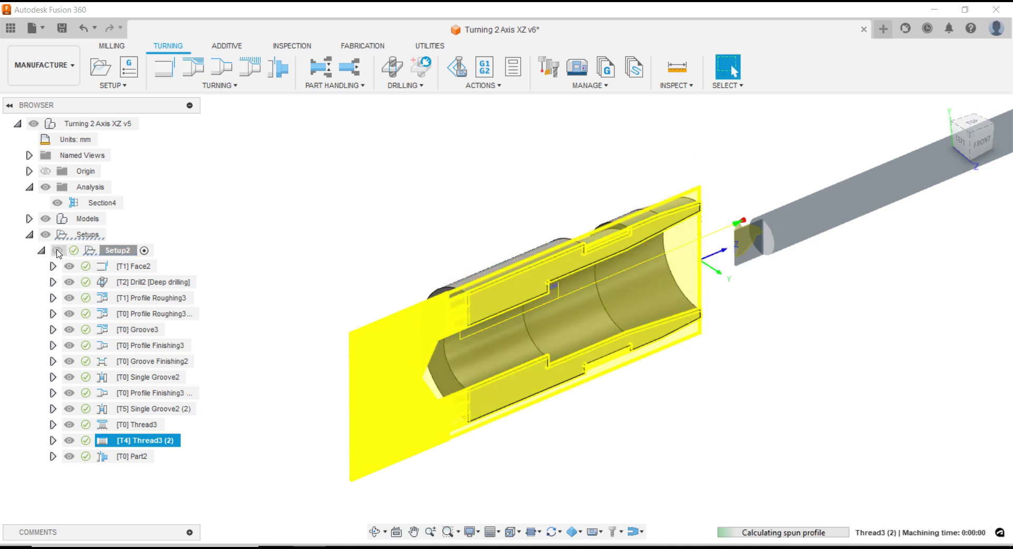
left_click(127, 266)
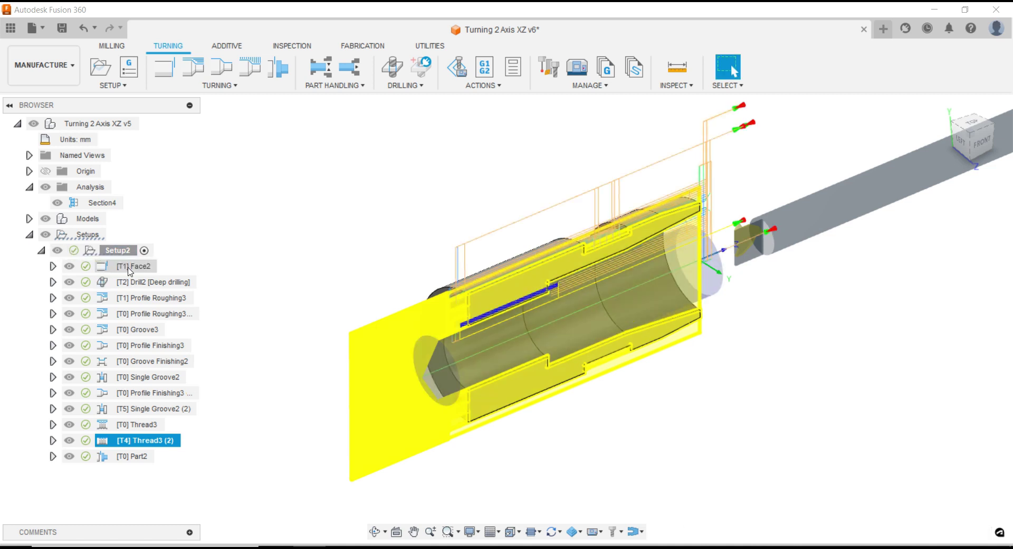
left_click(145, 459, "shift")
right_click(146, 459)
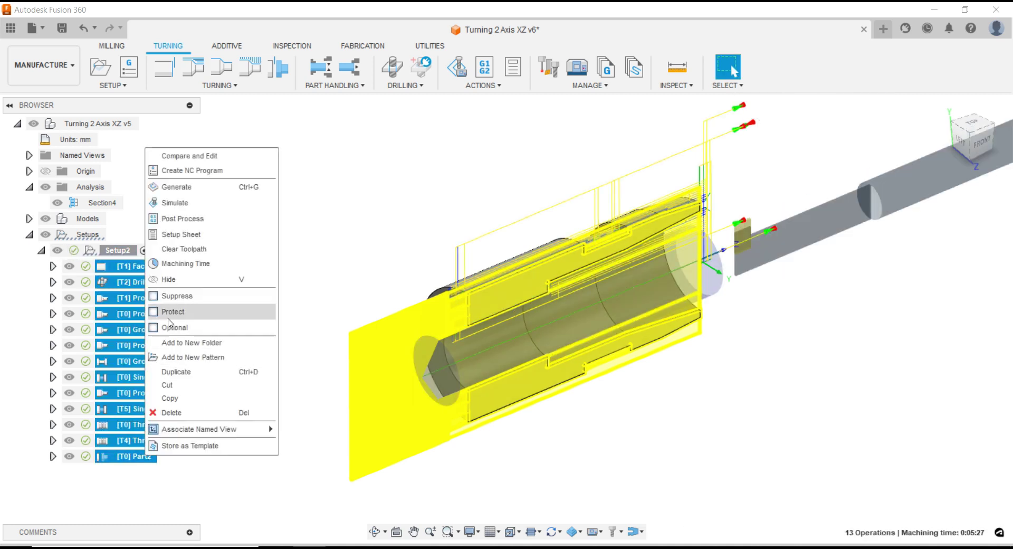
Hide the toolpaths of all selected operations
left_click(174, 279)
left_click(363, 232)
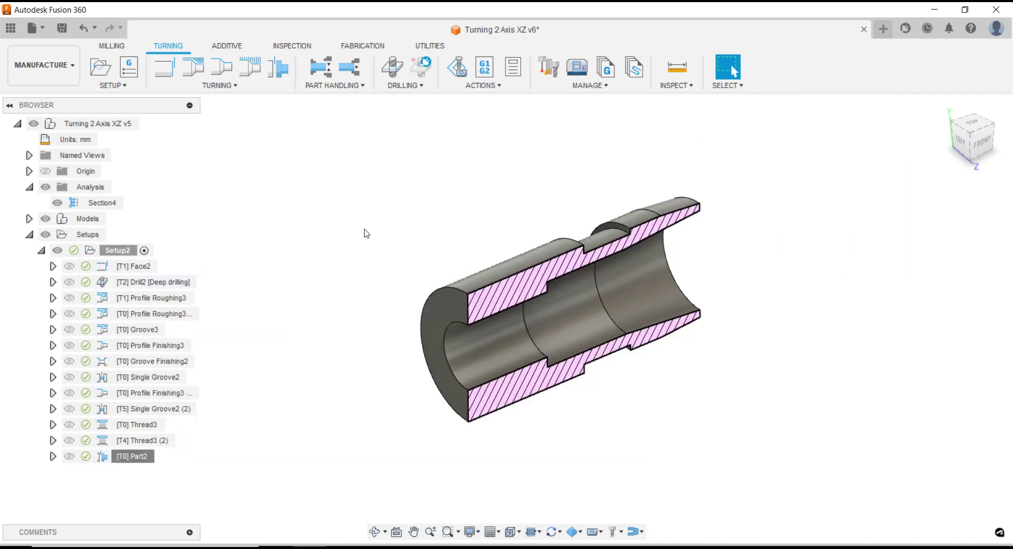
scroll(407, 267, "up", 2)
left_click(140, 442)
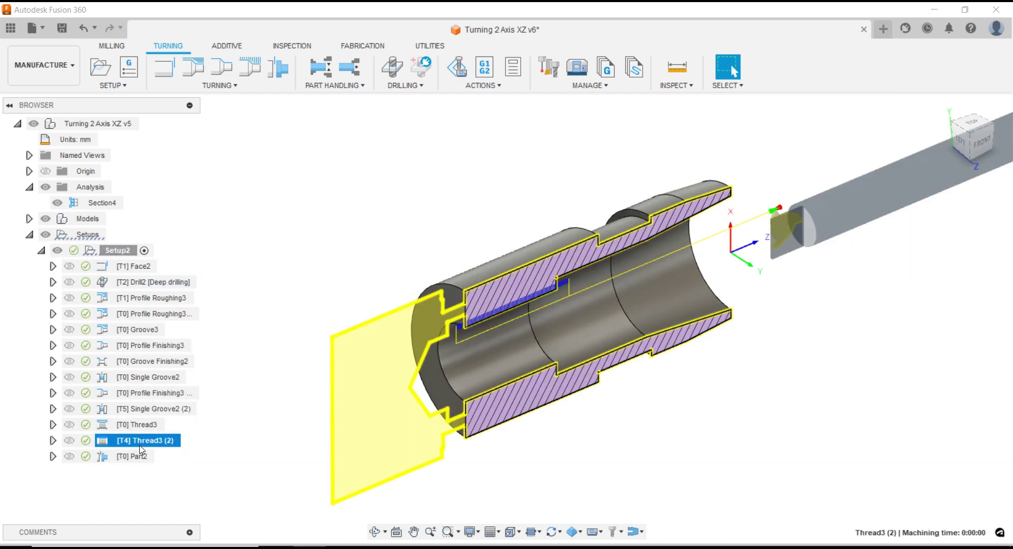
Post [T0] Thread3 to 1234.nc, overwriting the old file, and review its G92 threading line
left_click(146, 426)
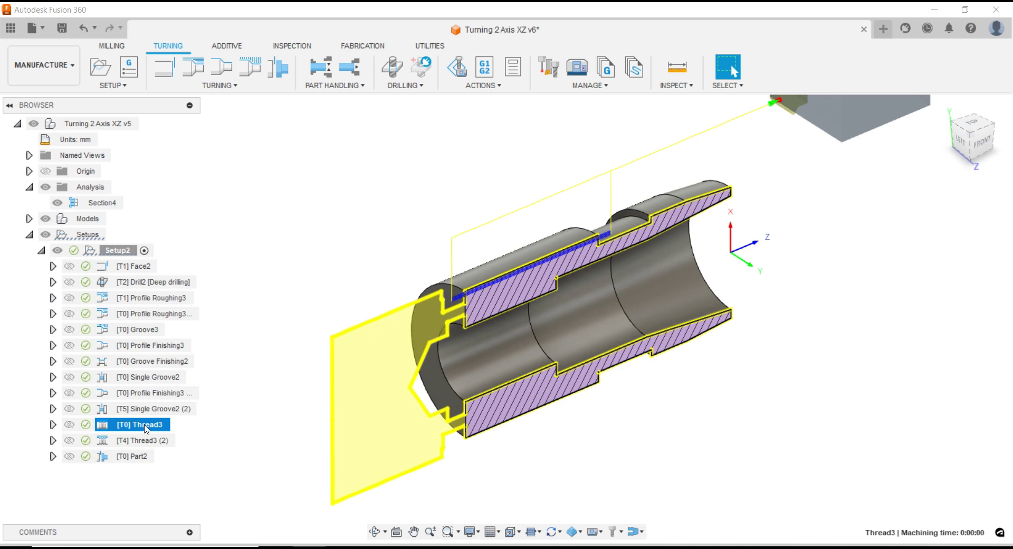
right_click(146, 427)
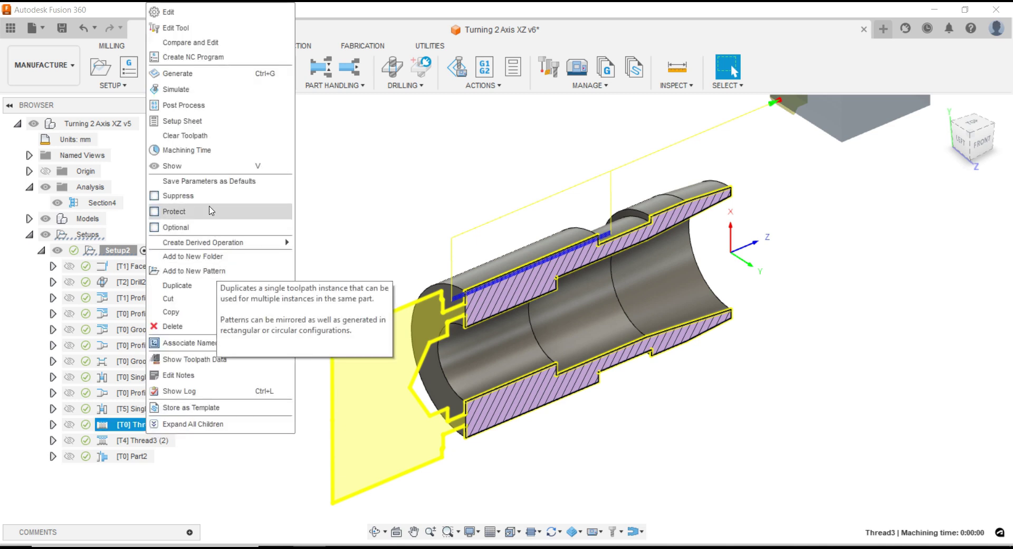
left_click(206, 108)
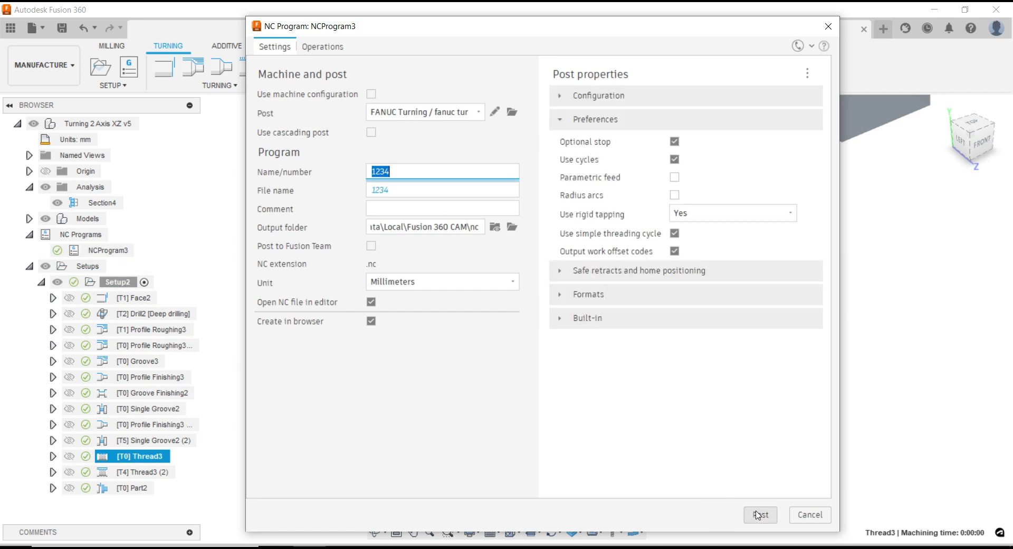
left_click(757, 515)
left_click(521, 299)
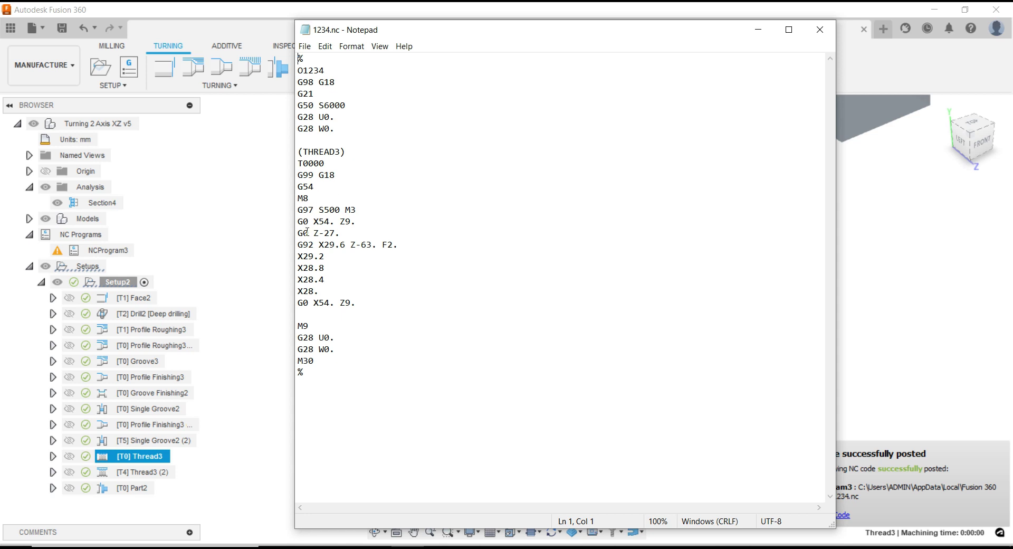
left_click_drag(298, 244, 398, 245)
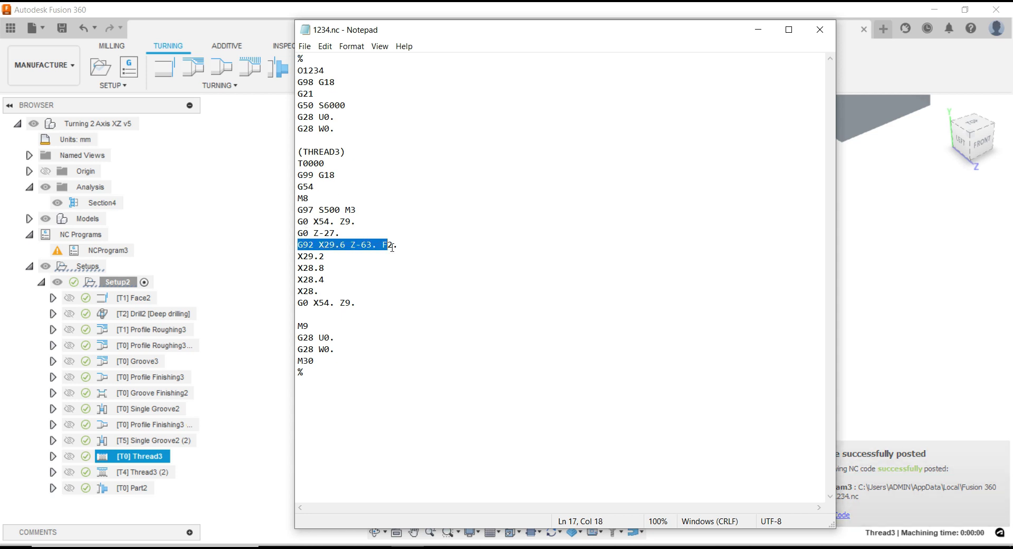
left_click(824, 35)
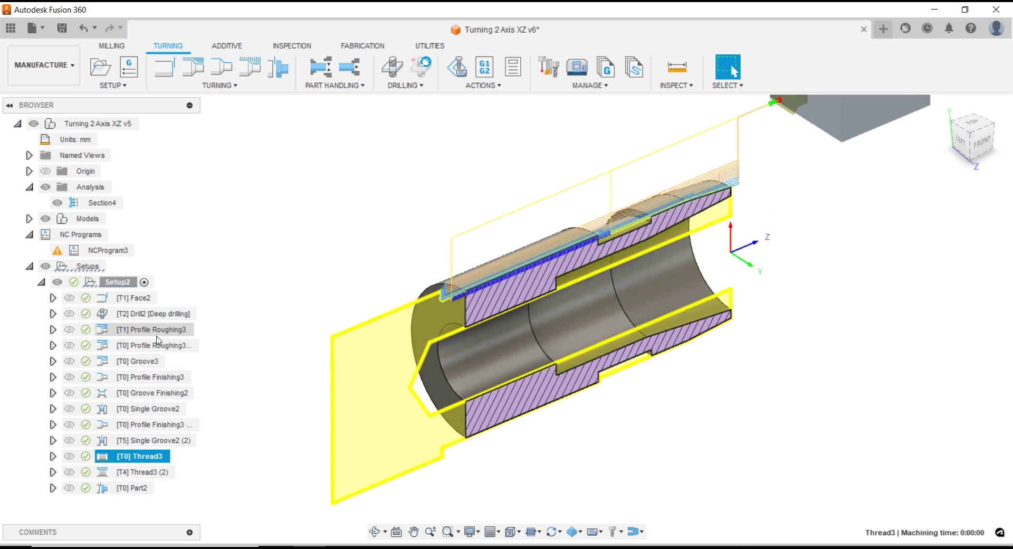
left_click(157, 335)
Post [T1] Profile Roughing3 over 1234.nc and review the G71 roughing code
right_click(156, 340)
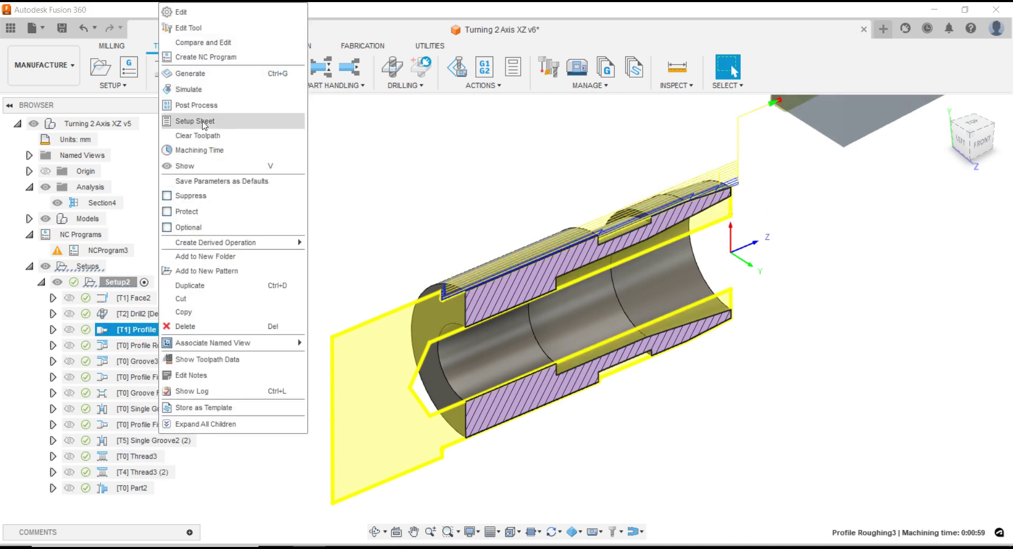
left_click(190, 103)
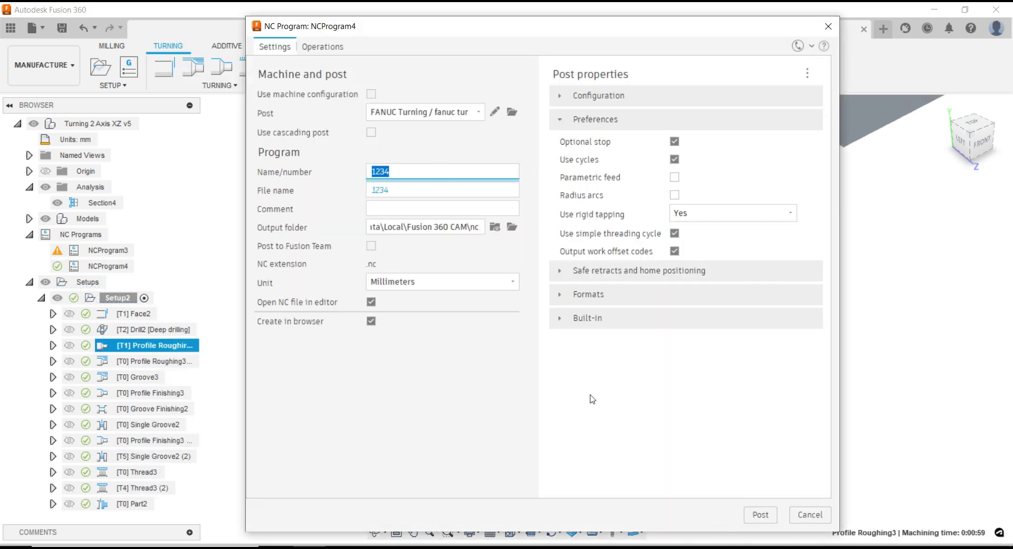
left_click(760, 515)
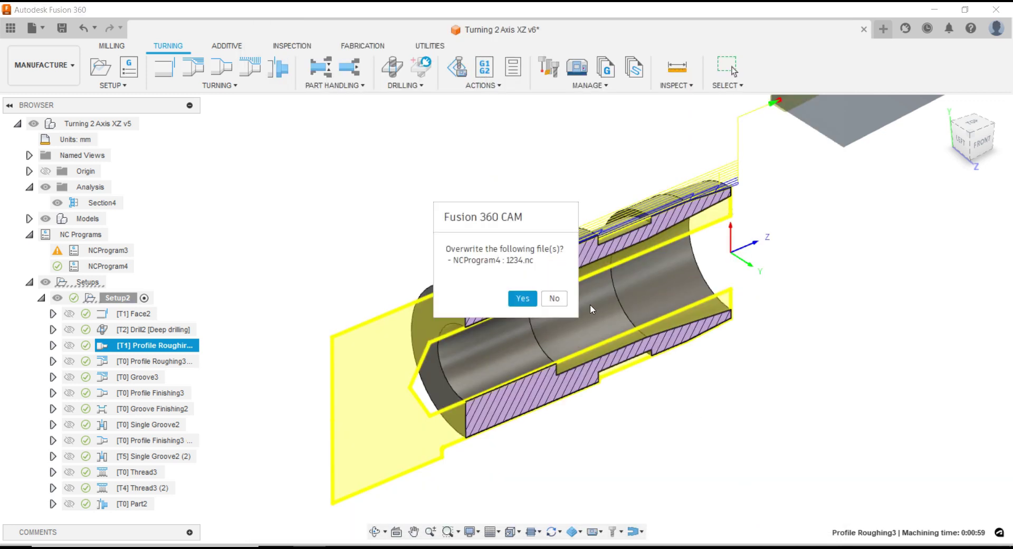
left_click(522, 299)
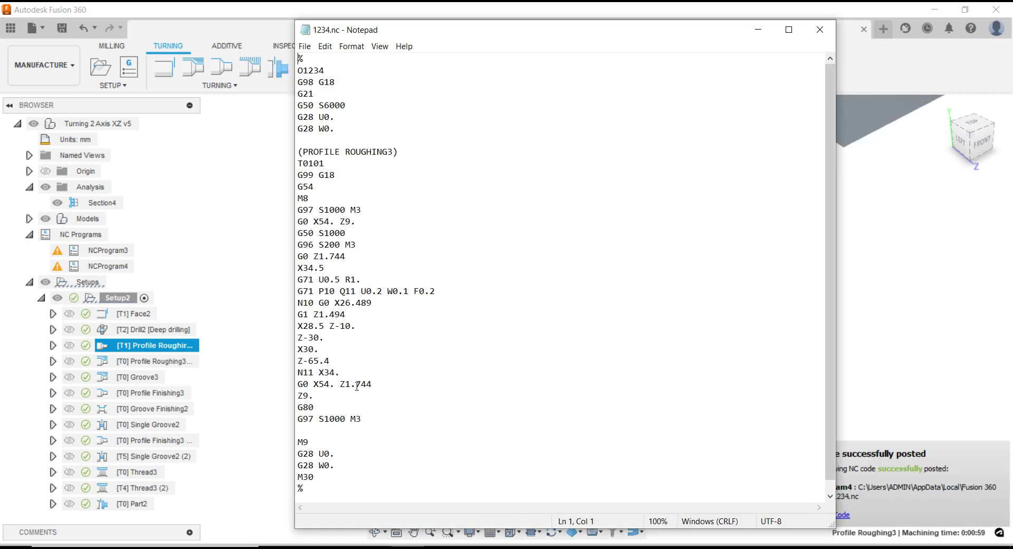
left_click(820, 30)
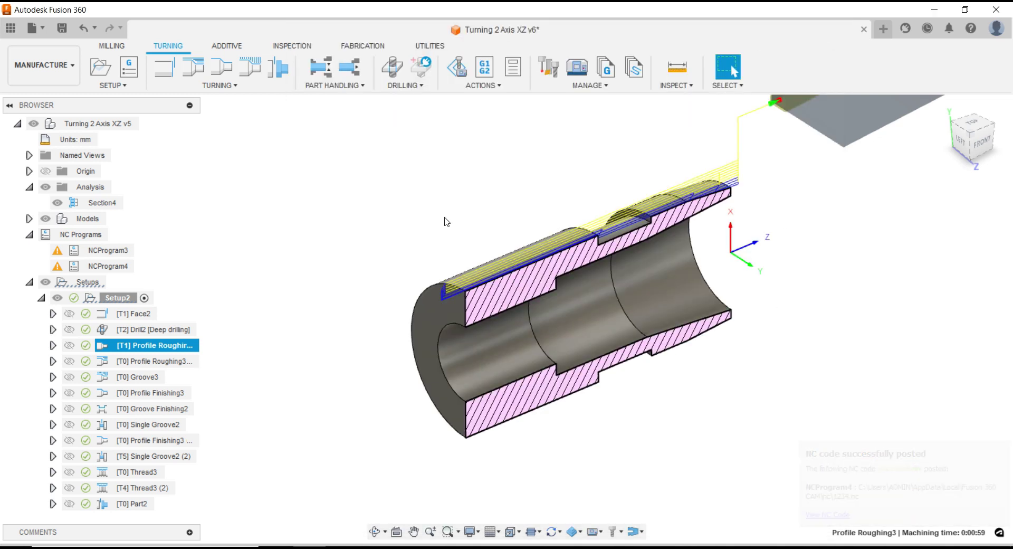
key("Escape")
scroll(434, 233, "down", 2)
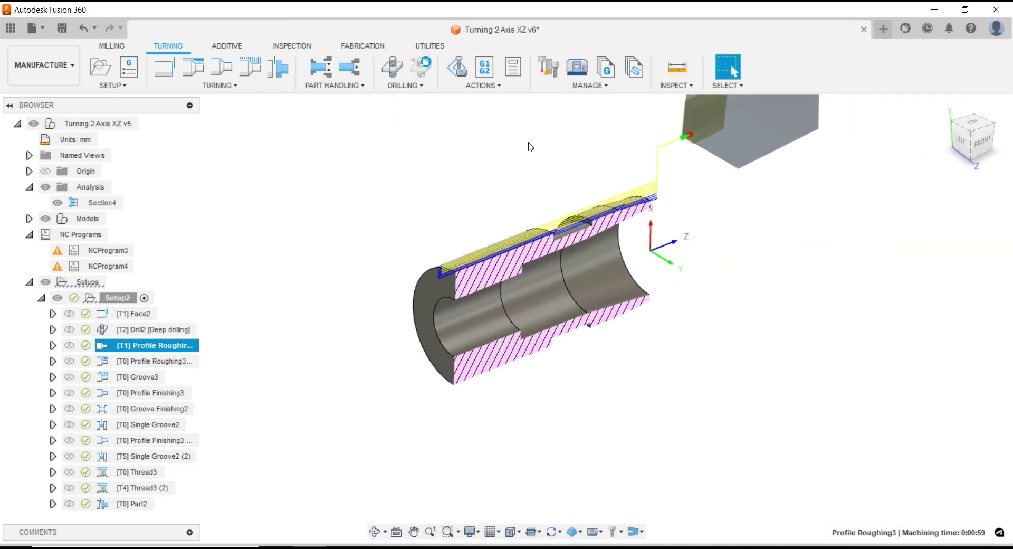